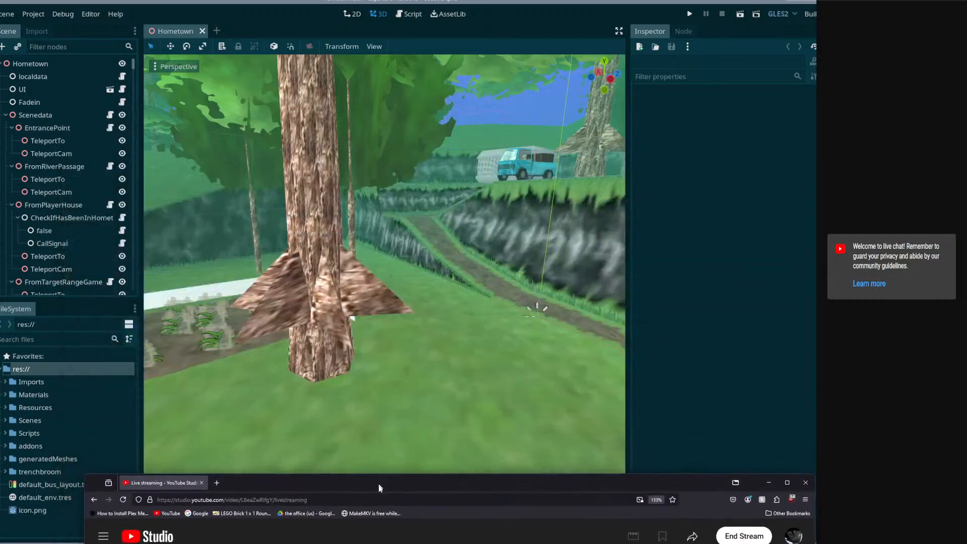
pyautogui.moveTo(385, 286); pyautogui.dragTo(509, 304, button='right')
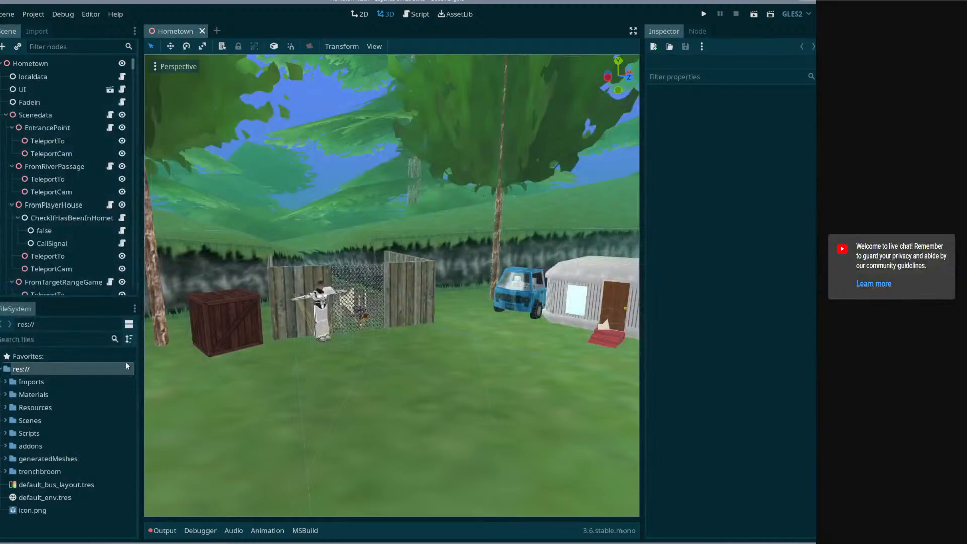
pyautogui.moveTo(100, 542)
pyautogui.click(143, 511)
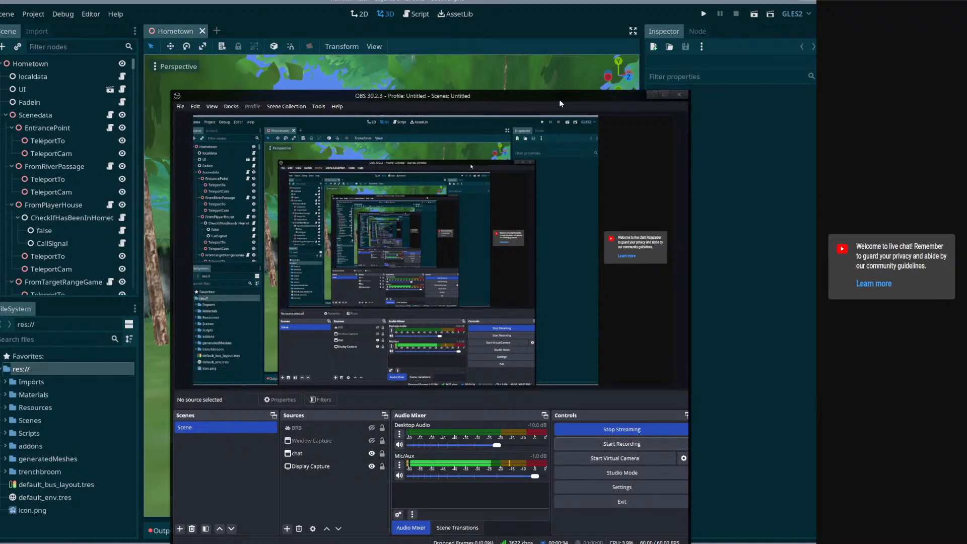
pyautogui.moveTo(559, 99); pyautogui.dragTo(558, 531)
pyautogui.click(453, 381)
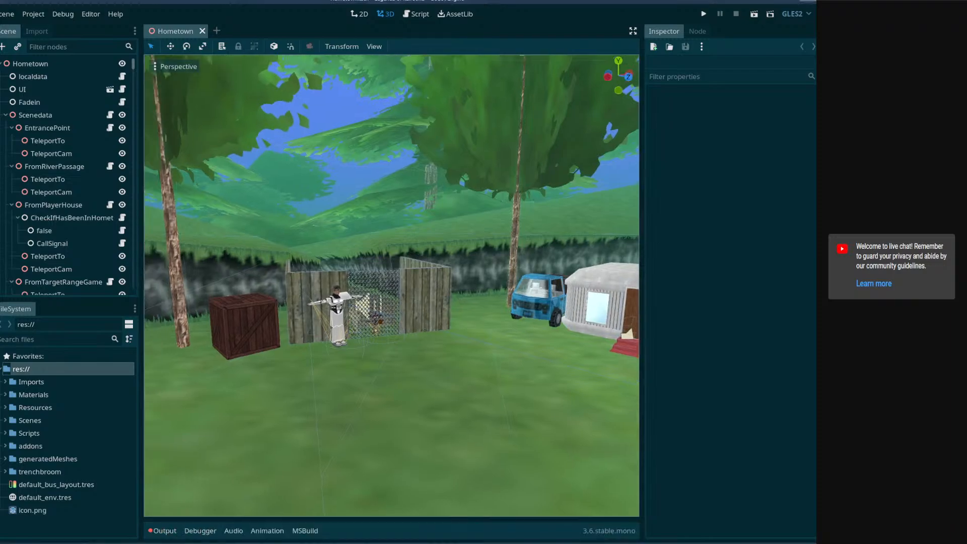
pyautogui.moveTo(439, 289)
pyautogui.mouseDown(button='right')
pyautogui.moveTo(421, 282)
pyautogui.moveTo(439, 288)
pyautogui.mouseUp(button='right')
pyautogui.moveTo(510, 306); pyautogui.dragTo(268, 321, button='right')
# - Open the SaiannorVillage.tscn scene from the Scenes/Levels/SaiannorVillage folder
pyautogui.click(5, 426)
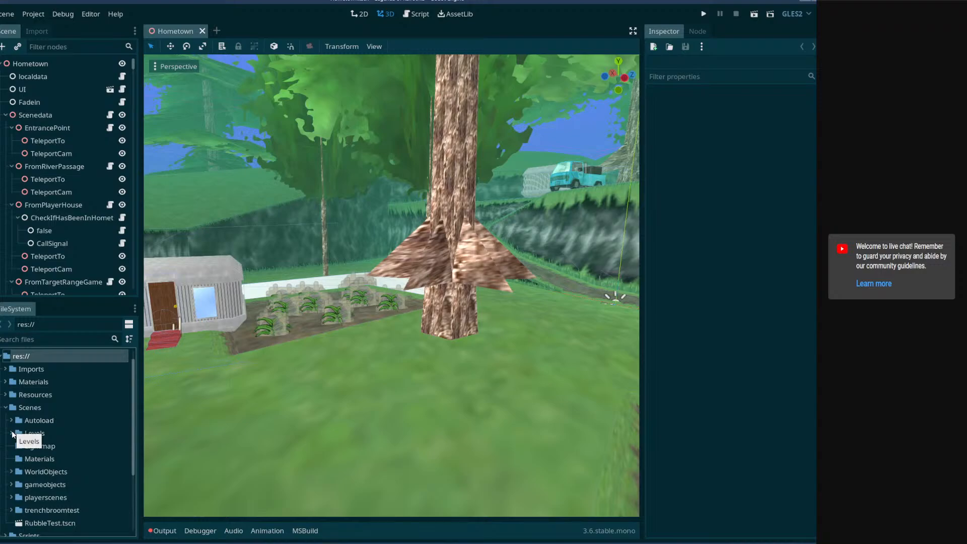
pyautogui.click(12, 434)
pyautogui.scroll(-1, 29, 474)
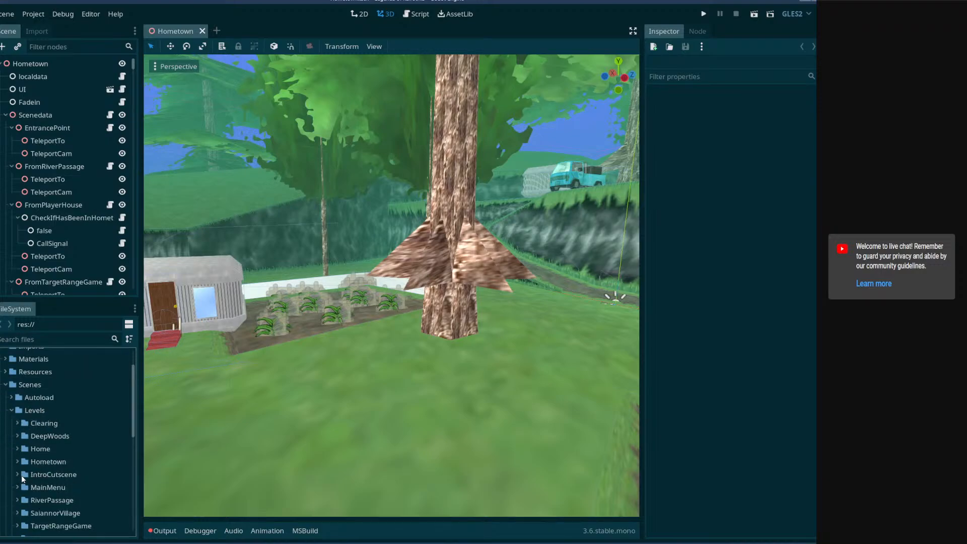
pyautogui.scroll(-1, 21, 476)
pyautogui.click(17, 489)
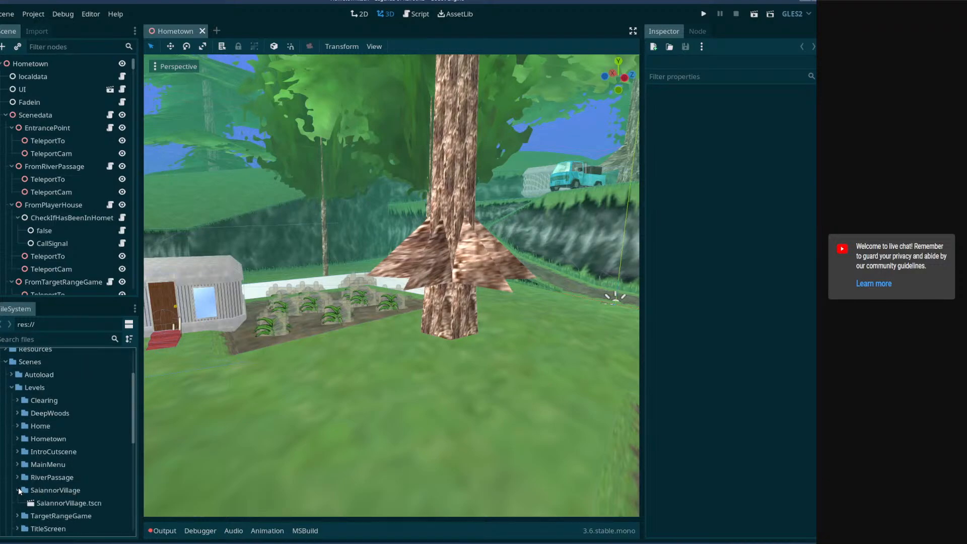
pyautogui.scroll(-1, 20, 488)
pyautogui.click(48, 481)
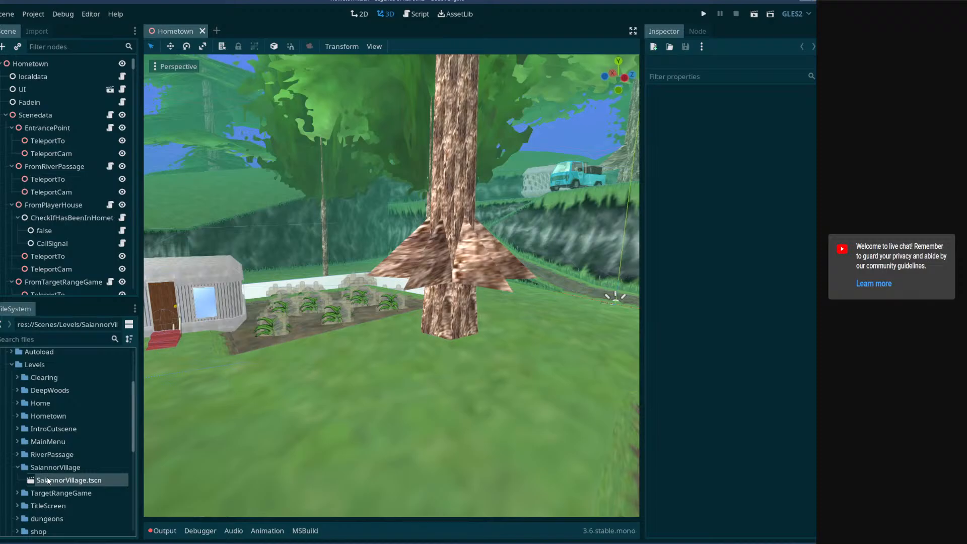
pyautogui.doubleClick(48, 481)
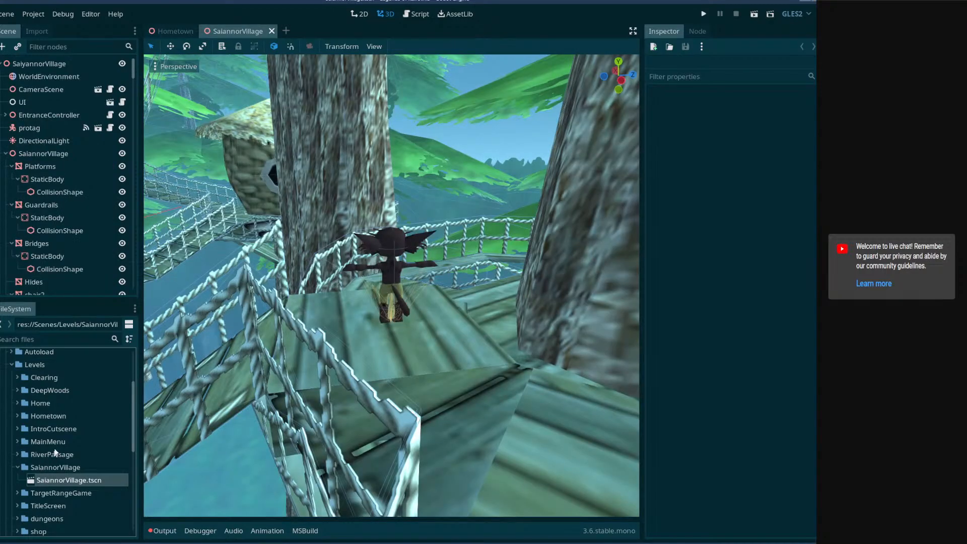
# - Run the SaiannorVillage scene as a test and dismiss the load errors dialog
pyautogui.moveTo(198, 344); pyautogui.dragTo(198, 344, button='right')
pyautogui.moveTo(488, 272); pyautogui.dragTo(488, 272, button='right')
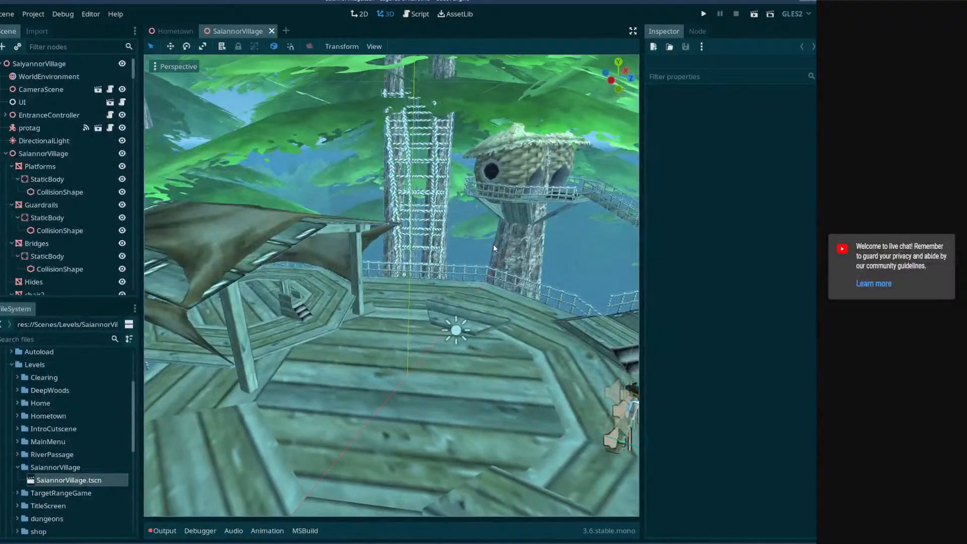
pyautogui.click(753, 14)
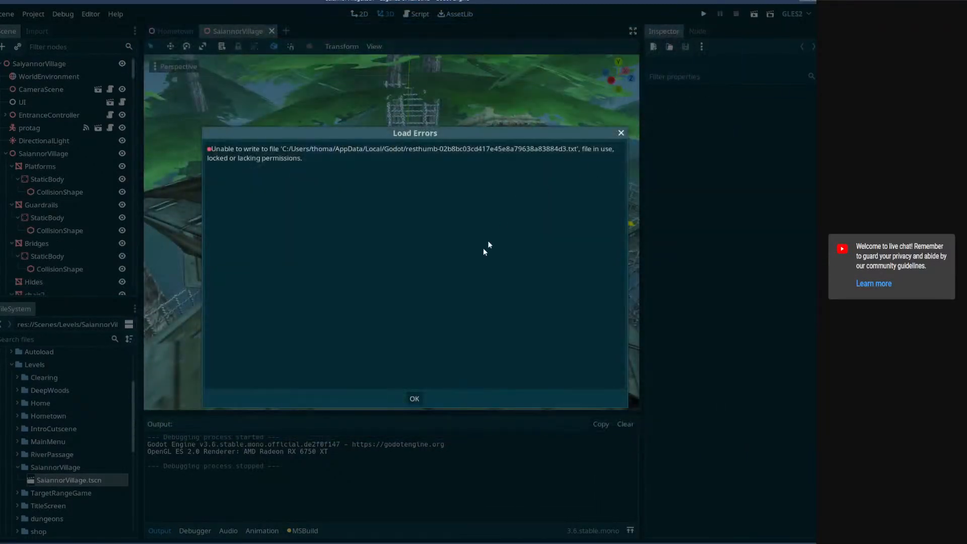
pyautogui.click(414, 399)
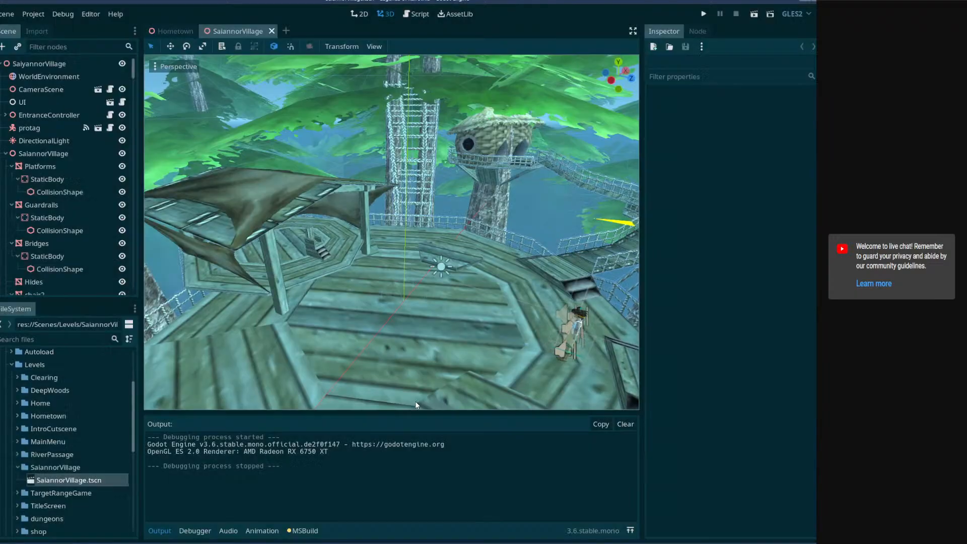
# - Select the Kairothian character's NPCLookatPlayerHost node and expand its transform properties for inspection
pyautogui.moveTo(379, 264); pyautogui.dragTo(384, 237, button='right')
pyautogui.press('w')
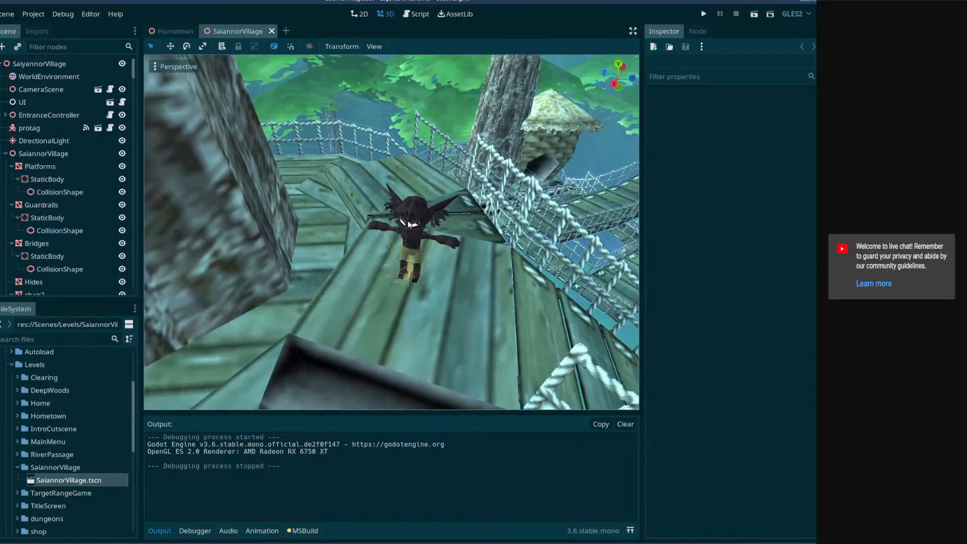
pyautogui.click(384, 237)
pyautogui.scroll(-5, 67, 240)
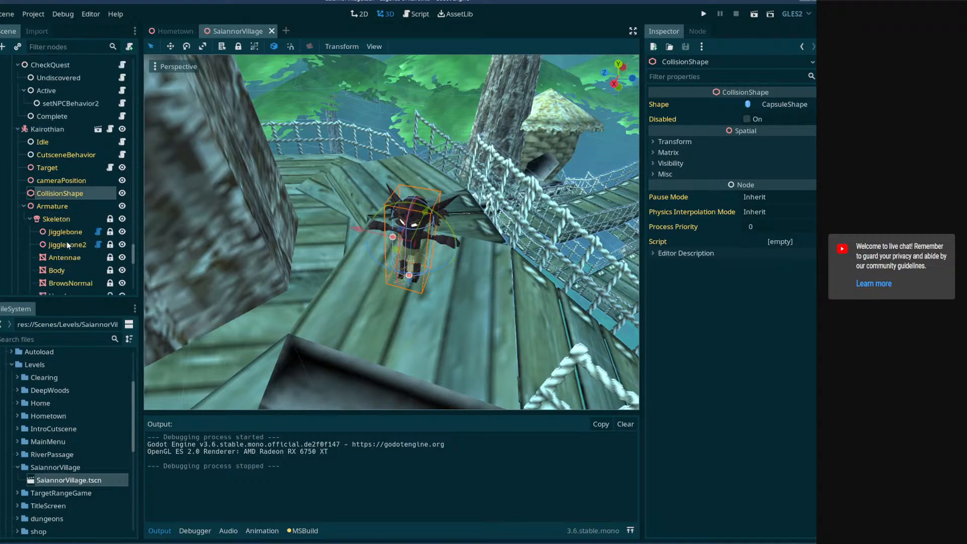
pyautogui.click(76, 261)
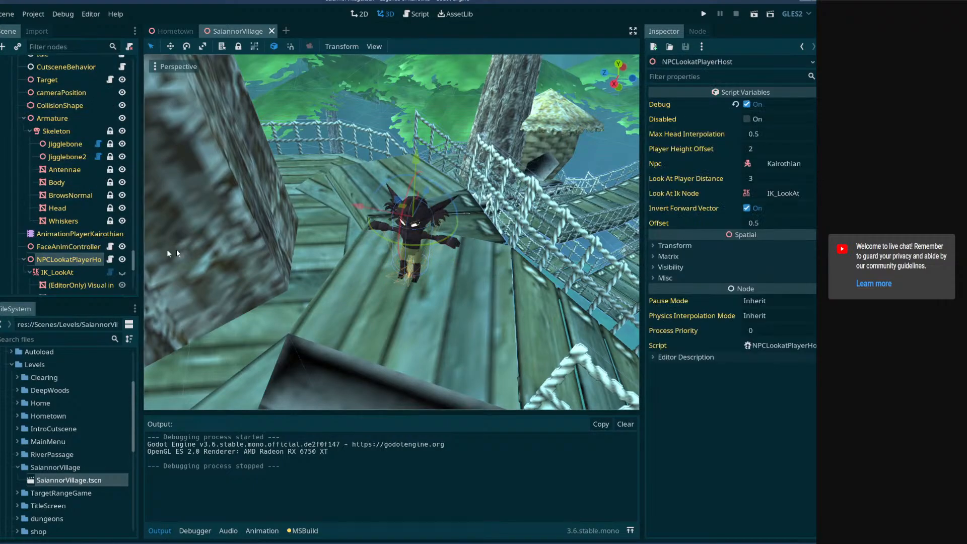
pyautogui.moveTo(506, 75); pyautogui.dragTo(512, 124, button='middle')
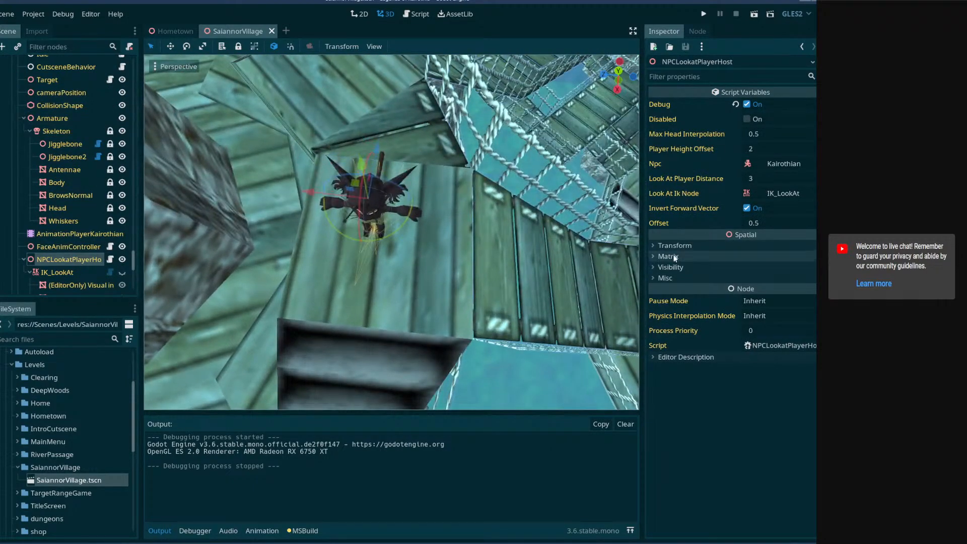
pyautogui.click(658, 246)
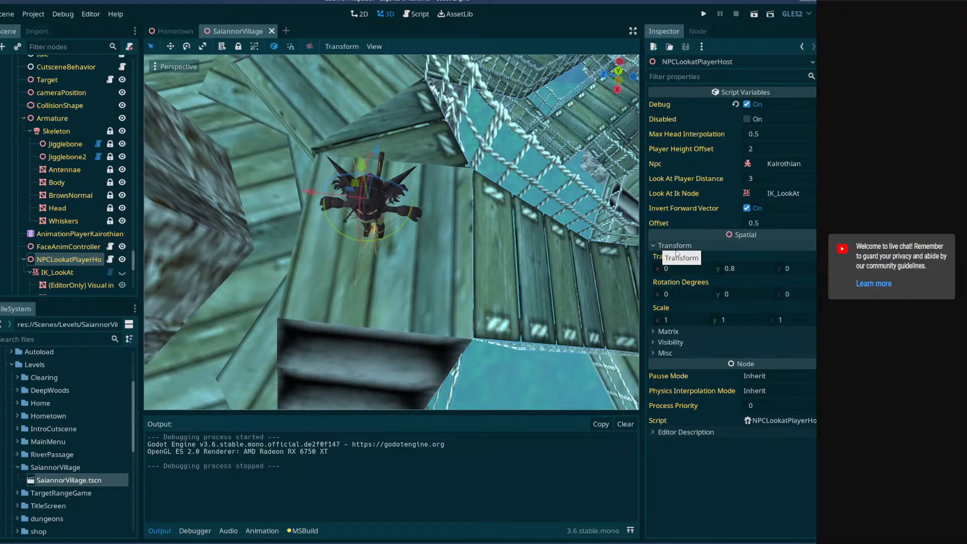
# - Reset the translation of the IK_LookAt node under NPCLookatPlayerHost to 0, 0, 0
pyautogui.click(57, 272)
pyautogui.press('f')
pyautogui.press('w')
pyautogui.moveTo(391, 232); pyautogui.dragTo(242, 257, button='right')
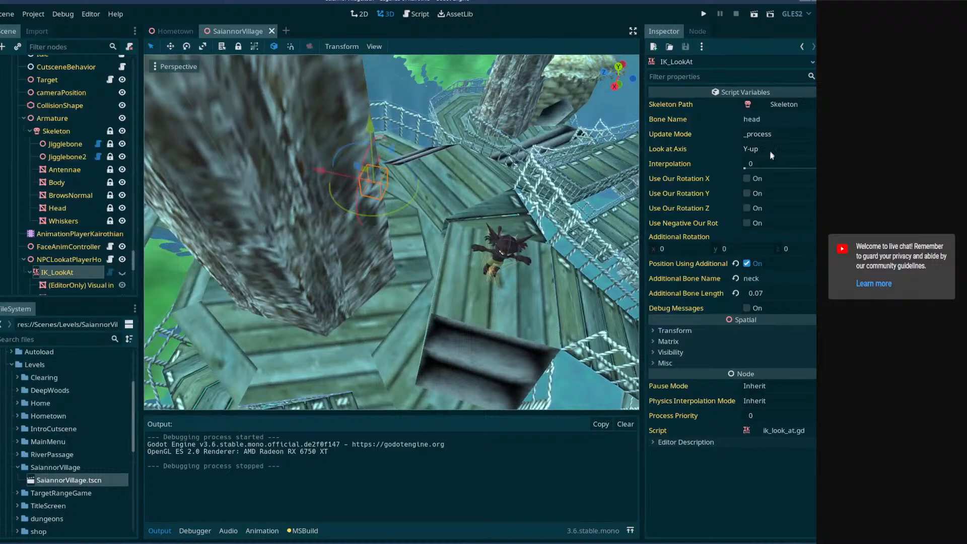
pyautogui.click(725, 331)
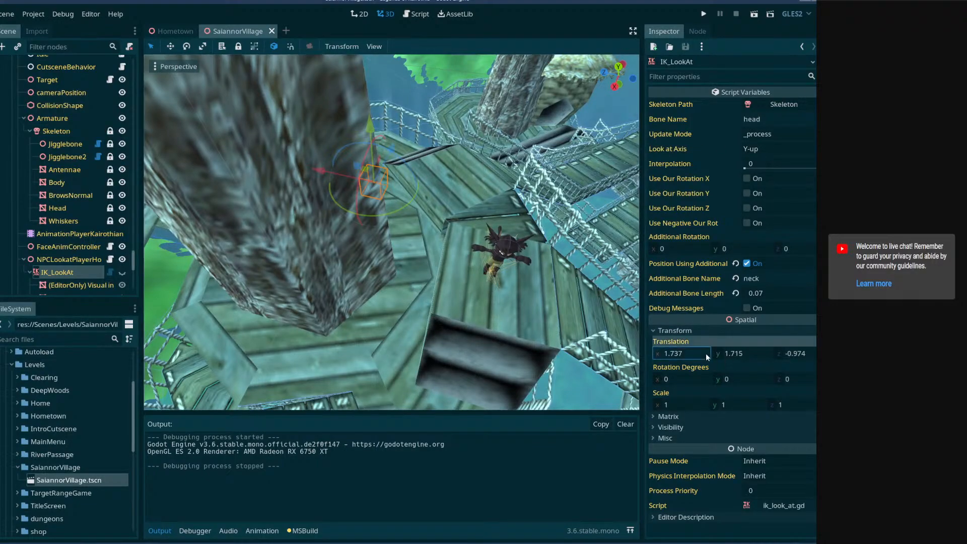
pyautogui.click(707, 355)
pyautogui.write('0')
pyautogui.click(748, 352)
pyautogui.write('0')
pyautogui.click(809, 356)
pyautogui.write('0')
pyautogui.click(743, 351)
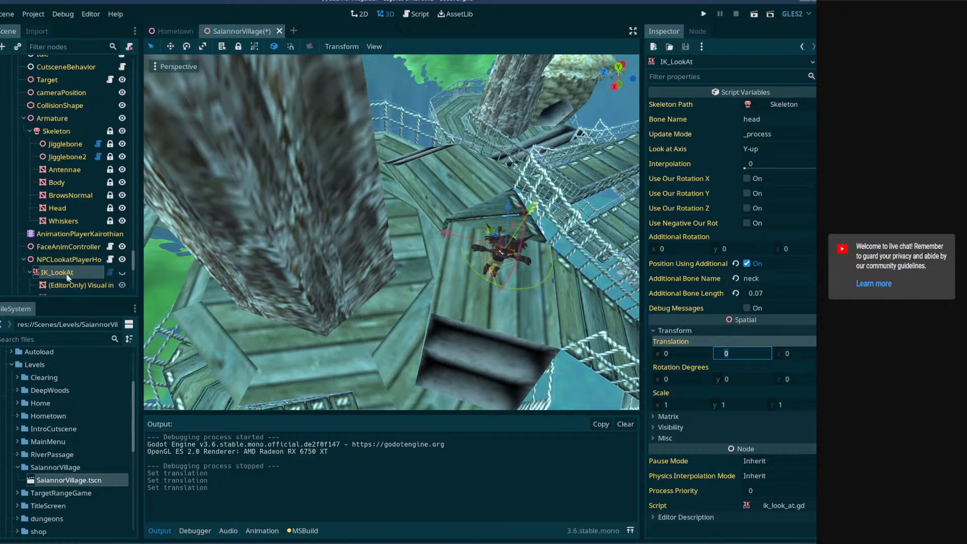
# - Delete the duplicate "(EditorOnly) Visual indicator2" node under IK_LookAt
pyautogui.scroll(-3, 66, 269)
pyautogui.click(72, 238)
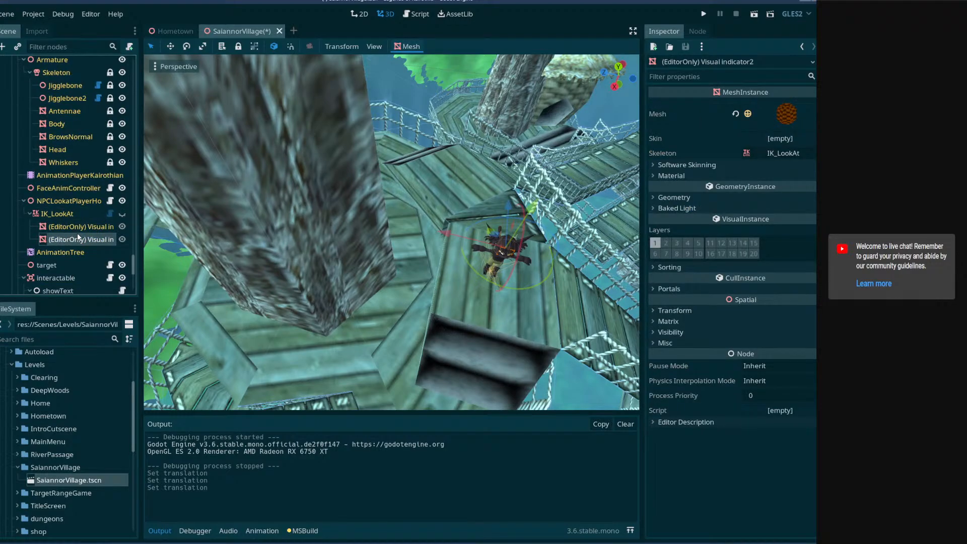
pyautogui.press('Delete')
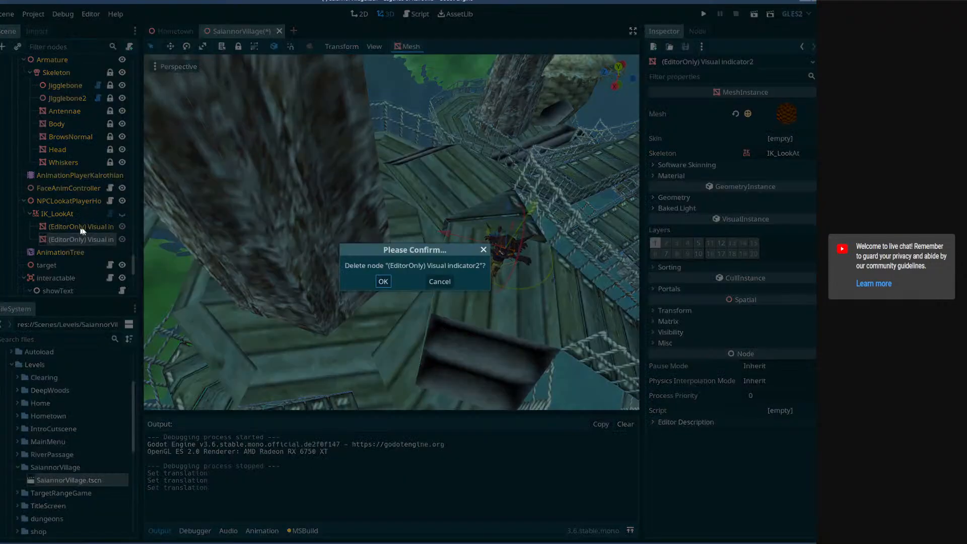
pyautogui.click(383, 281)
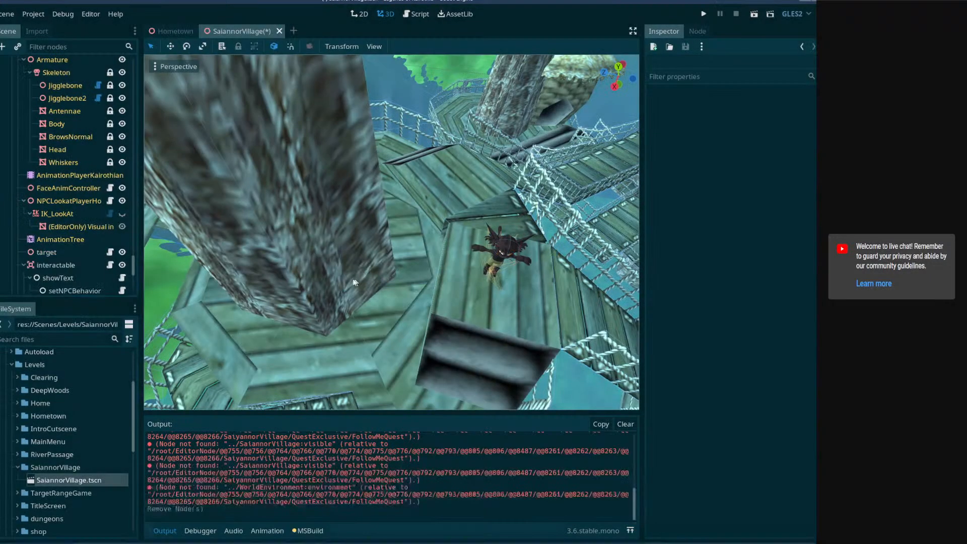
# - Check the properties of IK_LookAt, its remaining visual indicator and NPCLookatPlayerHost, and save the scene
pyautogui.click(74, 213)
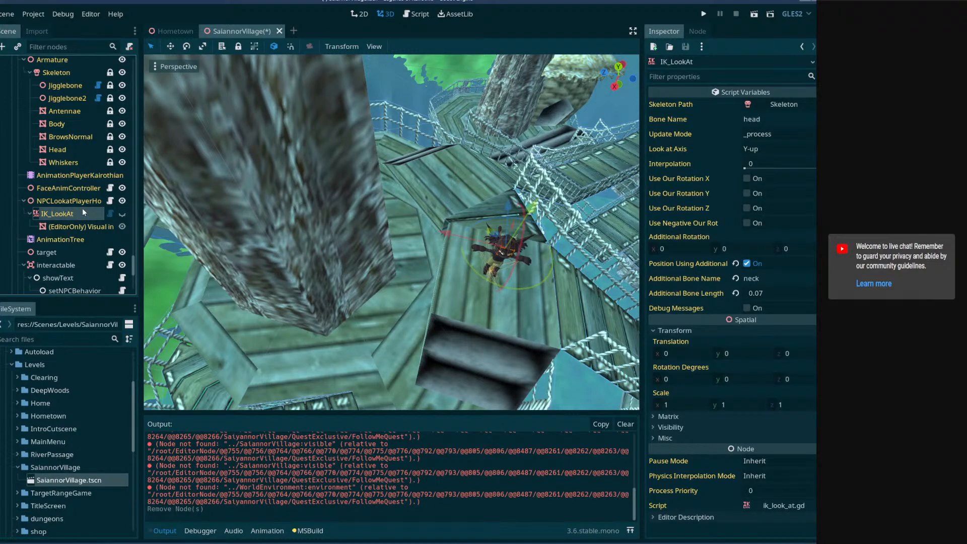
pyautogui.press('Up')
pyautogui.press('Down')
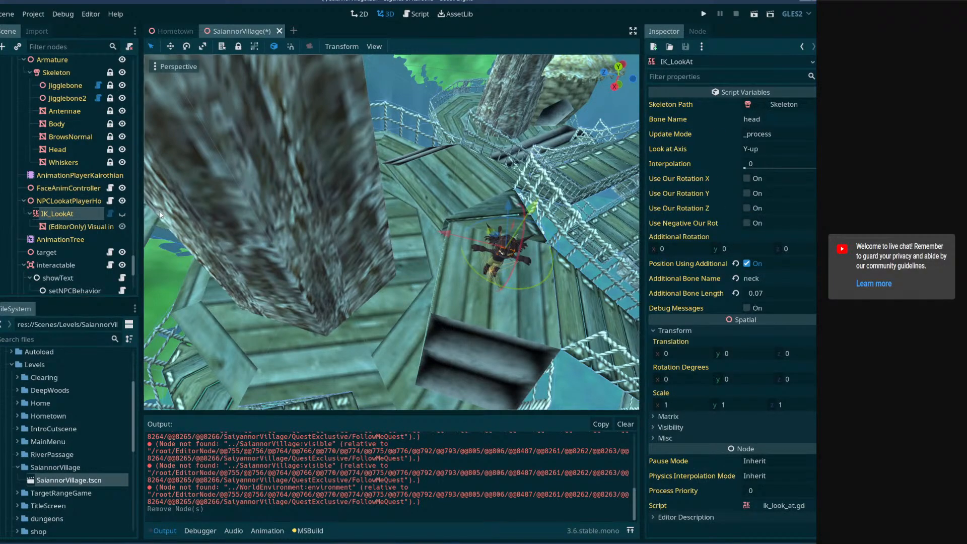
pyautogui.click(75, 227)
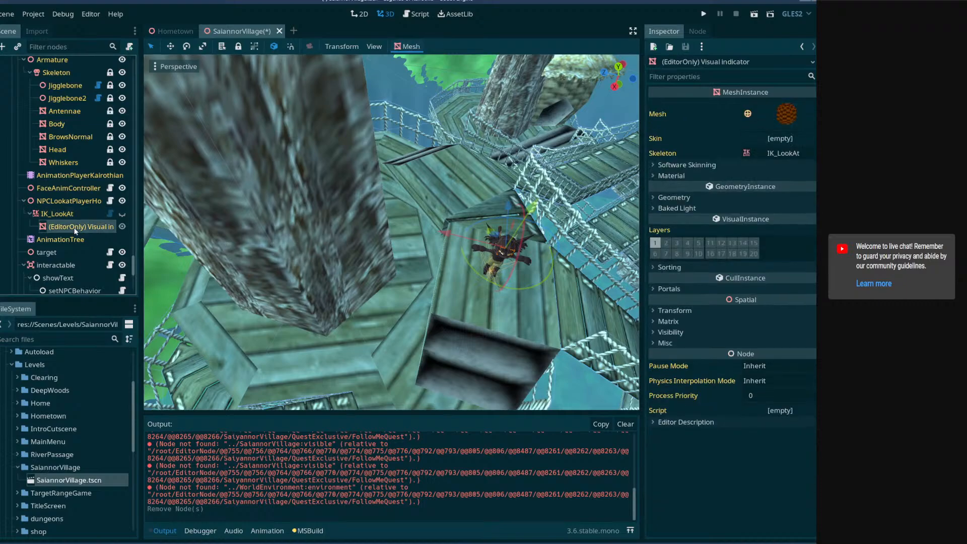
pyautogui.click(73, 216)
pyautogui.click(76, 200)
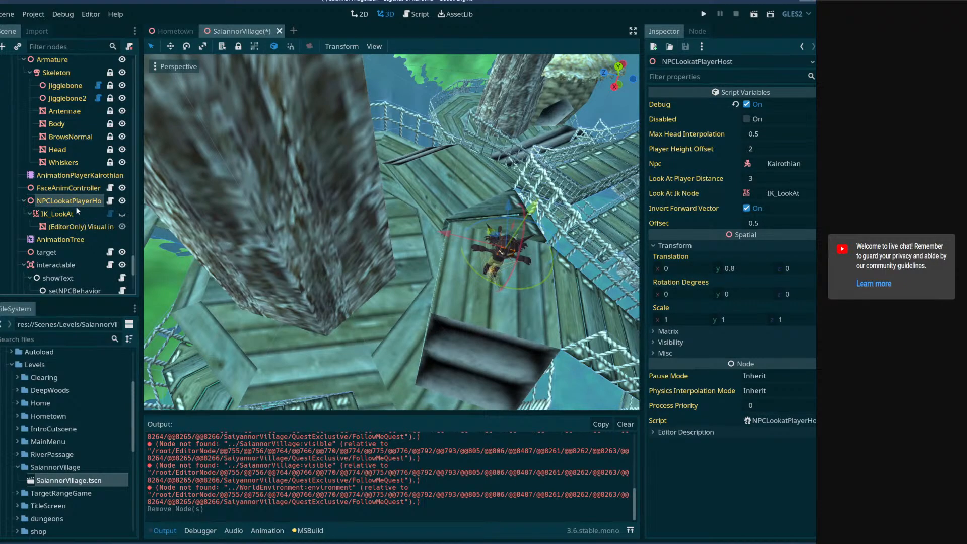
pyautogui.click(76, 213)
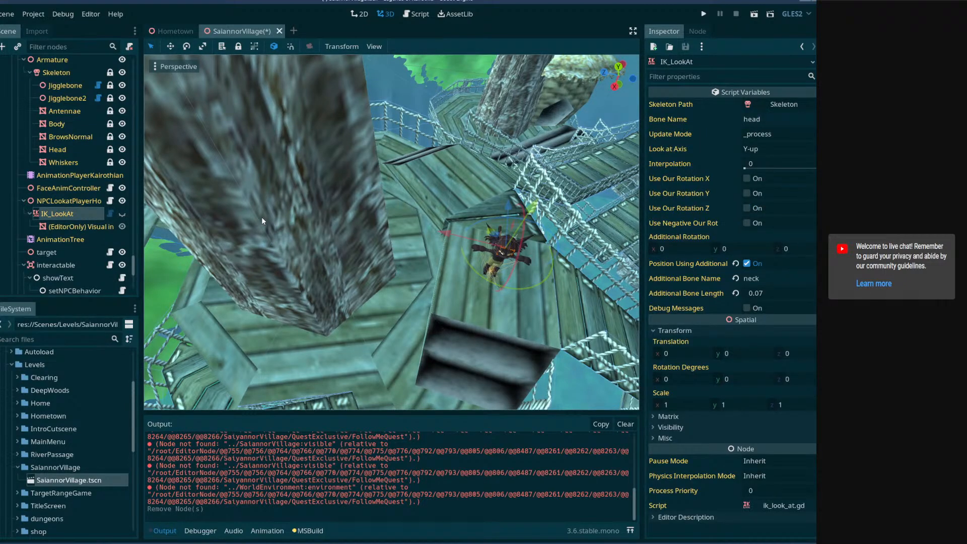
pyautogui.moveTo(462, 242); pyautogui.dragTo(484, 242, button='right')
pyautogui.hotkey('ctrl', 's')
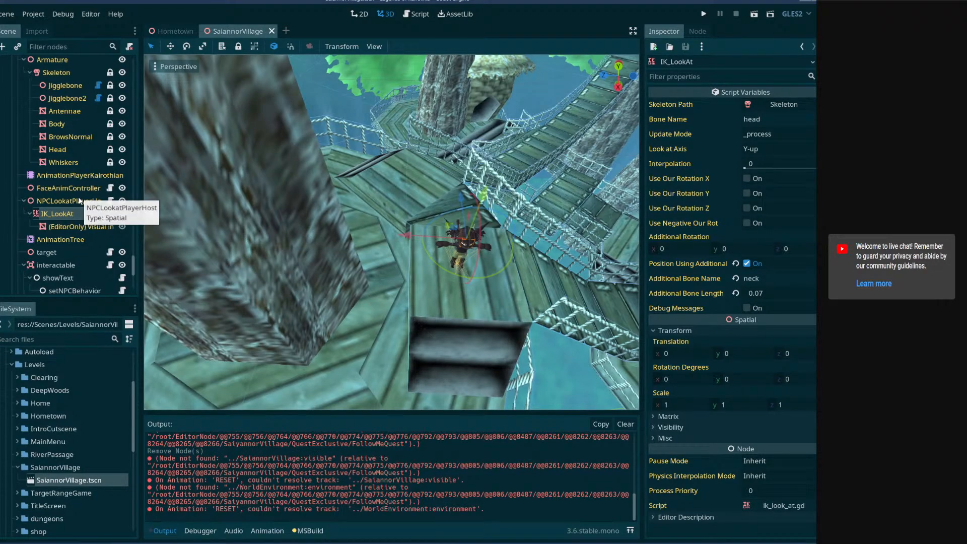
# - Inspect the bone name setting of IK_LookAt and the script variables of NPCLookatPlayerHost
pyautogui.click(65, 226)
pyautogui.click(57, 216)
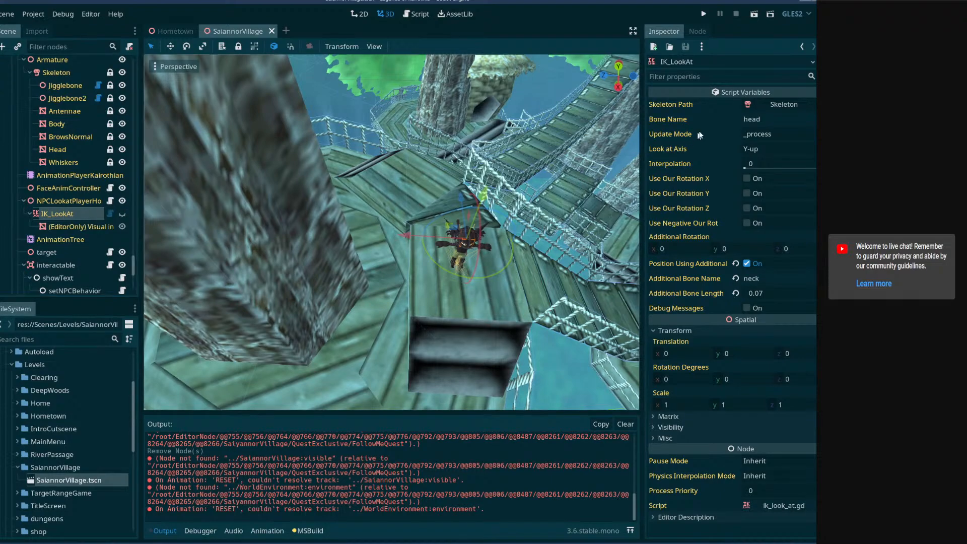
pyautogui.doubleClick(752, 119)
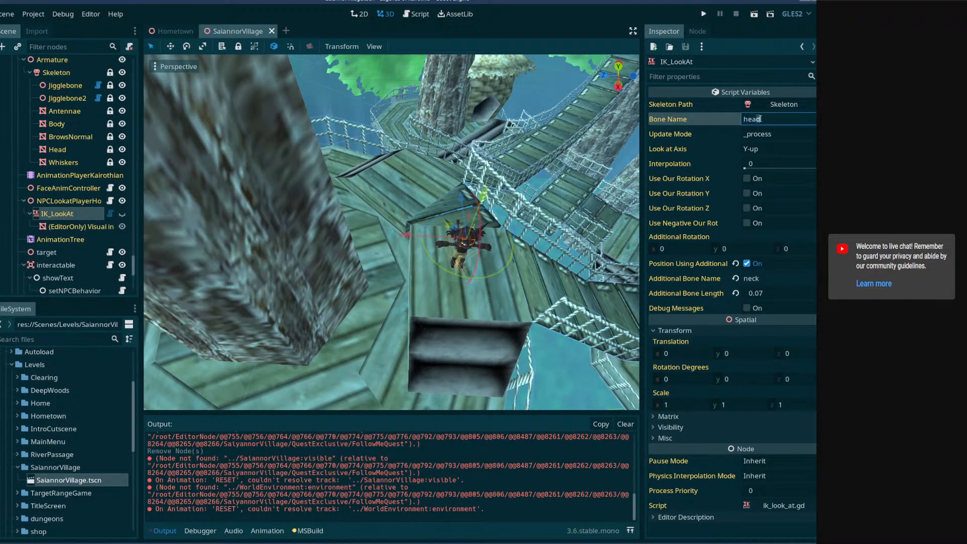
pyautogui.scroll(2, 62, 221)
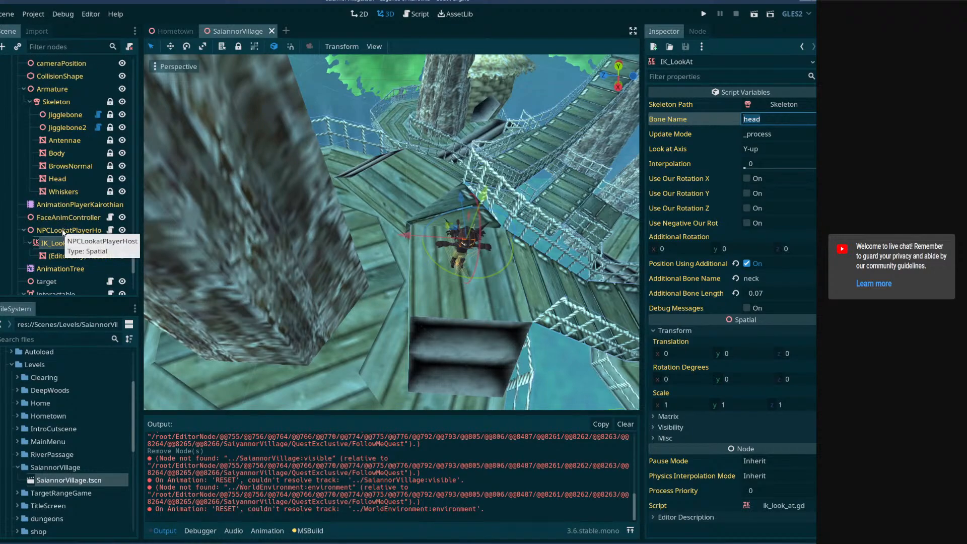
pyautogui.click(64, 231)
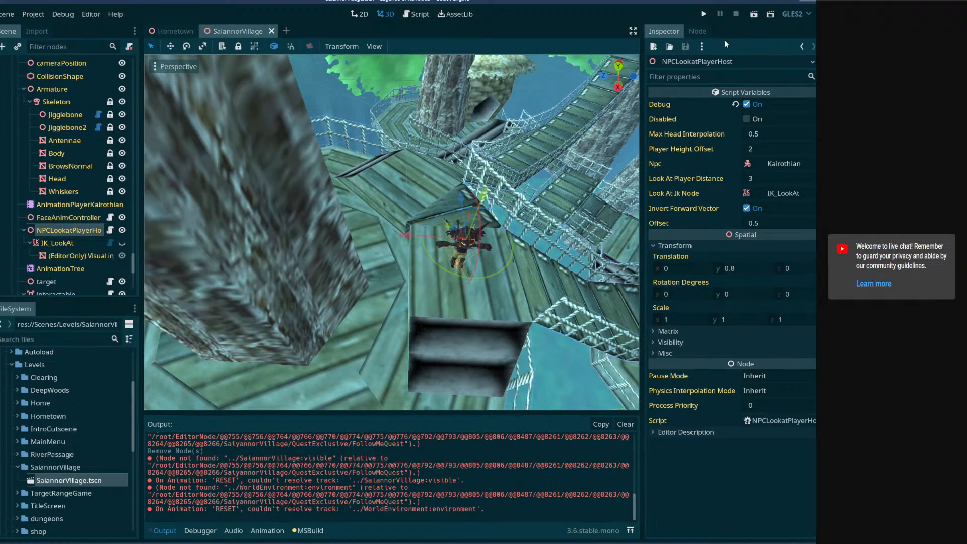
# - Run the SaiannorVillage scene, and move and enlarge the game window to cover the 3D viewport
pyautogui.click(753, 14)
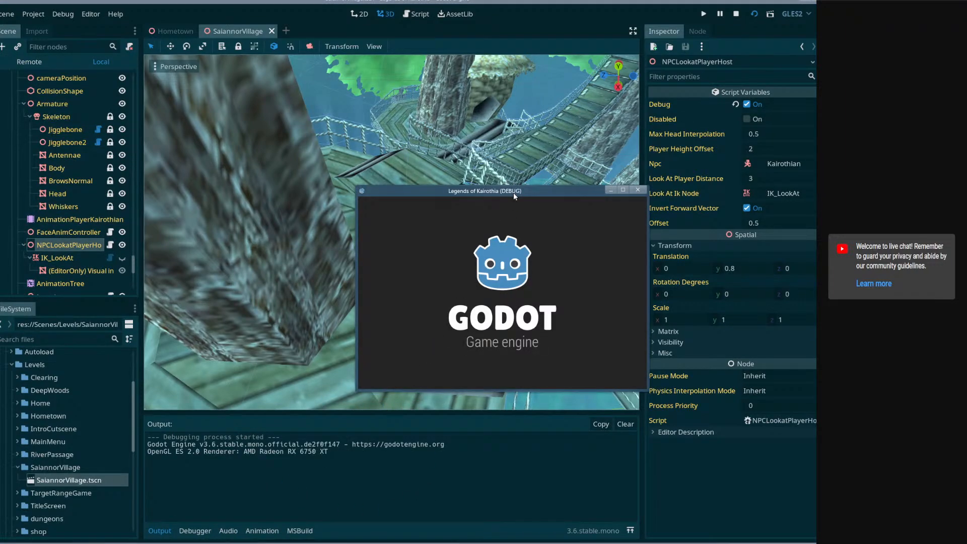
pyautogui.moveTo(515, 193); pyautogui.dragTo(302, 47)
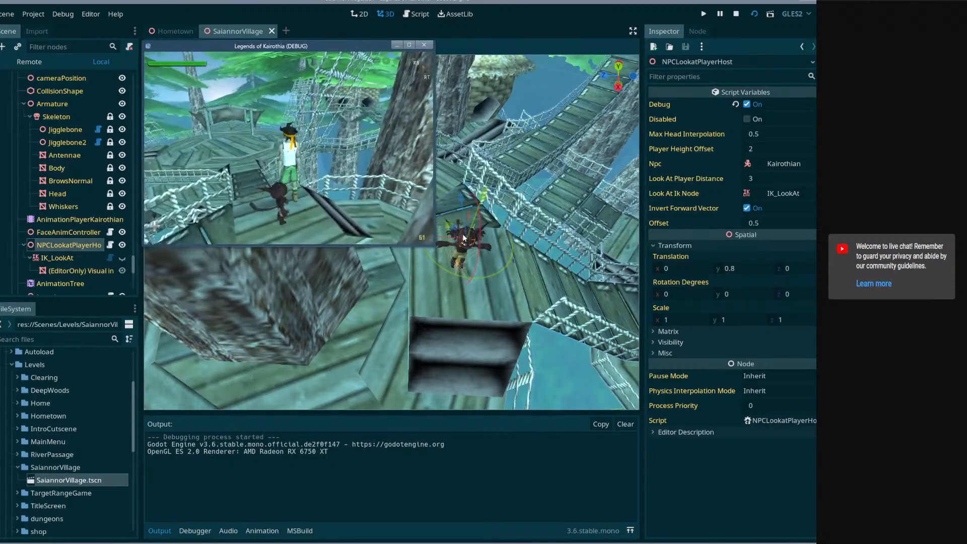
pyautogui.moveTo(435, 243); pyautogui.dragTo(707, 438)
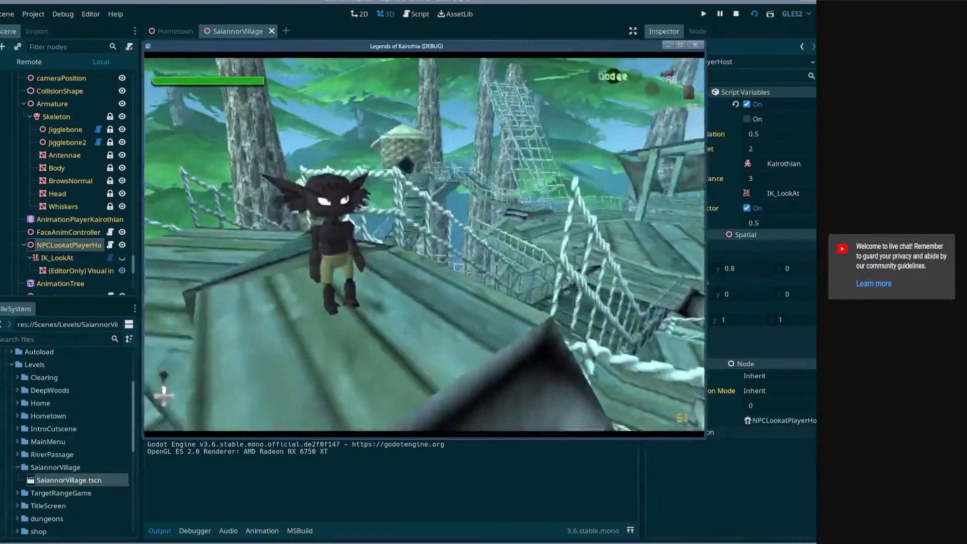
# - Close the running game and check the properties of IK_LookAt, NPCLookatPlayerHost and AnimationTree
pyautogui.press('Escape')
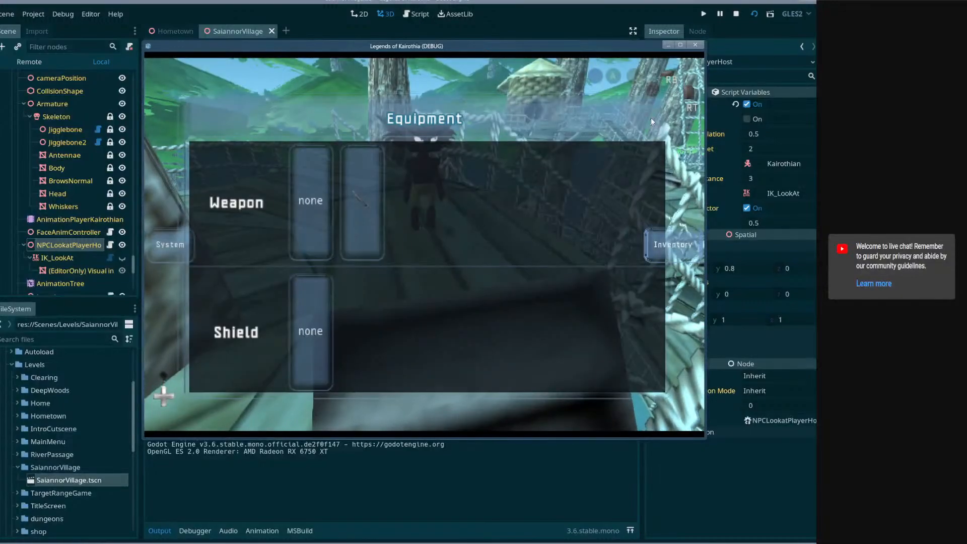
pyautogui.click(695, 46)
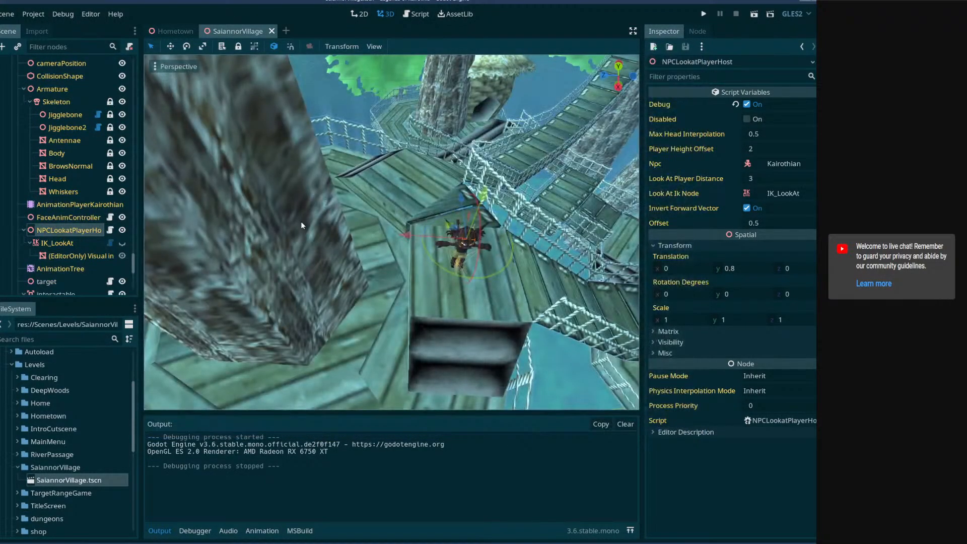
pyautogui.click(56, 243)
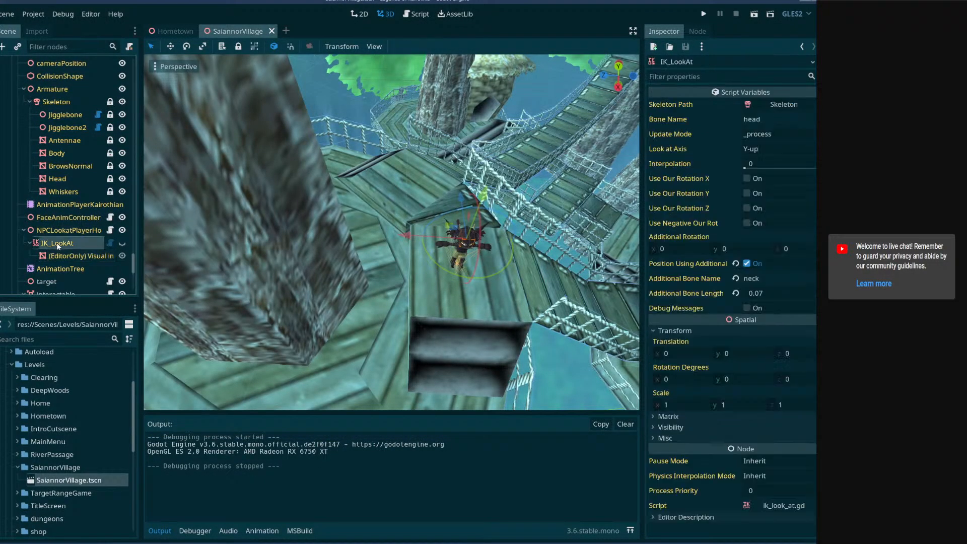
pyautogui.click(69, 230)
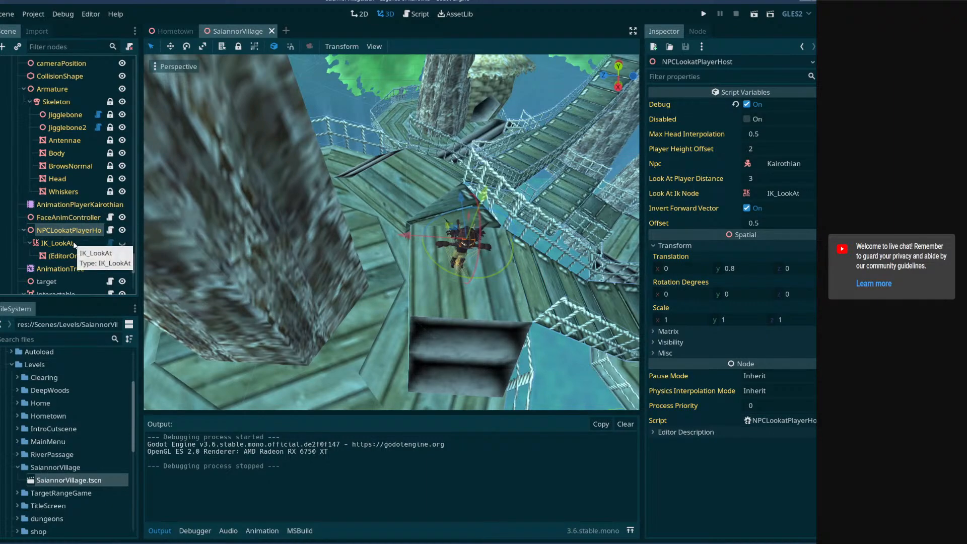
pyautogui.click(74, 243)
pyautogui.click(94, 231)
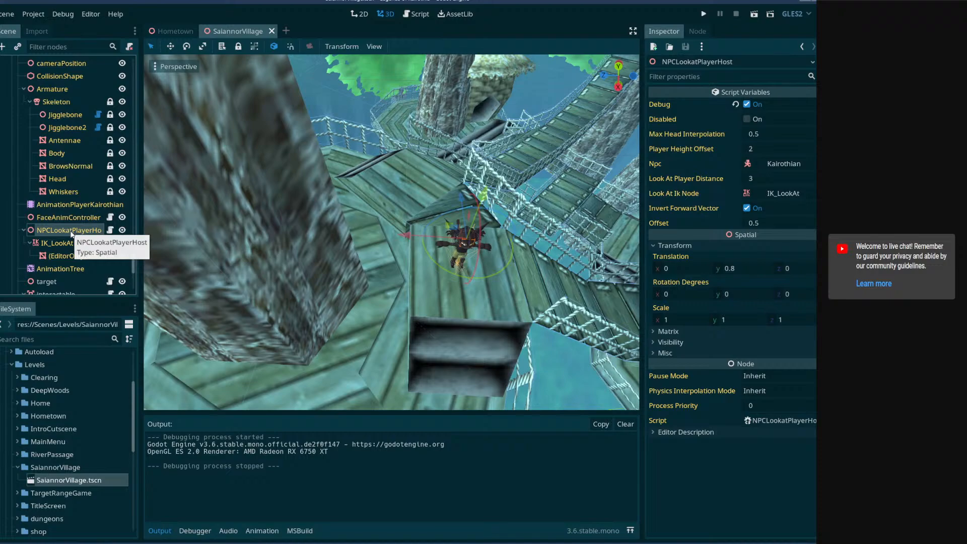
pyautogui.click(70, 270)
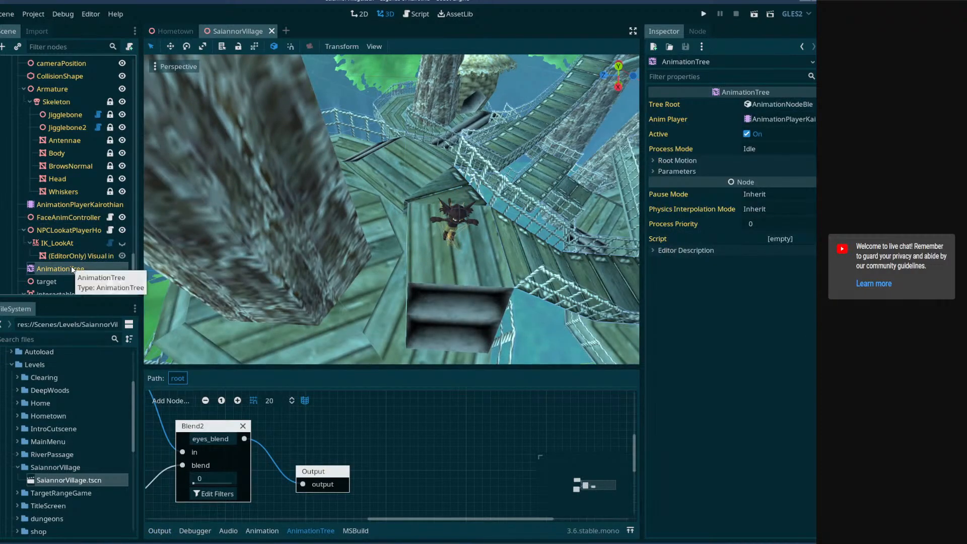
pyautogui.click(94, 231)
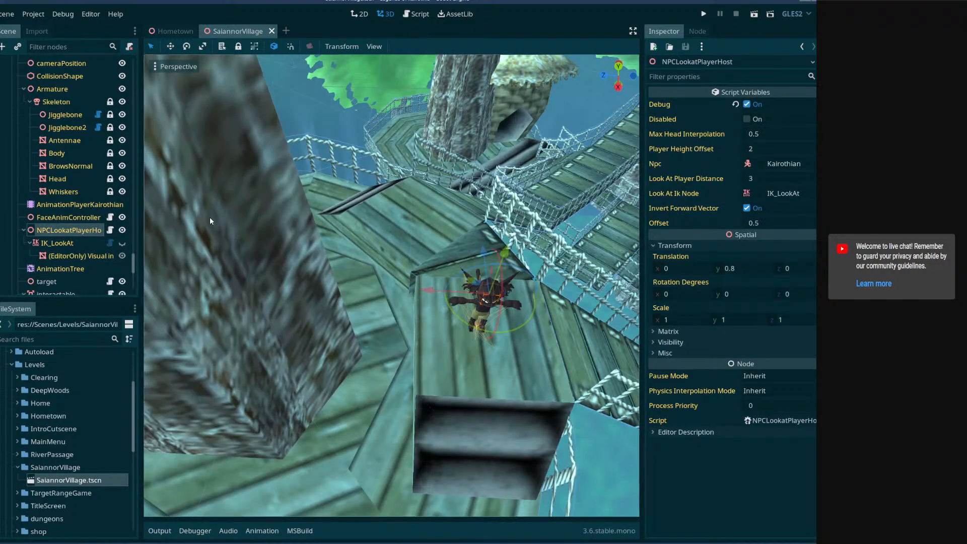
# - Show the eyes_down animation of AnimationPlayerKairothian in an enlarged animation editor
pyautogui.click(82, 205)
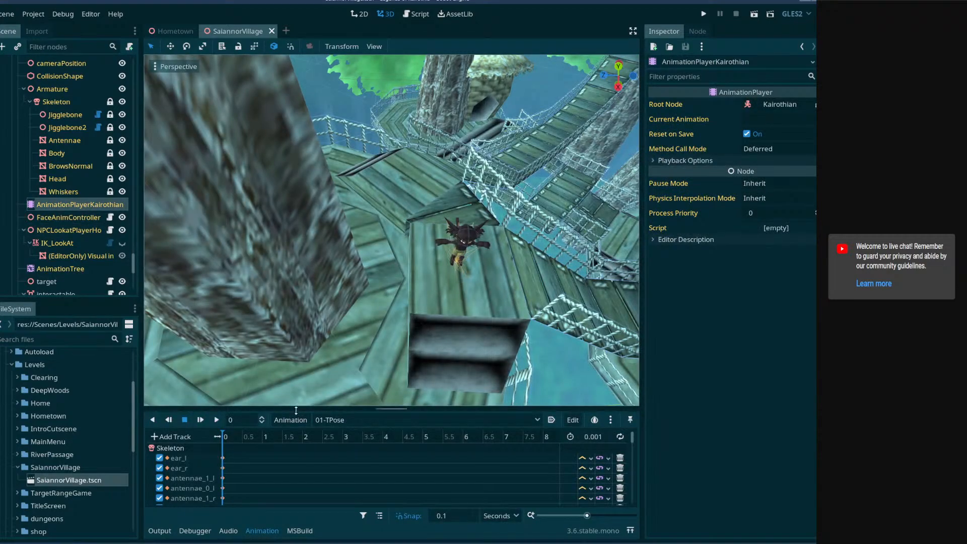
pyautogui.moveTo(298, 409); pyautogui.dragTo(302, 266)
pyautogui.click(331, 281)
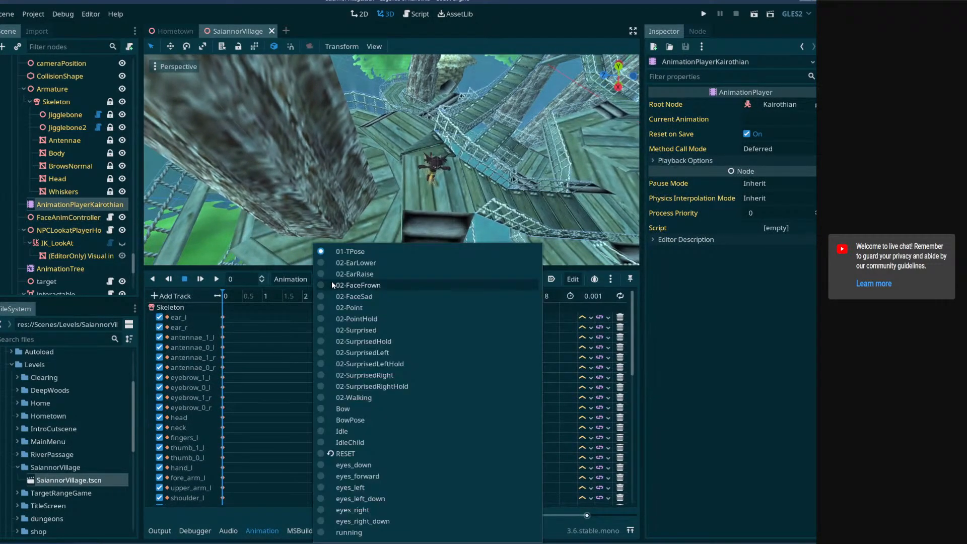
pyautogui.click(302, 272)
pyautogui.moveTo(302, 272); pyautogui.dragTo(325, 310)
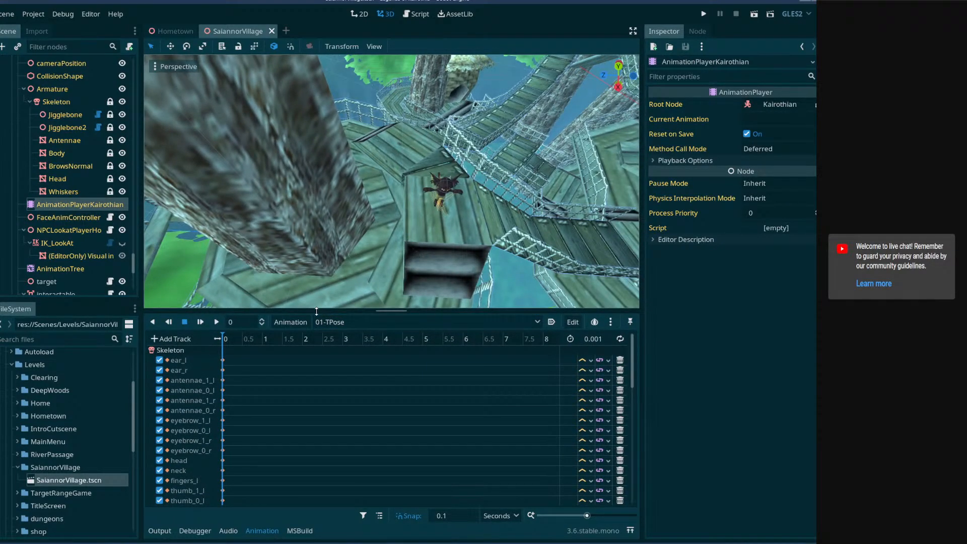
pyautogui.moveTo(316, 311); pyautogui.dragTo(332, 328)
pyautogui.click(339, 339)
pyautogui.click(342, 464)
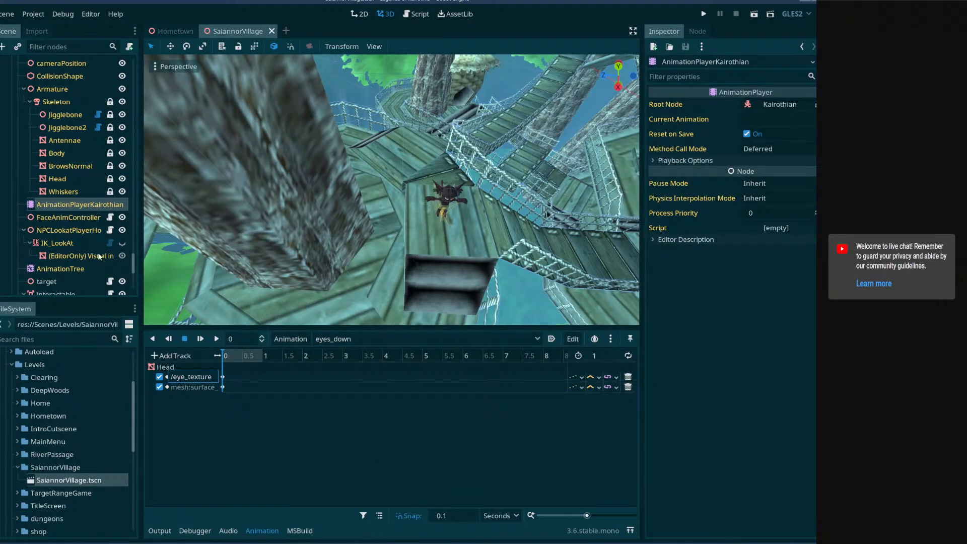
# - Inspect the Head mesh resource of the Kairothian's skeleton and list its material slots
pyautogui.click(73, 229)
pyautogui.click(73, 255)
pyautogui.click(56, 228)
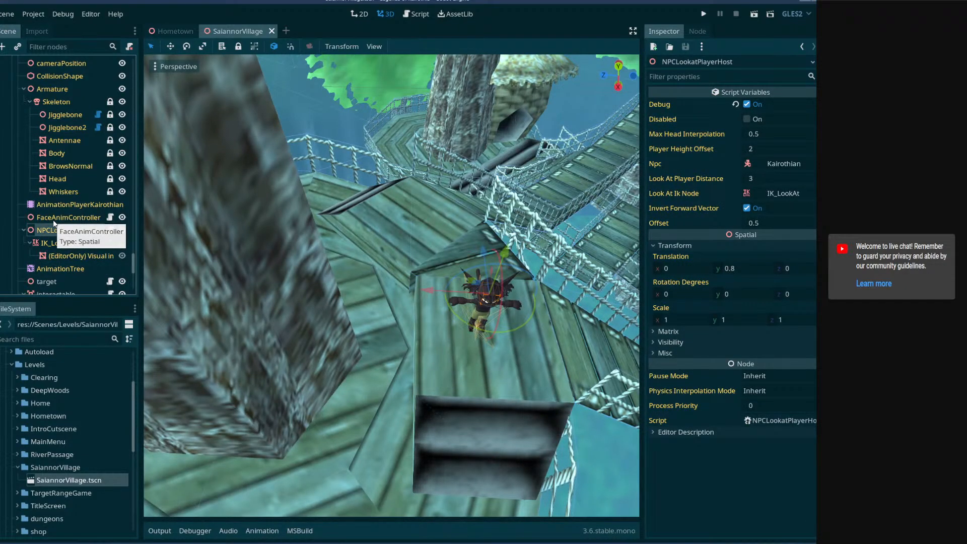
pyautogui.click(68, 179)
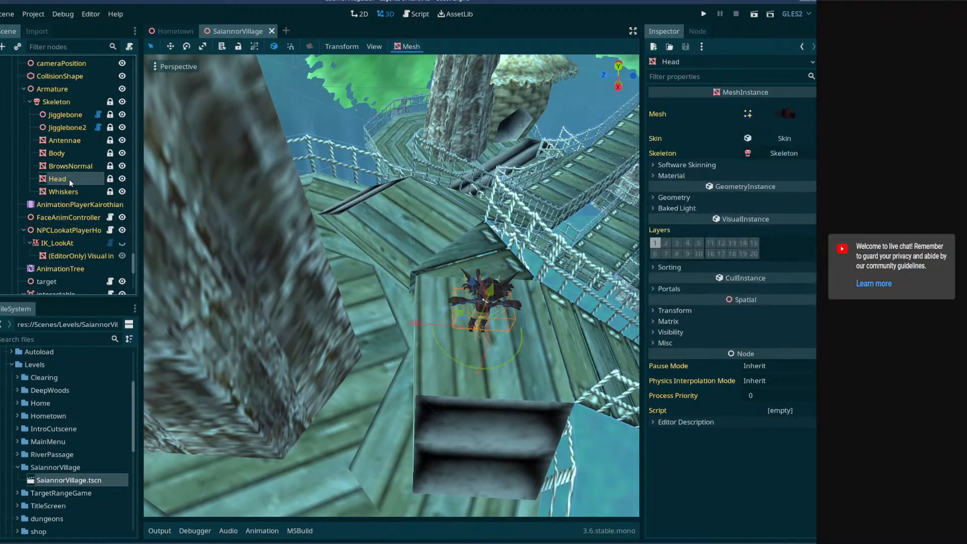
pyautogui.click(775, 115)
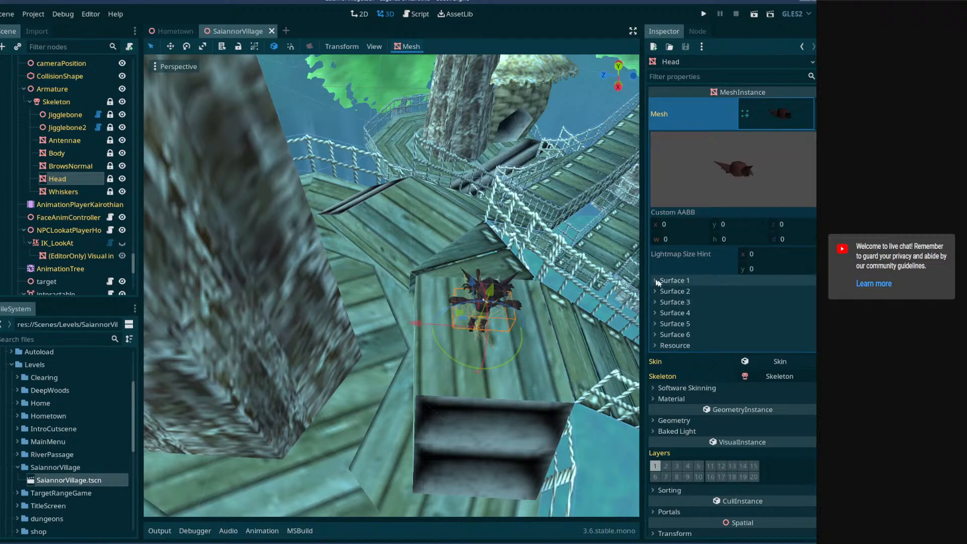
pyautogui.click(674, 281)
pyautogui.click(745, 108)
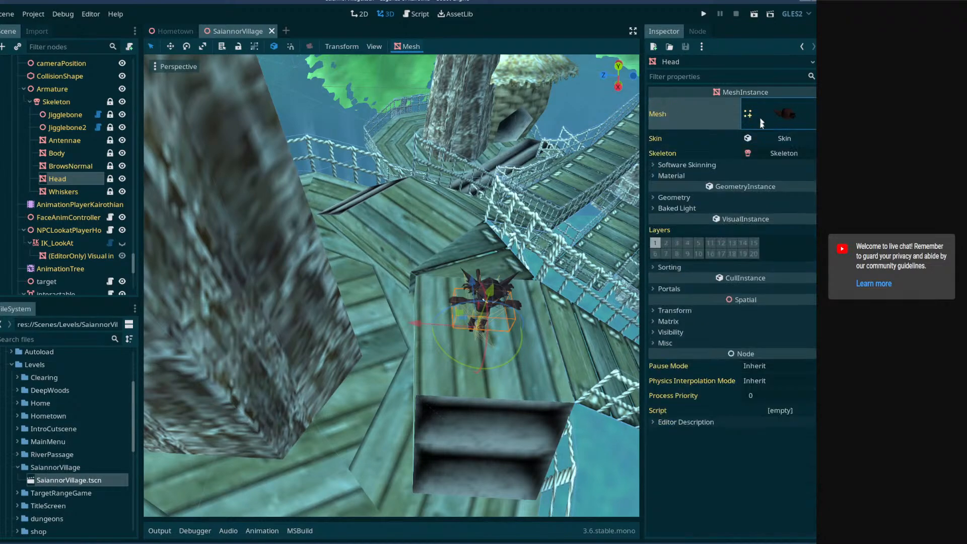
pyautogui.click(672, 177)
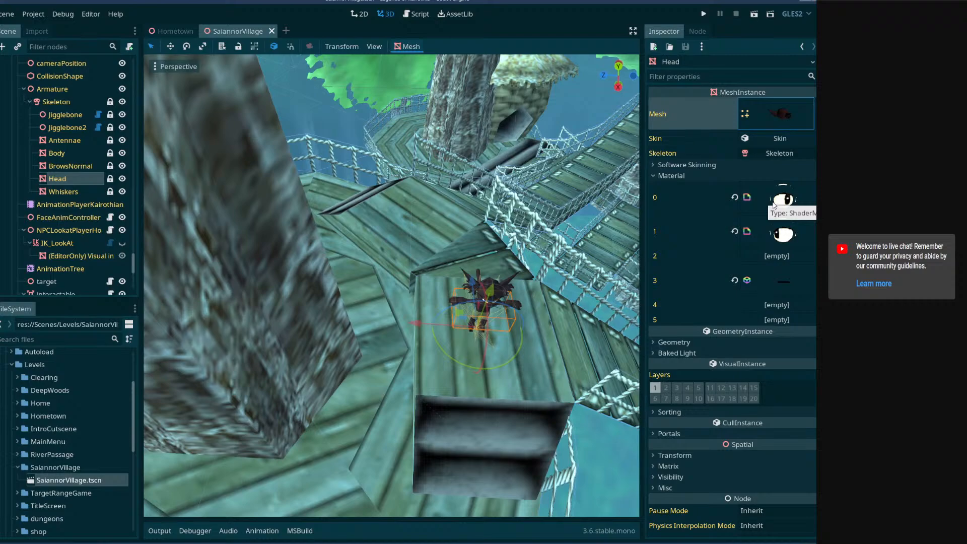
# - Compare the materials of Surface 1 and Surface 2 in the Head mesh with the node's own material slots
pyautogui.click(783, 118)
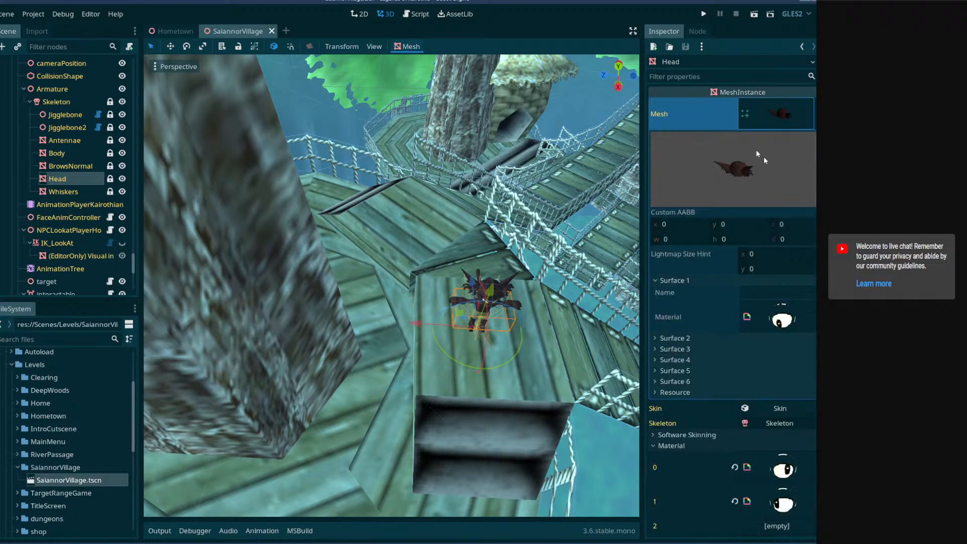
pyautogui.click(689, 340)
pyautogui.click(688, 339)
pyautogui.click(676, 281)
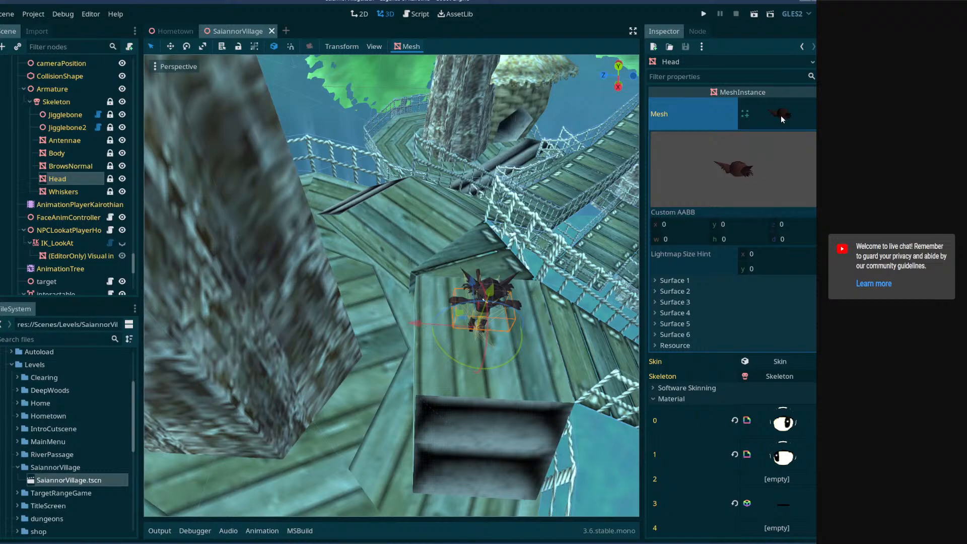
pyautogui.click(678, 281)
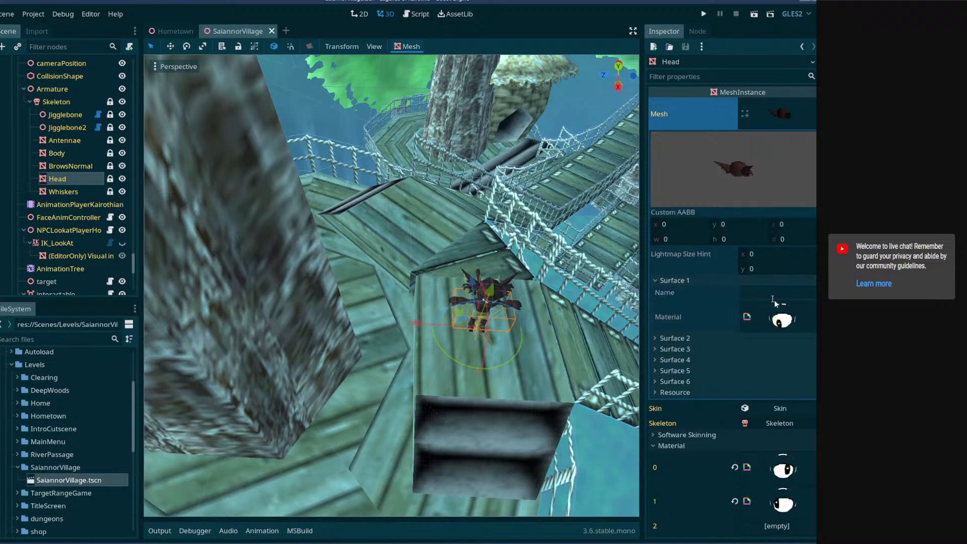
pyautogui.click(673, 281)
pyautogui.click(775, 115)
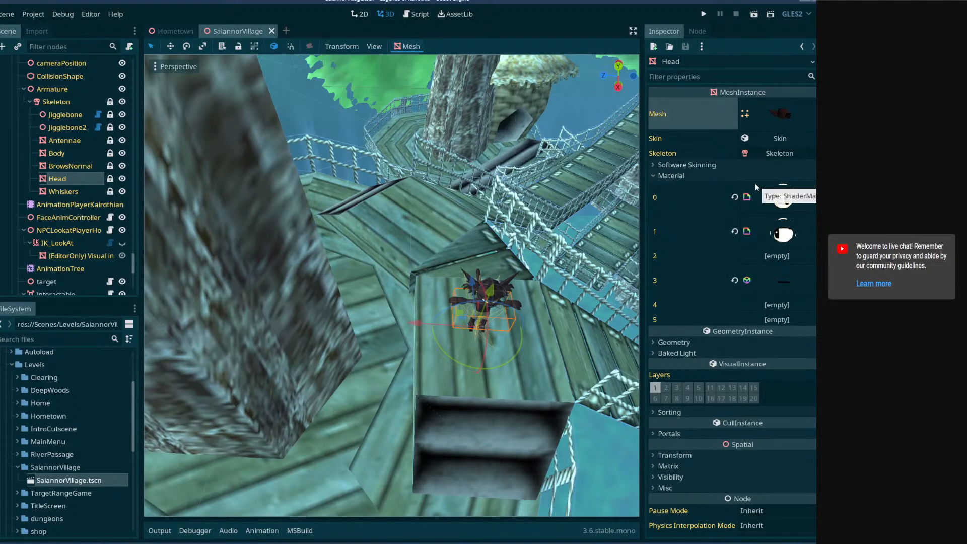
# - Review the Kairothian in the viewport and recheck the Head mesh's surface list against its material slots
pyautogui.moveTo(448, 286); pyautogui.dragTo(496, 284, button='middle')
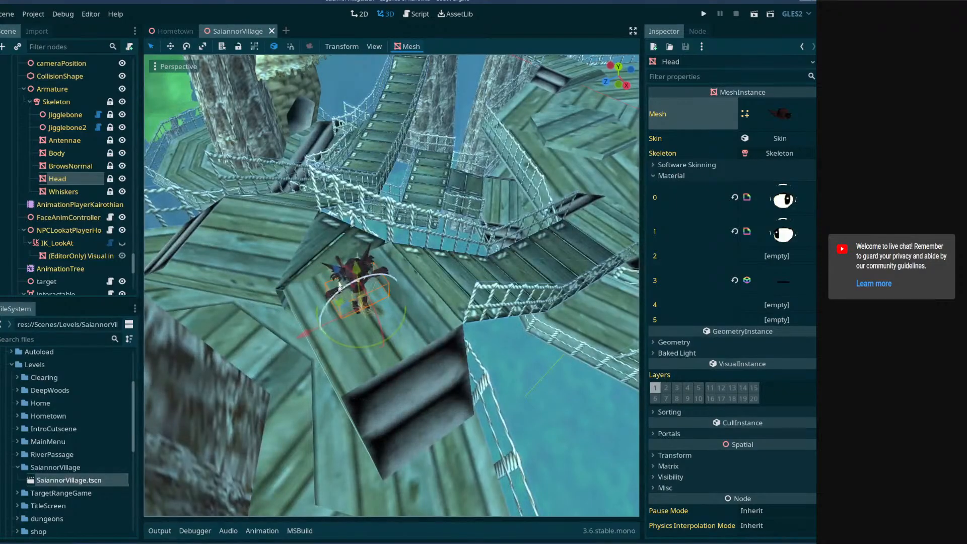
pyautogui.moveTo(338, 286); pyautogui.dragTo(279, 243, button='right')
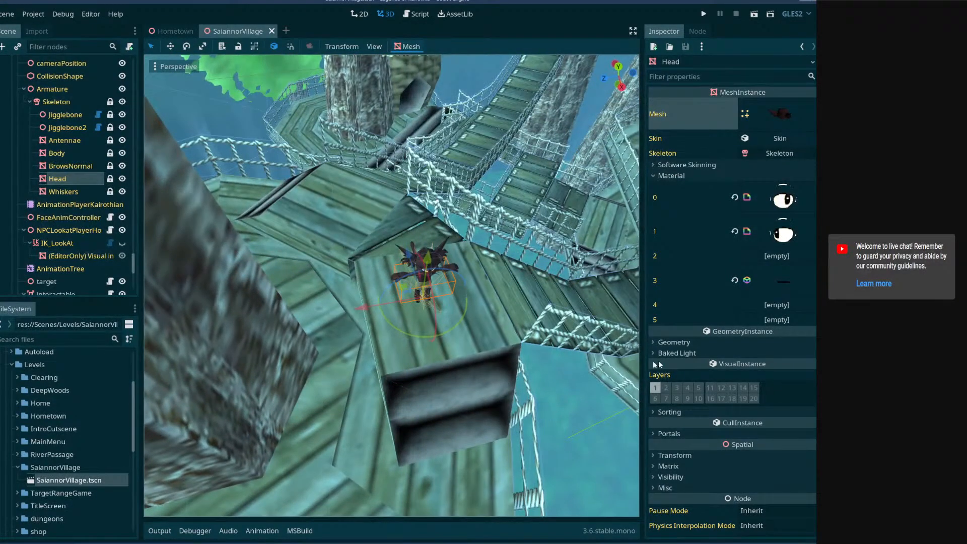
pyautogui.scroll(-2, 688, 413)
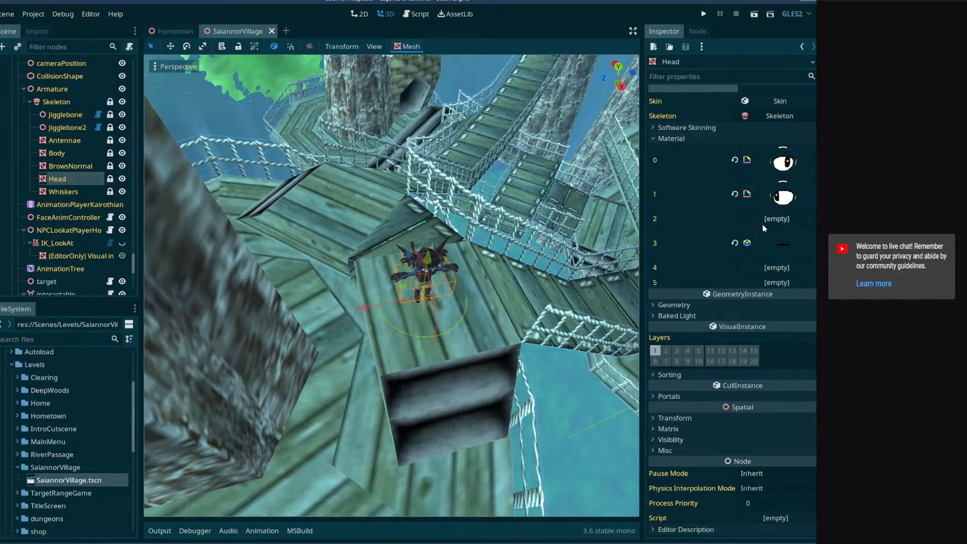
pyautogui.scroll(1, 764, 224)
pyautogui.click(778, 117)
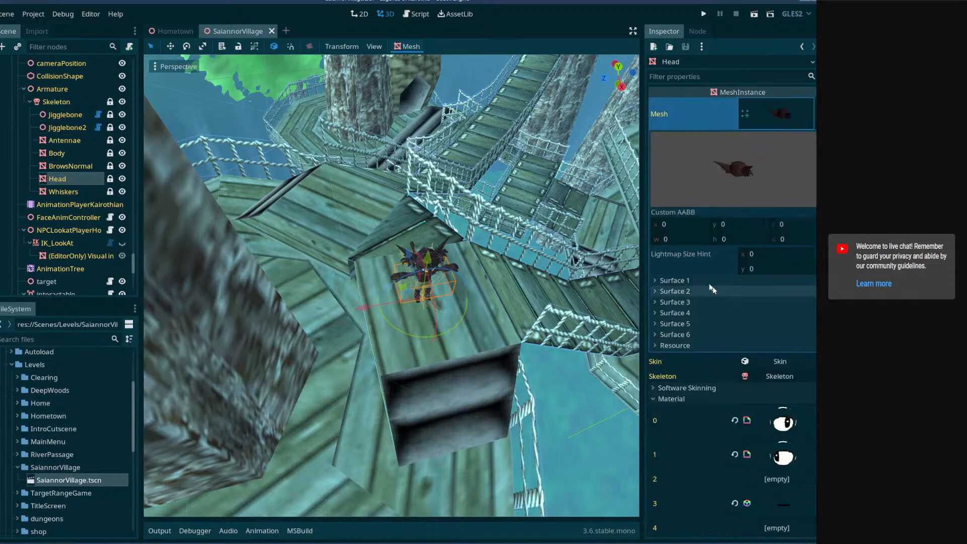
pyautogui.click(792, 118)
pyautogui.click(793, 118)
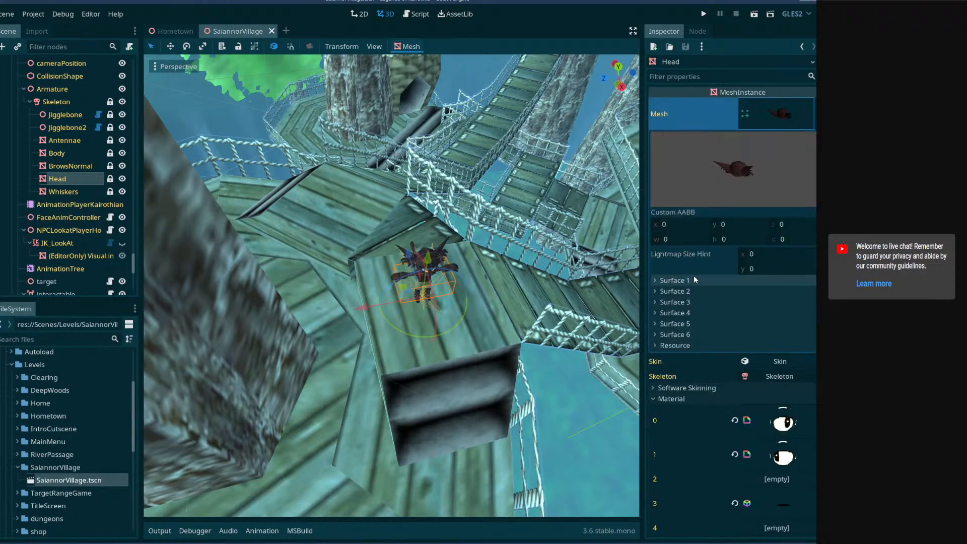
pyautogui.click(776, 117)
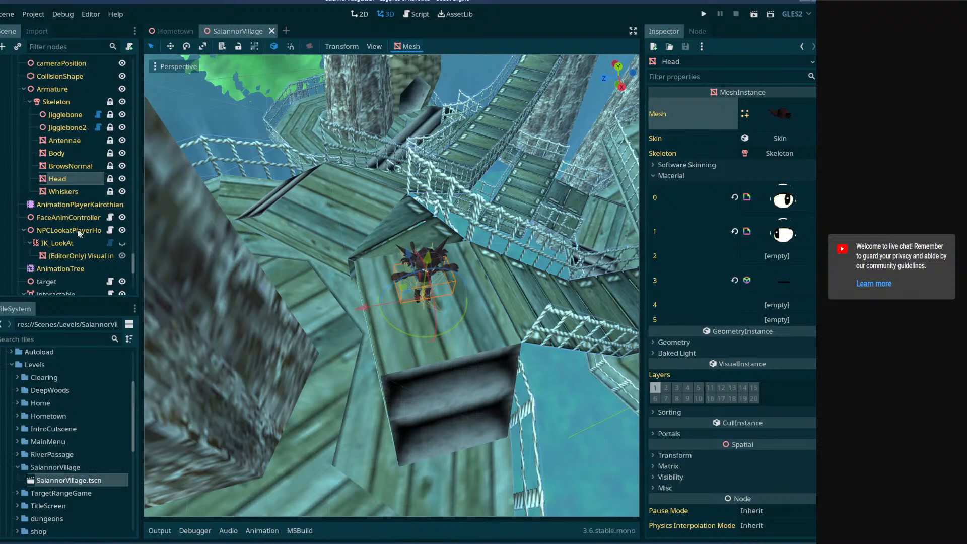
pyautogui.click(778, 114)
pyautogui.click(779, 115)
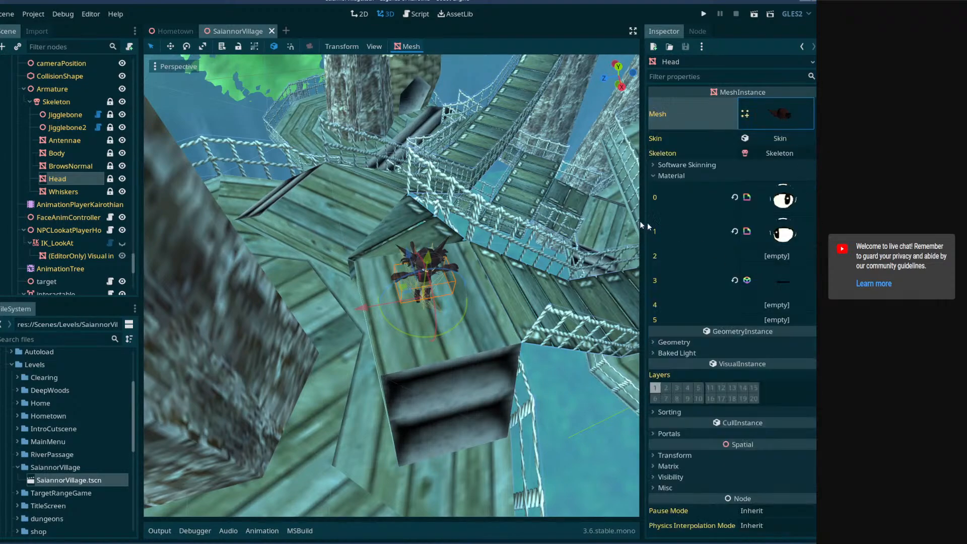
# - Read through the path of the first eyes_down track and widen the track name column to fit the full paths
pyautogui.click(80, 204)
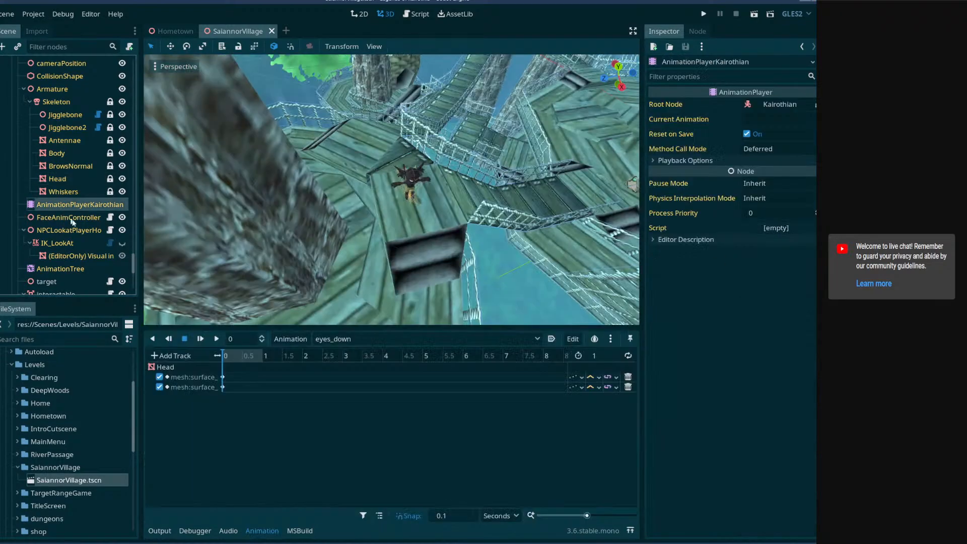
pyautogui.doubleClick(183, 378)
pyautogui.press('Left')
pyautogui.press('Left')
pyautogui.press('Left')
pyautogui.press('Left')
pyautogui.press('Left')
pyautogui.press('Left')
pyautogui.press('Left')
pyautogui.press('Left')
pyautogui.press('Left')
pyautogui.press('Left')
pyautogui.press('Left')
pyautogui.press('Left')
pyautogui.press('Left')
pyautogui.press('Left')
pyautogui.press('Left')
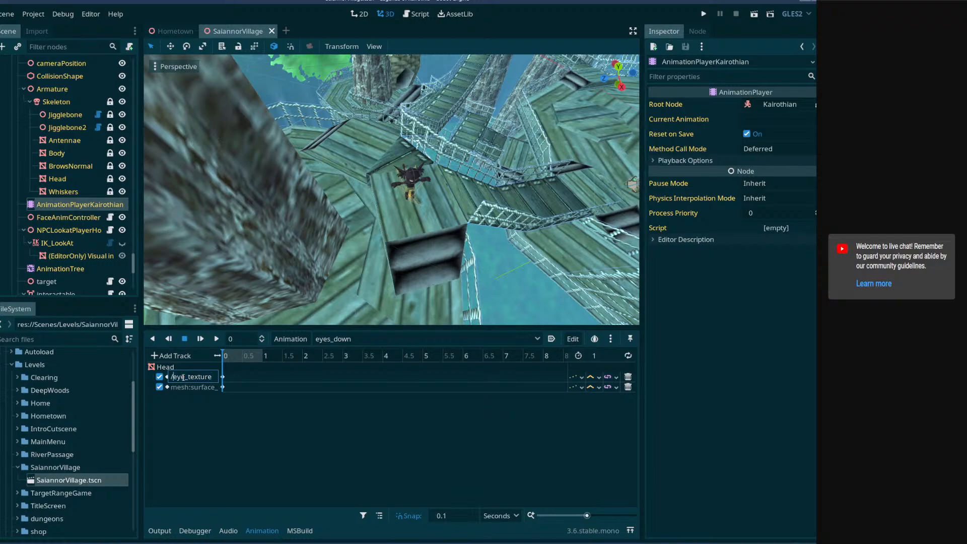
pyautogui.press('Left')
pyautogui.press('Left')
pyautogui.press('Left')
pyautogui.press('Left')
pyautogui.press('Left')
pyautogui.press('Left')
pyautogui.press('Left')
pyautogui.press('Left')
pyautogui.press('Left')
pyautogui.press('Left')
pyautogui.press('Left')
pyautogui.press('Left')
pyautogui.press('Left')
pyautogui.press('Left')
pyautogui.press('Left')
pyautogui.press('Left')
pyautogui.press('Left')
pyautogui.press('Left')
pyautogui.press('Left')
pyautogui.press('Left')
pyautogui.moveTo(217, 356); pyautogui.dragTo(393, 373)
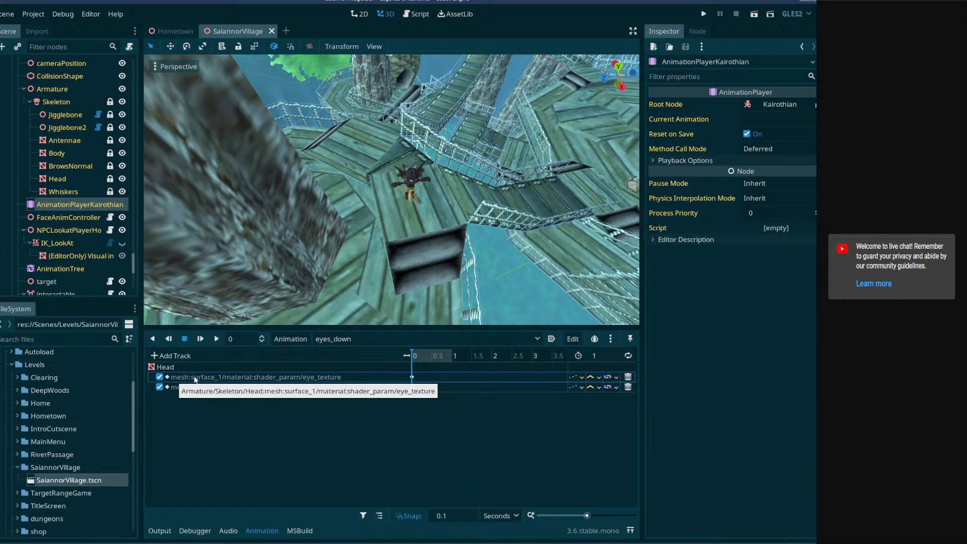
# - Try to remove "mesh" from the first eyes_down track's path, so that Head: is followed directly by surface_1
pyautogui.doubleClick(222, 378)
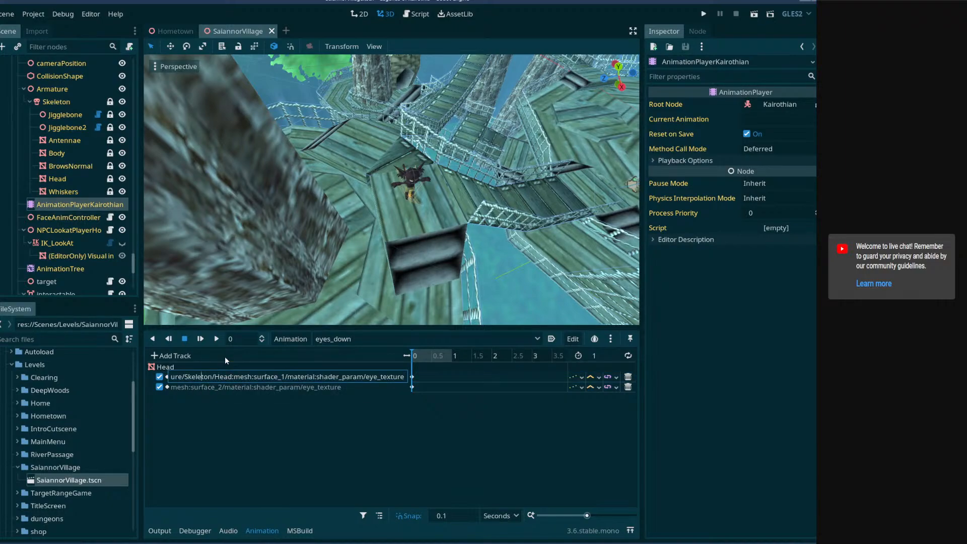
pyautogui.press('BackSpace')
pyautogui.press('BackSpace')
pyautogui.press('BackSpace')
pyautogui.press('BackSpace')
pyautogui.press('BackSpace')
pyautogui.press('BackSpace')
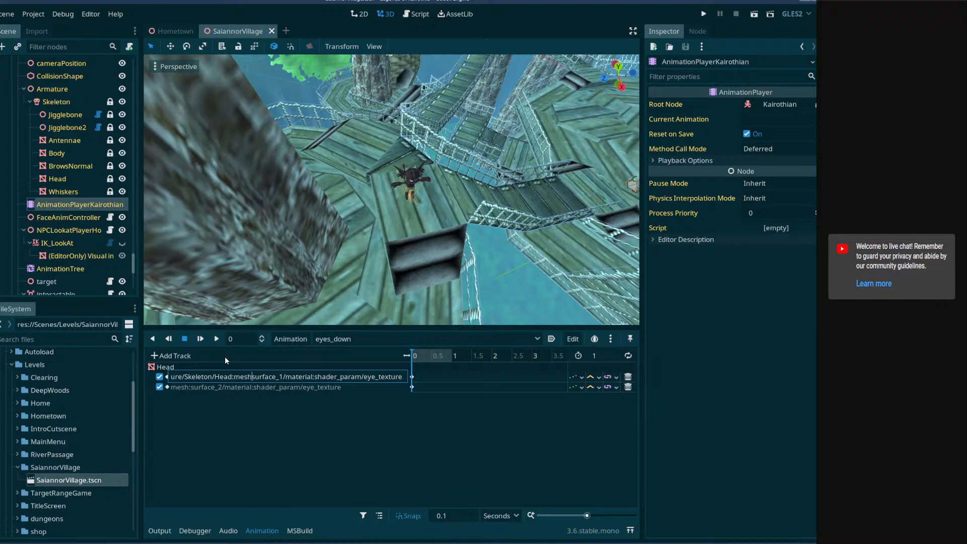
pyautogui.write(':')
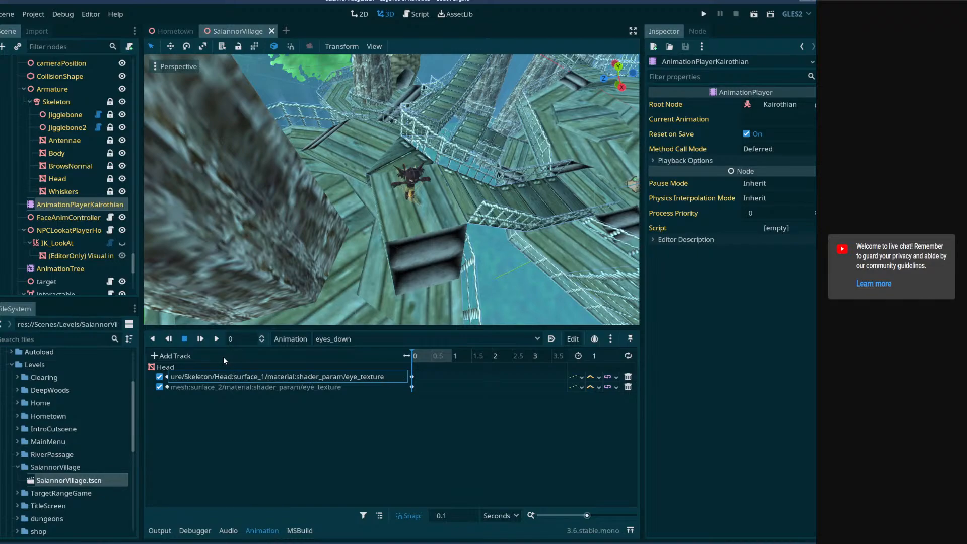
pyautogui.click(442, 387)
pyautogui.moveTo(428, 354)
pyautogui.mouseDown()
pyautogui.moveTo(447, 359)
pyautogui.moveTo(419, 361)
pyautogui.mouseUp()
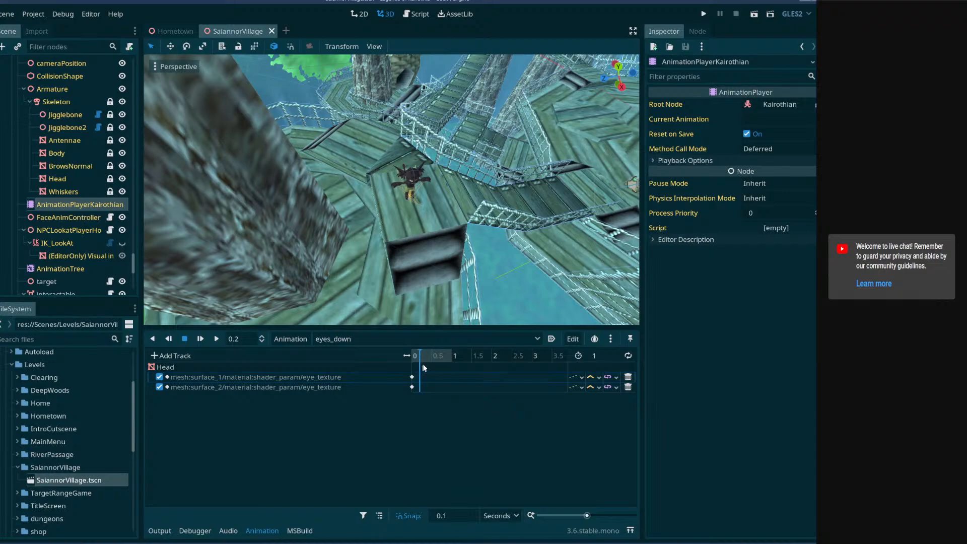
# - Remove "mesh:" from the first eyes_down track's path so it reads Head:surface_1/material:shader_param/eye_texture
pyautogui.doubleClick(282, 378)
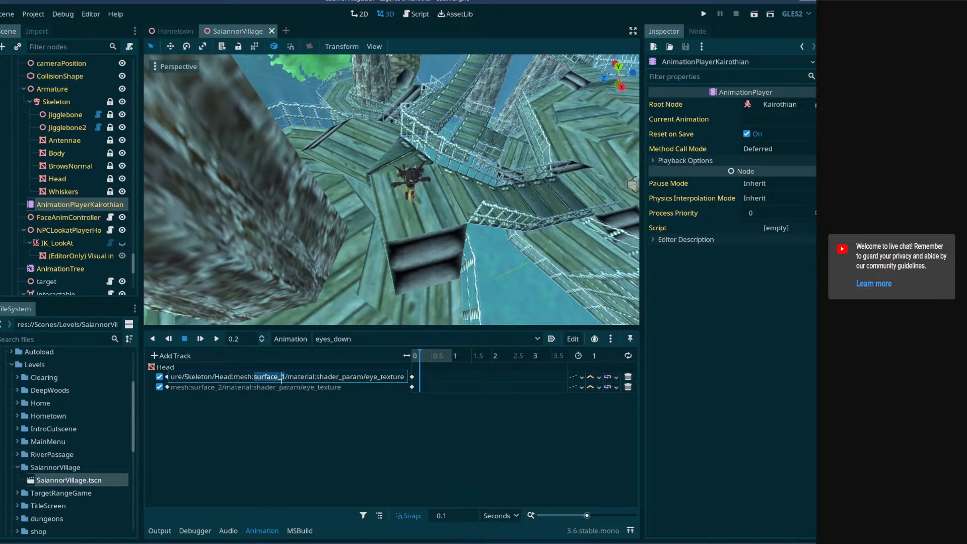
pyautogui.press('Left')
pyautogui.press('BackSpace')
pyautogui.press('BackSpace')
pyautogui.press('BackSpace')
pyautogui.press('BackSpace')
pyautogui.press('BackSpace')
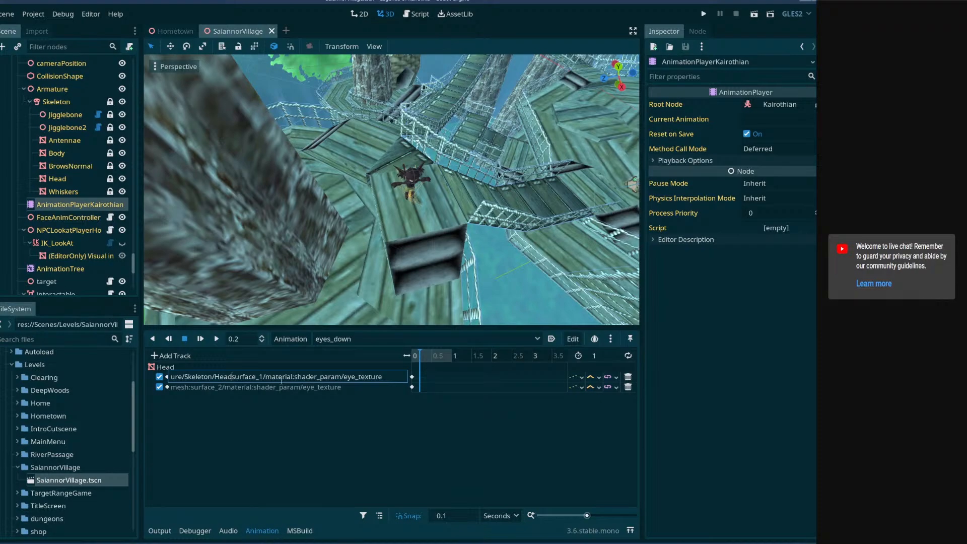
pyautogui.write(':')
pyautogui.press('Return')
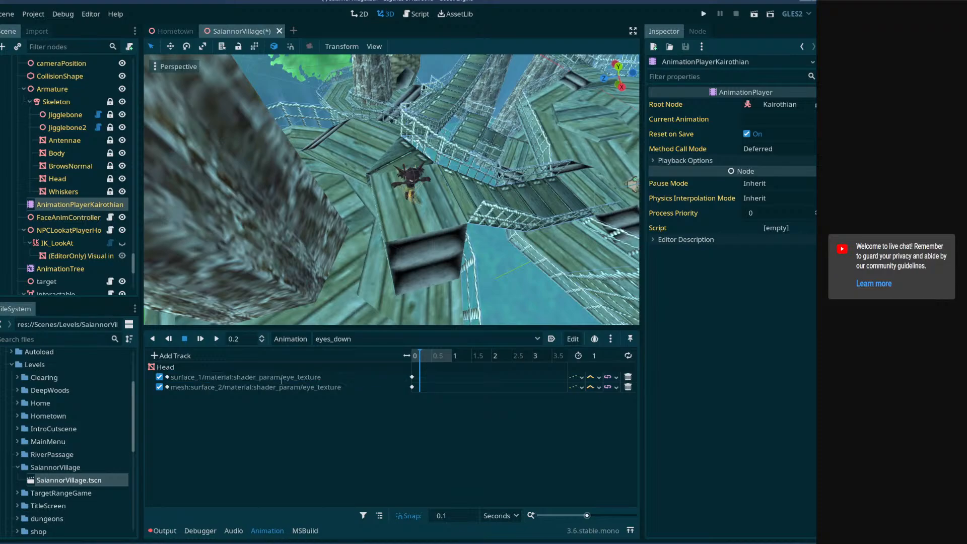
# - Scrub the eyes_down timeline and inspect the surface_1 track's first key while viewing the Kairothian's face up close
pyautogui.doubleClick(229, 391)
pyautogui.click(222, 380)
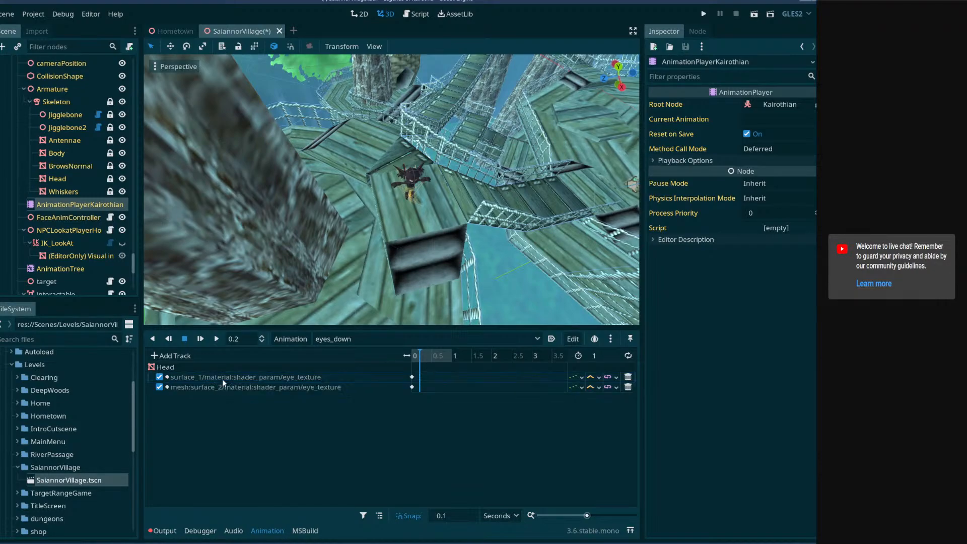
pyautogui.click(416, 357)
pyautogui.moveTo(403, 224); pyautogui.dragTo(421, 197, button='middle')
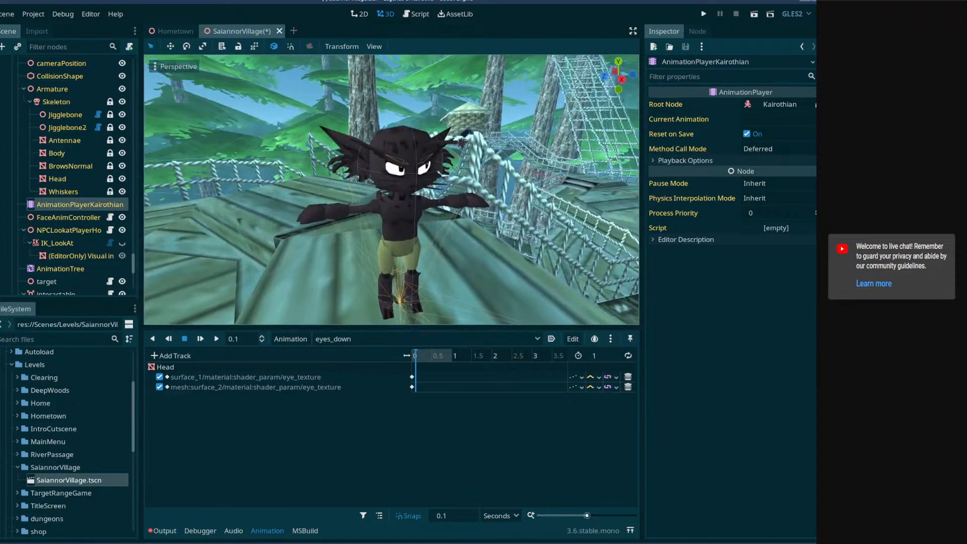
pyautogui.click(412, 377)
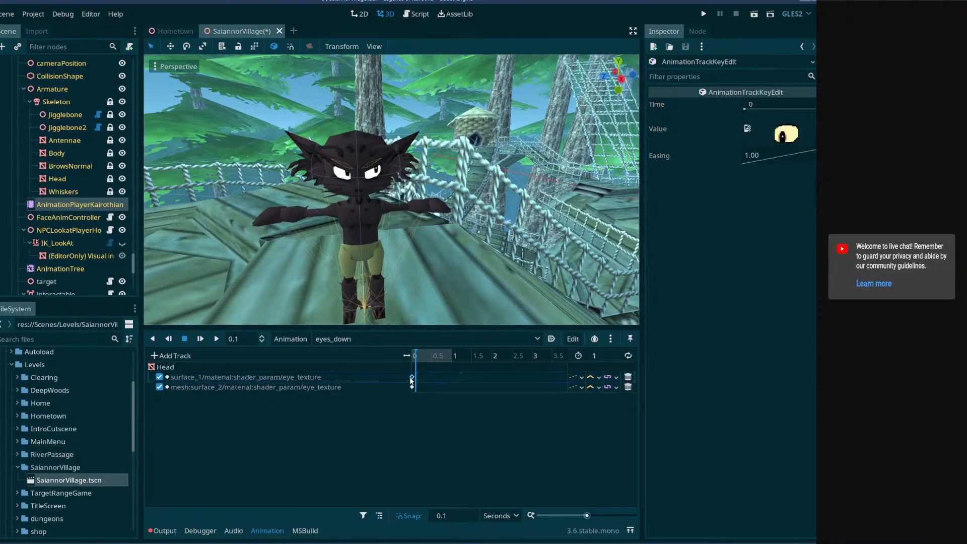
pyautogui.click(410, 355)
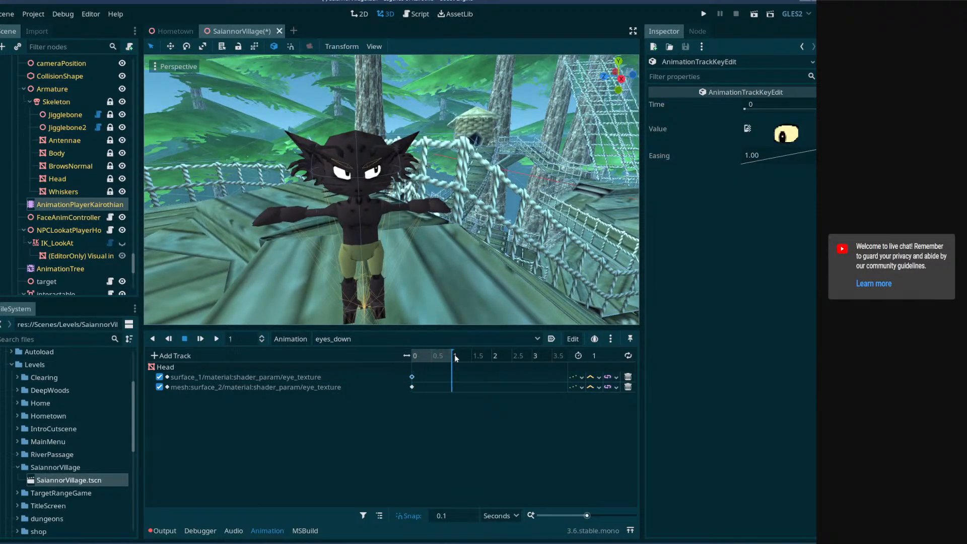
# - Deactivate the Kairothian's AnimationTree and reopen the AnimationPlayerKairothian animations
pyautogui.click(68, 270)
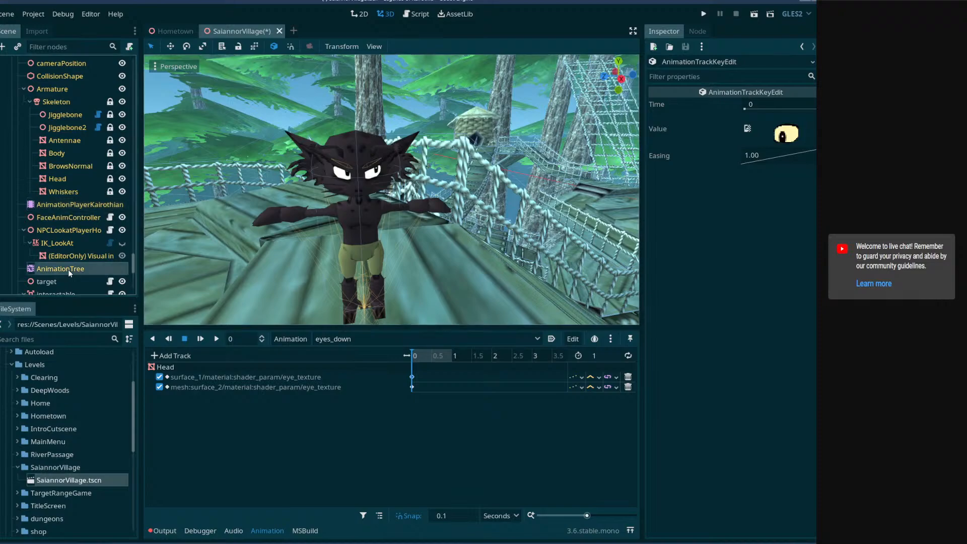
pyautogui.hscroll(-5, 196, 402)
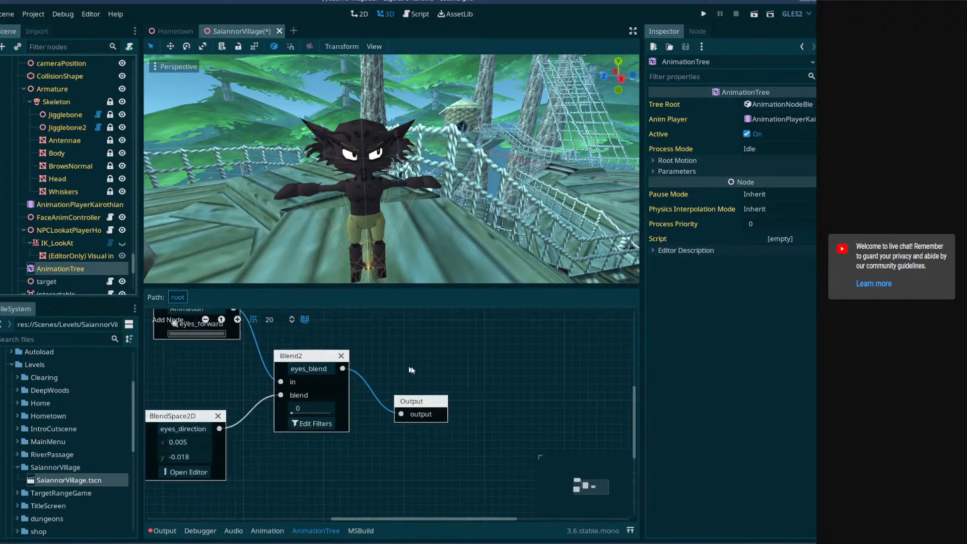
pyautogui.scroll(2, 456, 392)
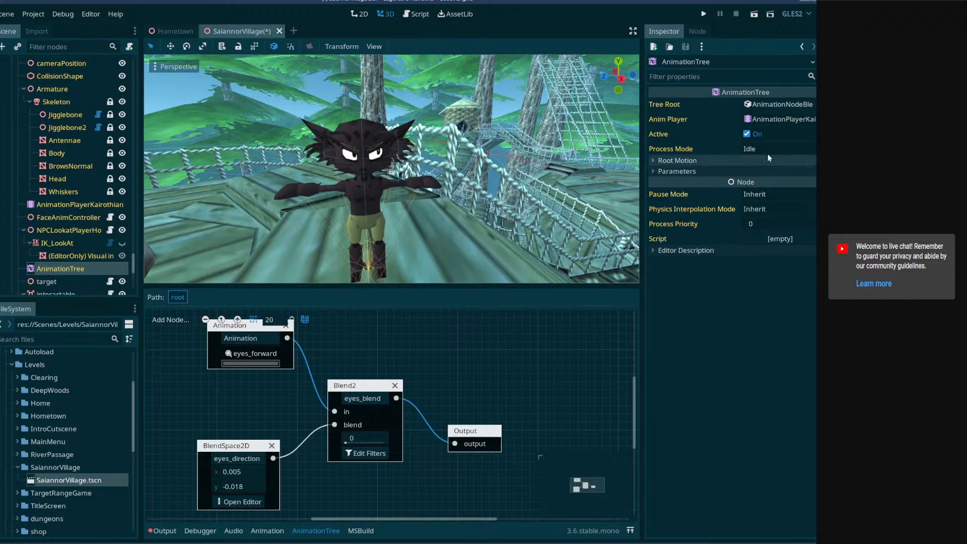
pyautogui.click(747, 133)
pyautogui.click(66, 204)
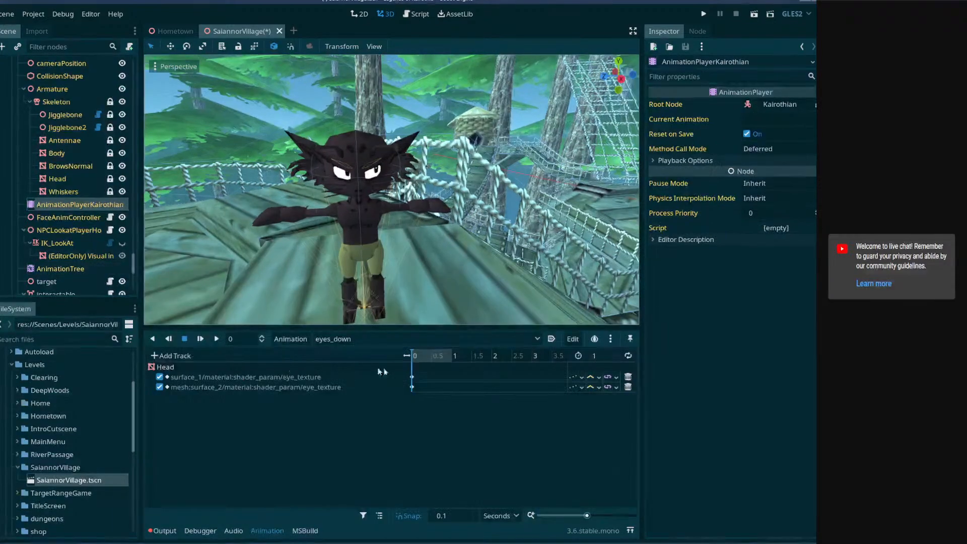
# - Check the output log for track errors and reread the surface_1 track's full path and the FaceAnimController's properties
pyautogui.doubleClick(231, 378)
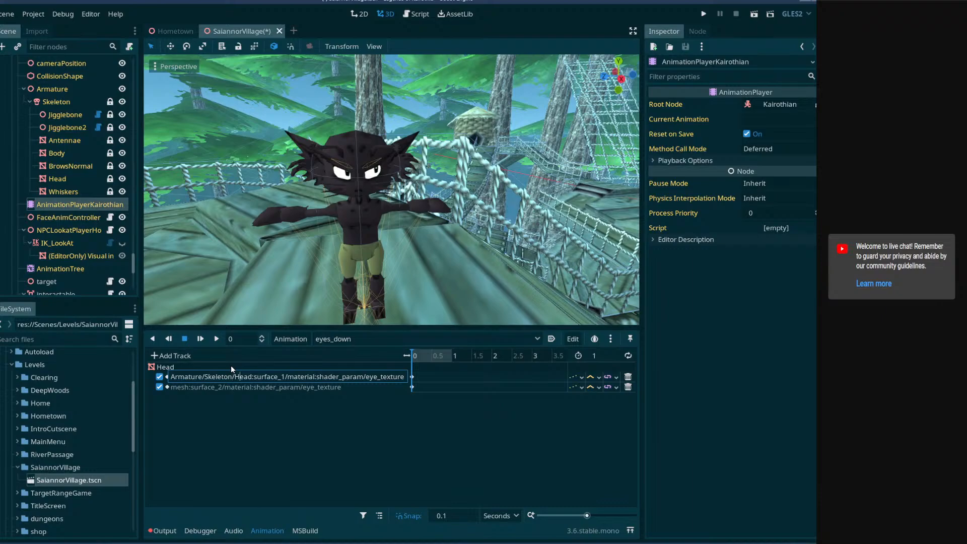
pyautogui.click(163, 532)
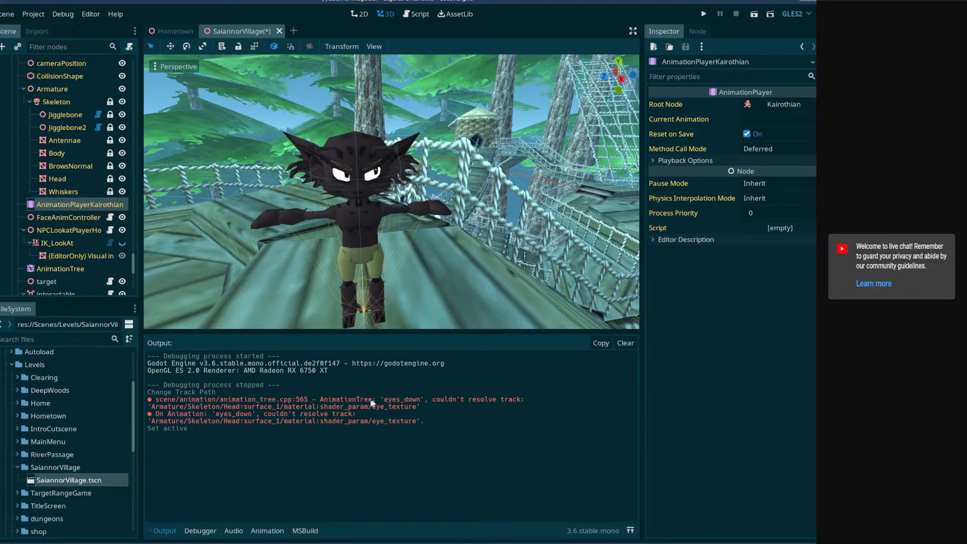
pyautogui.click(76, 217)
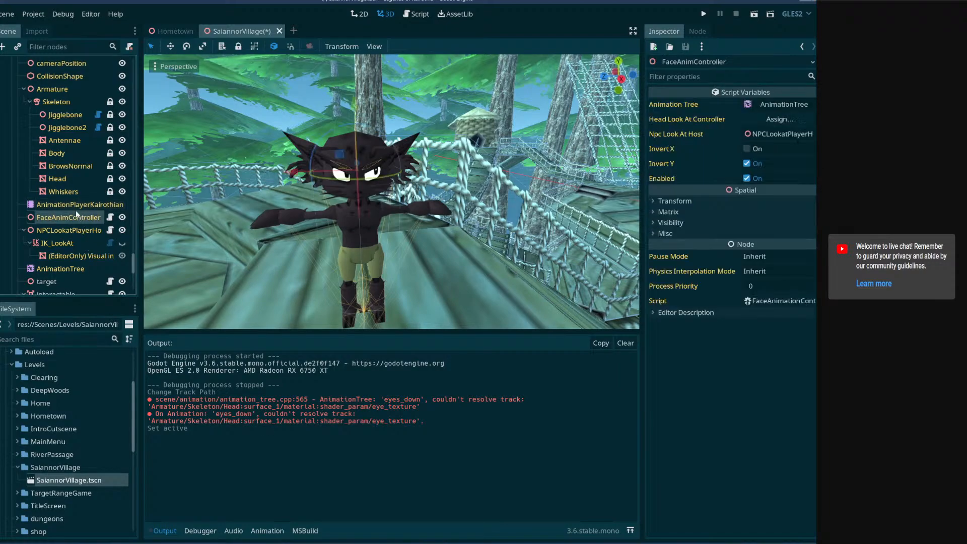
pyautogui.click(75, 205)
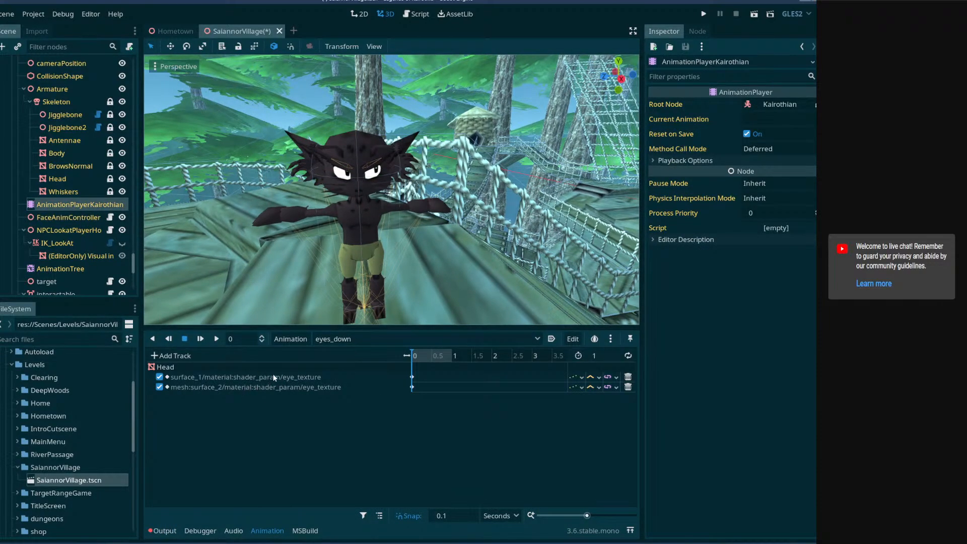
pyautogui.doubleClick(292, 376)
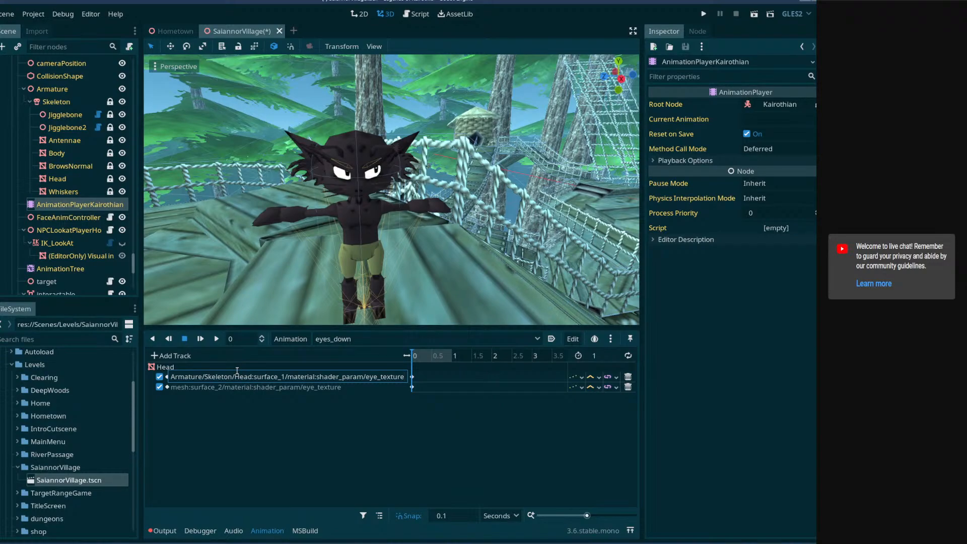
pyautogui.click(316, 377)
pyautogui.click(70, 220)
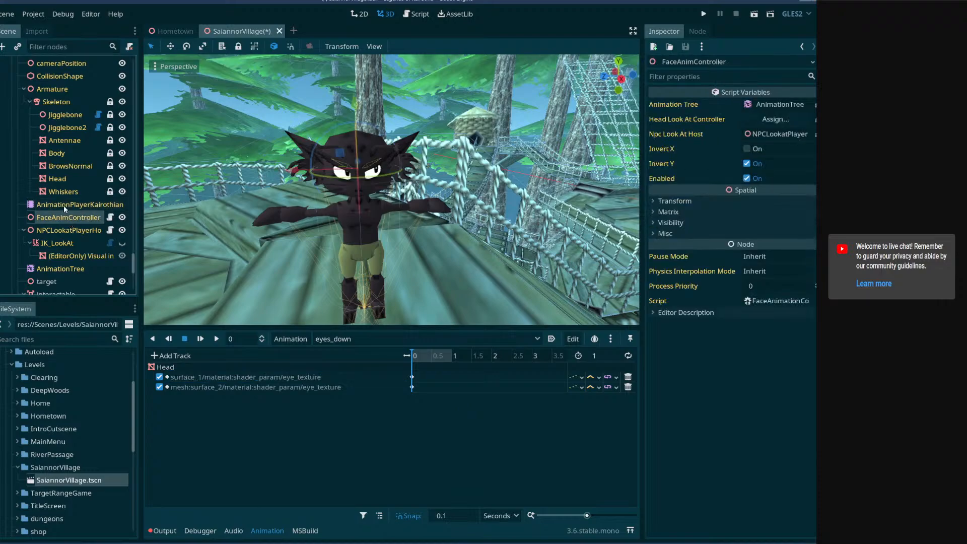
pyautogui.click(64, 205)
# - Inspect the Eye Texture shader parameter of the Head's material 0 and the options available for it
pyautogui.click(65, 177)
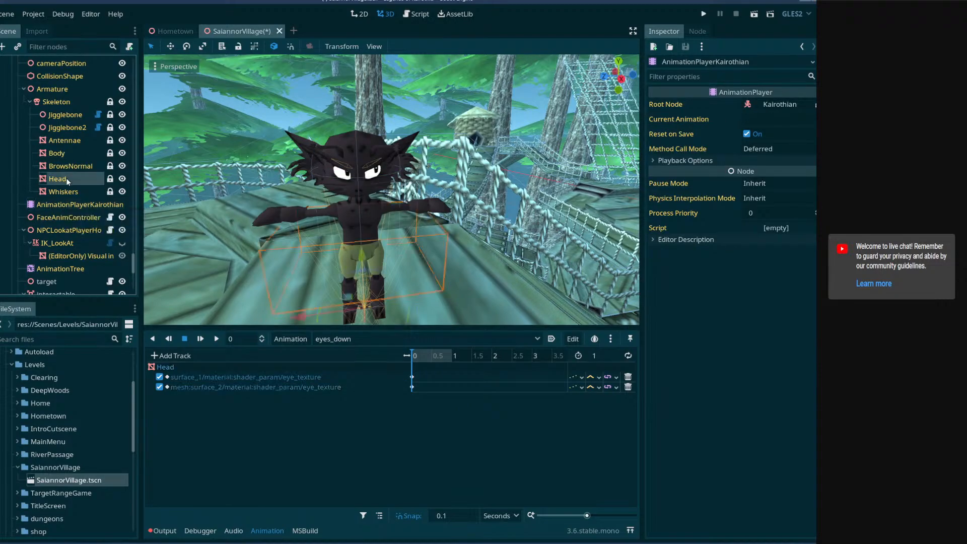
pyautogui.rightClick(781, 198)
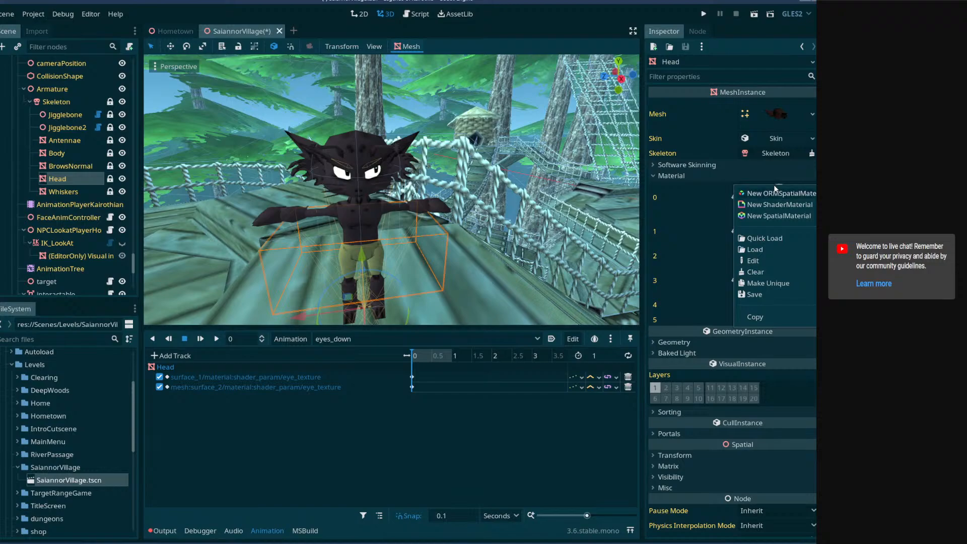
pyautogui.press('Escape')
pyautogui.click(774, 206)
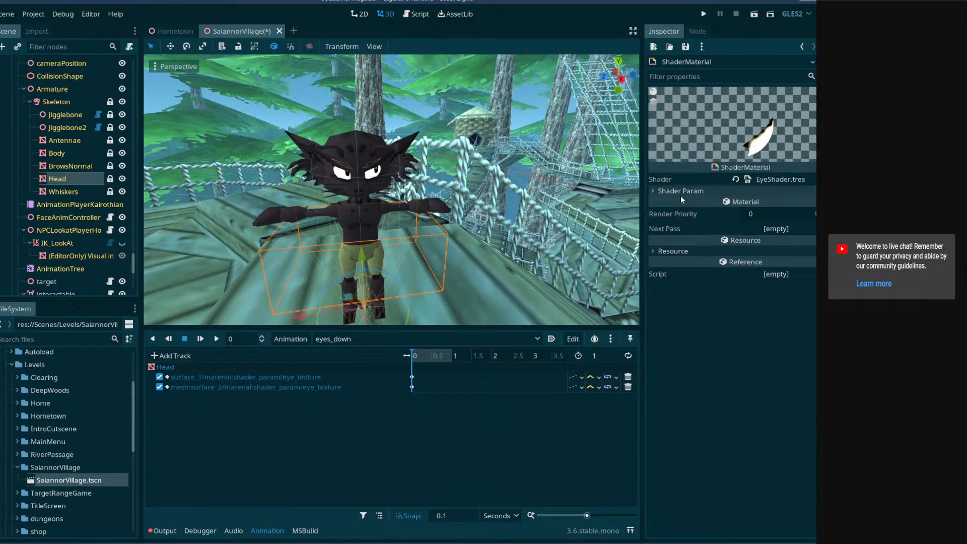
pyautogui.click(681, 192)
pyautogui.rightClick(783, 222)
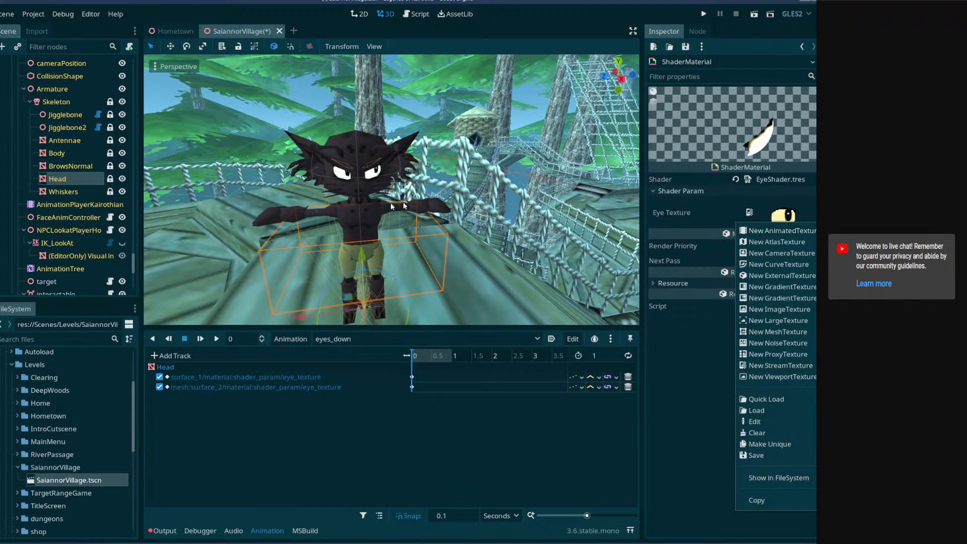
pyautogui.click(376, 218)
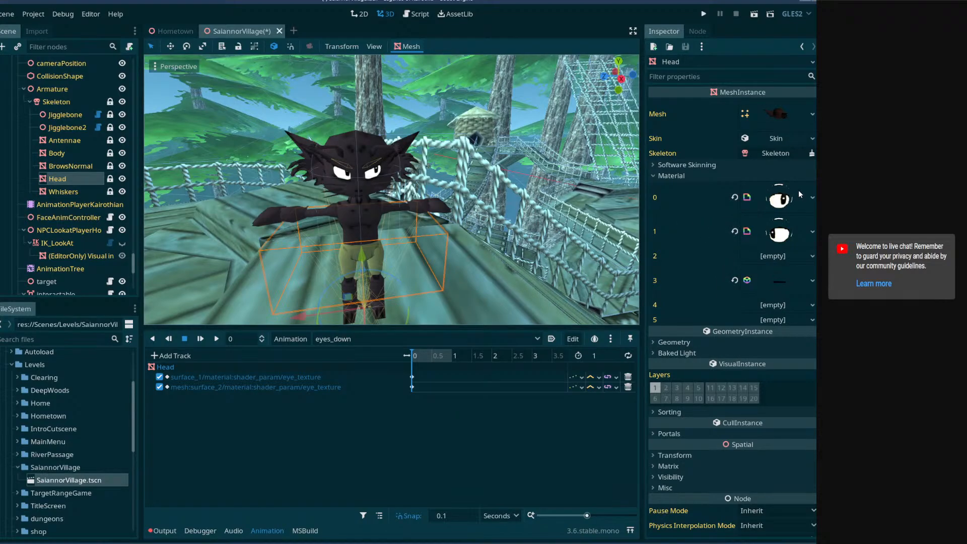
# - Try keying the Head's material 0 as a new eyes_down track, deleting the track after checking its path
pyautogui.click(747, 197)
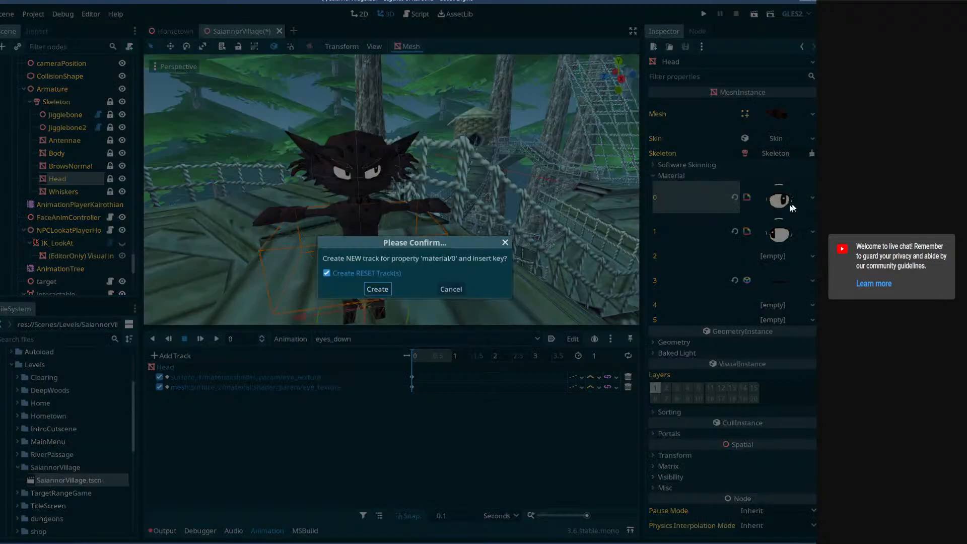
pyautogui.click(379, 285)
pyautogui.click(243, 399)
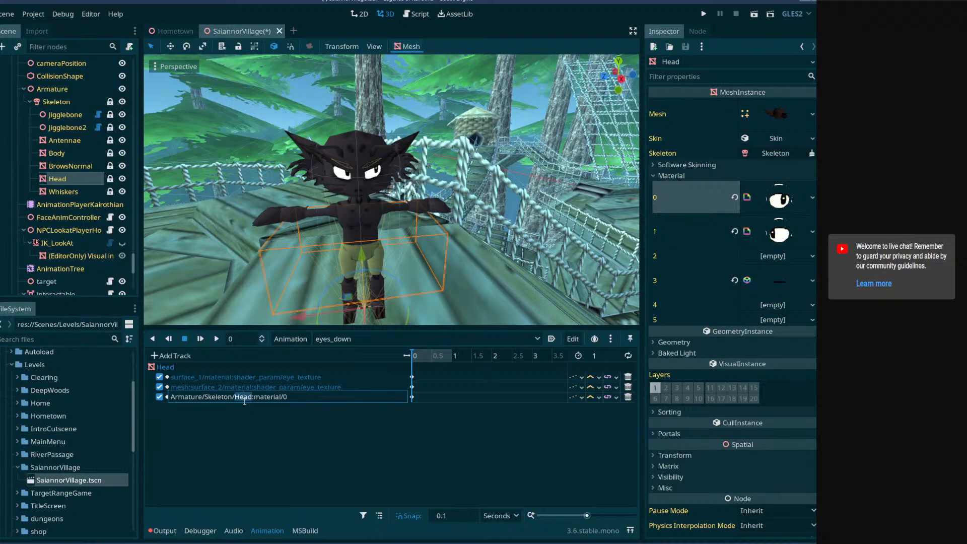
pyautogui.doubleClick(223, 398)
pyautogui.click(628, 397)
# - Create a new eyes_down track with a key for the Eye Texture shader parameter of the Head's material 0
pyautogui.click(779, 198)
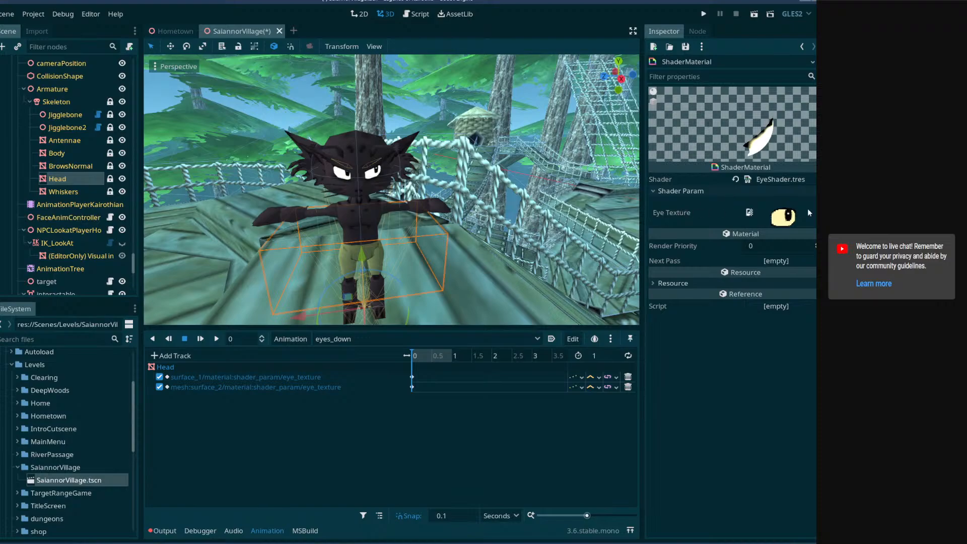
pyautogui.click(749, 212)
pyautogui.click(369, 289)
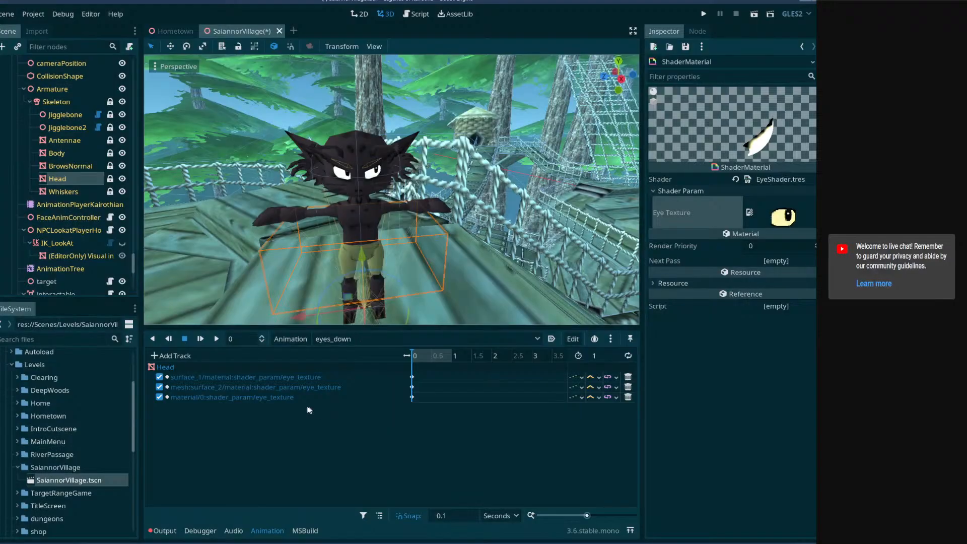
# - Compare the full path of the new material/0 eye texture track with the path of the surface_1 track
pyautogui.doubleClick(196, 397)
pyautogui.click(215, 398)
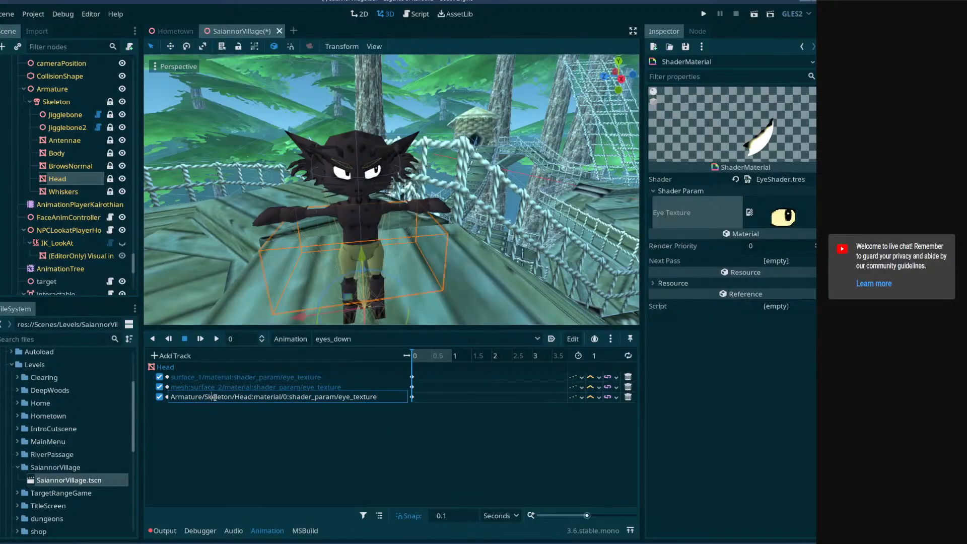
pyautogui.click(247, 378)
pyautogui.click(231, 396)
pyautogui.press('Return')
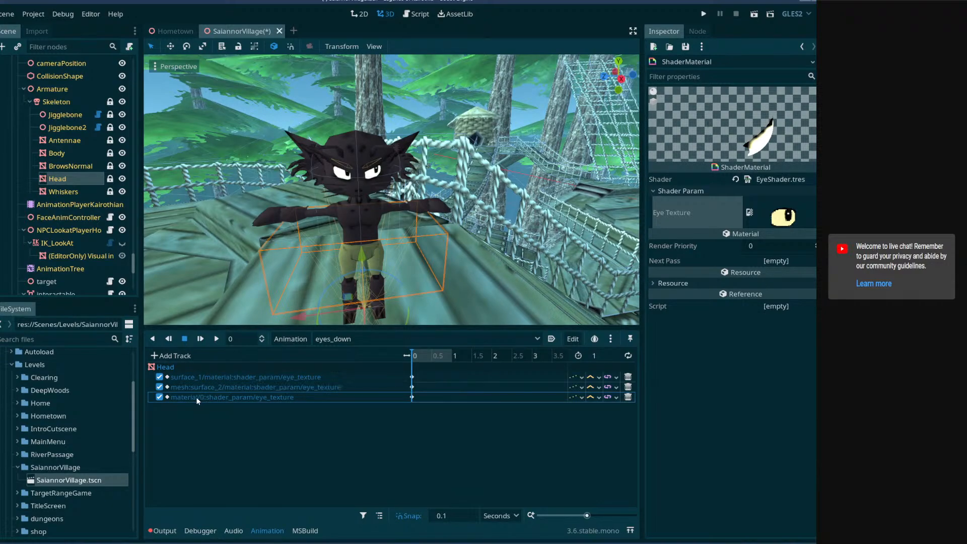
pyautogui.click(200, 378)
pyautogui.doubleClick(199, 378)
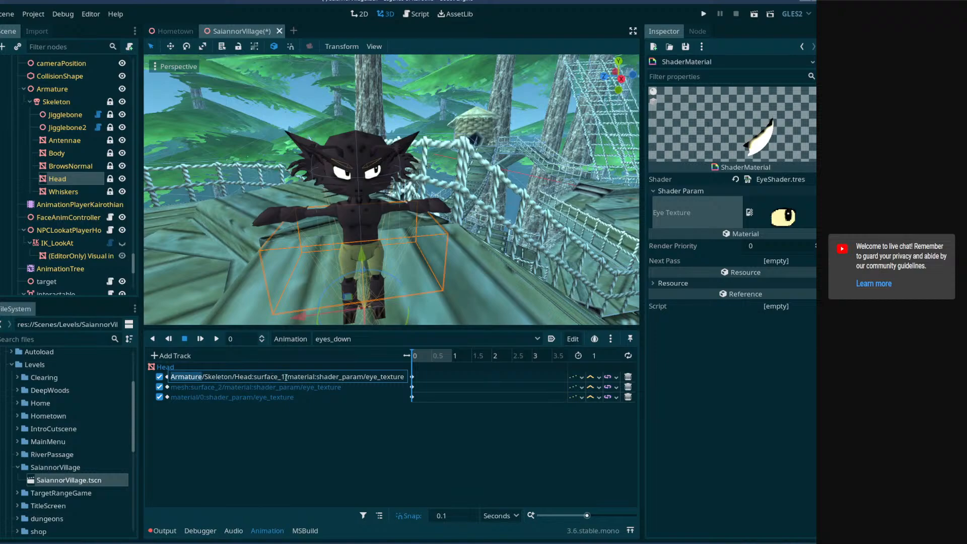
pyautogui.click(286, 378)
pyautogui.doubleClick(267, 397)
pyautogui.doubleClick(271, 398)
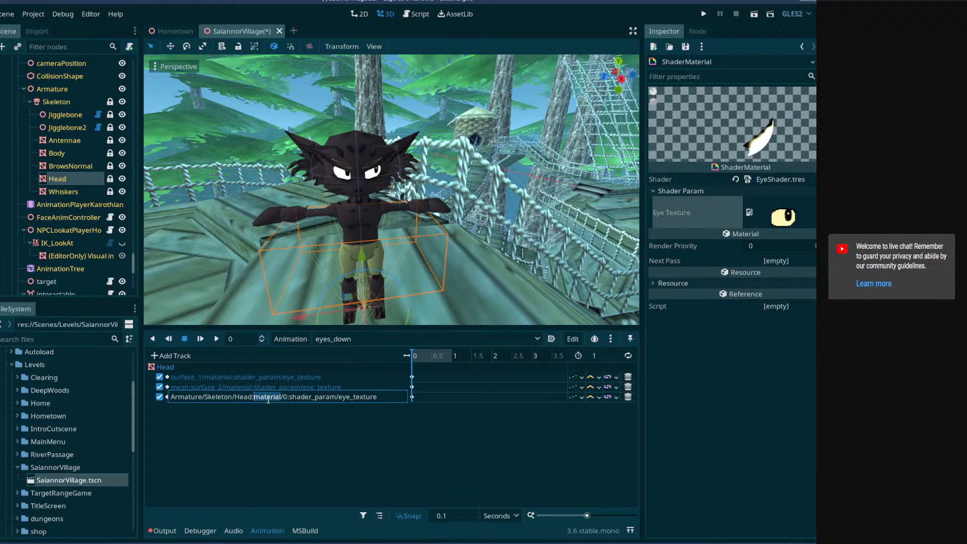
pyautogui.click(304, 409)
pyautogui.moveTo(407, 355)
pyautogui.mouseDown()
pyautogui.moveTo(348, 355)
pyautogui.moveTo(391, 355)
pyautogui.mouseUp()
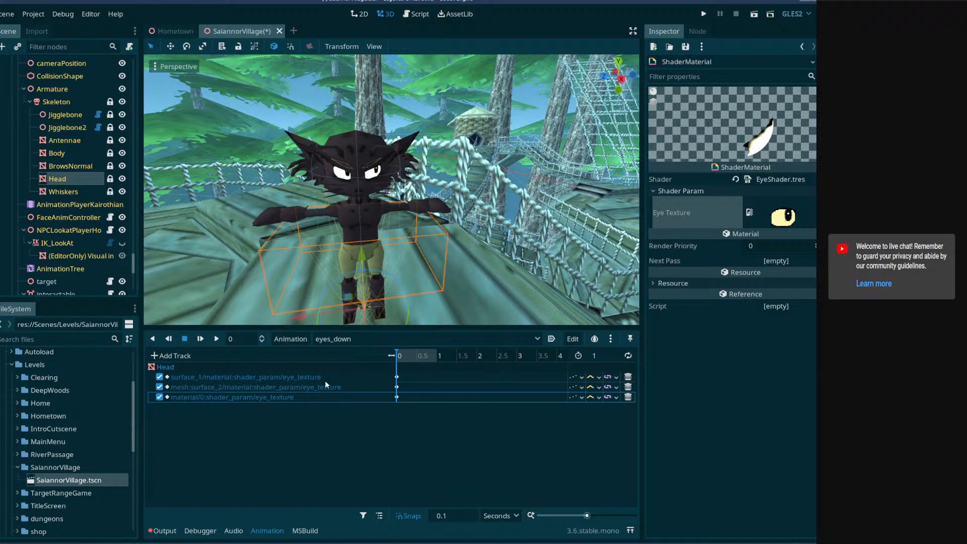
pyautogui.doubleClick(205, 397)
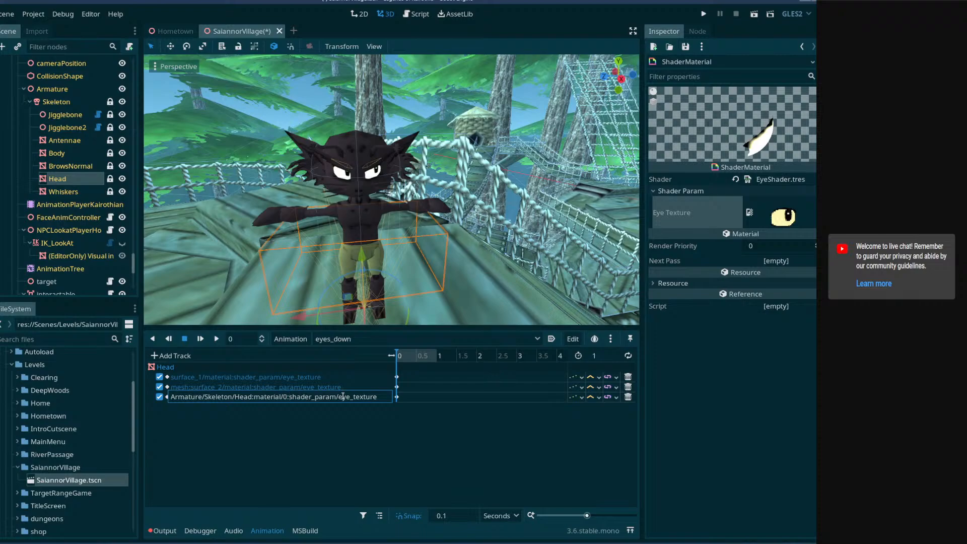
pyautogui.press('BackSpace')
pyautogui.press('BackSpace')
pyautogui.press('Escape')
# - Insert "/0" after "material" in the first track's path, giving surface_1/material/0:shader_param/eye_texture
pyautogui.doubleClick(249, 377)
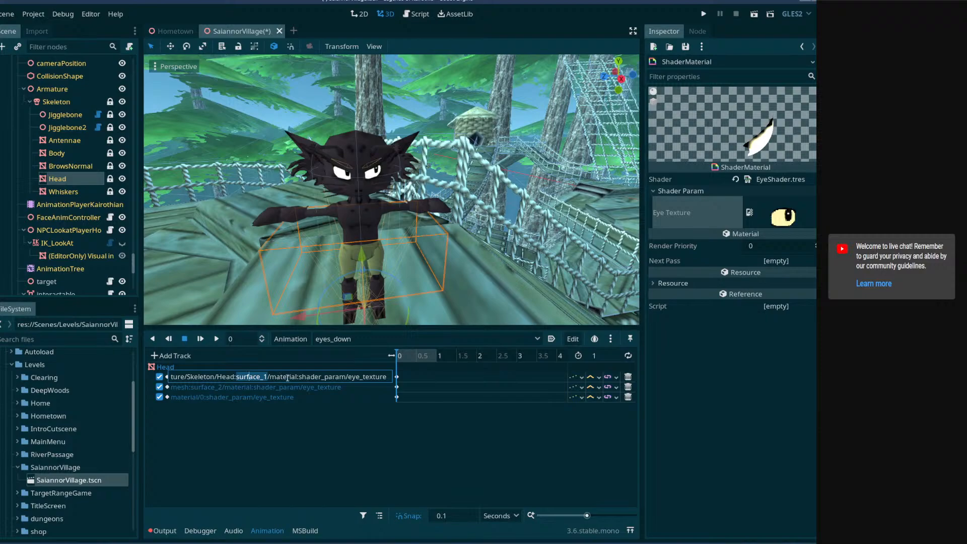
pyautogui.click(299, 377)
pyautogui.write('/0')
pyautogui.press('Return')
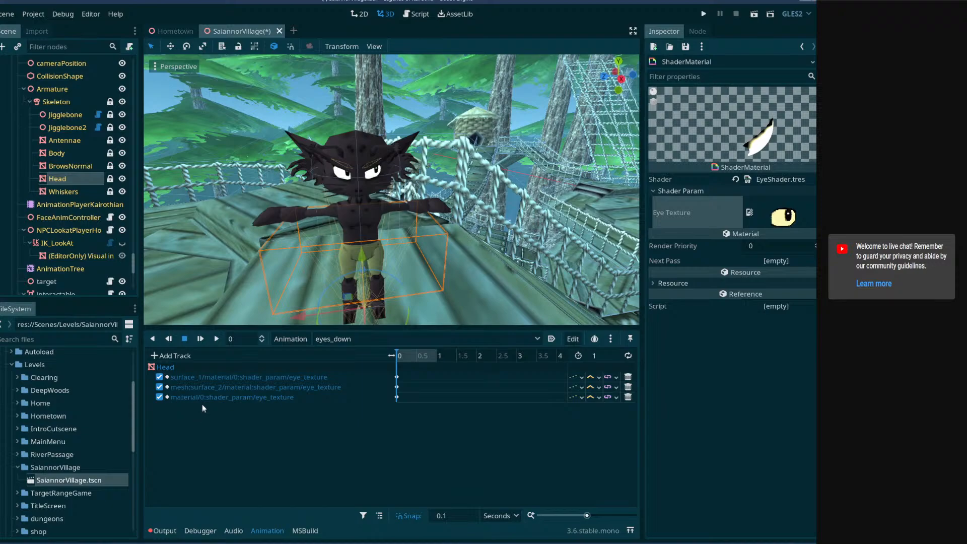
# - Remove surface_1/ from the first eyes_down track's path, giving material/0:shader_param/eye_texture, and delete the duplicate third track
pyautogui.doubleClick(213, 397)
pyautogui.press('Escape')
pyautogui.doubleClick(220, 377)
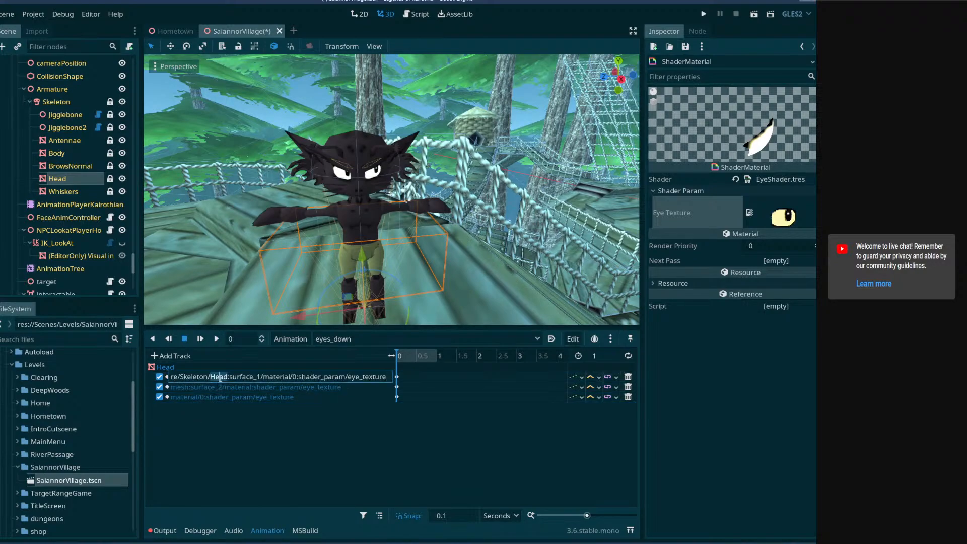
pyautogui.moveTo(199, 377); pyautogui.dragTo(163, 380)
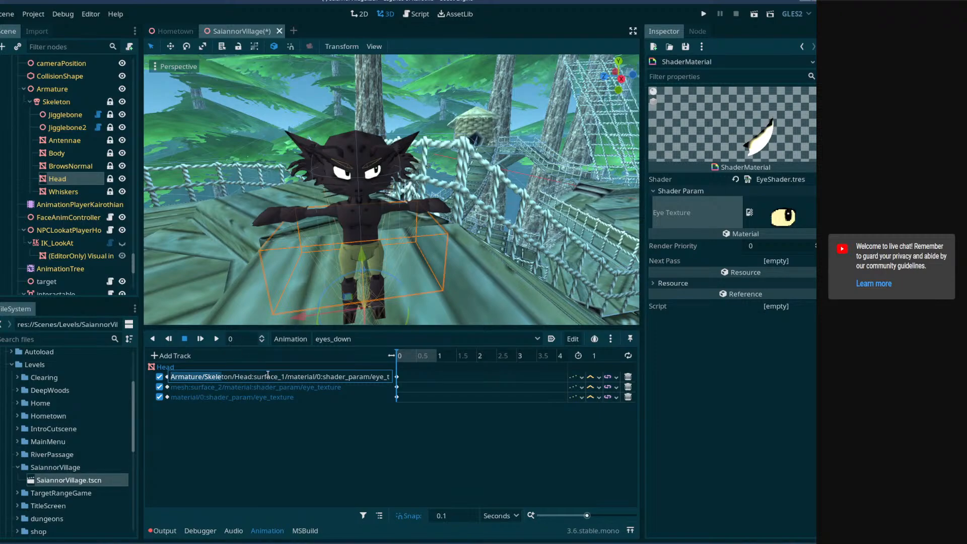
pyautogui.doubleClick(218, 396)
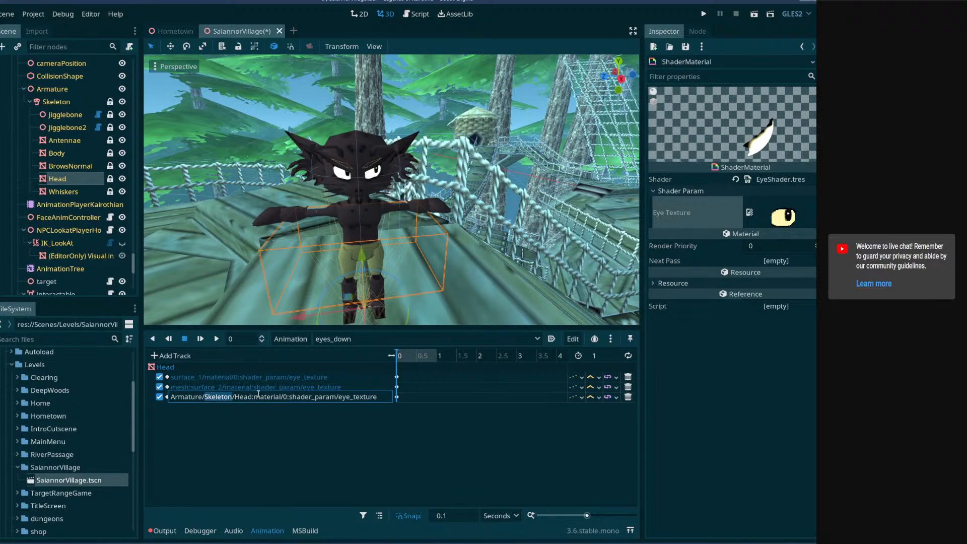
pyautogui.doubleClick(262, 377)
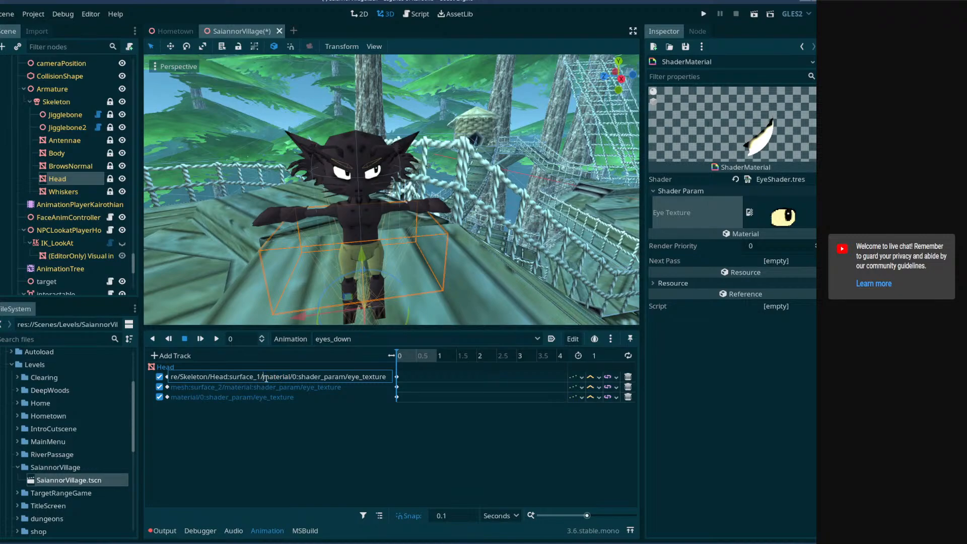
pyautogui.press('BackSpace')
pyautogui.press('BackSpace')
pyautogui.press('BackSpace')
pyautogui.press('BackSpace')
pyautogui.press('BackSpace')
pyautogui.press('BackSpace')
pyautogui.press('BackSpace')
pyautogui.press('BackSpace')
pyautogui.press('BackSpace')
pyautogui.press('BackSpace')
pyautogui.press('Return')
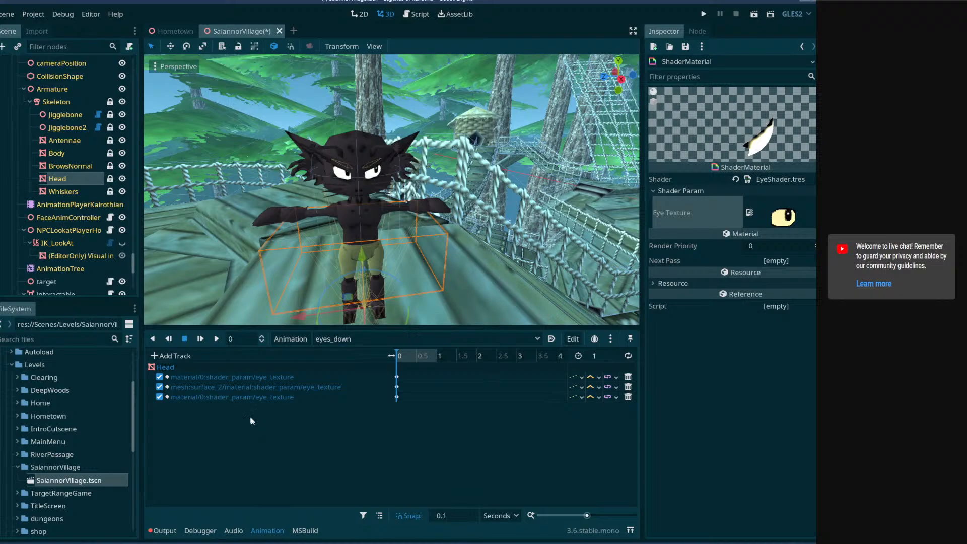
pyautogui.click(627, 397)
# - Change the second eyes_down track's path to Head:material/1:shader_param/eye_texture and scrub the timeline to preview the eyes
pyautogui.doubleClick(333, 387)
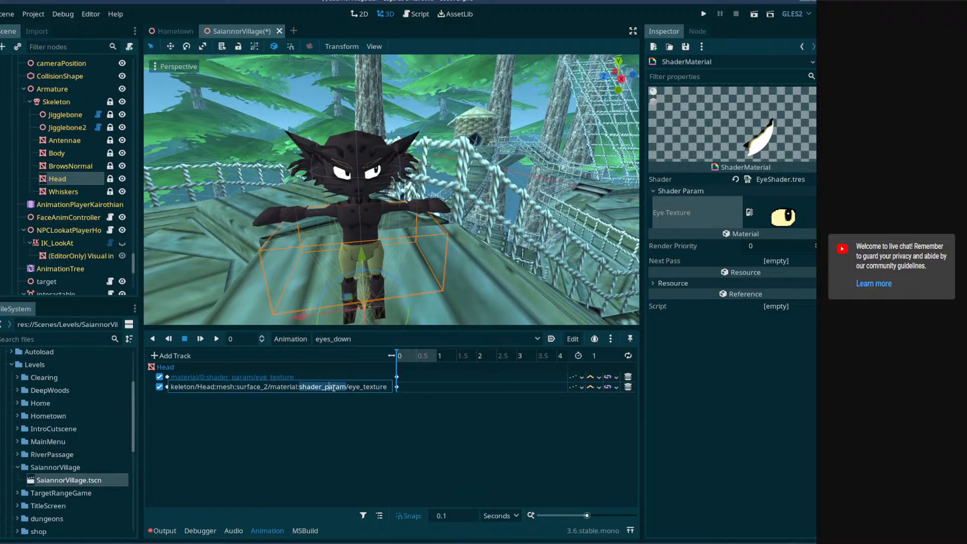
pyautogui.press('Left')
pyautogui.press('Delete')
pyautogui.press('Delete')
pyautogui.press('BackSpace')
pyautogui.press('BackSpace')
pyautogui.press('BackSpace')
pyautogui.press('BackSpace')
pyautogui.press('BackSpace')
pyautogui.press('BackSpace')
pyautogui.press('BackSpace')
pyautogui.press('BackSpace')
pyautogui.press('BackSpace')
pyautogui.press('BackSpace')
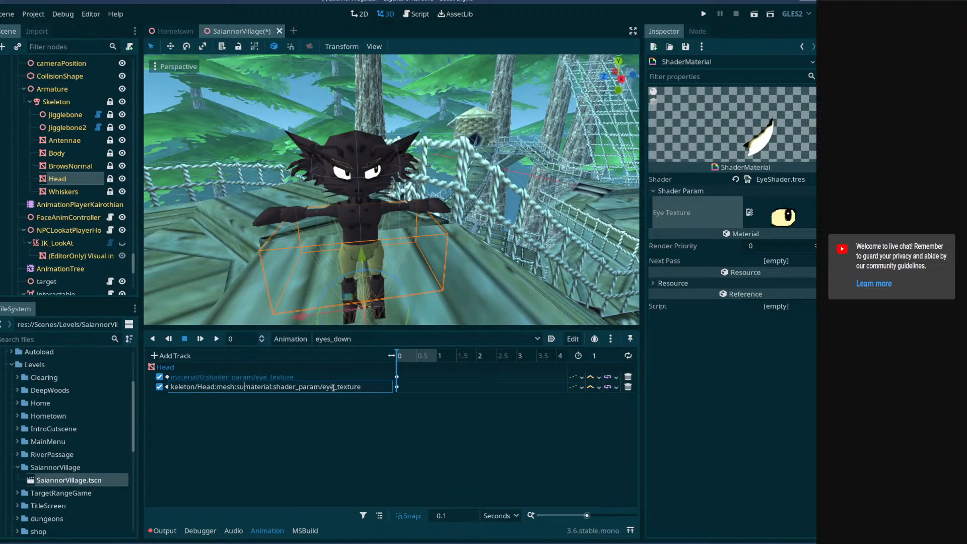
pyautogui.press('BackSpace')
pyautogui.press('BackSpace')
pyautogui.press('BackSpace')
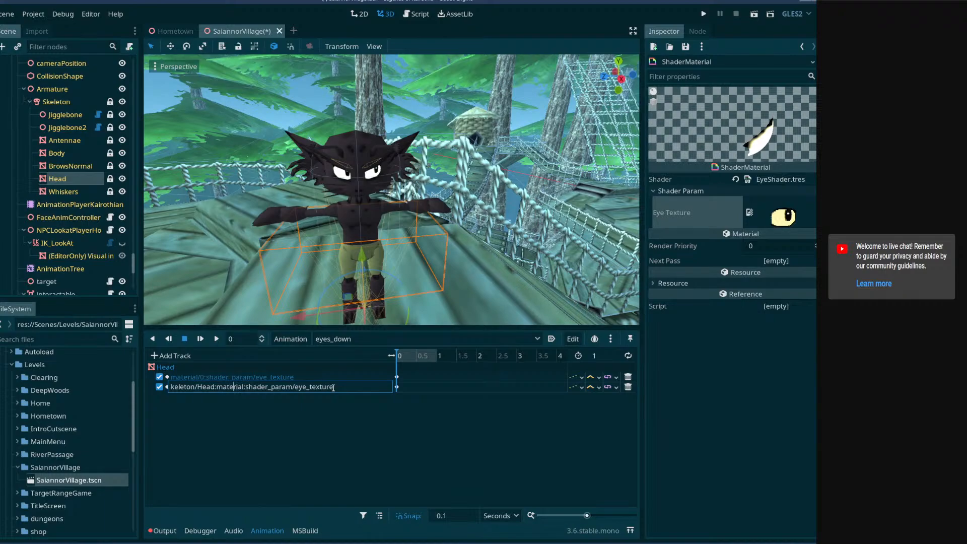
pyautogui.press('BackSpace')
pyautogui.write(':')
pyautogui.write('/1')
pyautogui.press('Return')
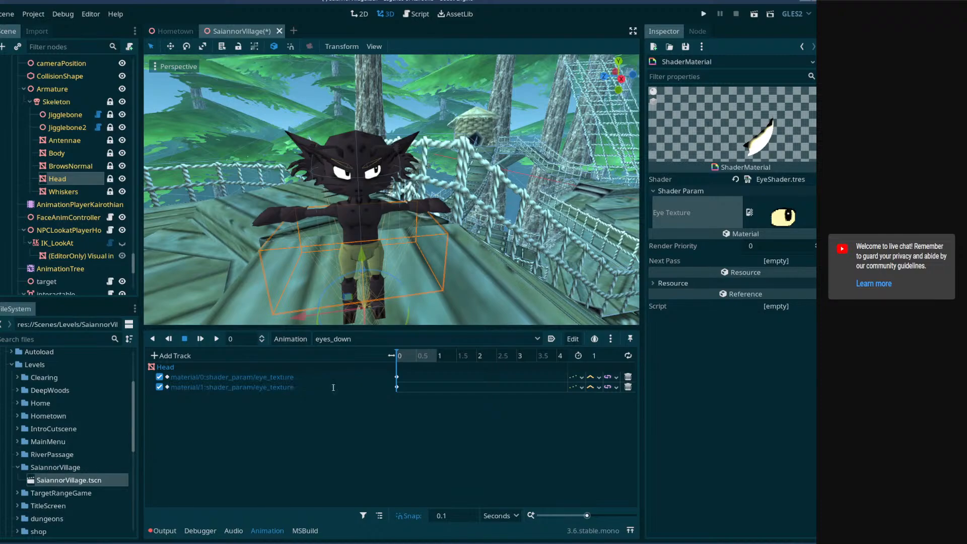
pyautogui.doubleClick(241, 376)
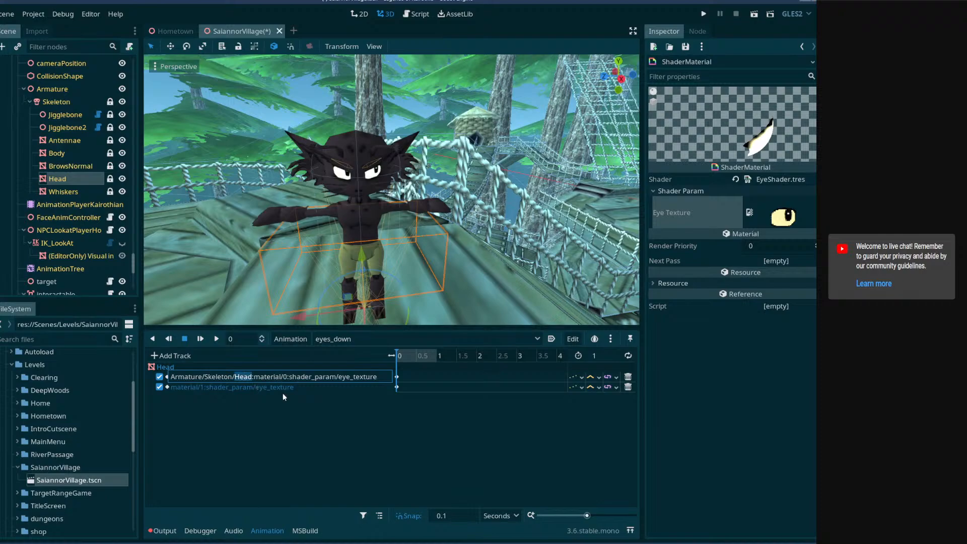
pyautogui.press('Return')
pyautogui.moveTo(406, 354); pyautogui.dragTo(349, 353)
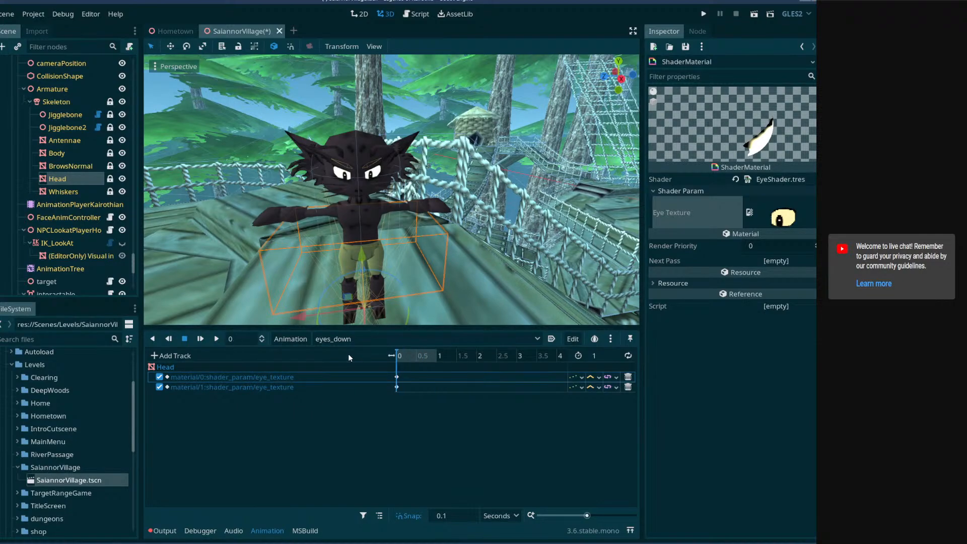
# - Copy the material/0 track path from eyes_down and use it as the first track's path in the eyes_forward animation
pyautogui.doubleClick(319, 377)
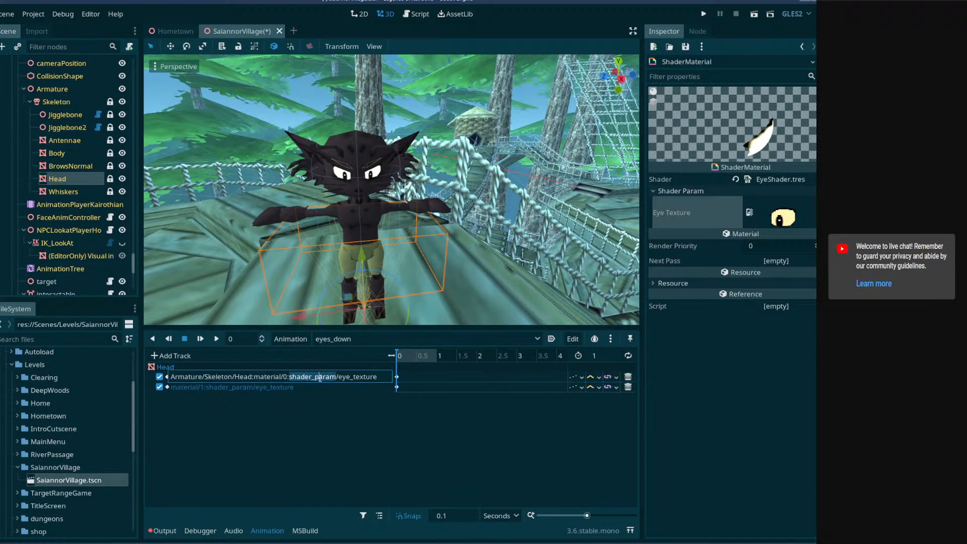
pyautogui.tripleClick(368, 376)
pyautogui.hotkey('ctrl', 'c')
pyautogui.click(353, 339)
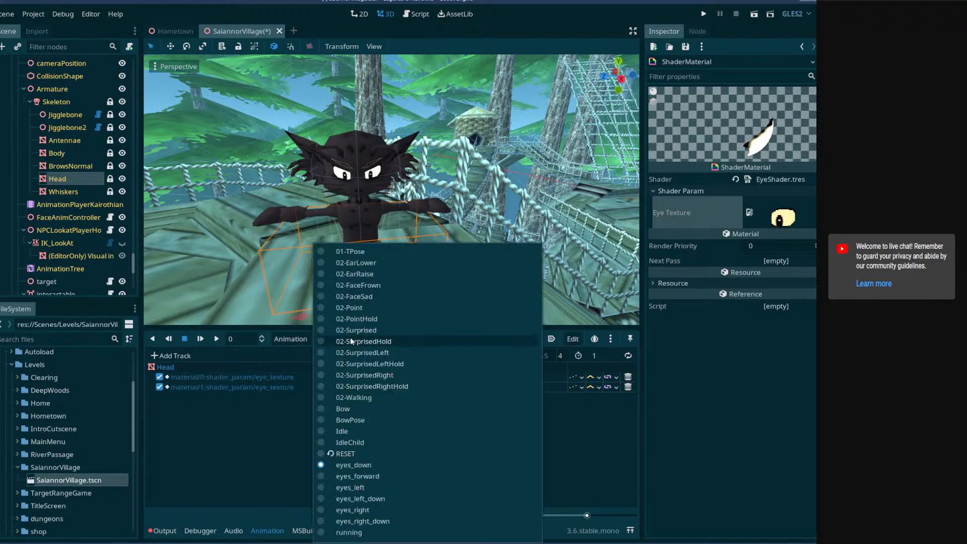
pyautogui.click(355, 475)
pyautogui.hotkey('ctrl', 'v')
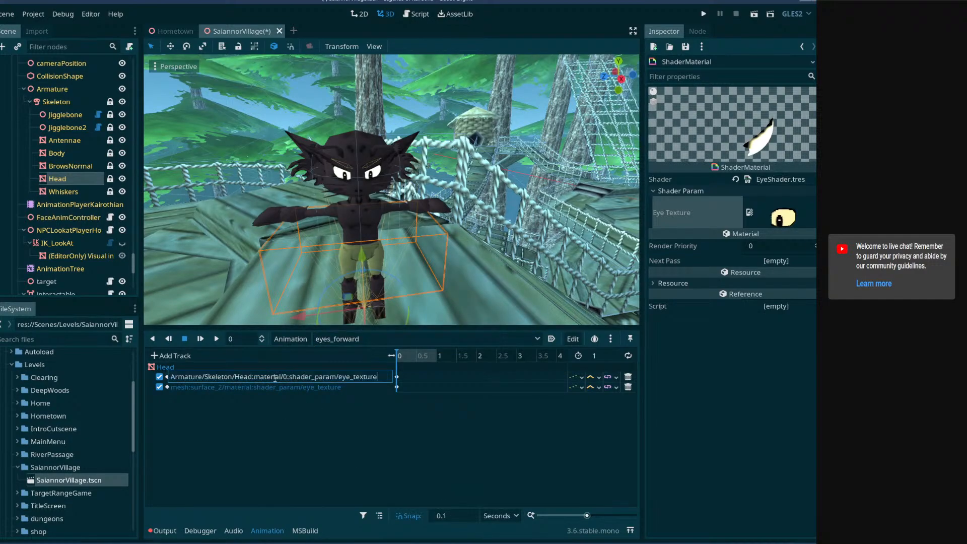
pyautogui.press('Return')
# - Set the second eyes_forward track's path to Armature/Skeleton/Head:material/1:shader_param/eye_texture
pyautogui.tripleClick(282, 385)
pyautogui.hotkey('ctrl', 'v')
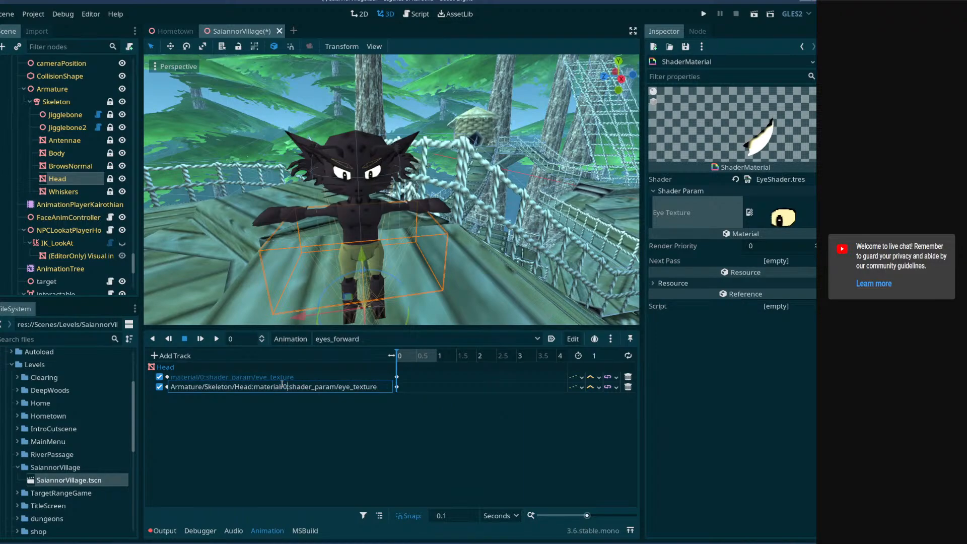
pyautogui.press('BackSpace')
pyautogui.write('1')
pyautogui.press('Return')
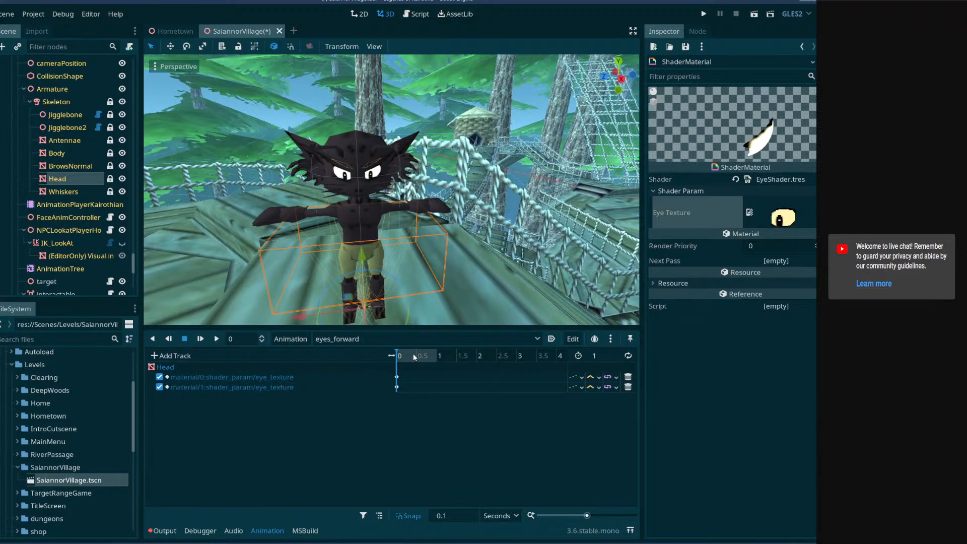
# - In the eyes_left animation, set the second track's path to Armature/Skeleton/Head:material/1:shader_param/eye_texture
pyautogui.click(357, 341)
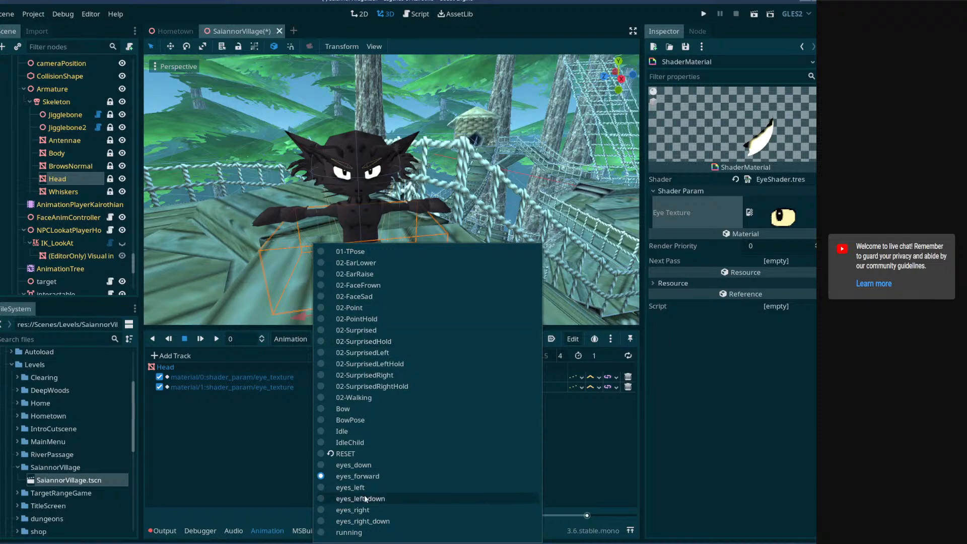
pyautogui.click(353, 487)
pyautogui.doubleClick(326, 378)
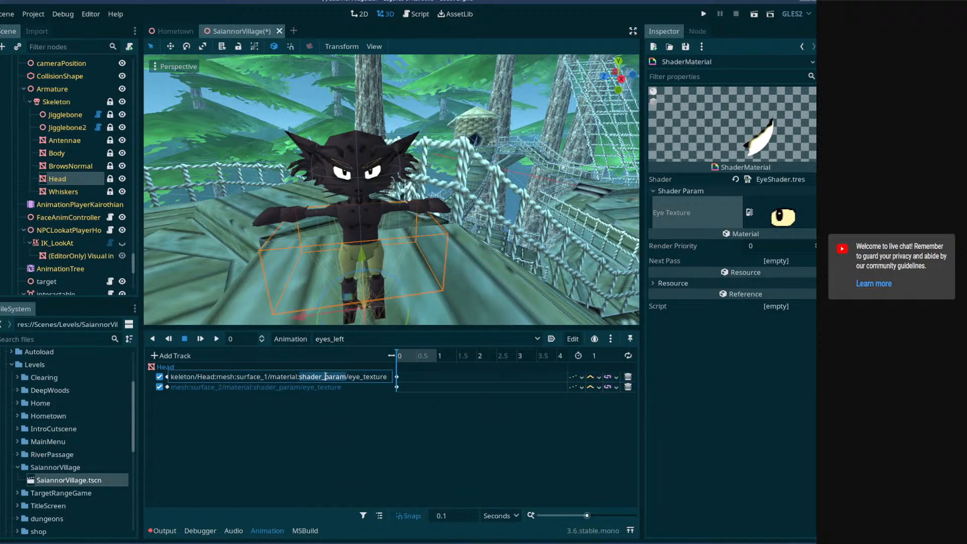
pyautogui.doubleClick(284, 387)
pyautogui.hotkey('ctrl', 'a')
pyautogui.write('Armature/Skeleton/Head:material/0:shader_param/eye_texture')
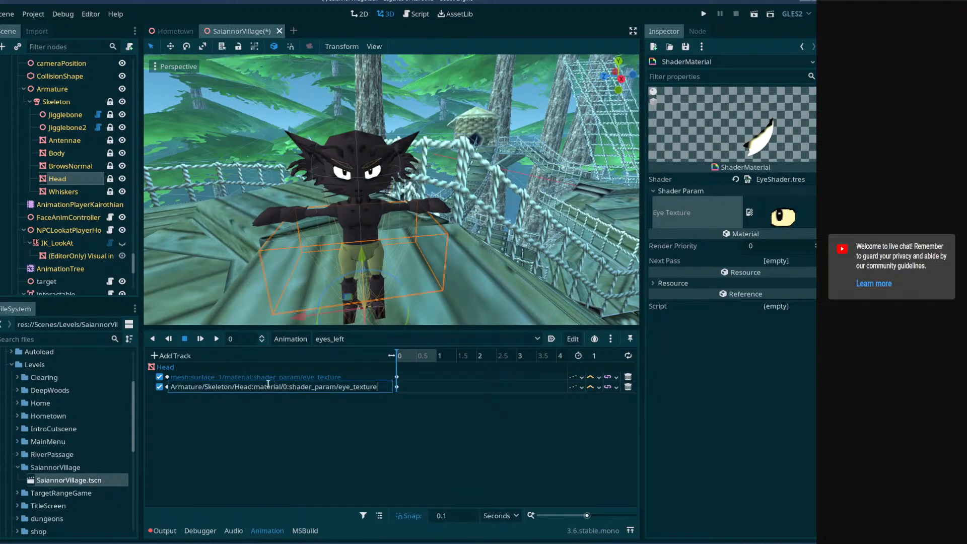
pyautogui.press('BackSpace')
pyautogui.write('1')
pyautogui.press('Return')
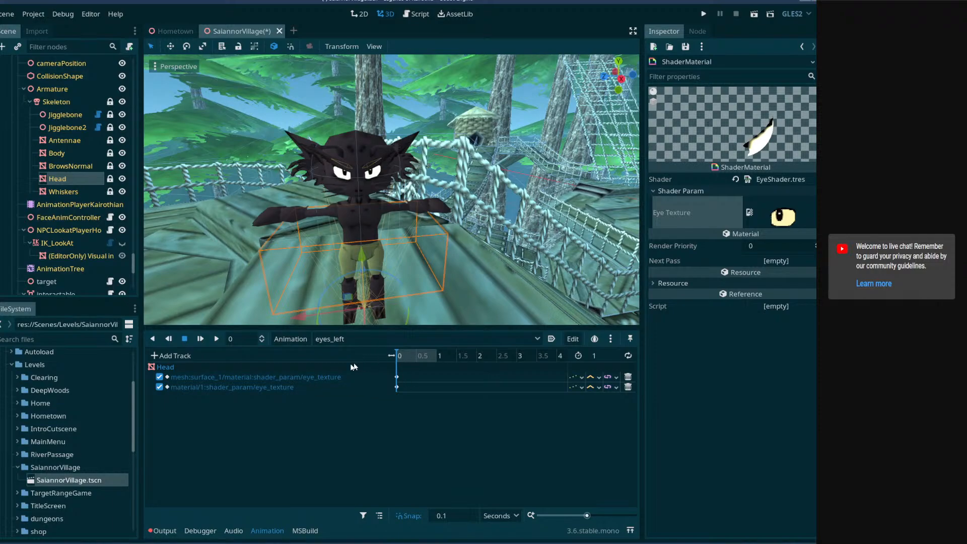
# - Set the first eyes_left track's path to Armature/Skeleton/Head:material/0:shader_param/eye_texture, reusing the second track's path, and scrub the timeline
pyautogui.doubleClick(229, 386)
pyautogui.hotkey('ctrl', 'c')
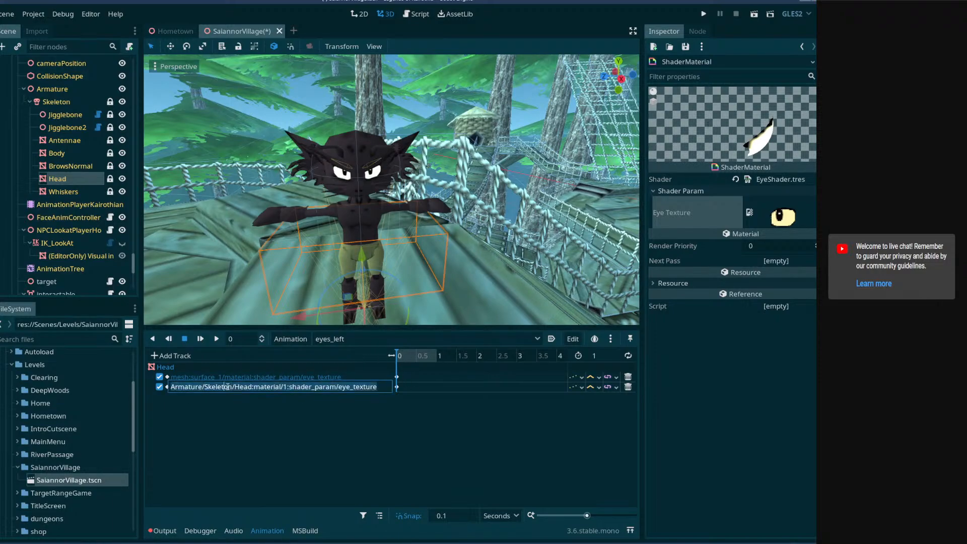
pyautogui.press('End')
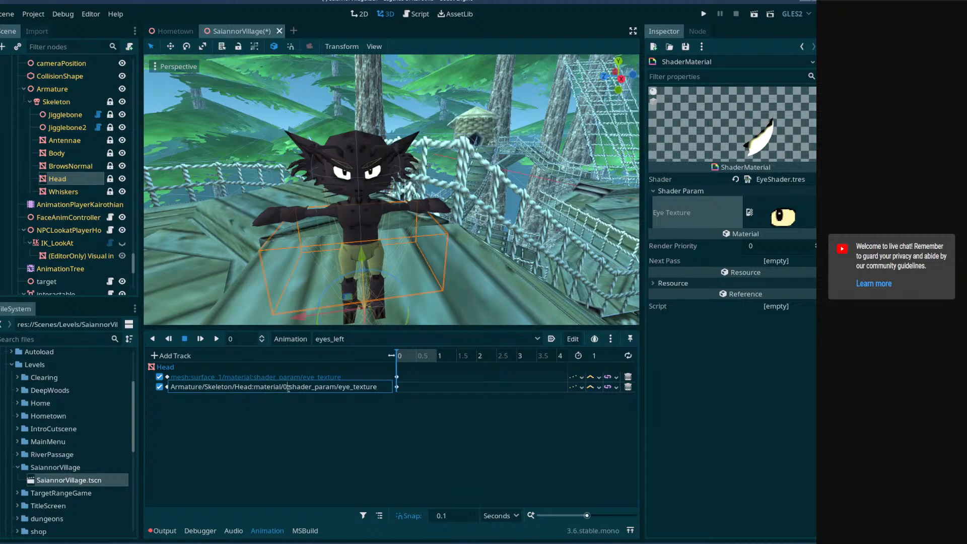
pyautogui.press('BackSpace')
pyautogui.write('1')
pyautogui.moveTo(414, 356)
pyautogui.mouseDown()
pyautogui.moveTo(427, 356)
pyautogui.moveTo(403, 357)
pyautogui.mouseUp()
pyautogui.doubleClick(325, 376)
pyautogui.doubleClick(325, 377)
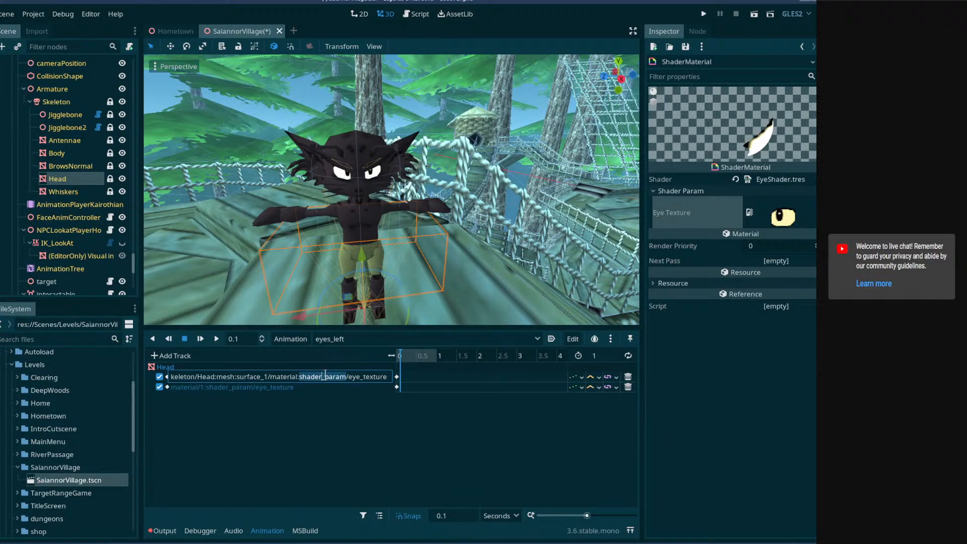
pyautogui.hotkey('ctrl', 'a')
pyautogui.hotkey('ctrl', 'v')
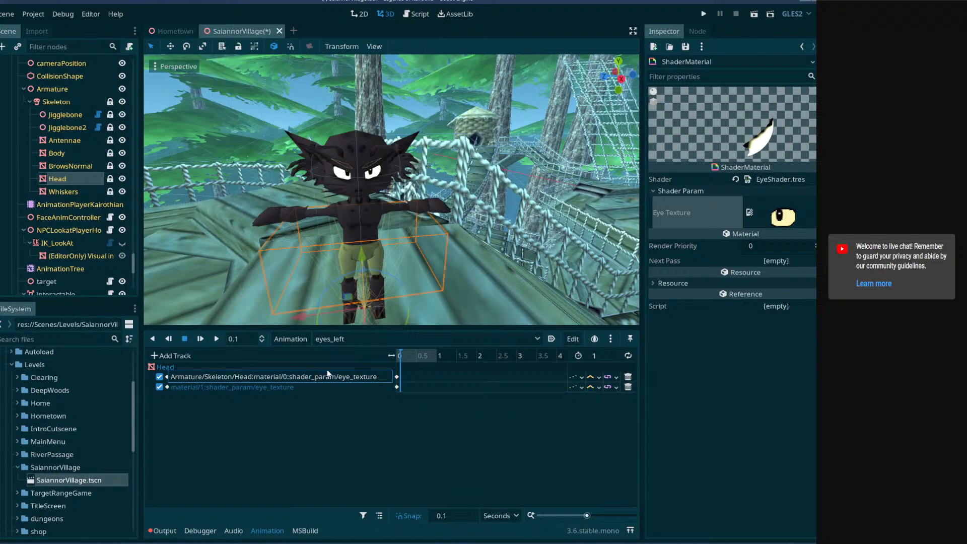
pyautogui.press('Return')
pyautogui.moveTo(403, 355); pyautogui.dragTo(379, 356)
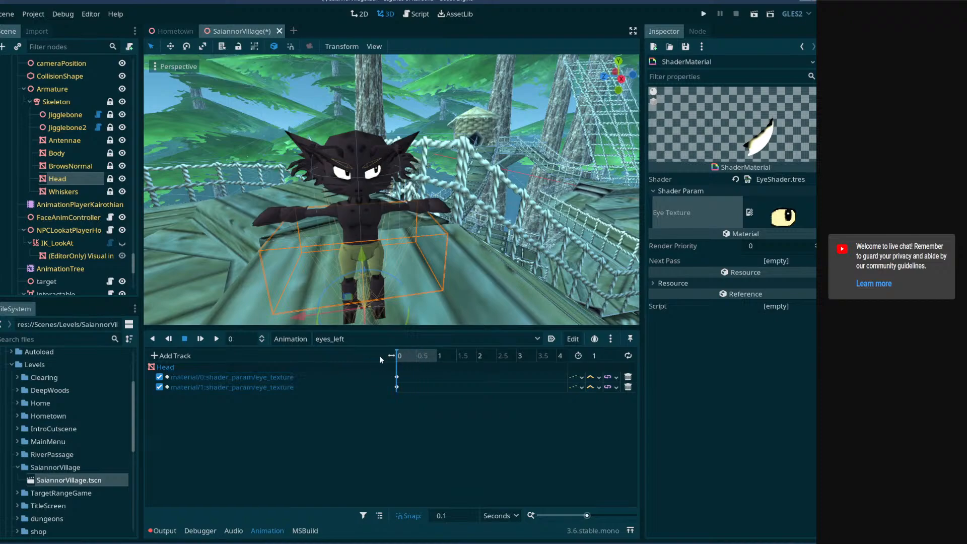
# - In the eyes_left_down animation, set the second track's path to Armature/Skeleton/Head:material/1:shader_param/eye_texture
pyautogui.click(334, 339)
pyautogui.click(360, 497)
pyautogui.doubleClick(312, 378)
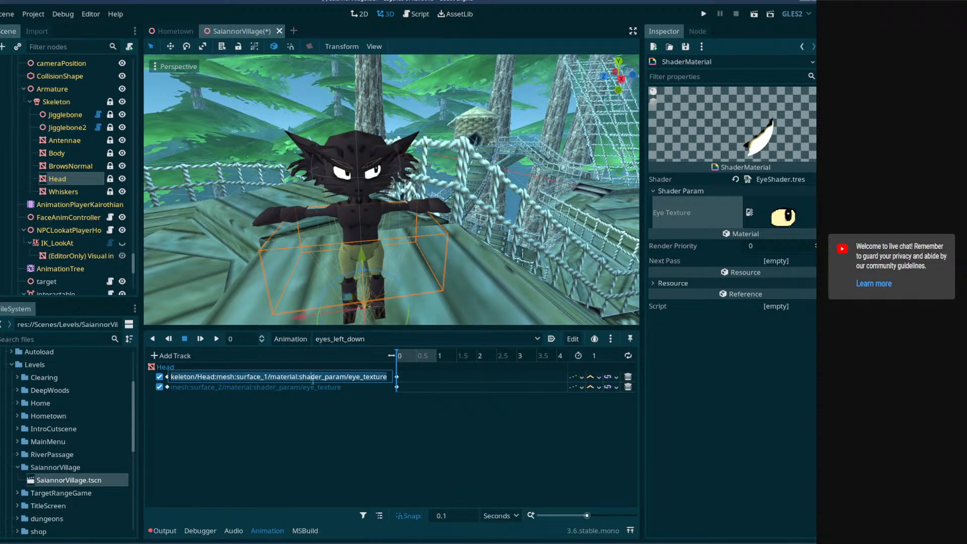
pyautogui.write('Armature/Skeleton/Head:material/0:shader_param/eye_texture')
pyautogui.doubleClick(319, 388)
pyautogui.write('Armature/Skeleton/Head:material/0:shader_param/eye_texture')
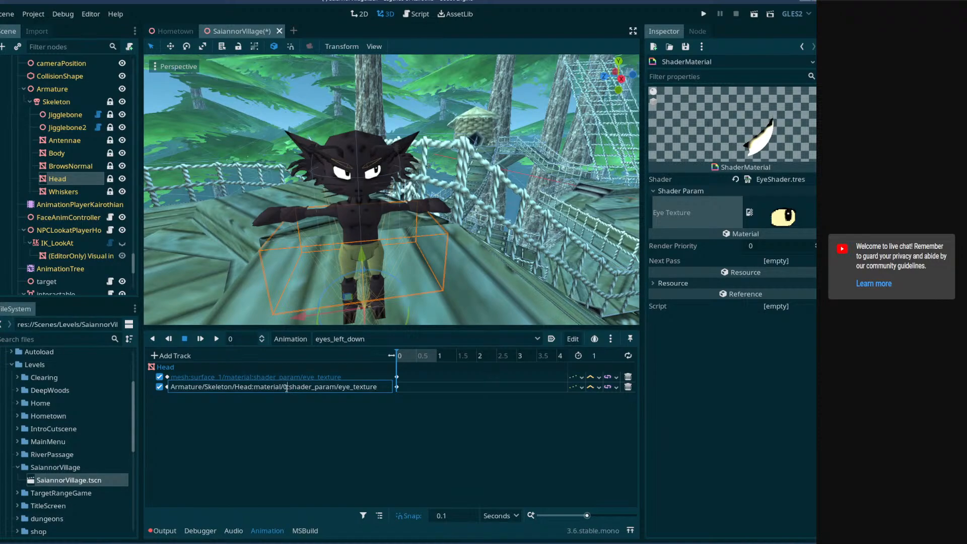
pyautogui.press('BackSpace')
pyautogui.write('1')
pyautogui.press('Return')
pyautogui.tripleClick(311, 377)
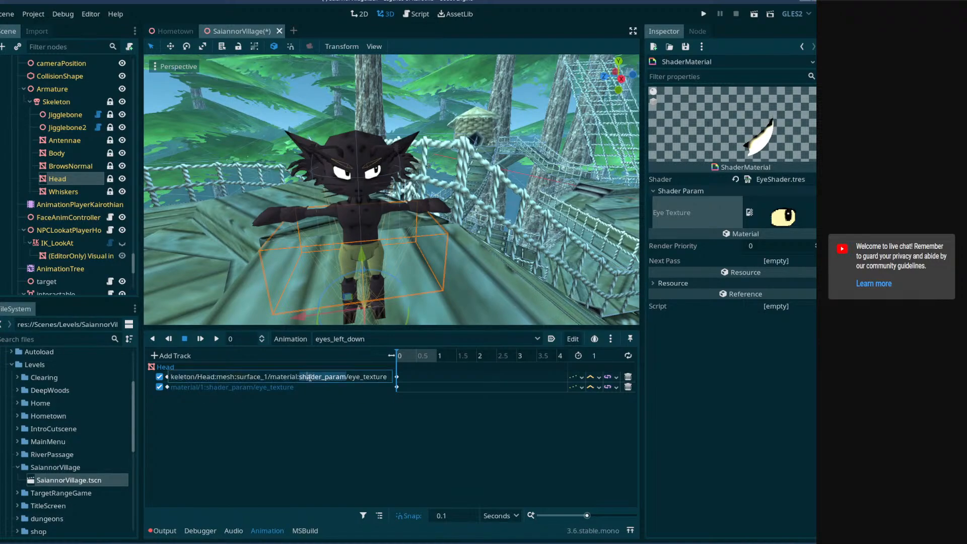
pyautogui.write('Armature/Skeleton/Head:material/0:shader_param/eye_texture')
pyautogui.click(297, 399)
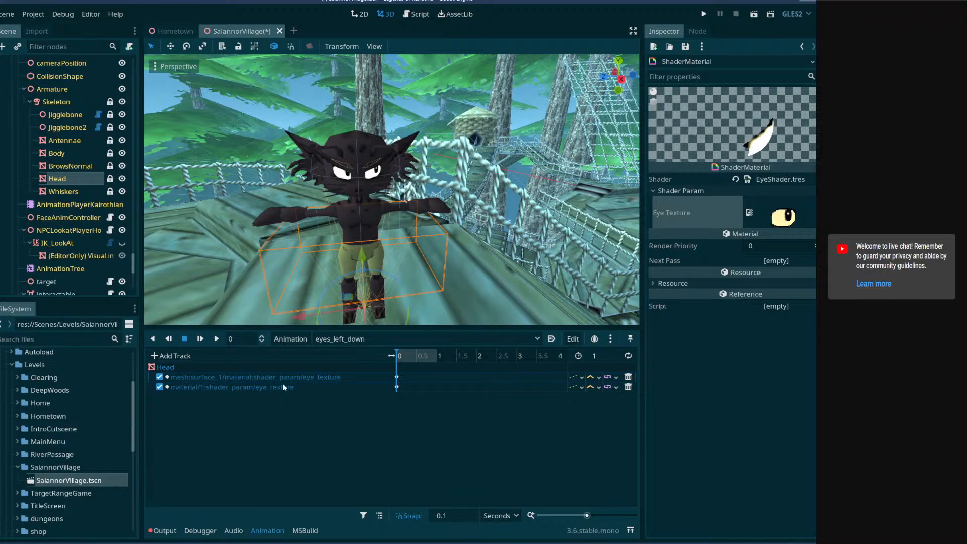
# - Set the first eyes_left_down track's path to Armature/Skeleton/Head:material/0:shader_param/eye_texture and preview the animation at 0.1 seconds
pyautogui.doubleClick(288, 377)
pyautogui.hotkey('ctrl', 'a')
pyautogui.write('Armature/Skeleton/Head:material/0:shader_param/eye_texture')
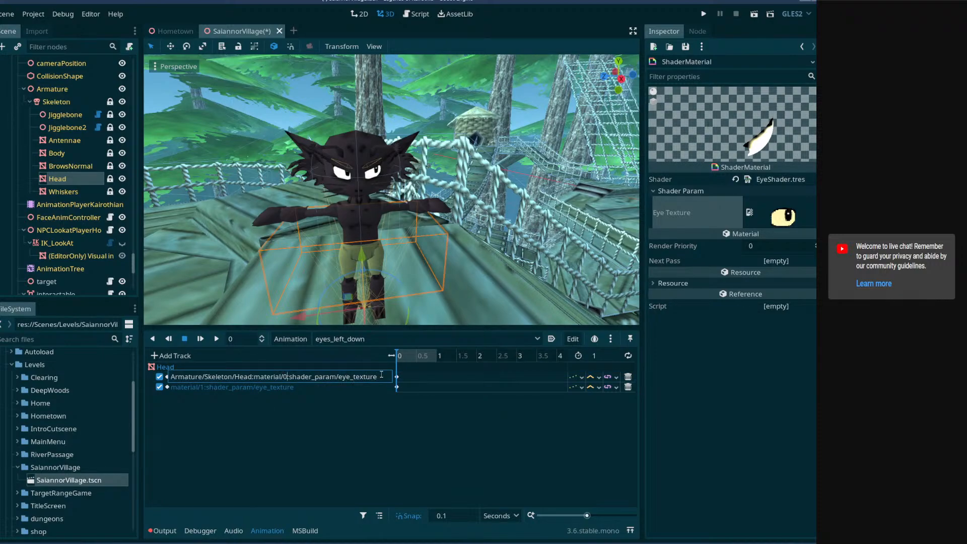
pyautogui.moveTo(381, 375); pyautogui.dragTo(124, 368)
pyautogui.click(144, 376)
pyautogui.press('Return')
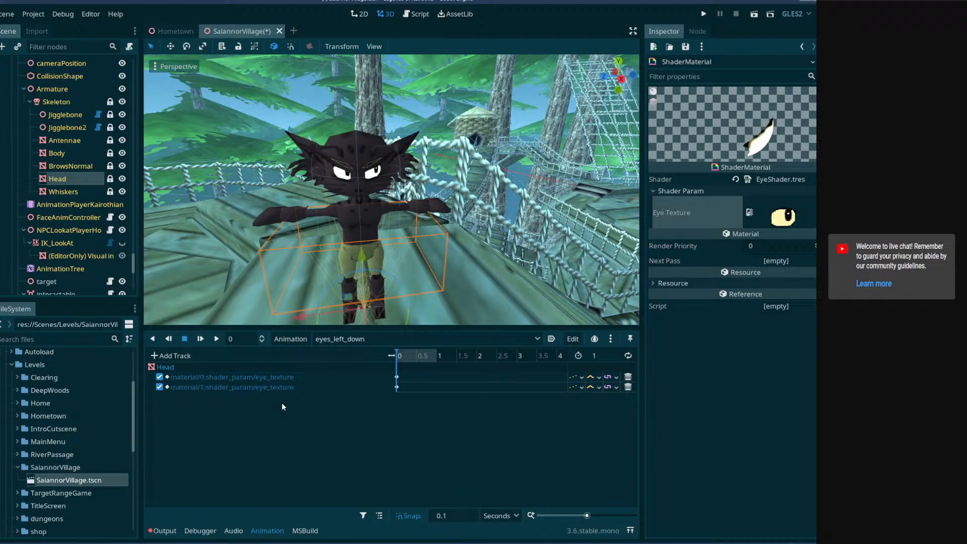
pyautogui.click(409, 355)
# - In the eyes_right animation, set the first track's path to material/0:shader_param/eye_texture on the Head and scrub the timeline to preview it
pyautogui.click(343, 339)
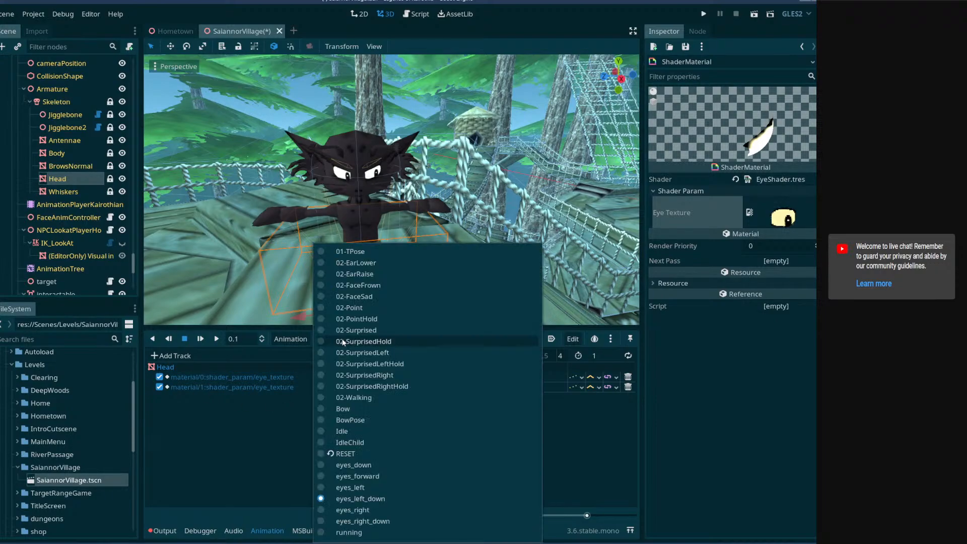
pyautogui.click(382, 509)
pyautogui.doubleClick(265, 377)
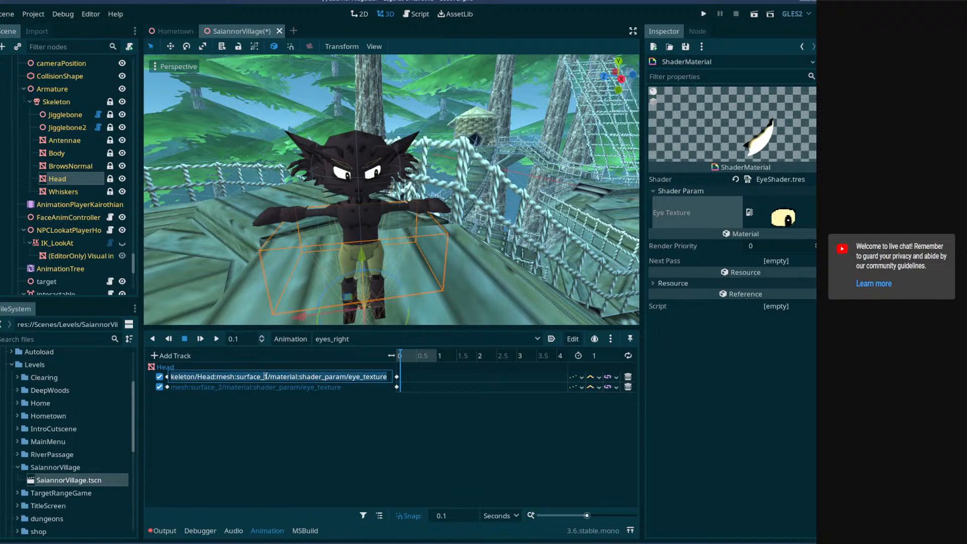
pyautogui.press('Escape')
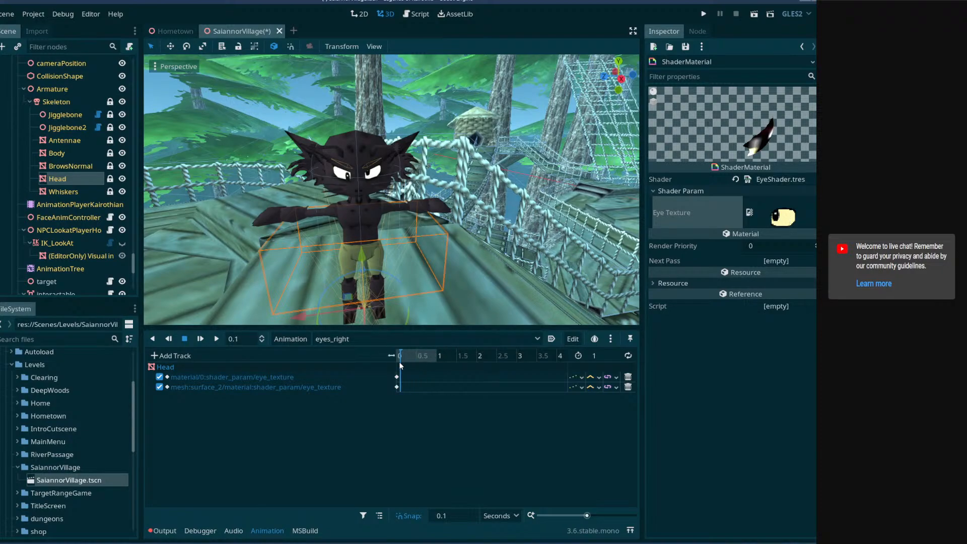
pyautogui.click(396, 357)
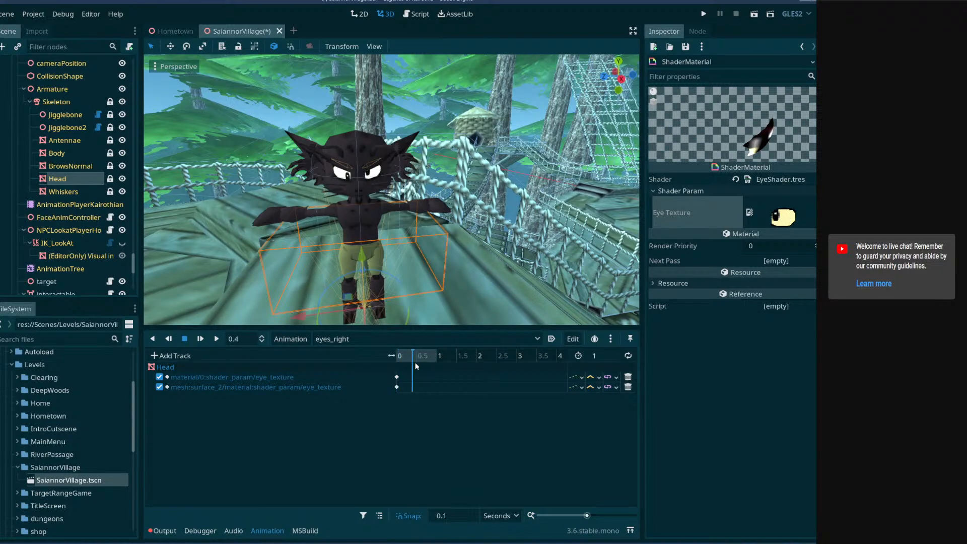
# - Set the second eyes_right track's path to Armature/Skeleton/Head:material/1:shader_param/eye_texture and preview the animation at 0.1 seconds
pyautogui.doubleClick(338, 386)
pyautogui.hotkey('ctrl', 'c')
pyautogui.click(328, 383)
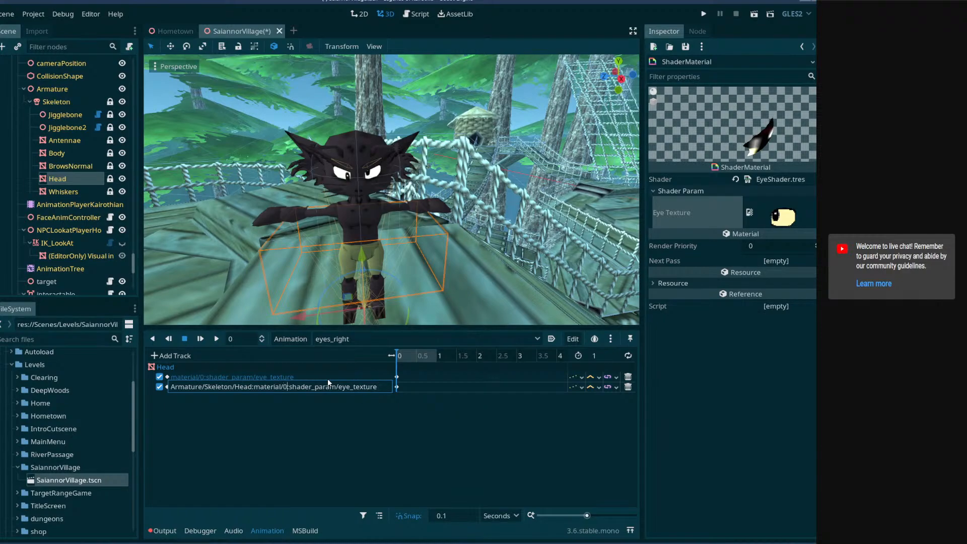
pyautogui.press('BackSpace')
pyautogui.write('1')
pyautogui.press('Return')
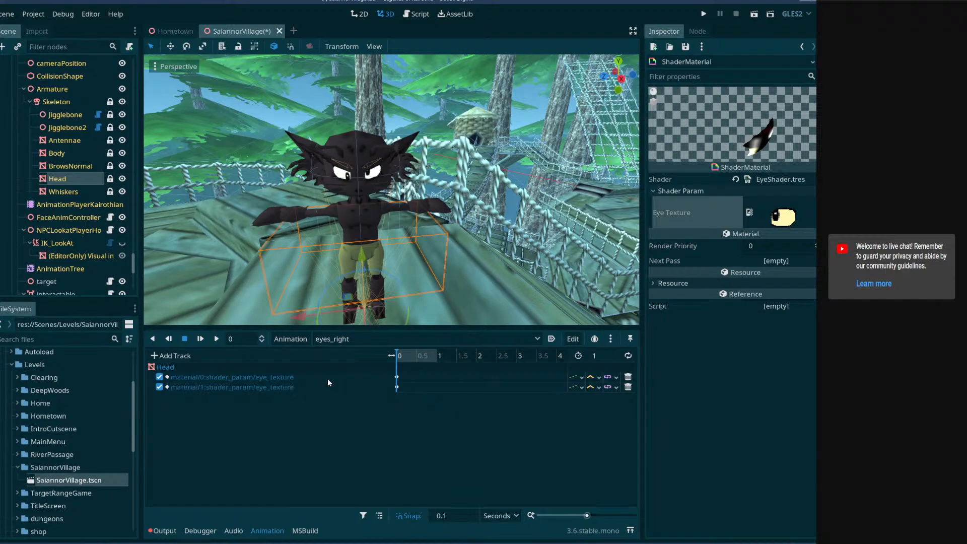
pyautogui.click(418, 362)
# - In the eyes_right_down animation, set the first track's path to Armature/Skeleton/Head:material/0:shader_param/eye_texture
pyautogui.click(401, 337)
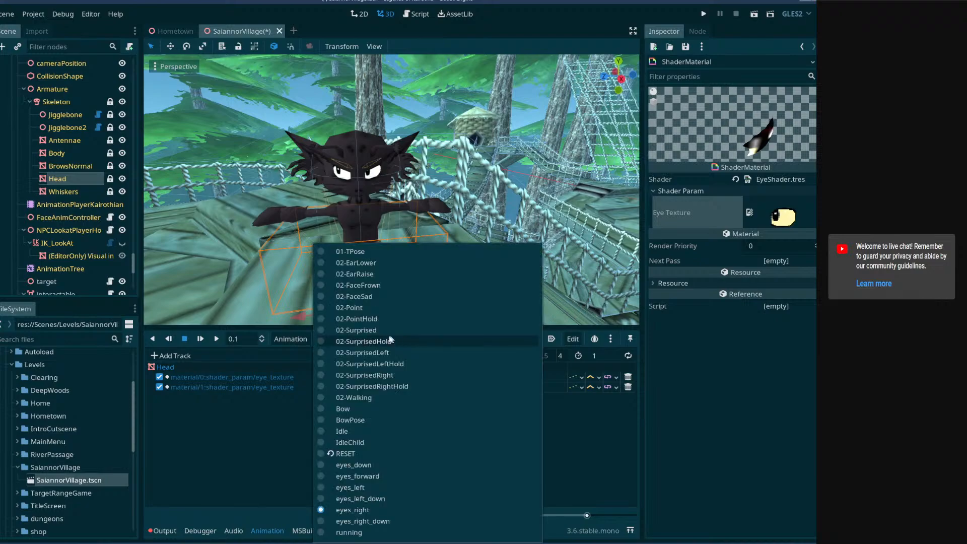
pyautogui.click(378, 522)
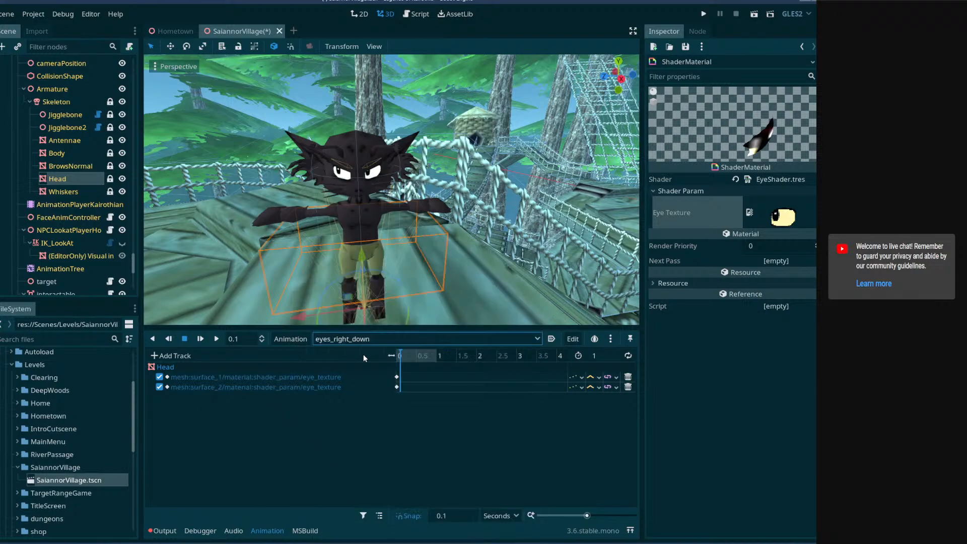
pyautogui.doubleClick(301, 377)
pyautogui.press('Return')
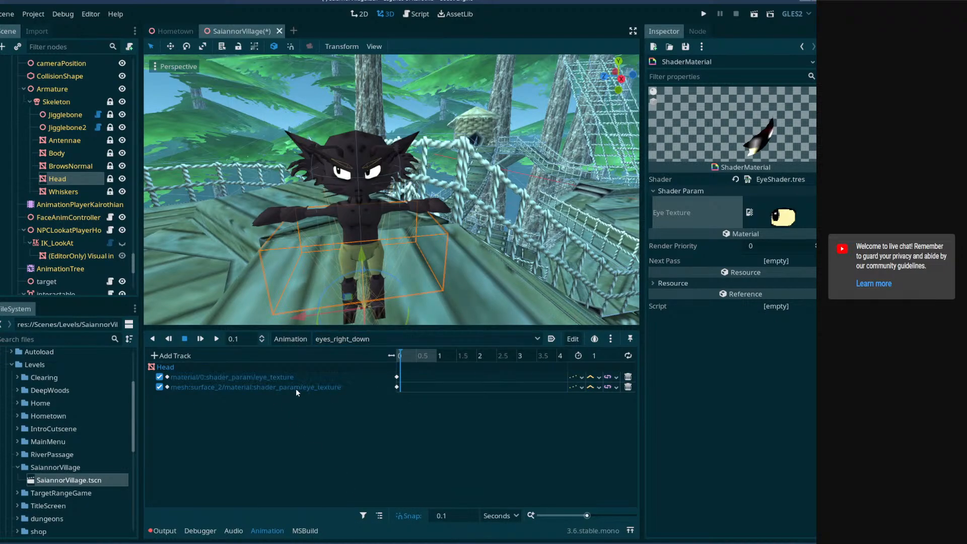
# - Set the second eyes_right_down track's path to Armature/Skeleton/Head:material/1:shader_param/eye_texture, preview it at 0.2 seconds and save the scene
pyautogui.doubleClick(297, 387)
pyautogui.hotkey('ctrl', 'a')
pyautogui.hotkey('ctrl', 'v')
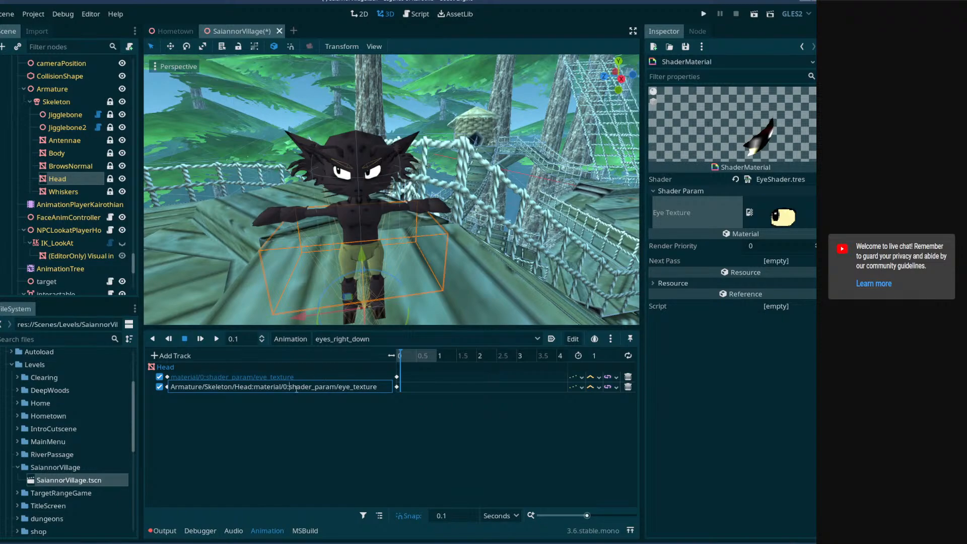
pyautogui.press('BackSpace')
pyautogui.write('1')
pyautogui.press('Return')
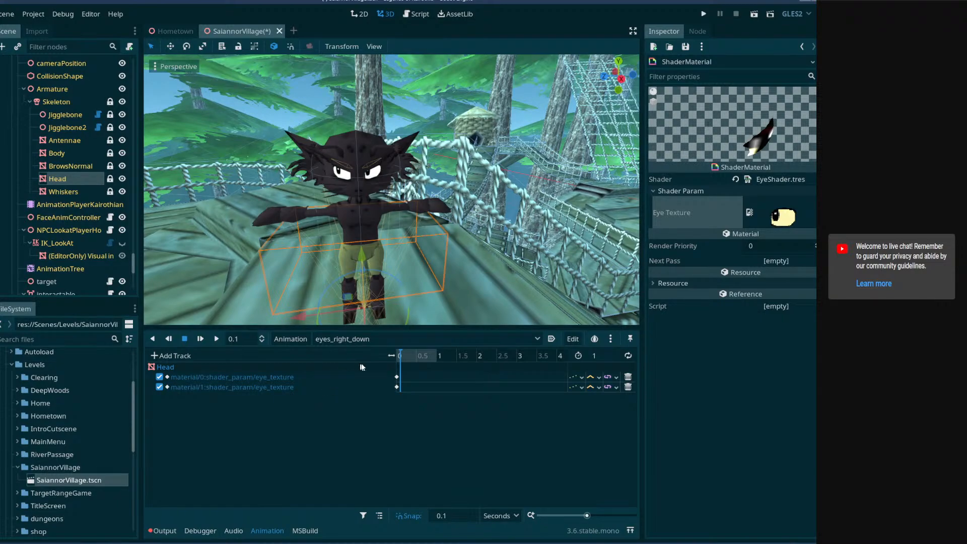
pyautogui.click(404, 356)
pyautogui.hotkey('ctrl', 's')
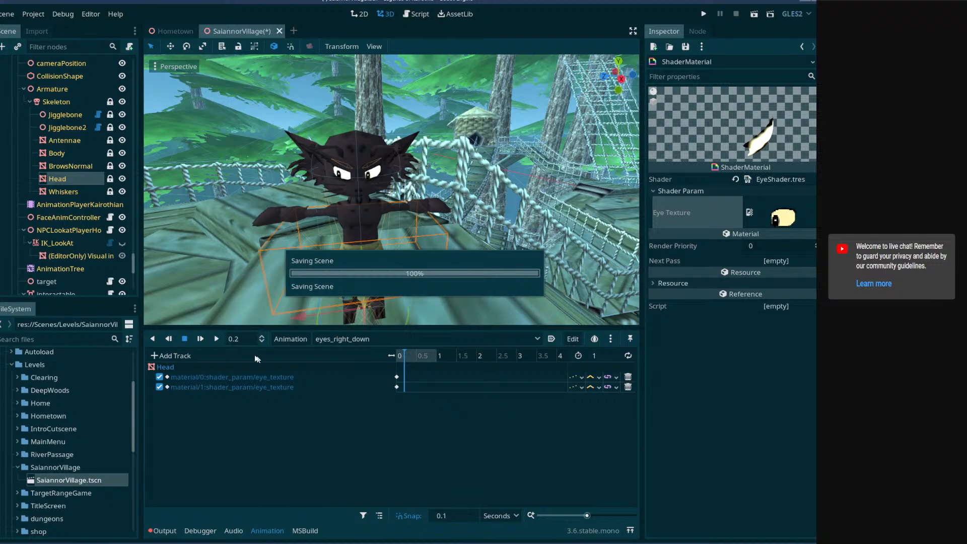
# - Activate the Kairothian's AnimationTree and set the eyes_blend amount to 1
pyautogui.click(83, 270)
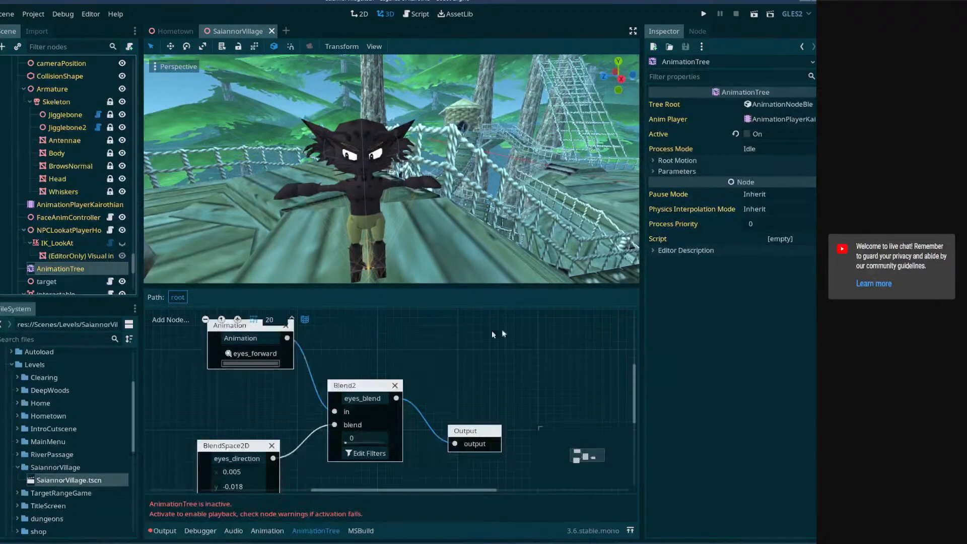
pyautogui.click(746, 134)
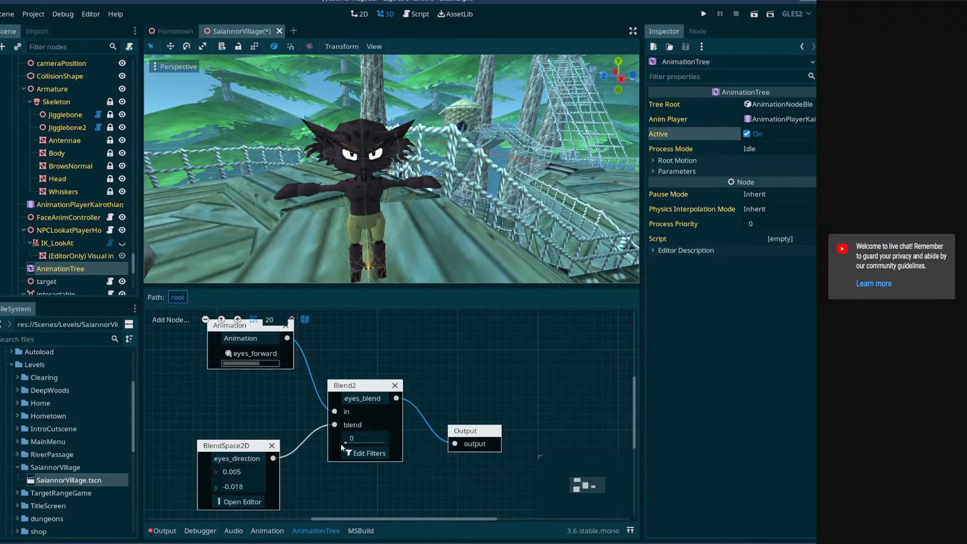
pyautogui.moveTo(345, 442); pyautogui.dragTo(401, 442)
# - Test the eyes_direction blend space by moving its blend position around while viewing the face, ending near the center
pyautogui.click(224, 502)
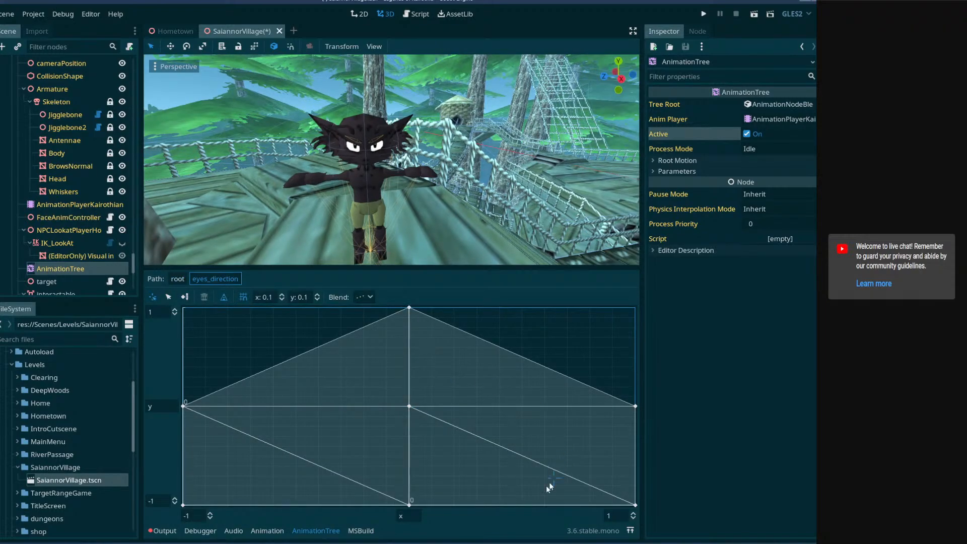
pyautogui.click(178, 279)
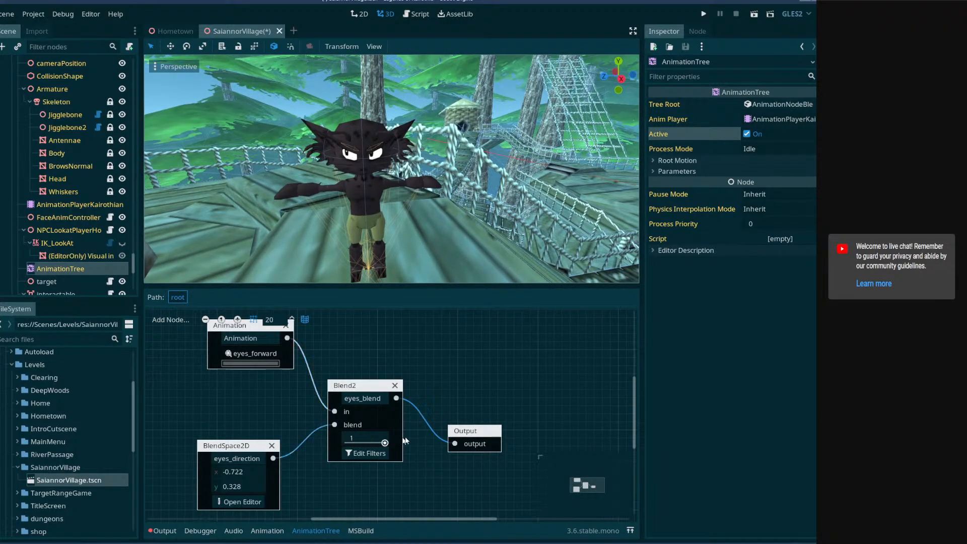
pyautogui.click(222, 501)
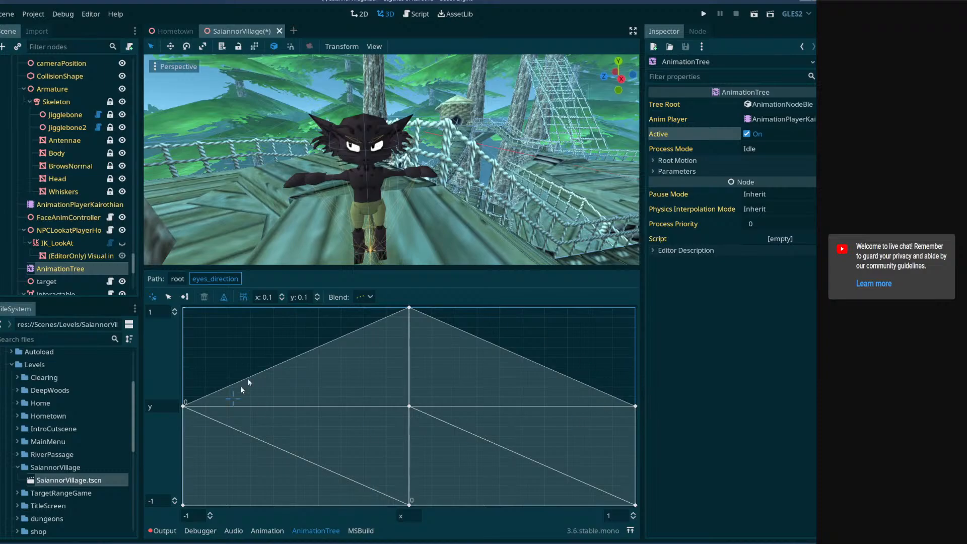
pyautogui.click(378, 427)
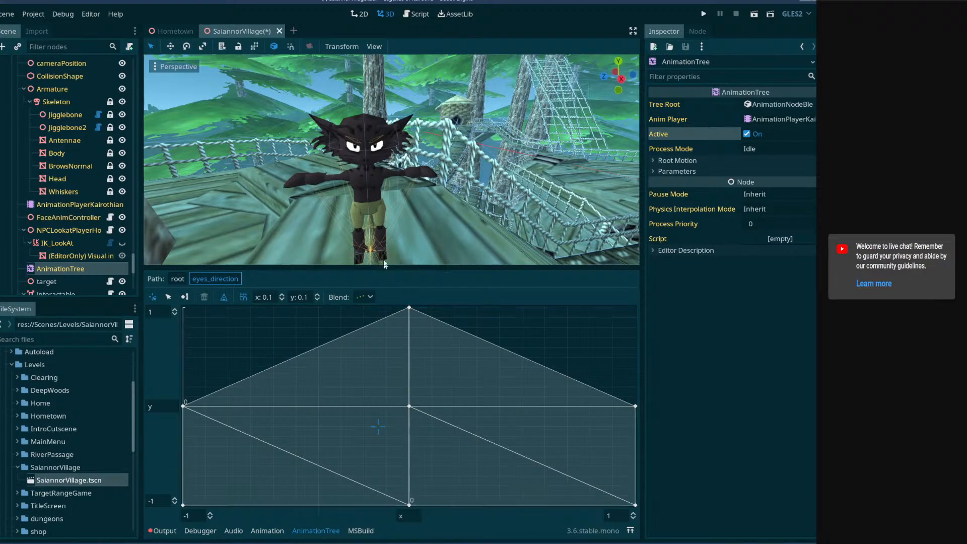
pyautogui.moveTo(392, 222)
pyautogui.mouseDown(button='right')
pyautogui.moveTo(393, 202)
pyautogui.moveTo(392, 211)
pyautogui.mouseUp(button='right')
pyautogui.press('s')
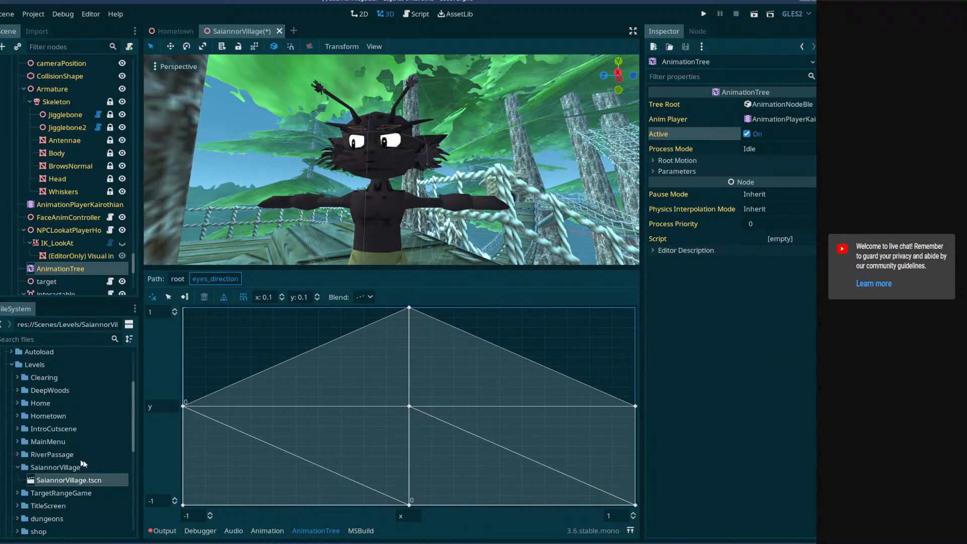
pyautogui.moveTo(293, 483); pyautogui.dragTo(411, 399)
# - Return to the blend tree's root, reset the eyes_blend amount to 0 and save the scene
pyautogui.click(177, 280)
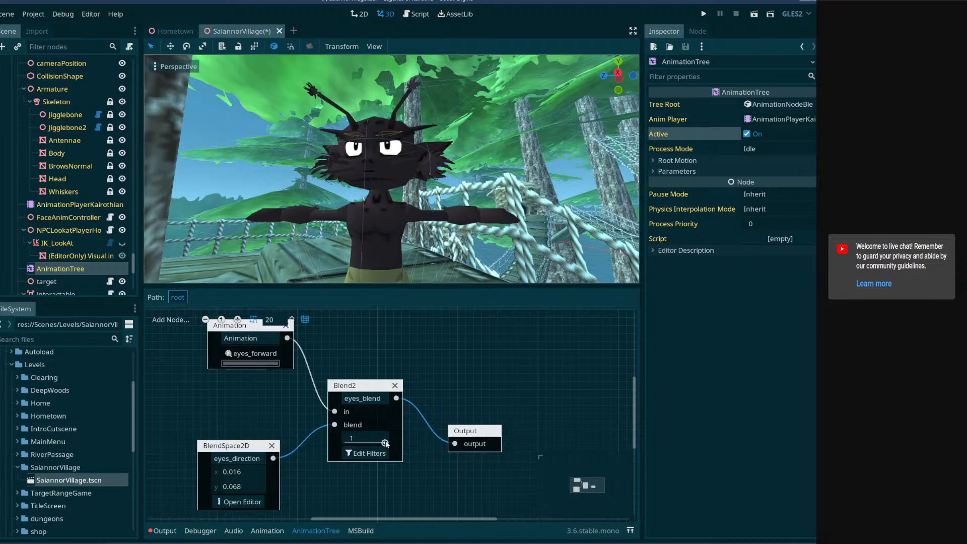
pyautogui.moveTo(423, 285); pyautogui.dragTo(423, 367)
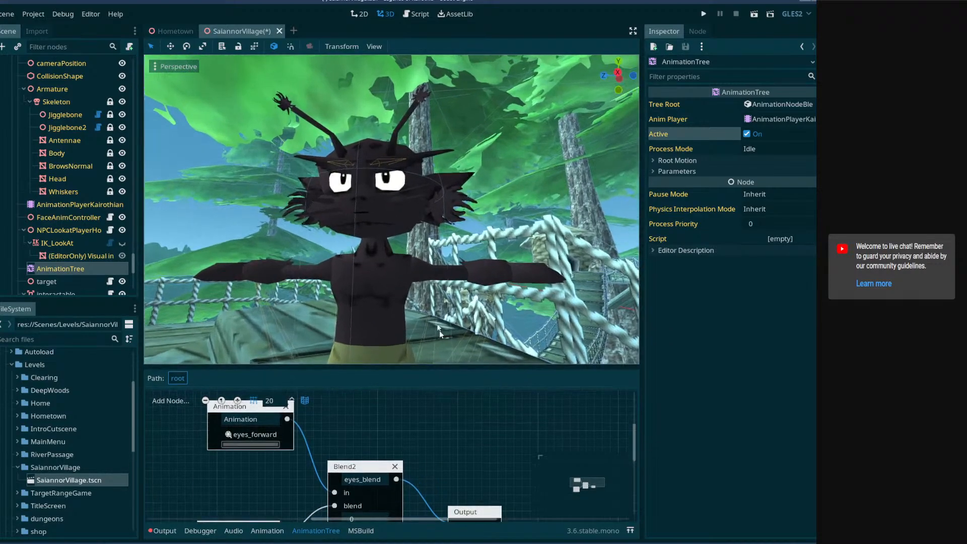
pyautogui.moveTo(465, 201); pyautogui.dragTo(459, 181, button='middle')
pyautogui.scroll(-6, 450, 241)
pyautogui.hotkey('ctrl', 's')
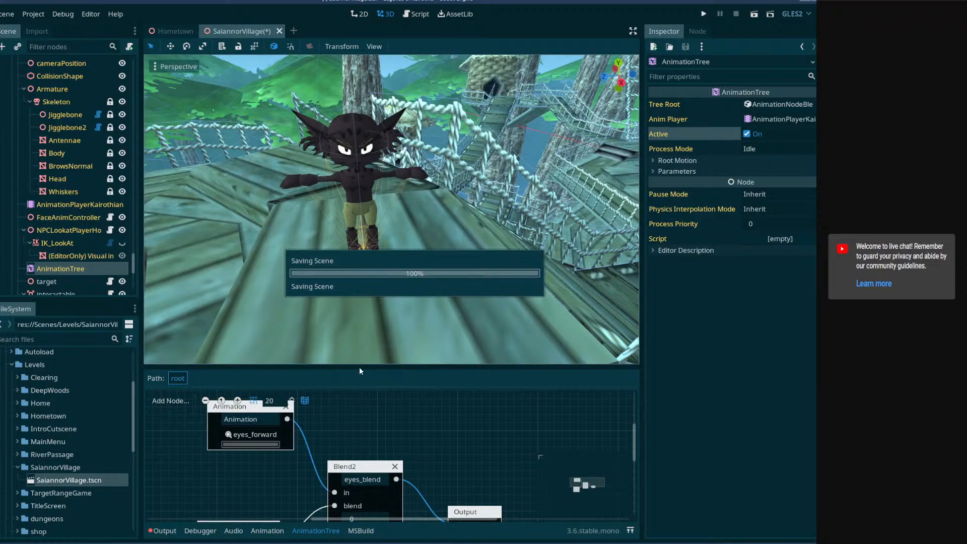
# - Check the root blend tree's node connections and inspect the NPCLookatPlayerHost node's script variables
pyautogui.moveTo(359, 371); pyautogui.dragTo(365, 293)
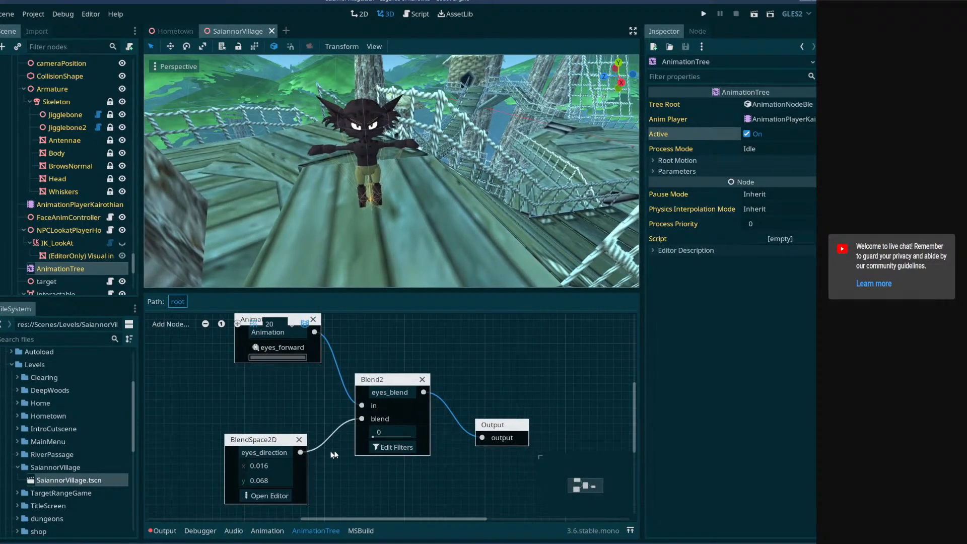
pyautogui.moveTo(392, 348); pyautogui.dragTo(390, 364, button='middle')
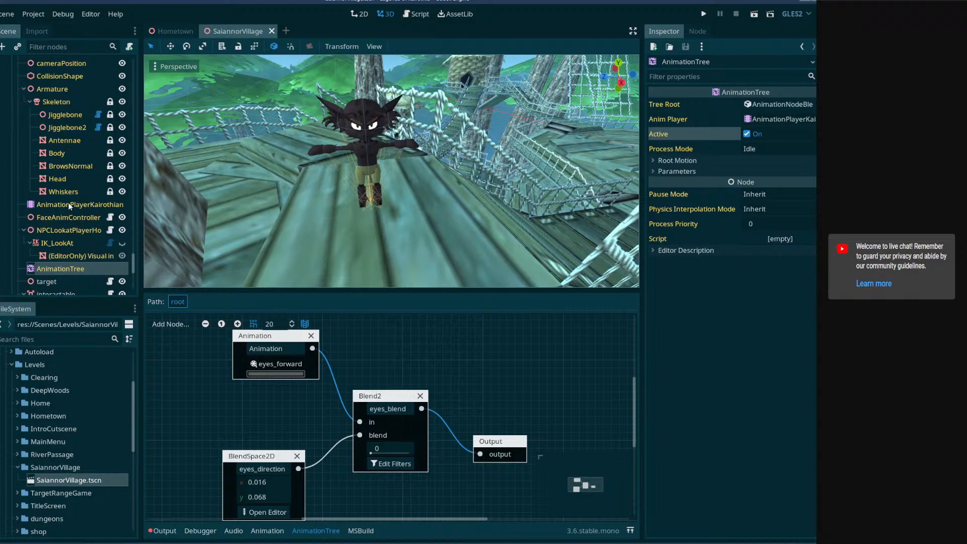
pyautogui.click(56, 230)
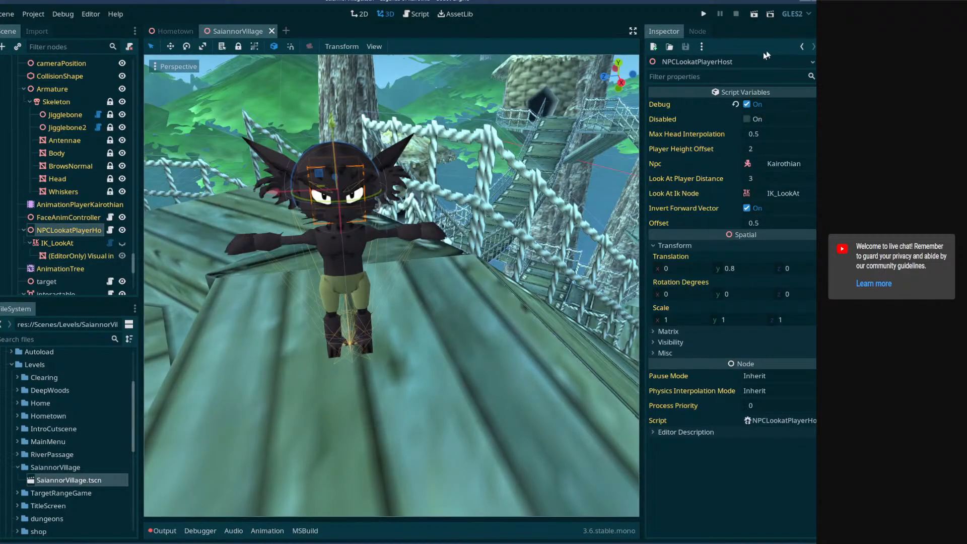
# - Run the SaiannorVillage scene in an enlarged game window, check how the Kairothian looks at the player, and close the game
pyautogui.click(756, 15)
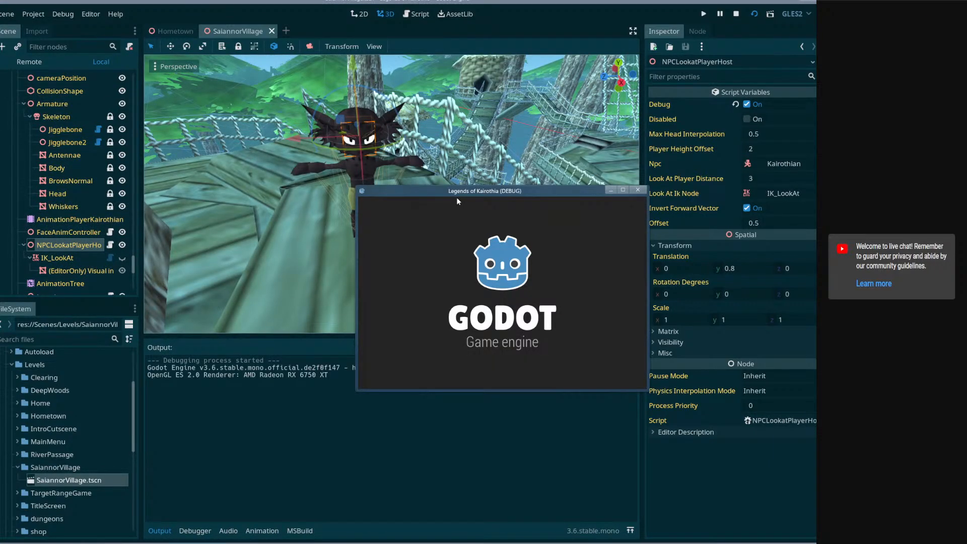
pyautogui.moveTo(446, 188); pyautogui.dragTo(269, 23)
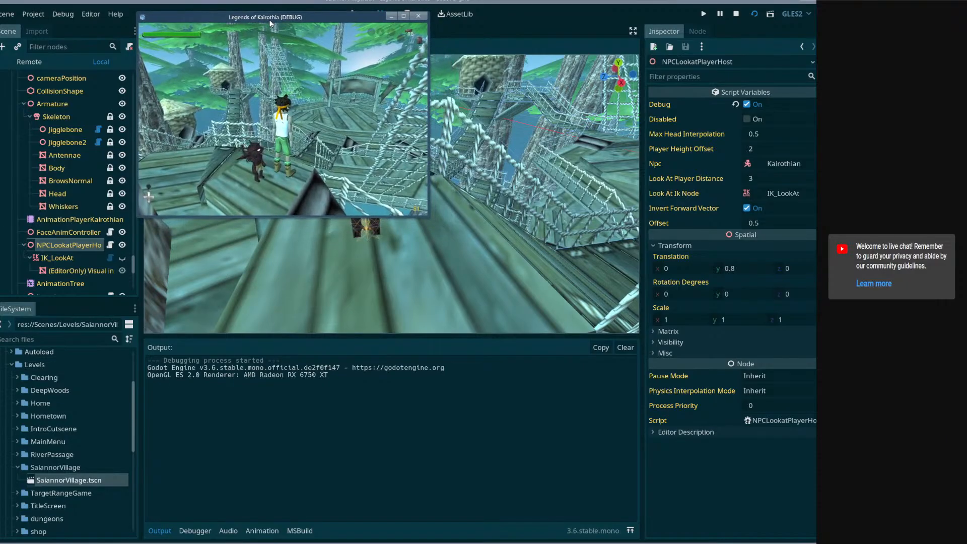
pyautogui.moveTo(428, 219); pyautogui.dragTo(781, 426)
pyautogui.click(508, 292)
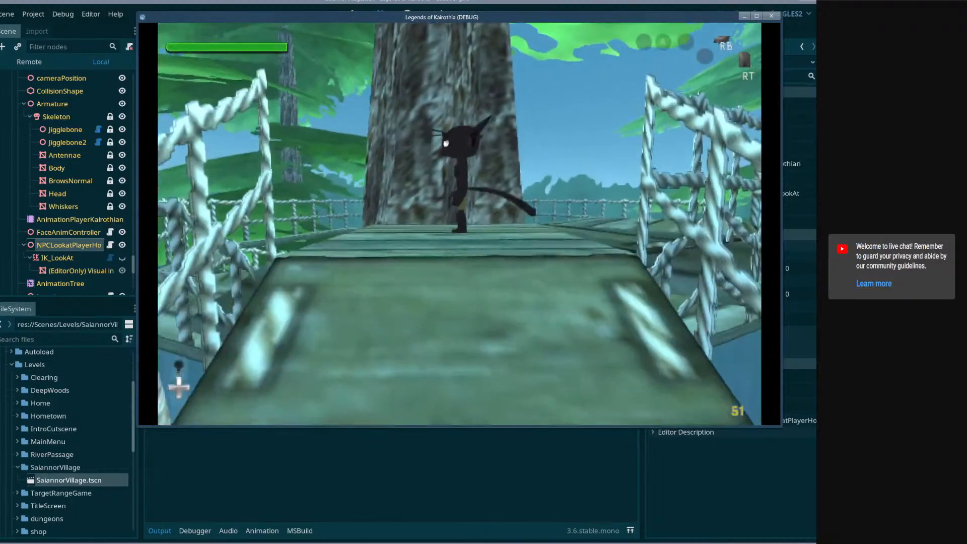
pyautogui.press('Escape')
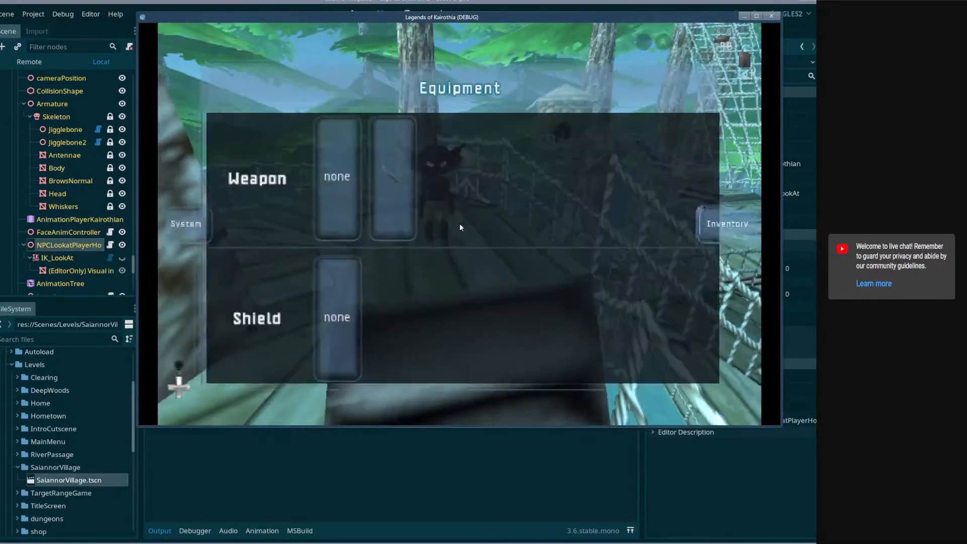
pyautogui.click(772, 16)
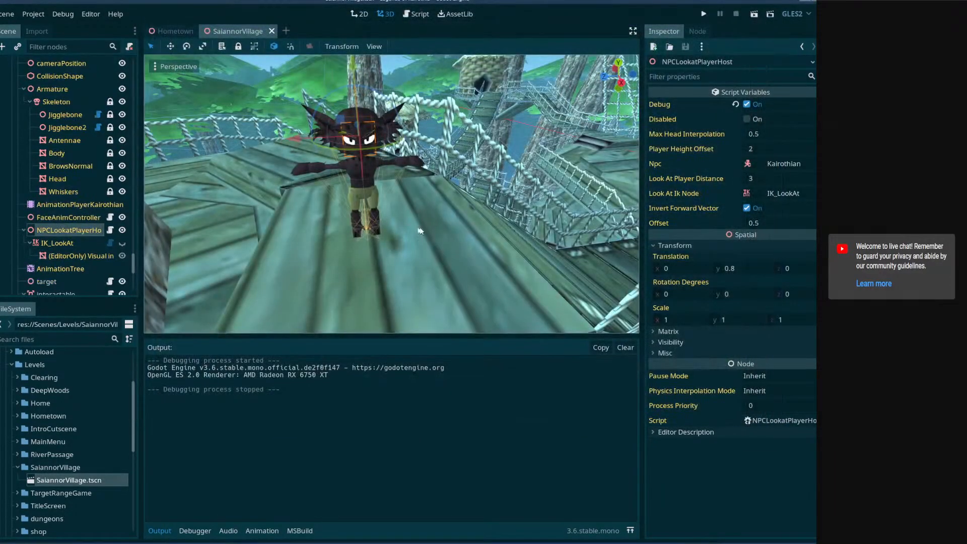
# - Save the scene and review the AnimationTree graph and AnimationPlayerKairothian's eyes_right_down tracks
pyautogui.moveTo(412, 191); pyautogui.dragTo(412, 222, button='middle')
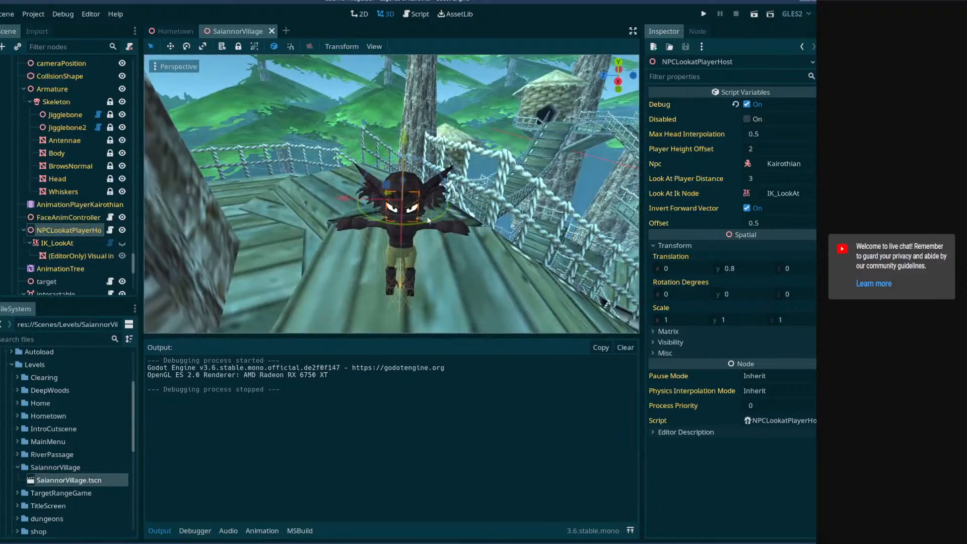
pyautogui.hotkey('ctrl', 's')
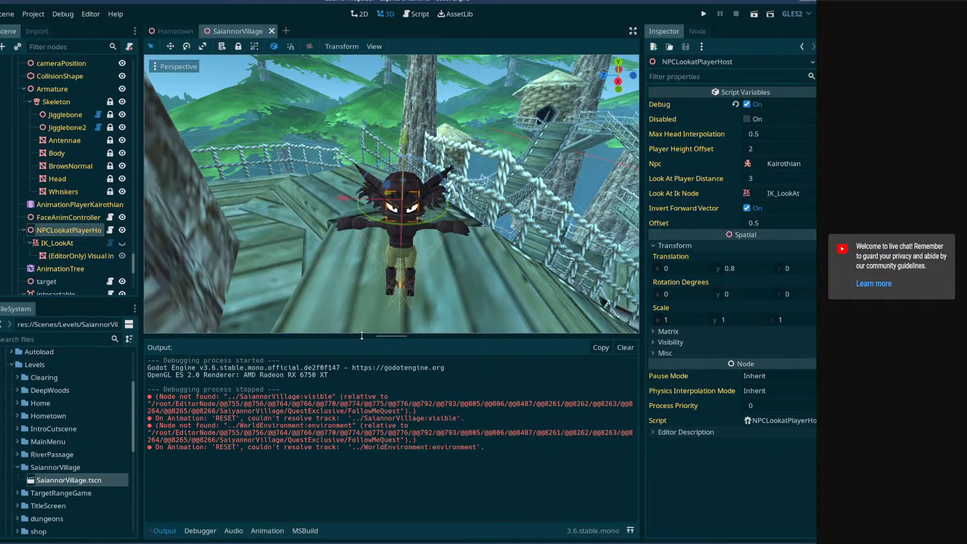
pyautogui.moveTo(362, 336); pyautogui.dragTo(362, 381)
pyautogui.click(89, 269)
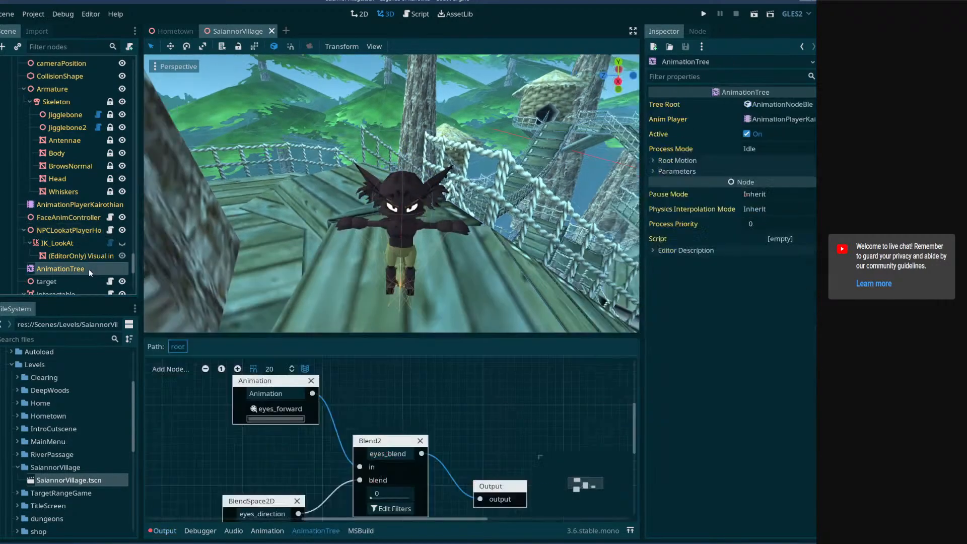
pyautogui.click(84, 206)
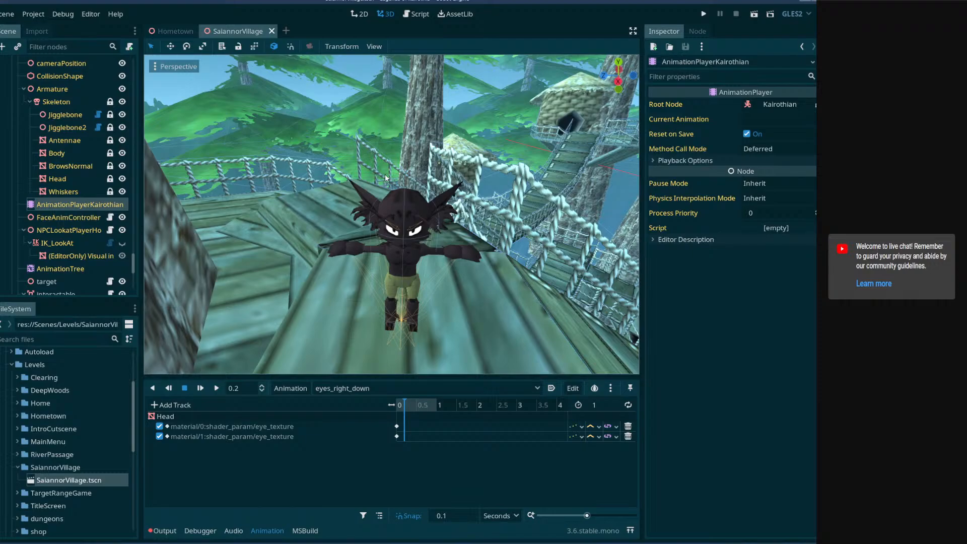
pyautogui.moveTo(423, 206); pyautogui.dragTo(423, 196, button='middle')
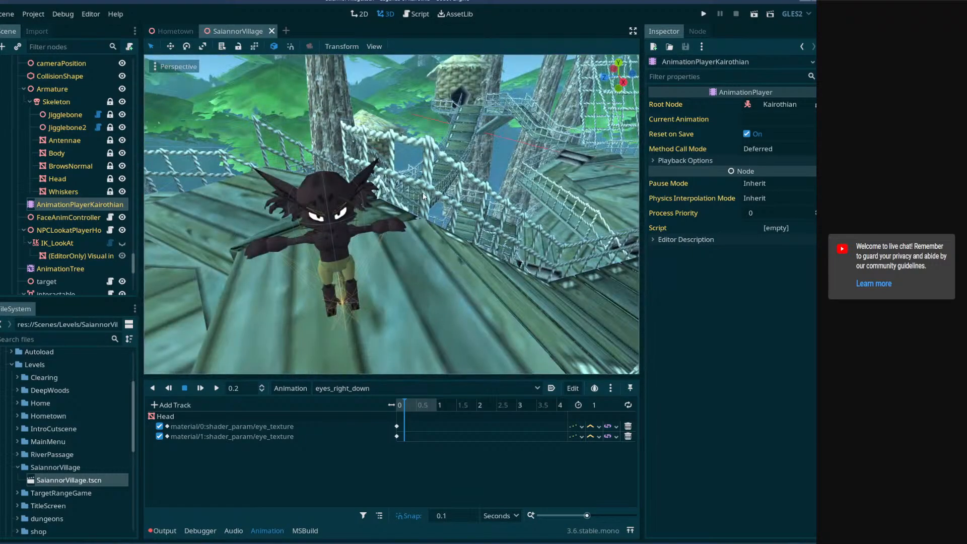
# - Save and rerun the scene in an enlarged game window to recheck the NPC's eyes, quit, and dismiss the load errors
pyautogui.hotkey('ctrl', 's')
pyautogui.click(751, 16)
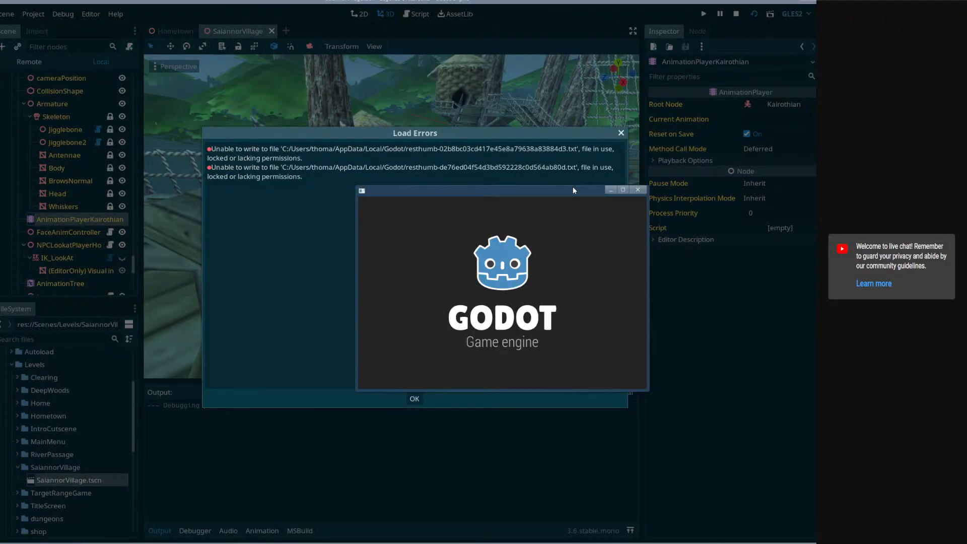
pyautogui.moveTo(578, 194); pyautogui.dragTo(343, 7)
pyautogui.moveTo(415, 207); pyautogui.dragTo(773, 464)
pyautogui.press('Escape')
pyautogui.press('Escape')
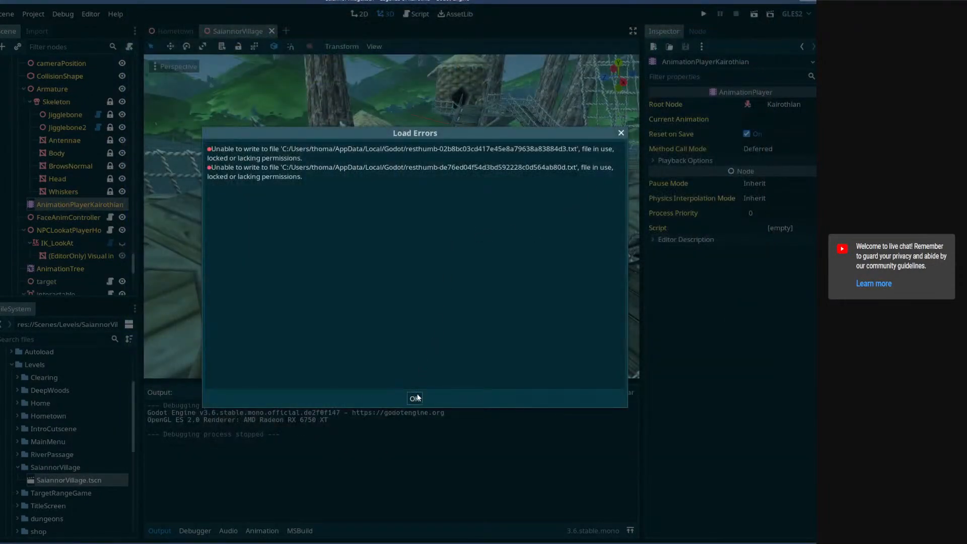
pyautogui.click(415, 399)
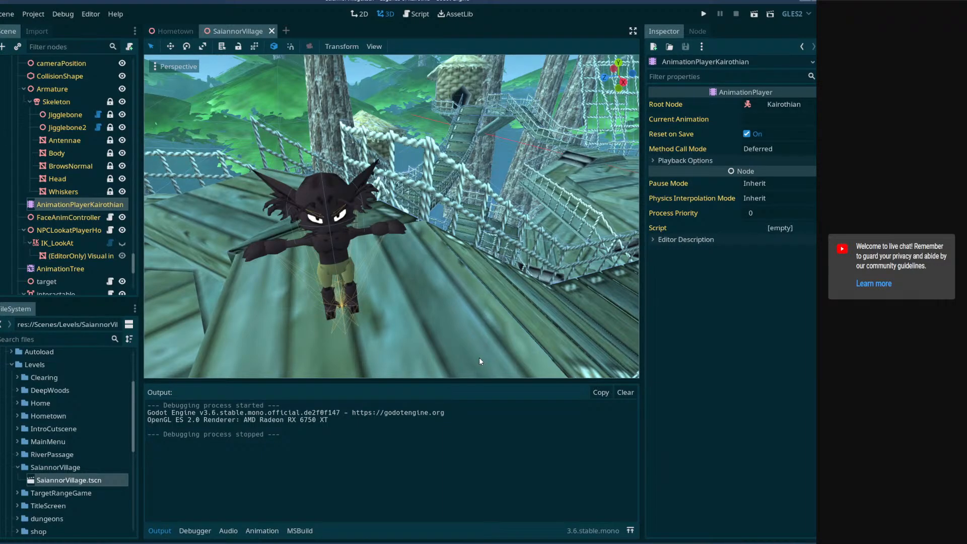
pyautogui.moveTo(444, 293); pyautogui.dragTo(423, 295, button='right')
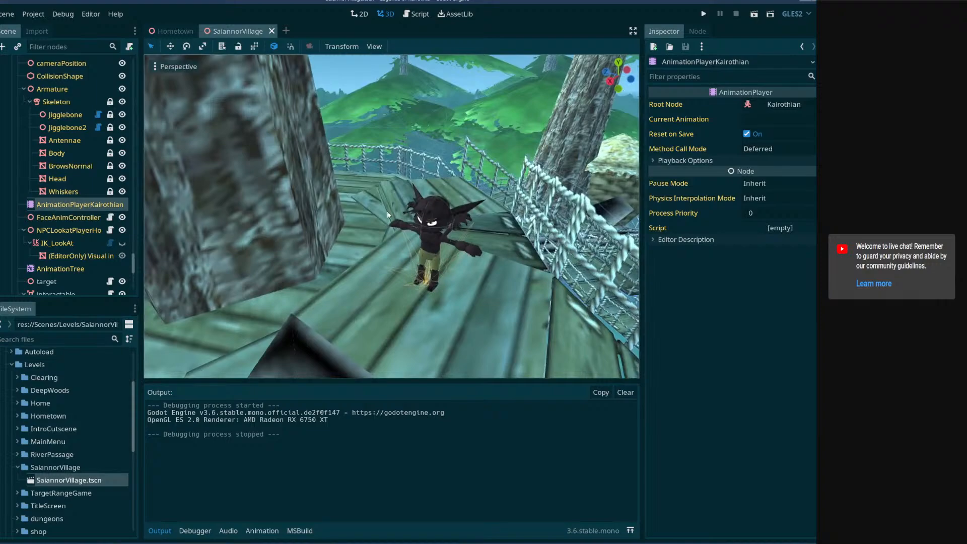
# - Compare the Kairothian's CollisionShape with its interactable area and review the interactable's script variables
pyautogui.click(419, 219)
pyautogui.click(63, 151)
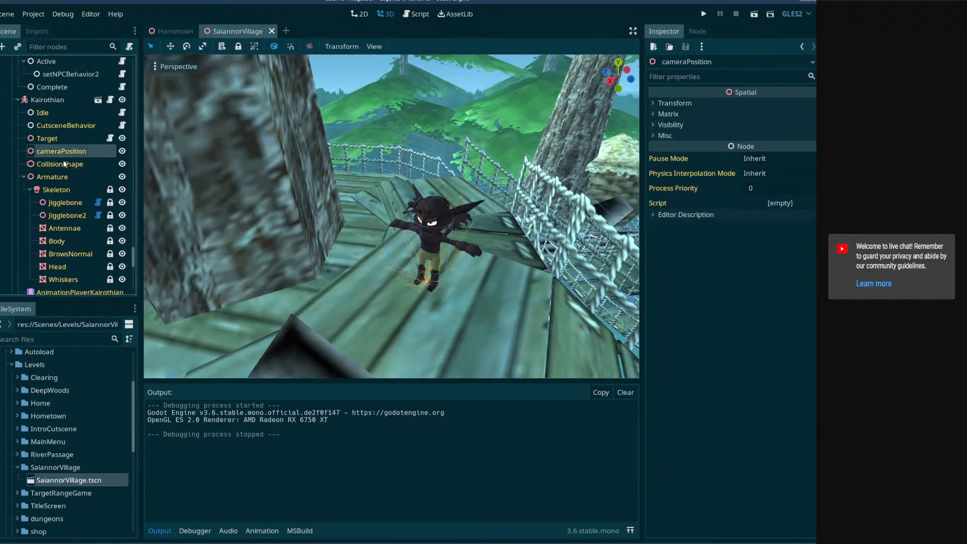
pyautogui.click(70, 164)
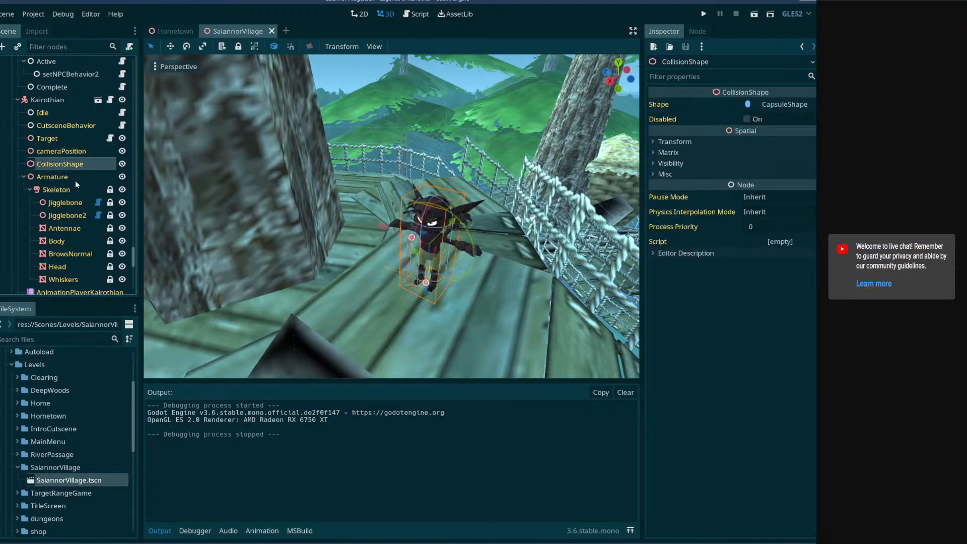
pyautogui.scroll(-5, 75, 182)
pyautogui.scroll(-3, 75, 180)
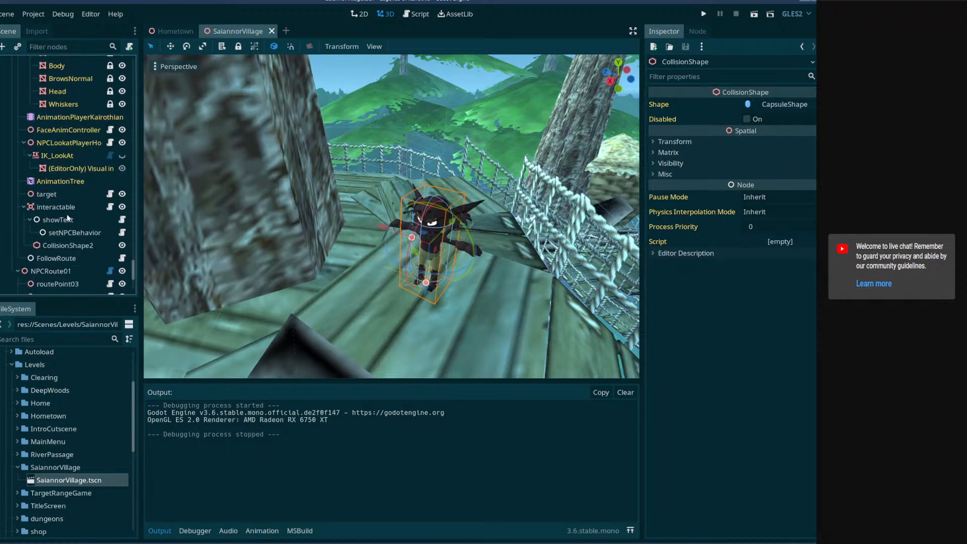
pyautogui.click(62, 207)
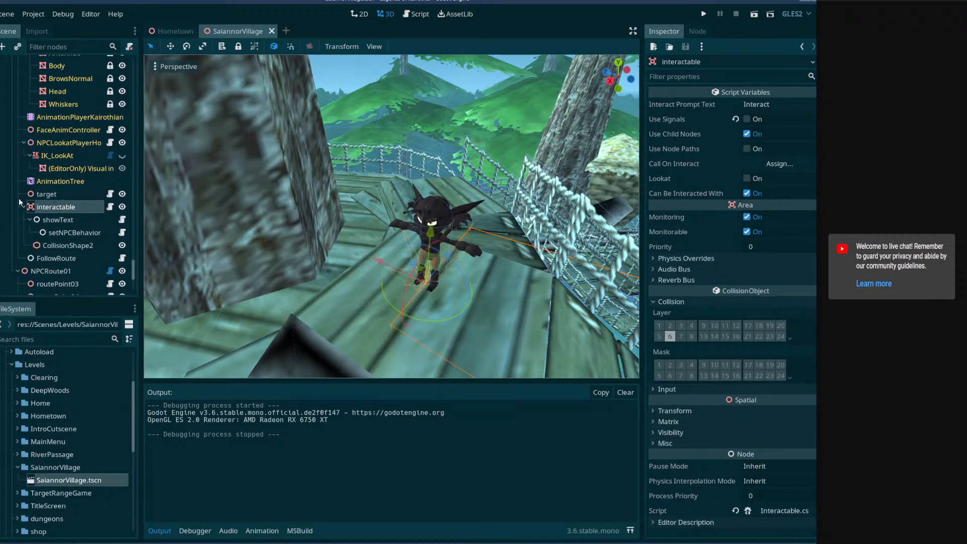
pyautogui.scroll(5, 48, 195)
pyautogui.scroll(4, 56, 119)
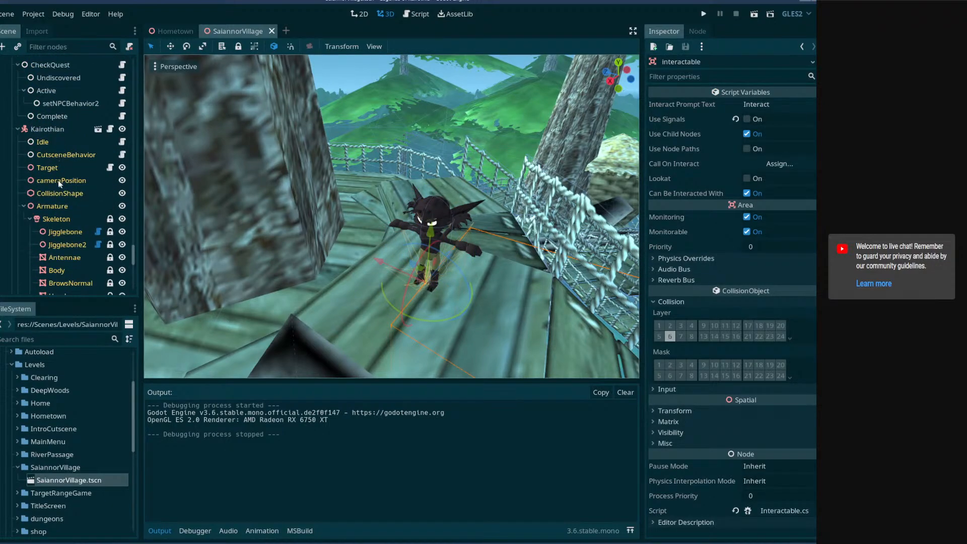
pyautogui.click(61, 194)
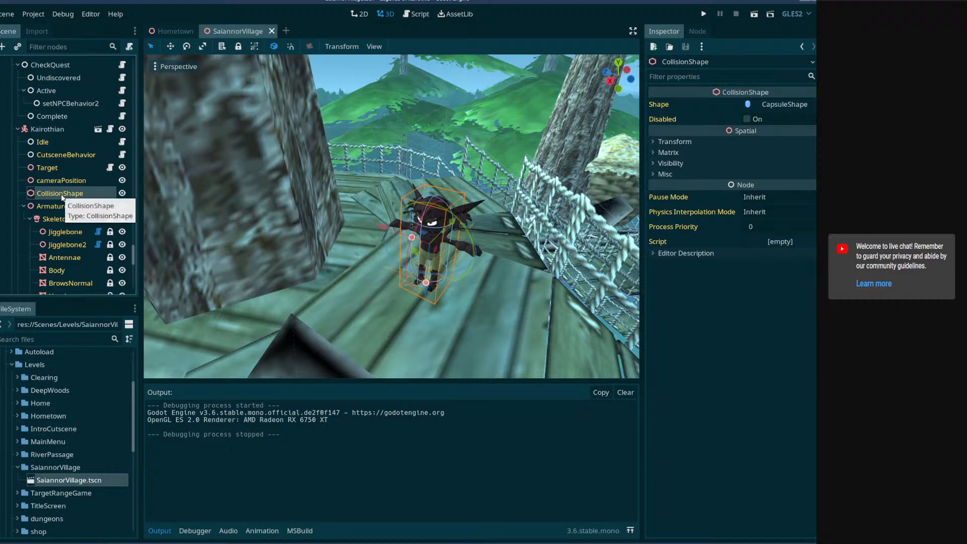
# - Inspect the NPCLookatPlayerHost and interactable settings, and locate the interactable's CollisionShape2 in the level
pyautogui.scroll(-5, 62, 194)
pyautogui.scroll(-4, 62, 194)
pyautogui.click(55, 144)
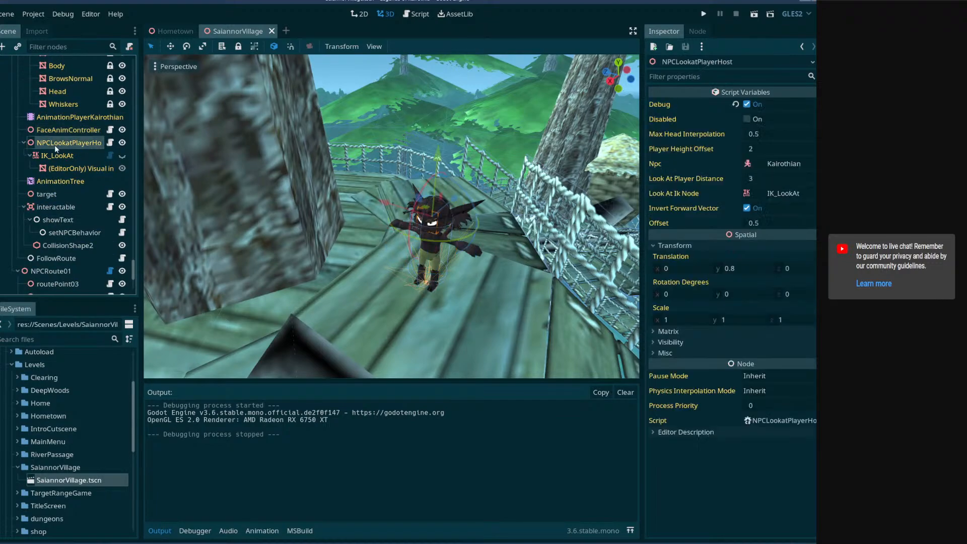
pyautogui.click(50, 208)
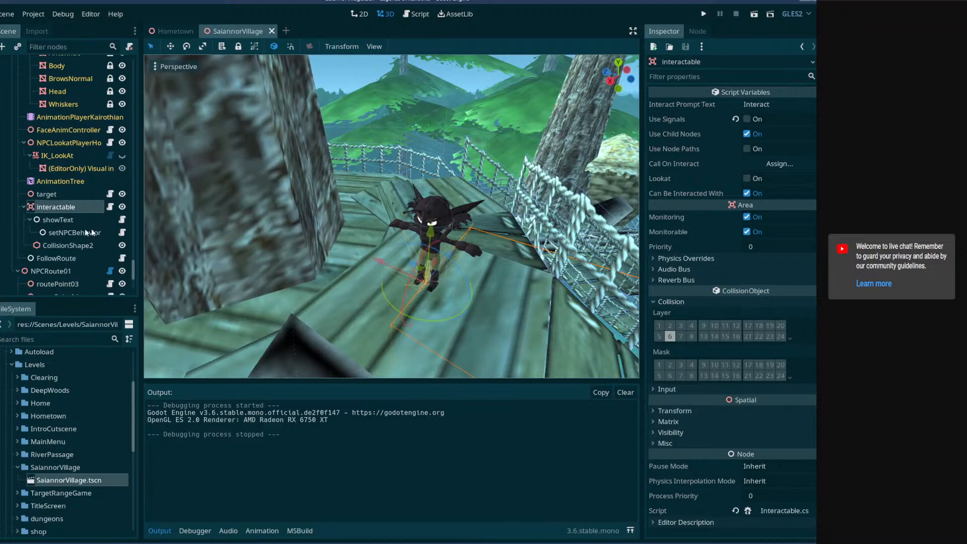
pyautogui.click(61, 244)
pyautogui.moveTo(402, 228); pyautogui.dragTo(406, 216, button='right')
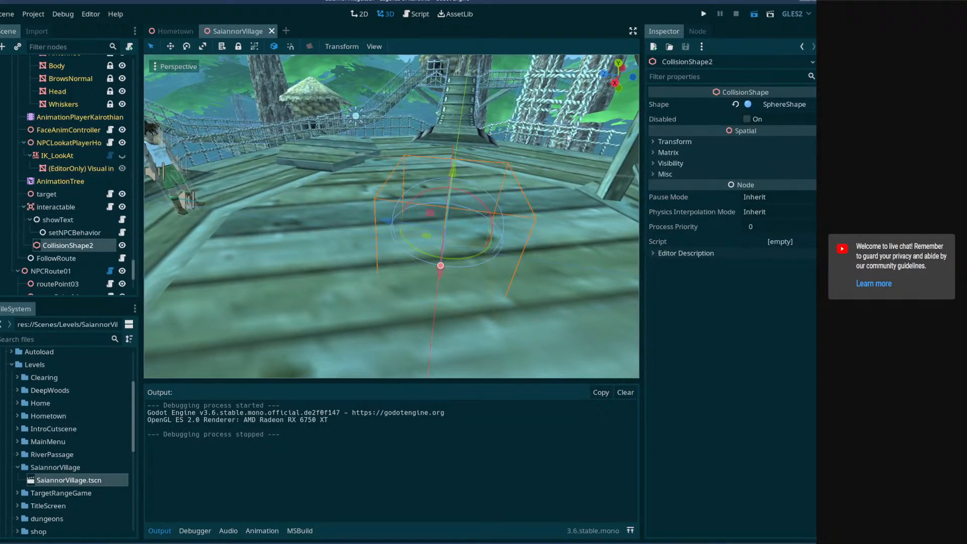
# - Save and run SaiannorVillage in an enlarged game window, test where the Kairothian's dialogue can be triggered, and close the game
pyautogui.hotkey('ctrl', 's')
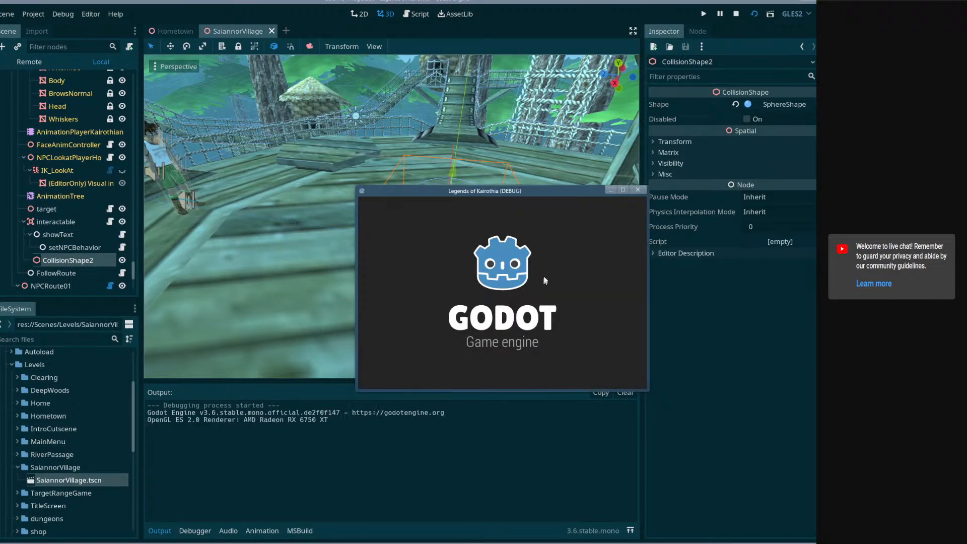
pyautogui.moveTo(525, 189); pyautogui.dragTo(306, 20)
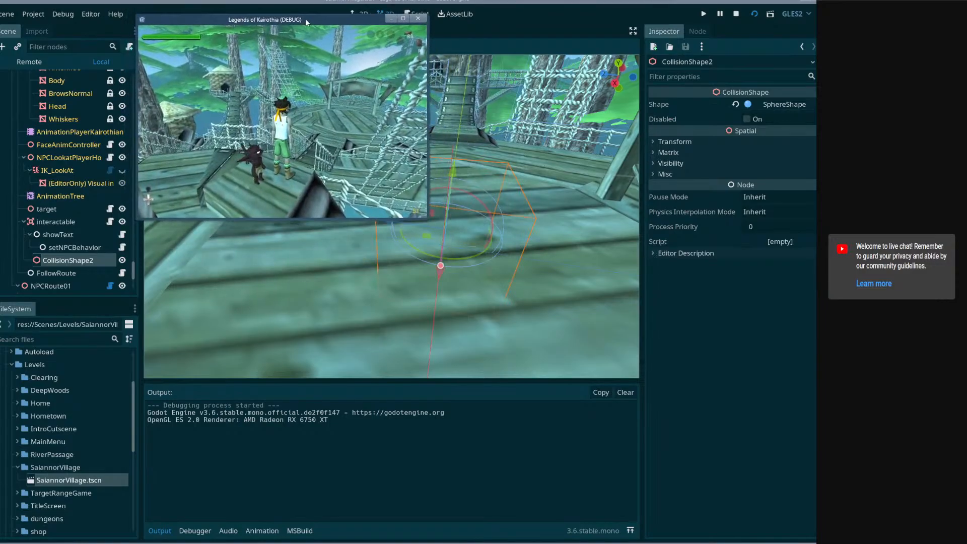
pyautogui.moveTo(436, 223); pyautogui.dragTo(669, 399)
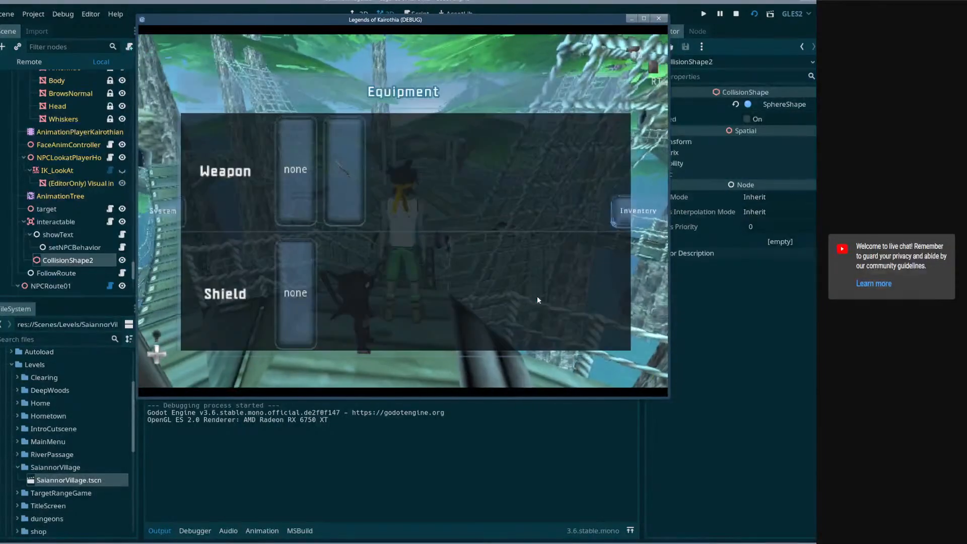
pyautogui.press('w')
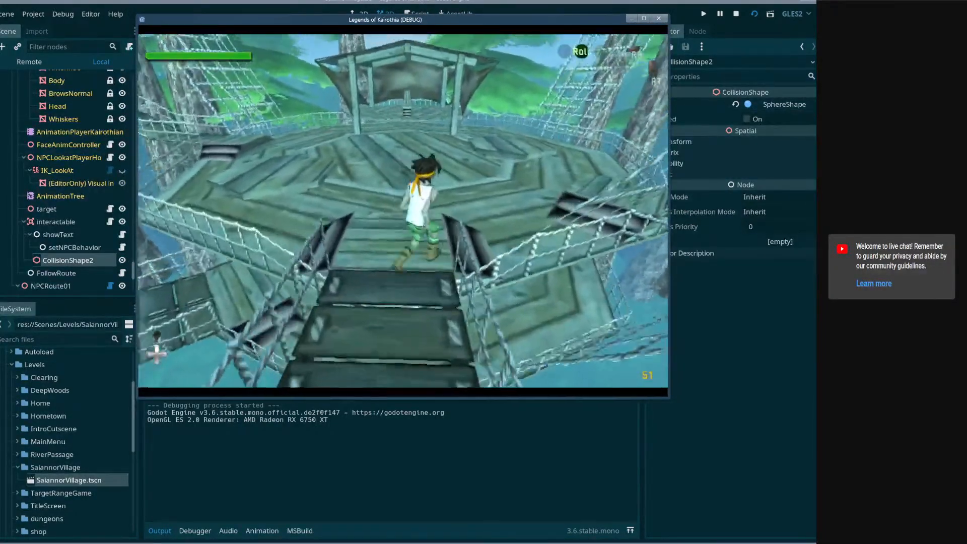
pyautogui.press('a')
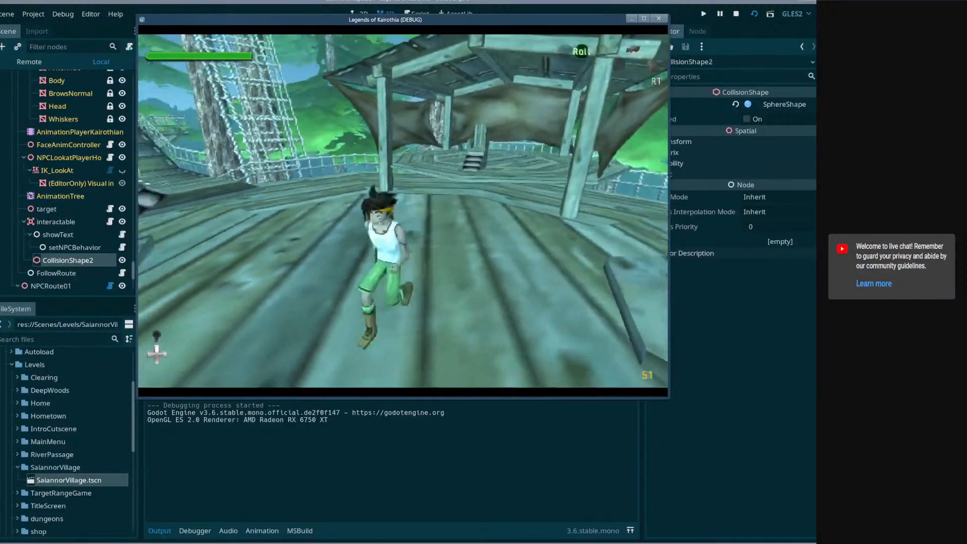
pyautogui.press('e')
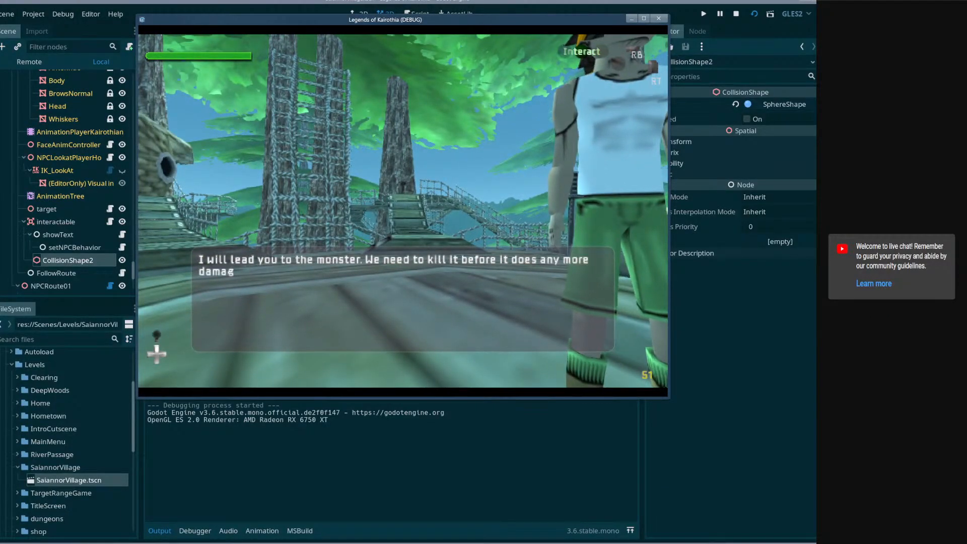
pyautogui.press('e')
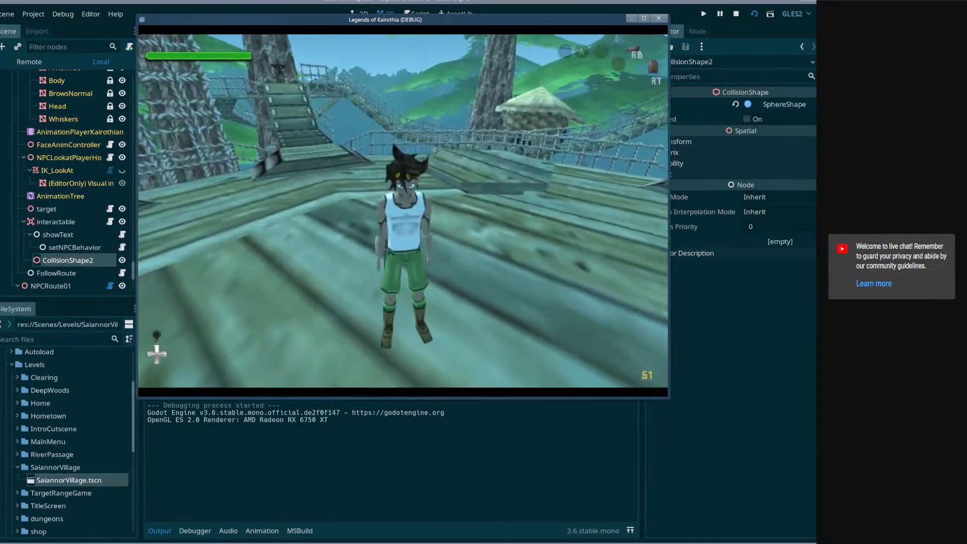
pyautogui.press('w')
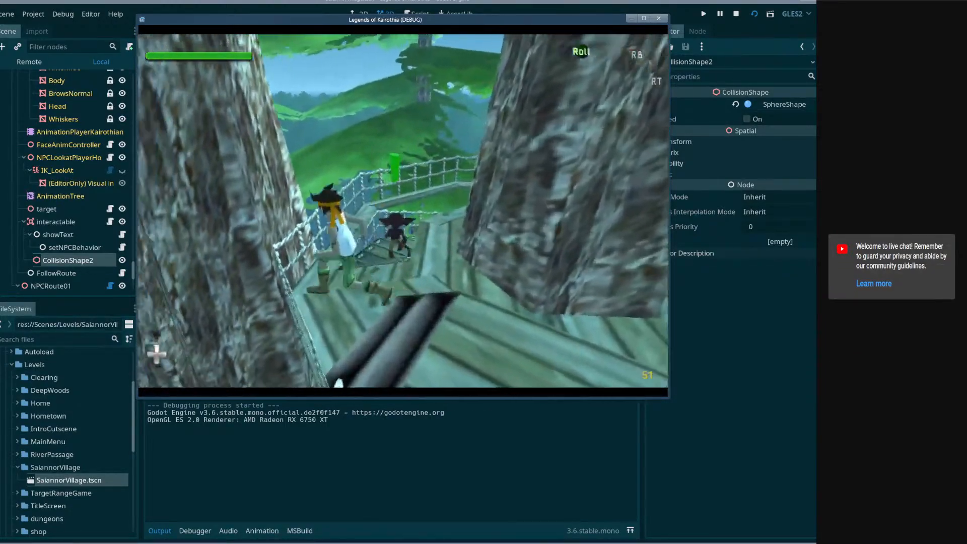
pyautogui.press('Escape')
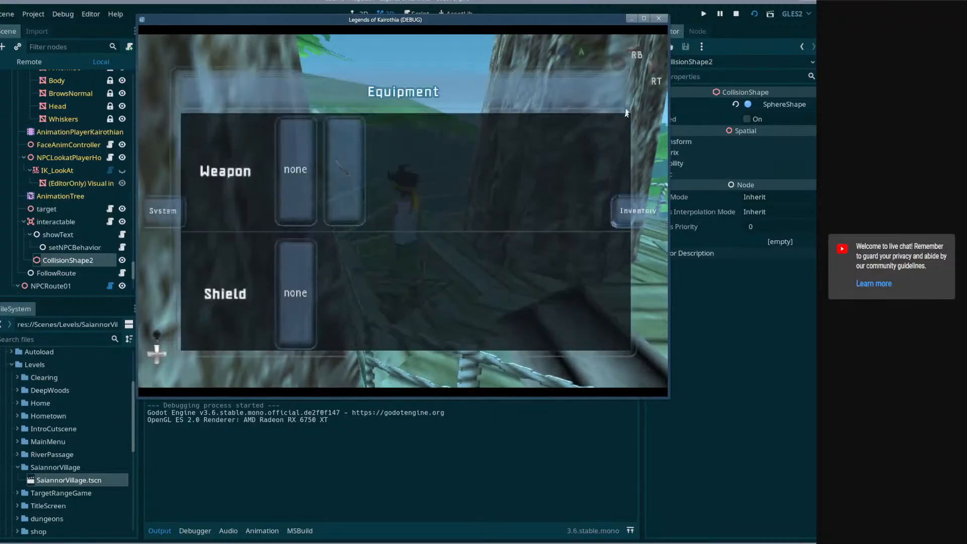
pyautogui.click(657, 20)
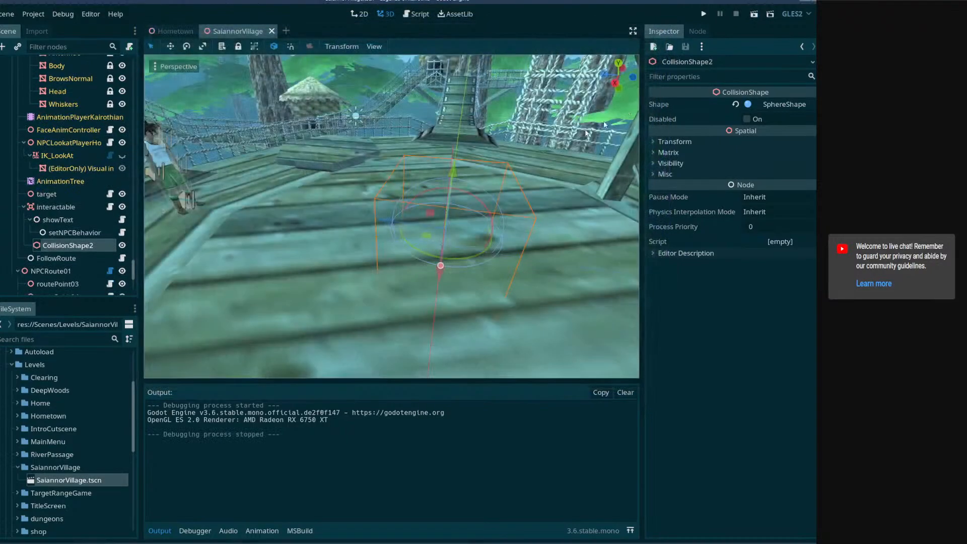
# - Expand the transform properties of the interactable's CollisionShape2 and check its placement relative to the Kairothian
pyautogui.click(71, 232)
pyautogui.click(65, 245)
pyautogui.click(722, 141)
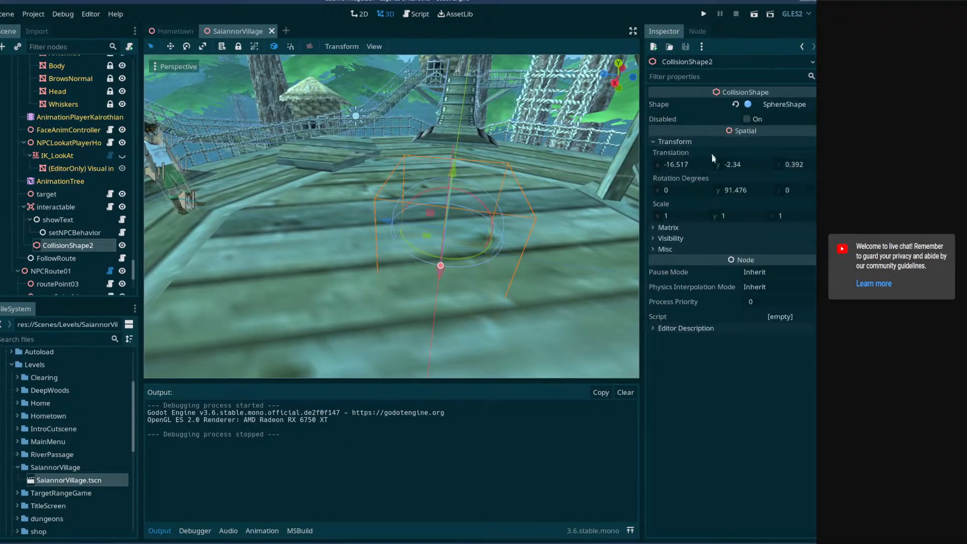
pyautogui.moveTo(505, 215); pyautogui.dragTo(172, 276, button='right')
# - Try moving CollisionShape2 out of the interactable node, and return it under interactable
pyautogui.click(76, 234)
pyautogui.moveTo(75, 245); pyautogui.dragTo(61, 211)
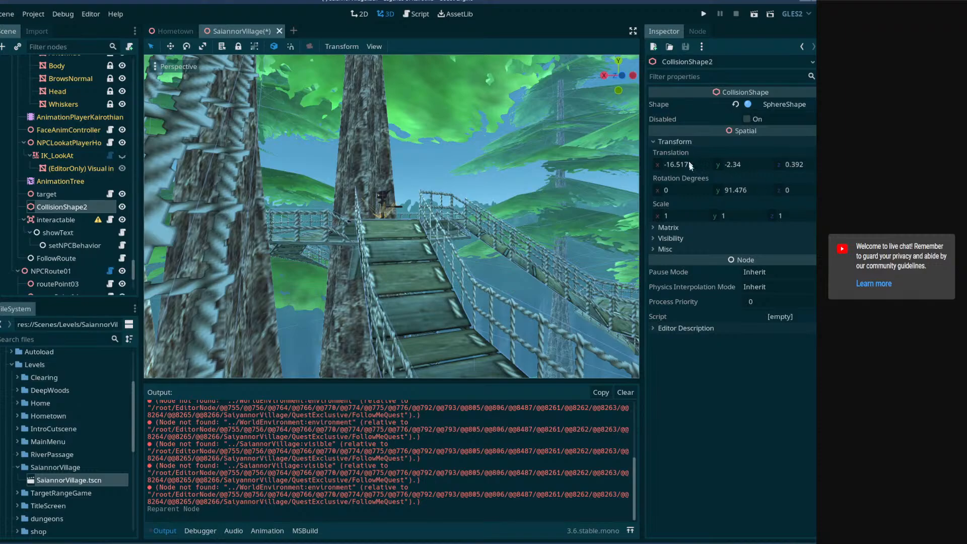
pyautogui.moveTo(362, 213); pyautogui.dragTo(162, 229, button='right')
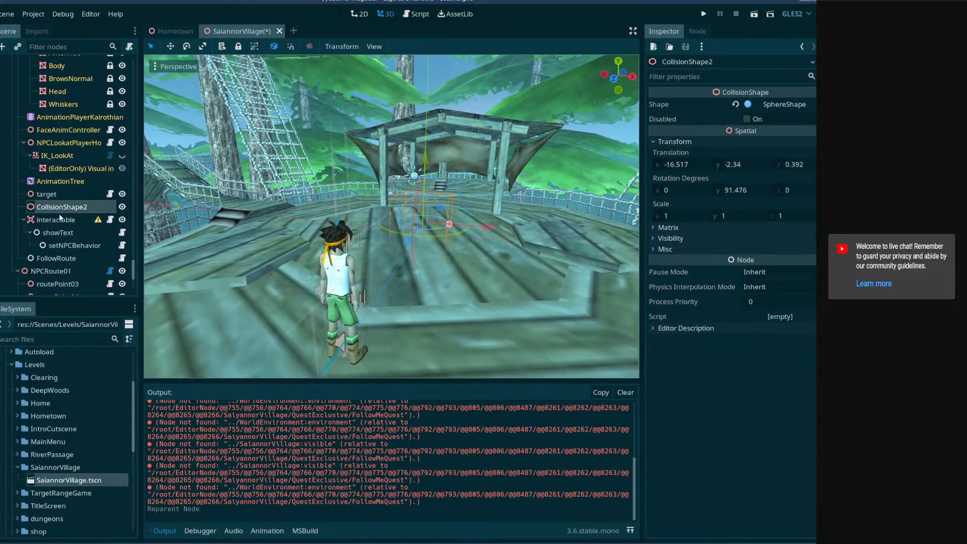
pyautogui.moveTo(59, 214); pyautogui.dragTo(68, 252)
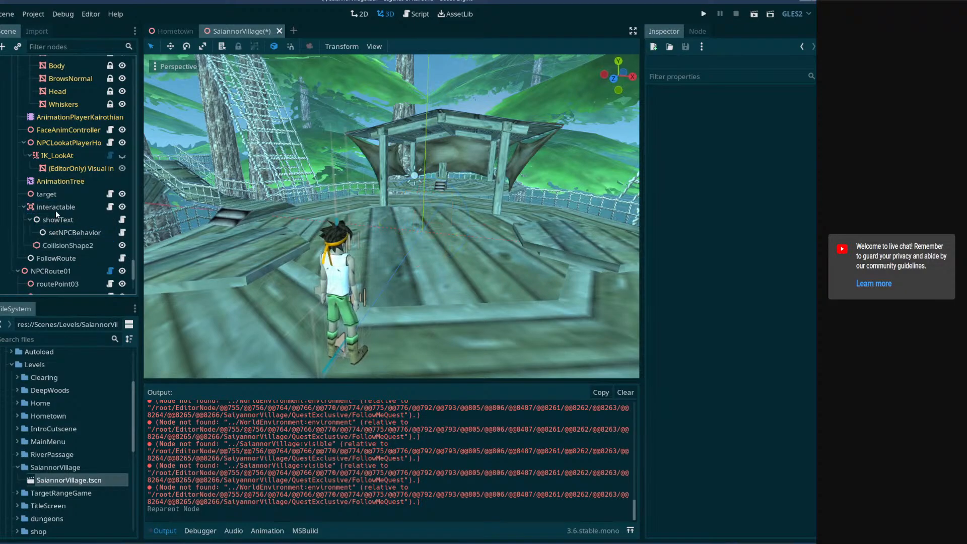
# - Set CollisionShape2's translation to 0, 0, 0 and its Y rotation to 0 degrees
pyautogui.click(63, 221)
pyautogui.click(65, 246)
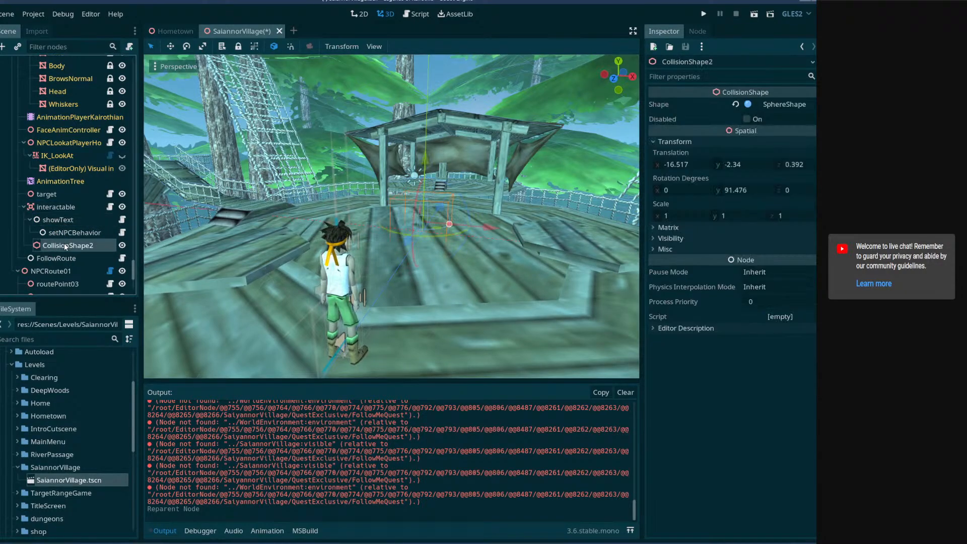
pyautogui.click(681, 163)
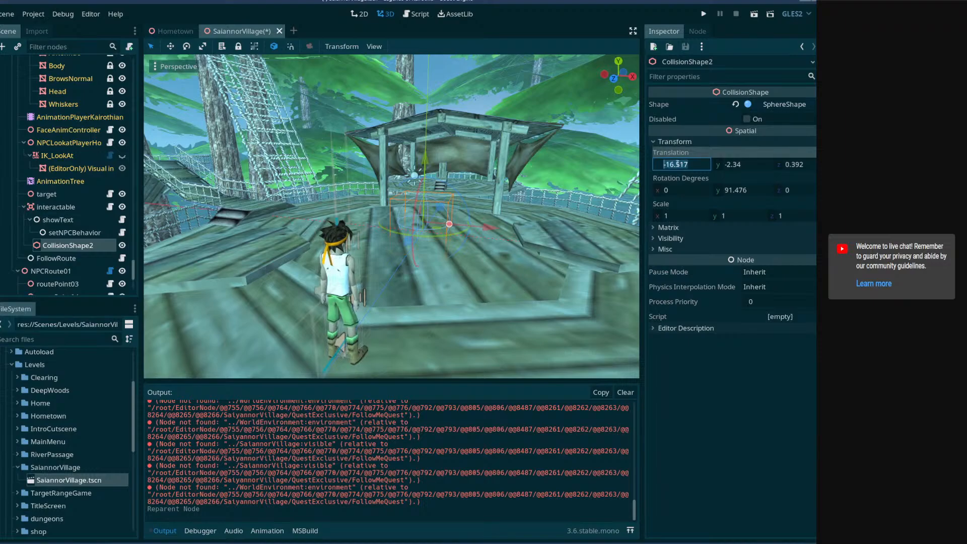
pyautogui.write('0')
pyautogui.press('Tab')
pyautogui.write('0')
pyautogui.press('Tab')
pyautogui.write('0')
pyautogui.click(752, 191)
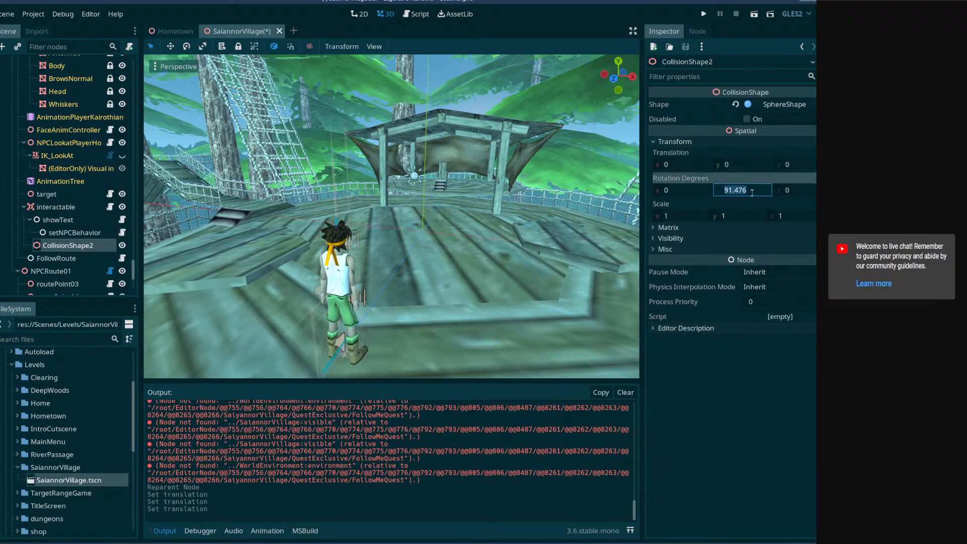
pyautogui.write('0')
# - Focus the 3D view on CollisionShape2 to check it around the Kairothian, and save the scene
pyautogui.click(730, 168)
pyautogui.press('f')
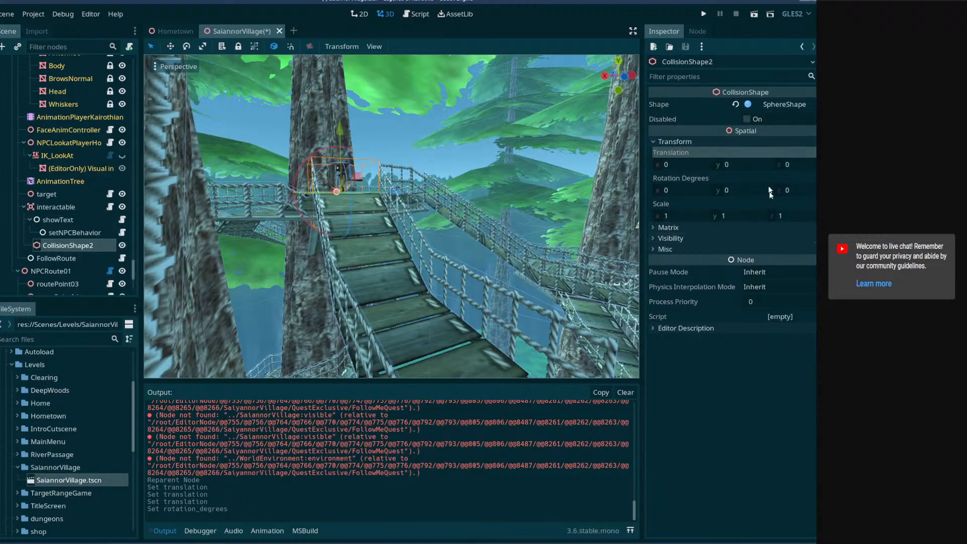
pyautogui.press('w')
pyautogui.moveTo(462, 214); pyautogui.dragTo(439, 213, button='right')
pyautogui.press('w')
pyautogui.press('s')
pyautogui.hotkey('ctrl', 's')
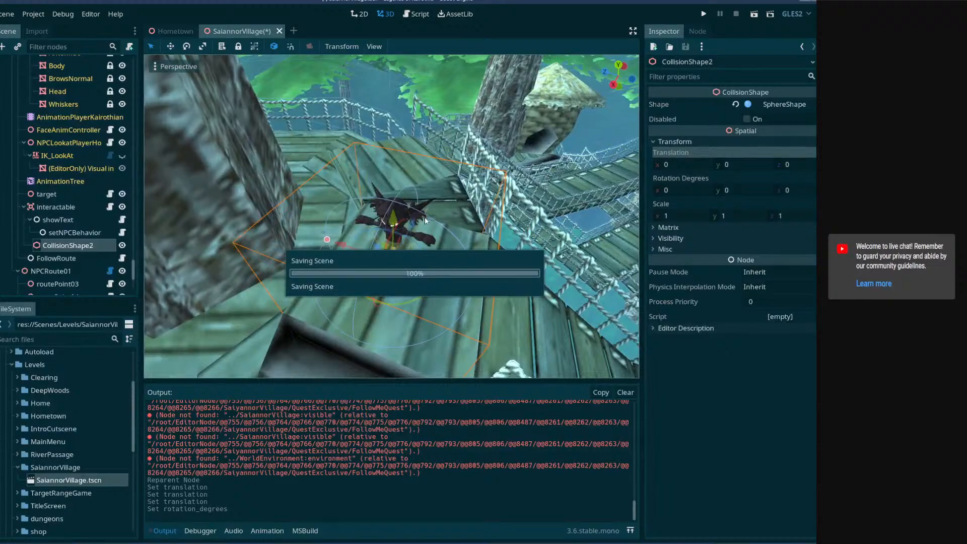
# - Check the Target node's Targetable Distance, run the scene to test interacting with the Kairothian, and close the game
pyautogui.scroll(7, 68, 187)
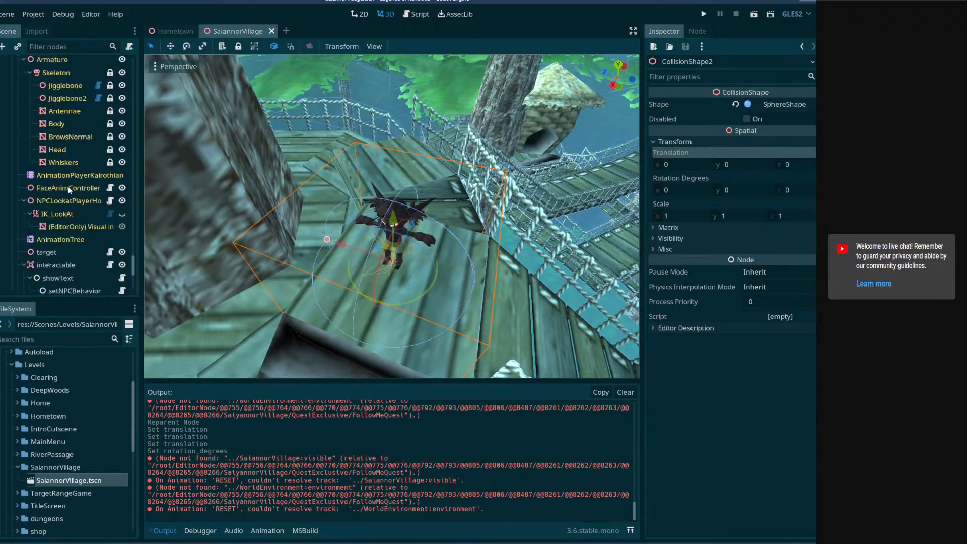
pyautogui.click(47, 169)
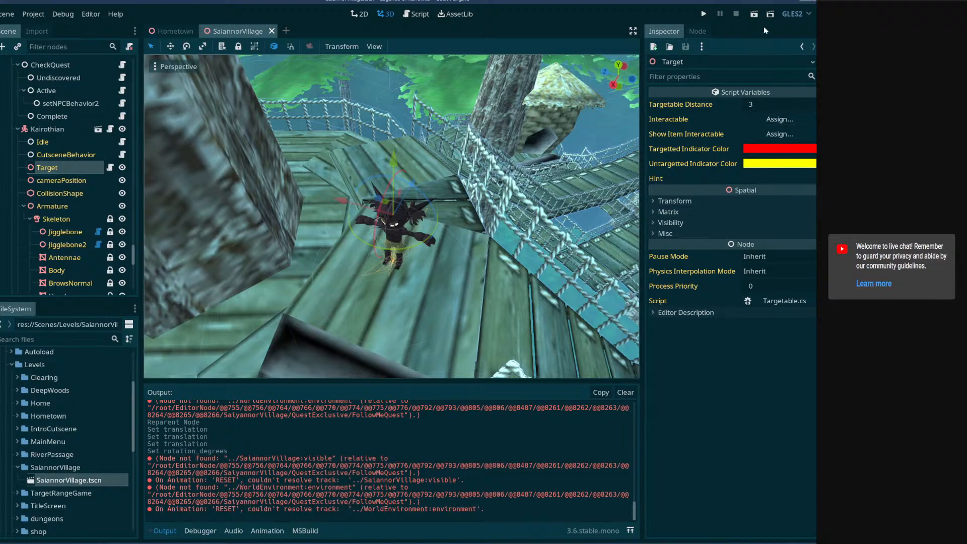
pyautogui.click(779, 101)
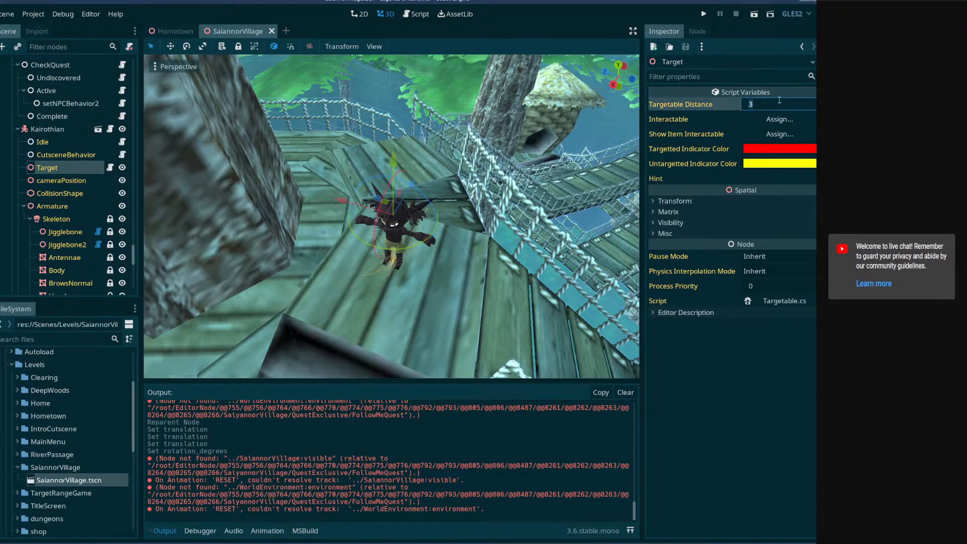
pyautogui.click(753, 20)
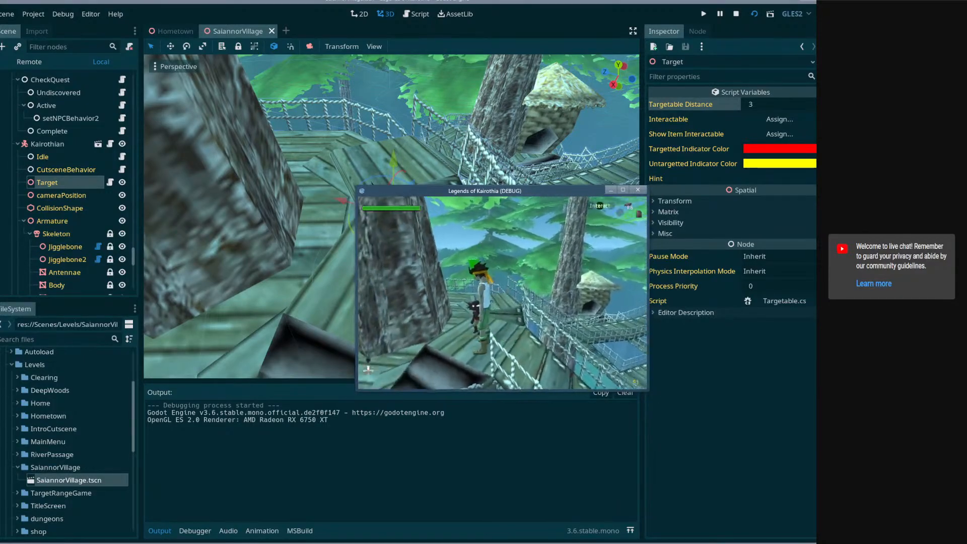
pyautogui.press('Escape')
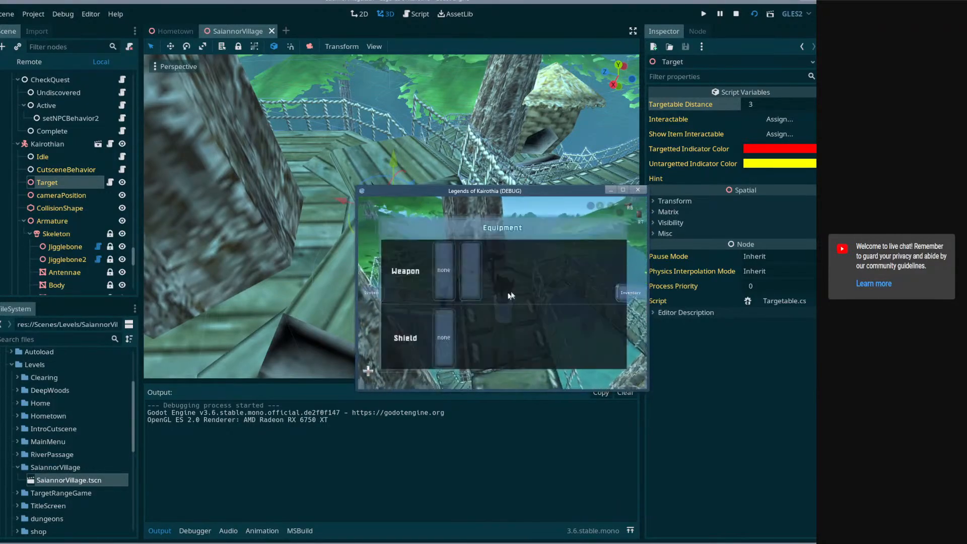
pyautogui.click(637, 189)
# - Set the Kairothian's interactable node's Interact Prompt Text to "Talk" and save the scene
pyautogui.scroll(-5, 79, 257)
pyautogui.scroll(-3, 79, 258)
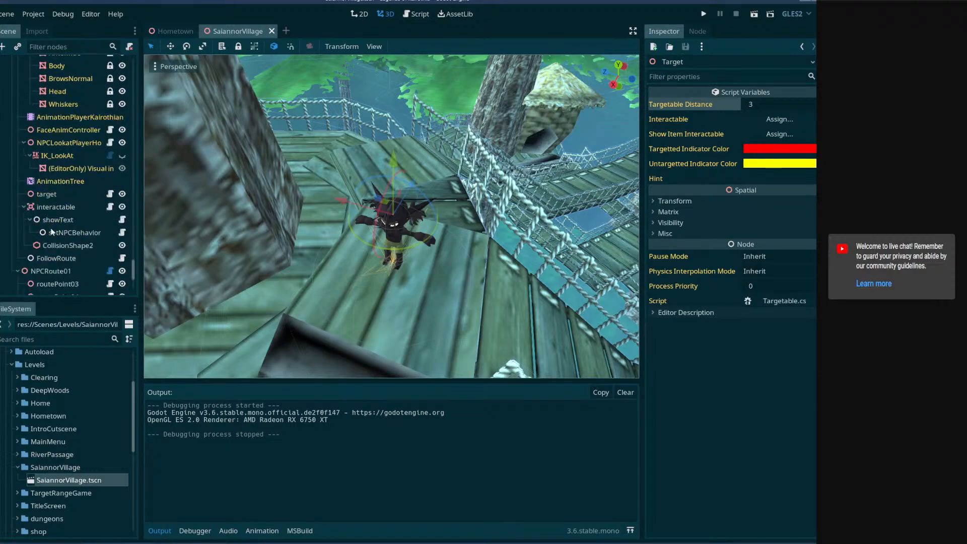
pyautogui.click(56, 207)
pyautogui.click(782, 108)
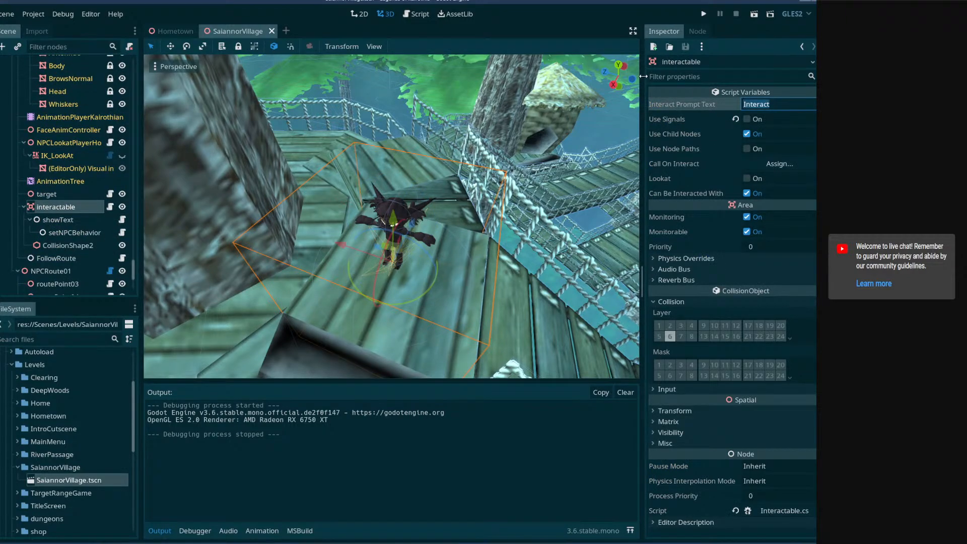
pyautogui.write('Talk')
pyautogui.press('Return')
pyautogui.hotkey('ctrl', 's')
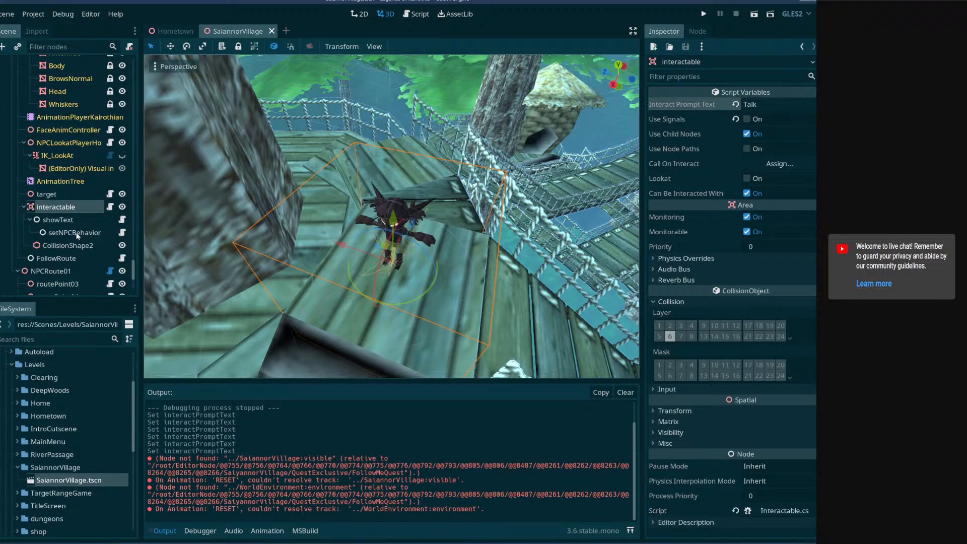
# - Assign the interactable node to the Interactable property of the Kairothian's Target node, and save the scene
pyautogui.scroll(5, 77, 236)
pyautogui.click(66, 135)
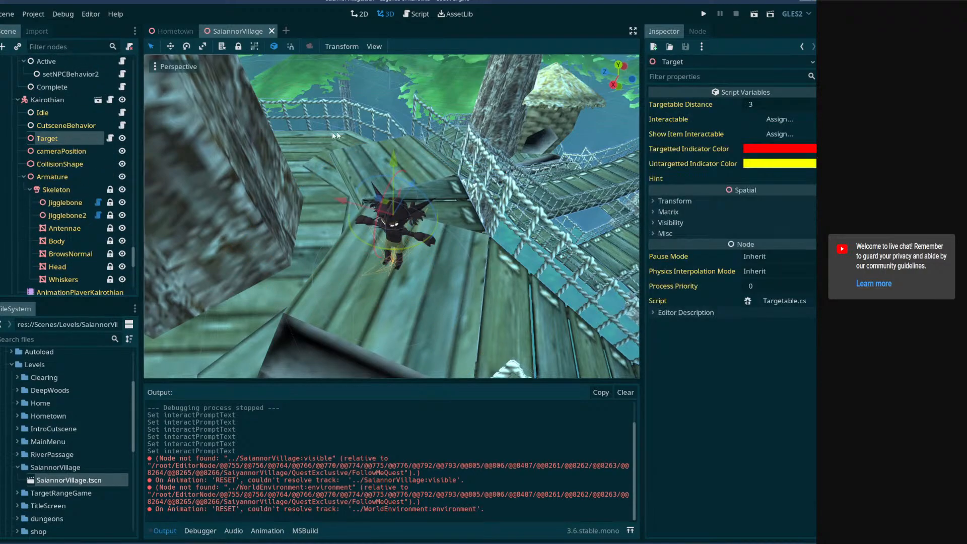
pyautogui.scroll(-4, 57, 189)
pyautogui.moveTo(56, 236); pyautogui.dragTo(776, 116)
pyautogui.moveTo(80, 245); pyautogui.dragTo(792, 119)
pyautogui.hotkey('ctrl', 's')
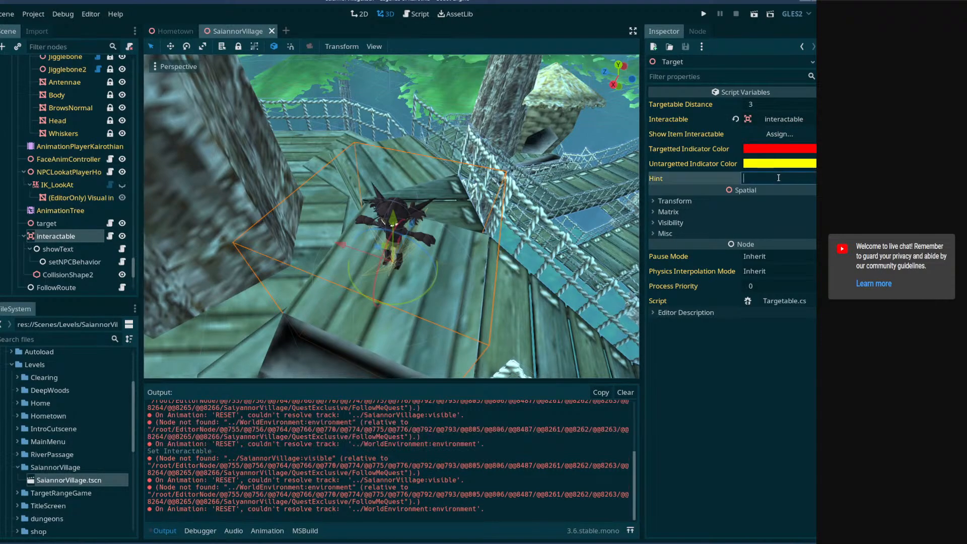
# - Run the current scene, enlarge the game window, test the Talk prompt around the Kairothian, and close the game
pyautogui.click(755, 15)
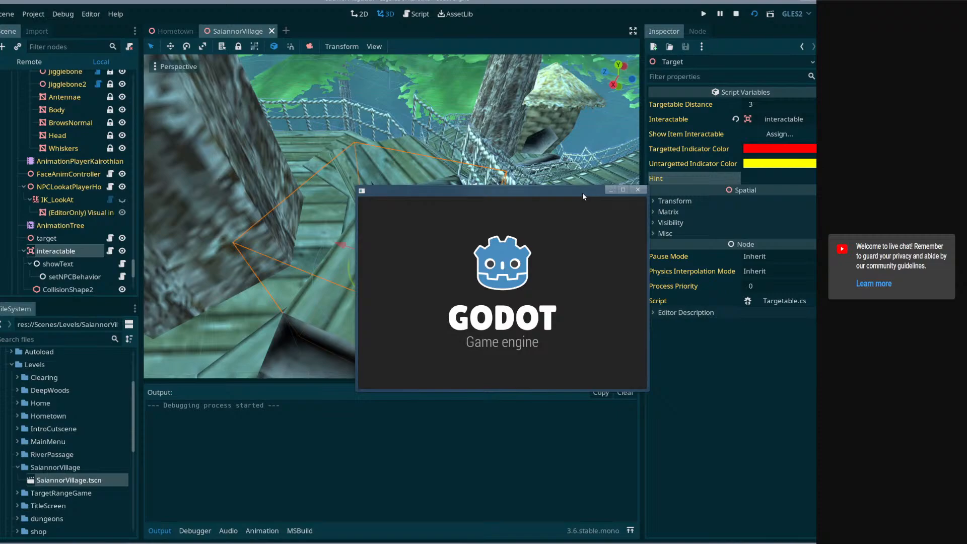
pyautogui.moveTo(578, 197); pyautogui.dragTo(362, 21)
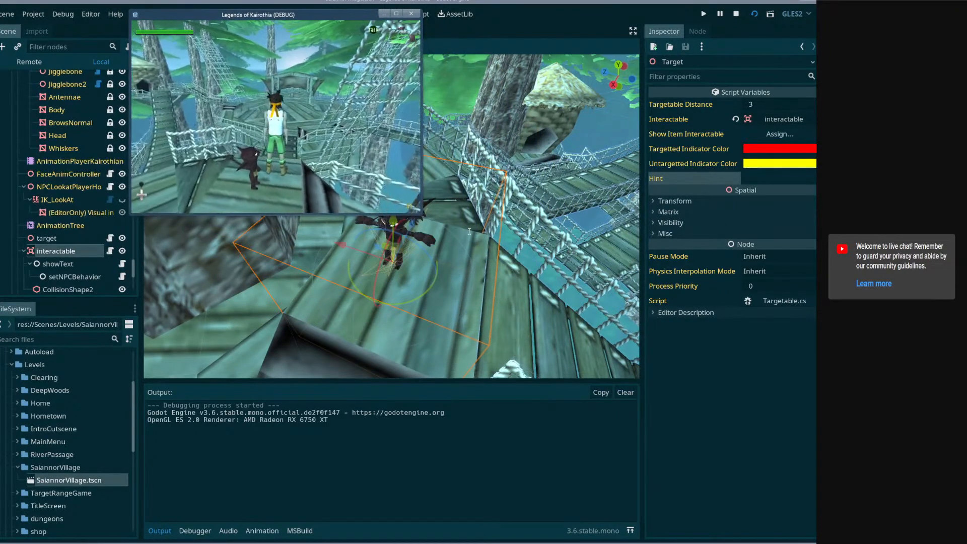
pyautogui.moveTo(422, 213); pyautogui.dragTo(717, 418)
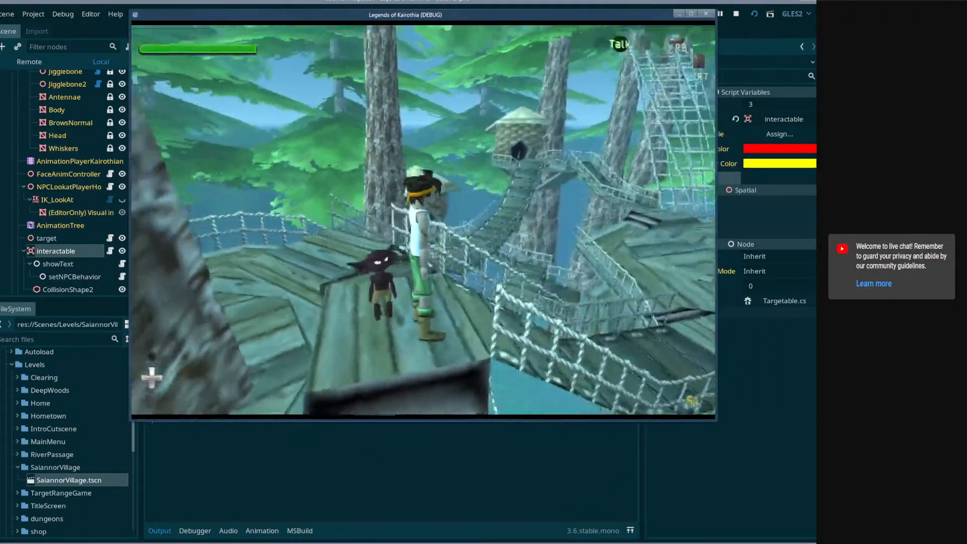
pyautogui.press('Escape')
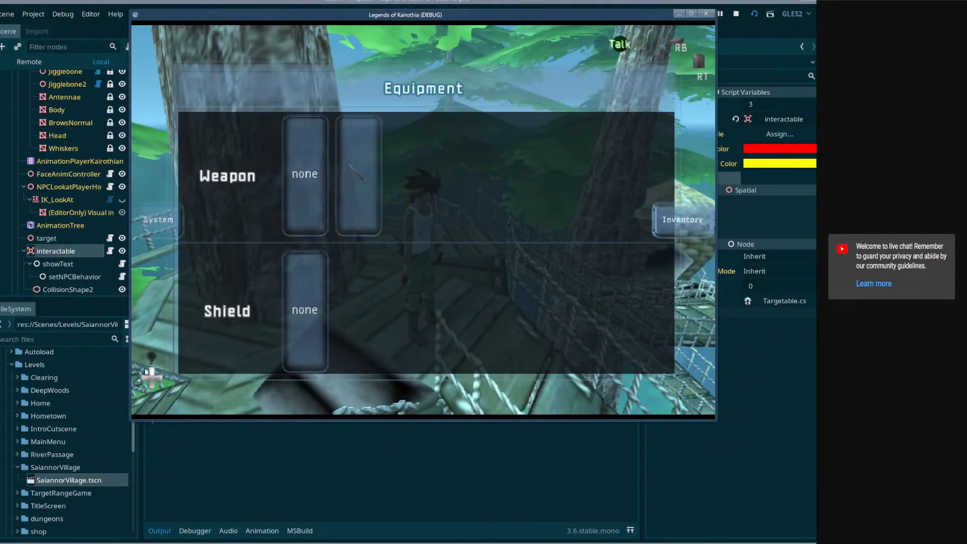
pyautogui.press('Escape')
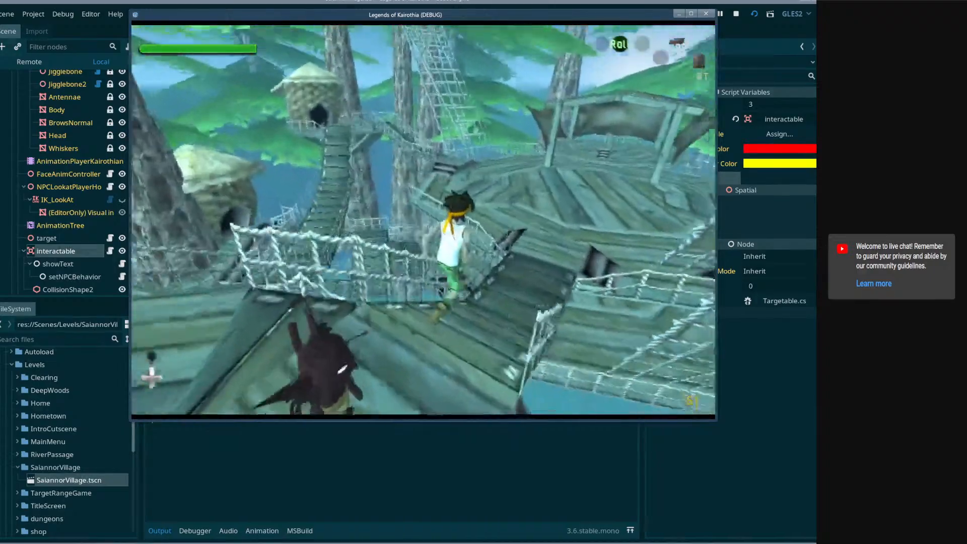
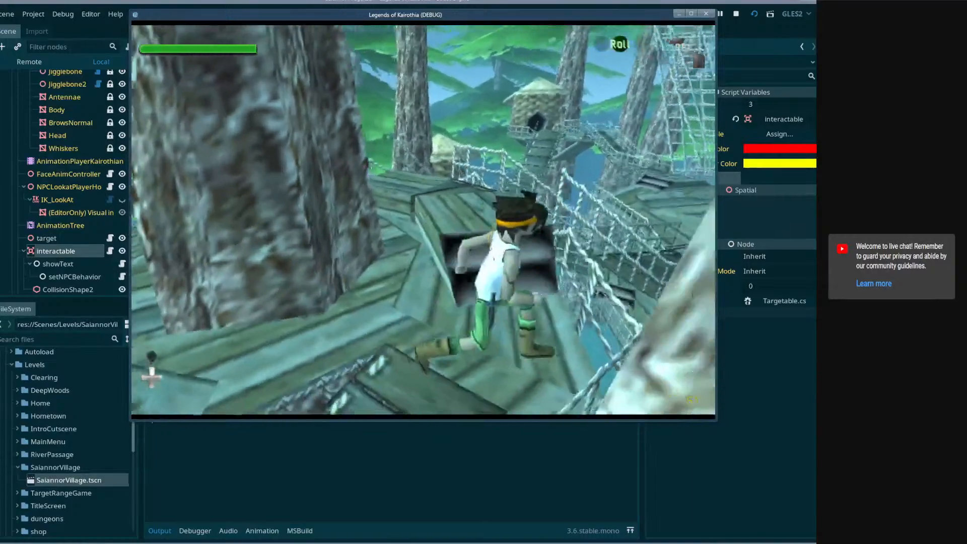
pyautogui.press('Escape')
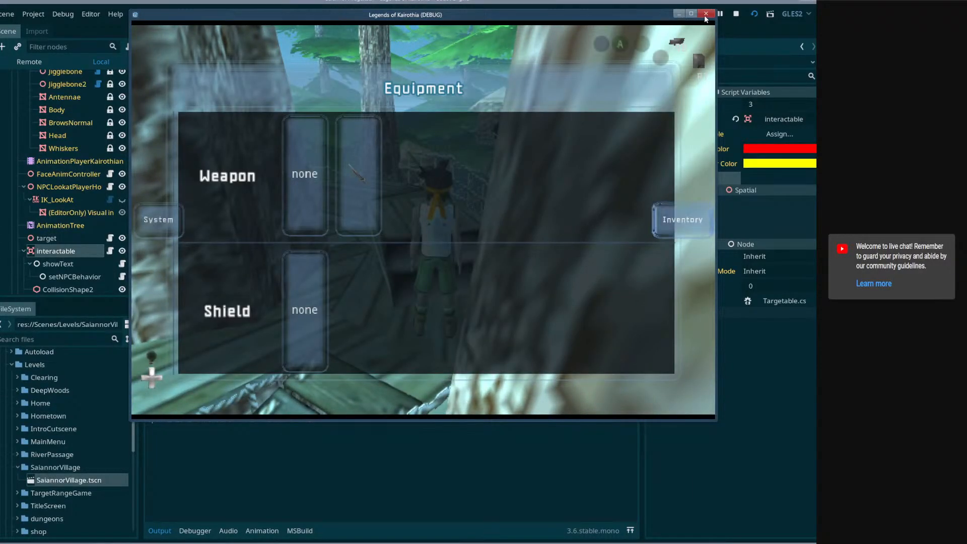
pyautogui.click(705, 14)
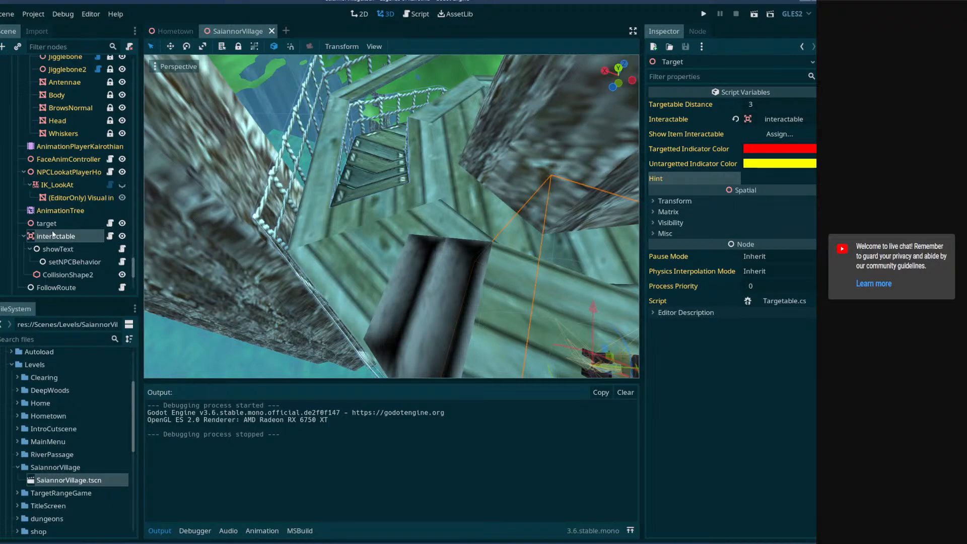
pyautogui.scroll(4, 50, 208)
pyautogui.scroll(10, 50, 208)
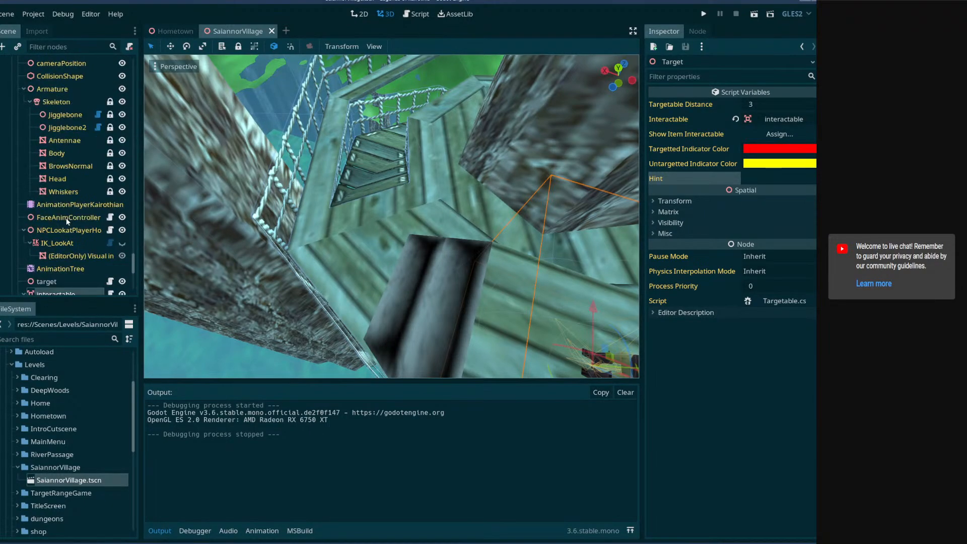
pyautogui.scroll(10, 53, 223)
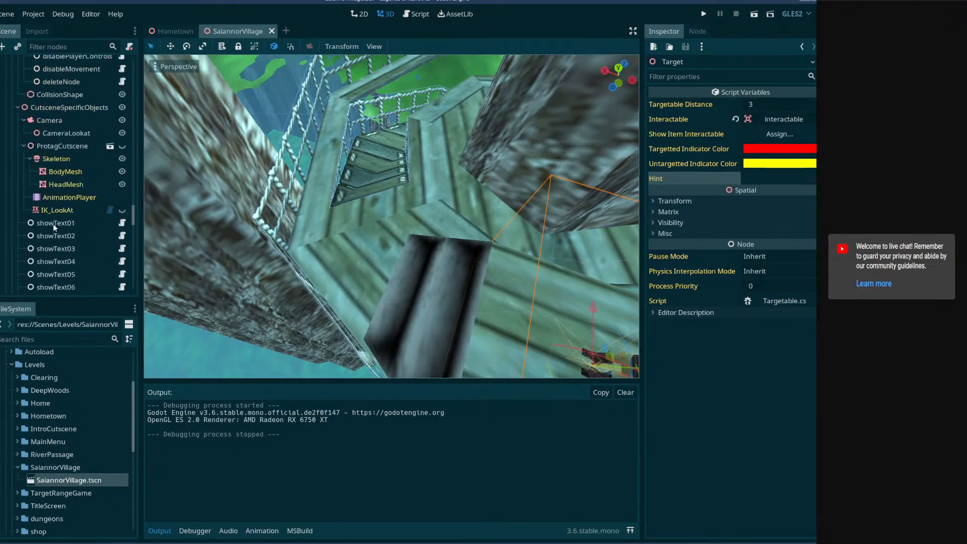
pyautogui.scroll(5, 135, 209)
pyautogui.scroll(2, 60, 126)
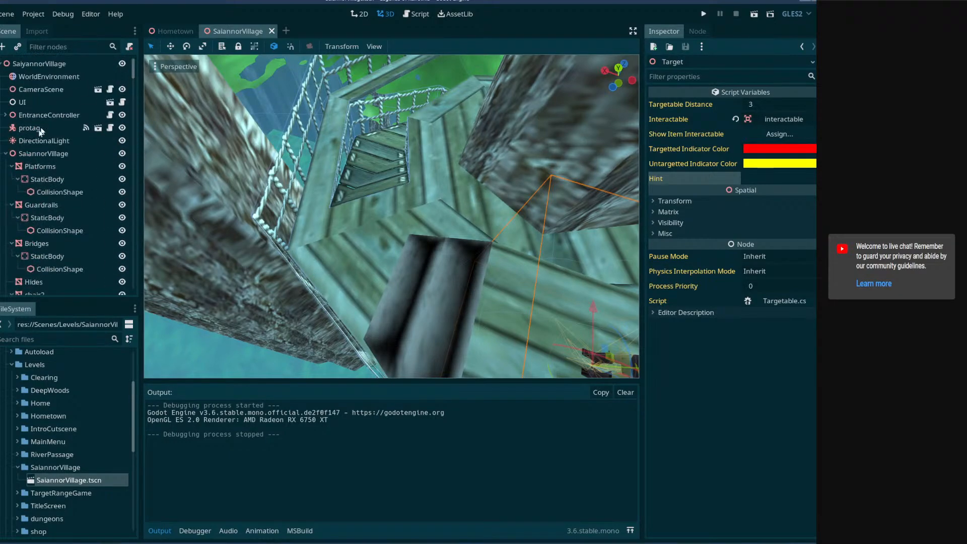
pyautogui.rightClick(34, 152)
pyautogui.click(46, 161)
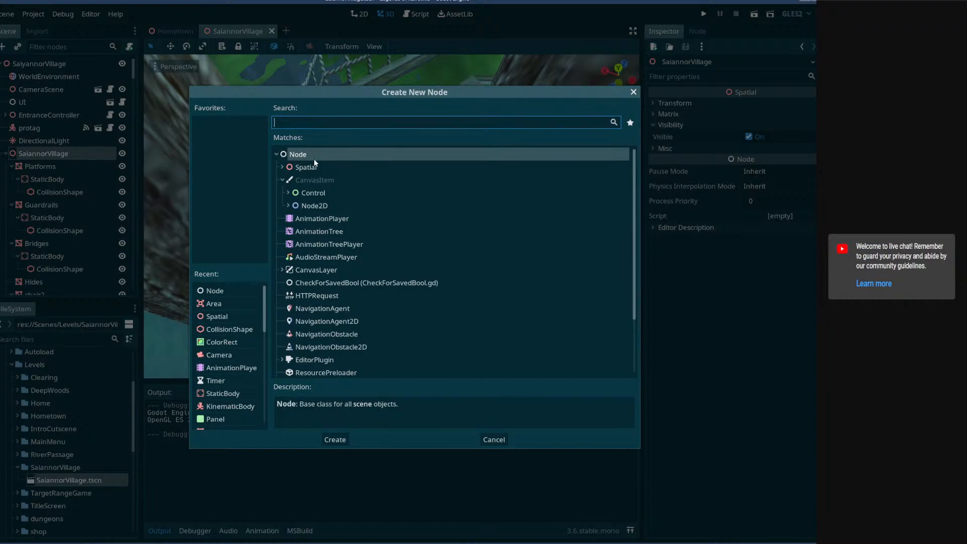
pyautogui.click(37, 64)
pyautogui.rightClick(36, 64)
pyautogui.click(68, 73)
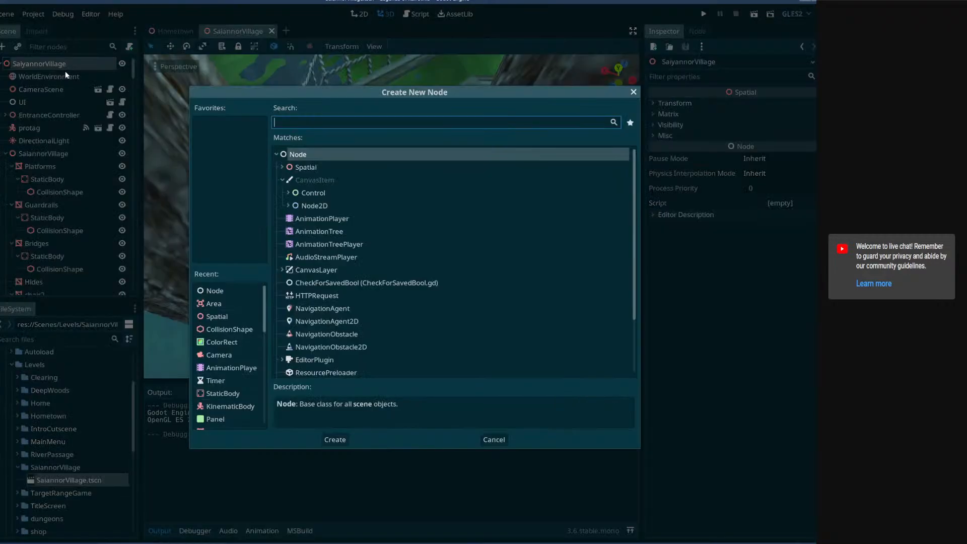
pyautogui.click(44, 141)
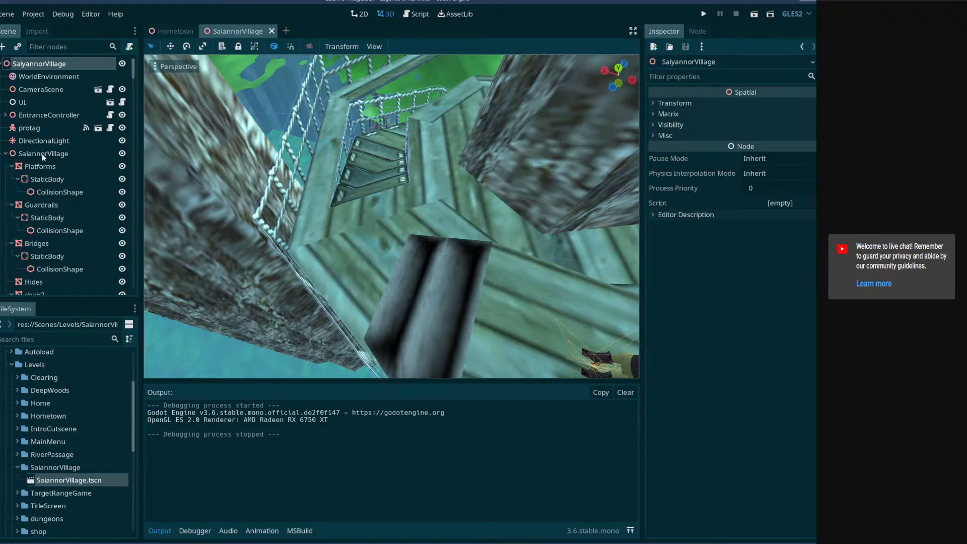
# - Add an Area node as a child of the SaiannorVillage node and focus the 3D view on it
pyautogui.rightClick(41, 153)
pyautogui.click(64, 162)
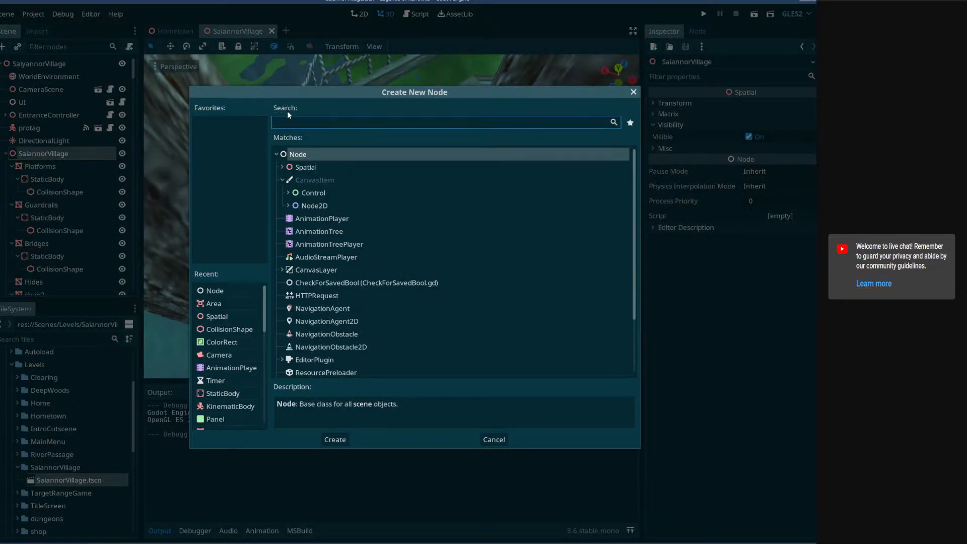
pyautogui.write('area')
pyautogui.press('Return')
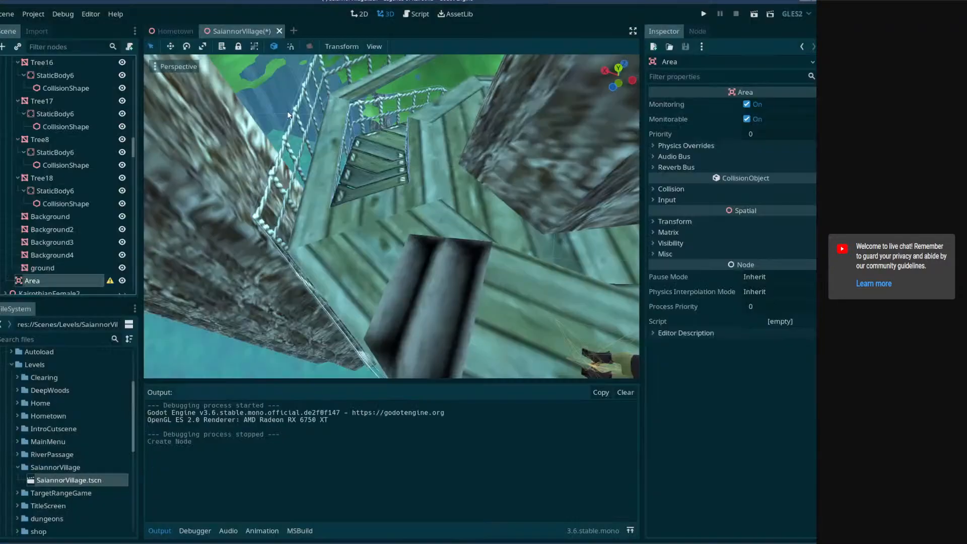
pyautogui.click(50, 268)
pyautogui.click(51, 280)
pyautogui.press('f')
pyautogui.moveTo(391, 216); pyautogui.dragTo(585, 186, button='right')
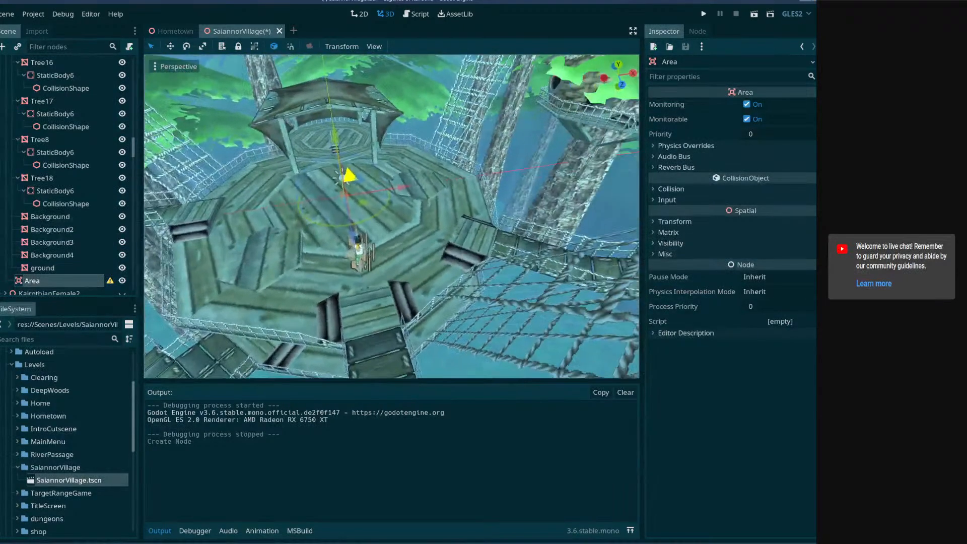
# - Delete the new Area node under SaiannorVillage
pyautogui.click(52, 280)
pyautogui.press('Delete')
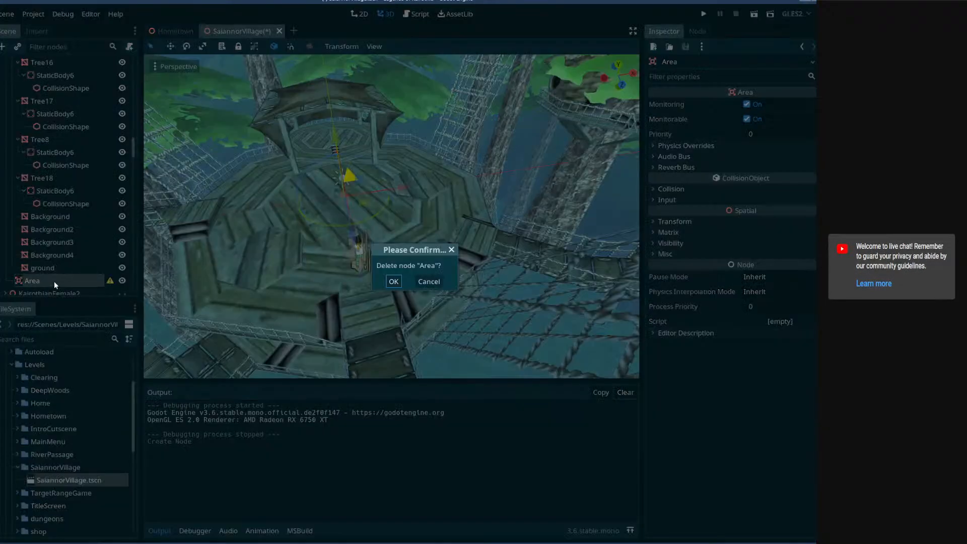
pyautogui.click(393, 281)
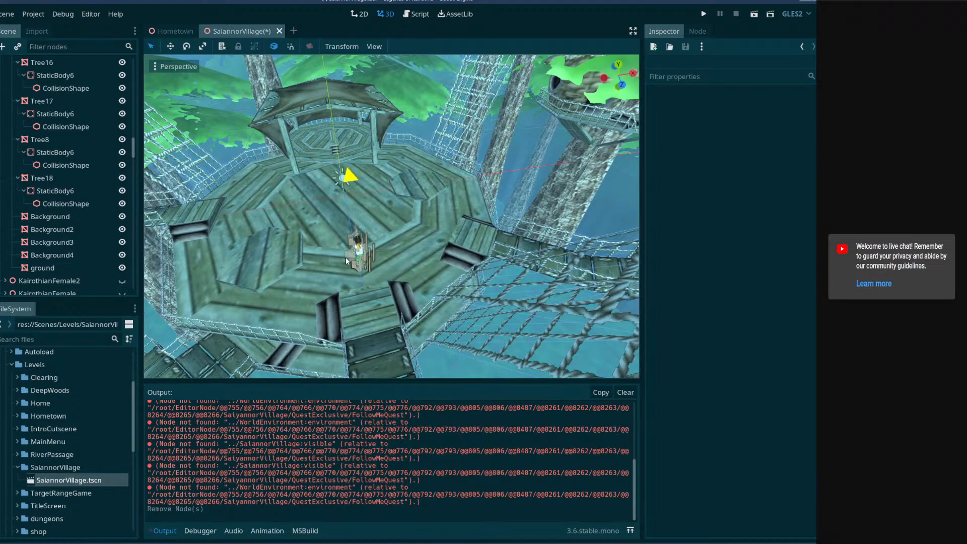
# - View the Kairothian's walkway from above and select CollisionShape2 there to check its properties
pyautogui.moveTo(345, 257); pyautogui.dragTo(346, 257, button='right')
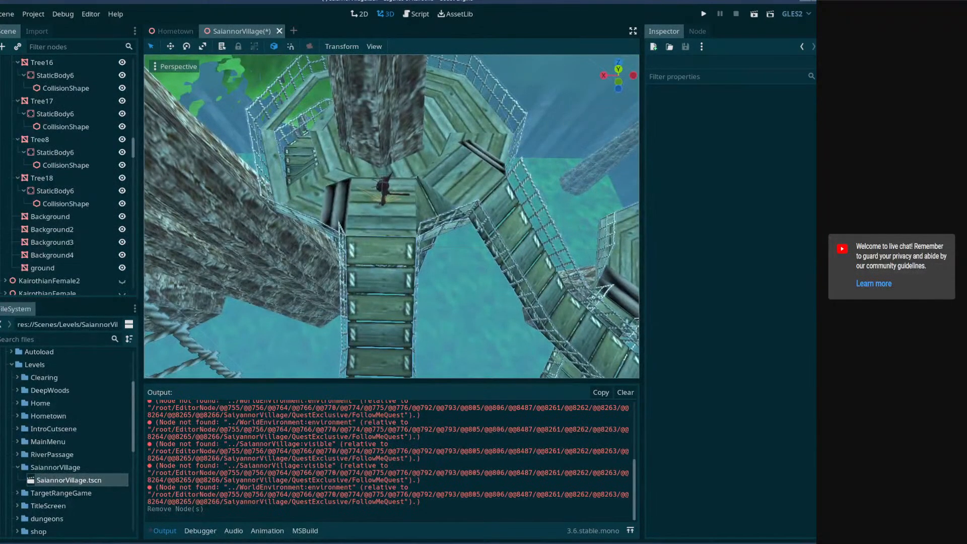
pyautogui.click(386, 230)
pyautogui.click(382, 230)
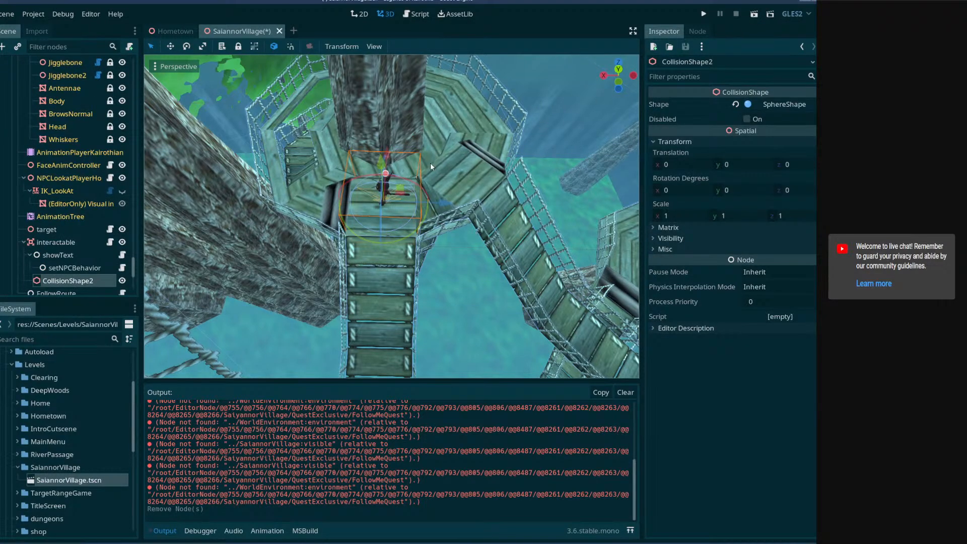
# - Expand EntranceController and examine MainEntrance's script variables along with its playerPosition and cameraPosition child nodes
pyautogui.moveTo(133, 267); pyautogui.dragTo(140, 56)
pyautogui.click(68, 114)
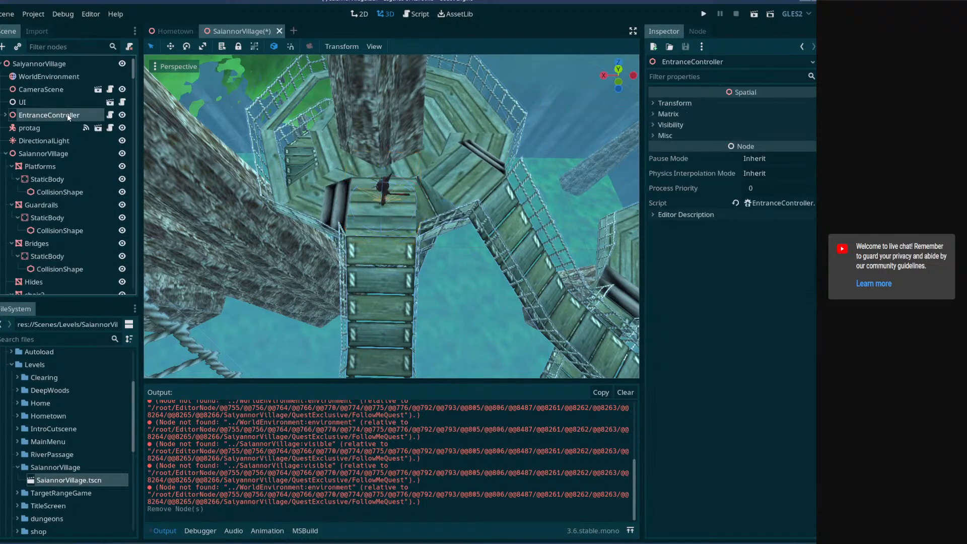
pyautogui.click(5, 115)
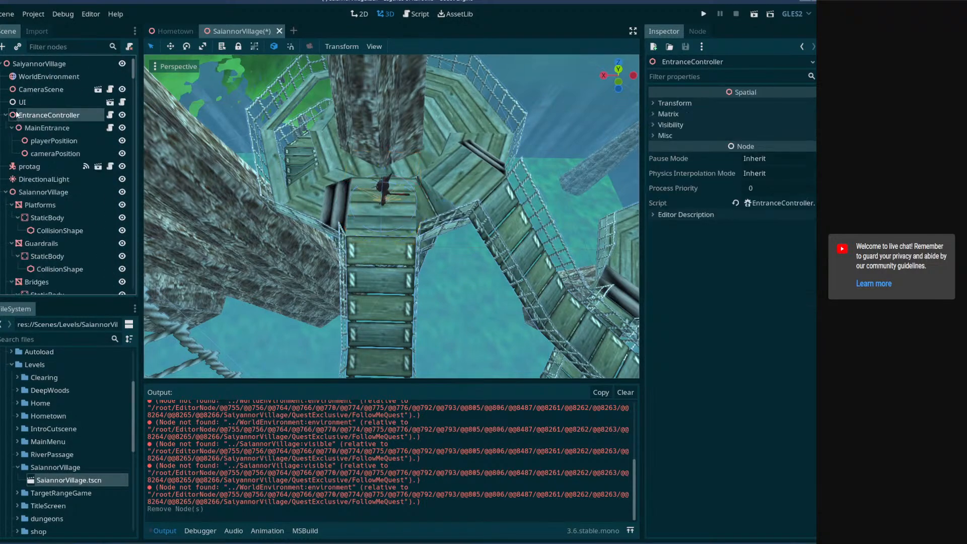
pyautogui.click(39, 129)
pyautogui.click(44, 144)
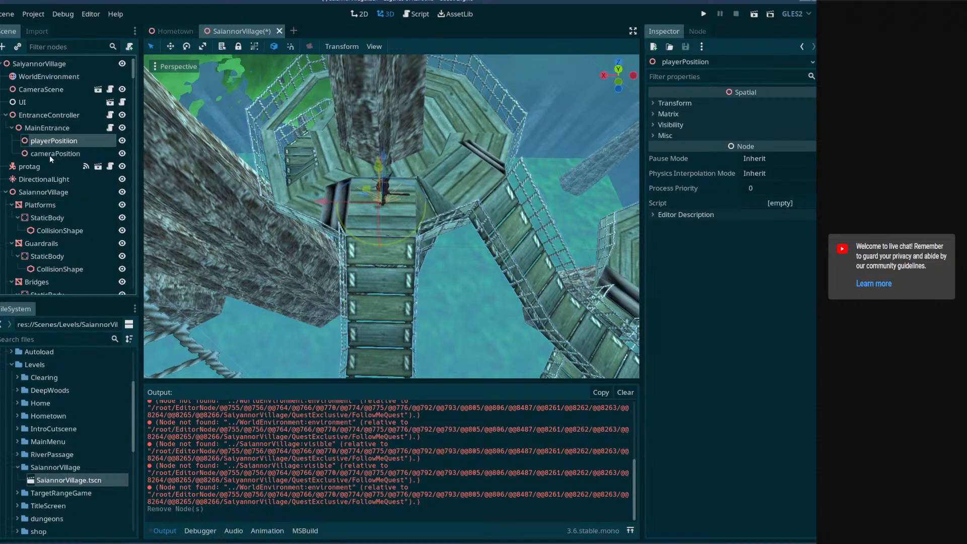
pyautogui.click(49, 155)
pyautogui.click(55, 129)
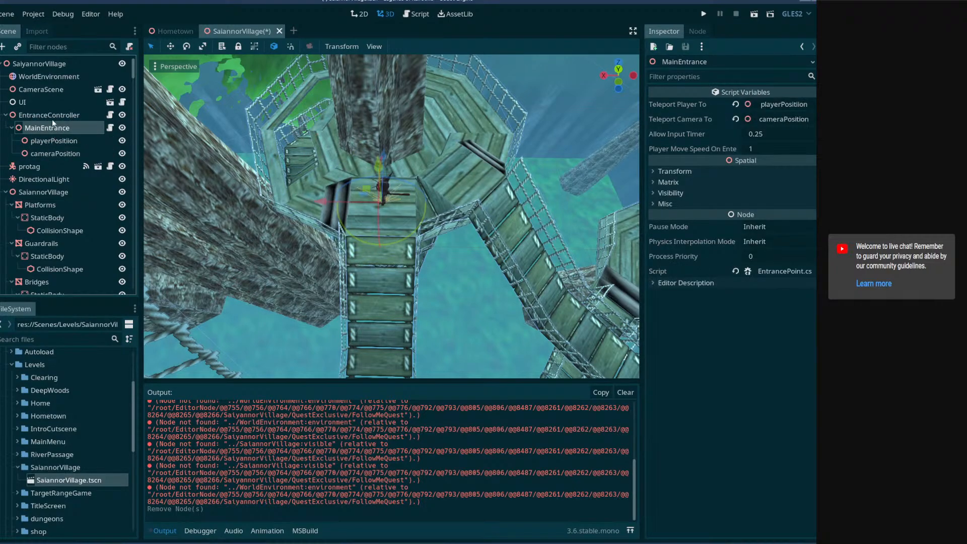
pyautogui.click(53, 116)
pyautogui.click(56, 128)
pyautogui.click(63, 143)
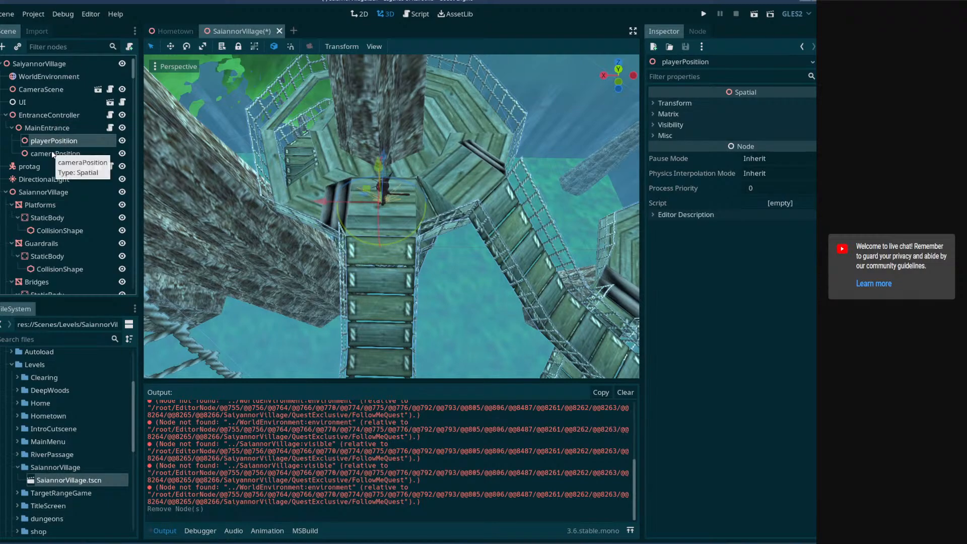
pyautogui.click(51, 150)
pyautogui.click(47, 139)
pyautogui.click(43, 124)
pyautogui.click(41, 117)
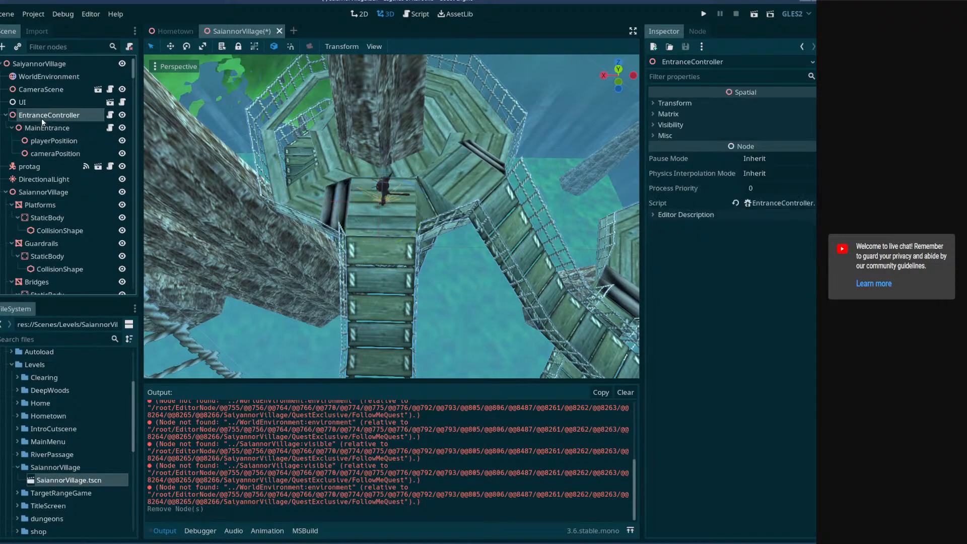
pyautogui.click(42, 151)
pyautogui.click(42, 140)
pyautogui.click(43, 127)
pyautogui.click(41, 115)
pyautogui.click(39, 128)
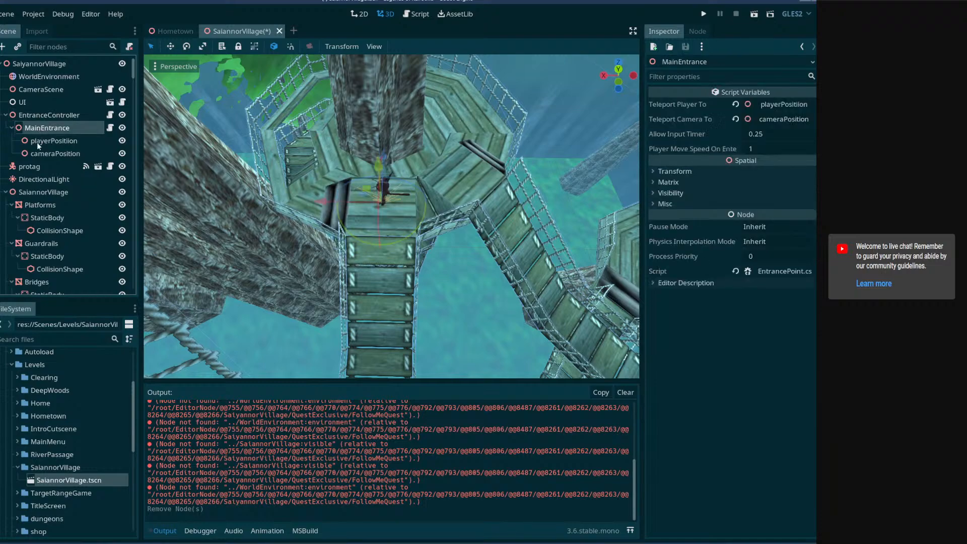
pyautogui.click(41, 154)
pyautogui.click(40, 141)
pyautogui.click(41, 128)
pyautogui.click(40, 117)
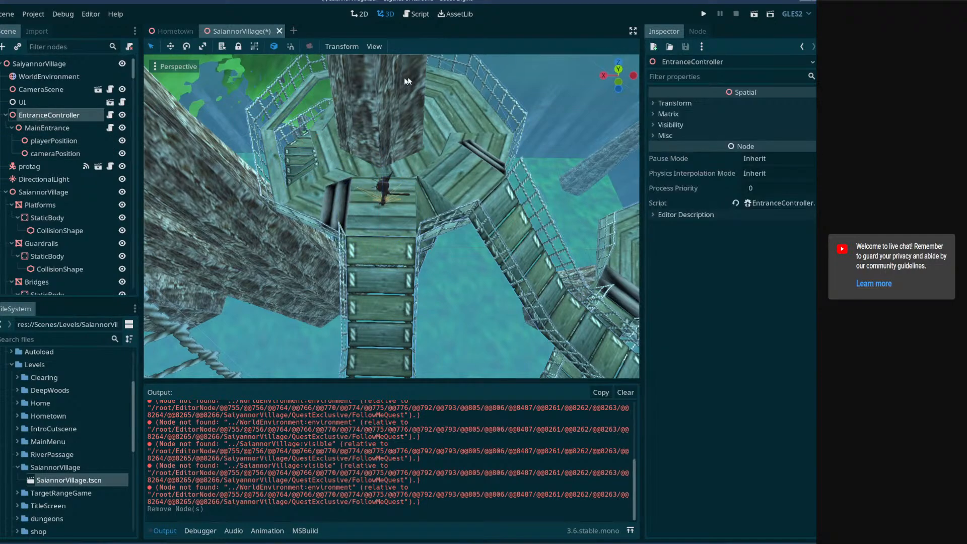
pyautogui.click(95, 129)
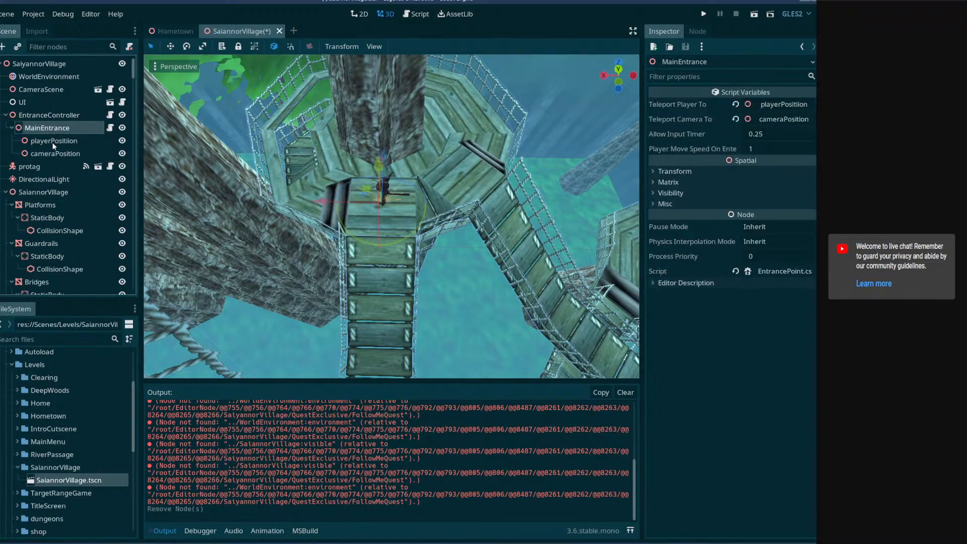
# - Examine the playerPosition and cameraPosition child nodes of MainEntrance in turn
pyautogui.click(66, 141)
pyautogui.click(55, 153)
pyautogui.click(54, 141)
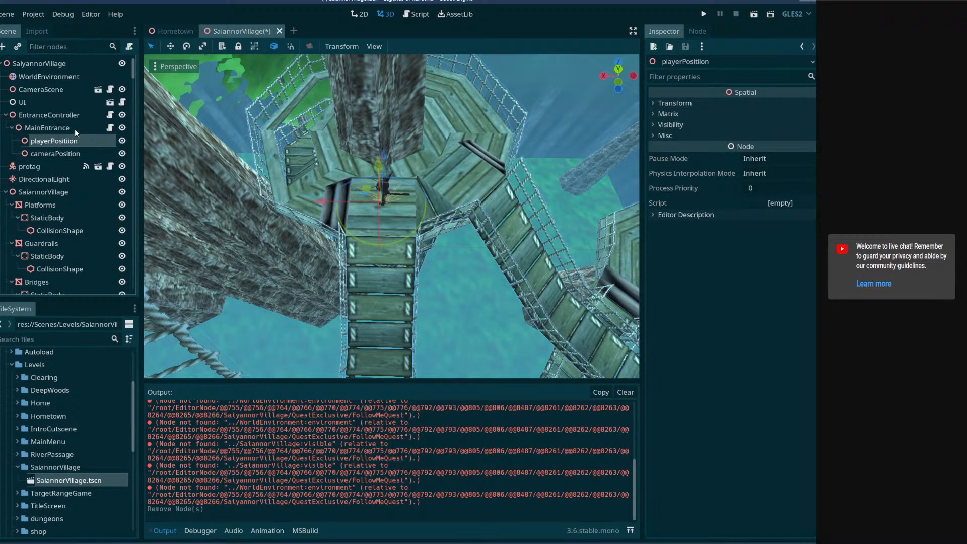
pyautogui.scroll(-6, 68, 126)
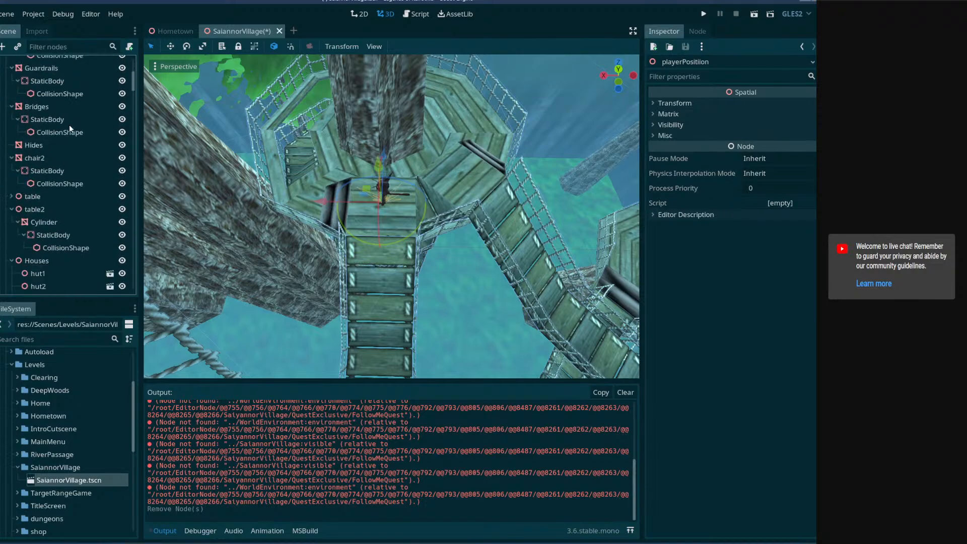
pyautogui.scroll(6, 72, 127)
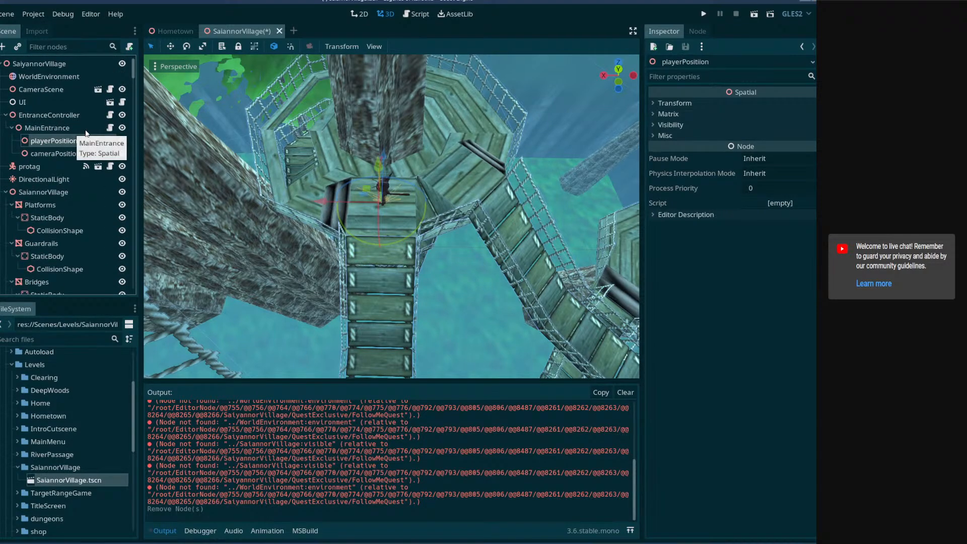
# - Run the SaiannorVillage scene to check the player's spawn area, close the game and dismiss the Load Errors dialog
pyautogui.click(754, 14)
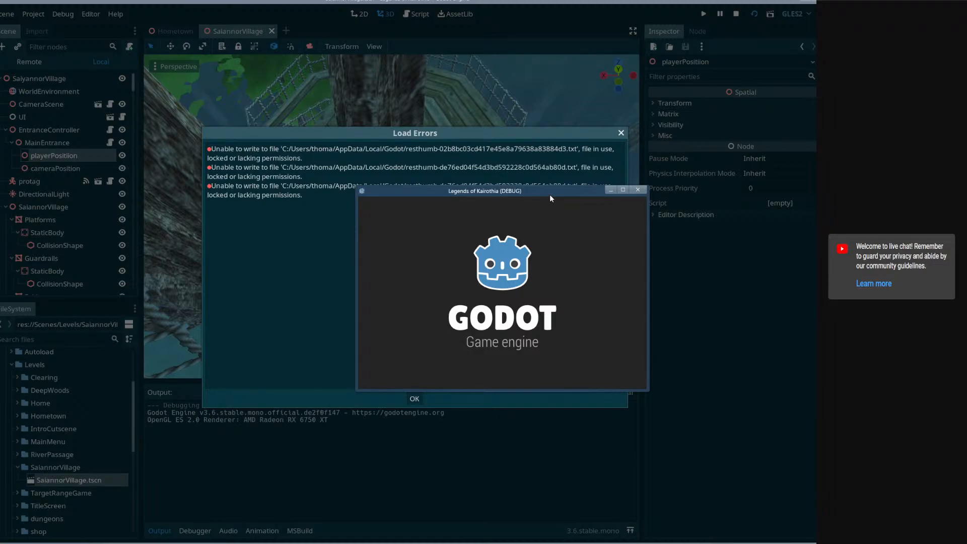
pyautogui.press('w')
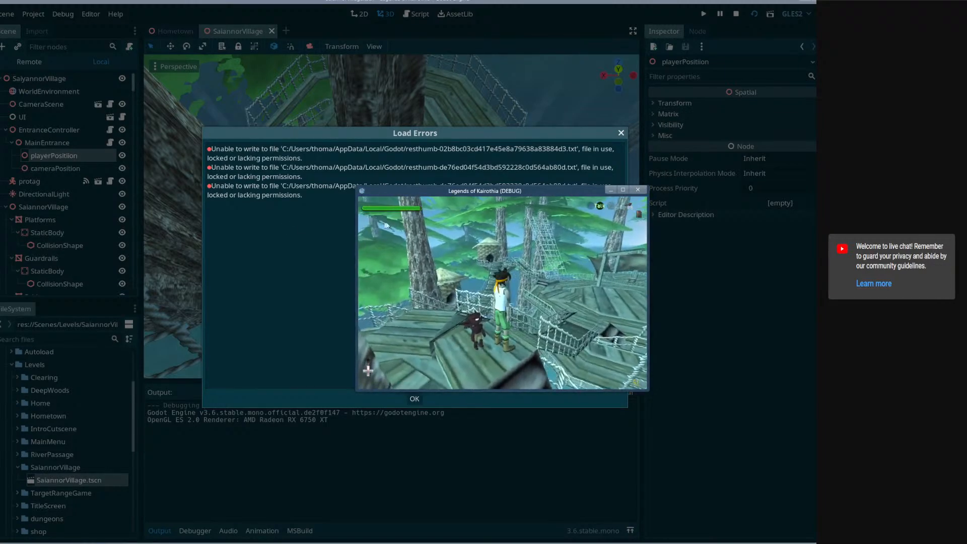
pyautogui.moveTo(570, 191); pyautogui.dragTo(384, 66)
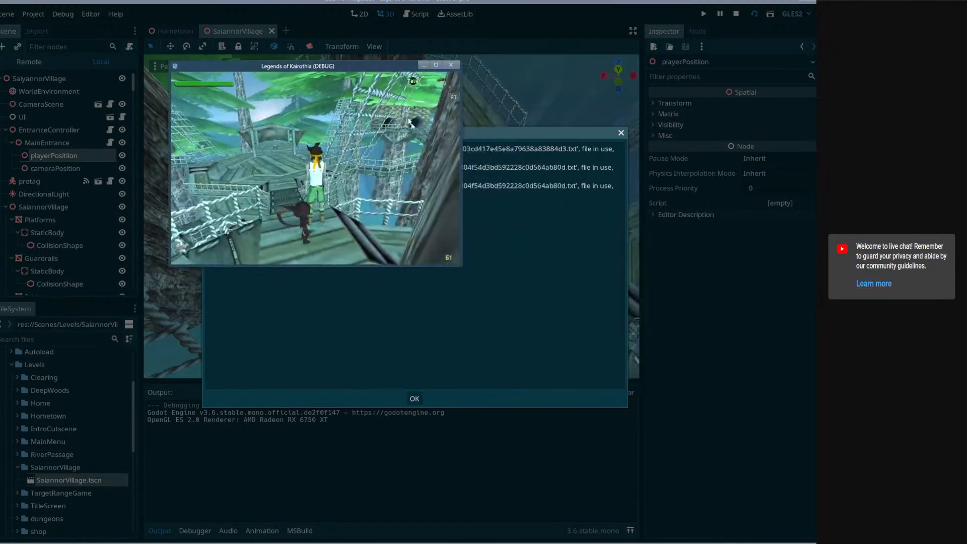
pyautogui.click(452, 64)
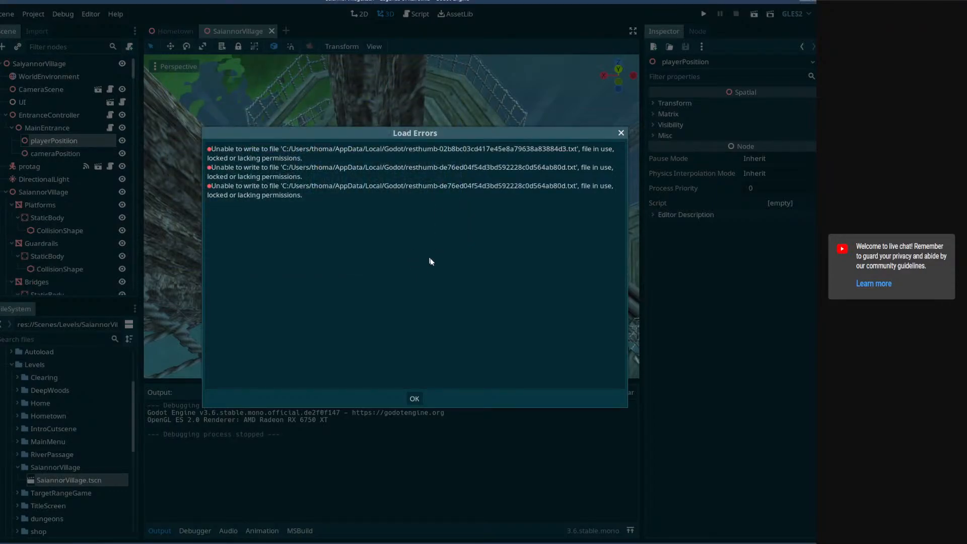
pyautogui.click(417, 398)
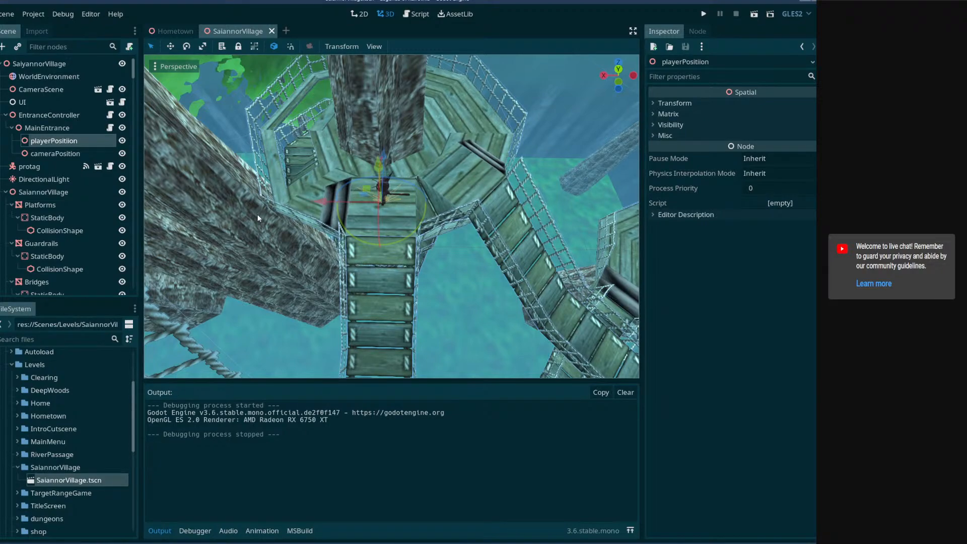
# - Review EntranceController and the script variables of its MainEntrance child
pyautogui.click(46, 119)
pyautogui.click(44, 128)
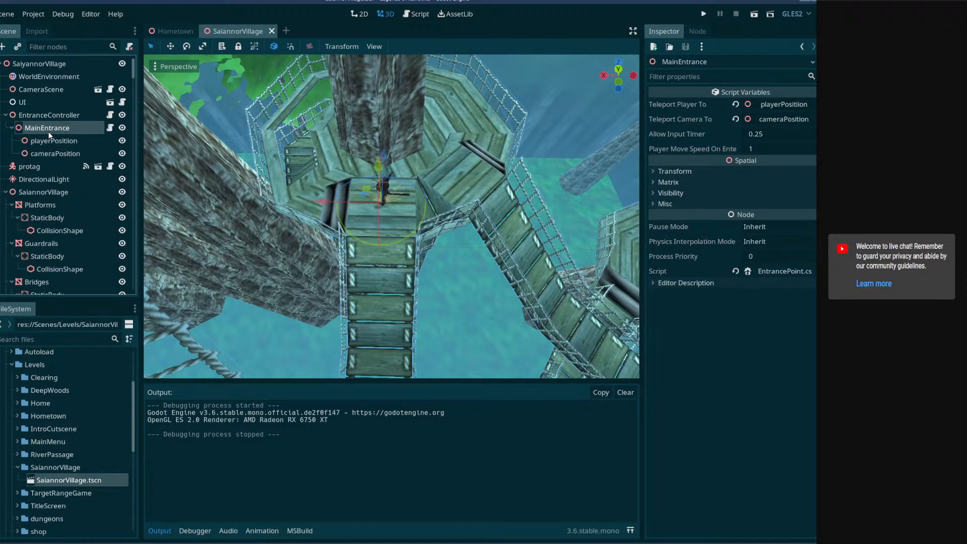
pyautogui.click(45, 117)
pyautogui.click(51, 130)
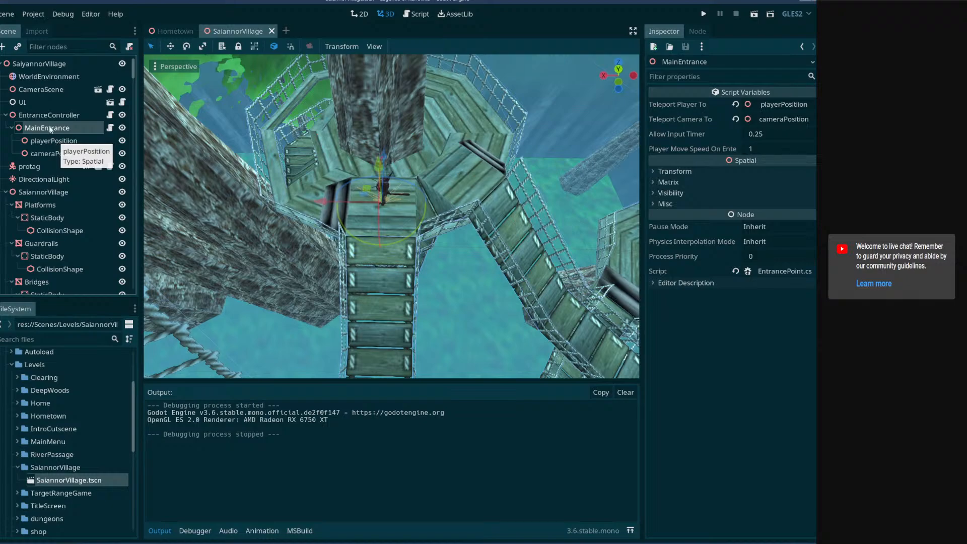
# - Collapse the expanded child branches under the SaiannorVillage node, from Platforms through additionalGeometry
pyautogui.scroll(-2, 41, 184)
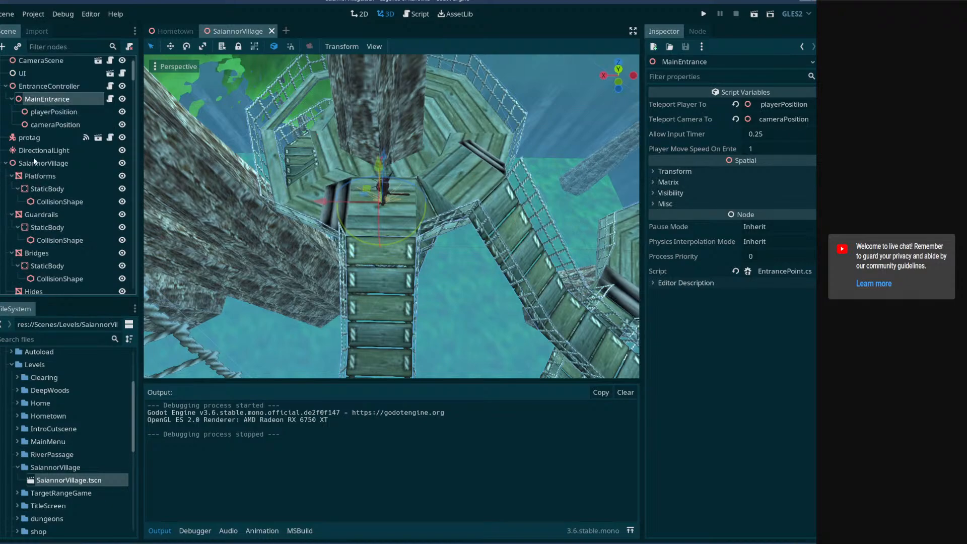
pyautogui.click(12, 175)
pyautogui.click(11, 189)
pyautogui.click(11, 201)
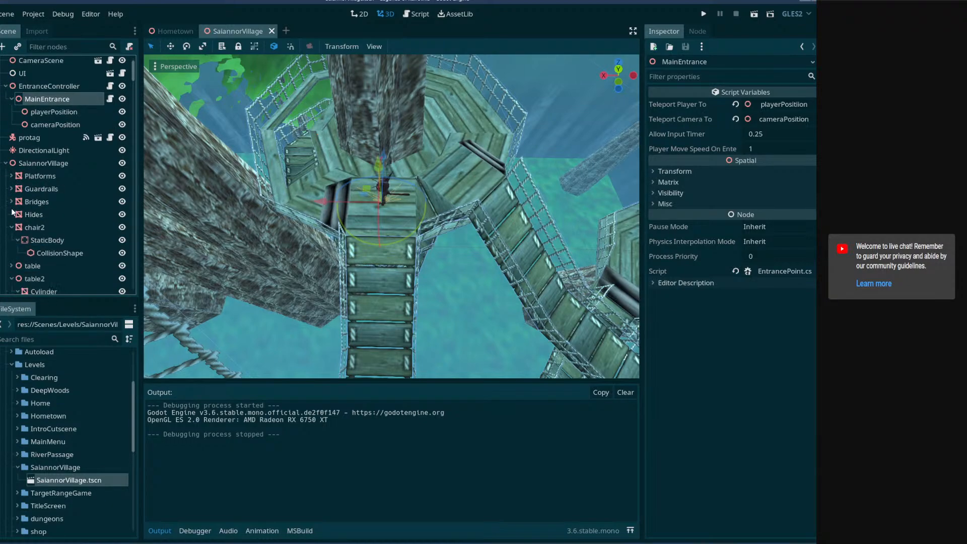
pyautogui.click(11, 253)
pyautogui.click(12, 265)
pyautogui.scroll(-2, 13, 270)
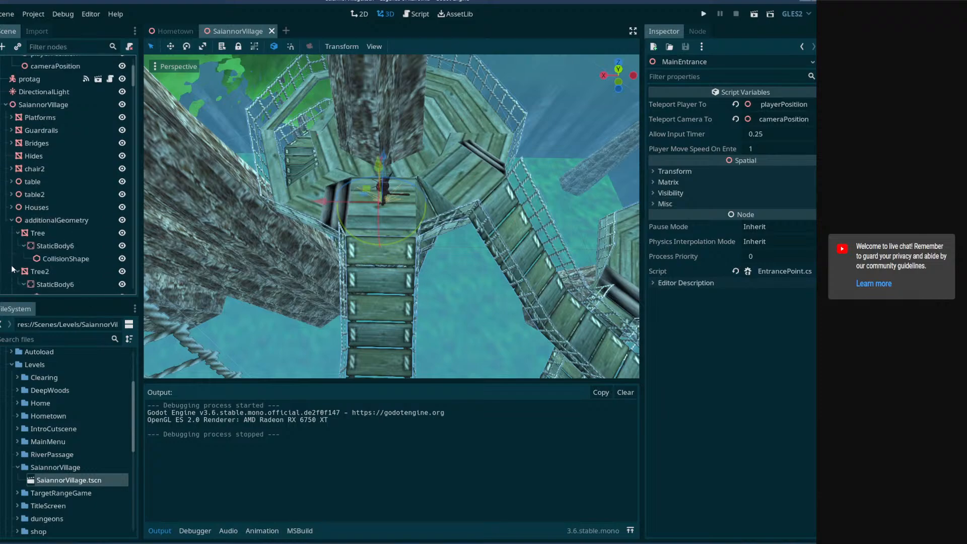
pyautogui.click(11, 221)
pyautogui.scroll(2, 8, 233)
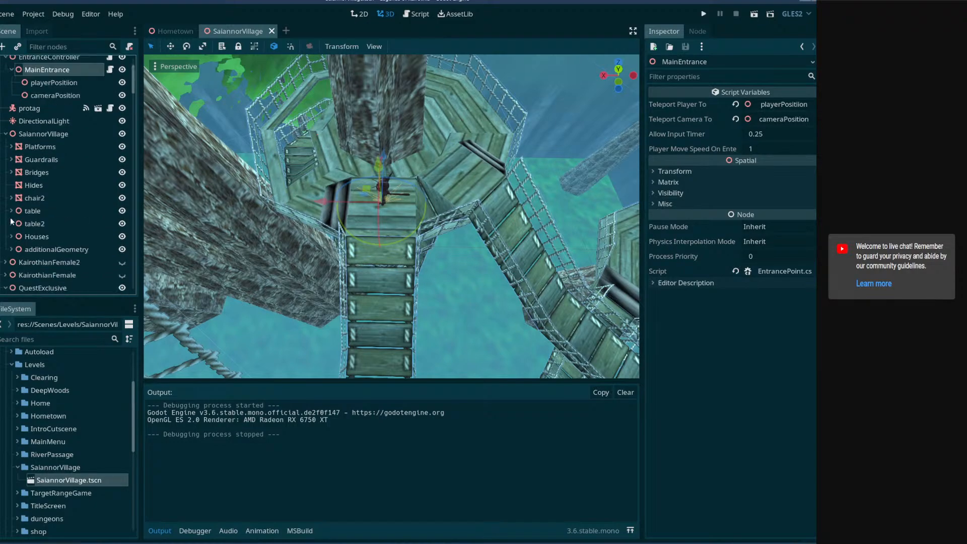
# - Select the hidden KairothianFemale2 and KairothianFemale nodes in turn to check their properties
pyautogui.scroll(-3, 15, 202)
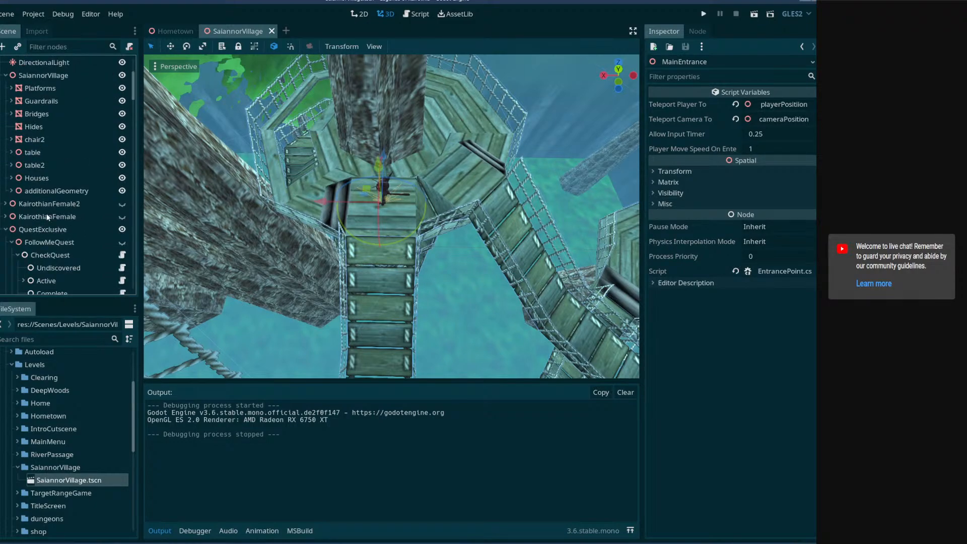
pyautogui.click(48, 204)
pyautogui.click(48, 217)
pyautogui.scroll(3, 60, 207)
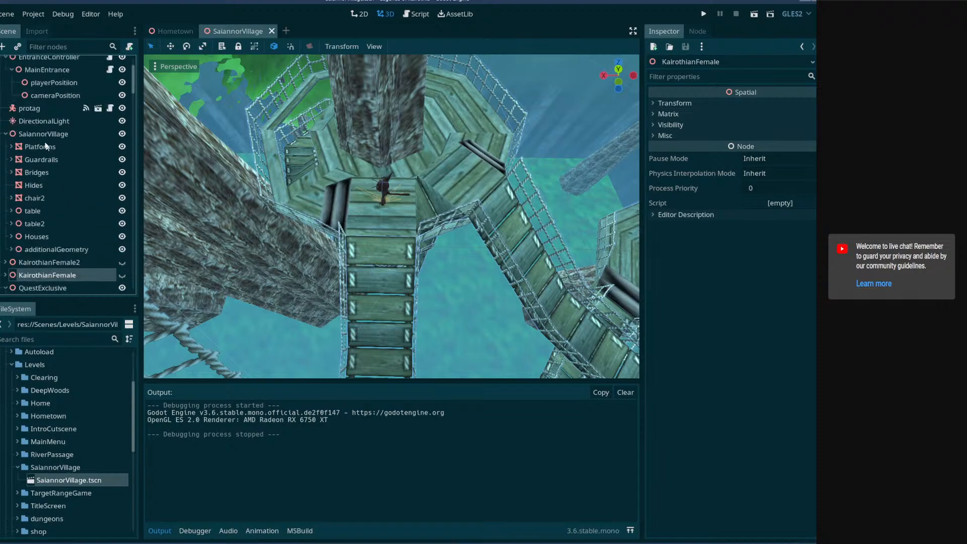
# - Add an Area node as a child of the SaiannorVillage node and name it ToDeepWoods
pyautogui.rightClick(43, 132)
pyautogui.click(58, 144)
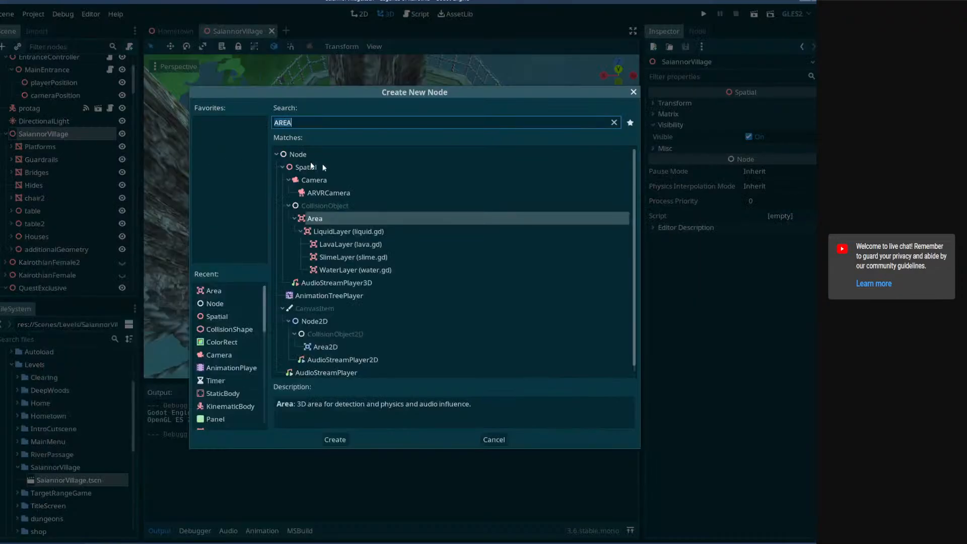
pyautogui.doubleClick(326, 219)
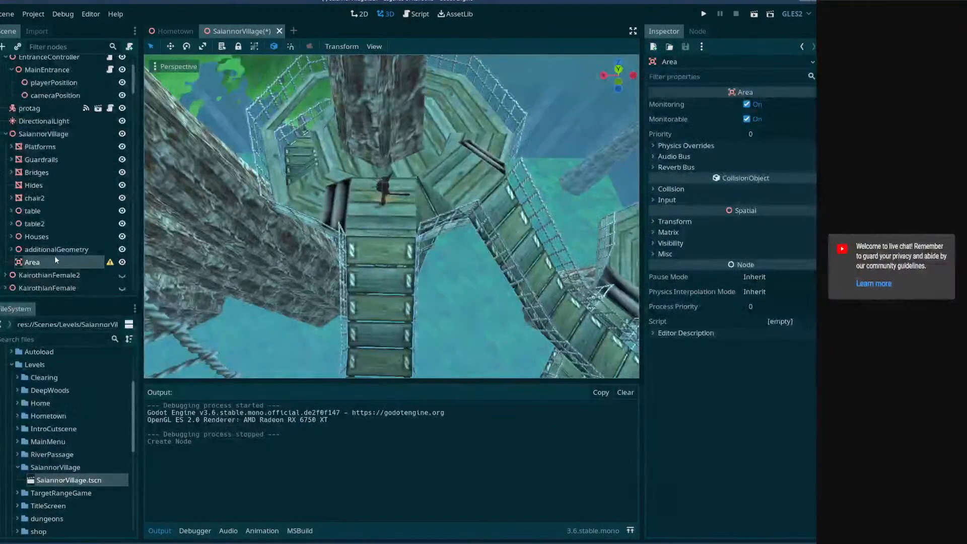
pyautogui.moveTo(49, 262)
pyautogui.mouseDown()
pyautogui.moveTo(50, 234)
pyautogui.moveTo(49, 270)
pyautogui.moveTo(43, 264)
pyautogui.mouseUp()
pyautogui.doubleClick(43, 263)
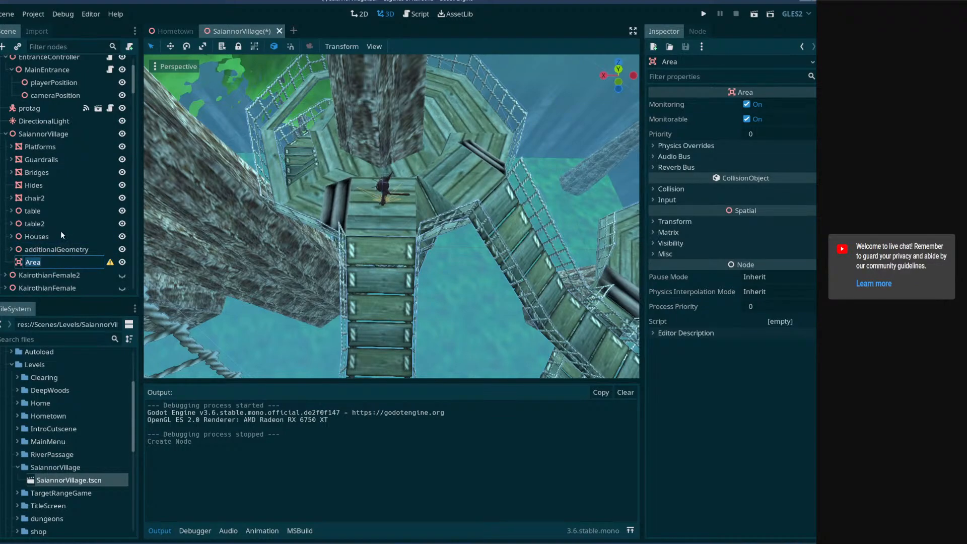
pyautogui.press('BackSpace')
pyautogui.write('ToDeepT')
pyautogui.press('BackSpace')
pyautogui.write('Woods')
pyautogui.press('Return')
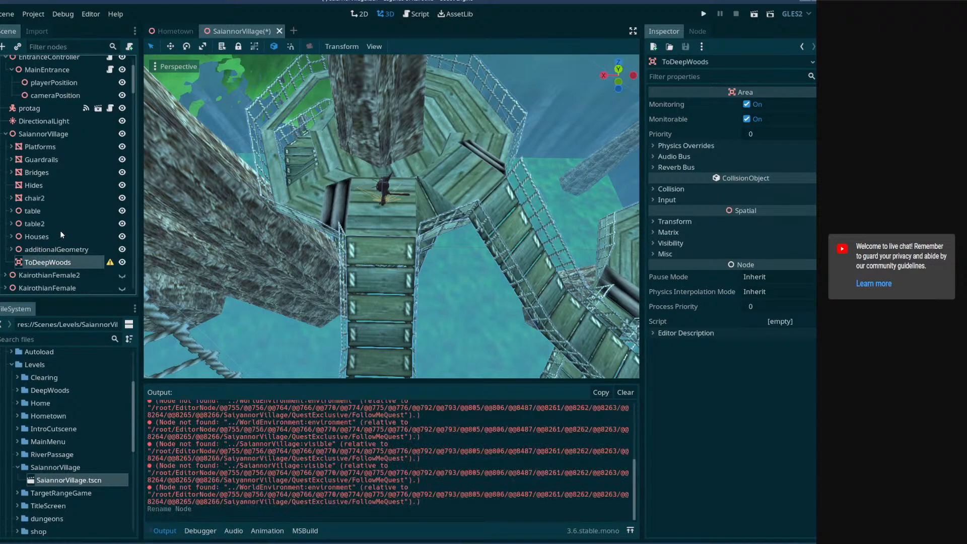
# - Enlarge the output log to read its node path errors and inspect the FollowMeQuest node they refer to
pyautogui.scroll(5, 382, 428)
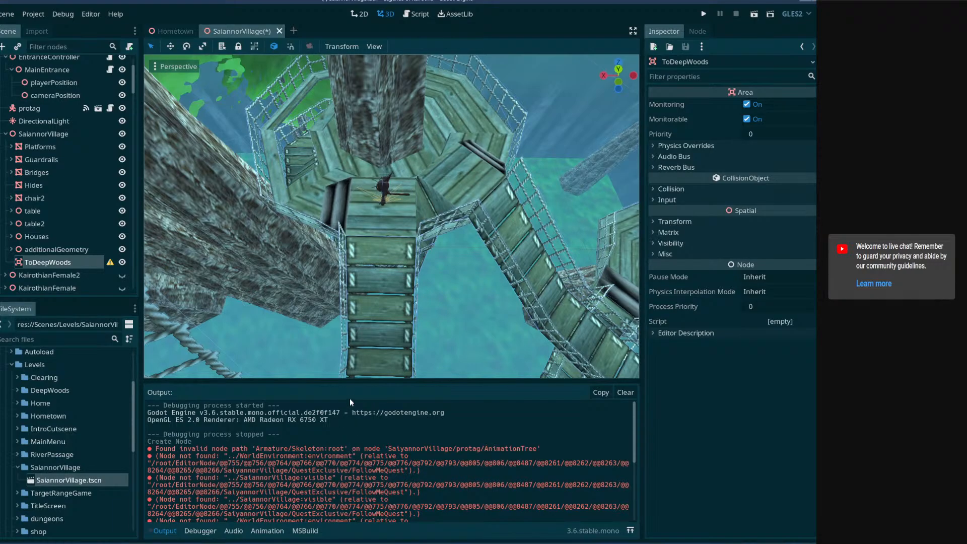
pyautogui.moveTo(357, 381); pyautogui.dragTo(352, 314)
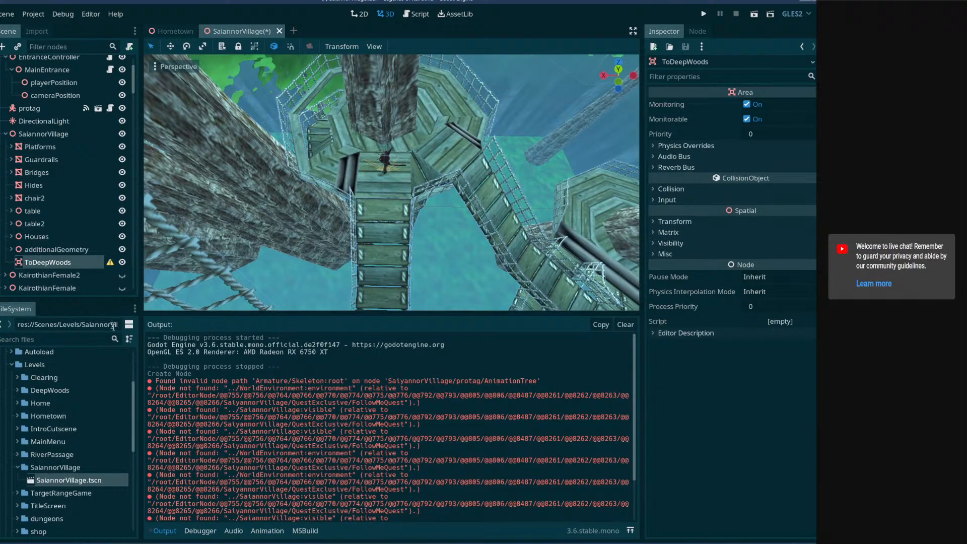
pyautogui.scroll(-5, 81, 255)
pyautogui.scroll(3, 80, 242)
pyautogui.scroll(-5, 74, 231)
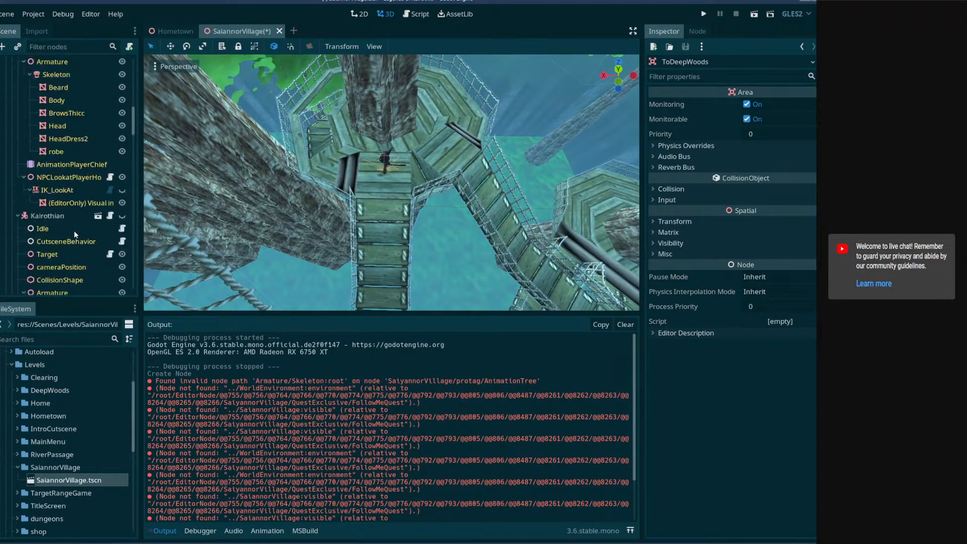
pyautogui.scroll(-5, 129, 131)
pyautogui.scroll(-10, 41, 223)
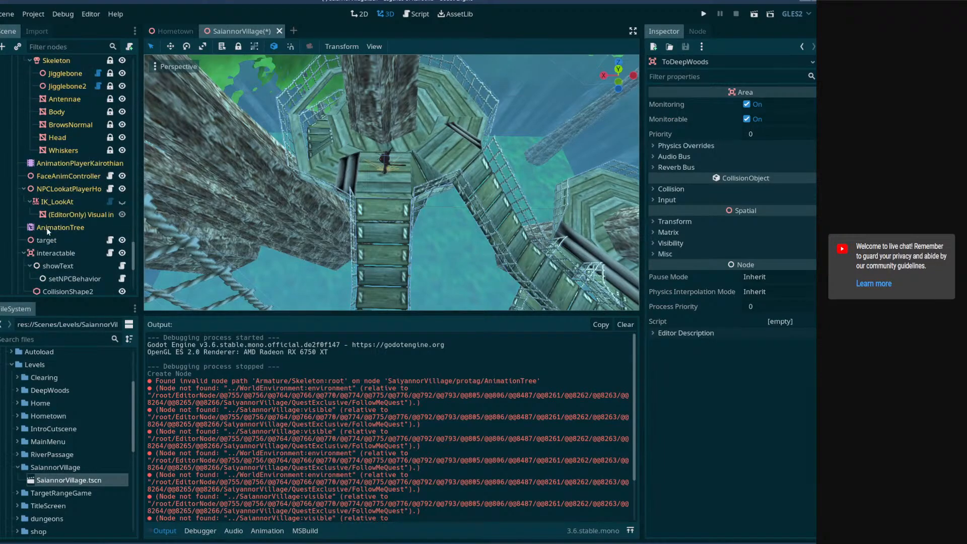
pyautogui.scroll(8, 50, 230)
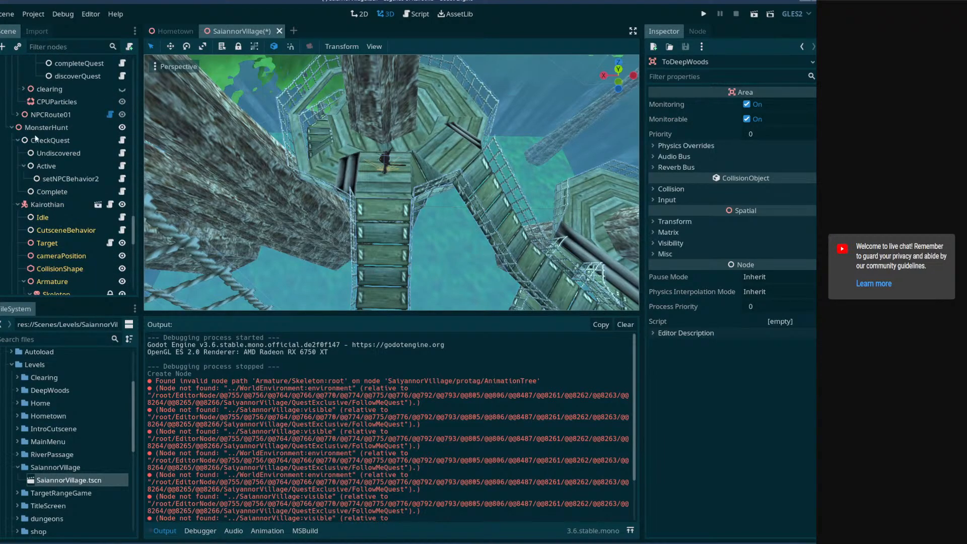
pyautogui.scroll(10, 55, 201)
pyautogui.scroll(10, 53, 182)
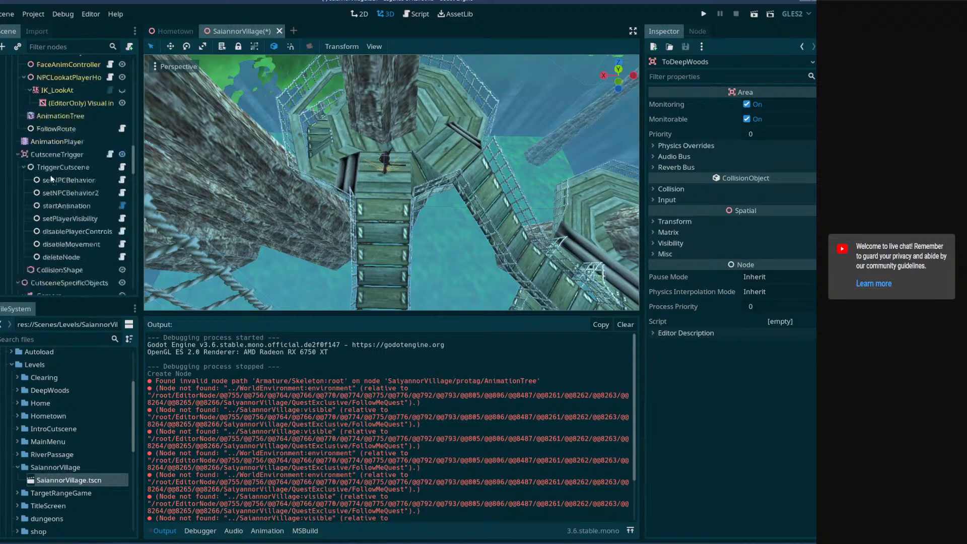
pyautogui.scroll(5, 53, 195)
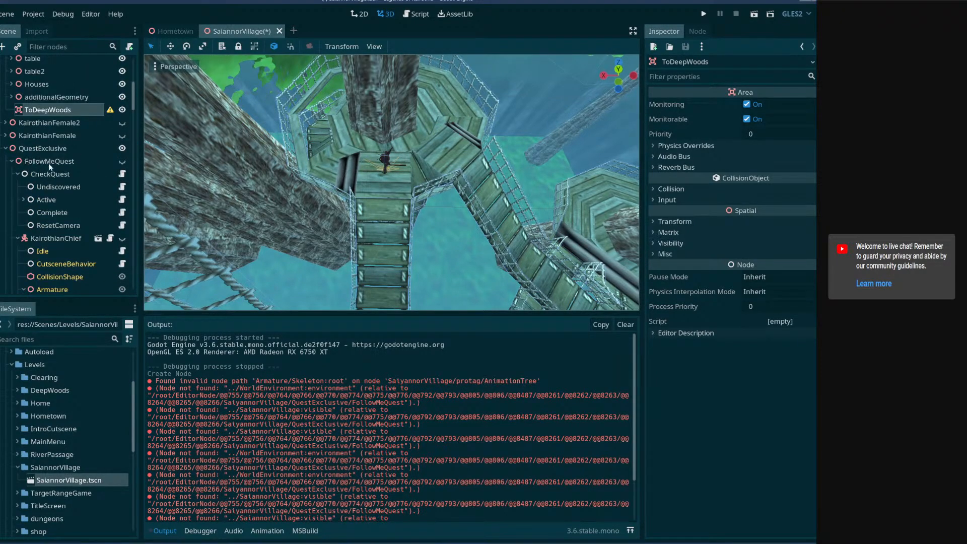
pyautogui.click(48, 161)
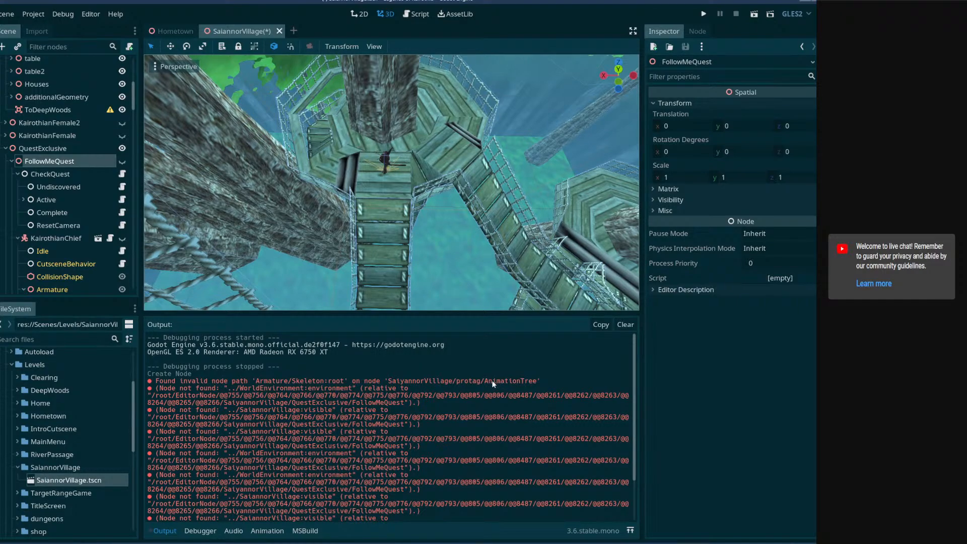
# - Select AnimationPlayerKairothian on MonsterHunt's Kairothian and load its RESET animation after viewing 01-TPose
pyautogui.moveTo(133, 107); pyautogui.dragTo(139, 241)
pyautogui.scroll(-4, 73, 174)
pyautogui.scroll(-5, 72, 180)
pyautogui.click(60, 163)
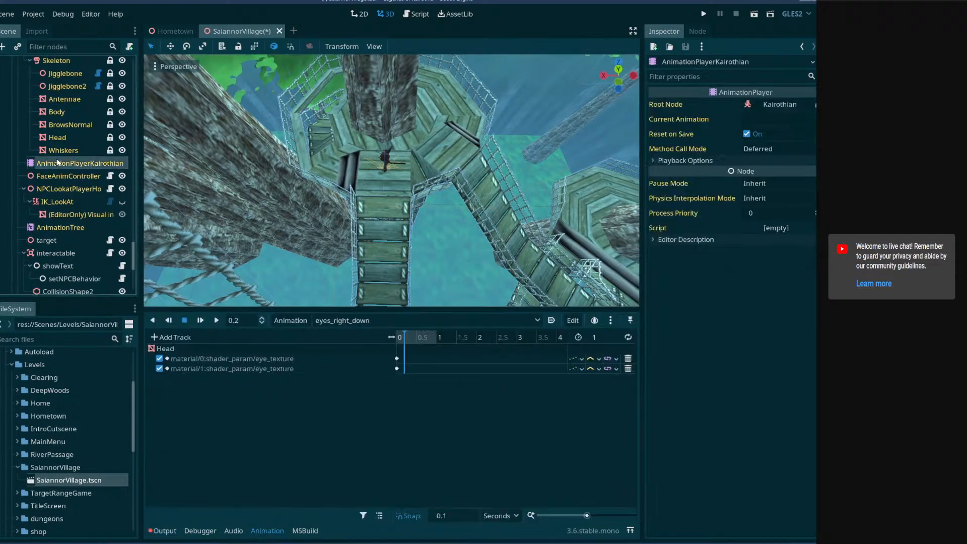
pyautogui.click(383, 322)
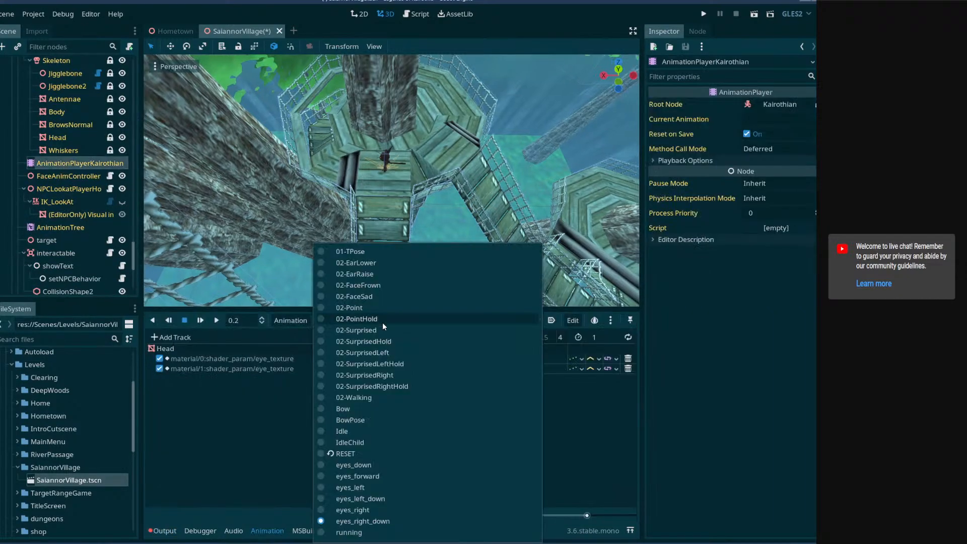
pyautogui.click(358, 265)
pyautogui.scroll(-5, 377, 364)
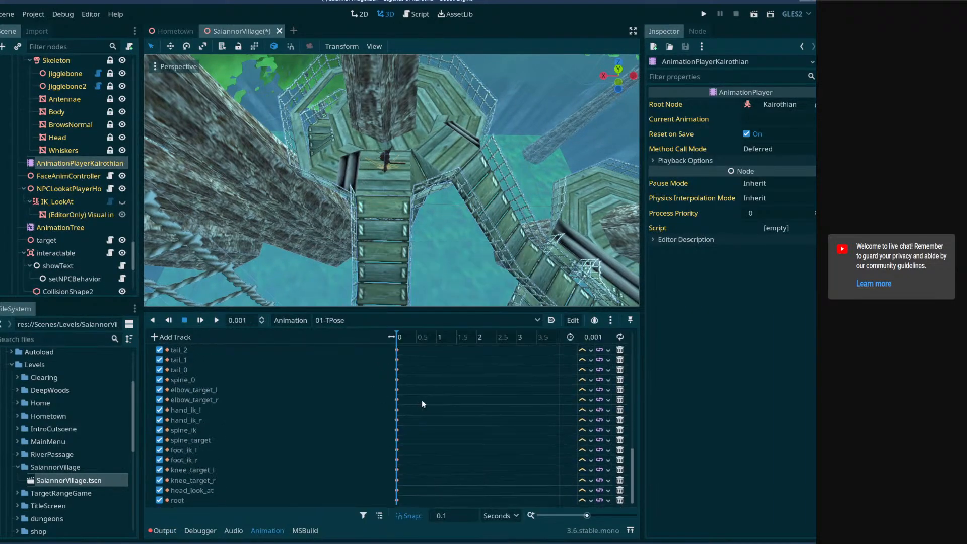
pyautogui.click(390, 321)
pyautogui.click(349, 453)
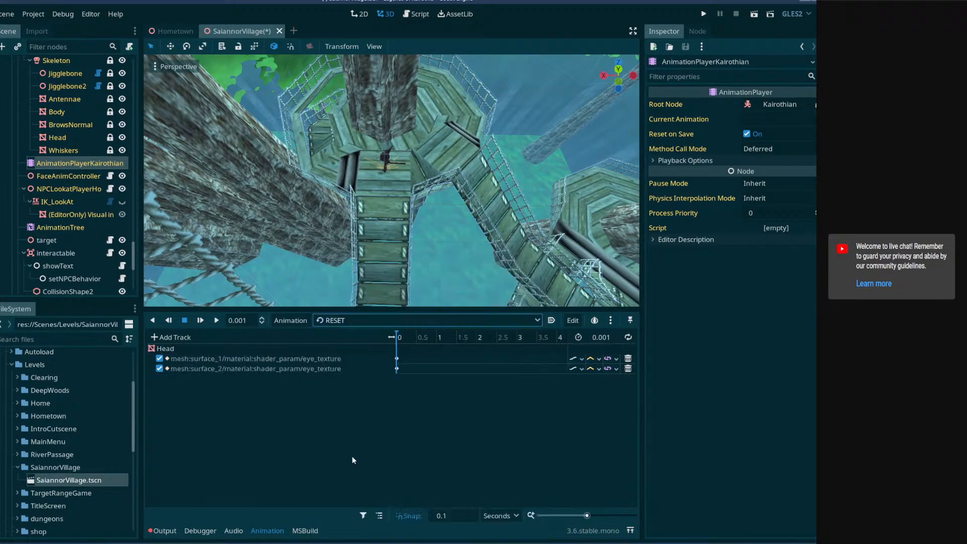
# - Set the path of RESET's surface_1 eye texture track to Armature/Skeleton/Head:material/0:shader_param/eye_texture
pyautogui.doubleClick(301, 359)
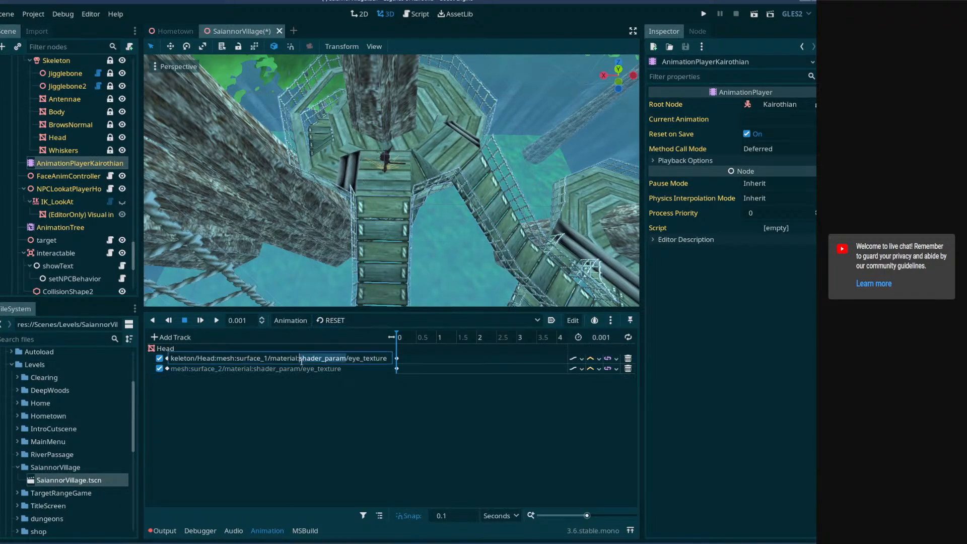
pyautogui.hotkey('ctrl', 'a')
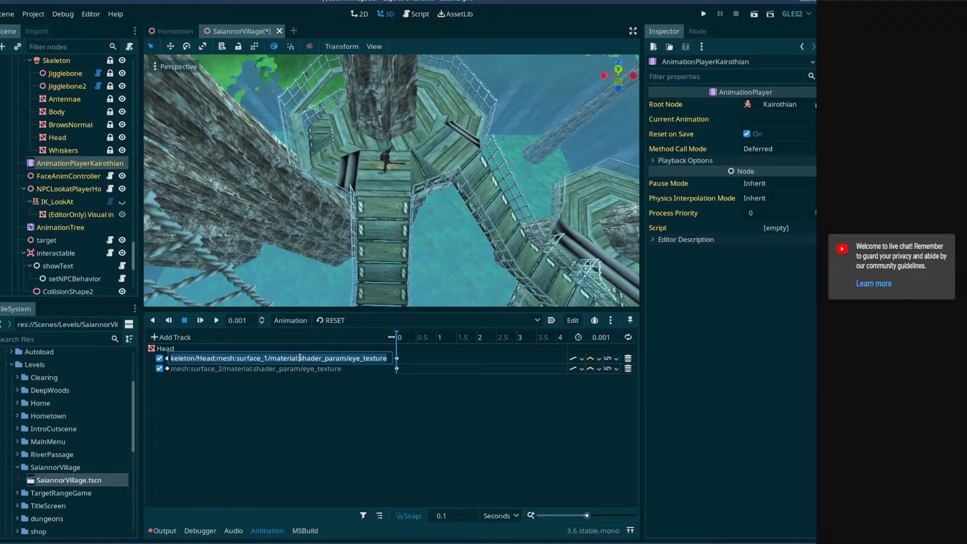
pyautogui.write('Armature/Skeleton/Head:material/0:shader_param/eye_texture')
# - Set RESET's surface_2 eye texture track path to Armature/Skeleton/Head:material/1:shader_param/eye_texture and save the scene
pyautogui.click(278, 370)
pyautogui.doubleClick(278, 369)
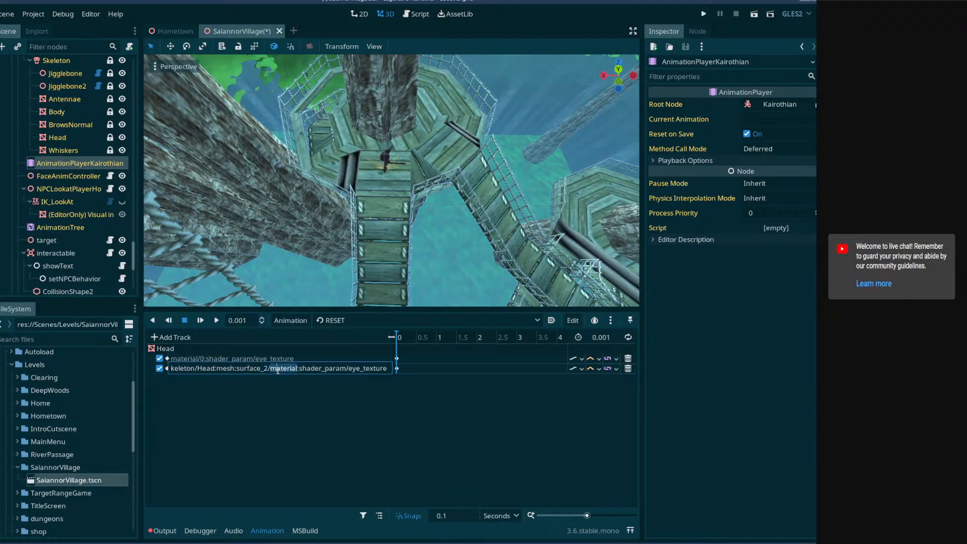
pyautogui.hotkey('ctrl', 'a')
pyautogui.write('Armature/Skeleton/Head:material/0:shader_param/eye_texture')
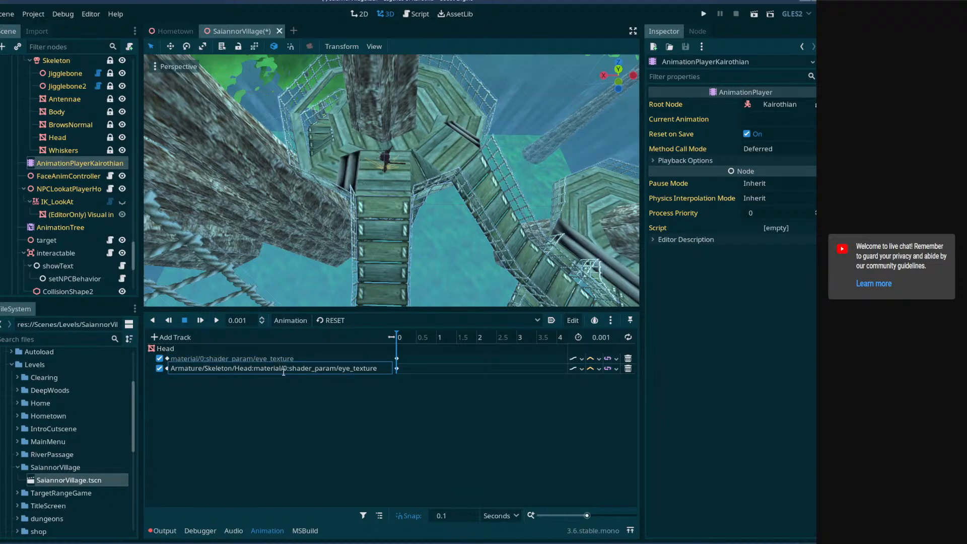
pyautogui.press('BackSpace')
pyautogui.write('1')
pyautogui.press('Return')
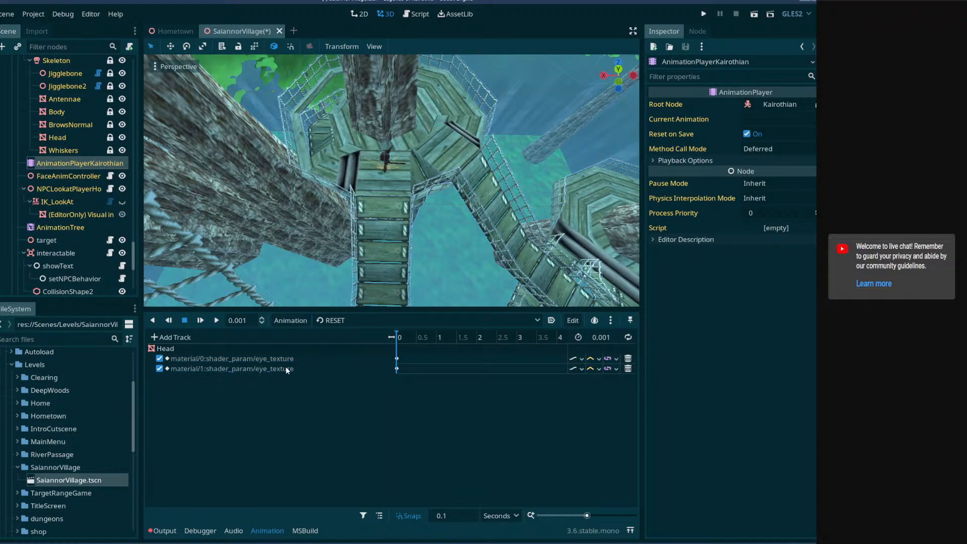
pyautogui.hotkey('ctrl', 's')
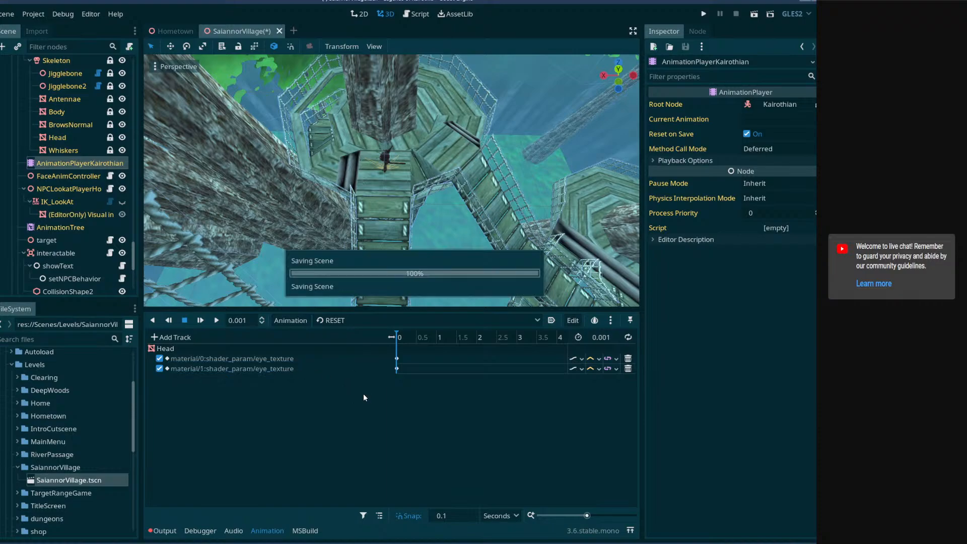
# - Look through AnimationPlayerKairothian's animation list and examine the nodes under MonsterHunt and FollowMeQuest in the scene tree
pyautogui.click(349, 318)
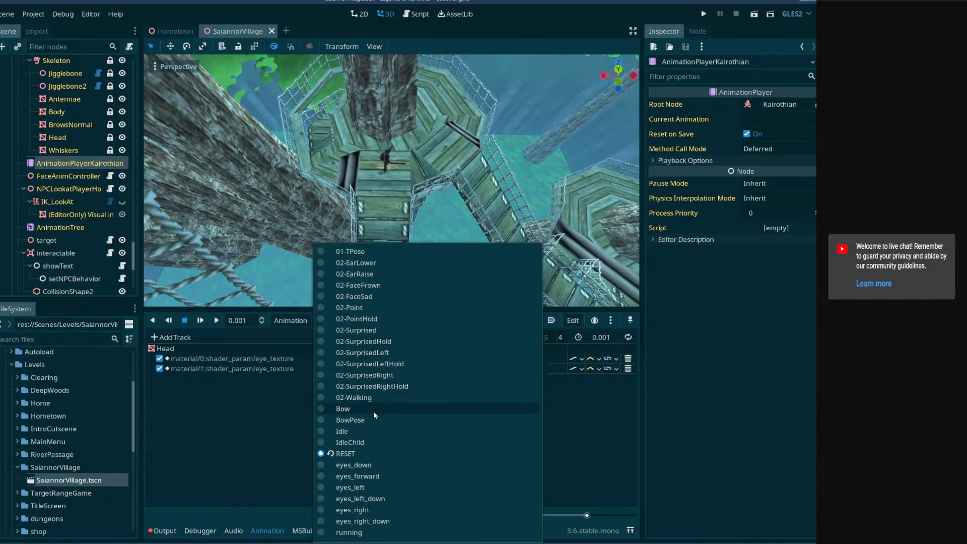
pyautogui.click(150, 317)
pyautogui.scroll(-3, 95, 193)
pyautogui.scroll(-3, 86, 228)
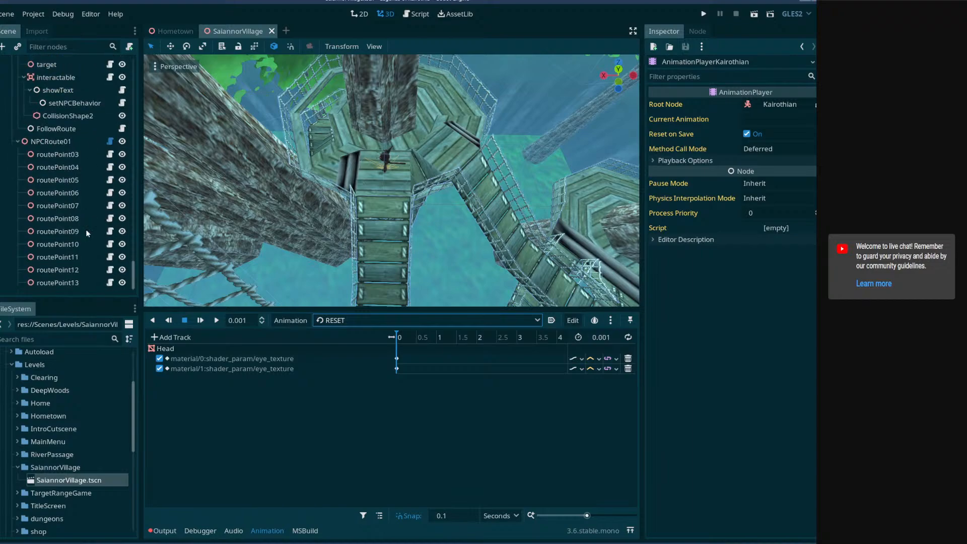
pyautogui.scroll(5, 83, 237)
pyautogui.scroll(-5, 78, 246)
pyautogui.scroll(2, 48, 225)
pyautogui.scroll(10, 47, 223)
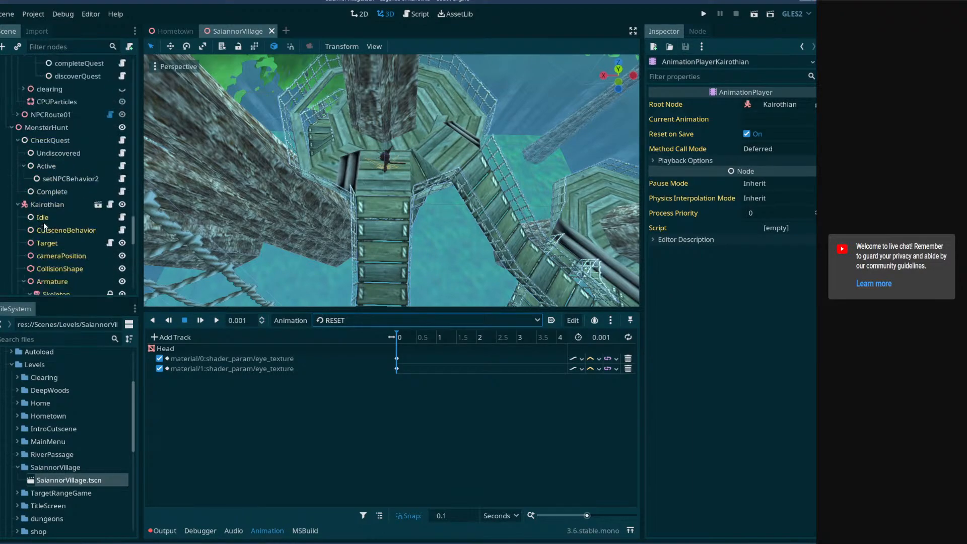
pyautogui.scroll(5, 44, 222)
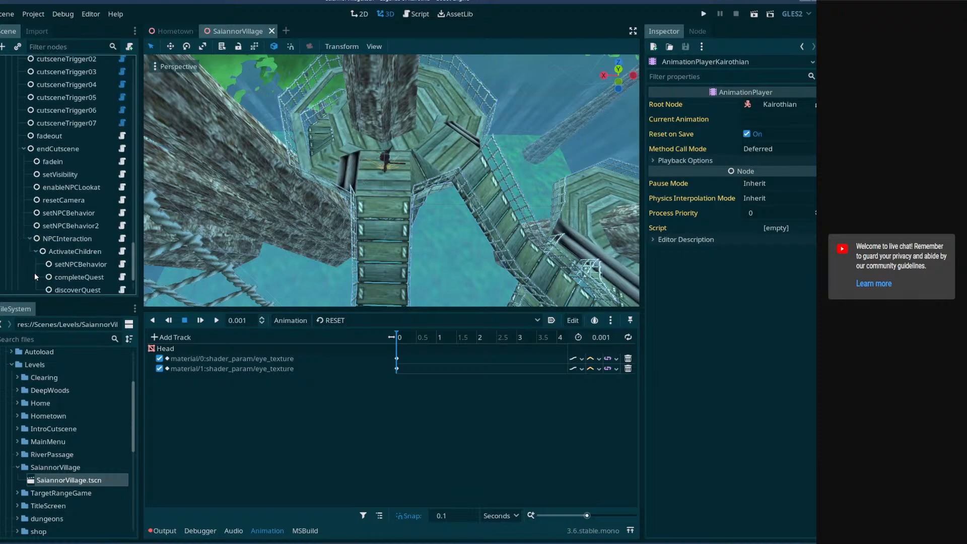
pyautogui.scroll(6, 50, 262)
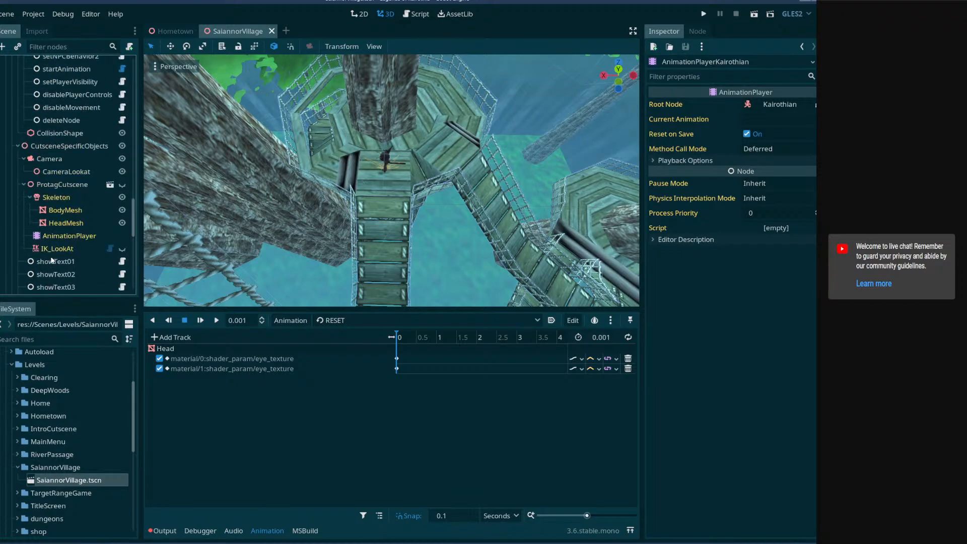
pyautogui.scroll(6, 58, 240)
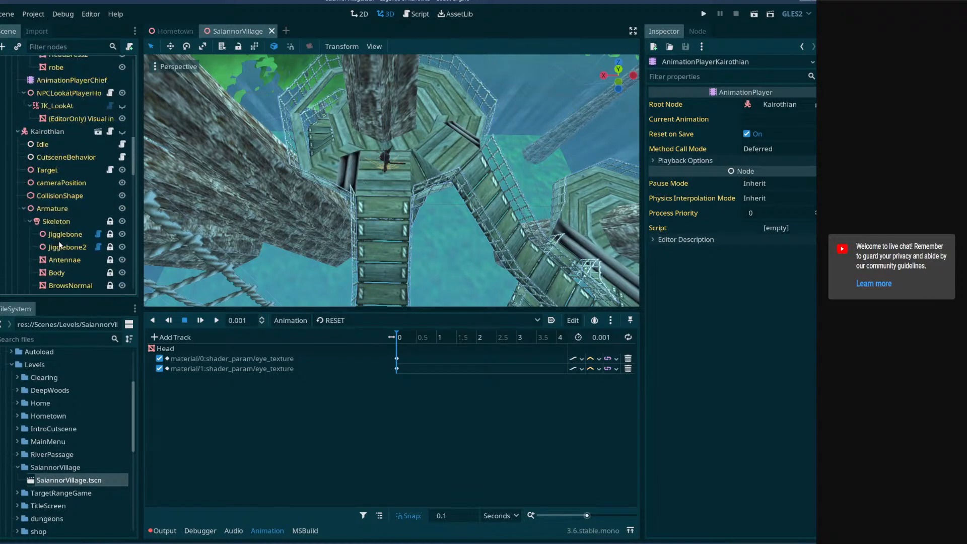
pyautogui.scroll(5, 59, 241)
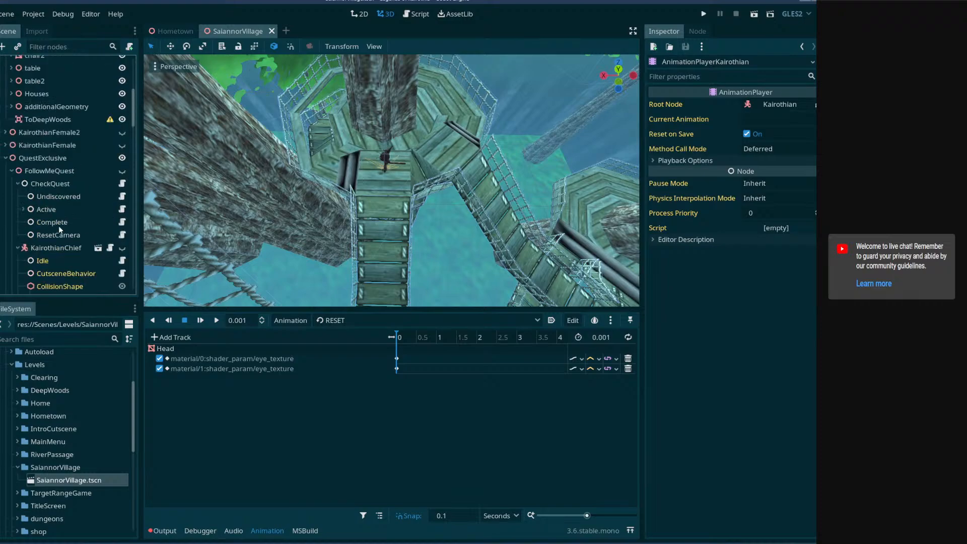
# - Collapse the FollowMeQuest branch, rename the MonsterHunt node to MonsterHuntQuest, and save the scene
pyautogui.click(11, 171)
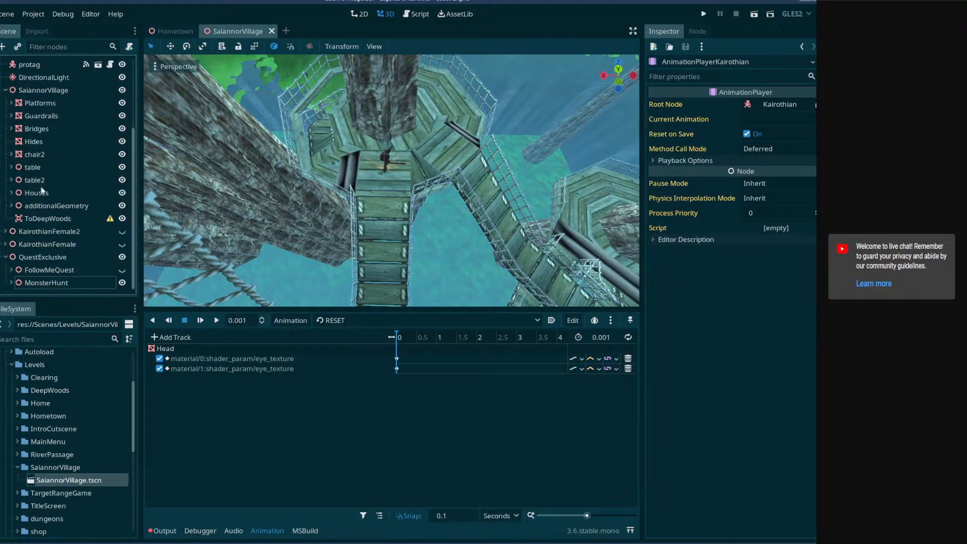
pyautogui.click(68, 282)
pyautogui.click(86, 281)
pyautogui.write('Quest')
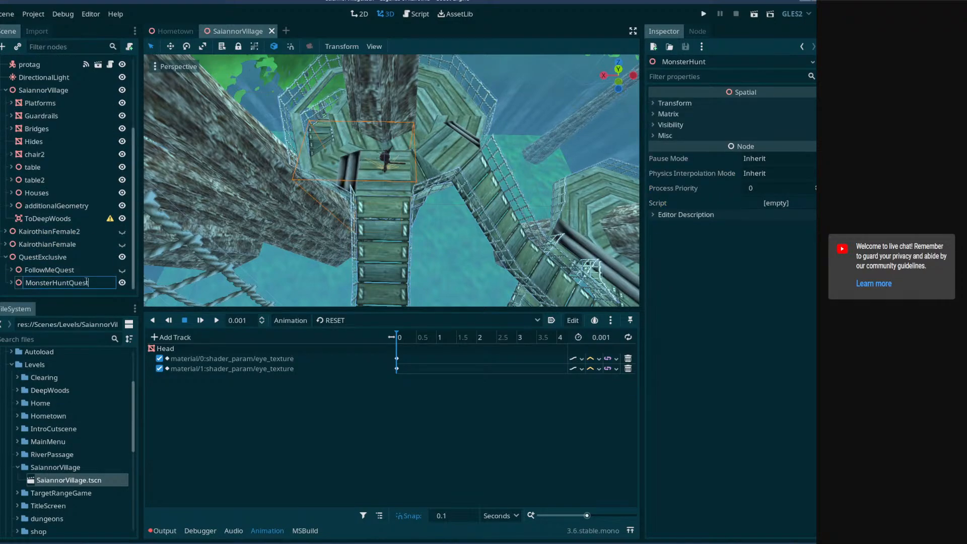
pyautogui.press('Return')
pyautogui.hotkey('ctrl', 's')
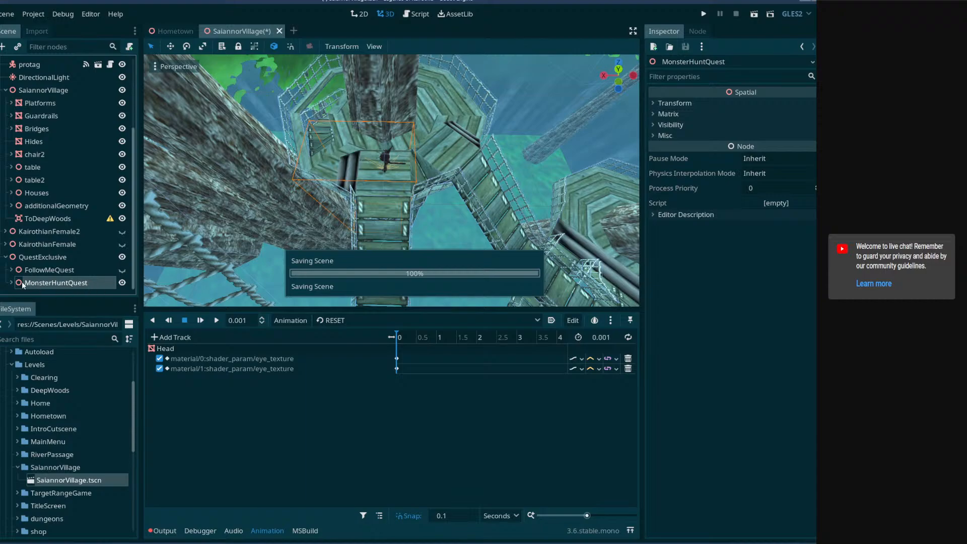
# - Select AnimationPlayerChief under FollowMeQuest's KairothianChief and examine the tracks of its 01-TPose and Running animations
pyautogui.click(11, 270)
pyautogui.scroll(-5, 40, 262)
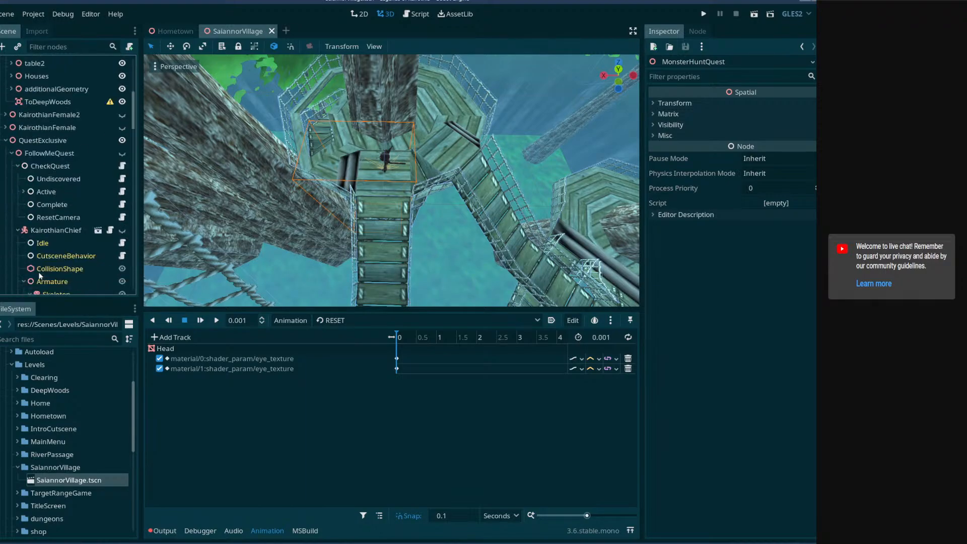
pyautogui.scroll(-6, 51, 216)
pyautogui.click(58, 209)
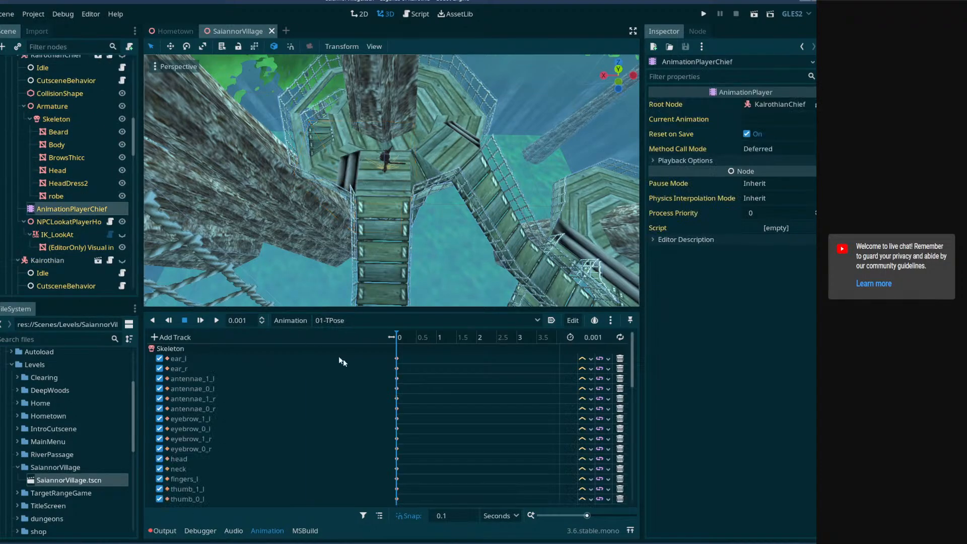
pyautogui.scroll(-5, 406, 404)
pyautogui.click(366, 321)
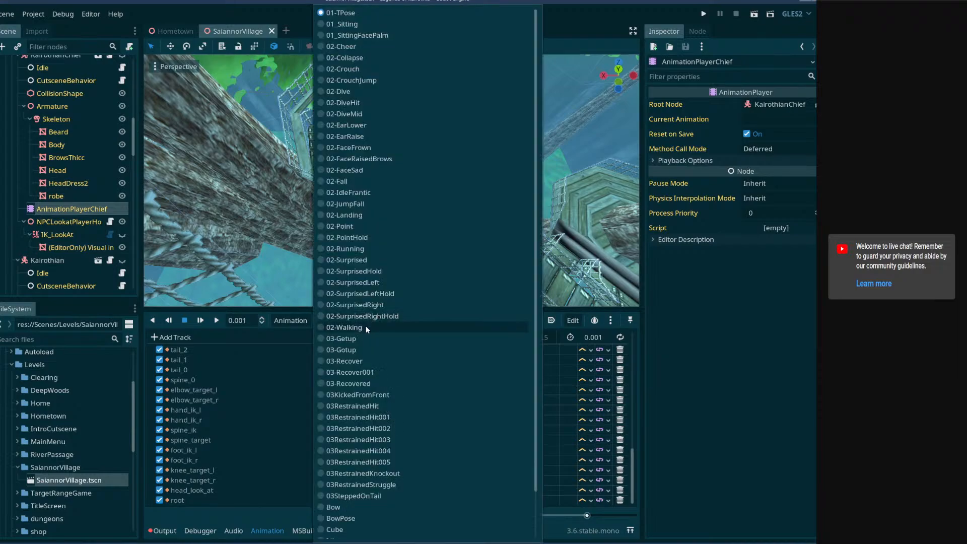
pyautogui.scroll(-10, 363, 216)
pyautogui.click(332, 500)
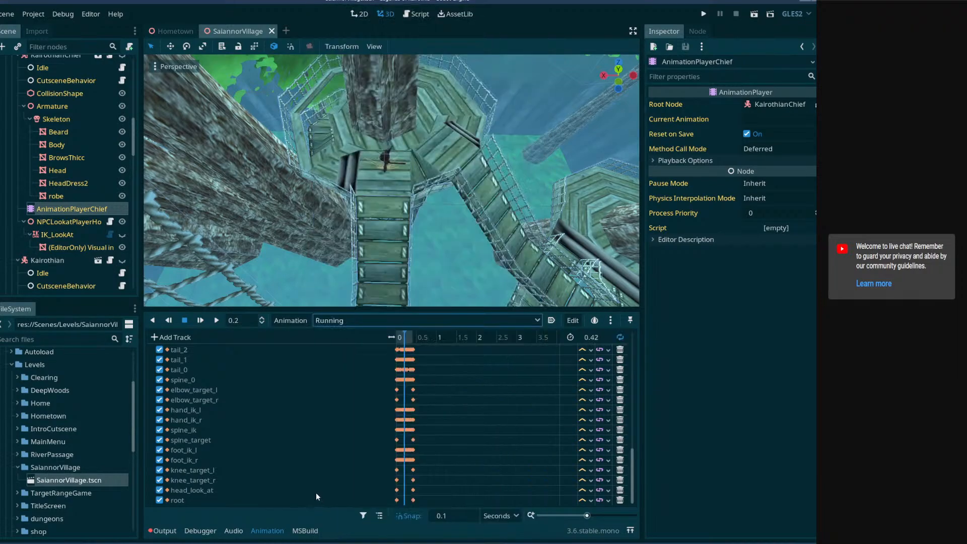
# - Load the Plane animation of AnimationPlayerChief and delete it
pyautogui.click(344, 321)
pyautogui.click(340, 523)
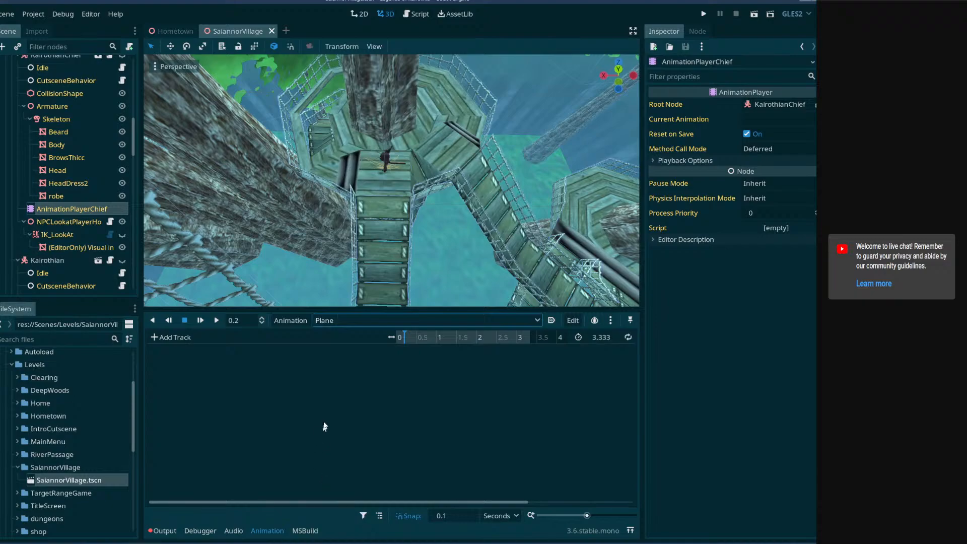
pyautogui.click(309, 321)
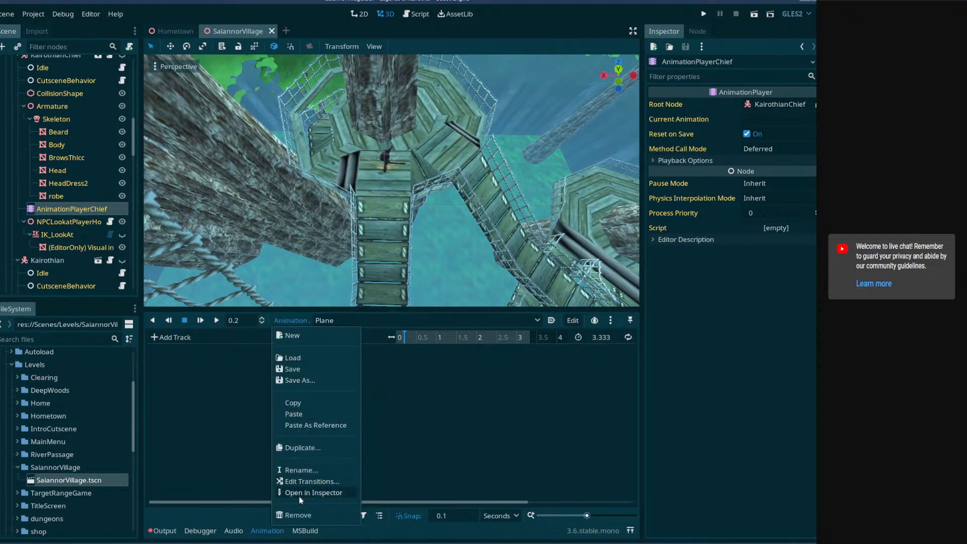
pyautogui.click(309, 516)
pyautogui.click(391, 282)
# - Check the tracks of AnimationPlayerChief's Idle animation, and delete its Cube animation
pyautogui.click(344, 321)
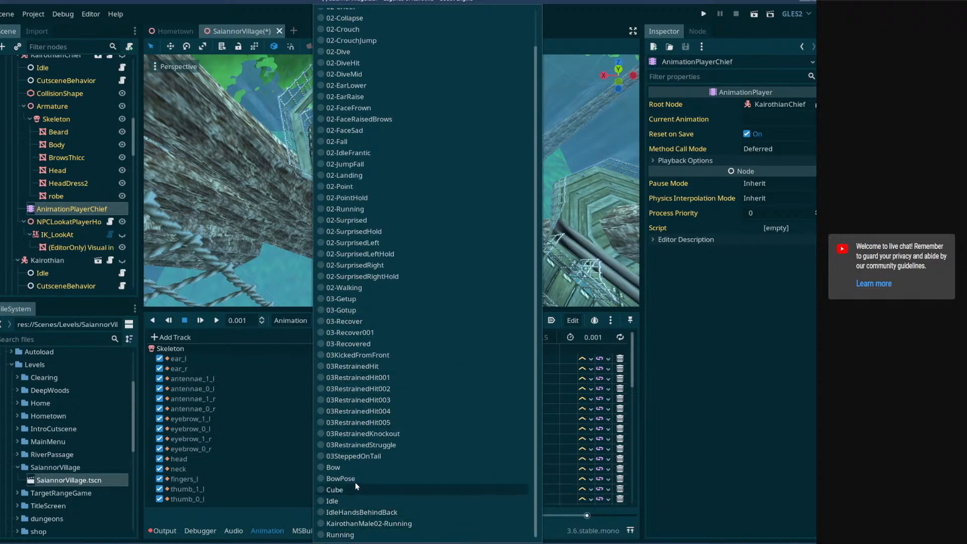
pyautogui.click(350, 500)
pyautogui.scroll(-5, 344, 480)
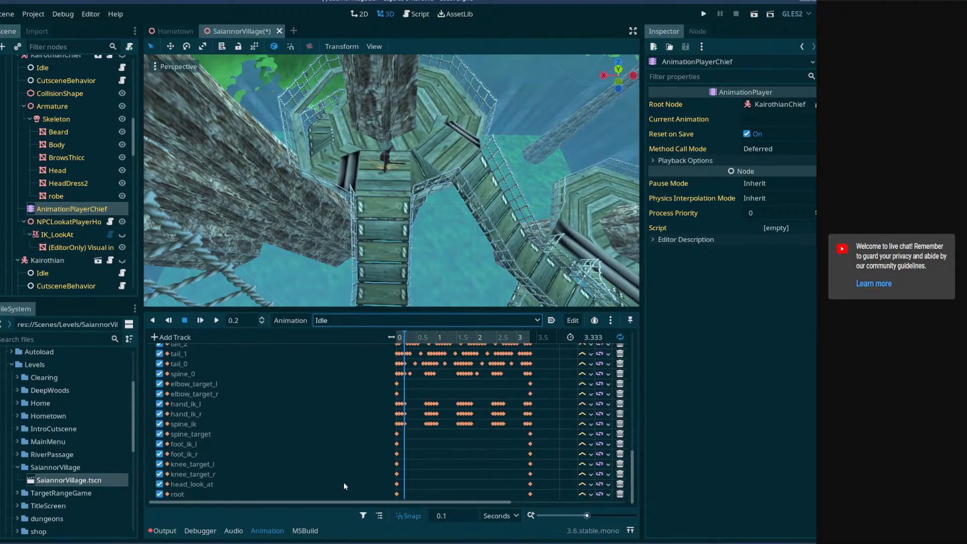
pyautogui.click(332, 327)
pyautogui.click(343, 491)
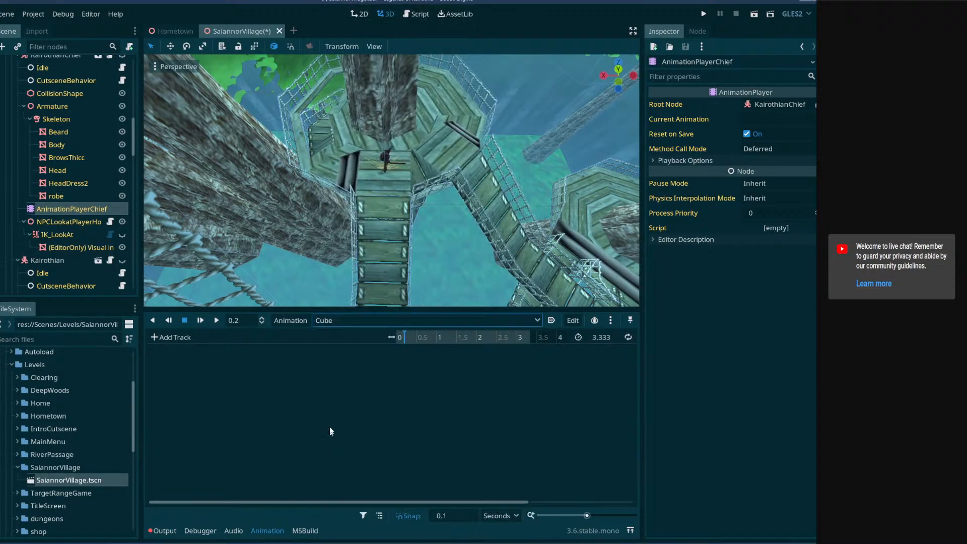
pyautogui.click(291, 321)
pyautogui.click(297, 514)
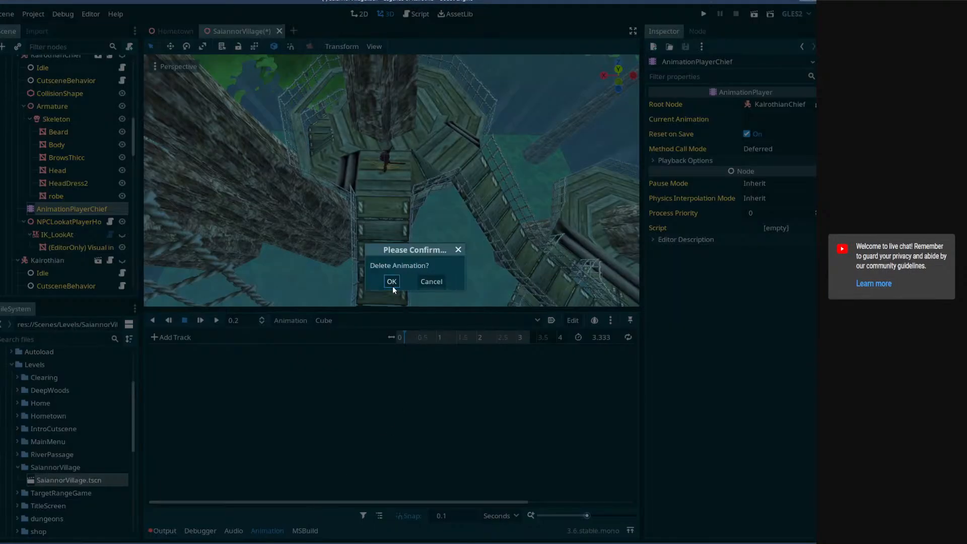
pyautogui.click(392, 286)
# - Load AnimationPlayerChief's KairothanMale02-Running animation to examine its tracks
pyautogui.click(346, 320)
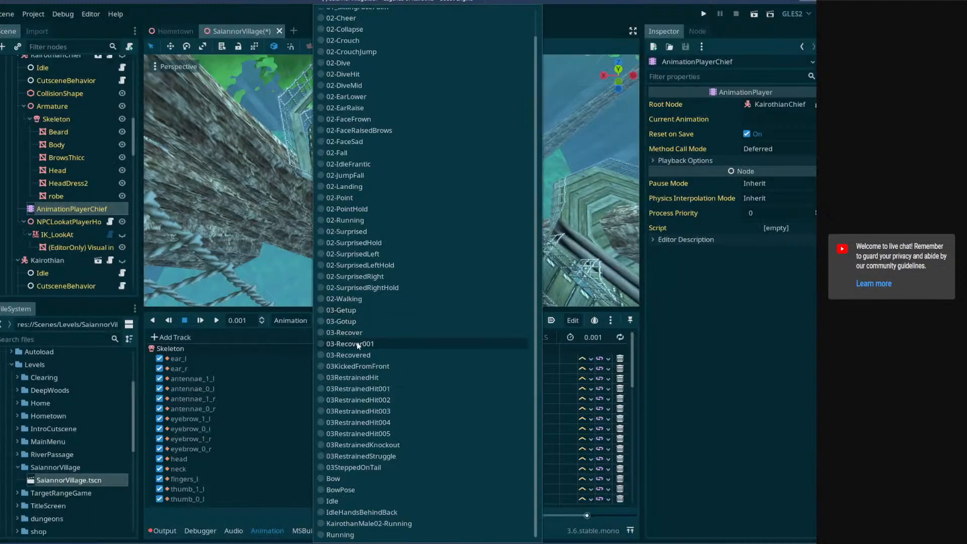
pyautogui.click(353, 523)
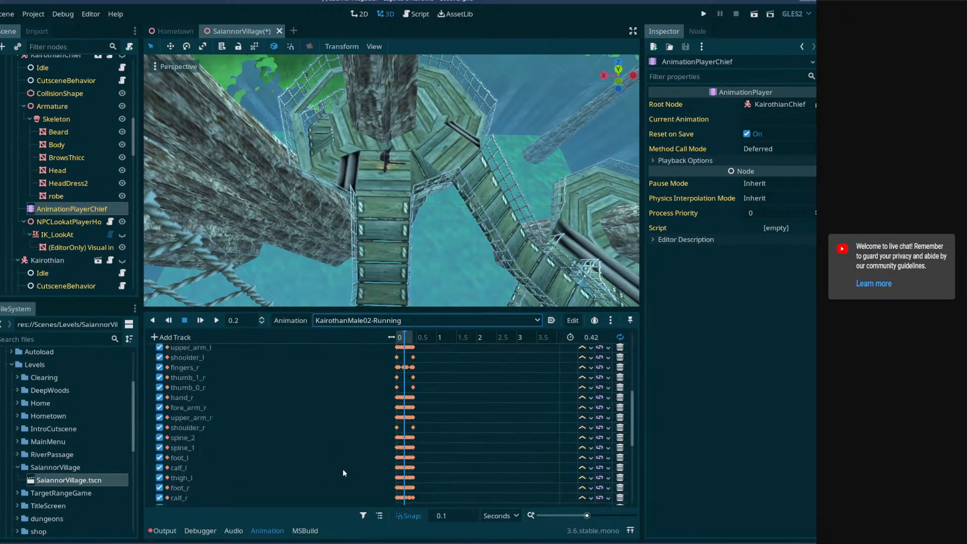
# - Examine the keyframe tracks of the chief's IdleHandsBehindBack, Idle, BowPose, Bow and 03SteppedOnTail animations
pyautogui.click(337, 320)
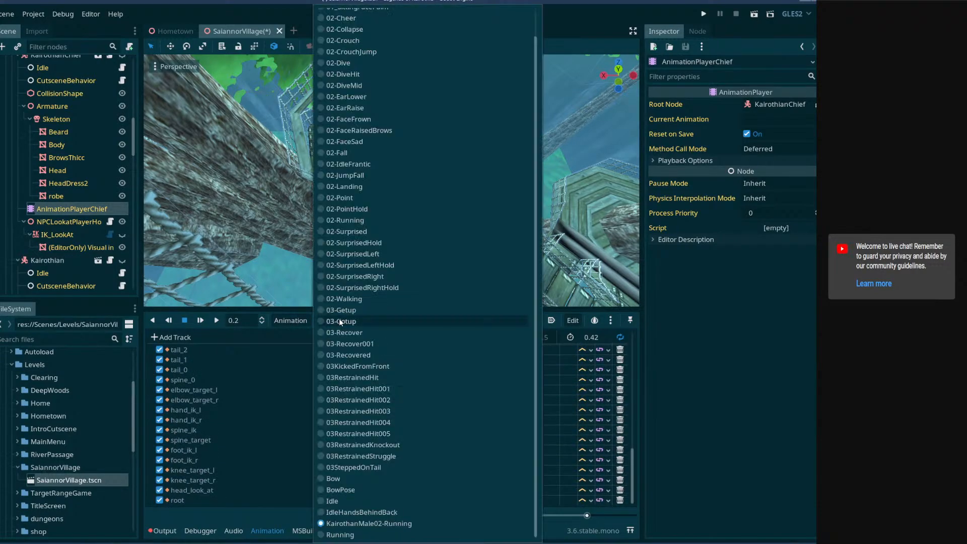
pyautogui.click(372, 513)
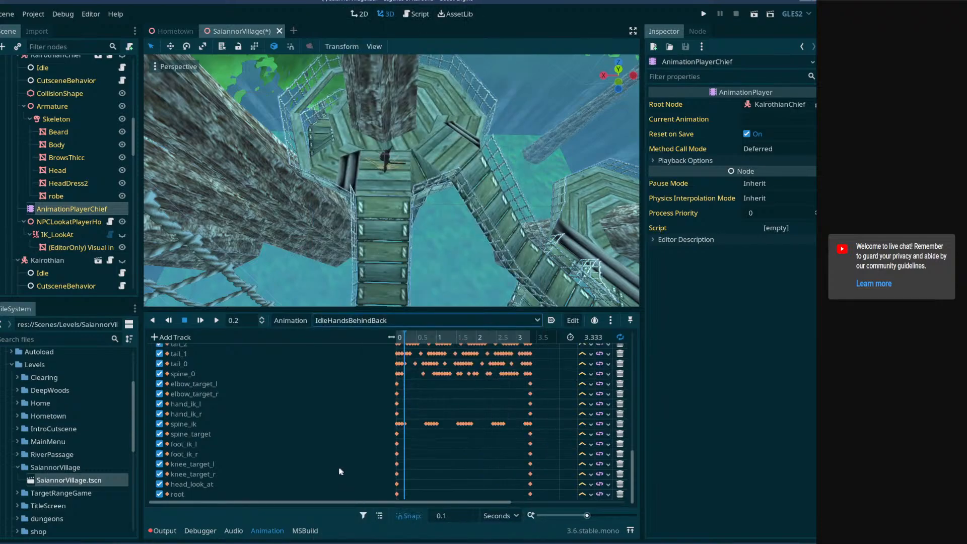
pyautogui.click(316, 320)
pyautogui.click(343, 501)
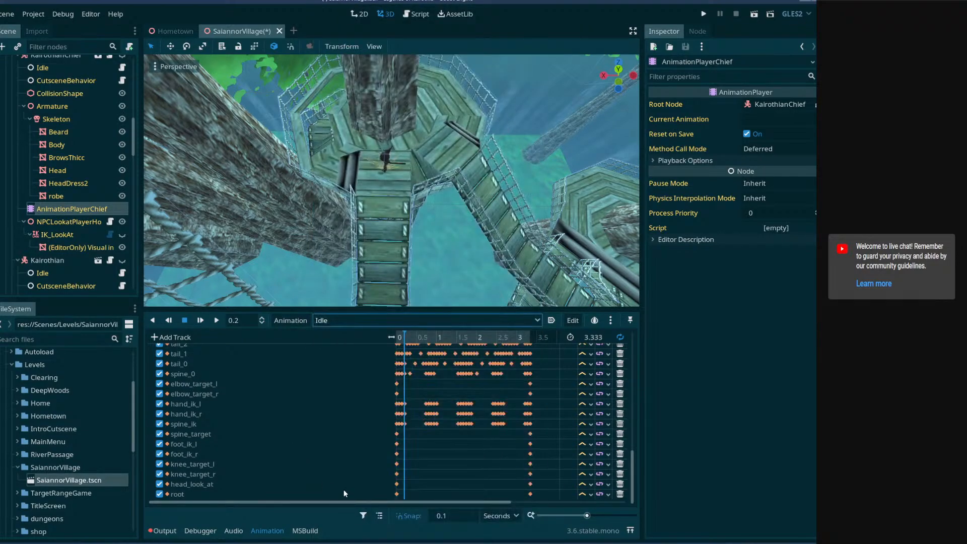
pyautogui.click(364, 320)
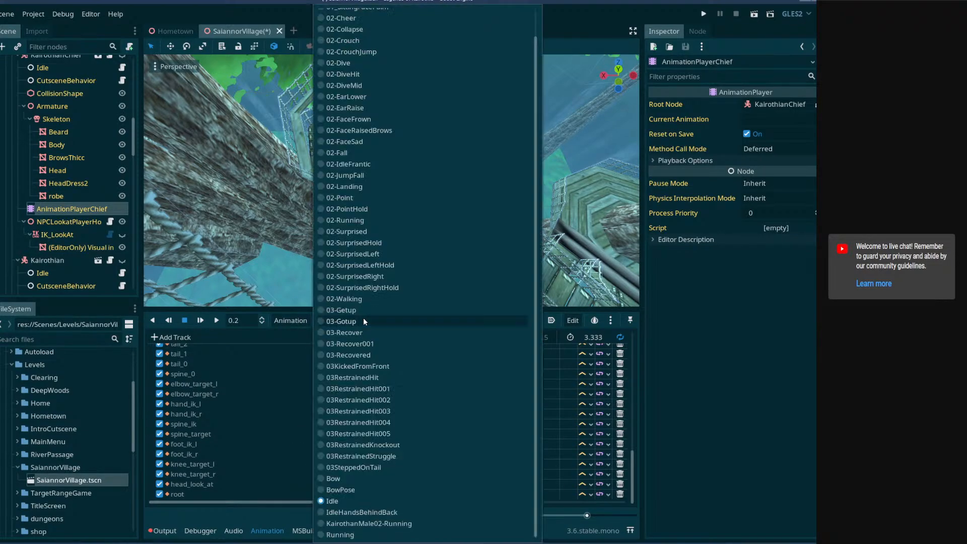
pyautogui.click(340, 490)
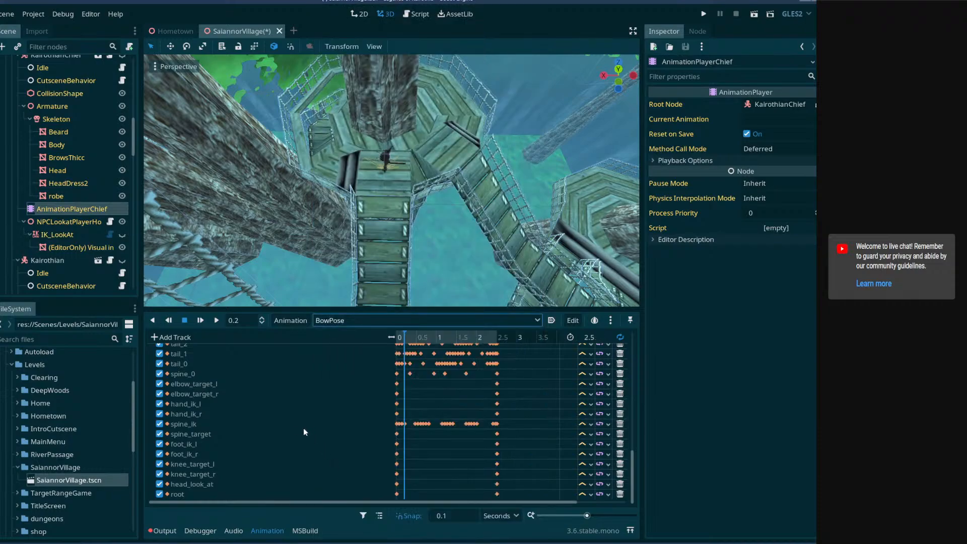
pyautogui.click(331, 316)
pyautogui.click(379, 481)
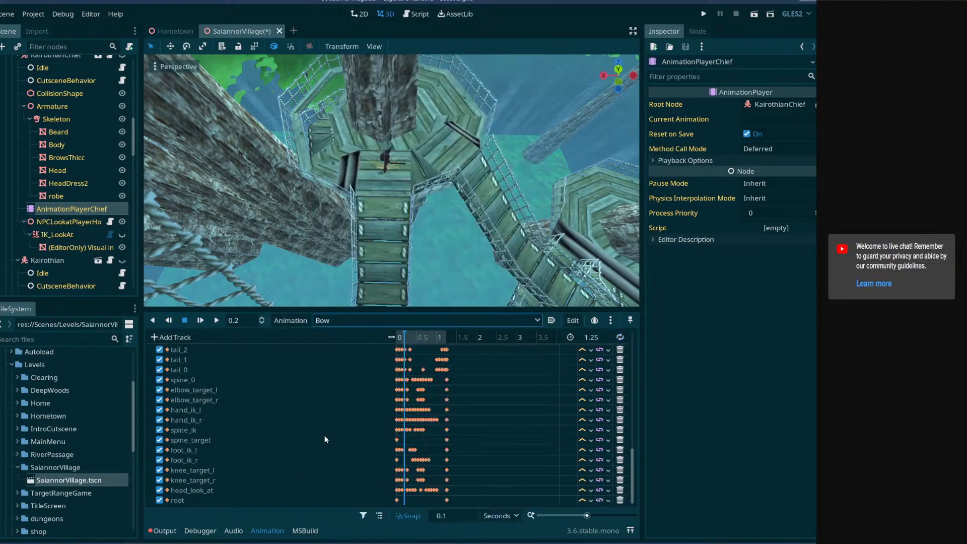
pyautogui.click(325, 327)
pyautogui.click(360, 470)
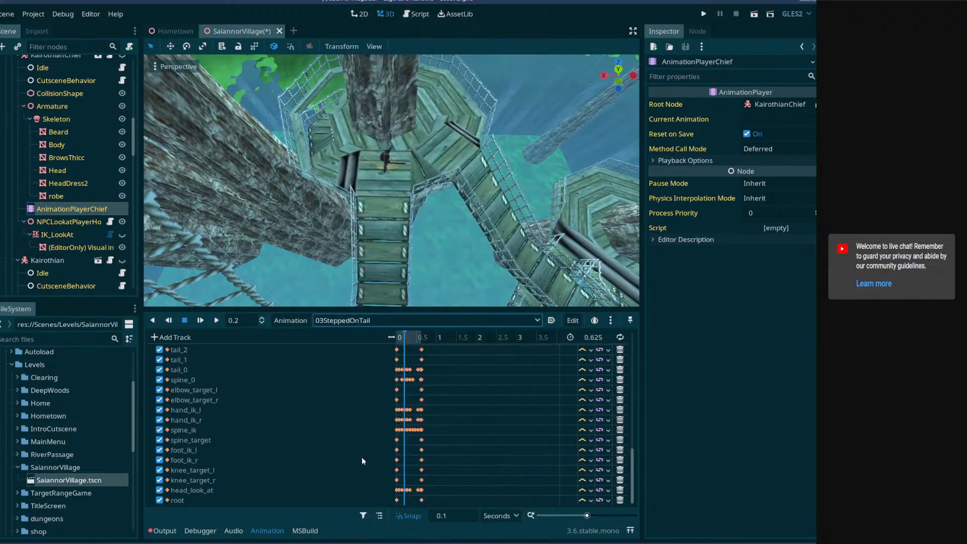
pyautogui.click(340, 320)
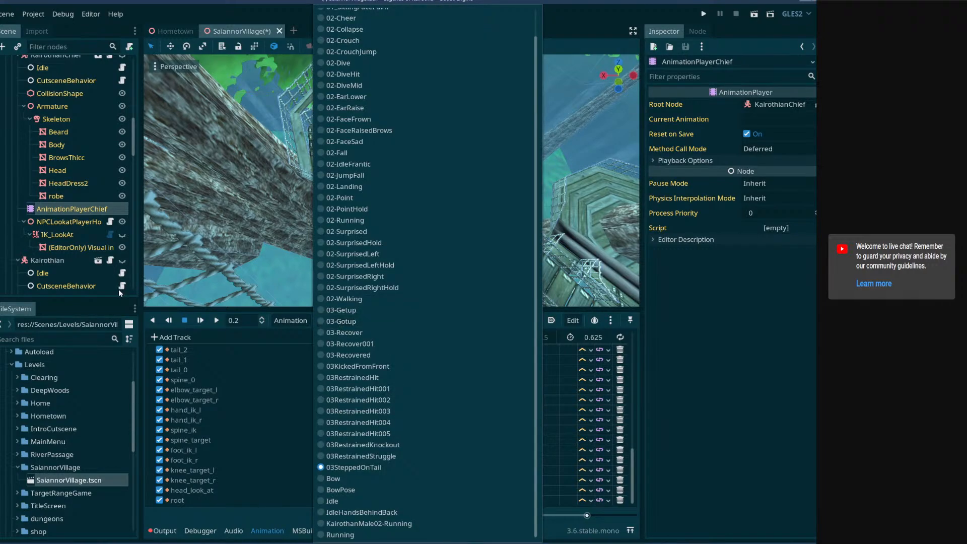
# - Read the output log's invalid node path error and highlight the AnimationTree node it names
pyautogui.click(166, 533)
pyautogui.click(166, 532)
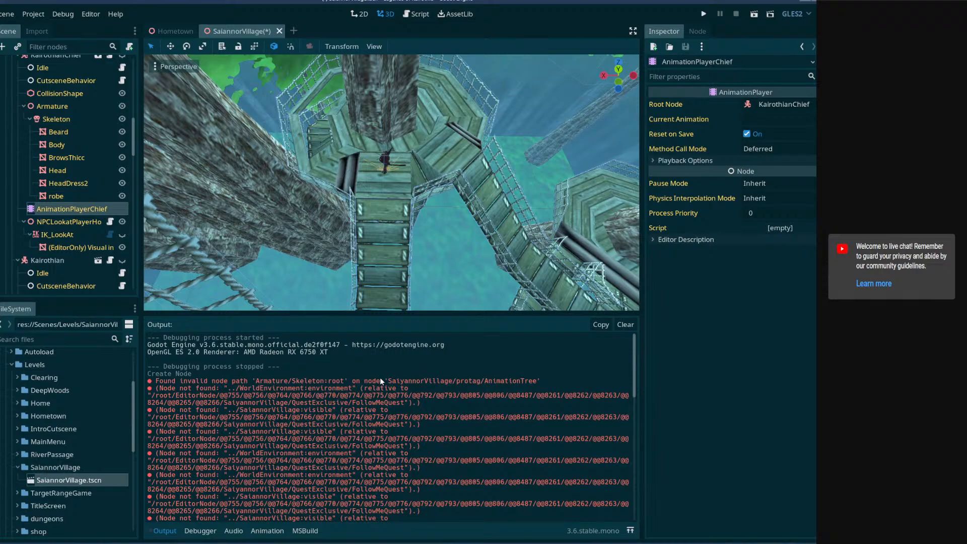
pyautogui.doubleClick(510, 382)
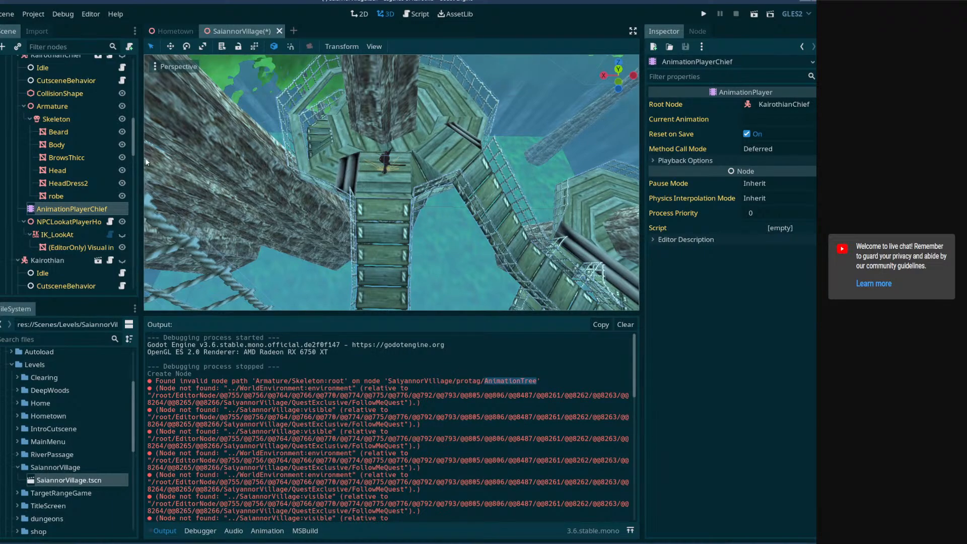
# - Save the SaiannorVillage scene, then enlarge and clear the output log
pyautogui.moveTo(360, 186); pyautogui.dragTo(357, 181, button='middle')
pyautogui.hotkey('ctrl', 's')
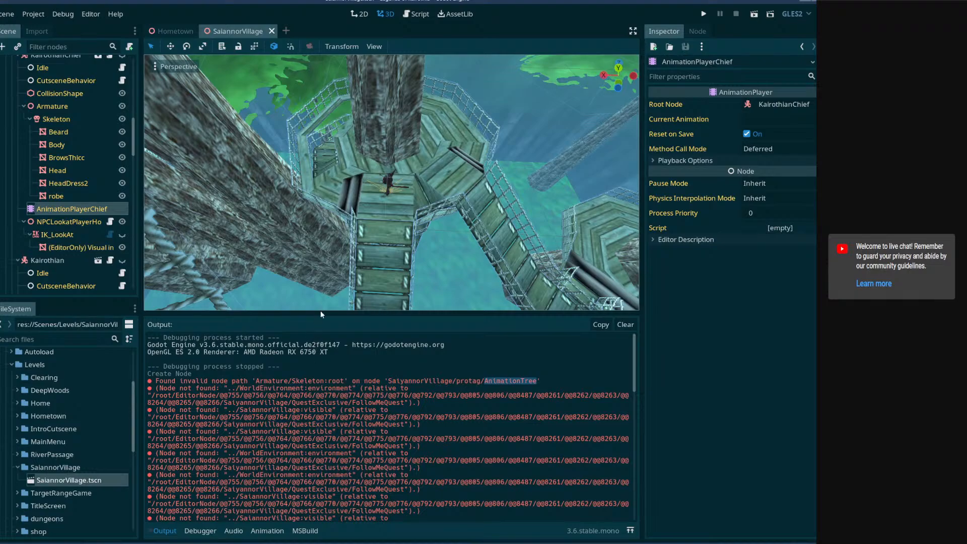
pyautogui.moveTo(321, 314); pyautogui.dragTo(317, 252)
pyautogui.click(625, 214)
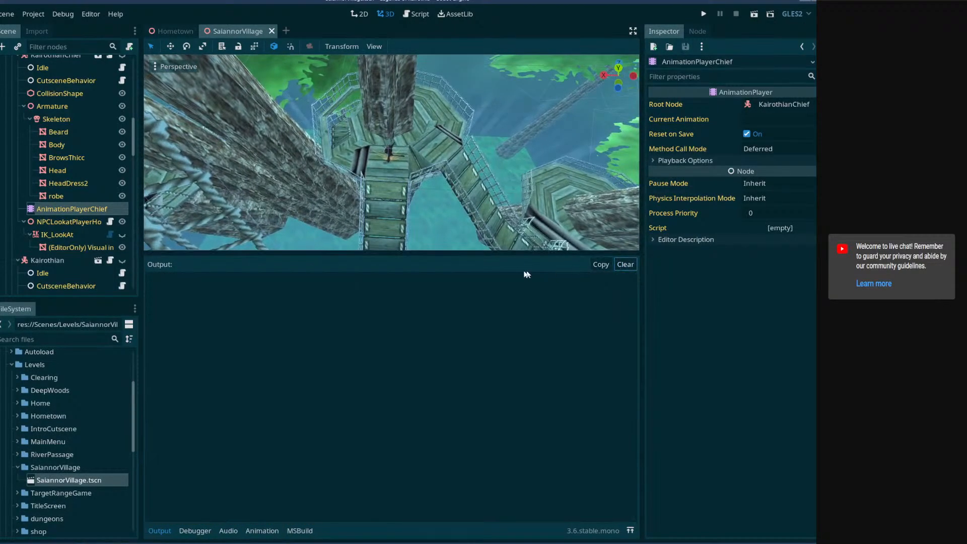
# - Check the full node path of the calf_l track in AnimationPlayerChief's 03SteppedOnTail animation, leaving the path as it is
pyautogui.click(94, 196)
pyautogui.click(81, 209)
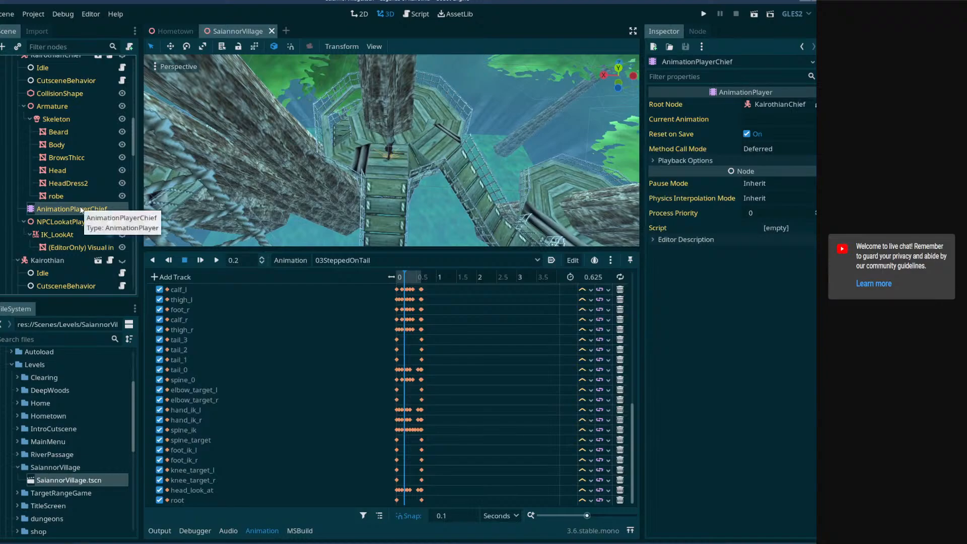
pyautogui.click(81, 197)
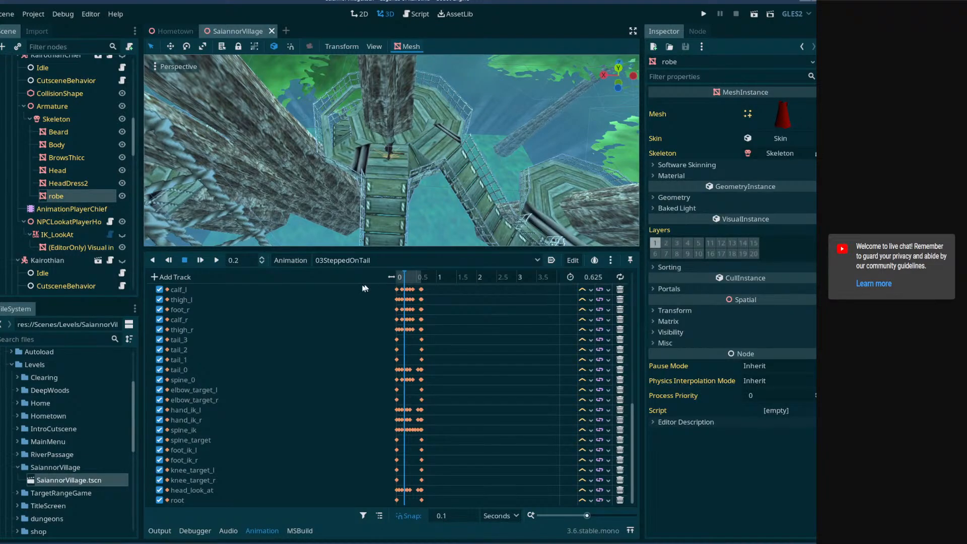
pyautogui.doubleClick(185, 289)
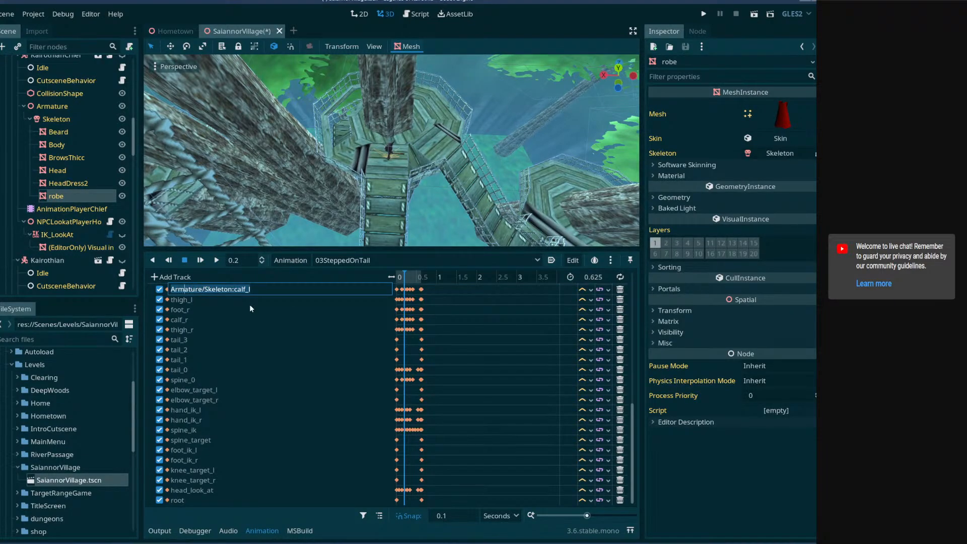
pyautogui.press('BackSpace')
pyautogui.write('r')
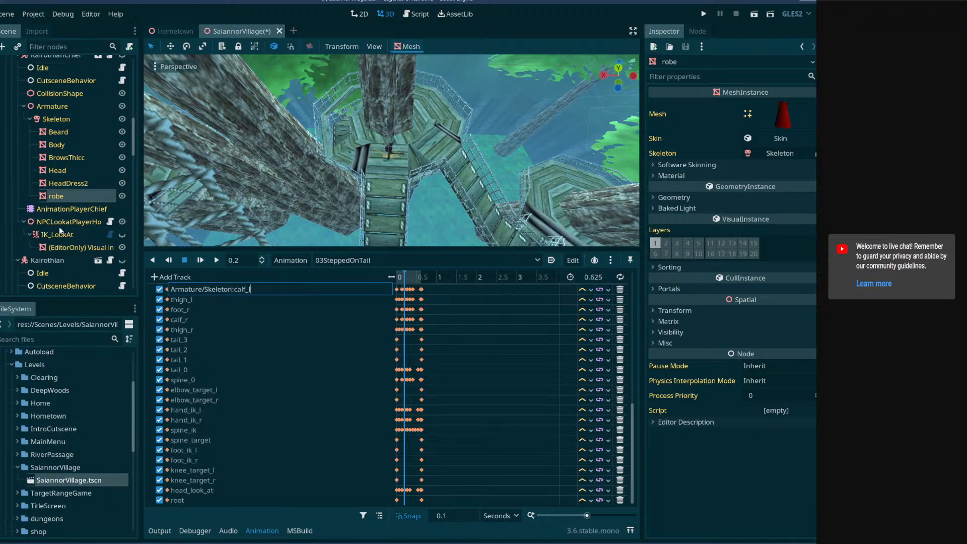
pyautogui.click(62, 211)
pyautogui.scroll(3, 58, 191)
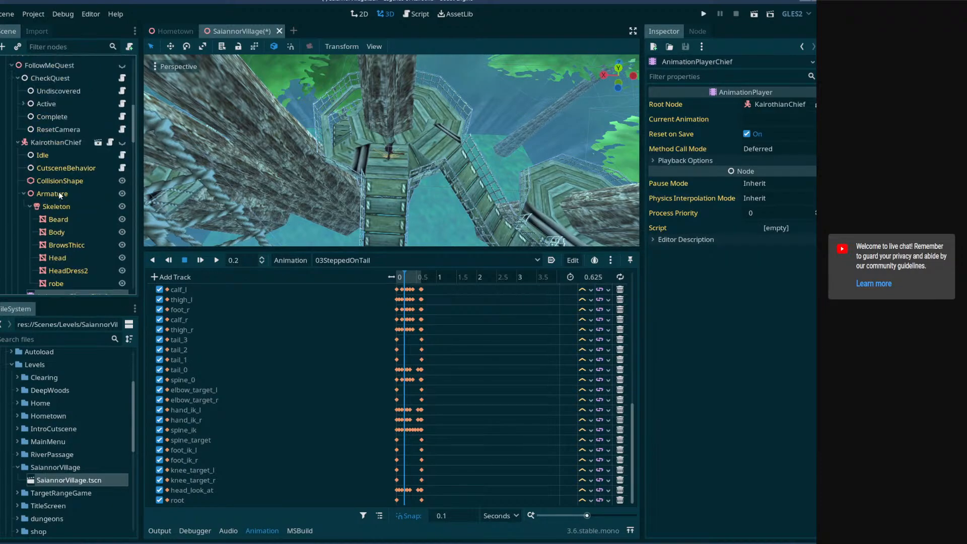
# - Test-run the SaiannorVillage scene with the output log shown and close the game window
pyautogui.click(163, 530)
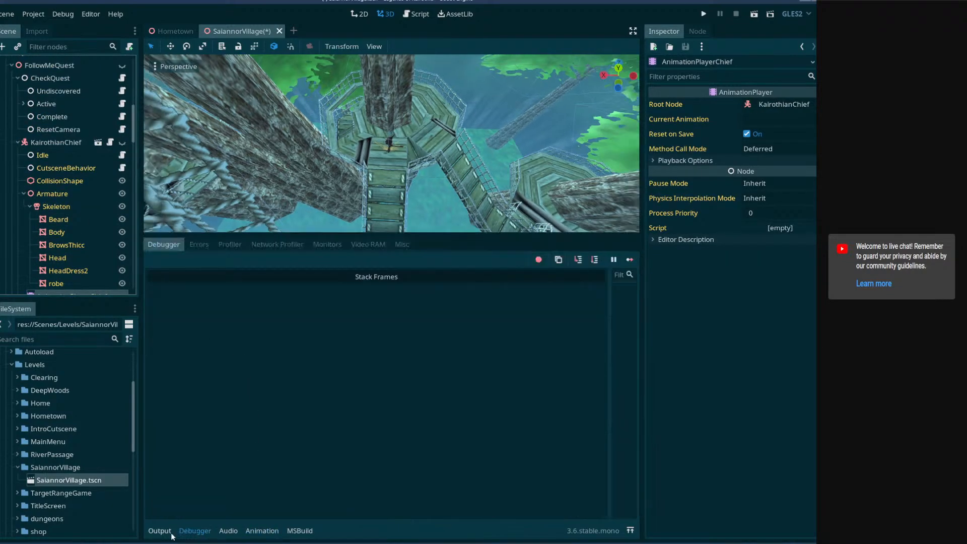
pyautogui.click(751, 16)
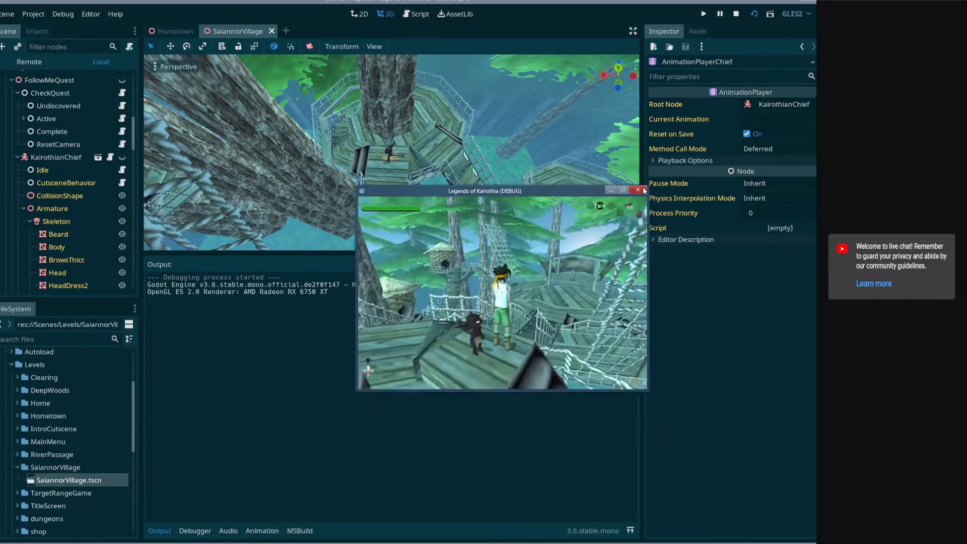
pyautogui.click(643, 190)
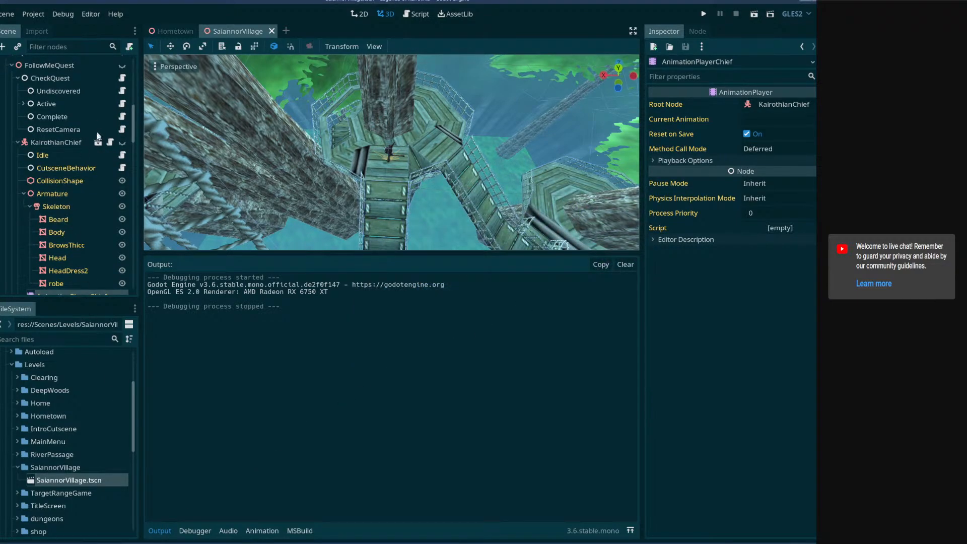
# - Inspect the KairothianChief node and its Idle behavior, toggling the chief's visibility twice and focusing the view on it
pyautogui.click(71, 143)
pyautogui.click(122, 143)
pyautogui.click(122, 143)
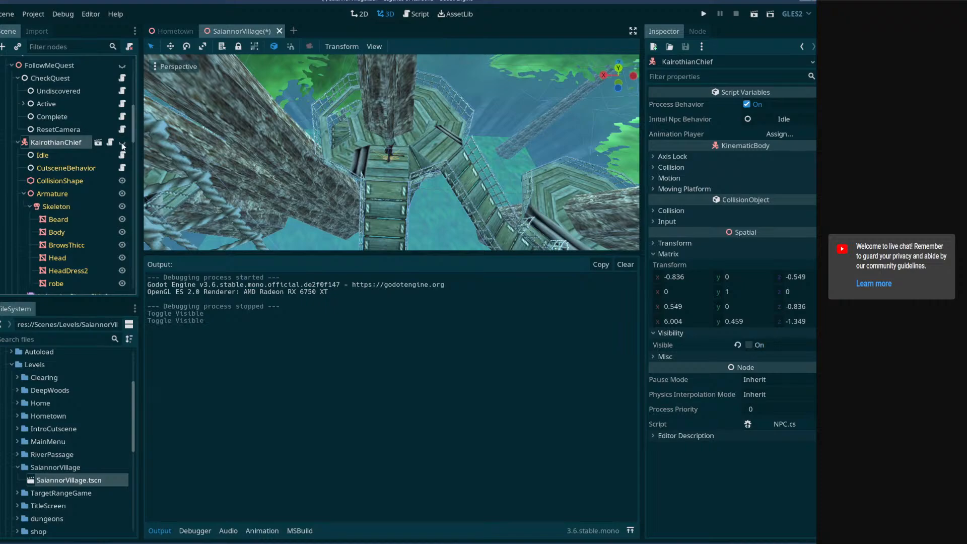
pyautogui.click(83, 153)
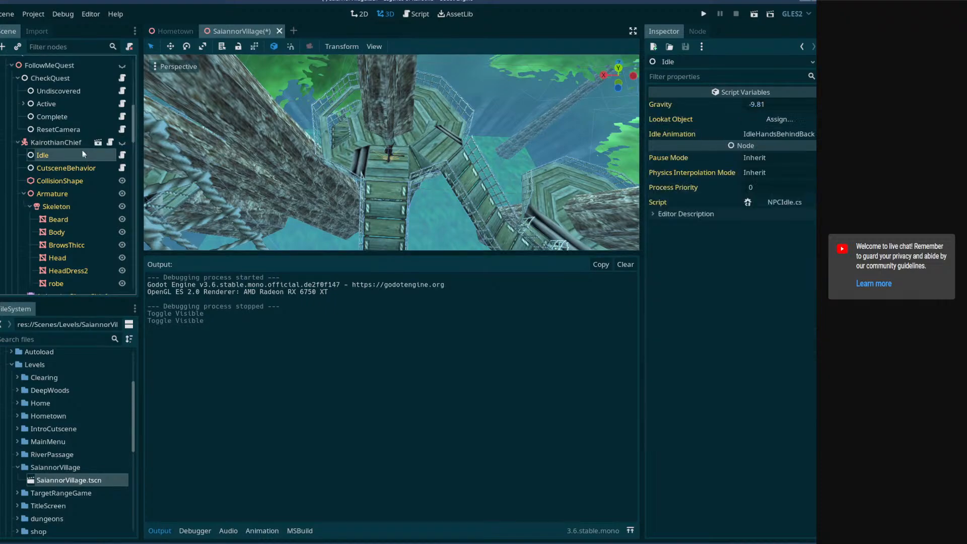
pyautogui.doubleClick(76, 142)
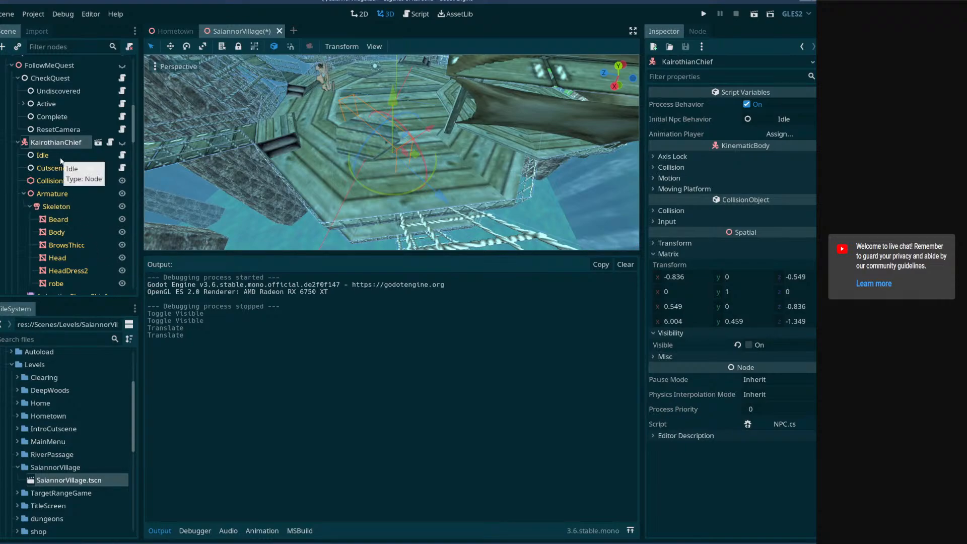
# - Open the protag scene from the SaiannorVillage tree and view the 001_T-Pose tracks of its AnimationPlayer
pyautogui.moveTo(134, 135); pyautogui.dragTo(121, 93)
pyautogui.scroll(3, 71, 92)
pyautogui.click(40, 166)
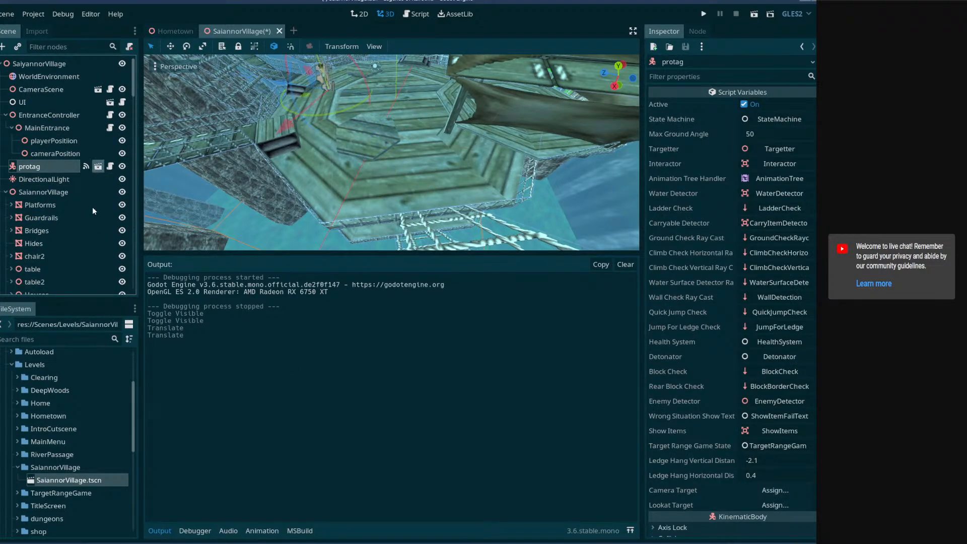
pyautogui.click(98, 167)
pyautogui.click(76, 166)
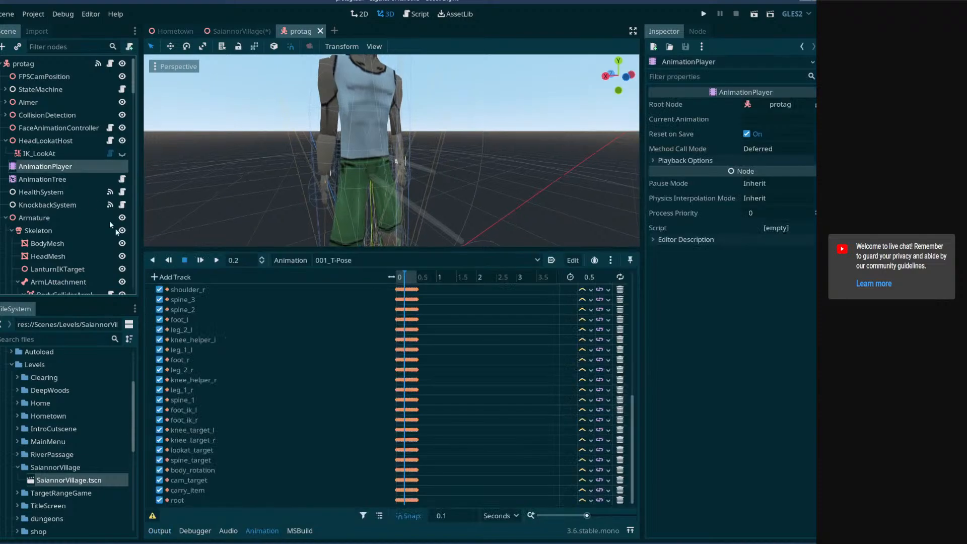
pyautogui.scroll(10, 255, 457)
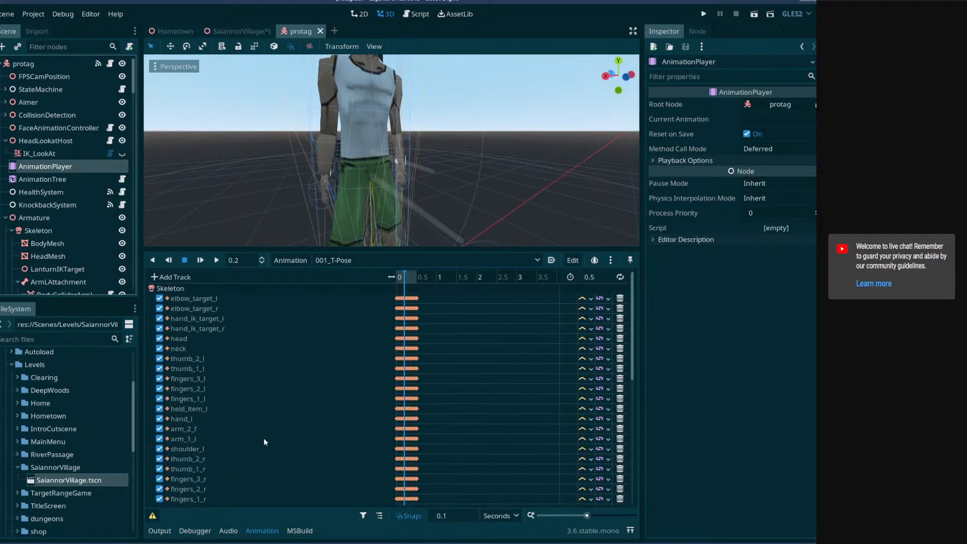
# - Examine the tracks of the protag's RESET, LookAt and Invulnerability animations and close the protag scene
pyautogui.click(429, 260)
pyautogui.scroll(-10, 433, 453)
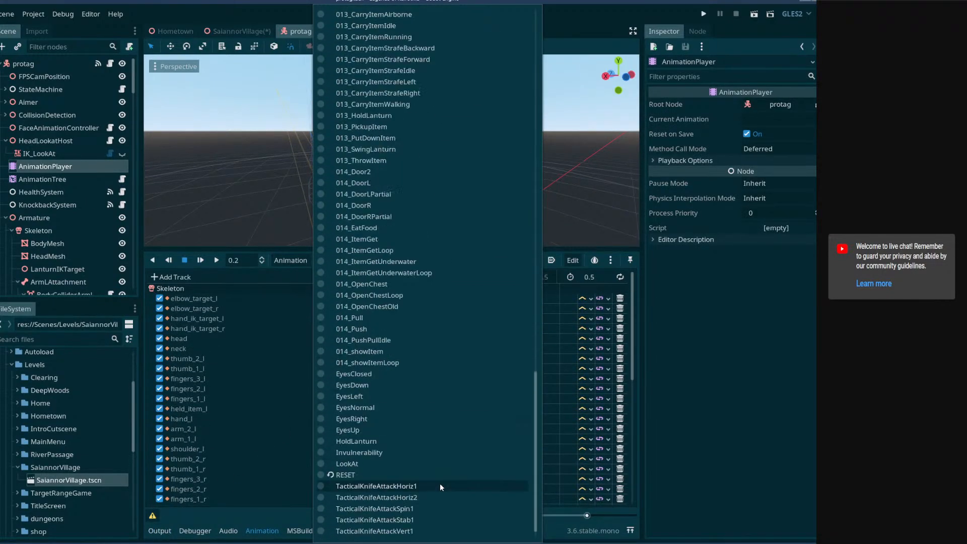
pyautogui.click(344, 458)
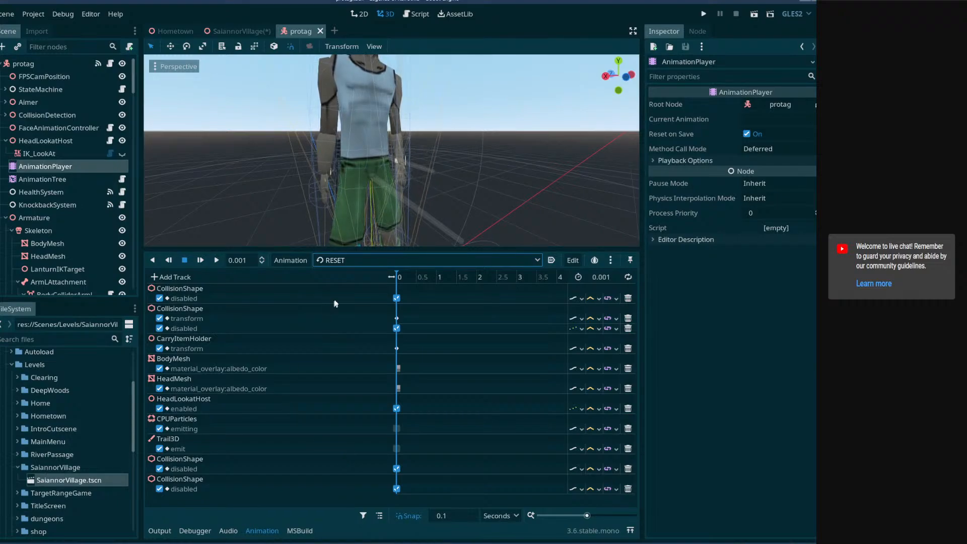
pyautogui.click(359, 257)
pyautogui.scroll(5, 362, 151)
pyautogui.scroll(3, 361, 150)
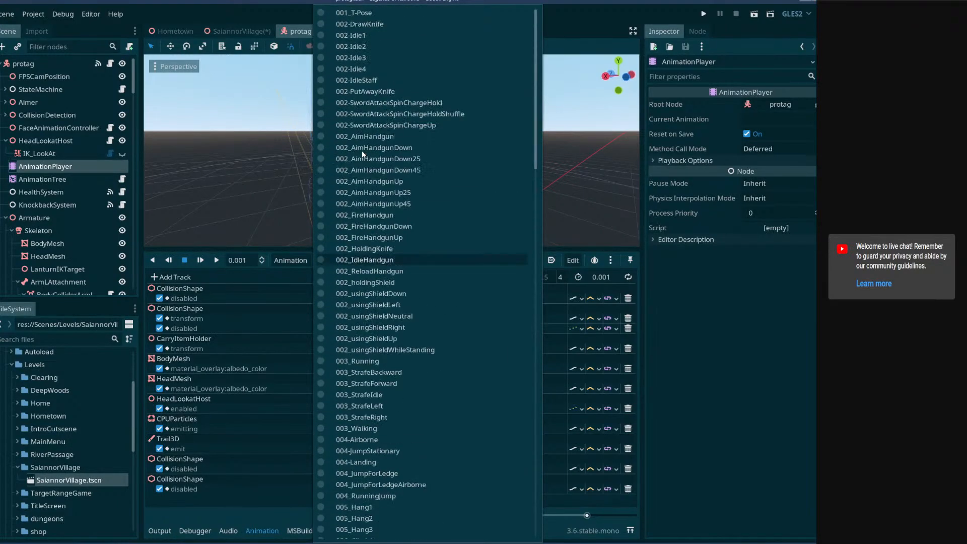
pyautogui.scroll(-8, 463, 310)
pyautogui.scroll(-10, 462, 311)
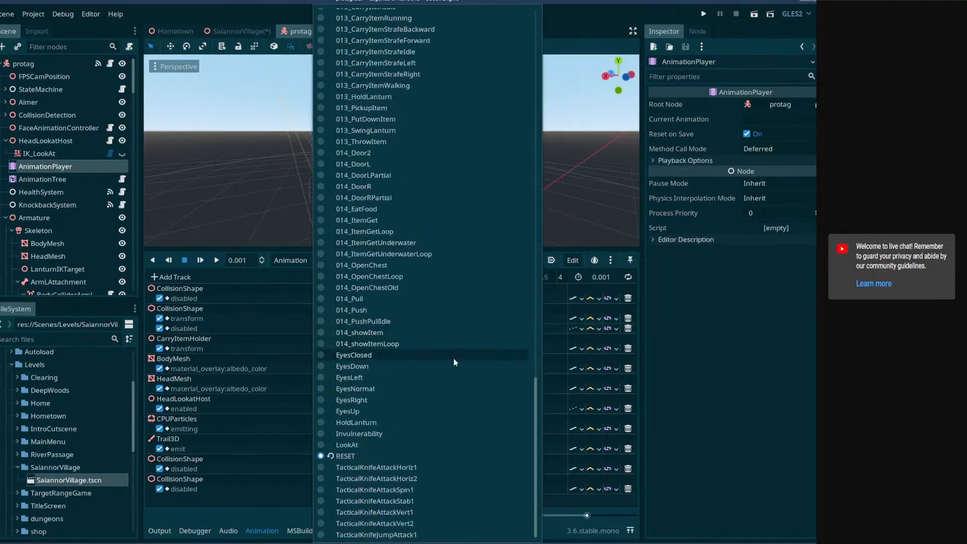
pyautogui.click(391, 444)
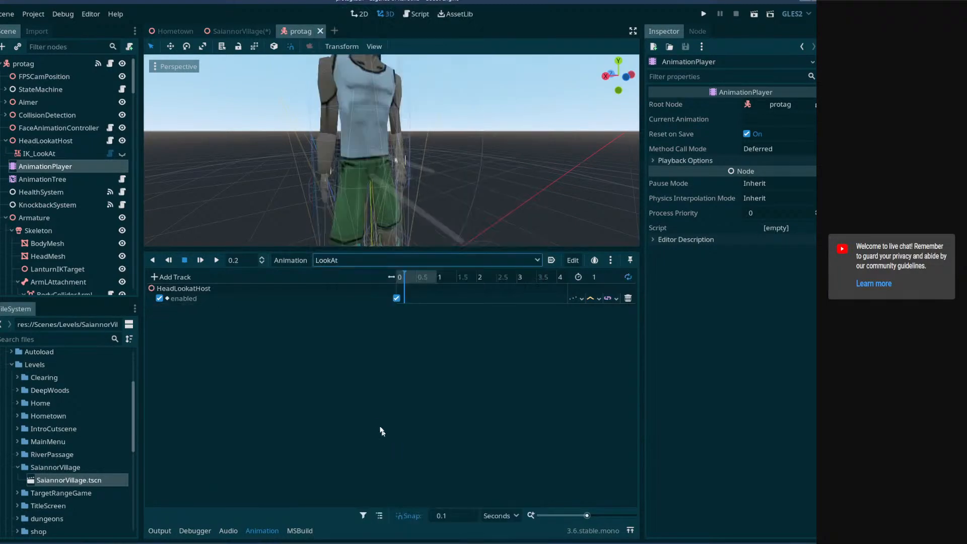
pyautogui.click(359, 260)
pyautogui.click(362, 435)
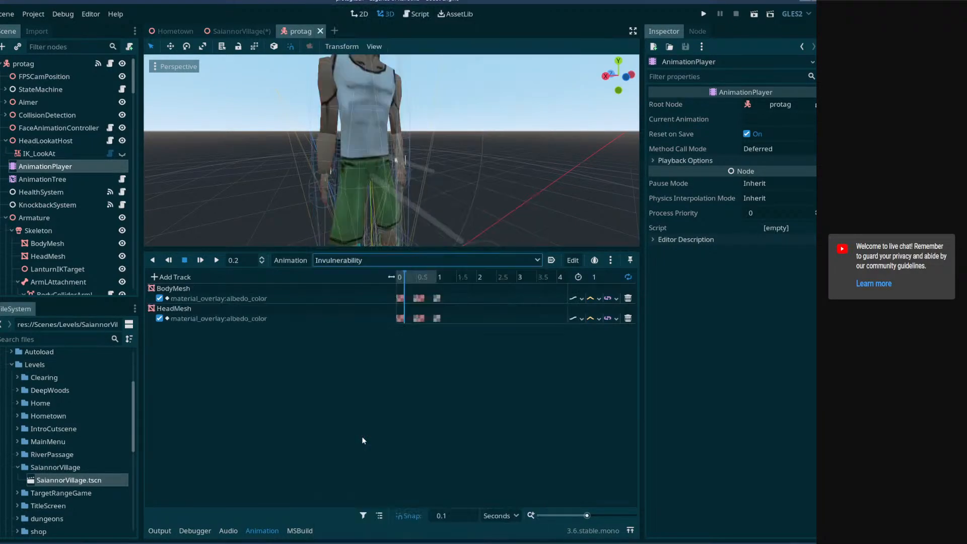
pyautogui.click(321, 32)
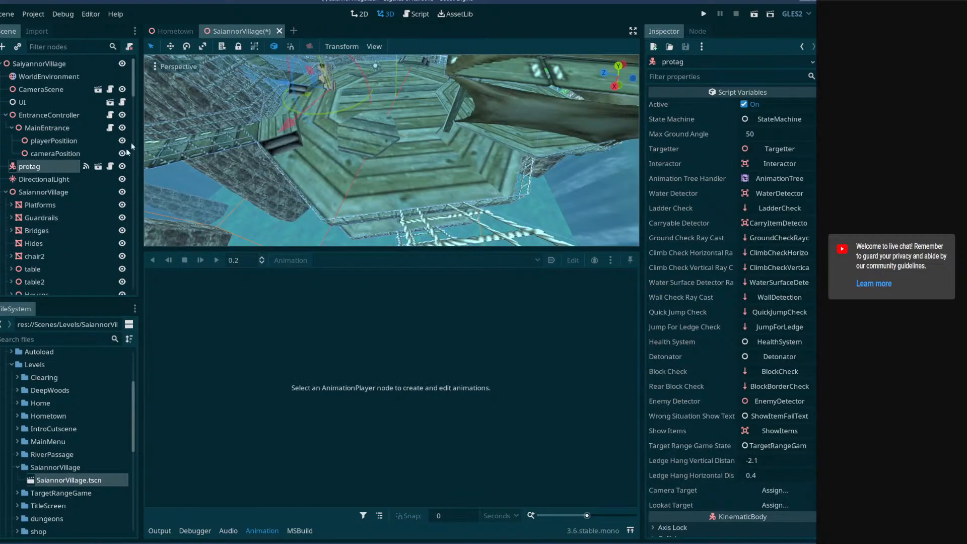
# - Inspect the IK_LookAt node under ProtagCutscene, save the SaiannorVillage scene and show the output log
pyautogui.click(130, 87)
pyautogui.moveTo(134, 85); pyautogui.dragTo(153, 291)
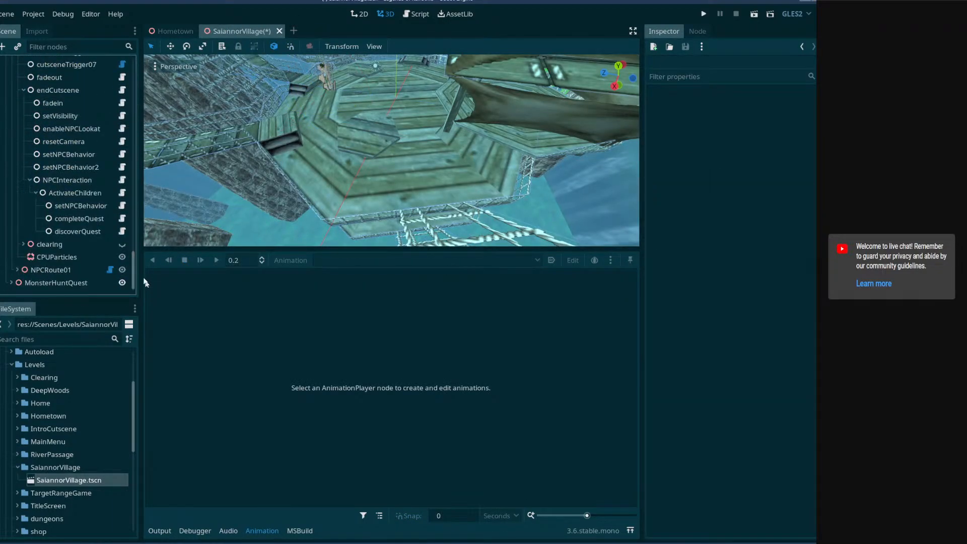
pyautogui.scroll(6, 62, 219)
pyautogui.scroll(3, 75, 237)
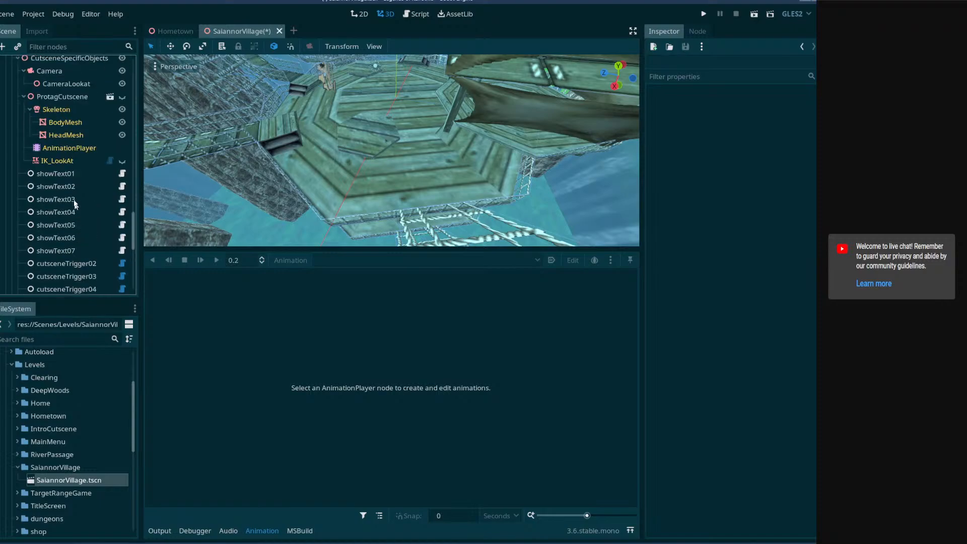
pyautogui.click(65, 161)
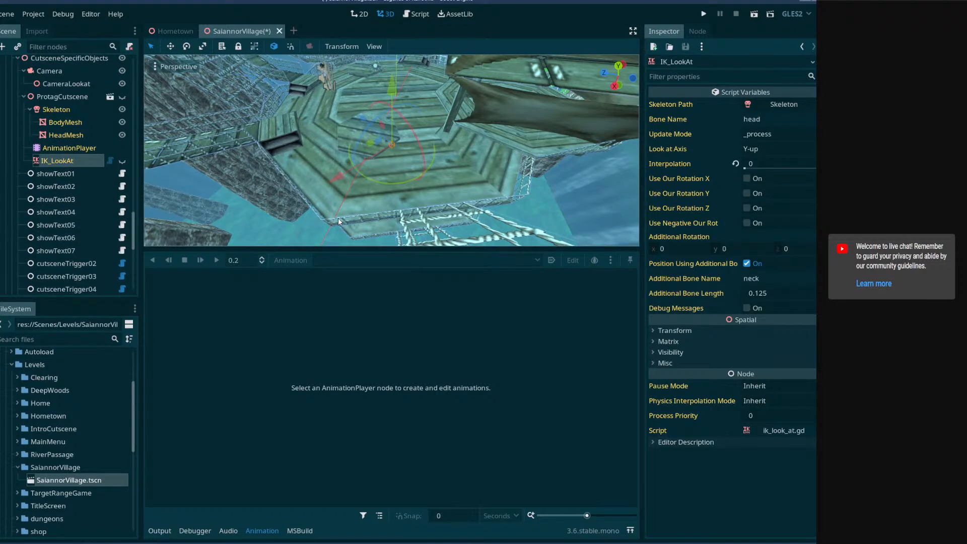
pyautogui.hotkey('ctrl', 's')
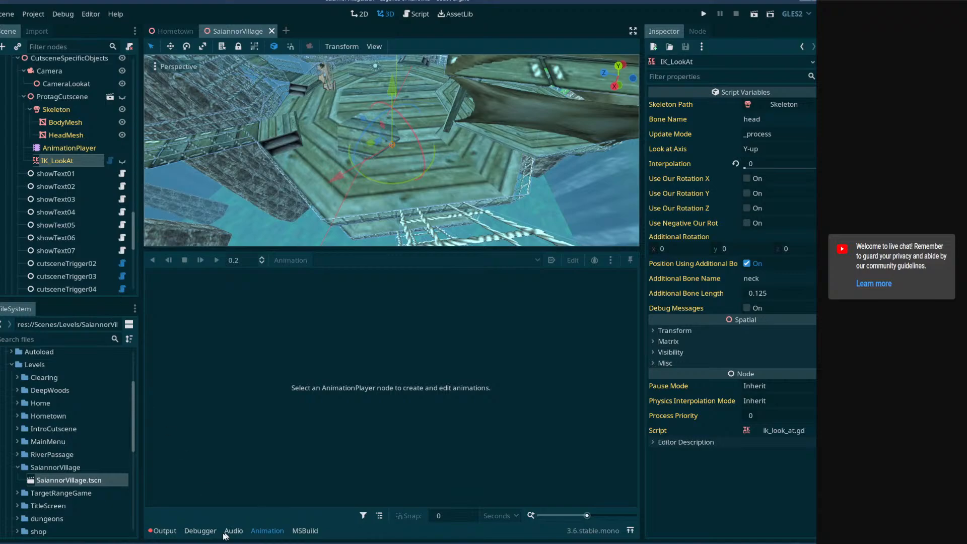
pyautogui.click(164, 531)
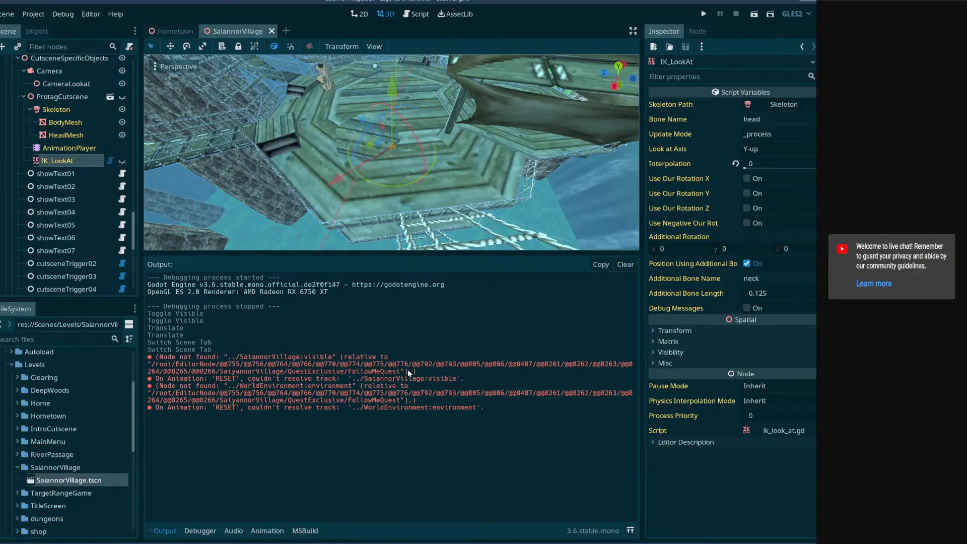
# - Examine the ProtagCutscene AnimationPlayer's tracks and its list of animations for the unresolved node paths
pyautogui.scroll(3, 135, 211)
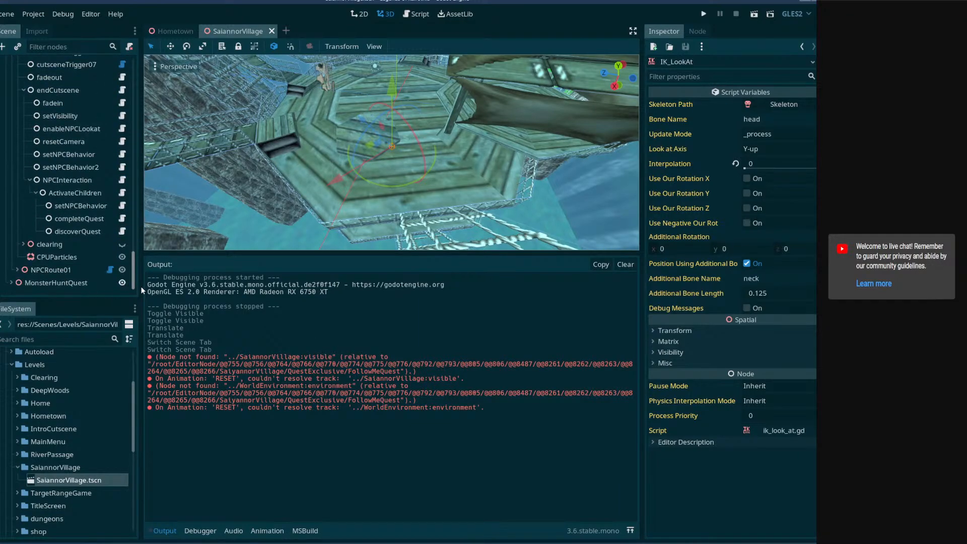
pyautogui.scroll(-15, 132, 208)
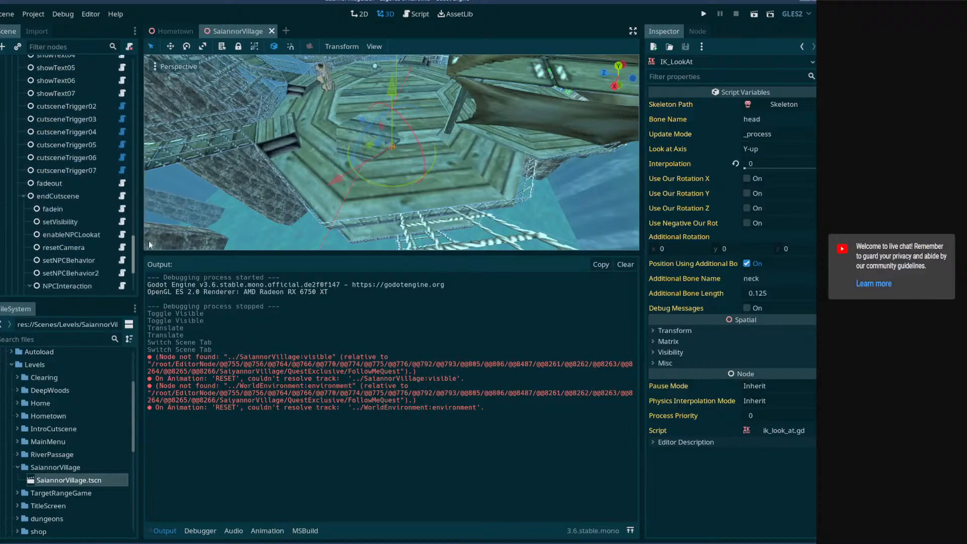
pyautogui.scroll(10, 100, 201)
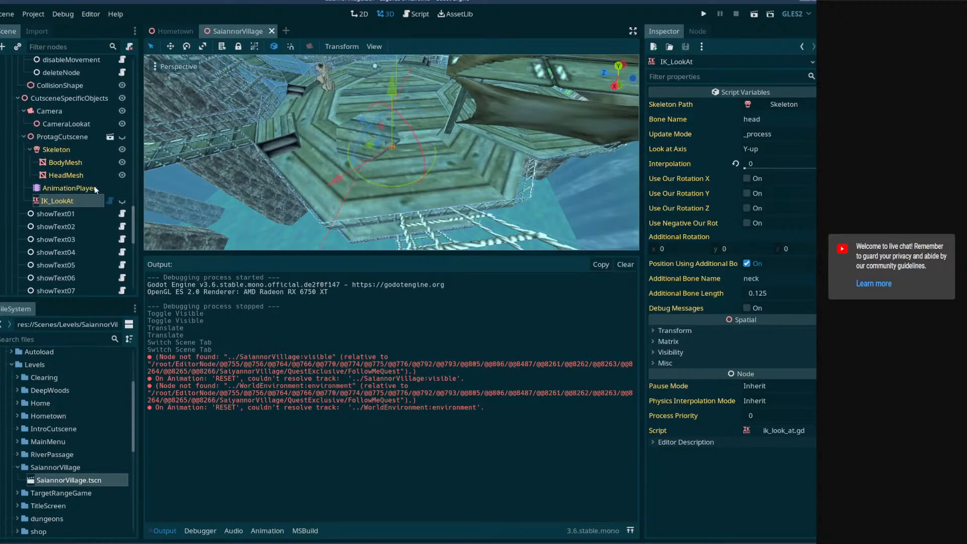
pyautogui.click(95, 187)
pyautogui.scroll(-5, 281, 368)
pyautogui.click(347, 260)
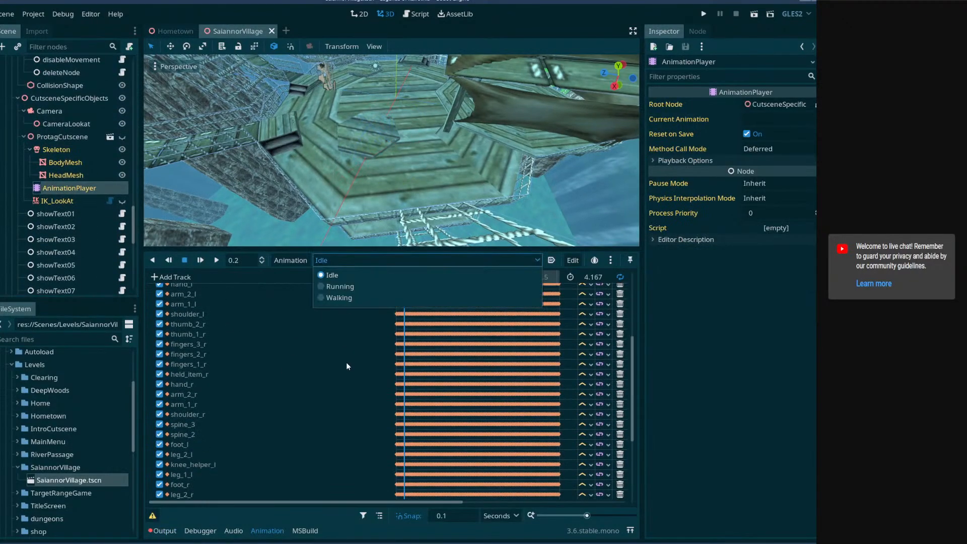
pyautogui.click(343, 262)
pyautogui.scroll(-6, 92, 222)
pyautogui.scroll(6, 93, 222)
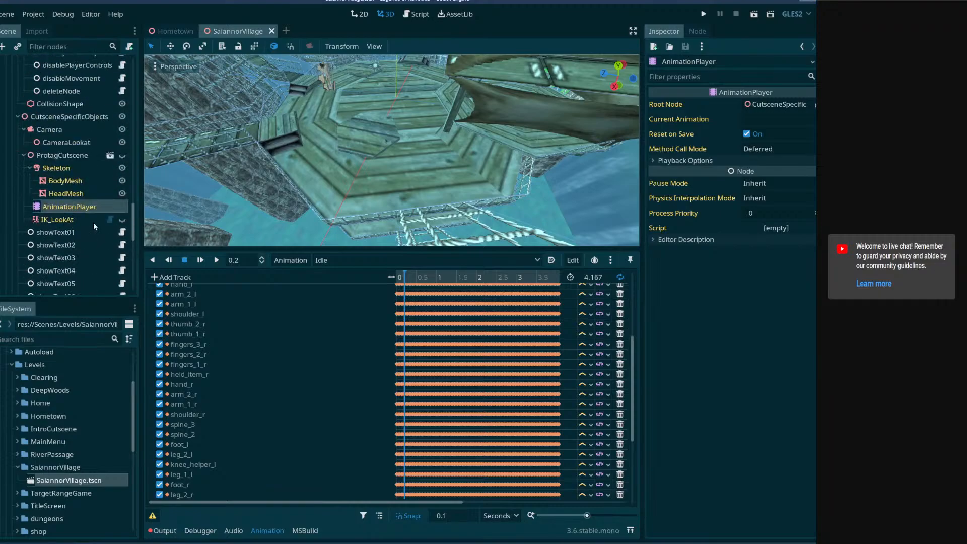
pyautogui.scroll(-2, 95, 235)
pyautogui.scroll(-6, 95, 235)
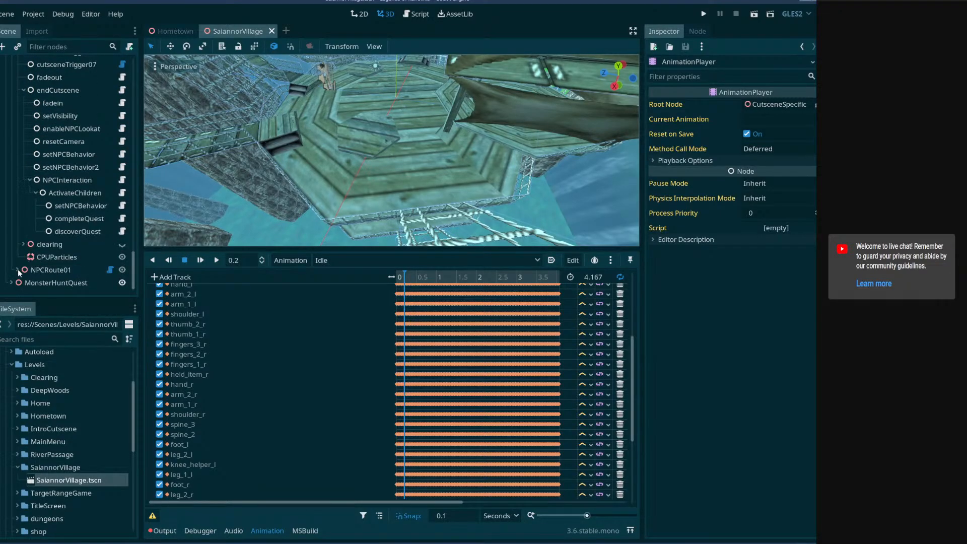
# - Delete the ../WorldEnvironment environment and ../SaiannorVillage visible tracks from FollowMeQuest's Cutscene01 animation and save the scene
pyautogui.scroll(6, 20, 268)
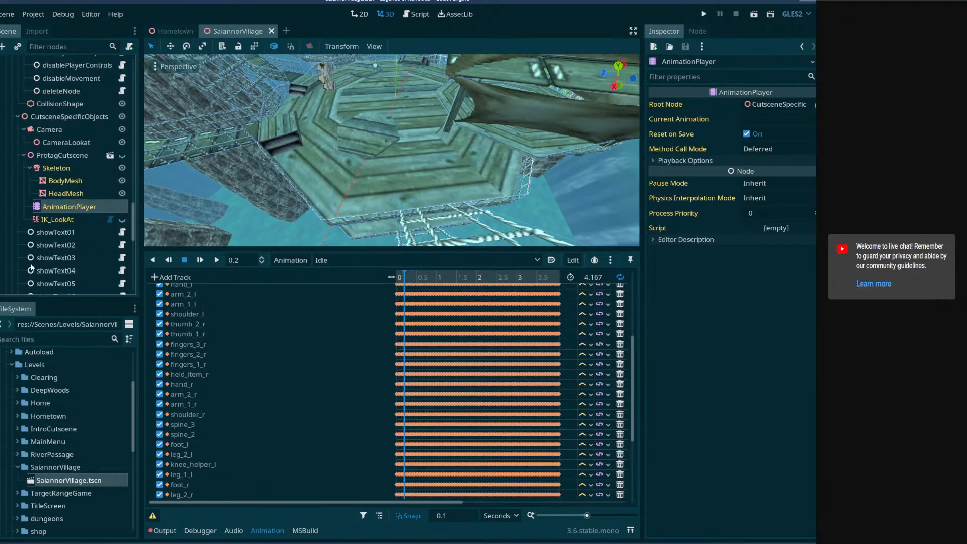
pyautogui.scroll(2, 32, 264)
pyautogui.click(46, 151)
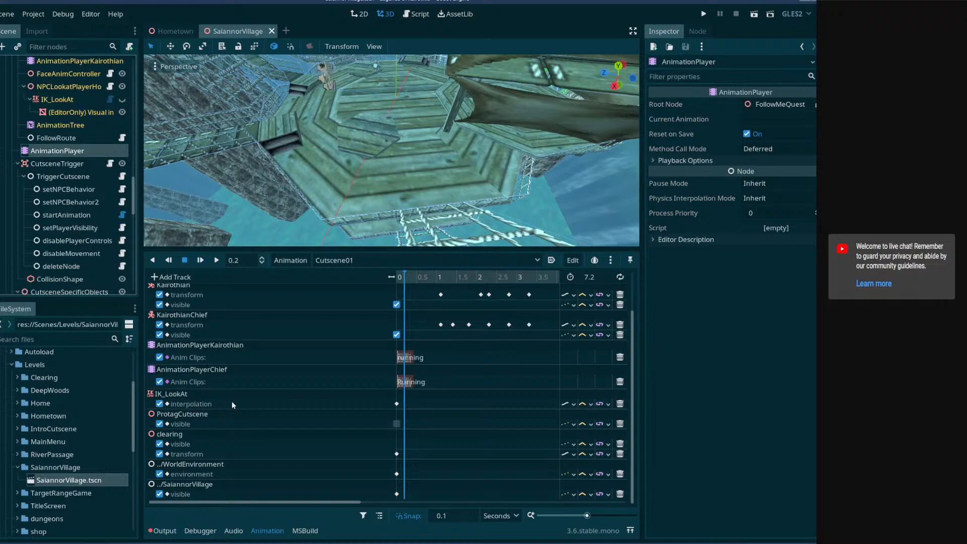
pyautogui.click(620, 474)
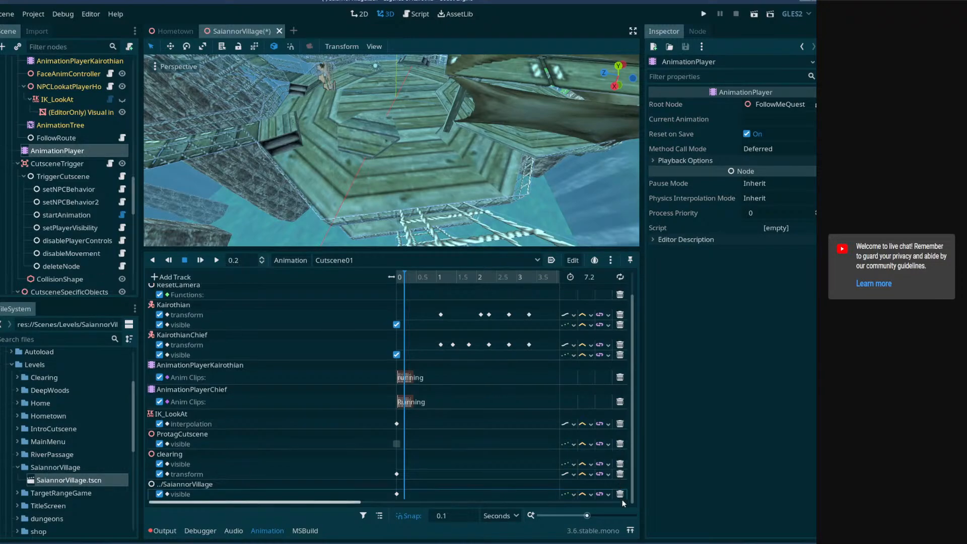
pyautogui.click(621, 495)
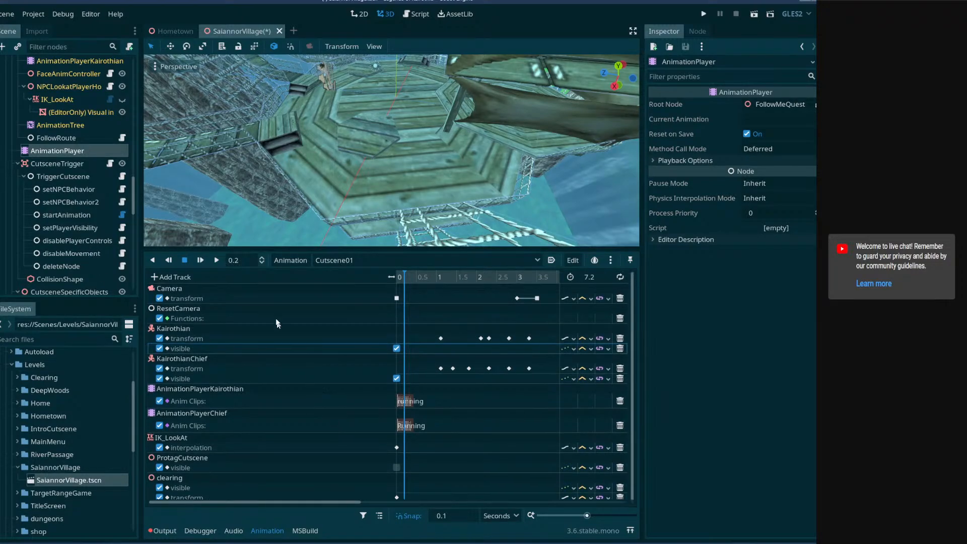
pyautogui.hotkey('ctrl', 's')
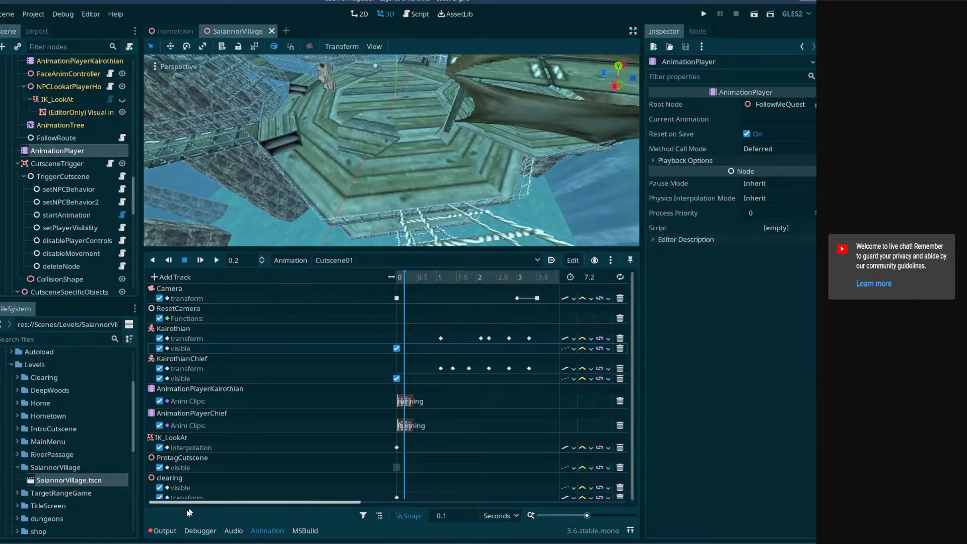
# - Clear the output log, save the scene again with FollowMeQuest's AnimationPlayer selected and check the log for errors
pyautogui.click(167, 532)
pyautogui.click(624, 264)
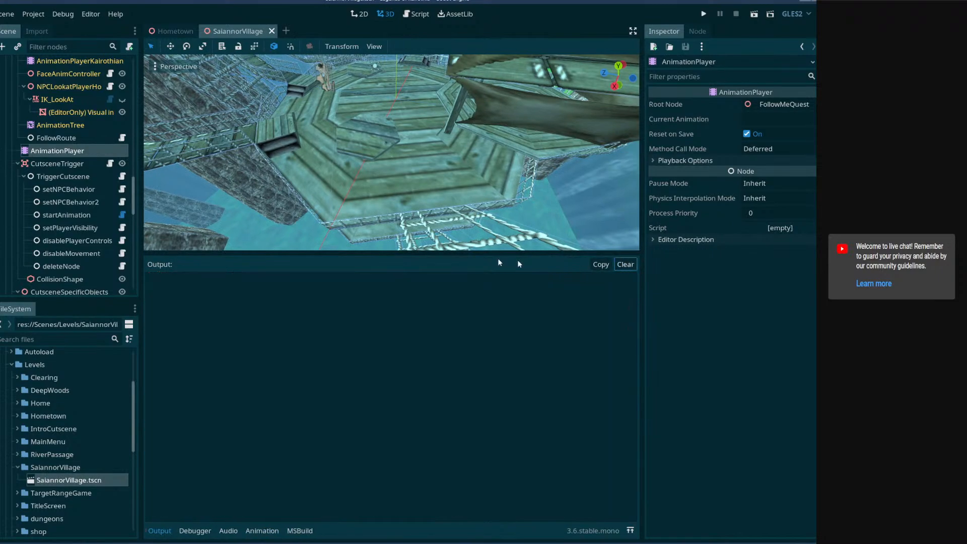
pyautogui.click(43, 167)
pyautogui.click(40, 151)
pyautogui.hotkey('ctrl', 's')
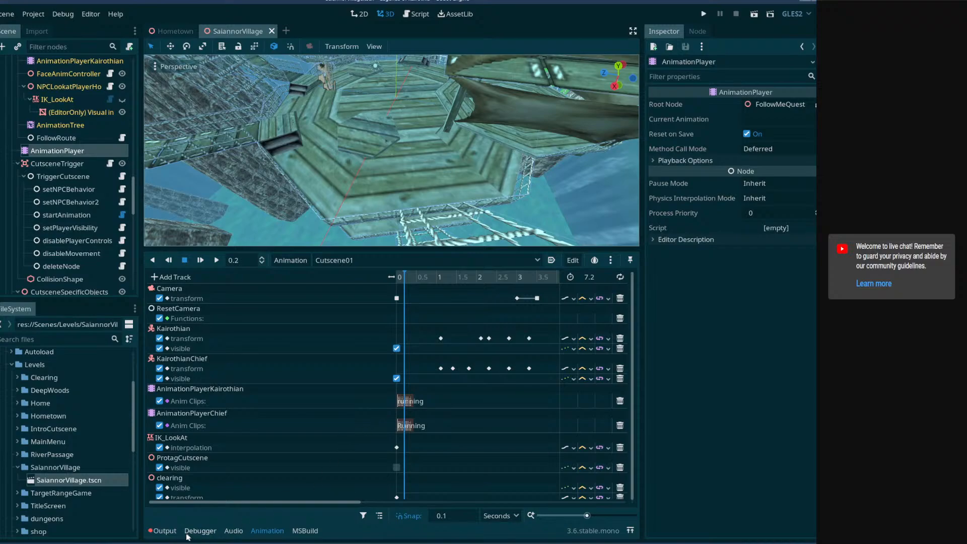
pyautogui.click(169, 532)
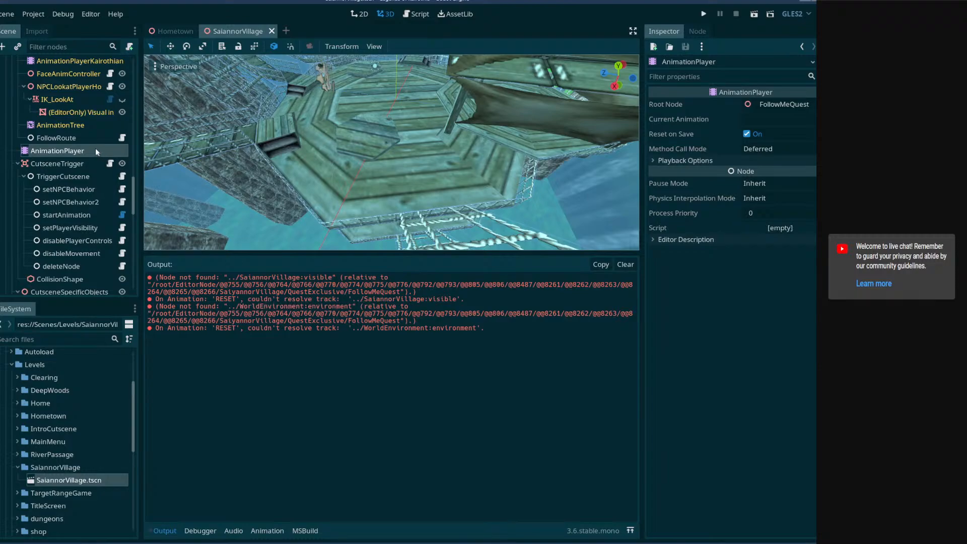
# - Recheck FollowMeQuest's AnimationPlayer against the errors in the output log
pyautogui.click(71, 162)
pyautogui.click(60, 151)
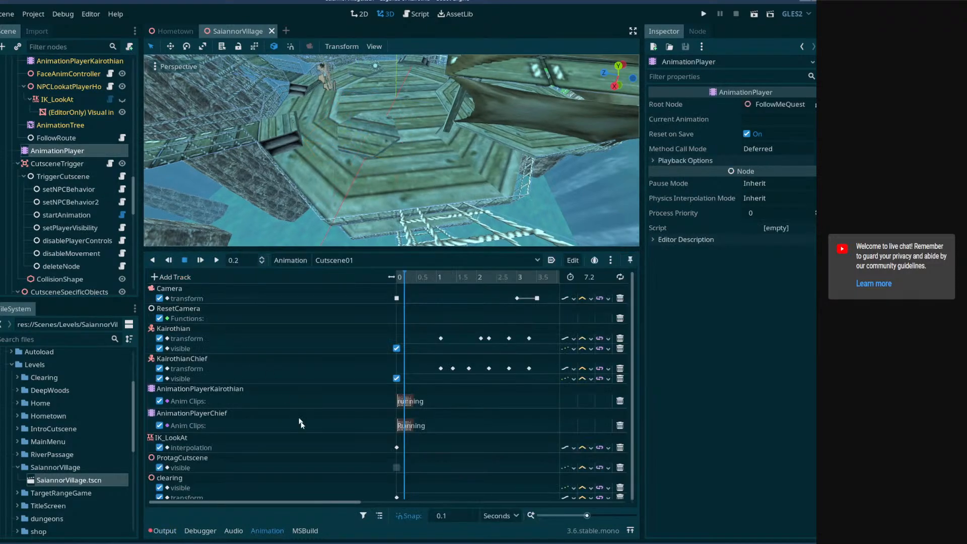
pyautogui.click(176, 528)
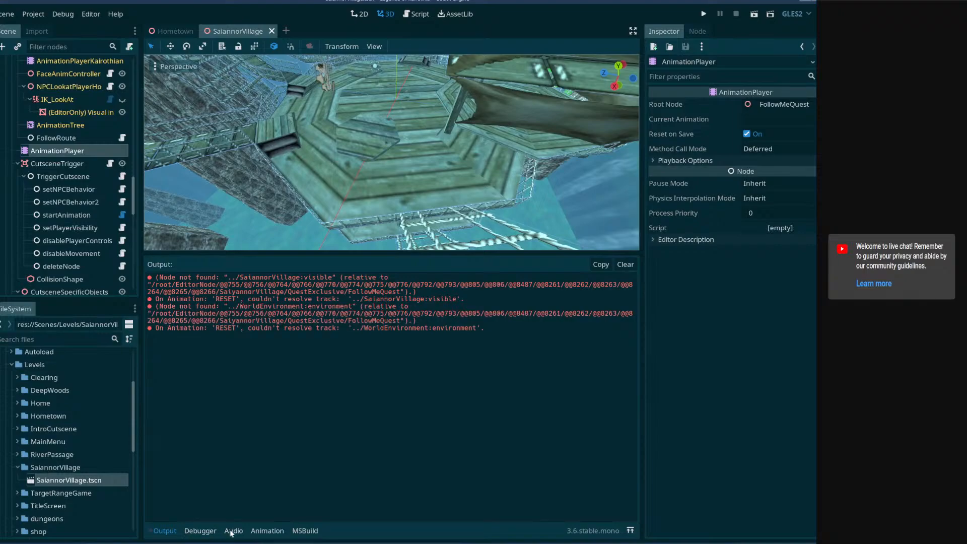
pyautogui.click(233, 530)
pyautogui.click(200, 531)
pyautogui.click(165, 531)
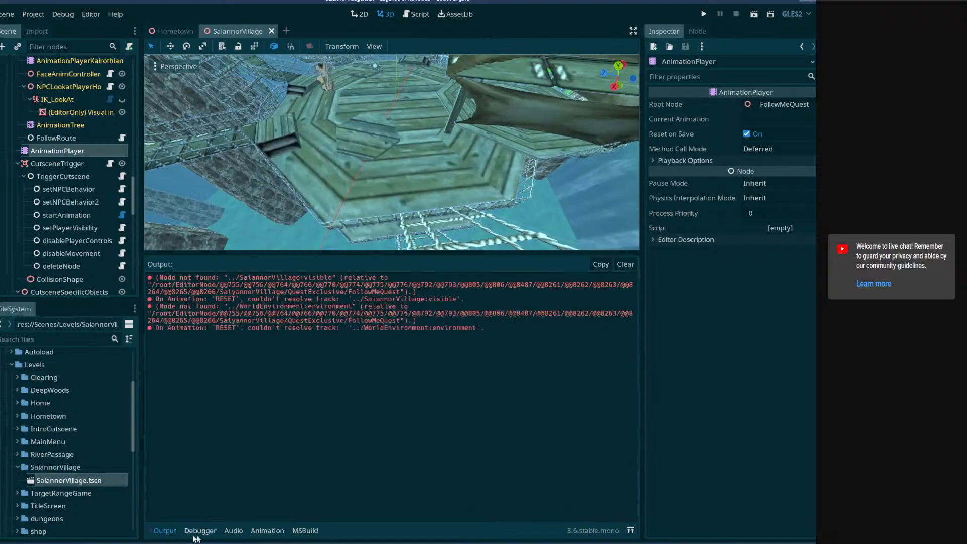
# - Examine the tracks of the Cutscene02, Cutscene03 and Cutscene04 animations for invalid node paths
pyautogui.click(267, 530)
pyautogui.click(334, 260)
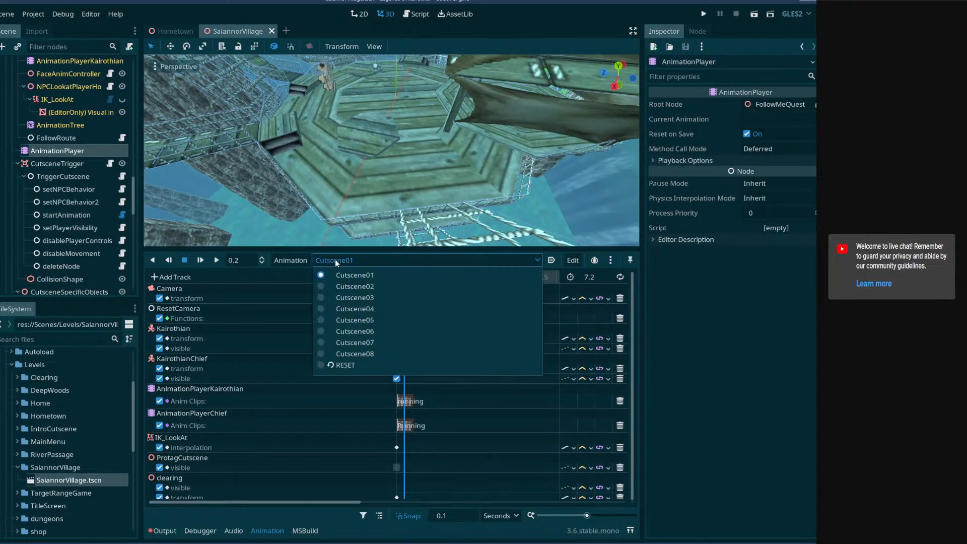
pyautogui.click(344, 288)
pyautogui.scroll(-3, 331, 386)
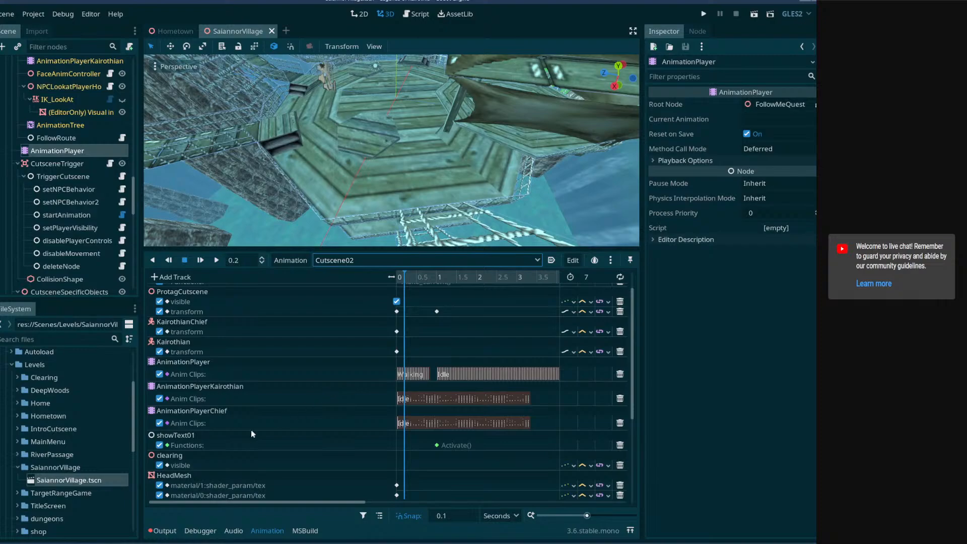
pyautogui.scroll(-5, 249, 435)
pyautogui.click(322, 262)
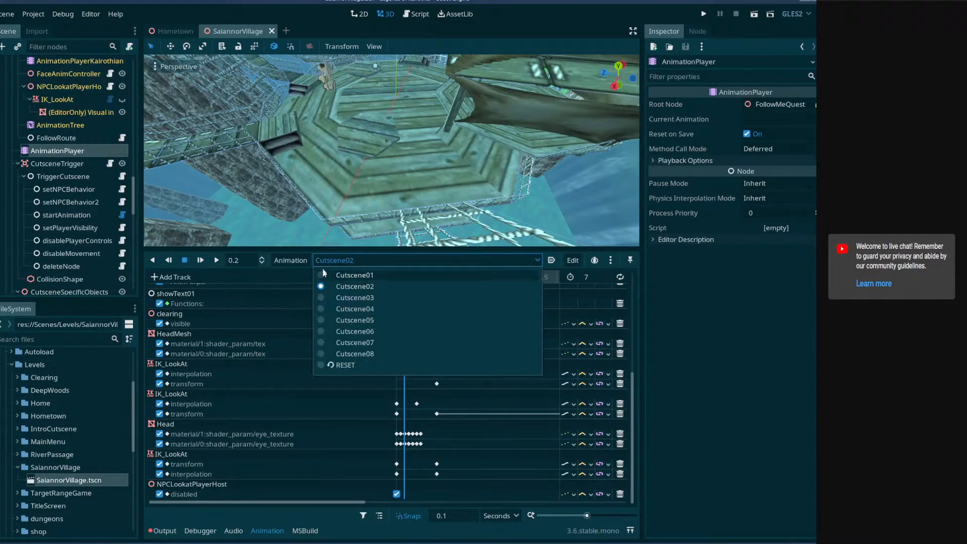
pyautogui.click(326, 298)
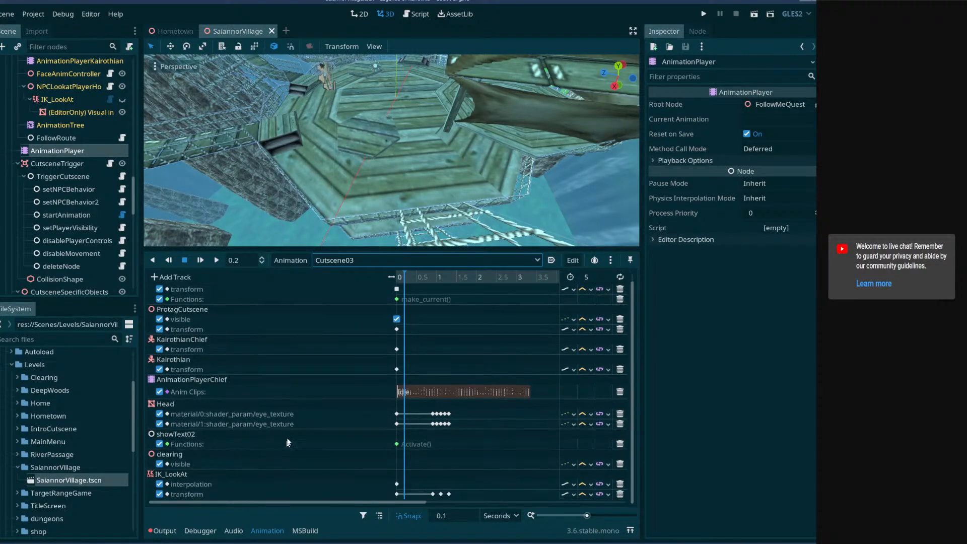
pyautogui.click(351, 260)
pyautogui.click(345, 309)
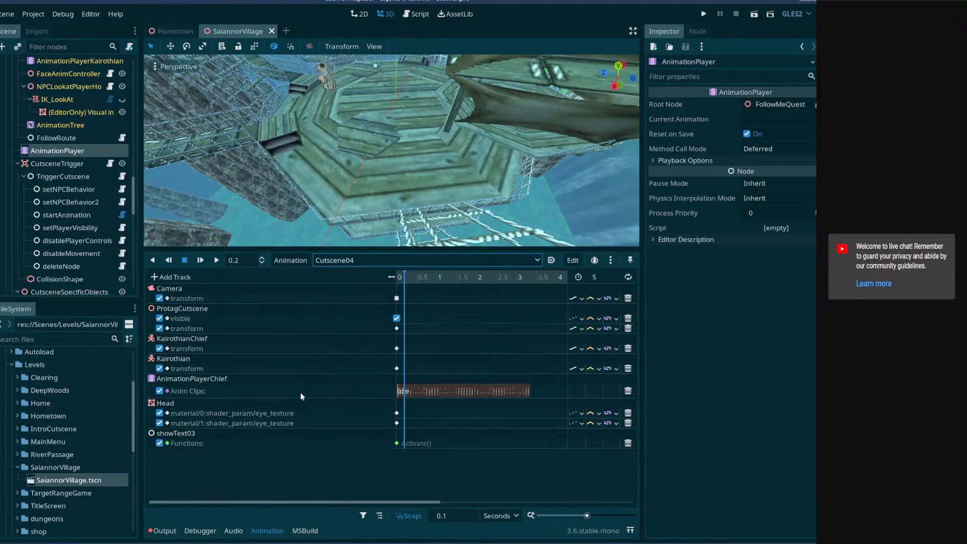
# - Check the path of Cutscene05's ../WorldEnvironment environment track and delete that track
pyautogui.click(349, 260)
pyautogui.click(349, 319)
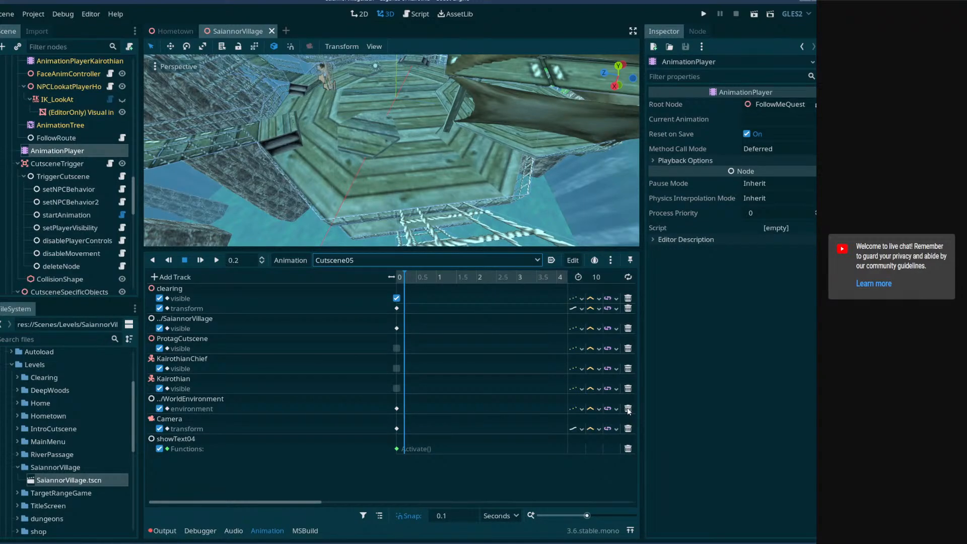
pyautogui.doubleClick(221, 409)
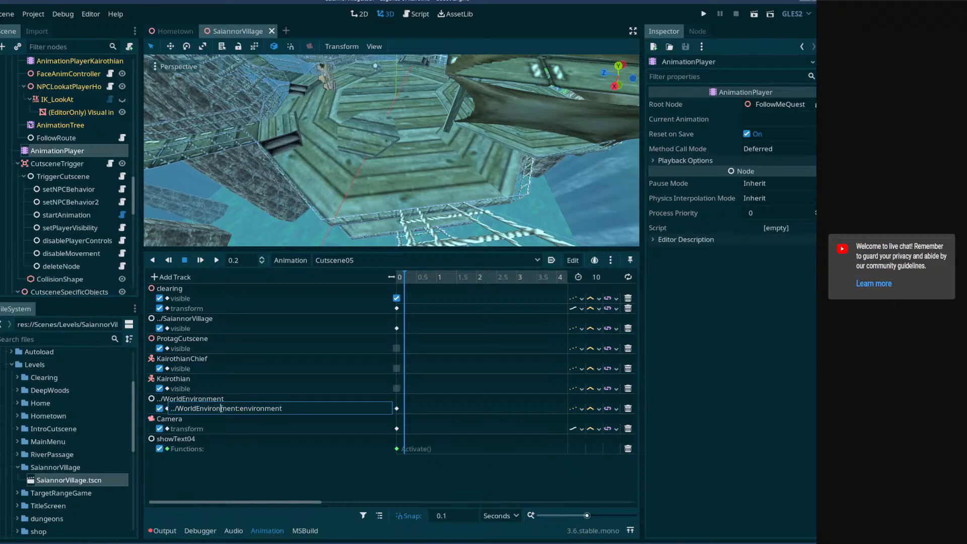
pyautogui.click(316, 456)
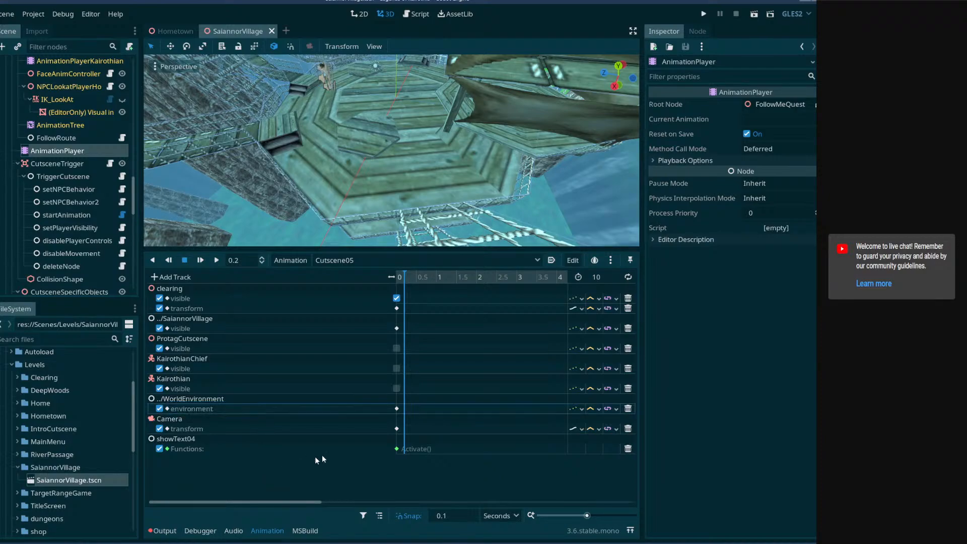
pyautogui.click(628, 408)
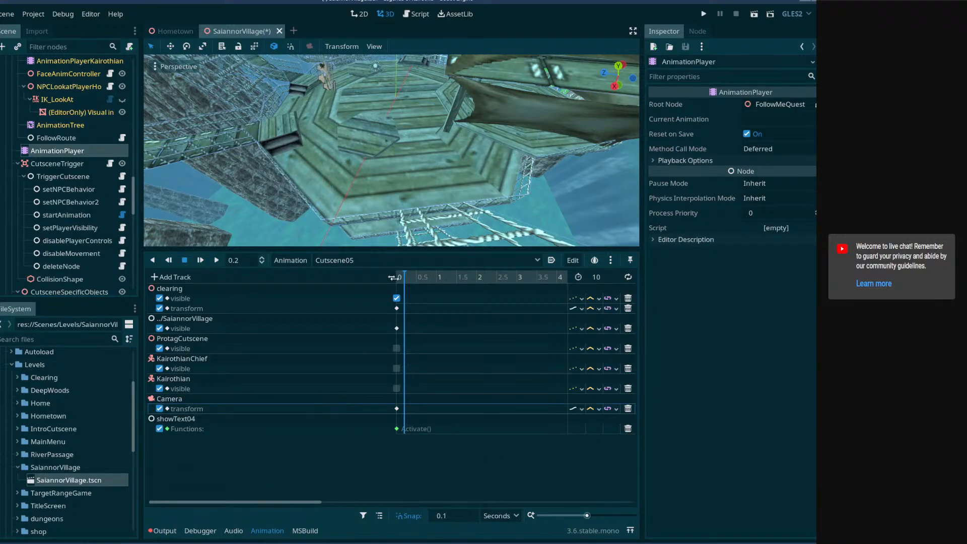
# - Examine the tracks of the Cutscene06, Cutscene07 and Cutscene08 animations for invalid node paths
pyautogui.click(376, 260)
pyautogui.click(351, 326)
pyautogui.scroll(-1, 271, 384)
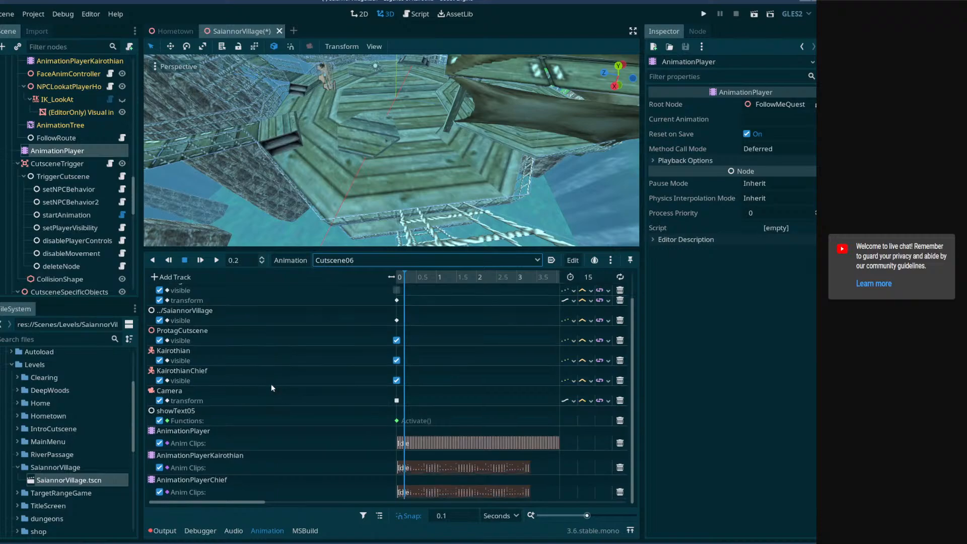
pyautogui.scroll(1, 271, 385)
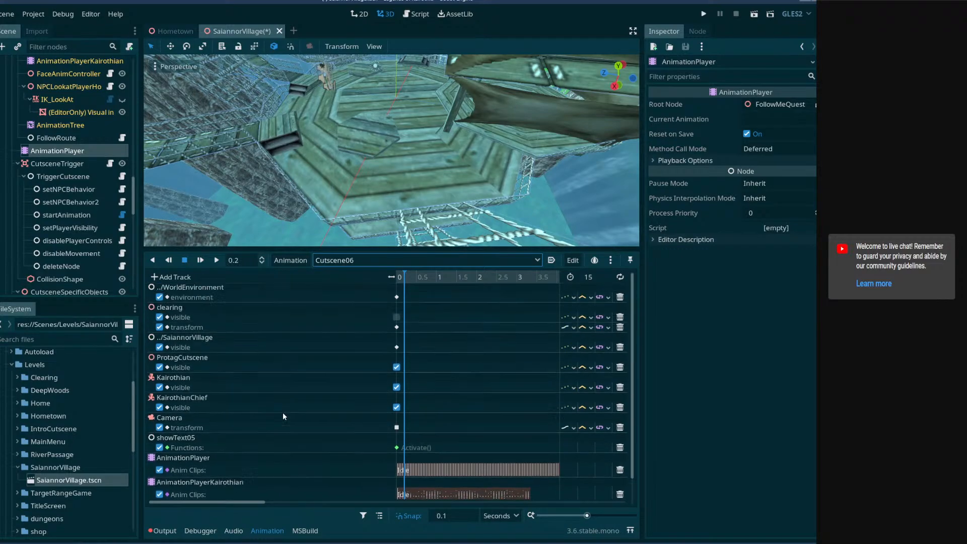
pyautogui.click(343, 261)
pyautogui.click(334, 345)
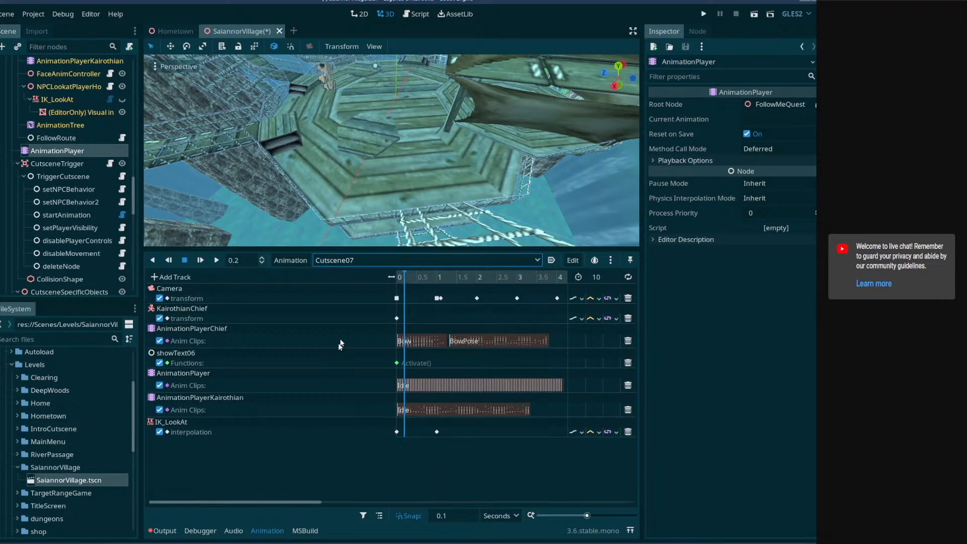
pyautogui.click(380, 257)
pyautogui.click(331, 361)
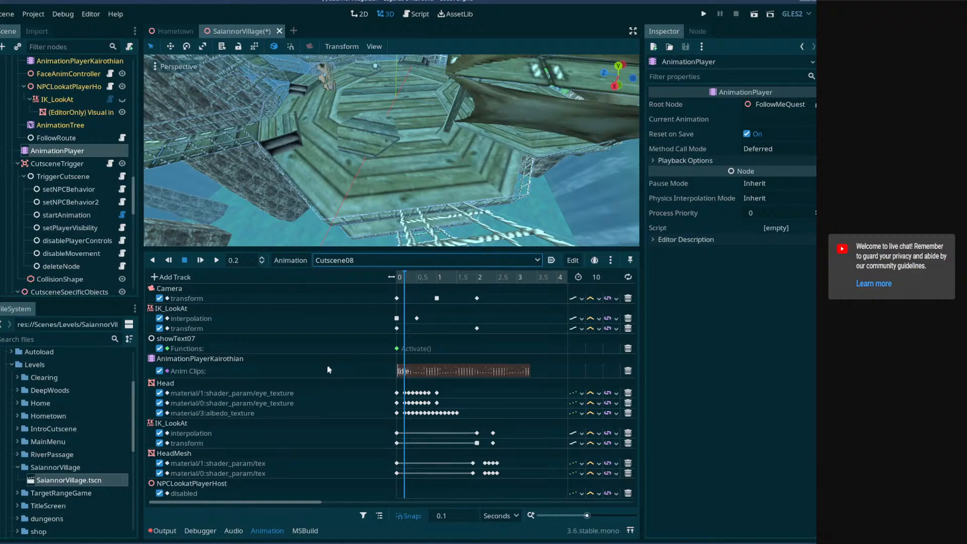
# - Delete the ../WorldEnvironment environment track from the RESET animation
pyautogui.click(345, 260)
pyautogui.click(346, 362)
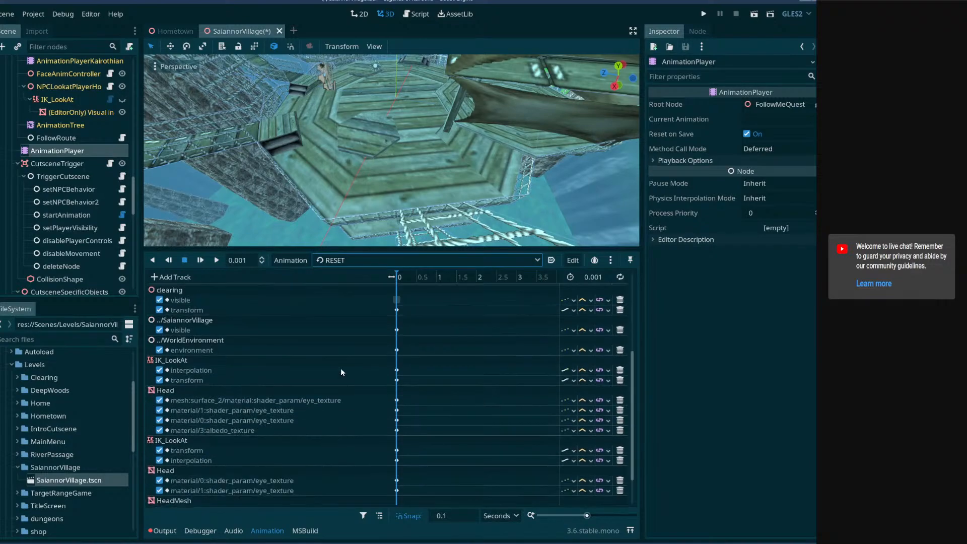
pyautogui.scroll(3, 337, 371)
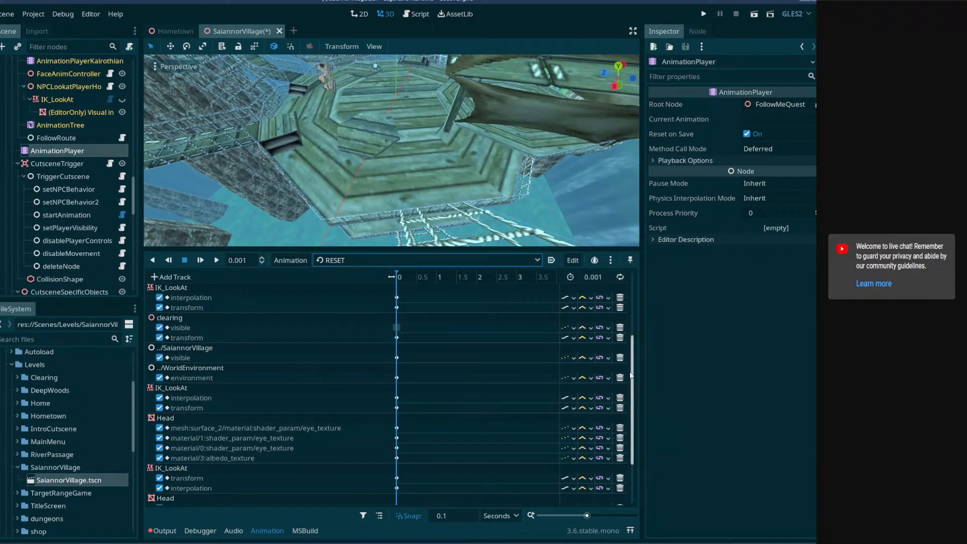
pyautogui.click(620, 378)
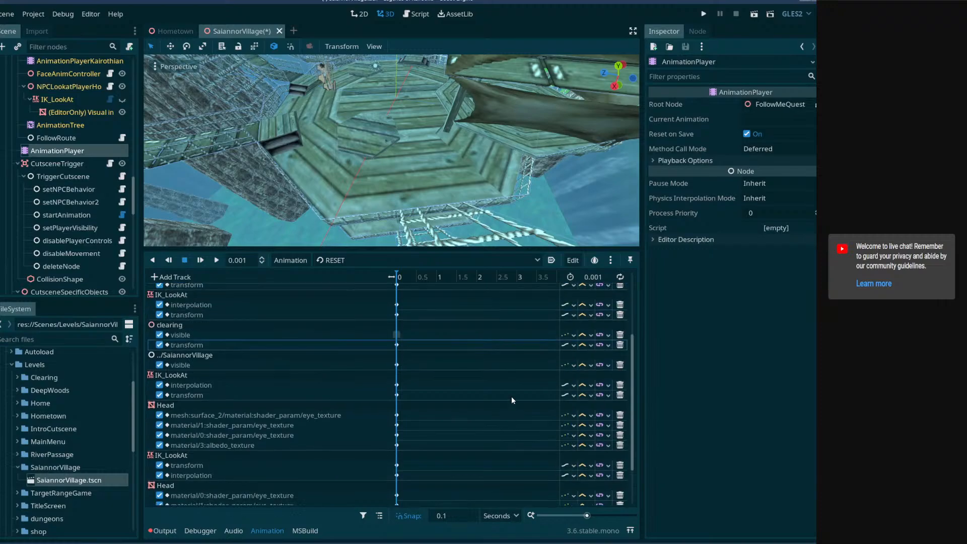
pyautogui.scroll(3, 512, 397)
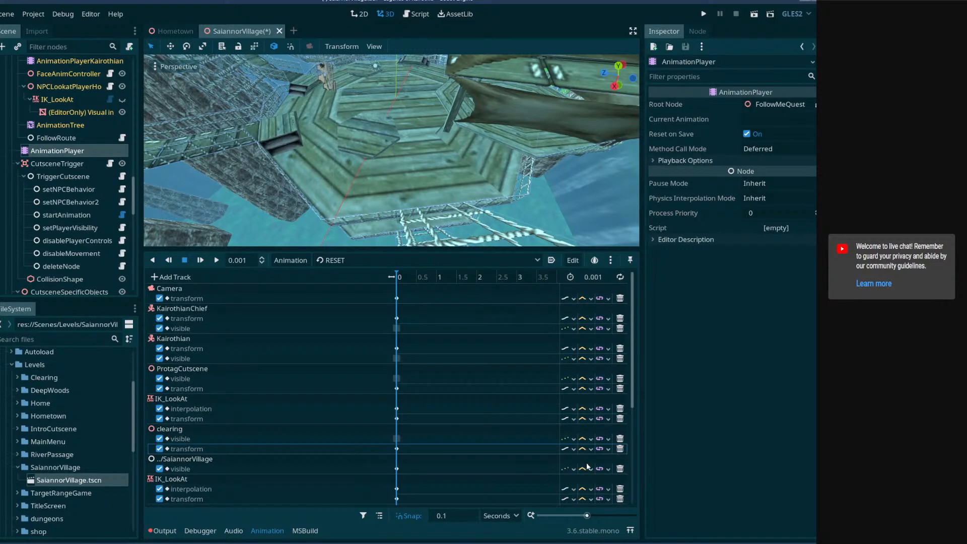
# - Clear the output log and reselect FollowMeQuest's AnimationPlayer to check for remaining node path errors
pyautogui.click(168, 531)
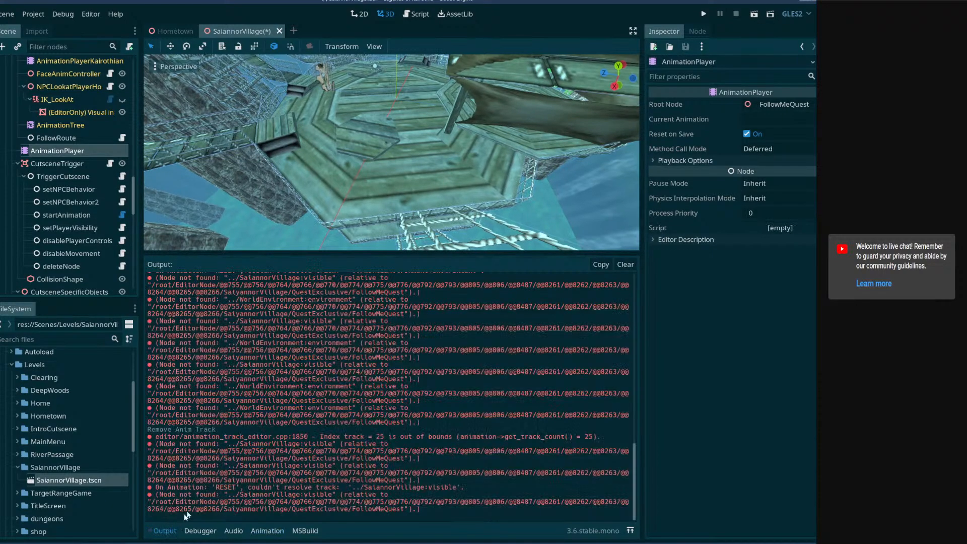
pyautogui.click(625, 264)
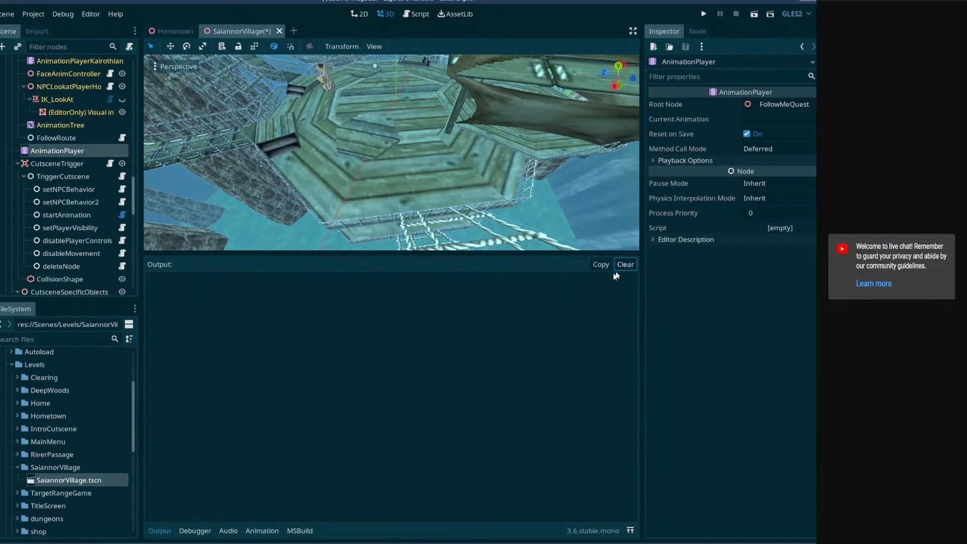
pyautogui.click(60, 152)
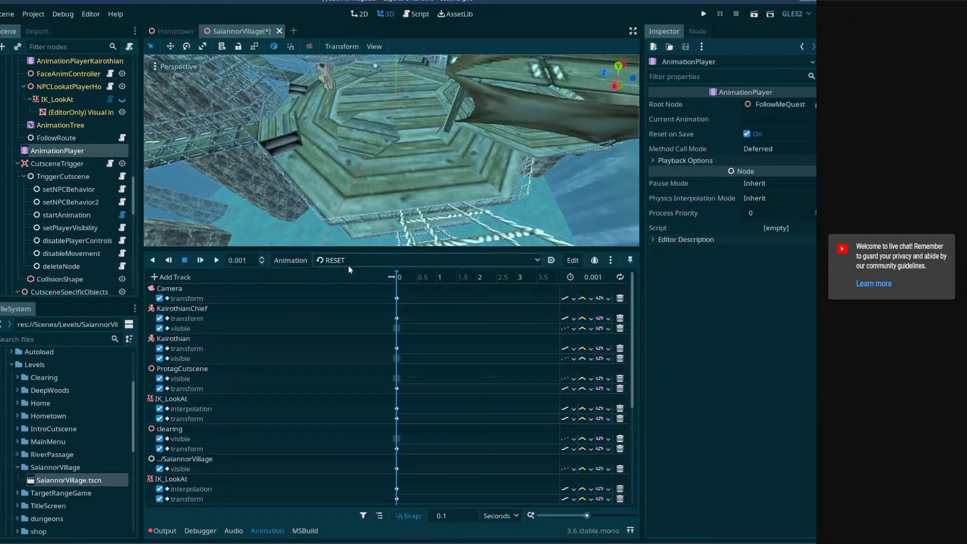
pyautogui.scroll(-5, 370, 312)
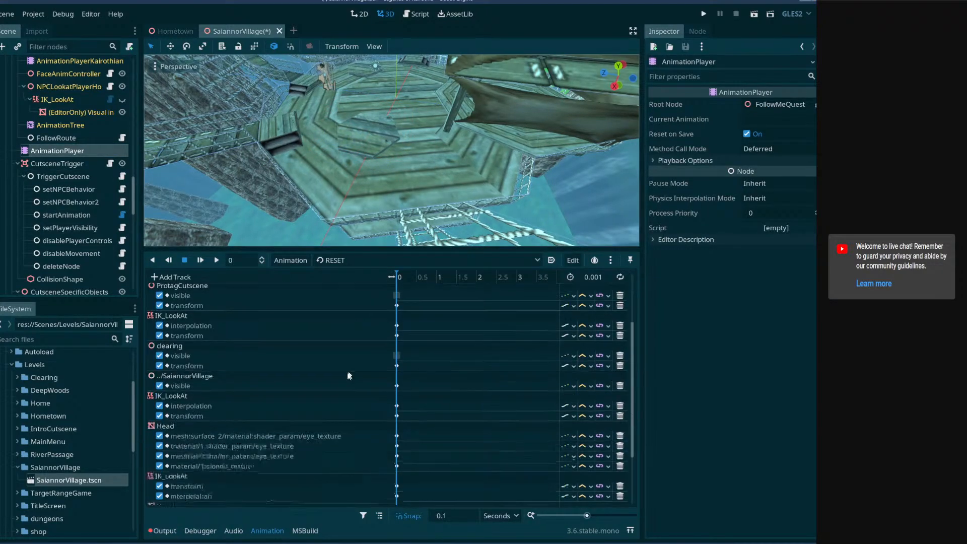
pyautogui.click(162, 533)
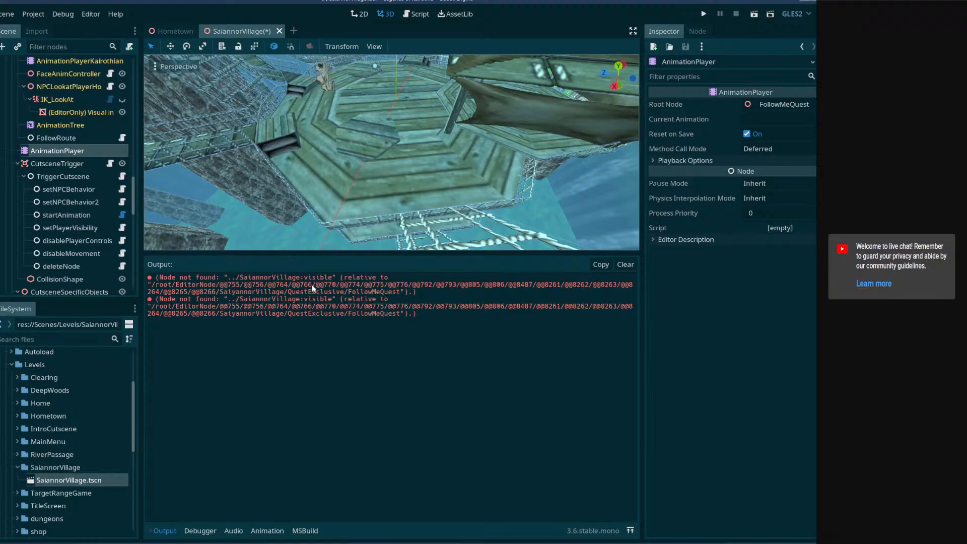
# - Delete the ../SaiannorVillage visible track from the AnimationPlayer's RESET animation
pyautogui.click(73, 163)
pyautogui.click(70, 151)
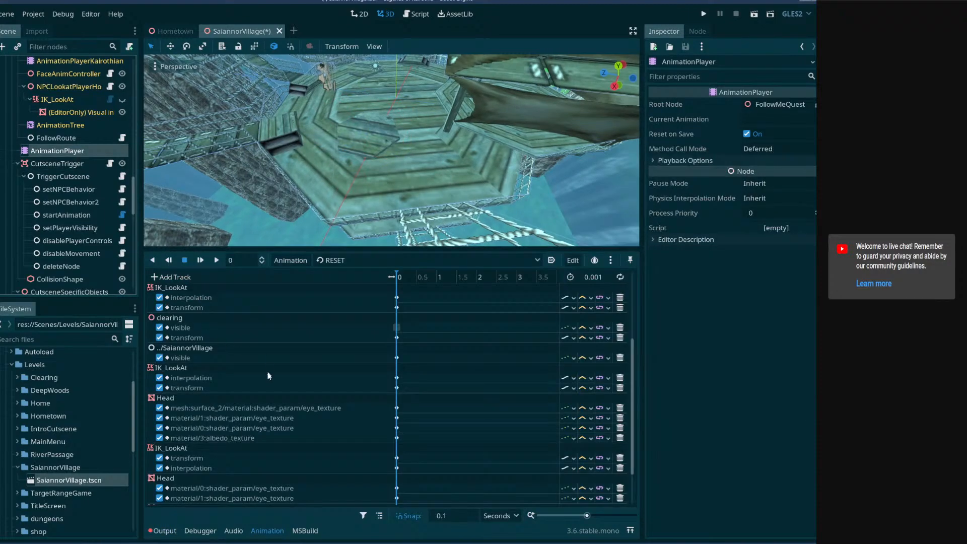
pyautogui.click(623, 357)
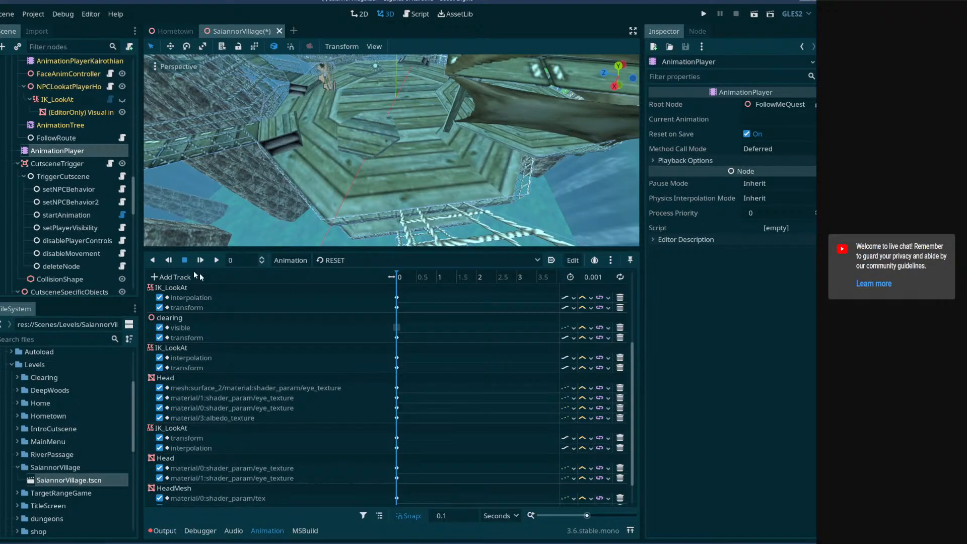
# - Review the output log, clear it, and reload the AnimationPlayer to verify that the RESET animation's tracks resolve
pyautogui.click(46, 161)
pyautogui.click(47, 151)
pyautogui.click(163, 531)
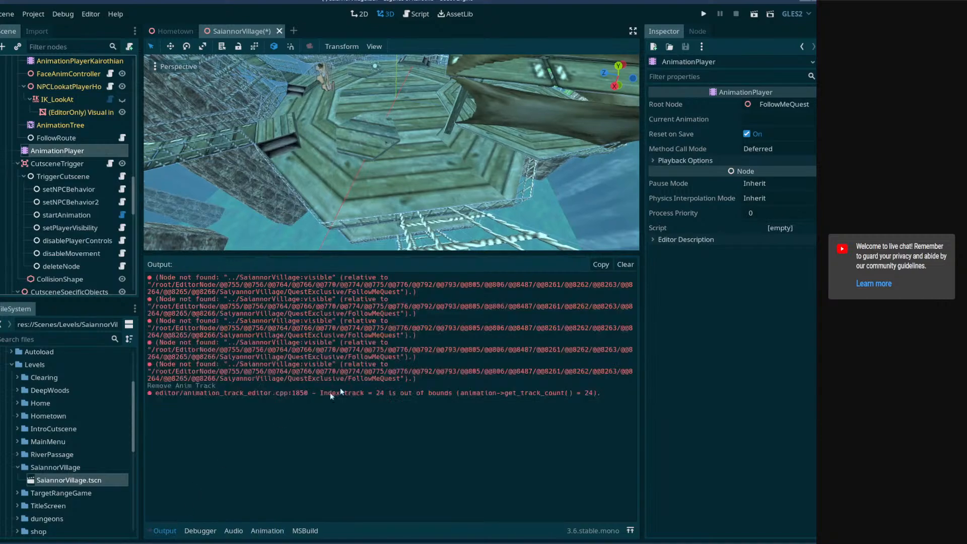
pyautogui.click(625, 264)
pyautogui.click(53, 163)
pyautogui.click(50, 151)
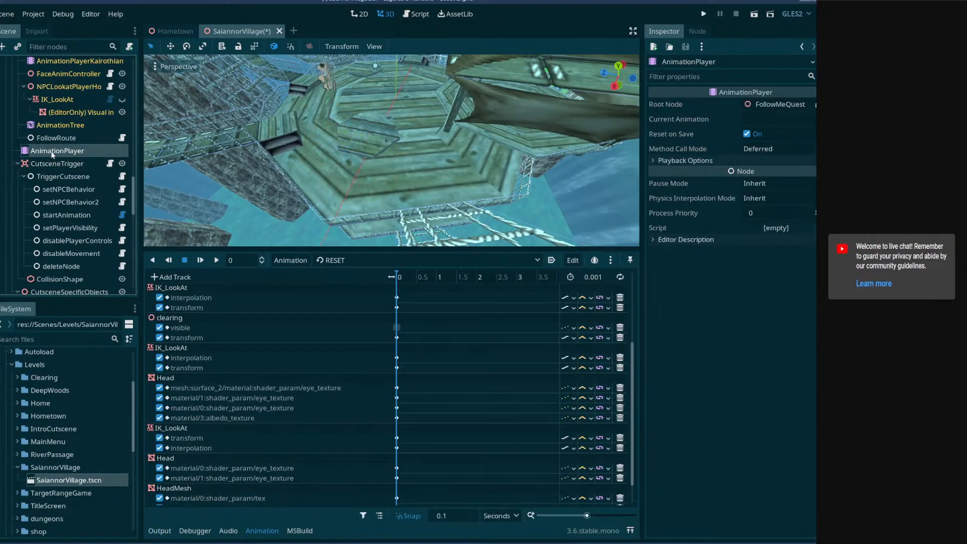
# - Save the SaiannorVillage scene and briefly test-run it, closing the game window at the end
pyautogui.moveTo(393, 277); pyautogui.dragTo(265, 277)
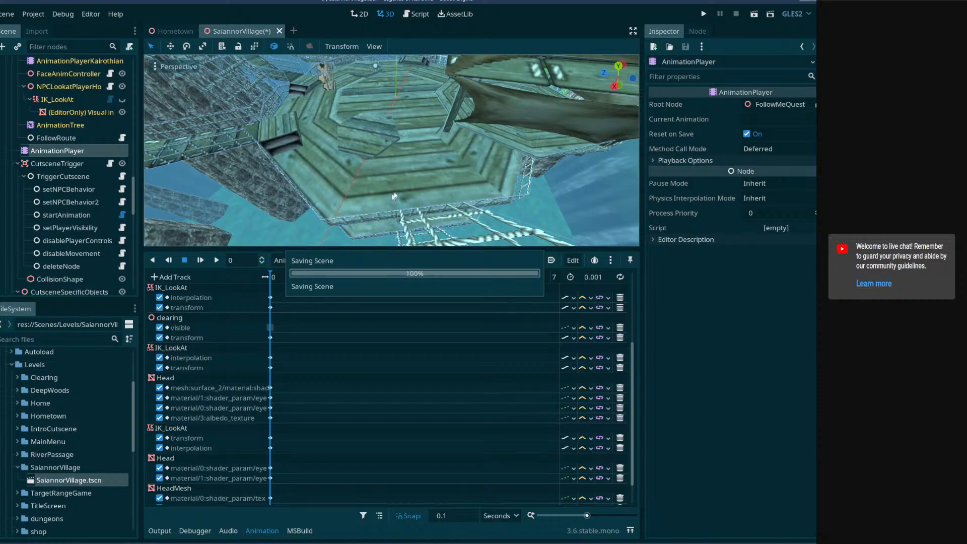
pyautogui.click(754, 15)
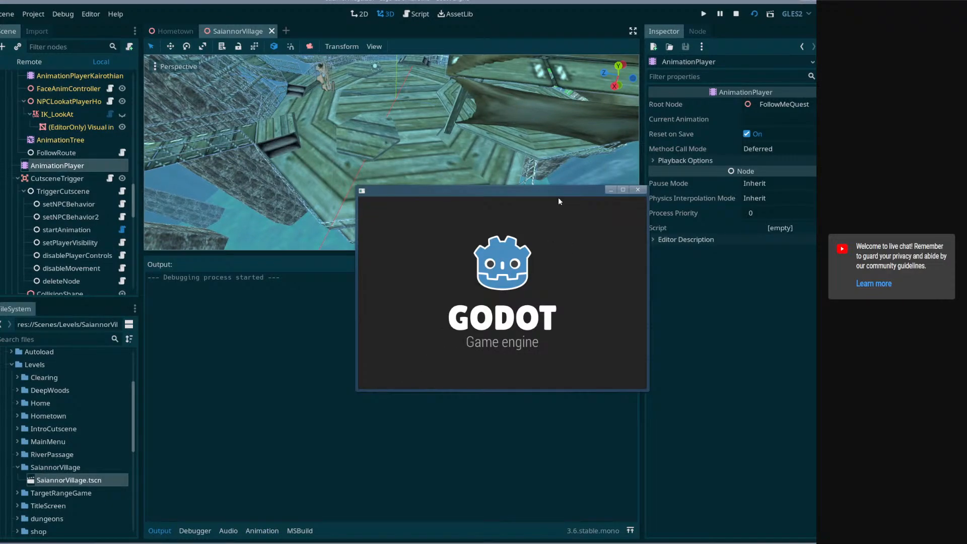
pyautogui.moveTo(567, 190); pyautogui.dragTo(341, 47)
pyautogui.click(406, 43)
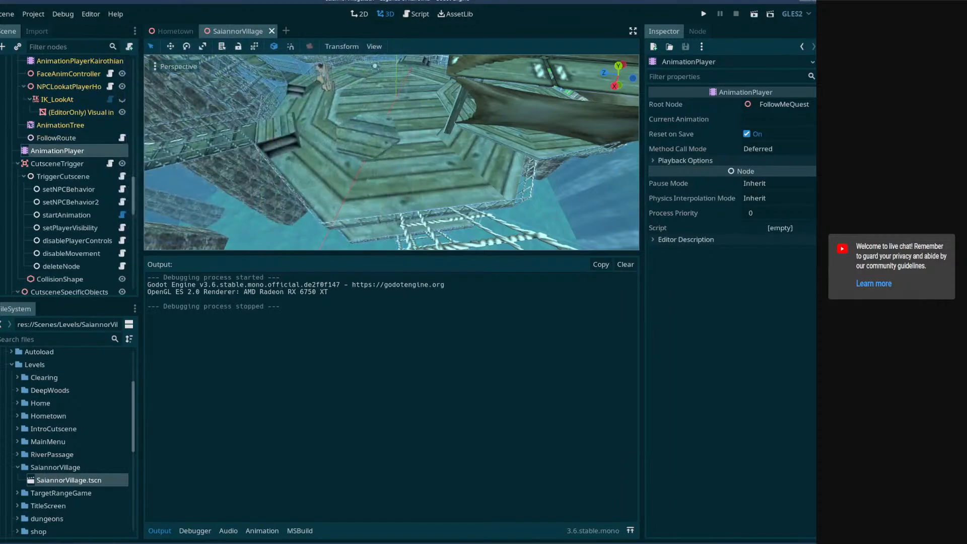
# - Open save1.json from the saves folder in the project's user data folder
pyautogui.click(40, 16)
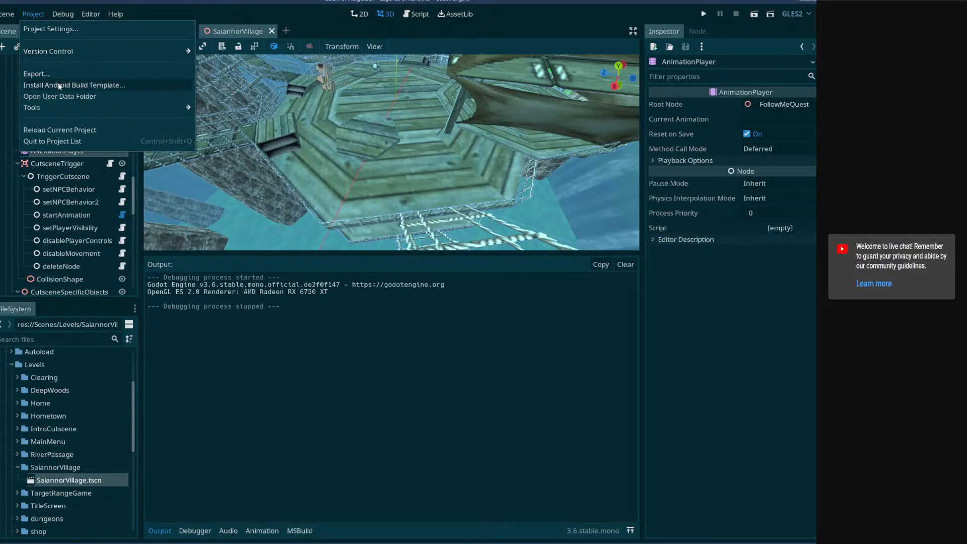
pyautogui.click(55, 98)
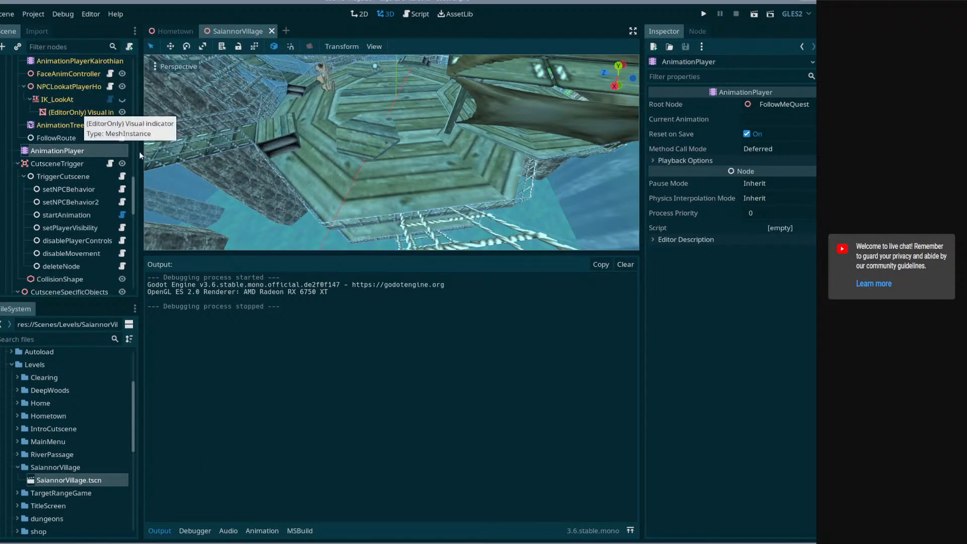
pyautogui.doubleClick(134, 129)
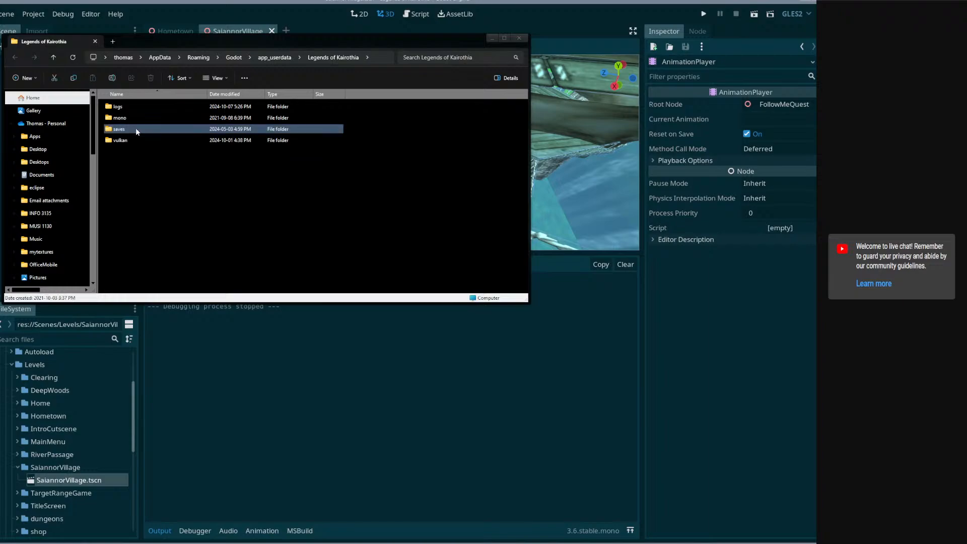
pyautogui.click(174, 107)
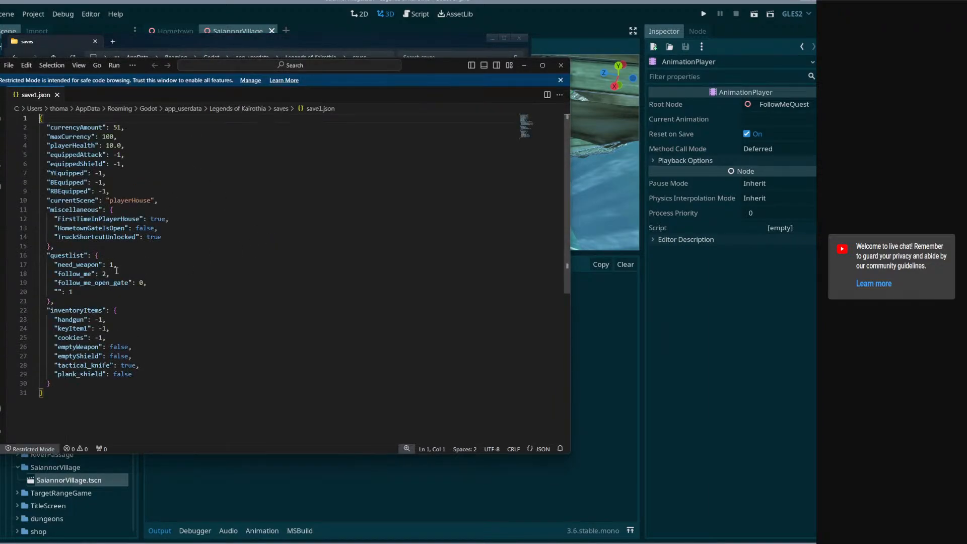
# - Set follow_me to 1 in the questlist of save1.json and save the file
pyautogui.click(108, 275)
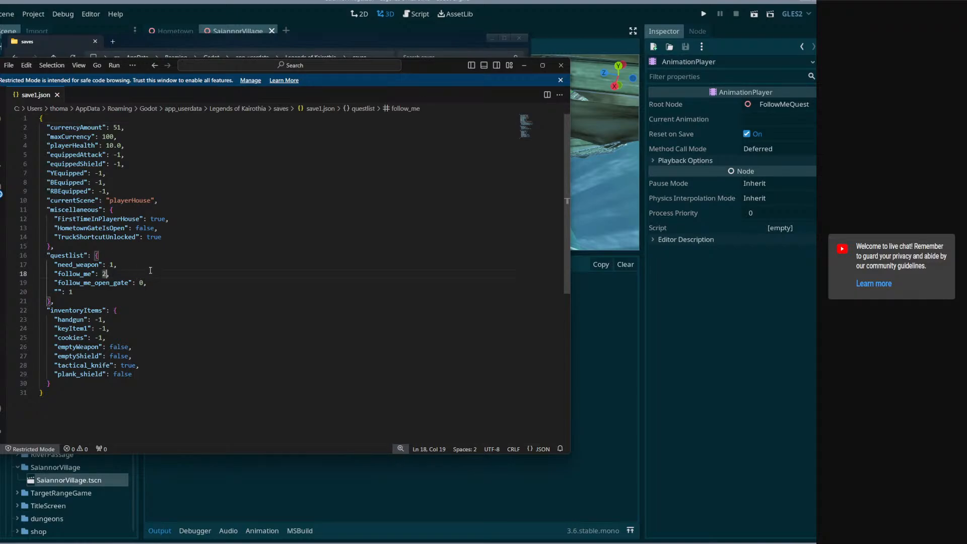
pyautogui.press('BackSpace')
pyautogui.write('1')
pyautogui.moveTo(73, 292); pyautogui.dragTo(145, 283)
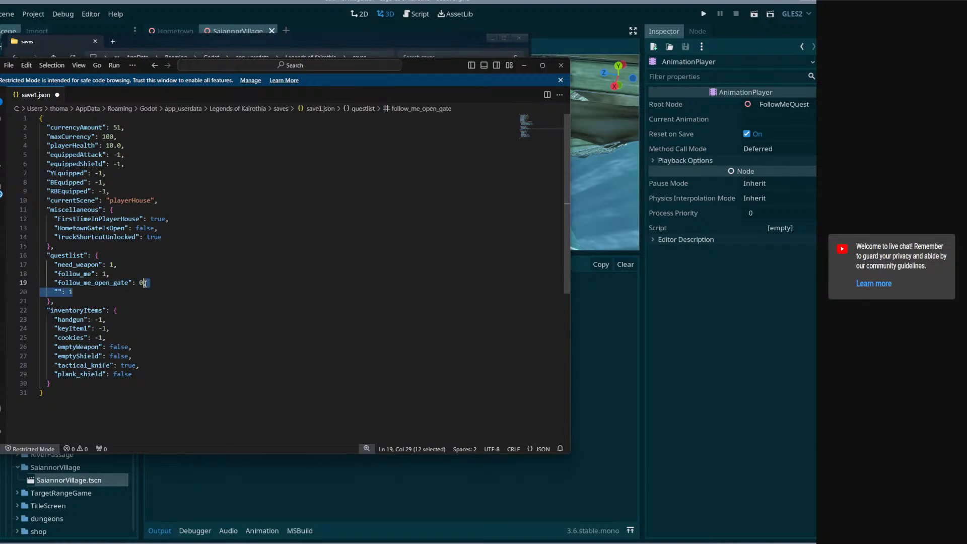
pyautogui.click(134, 293)
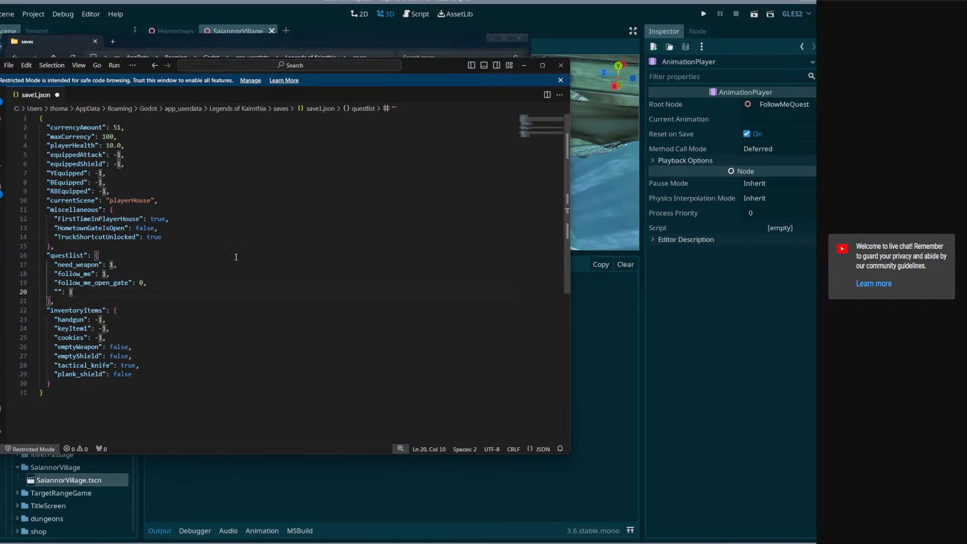
pyautogui.click(237, 258)
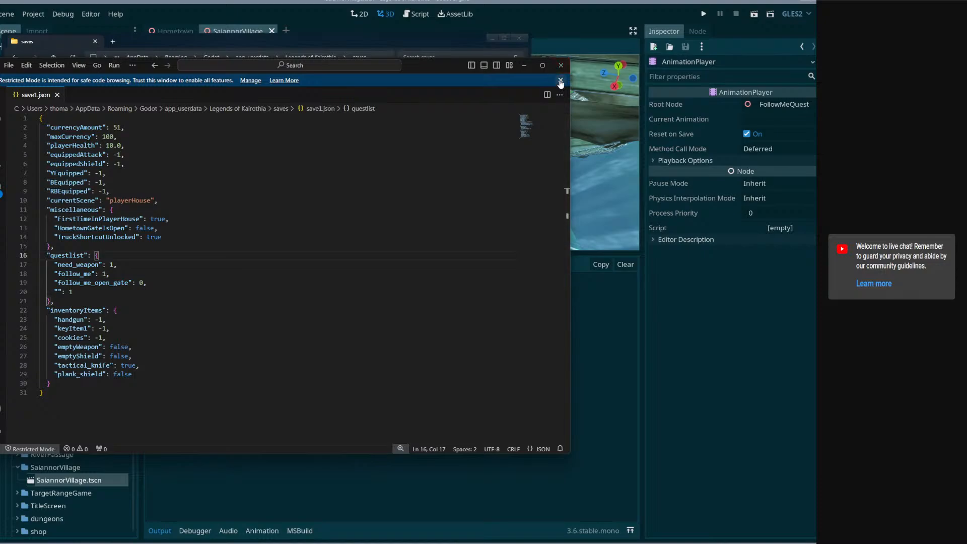
# - Remove the empty-named entry and its preceding comma from the questlist, save save1.json, and minimize the code editor
pyautogui.press('BackSpace')
pyautogui.press('BackSpace')
pyautogui.press('BackSpace')
pyautogui.press('BackSpace')
pyautogui.press('BackSpace')
pyautogui.press('BackSpace')
pyautogui.press('BackSpace')
pyautogui.press('BackSpace')
pyautogui.press('BackSpace')
pyautogui.press('BackSpace')
pyautogui.press('BackSpace')
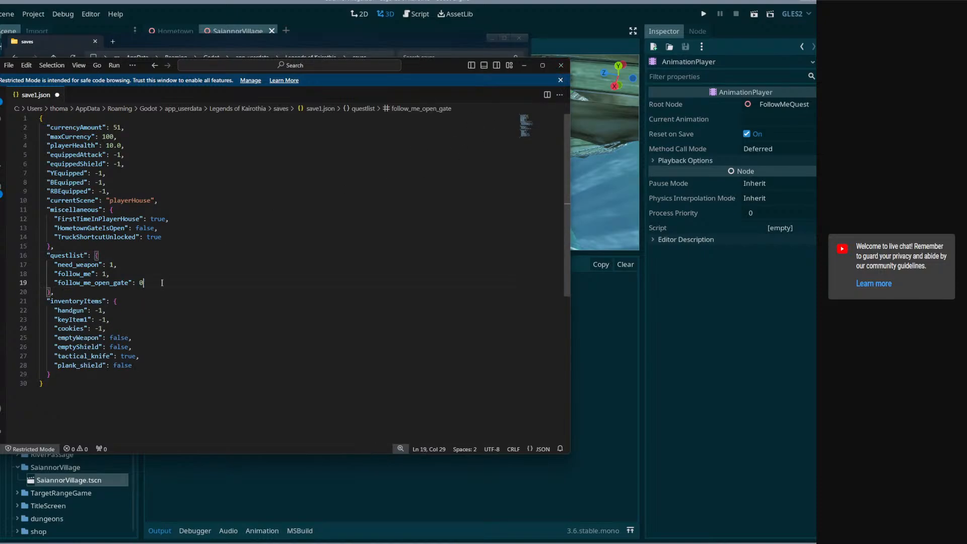
pyautogui.click(524, 66)
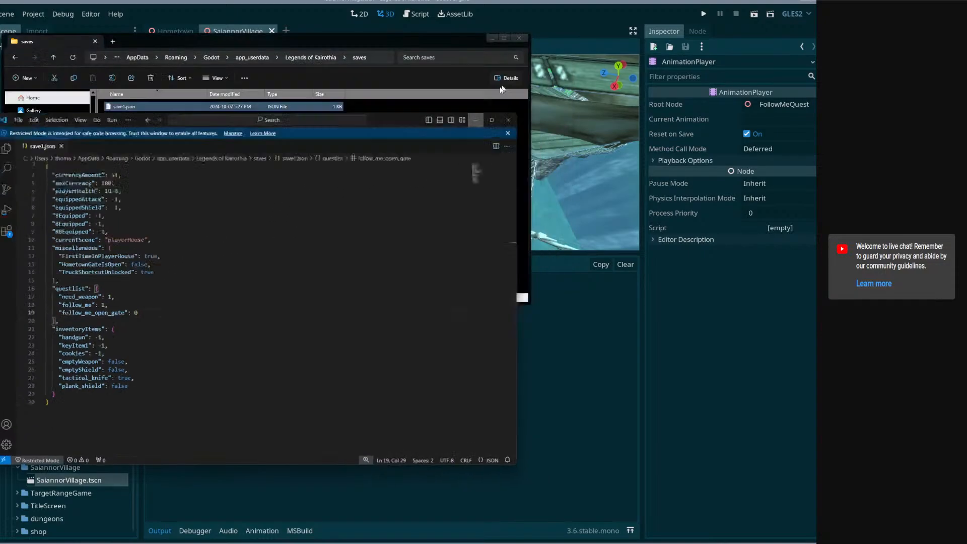
# - Return to Godot and open the QuestSystem scene from the project's AutoLoad list
pyautogui.click(192, 25)
pyautogui.click(33, 13)
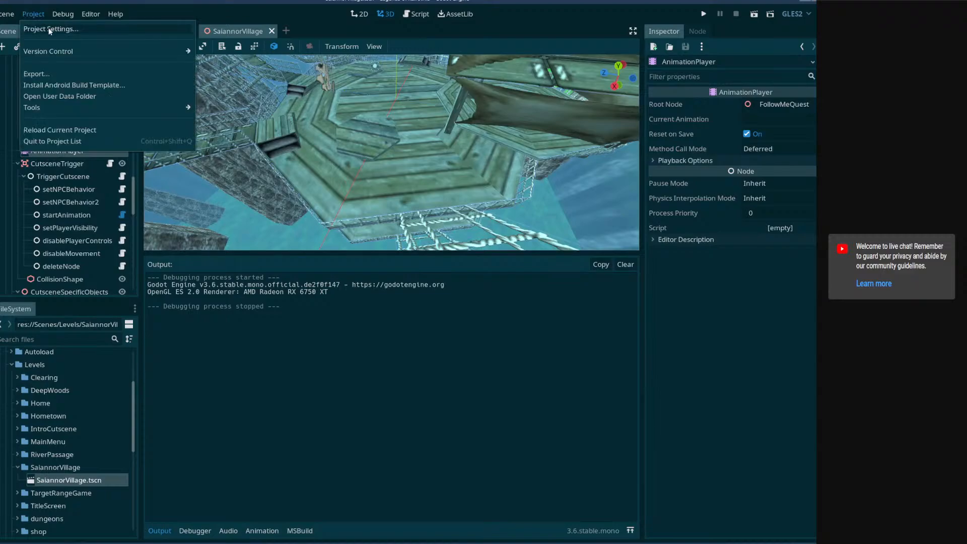
pyautogui.click(42, 26)
pyautogui.click(246, 126)
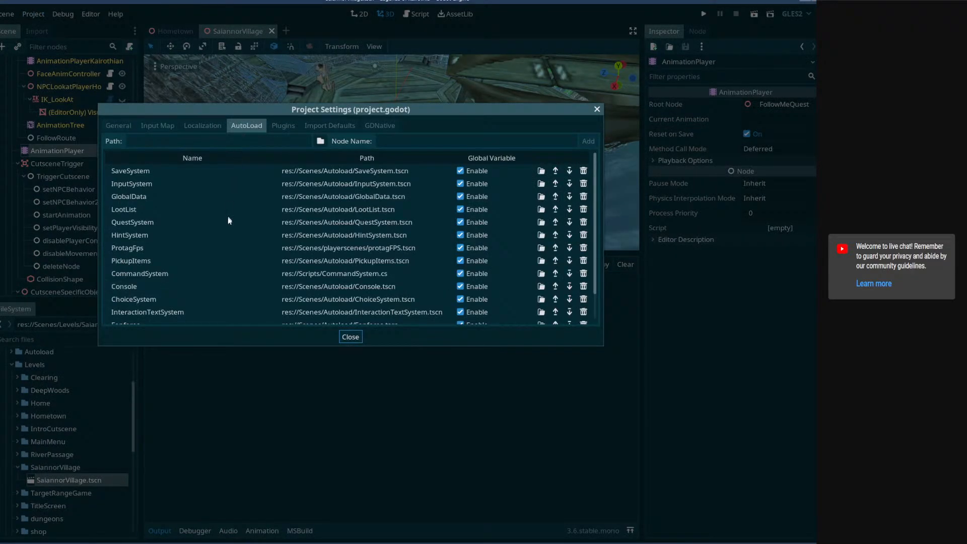
pyautogui.doubleClick(328, 222)
# - Set the MonsterHunt quest's key to monster_hunt and save the QuestSystem scene
pyautogui.click(61, 128)
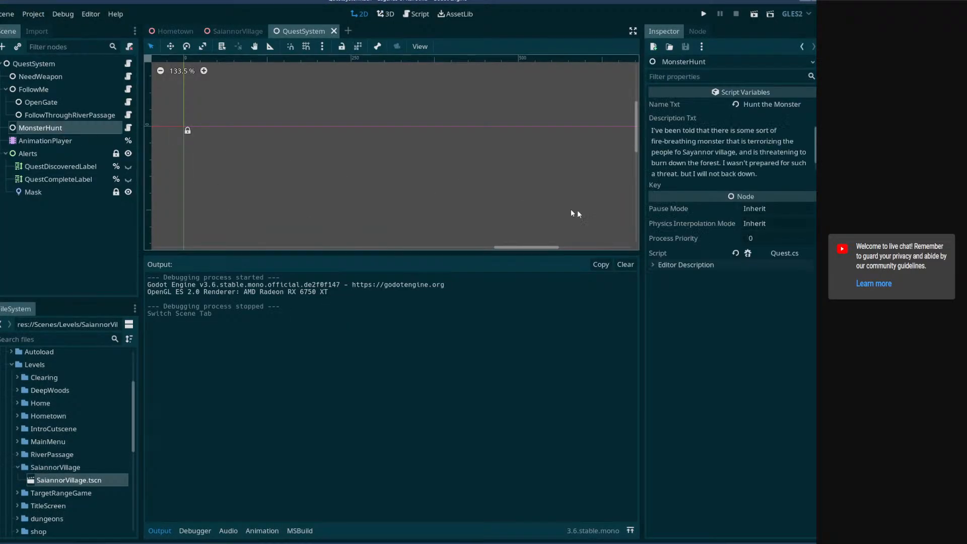
pyautogui.click(751, 182)
pyautogui.write('monster_hunt')
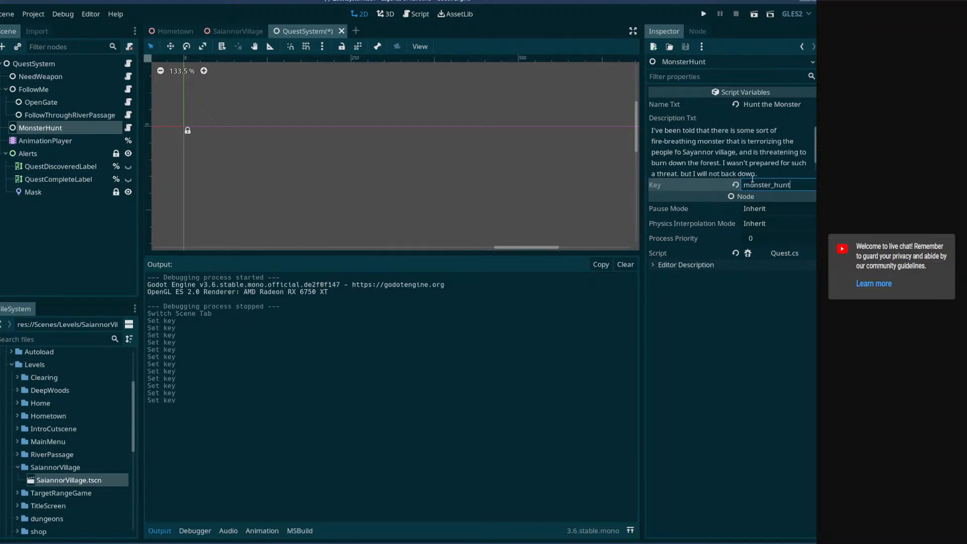
pyautogui.press('Return')
pyautogui.hotkey('ctrl', 's')
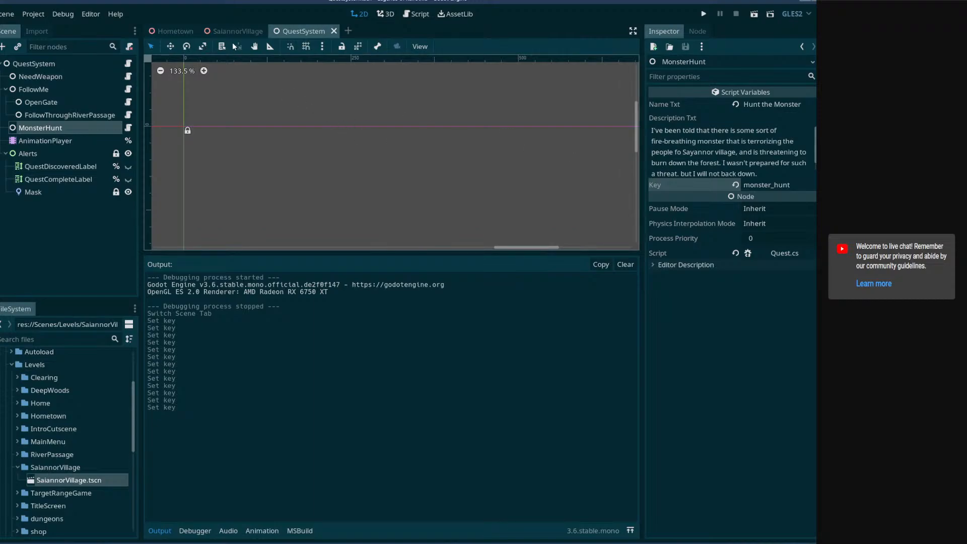
# - Run the SaiannorVillage scene again and enlarge the game window for testing
pyautogui.click(232, 31)
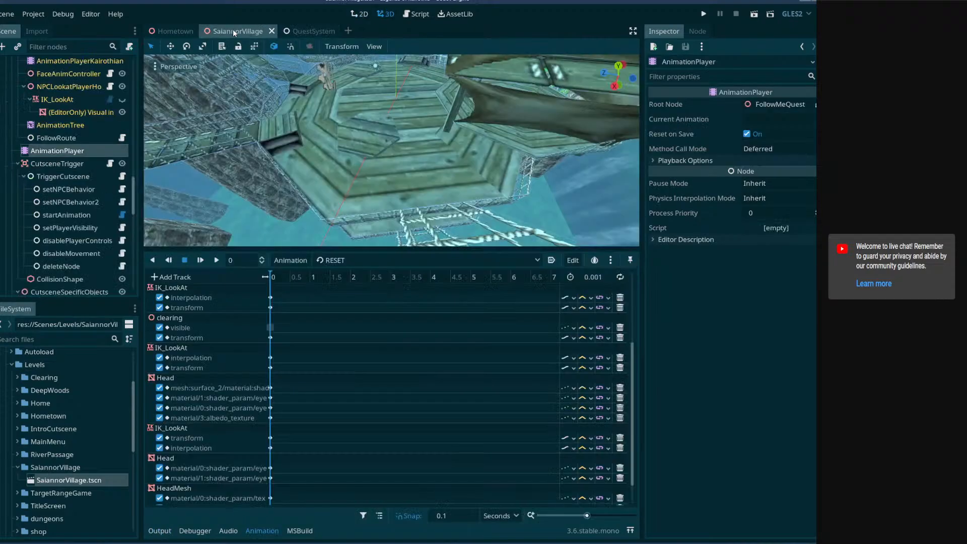
pyautogui.click(757, 15)
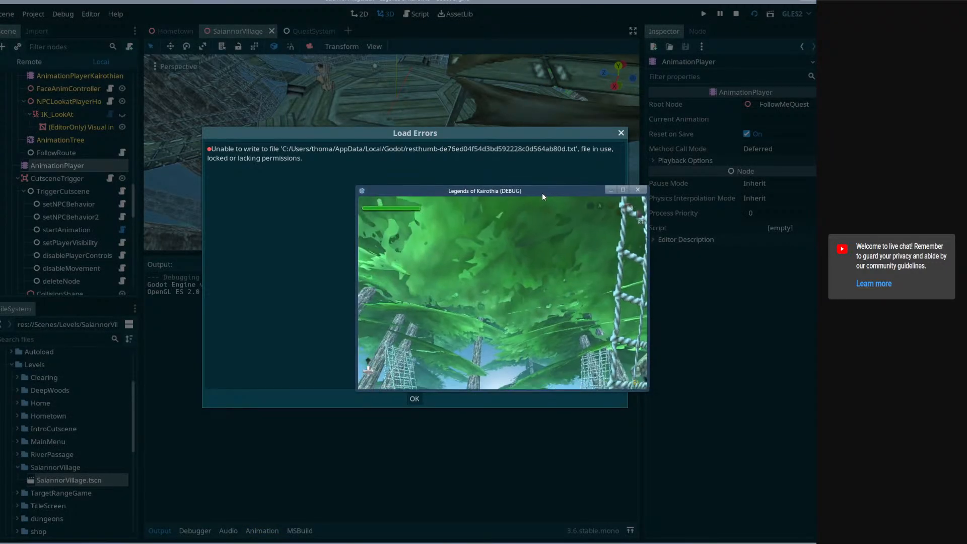
pyautogui.moveTo(542, 194); pyautogui.dragTo(324, 22)
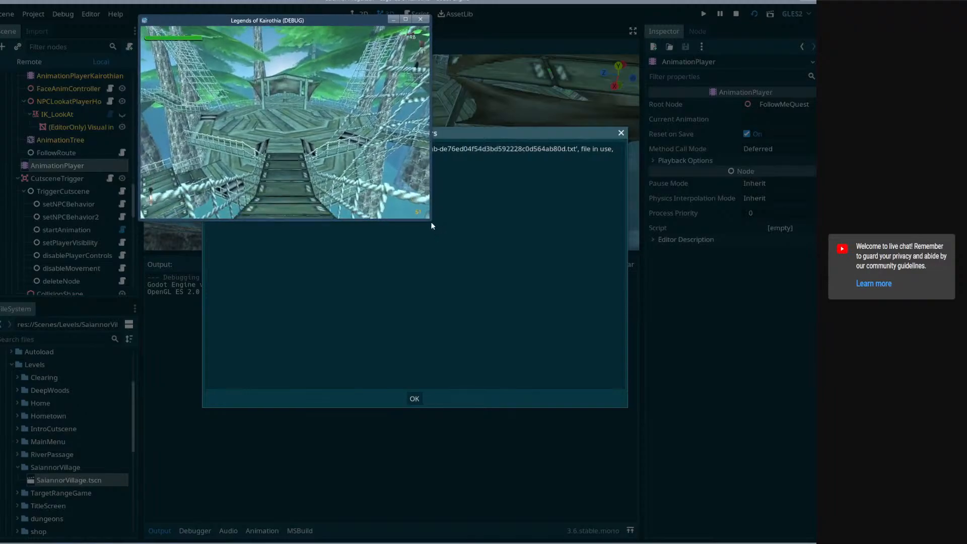
pyautogui.moveTo(431, 220); pyautogui.dragTo(719, 421)
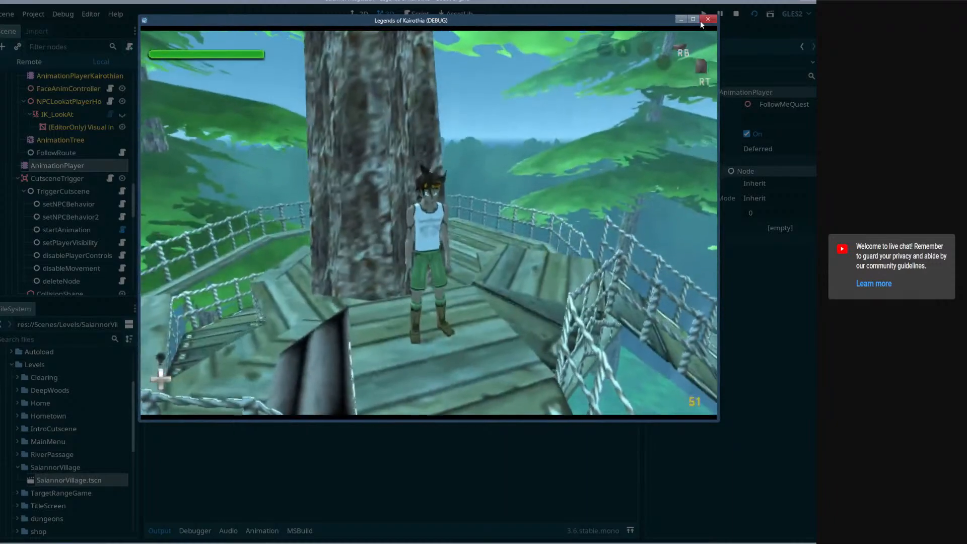
# - Stop the running game and show the animation tracks of FollowMeQuest's AnimationPlayer
pyautogui.click(708, 20)
pyautogui.click(414, 398)
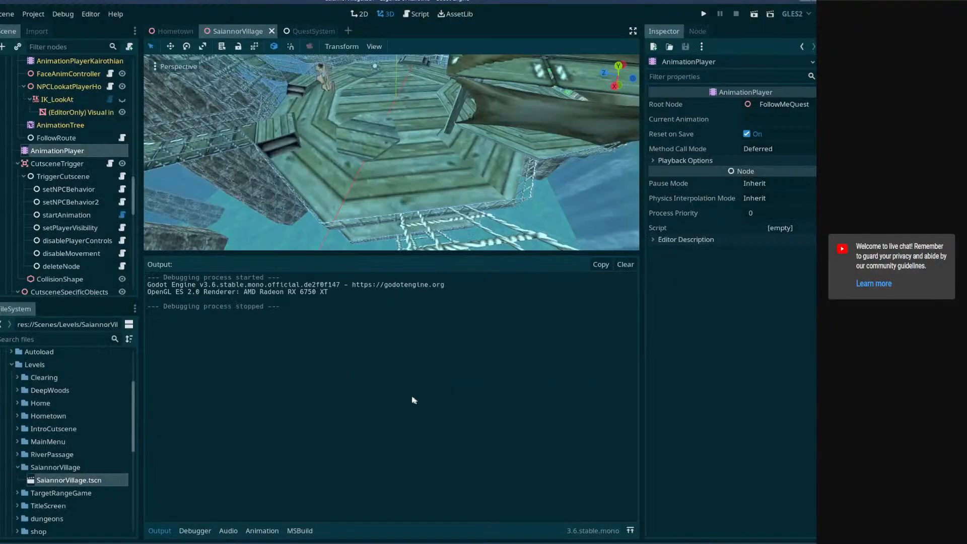
pyautogui.click(62, 160)
pyautogui.click(57, 151)
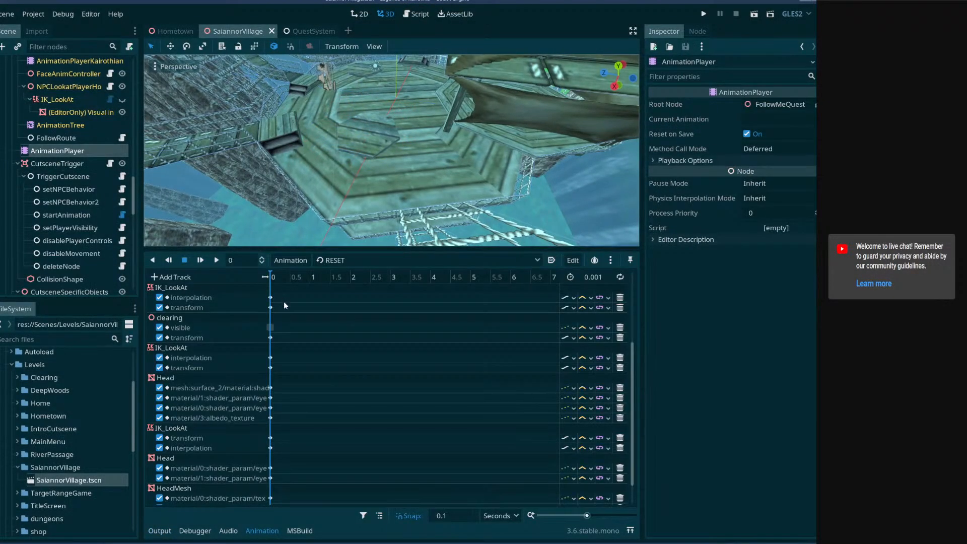
# - Add a CollisionShape child to the ToDeepWoods area and give it a new BoxShape
pyautogui.scroll(10, 86, 206)
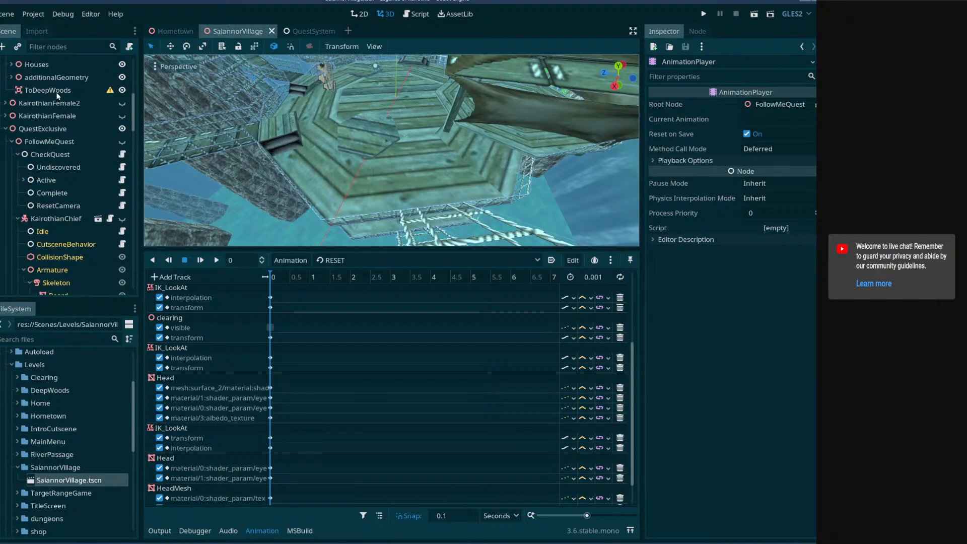
pyautogui.rightClick(56, 94)
pyautogui.click(68, 101)
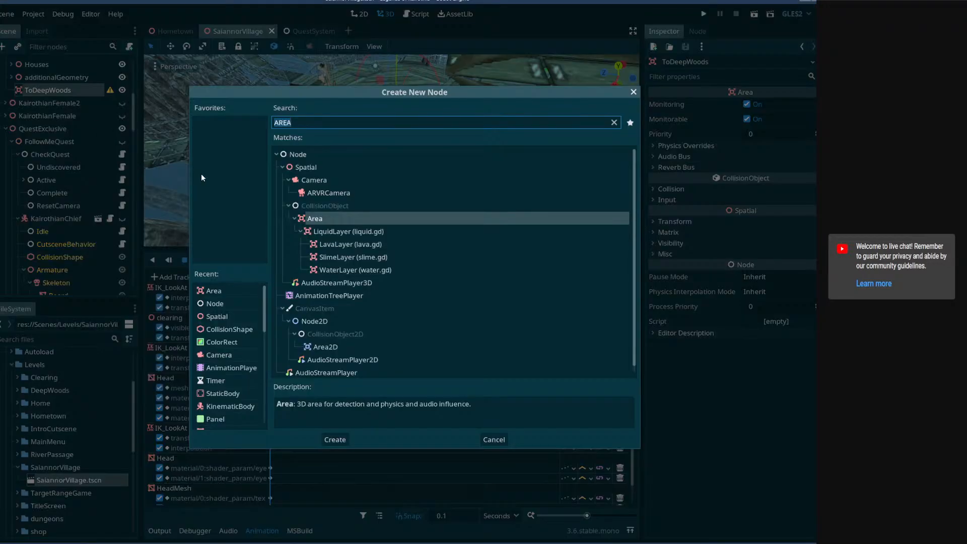
pyautogui.write('colli')
pyautogui.press('Down')
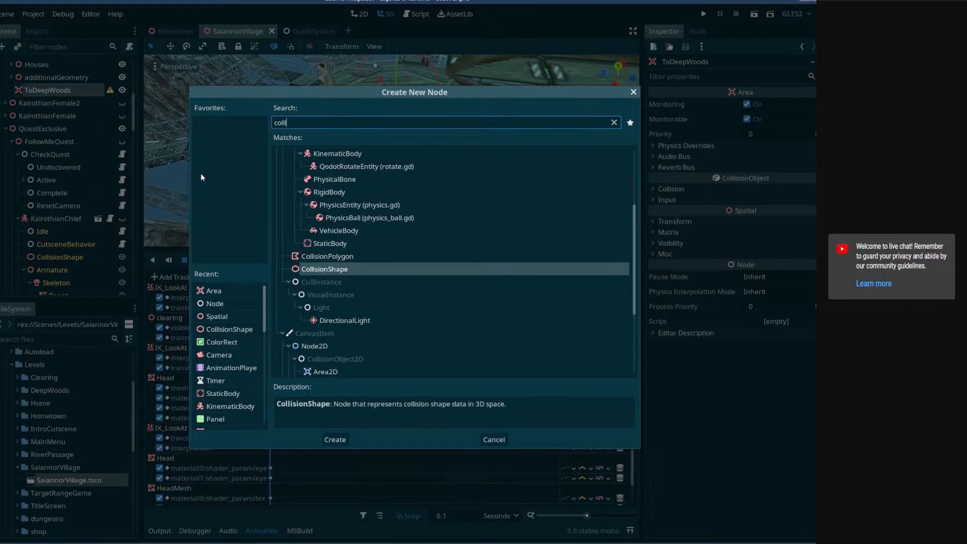
pyautogui.press('Return')
pyautogui.click(779, 104)
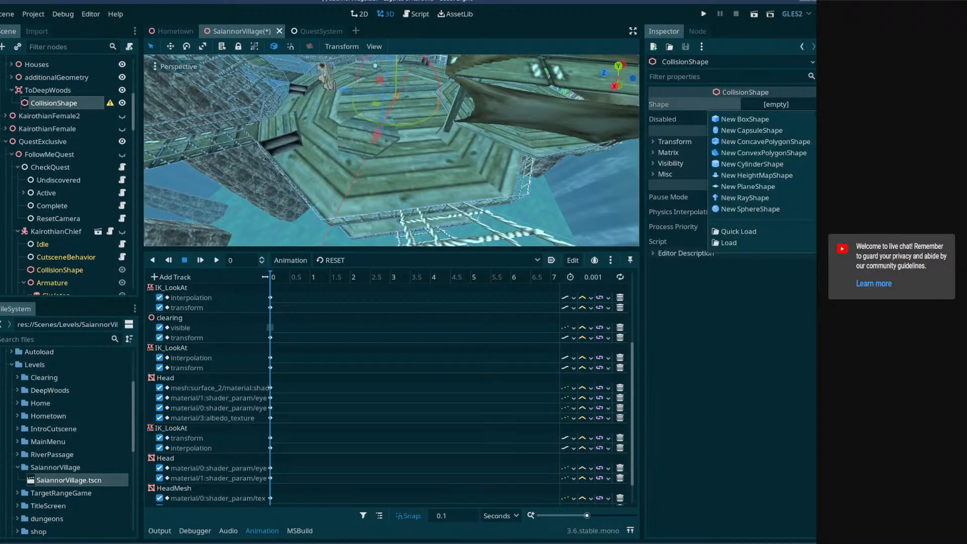
pyautogui.click(744, 119)
# - Position the ToDeepWoods area over the roped stairway beside the tree platform and save the scene
pyautogui.click(44, 91)
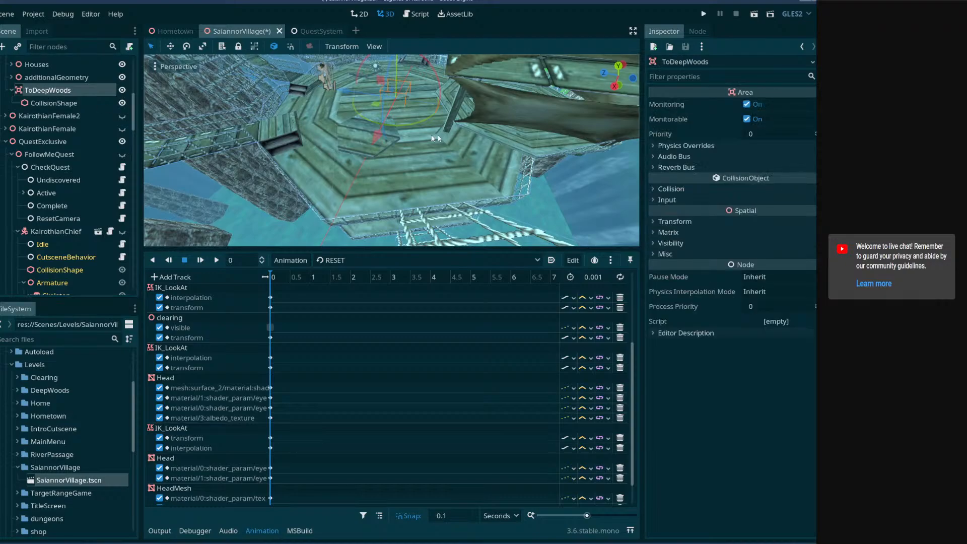
pyautogui.press('f')
pyautogui.moveTo(391, 121); pyautogui.dragTo(393, 194, button='middle')
pyautogui.moveTo(352, 219); pyautogui.dragTo(409, 223, button='middle')
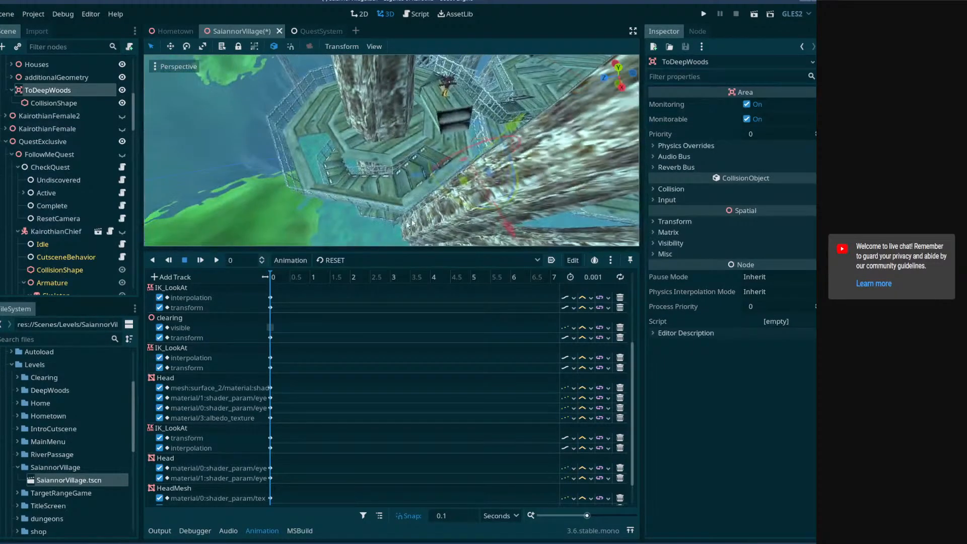
pyautogui.moveTo(464, 184); pyautogui.dragTo(383, 151, button='middle')
pyautogui.press('e')
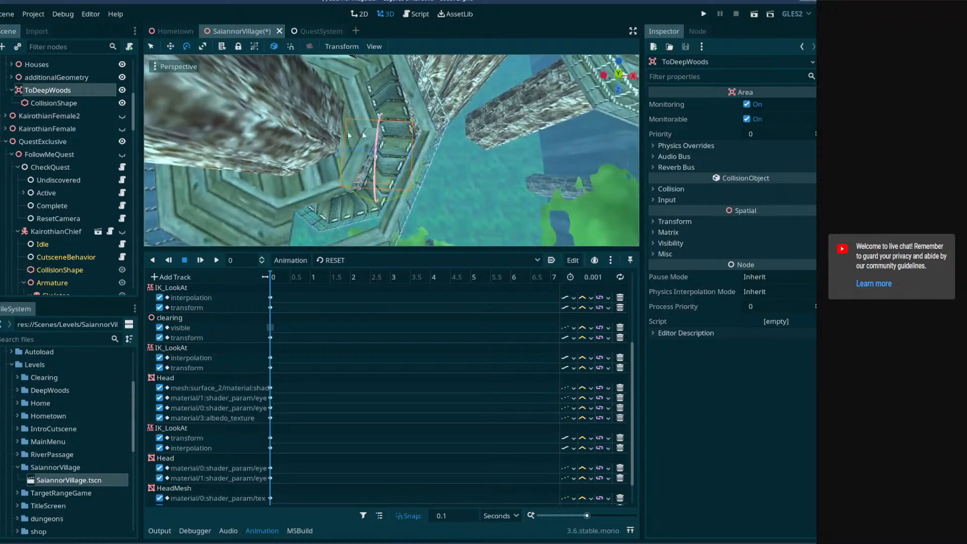
pyautogui.click(42, 102)
pyautogui.doubleClick(47, 89)
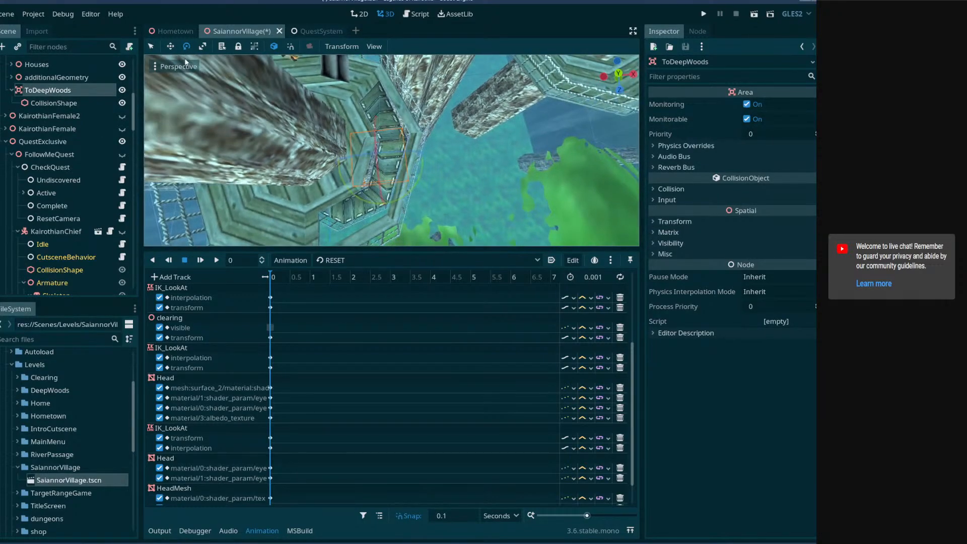
pyautogui.click(151, 47)
pyautogui.moveTo(409, 180)
pyautogui.mouseDown()
pyautogui.moveTo(413, 149)
pyautogui.moveTo(410, 192)
pyautogui.mouseUp()
pyautogui.hotkey('ctrl', 's')
pyautogui.hotkey('ctrl', 's')
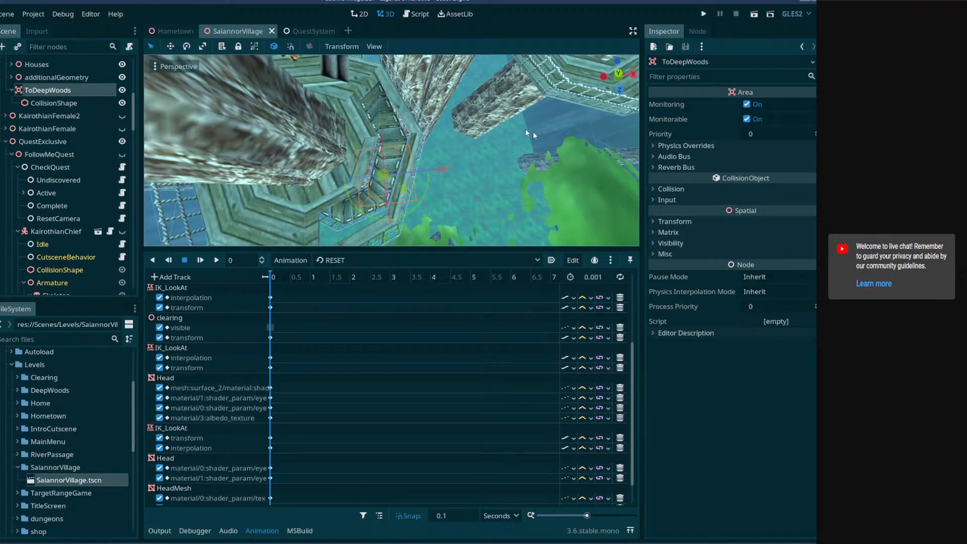
# - Close the QuestSystem scene
pyautogui.click(318, 27)
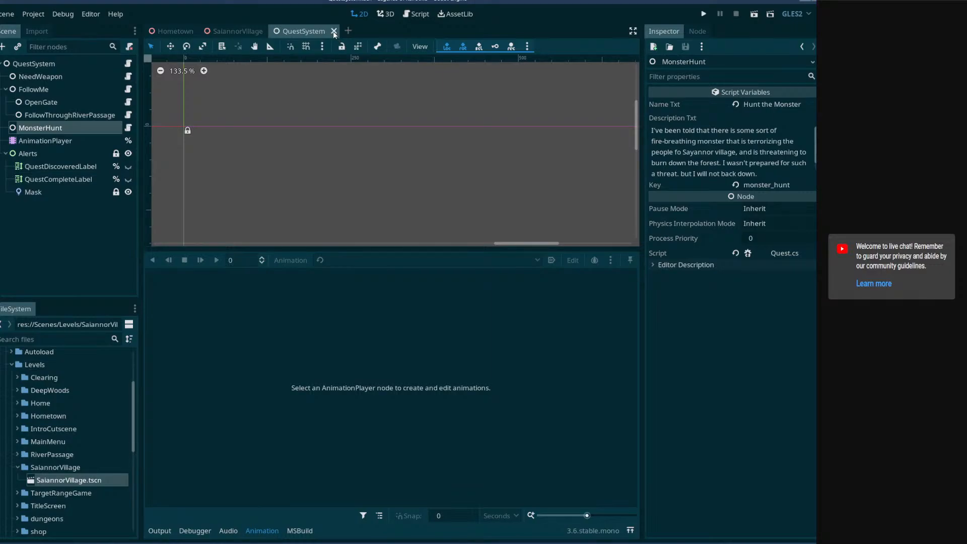
pyautogui.click(334, 31)
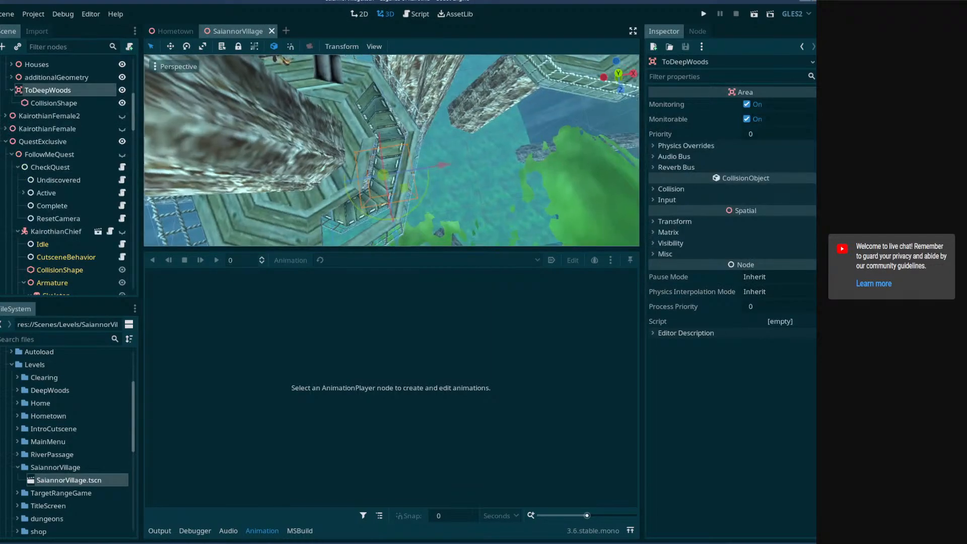
# - Lower the ToDeepWoods area slightly between the walkway's rope railings and save the SaiannorVillage scene
pyautogui.moveTo(391, 150); pyautogui.dragTo(455, 147, button='right')
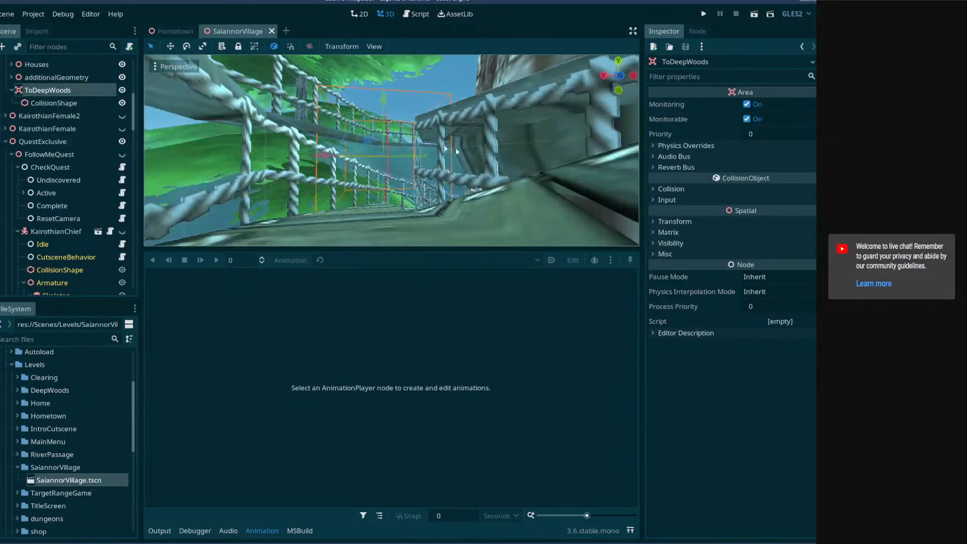
pyautogui.moveTo(380, 107); pyautogui.dragTo(381, 123)
pyautogui.moveTo(381, 123); pyautogui.dragTo(389, 152, button='right')
pyautogui.hotkey('ctrl', 's')
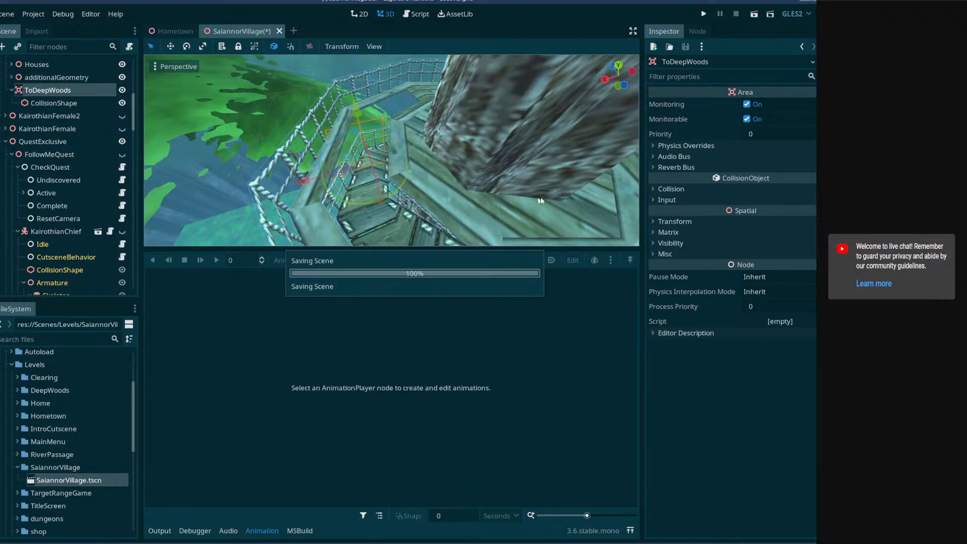
pyautogui.moveTo(541, 201); pyautogui.dragTo(454, 196, button='right')
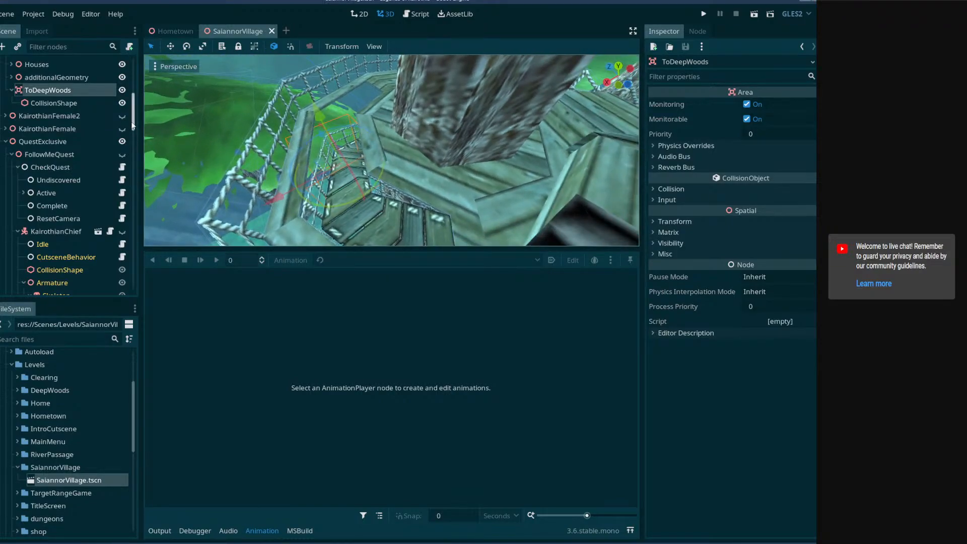
# - Load the Cutscene01 animation in FollowMeQuest's AnimationPlayer and preview its starting frame in the village view
pyautogui.scroll(-10, 69, 224)
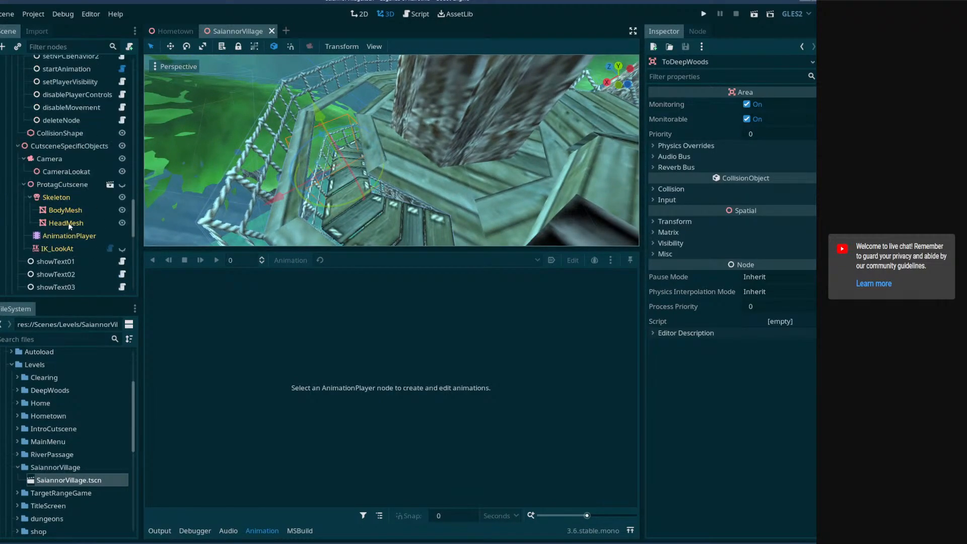
pyautogui.scroll(5, 68, 225)
pyautogui.click(57, 180)
pyautogui.click(332, 260)
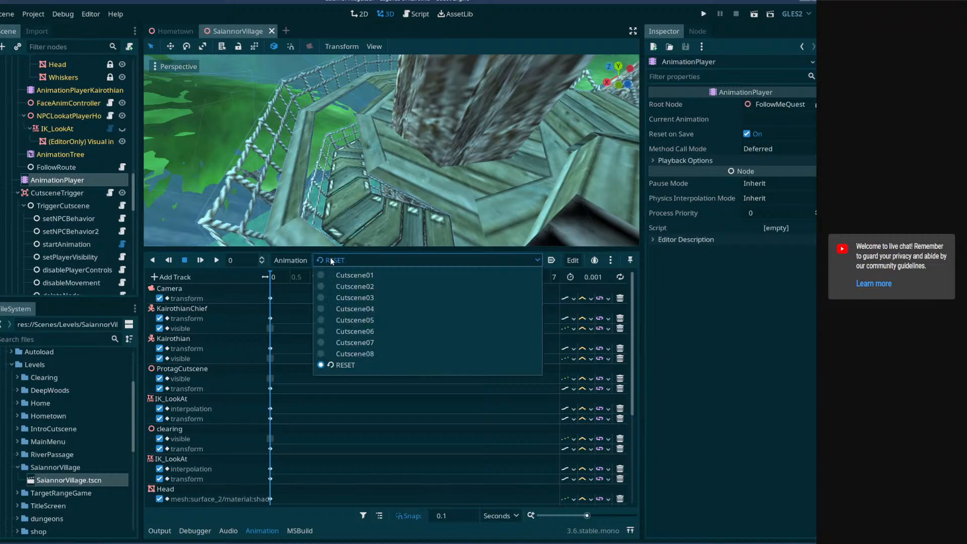
pyautogui.click(337, 275)
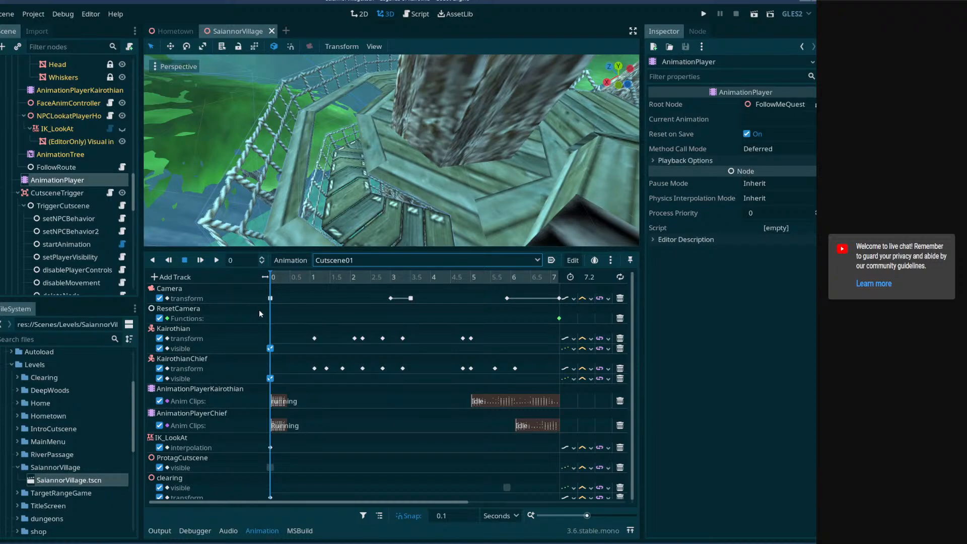
pyautogui.scroll(2, 106, 232)
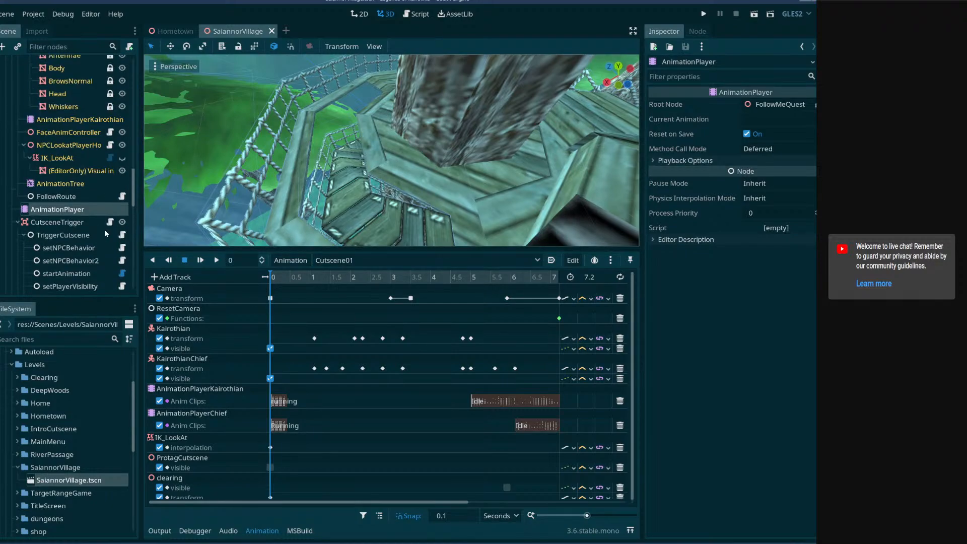
pyautogui.scroll(2, 106, 233)
pyautogui.moveTo(276, 275)
pyautogui.mouseDown()
pyautogui.moveTo(334, 282)
pyautogui.moveTo(267, 276)
pyautogui.mouseUp()
pyautogui.moveTo(237, 242); pyautogui.dragTo(425, 181, button='right')
pyautogui.click(333, 260)
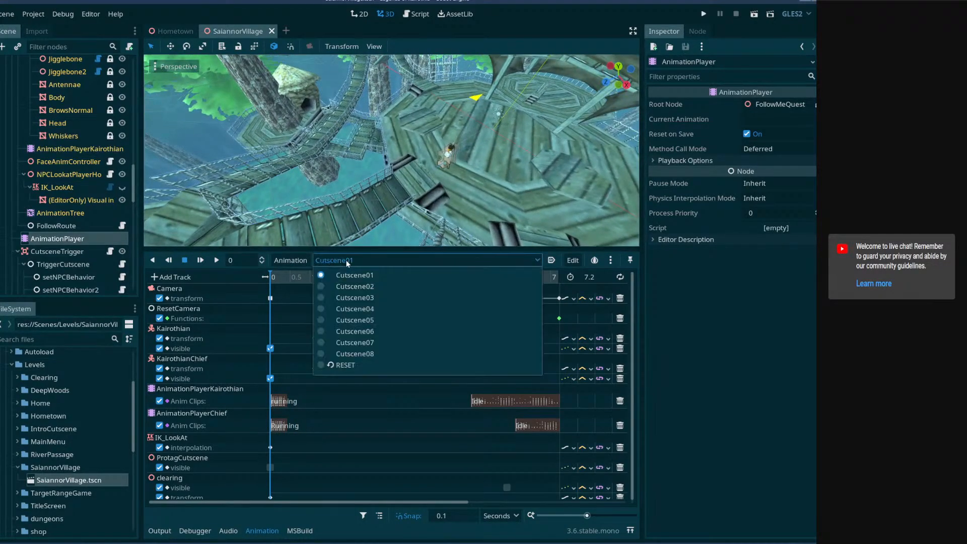
pyautogui.click(336, 276)
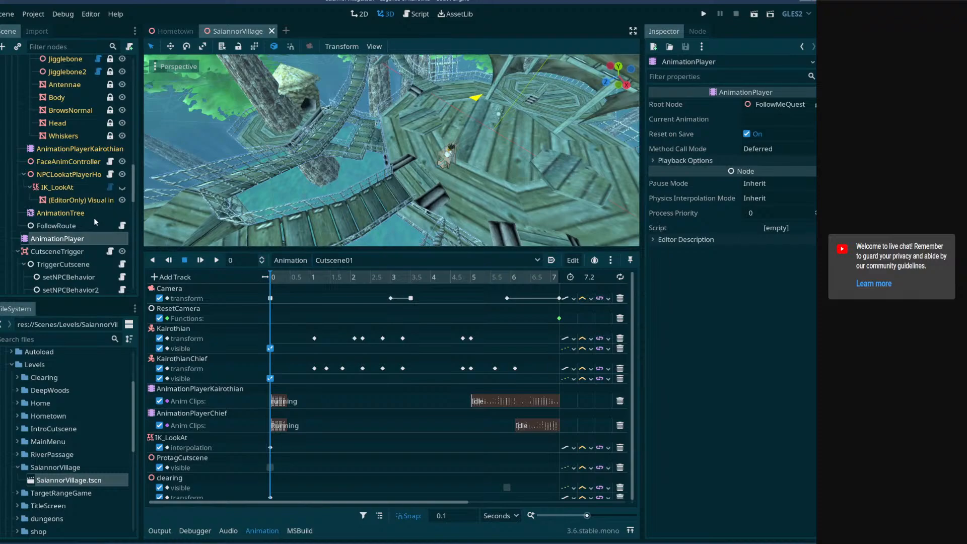
# - Make the FollowMeQuest node visible in the scene tree and save the SaiannorVillage scene
pyautogui.scroll(5, 101, 228)
pyautogui.scroll(2, 100, 227)
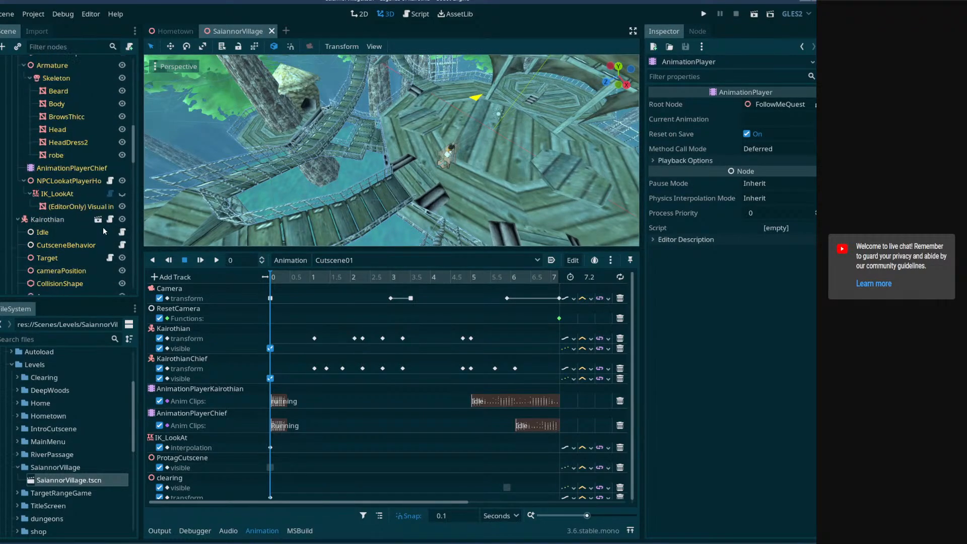
pyautogui.scroll(5, 105, 225)
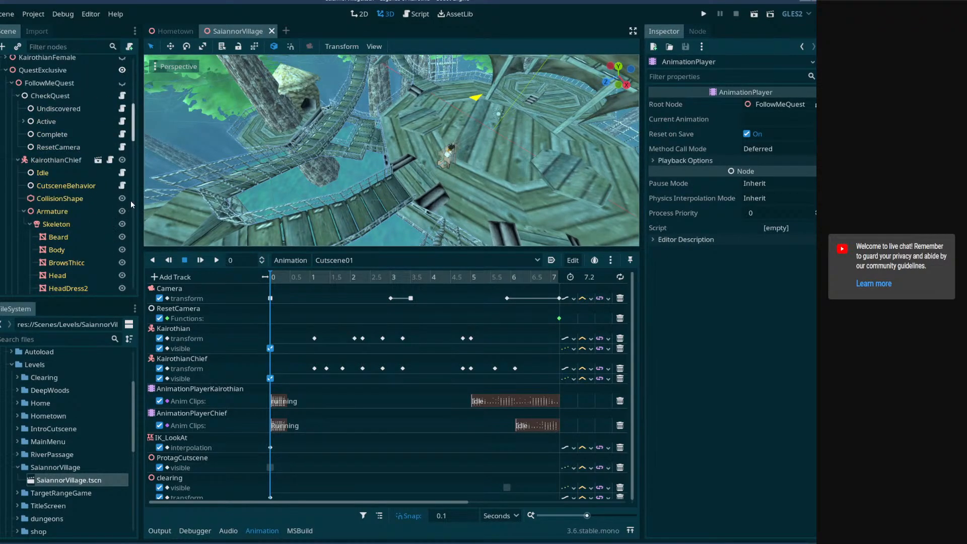
pyautogui.scroll(5, 128, 198)
pyautogui.click(122, 258)
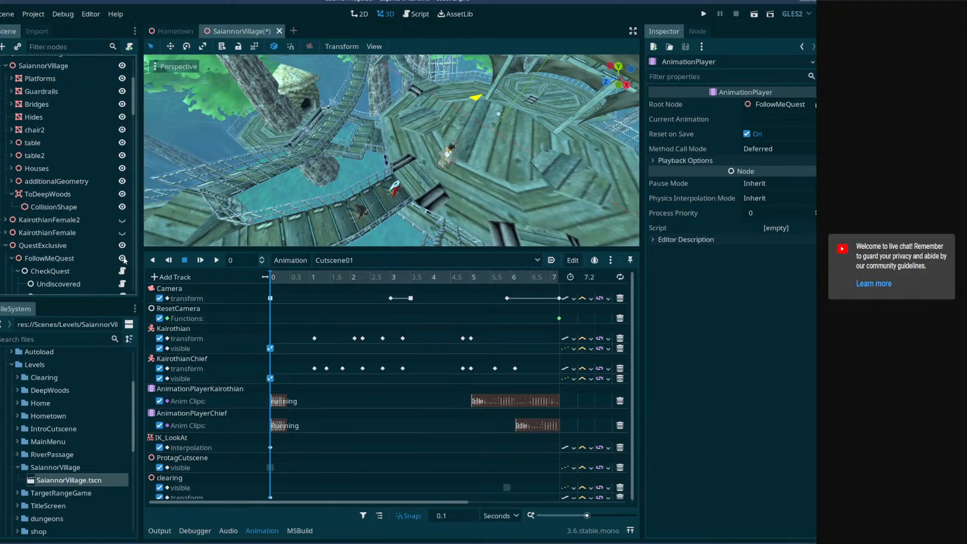
pyautogui.hotkey('ctrl', 's')
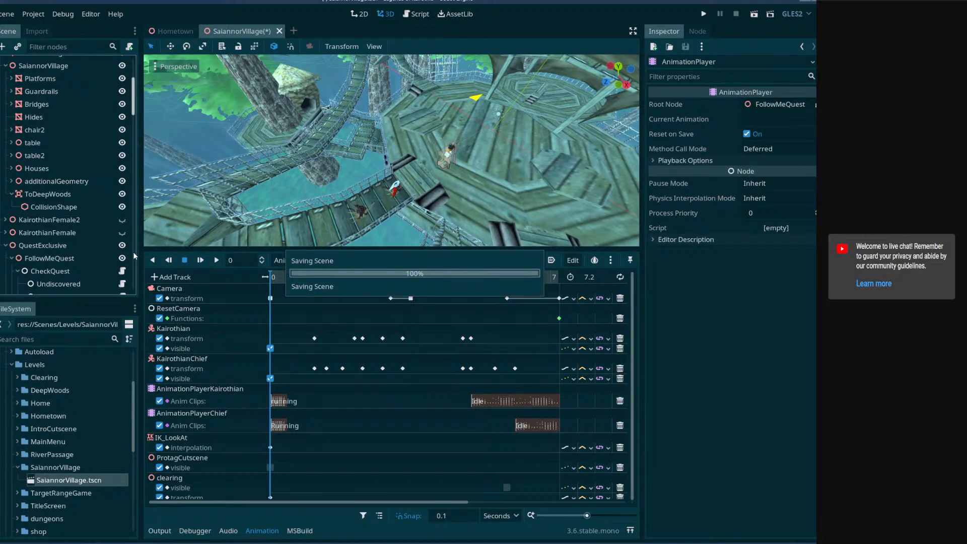
# - Run the SaiannorVillage scene and reposition and enlarge the game window
pyautogui.click(751, 15)
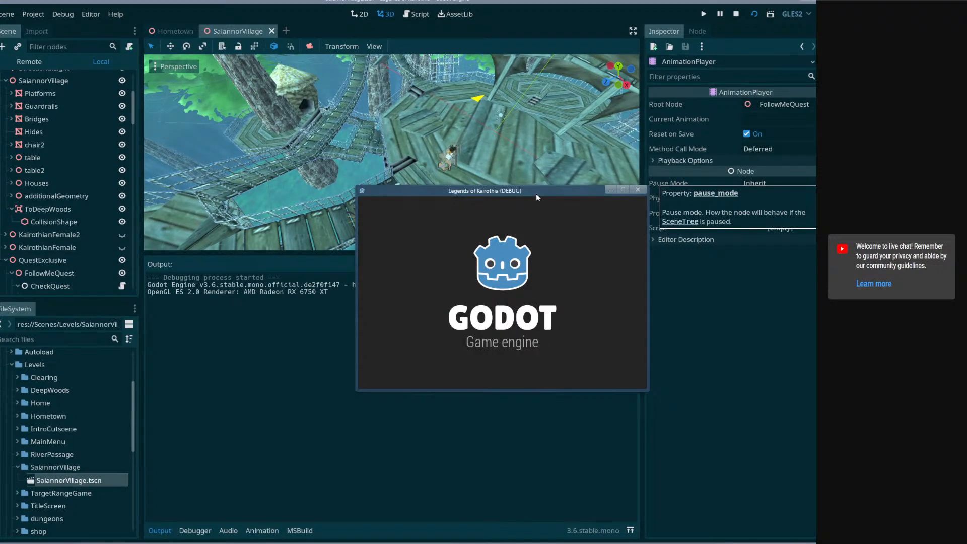
pyautogui.moveTo(539, 194); pyautogui.dragTo(308, 25)
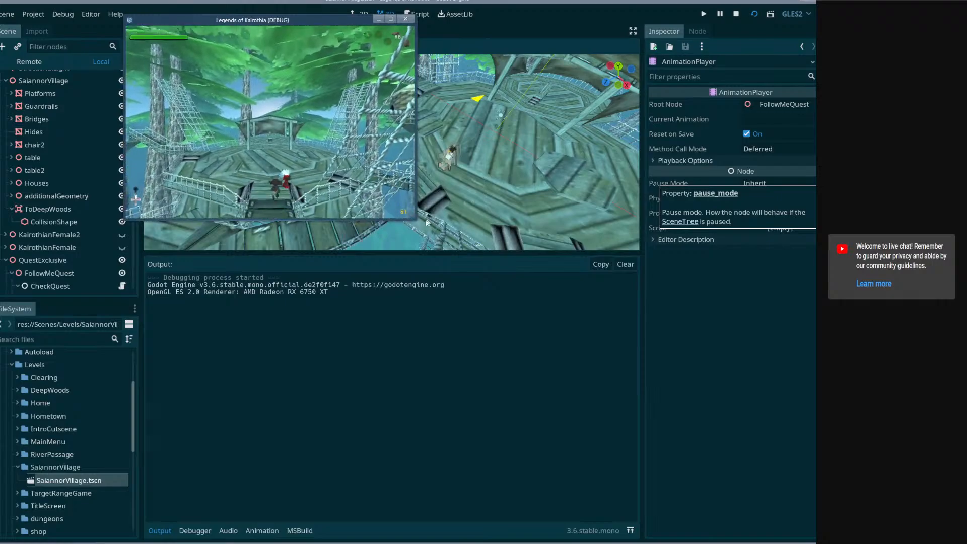
pyautogui.moveTo(416, 219); pyautogui.dragTo(745, 422)
# - Run the player character across the rope bridge onto the main platform to test the quest cutscene
pyautogui.press('w')
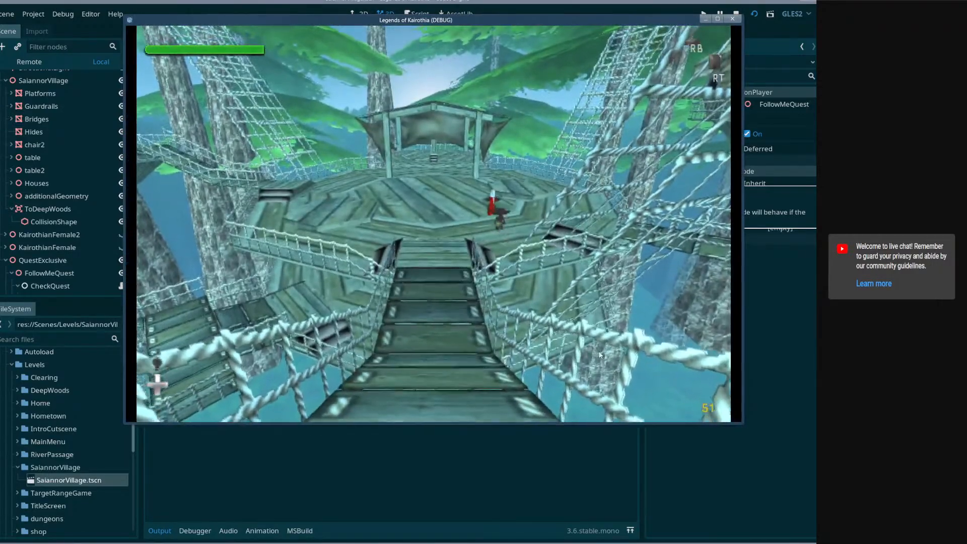
pyautogui.press('w')
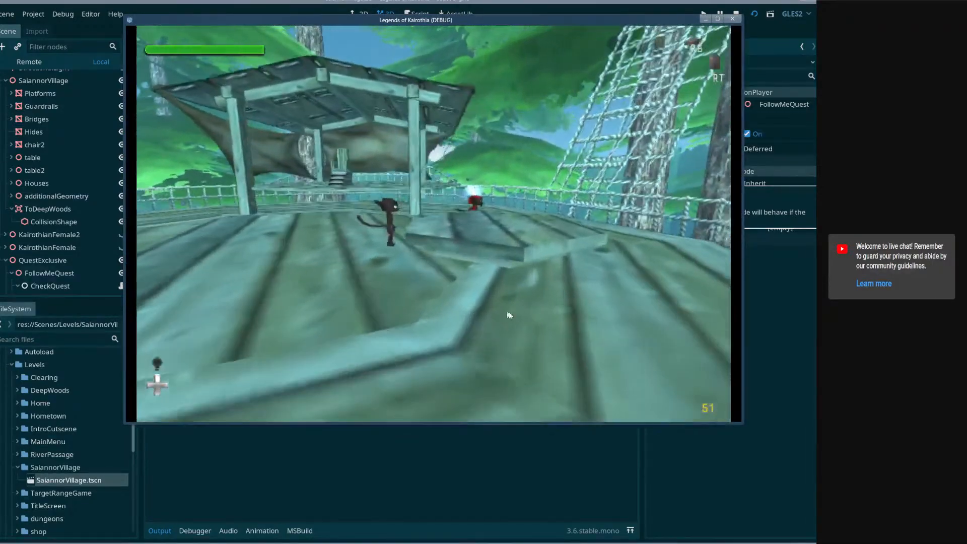
pyautogui.press('w')
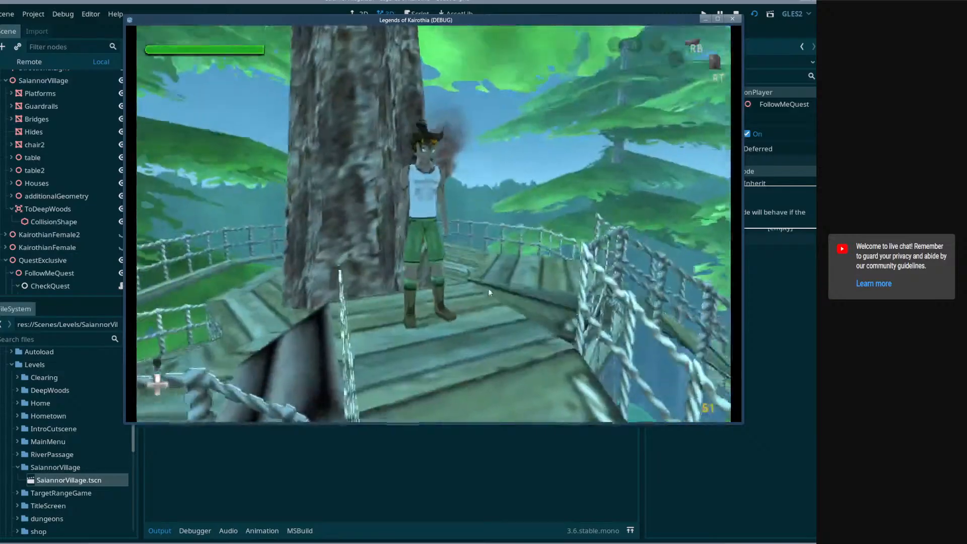
pyautogui.press('w')
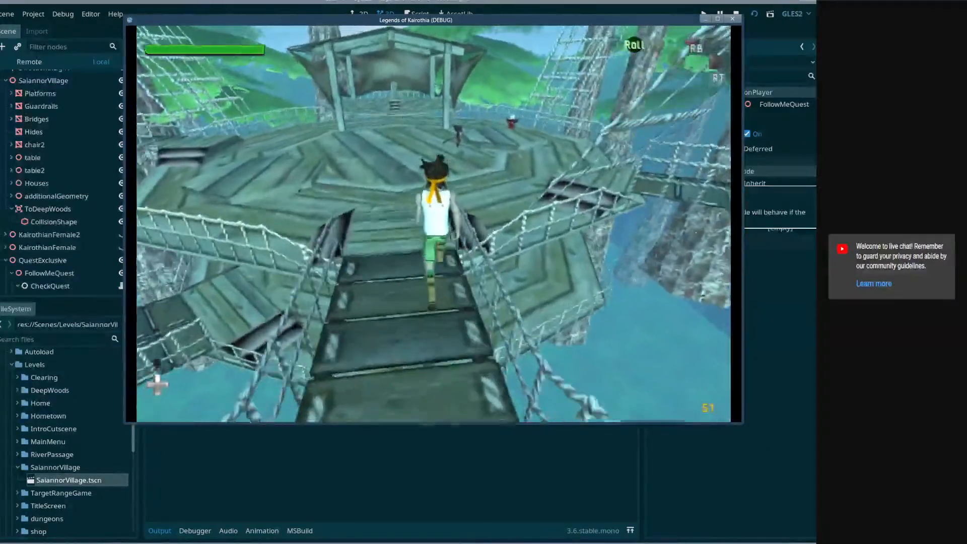
pyautogui.press('w')
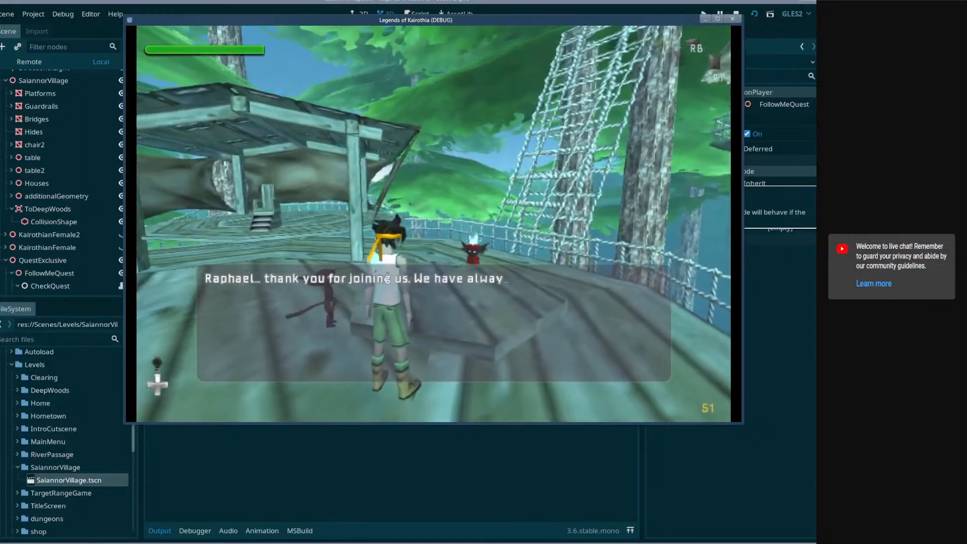
# - Advance the cutscene dialogue to the line about the monster causing the smoke and stop the running game
pyautogui.press('space')
pyautogui.press('space')
pyautogui.press('space')
pyautogui.press('space')
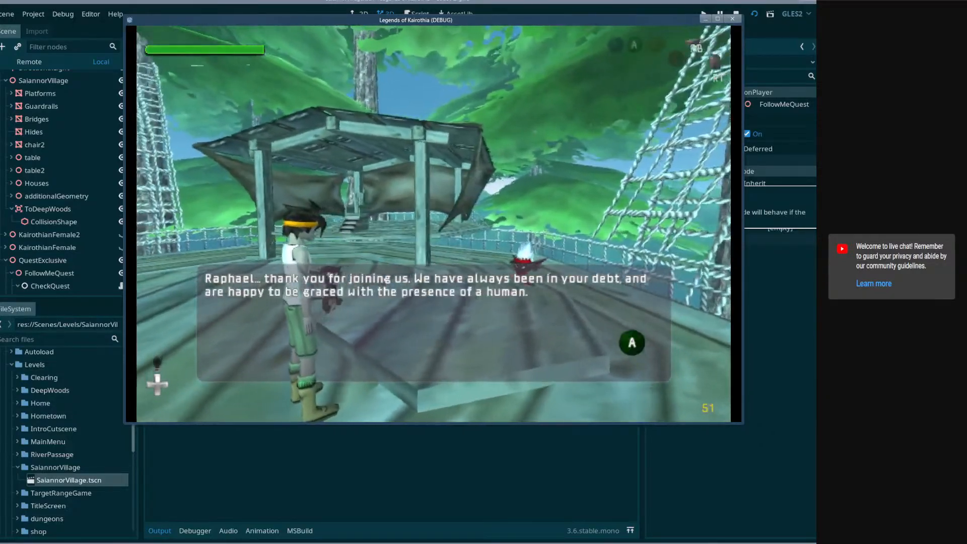
pyautogui.press('space')
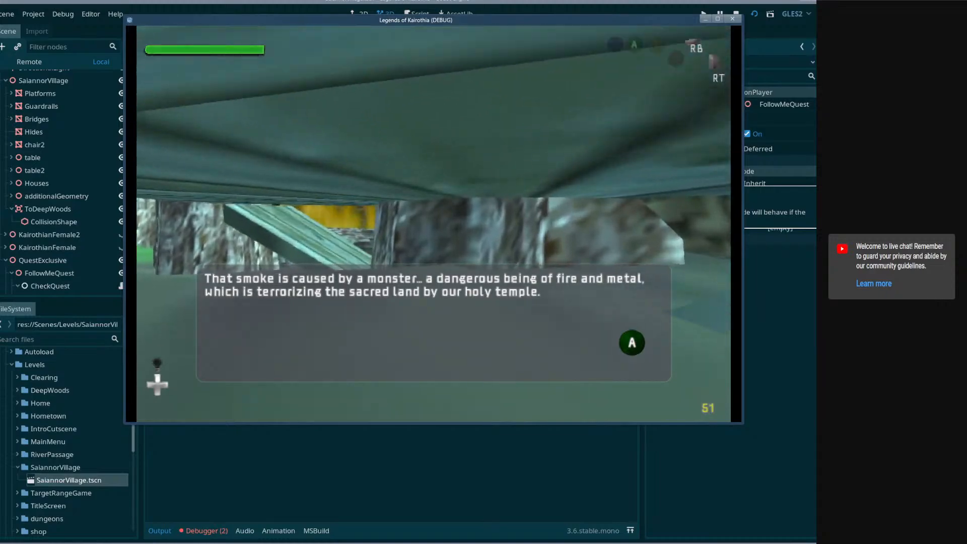
pyautogui.press('F8')
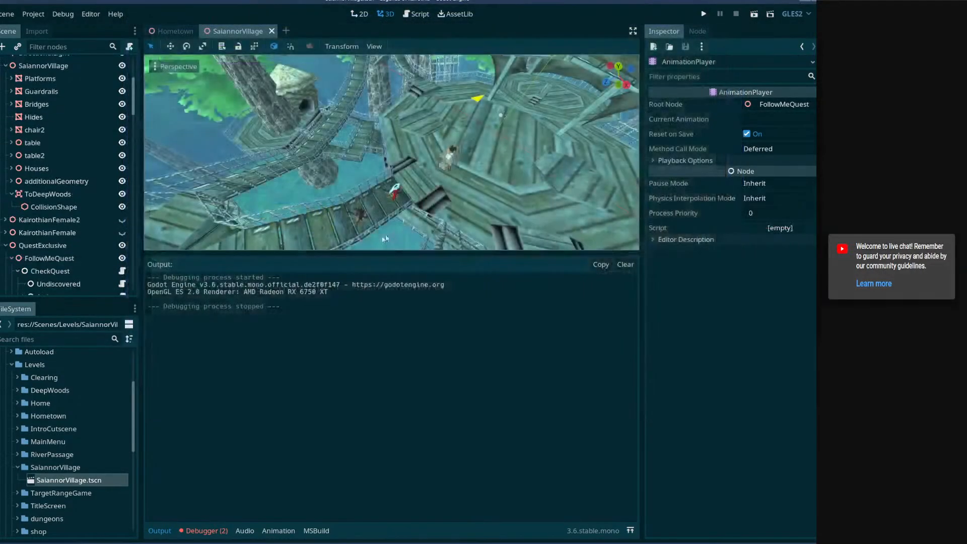
# - Split the 3D view into two side-by-side viewports and preview the CutsceneSpecificObjects Camera in the second one
pyautogui.scroll(-6, 80, 258)
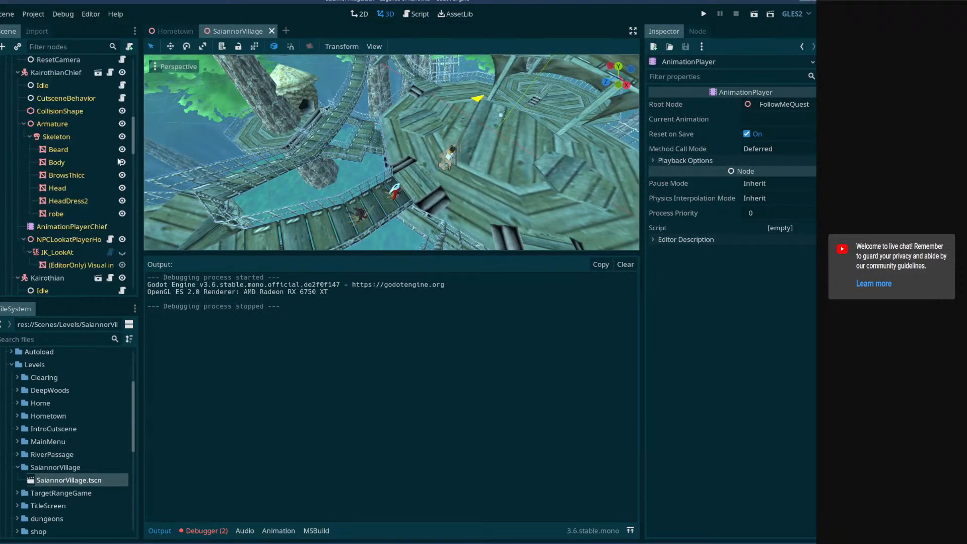
pyautogui.click(374, 47)
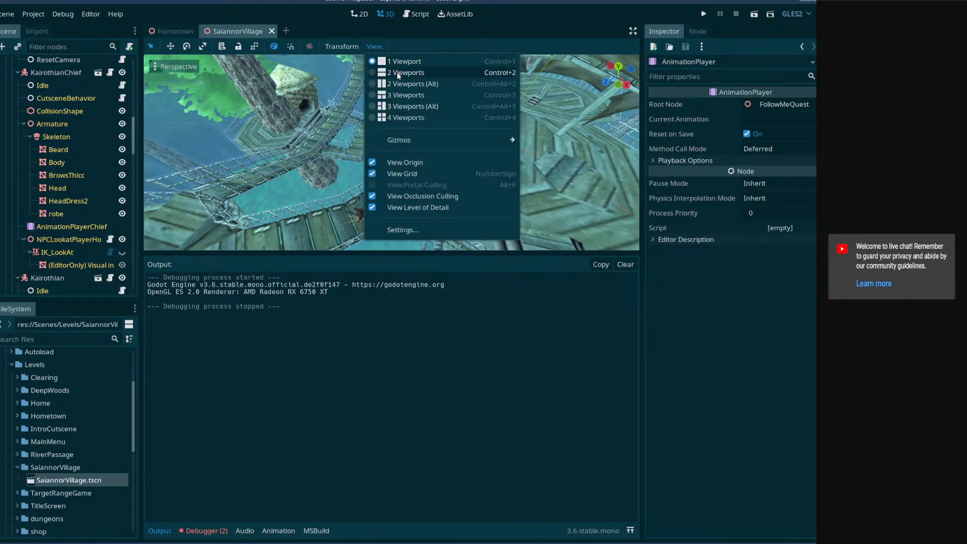
pyautogui.click(397, 72)
pyautogui.click(395, 84)
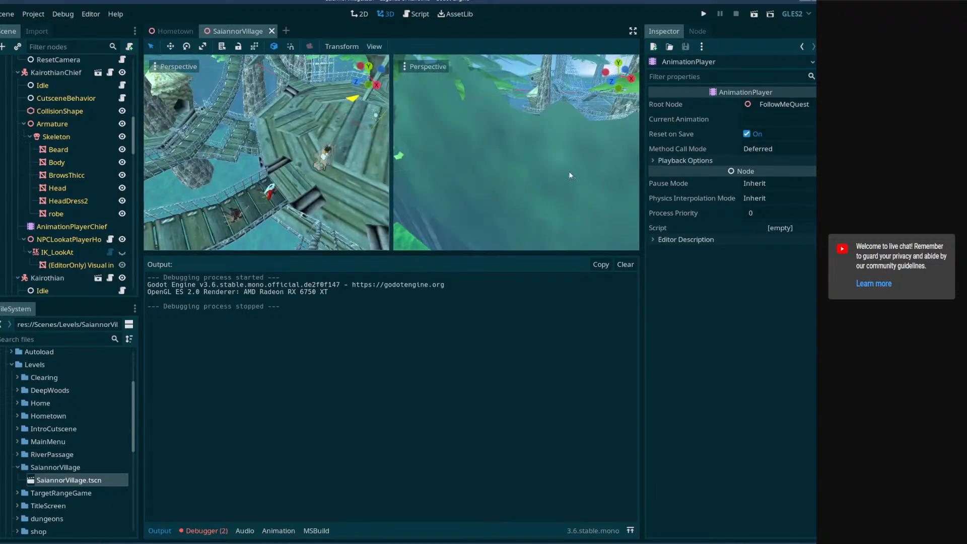
pyautogui.scroll(-10, 70, 245)
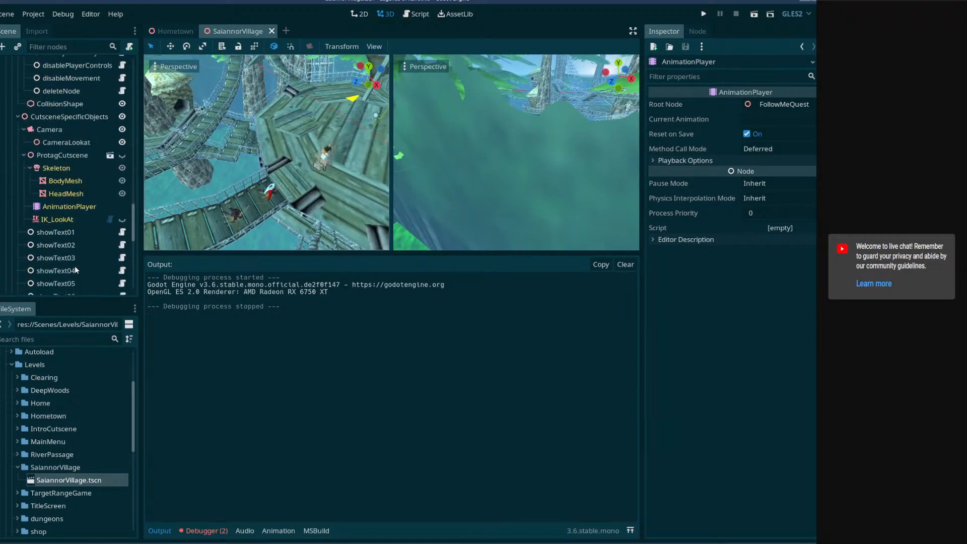
pyautogui.scroll(5, 59, 227)
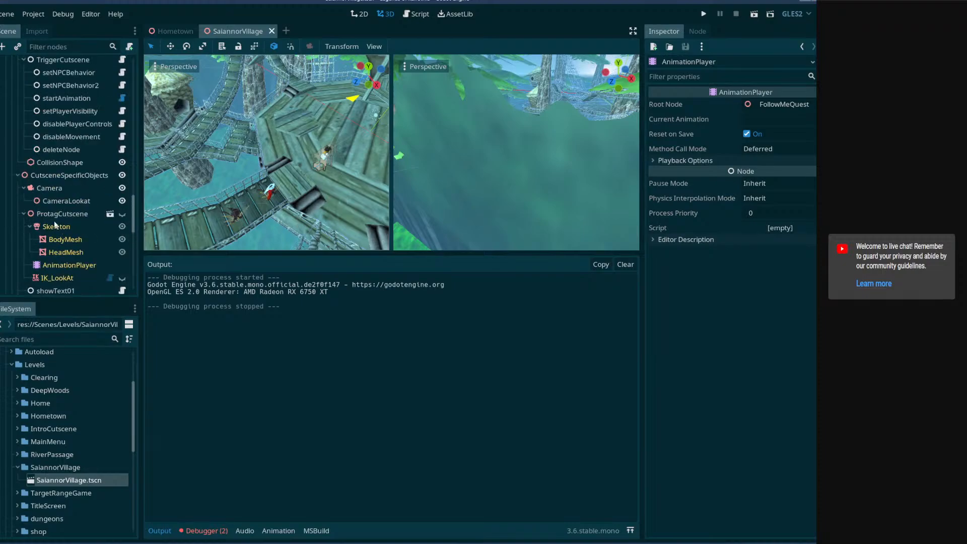
pyautogui.click(49, 188)
pyautogui.click(405, 82)
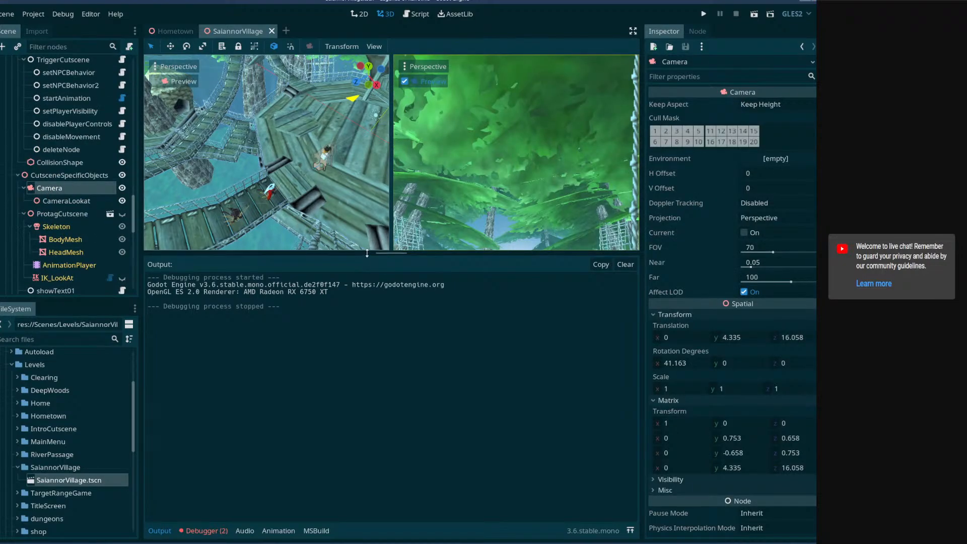
# - Enlarge the viewport area and expand both debugger errors about the ../SaiannorVillage:visible track to examine their details
pyautogui.moveTo(367, 253); pyautogui.dragTo(366, 323)
pyautogui.click(207, 531)
pyautogui.click(204, 314)
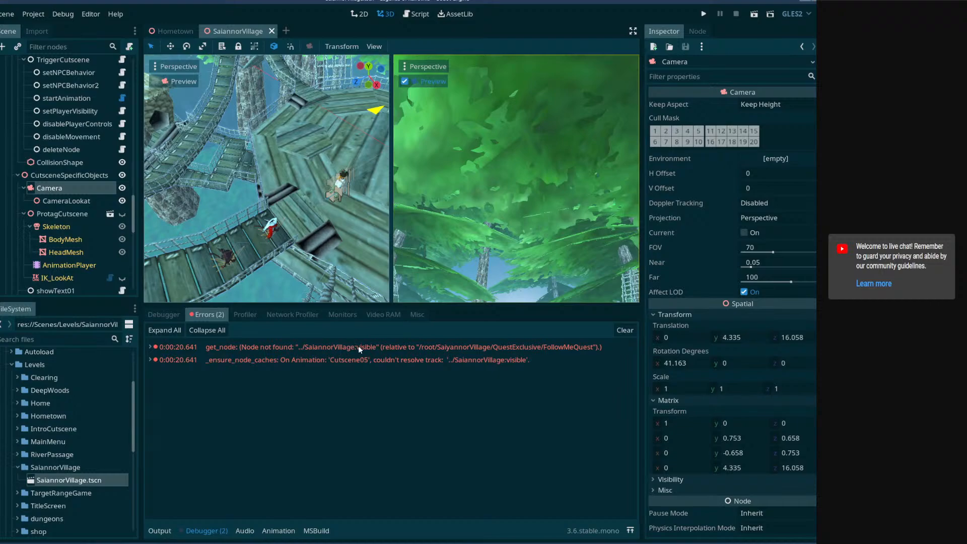
pyautogui.moveTo(358, 345)
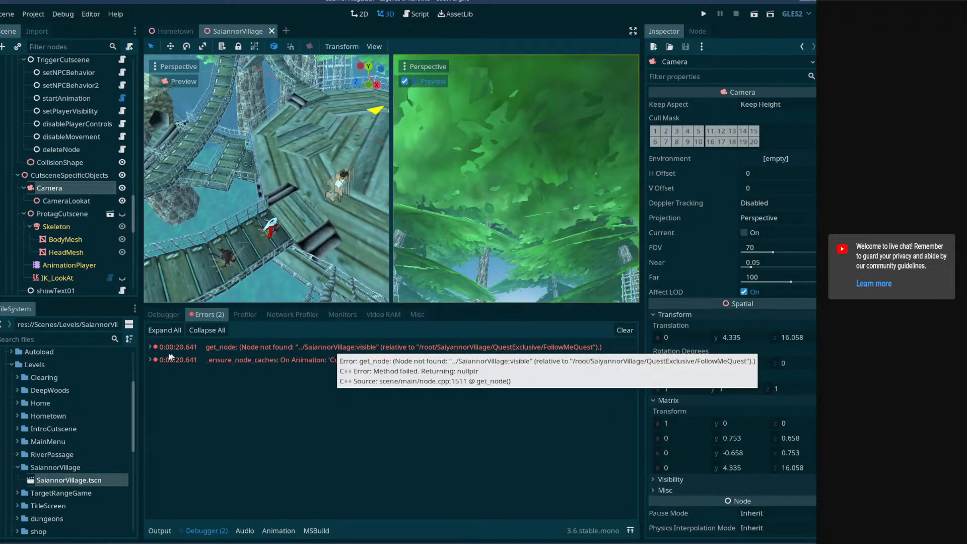
pyautogui.click(149, 359)
pyautogui.click(152, 348)
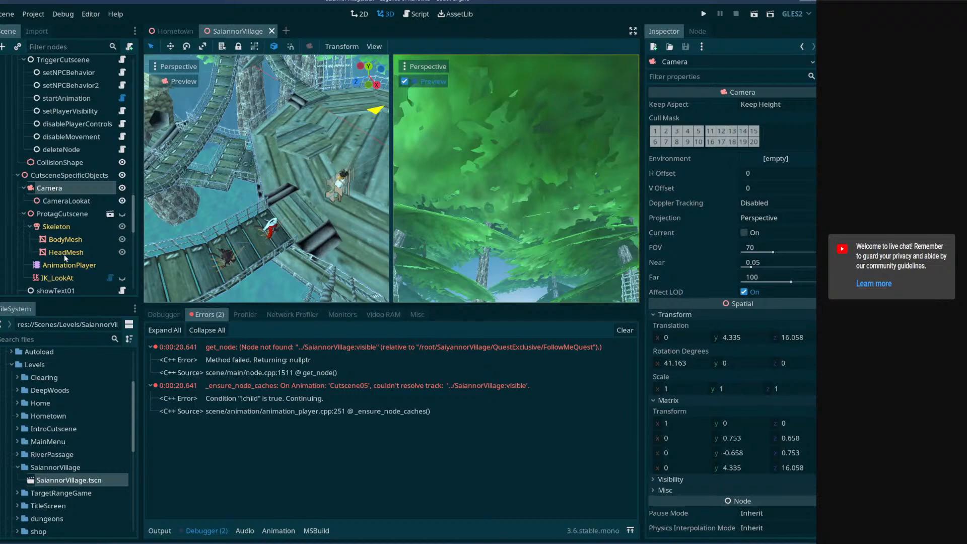
# - Examine the CutsceneTrigger and CutsceneSpecificObjects nodes and the Idle animation tracks of ProtagCutscene's AnimationPlayer
pyautogui.scroll(5, 64, 255)
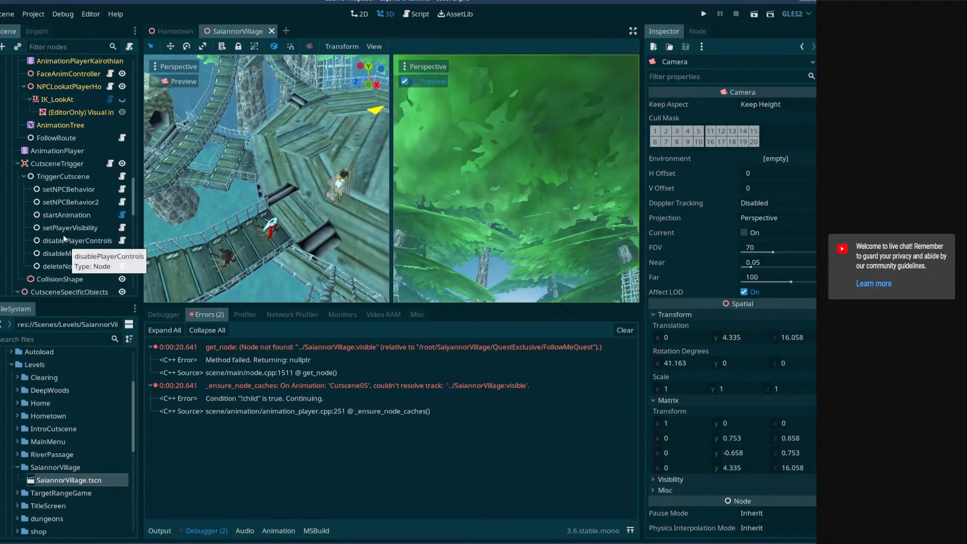
pyautogui.scroll(-1, 45, 171)
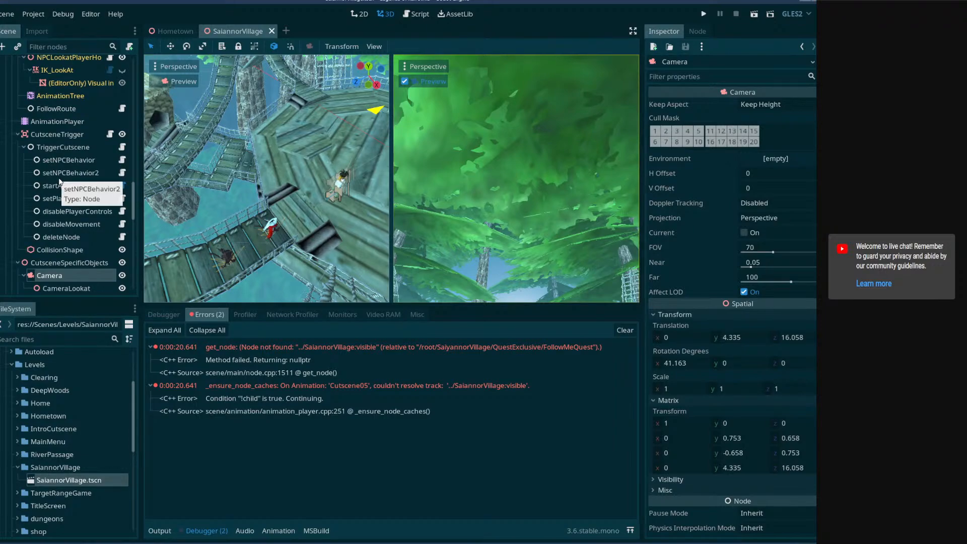
pyautogui.scroll(-1, 62, 210)
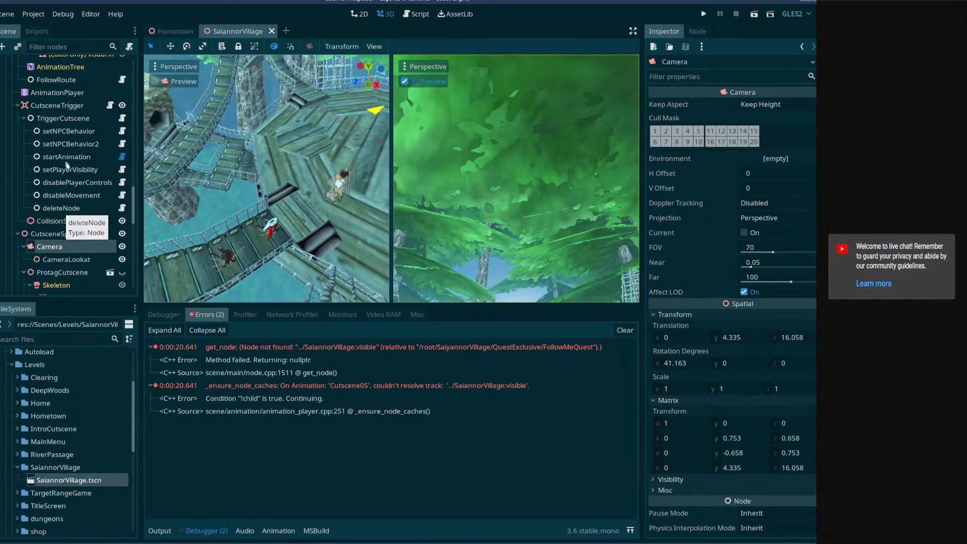
pyautogui.scroll(-3, 61, 241)
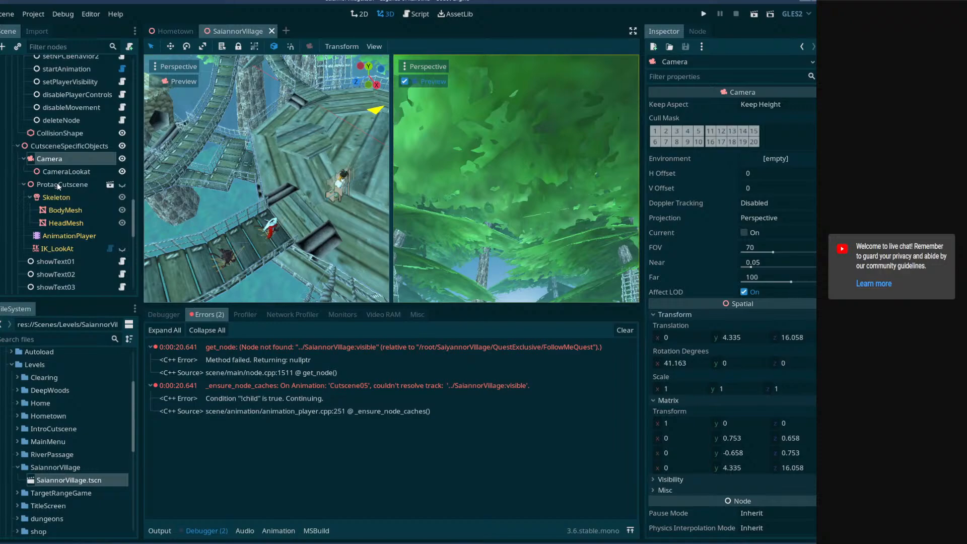
pyautogui.scroll(-10, 66, 202)
pyautogui.scroll(8, 70, 245)
pyautogui.click(67, 236)
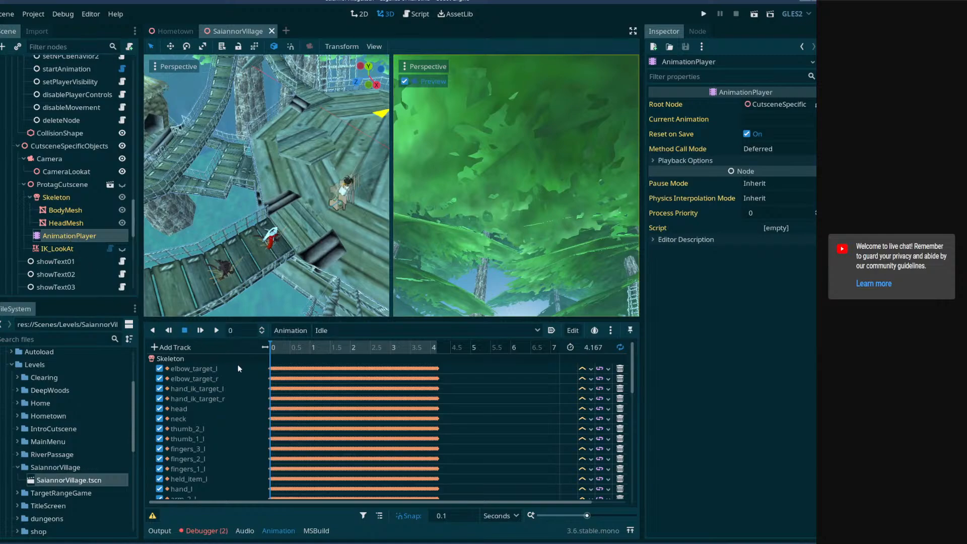
pyautogui.scroll(-10, 240, 436)
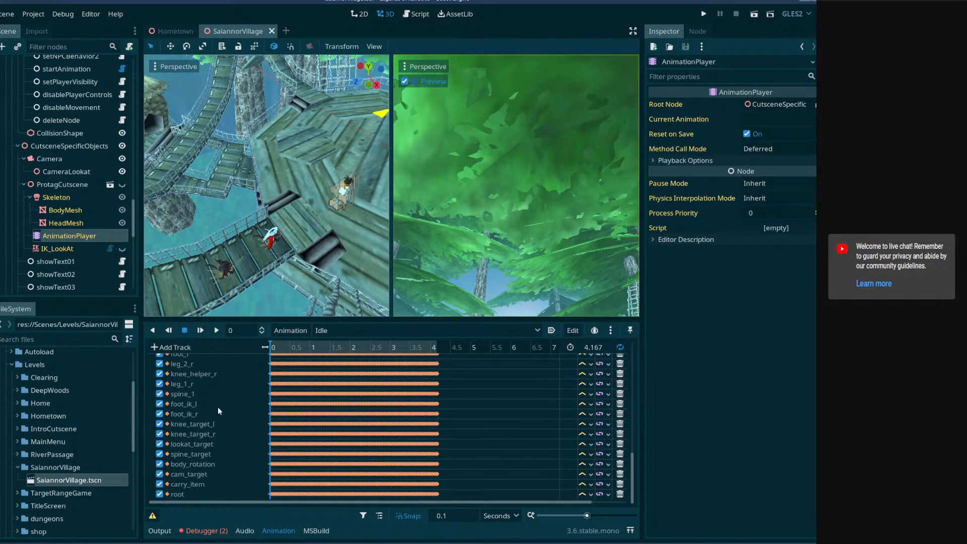
# - Inspect the ProtagCutscene node's properties and look through the text, cutscene trigger and endCutscene nodes below it
pyautogui.click(58, 176)
pyautogui.click(56, 186)
pyautogui.scroll(-3, 62, 201)
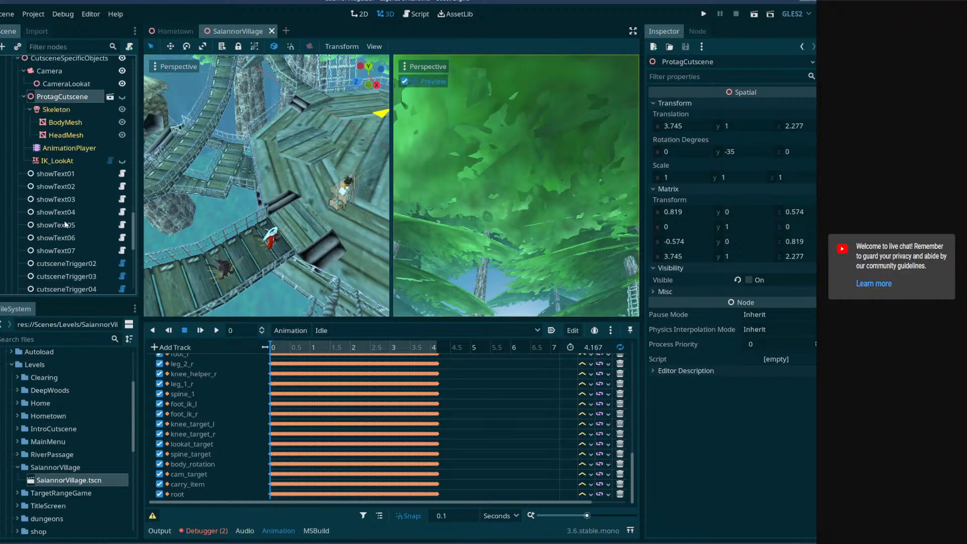
pyautogui.scroll(-8, 66, 225)
pyautogui.scroll(5, 53, 248)
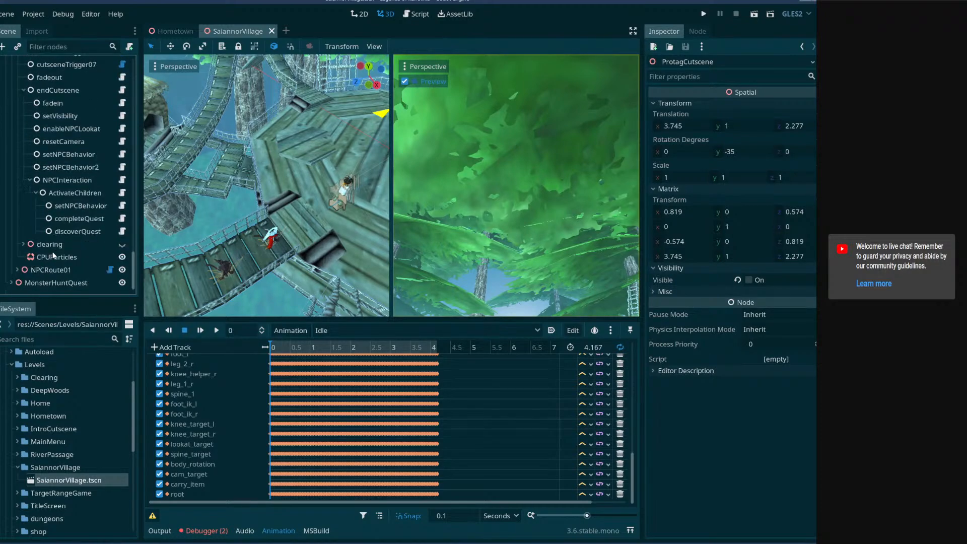
pyautogui.scroll(-5, 59, 247)
pyautogui.scroll(10, 31, 245)
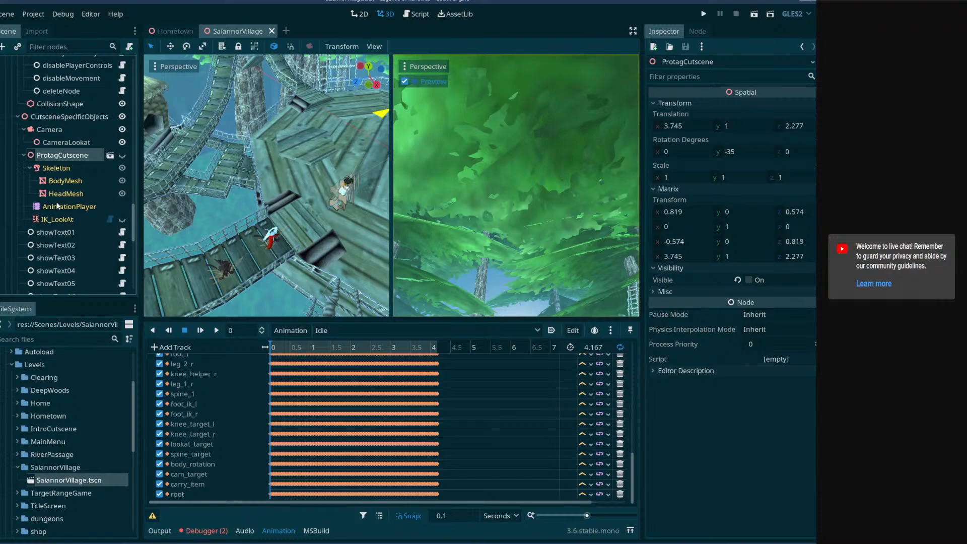
pyautogui.scroll(7, 59, 207)
# - Open FollowMeQuest's AnimationPlayer and scrub through the Cutscene01 animation to its end in the camera preview
pyautogui.click(46, 181)
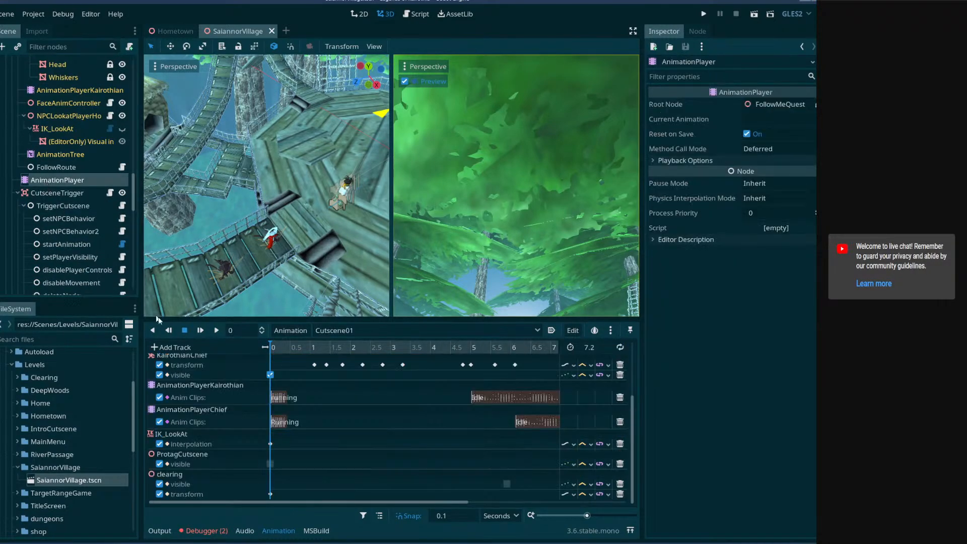
pyautogui.scroll(3, 217, 373)
pyautogui.click(328, 329)
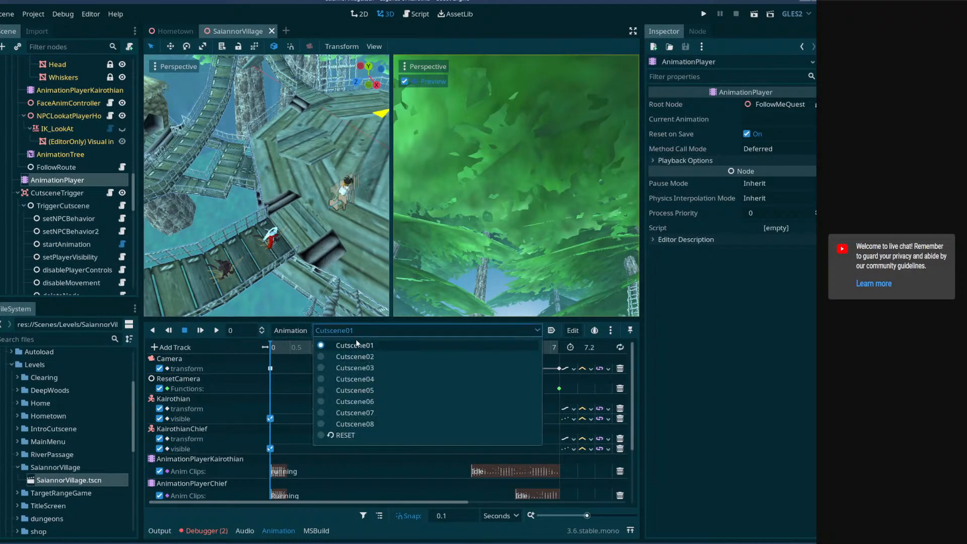
pyautogui.click(339, 354)
pyautogui.moveTo(272, 348); pyautogui.dragTo(543, 345)
pyautogui.click(353, 330)
pyautogui.click(340, 347)
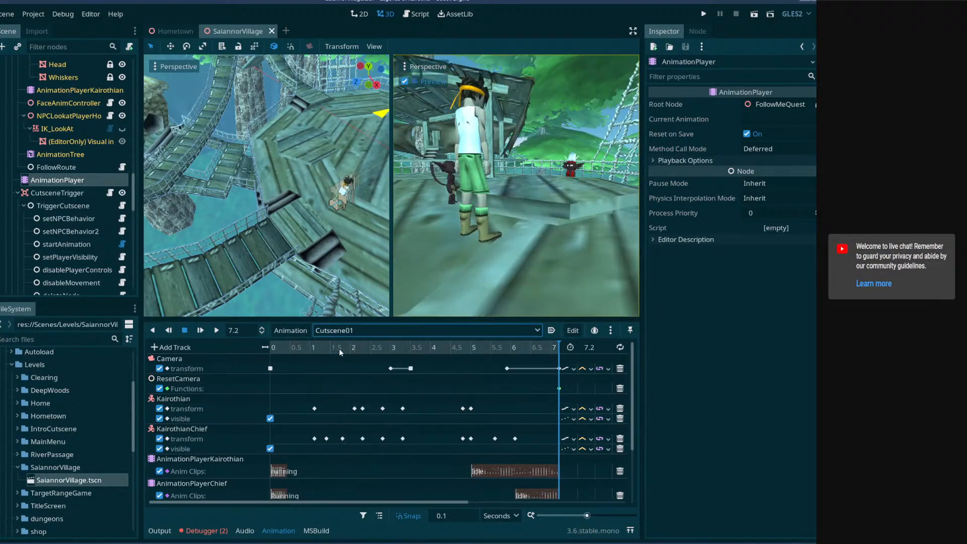
pyautogui.moveTo(340, 347); pyautogui.dragTo(603, 347)
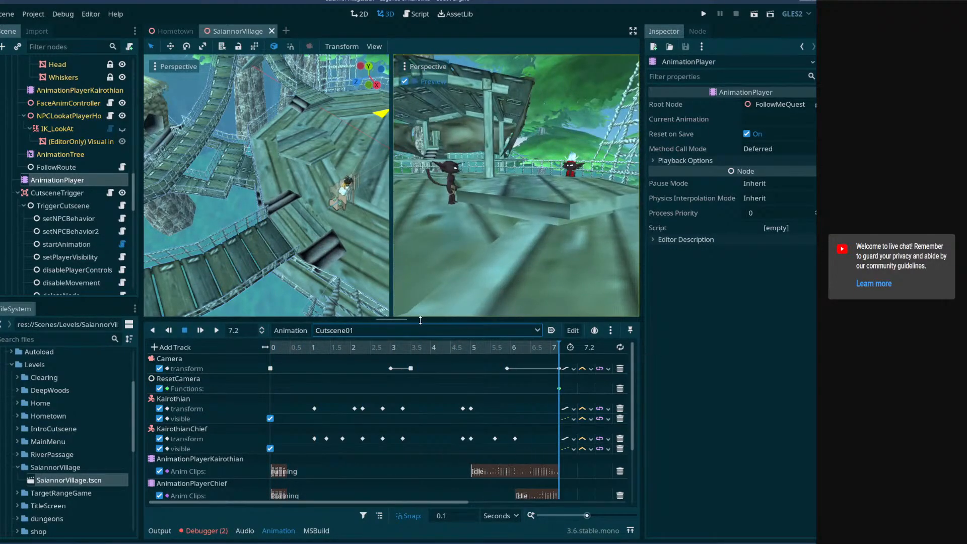
# - Review the Cutscene02, Cutscene03 and Cutscene04 animations one after another in the camera preview
pyautogui.click(373, 330)
pyautogui.click(363, 358)
pyautogui.moveTo(308, 347); pyautogui.dragTo(578, 347)
pyautogui.click(322, 330)
pyautogui.click(345, 368)
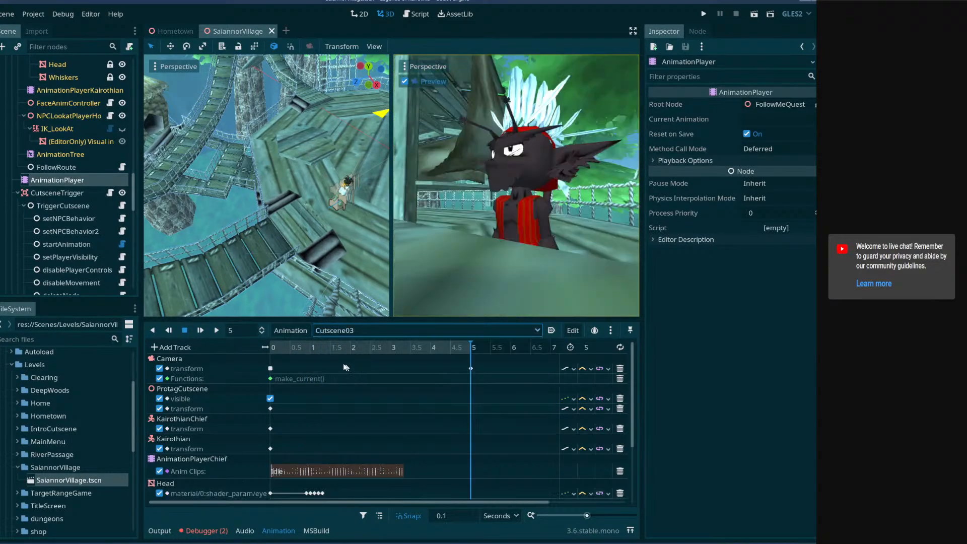
pyautogui.moveTo(310, 348); pyautogui.dragTo(478, 337)
pyautogui.click(454, 331)
pyautogui.click(403, 378)
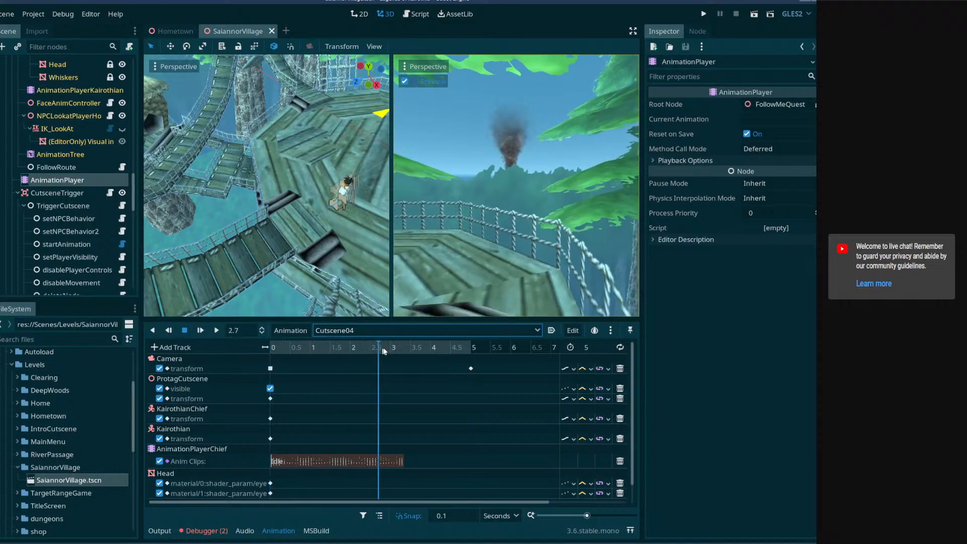
# - Open the Cutscene05 animation at time 0 and delete its broken ../SaiannorVillage visible track
pyautogui.click(452, 333)
pyautogui.click(402, 390)
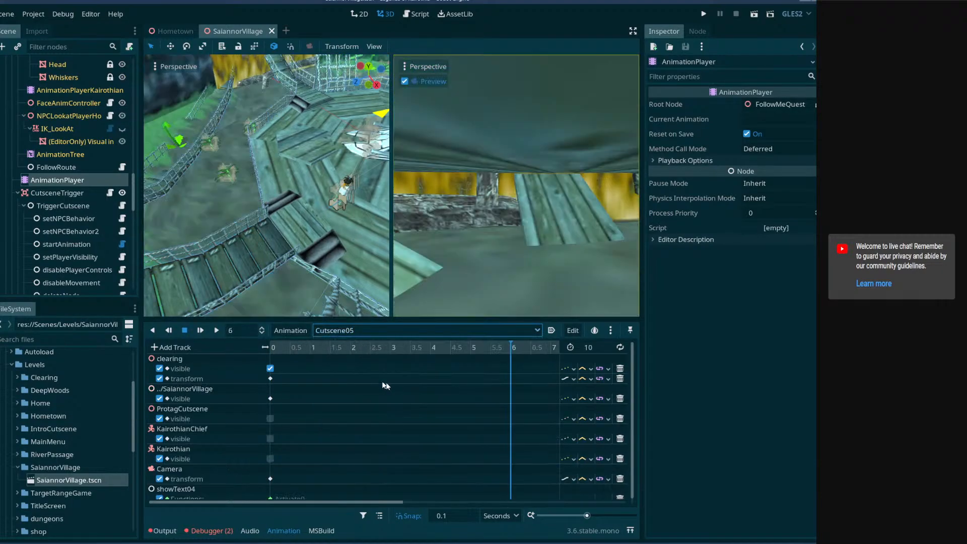
pyautogui.click(291, 350)
pyautogui.moveTo(291, 350); pyautogui.dragTo(247, 370)
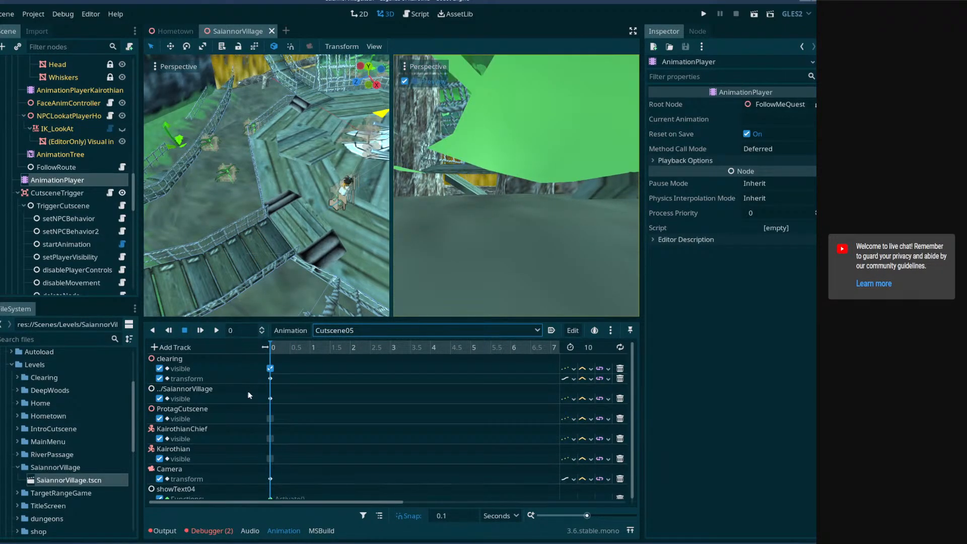
pyautogui.click(271, 398)
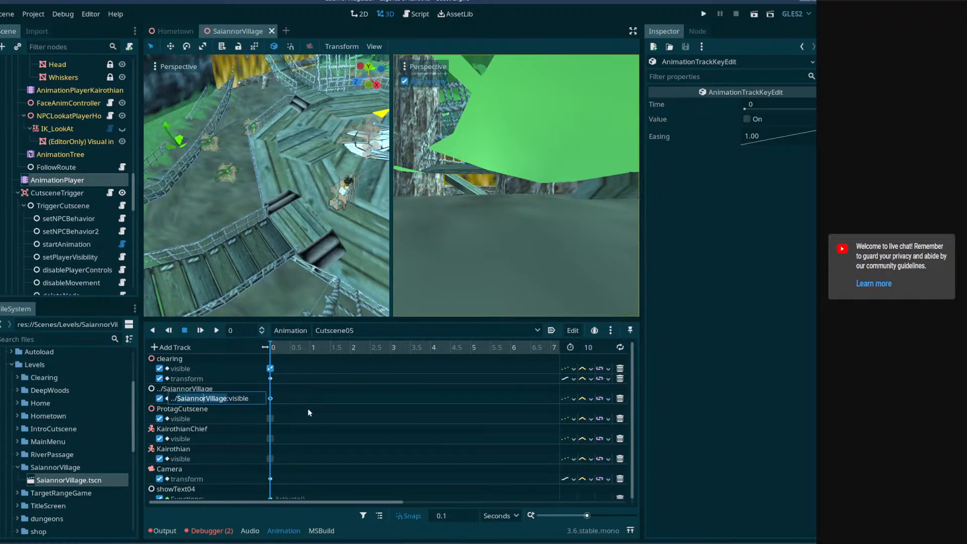
pyautogui.click(622, 399)
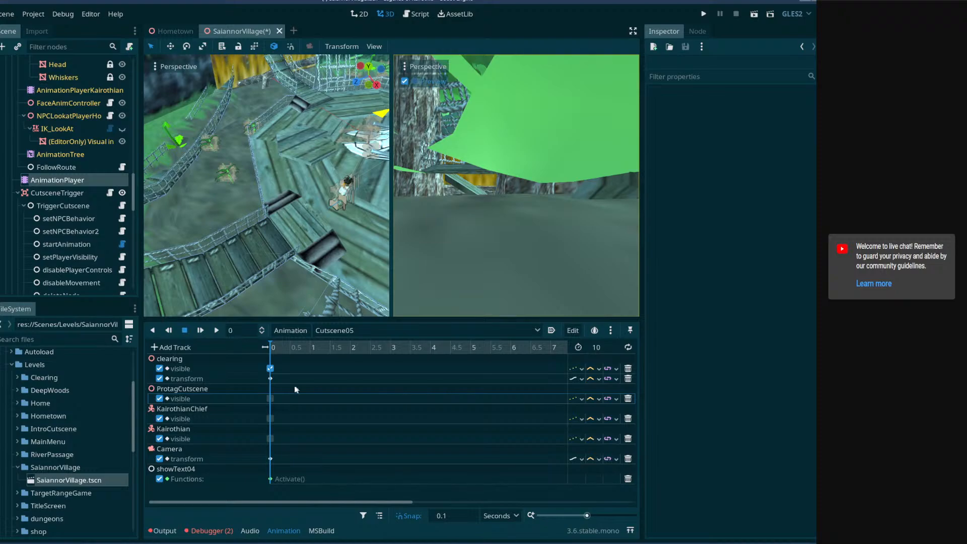
# - Hide the SaiannorVillage node and key its Visible property in a new track at the start of Cutscene05
pyautogui.click(182, 347)
pyautogui.click(134, 190)
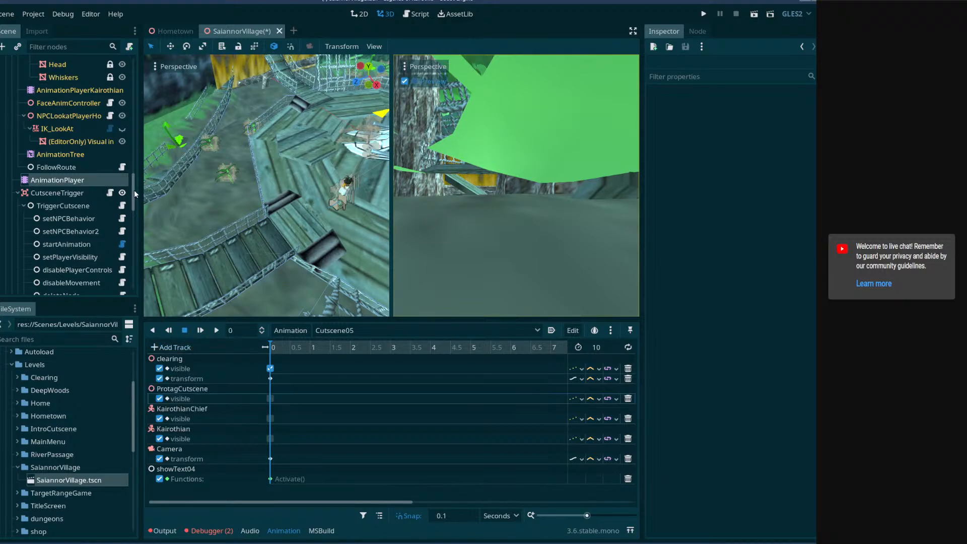
pyautogui.moveTo(134, 190); pyautogui.dragTo(151, 85)
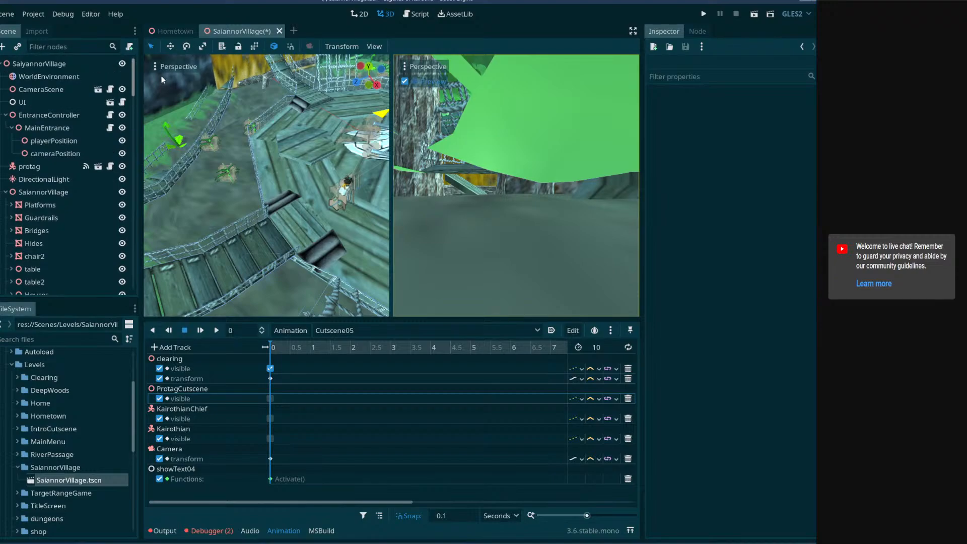
pyautogui.click(34, 195)
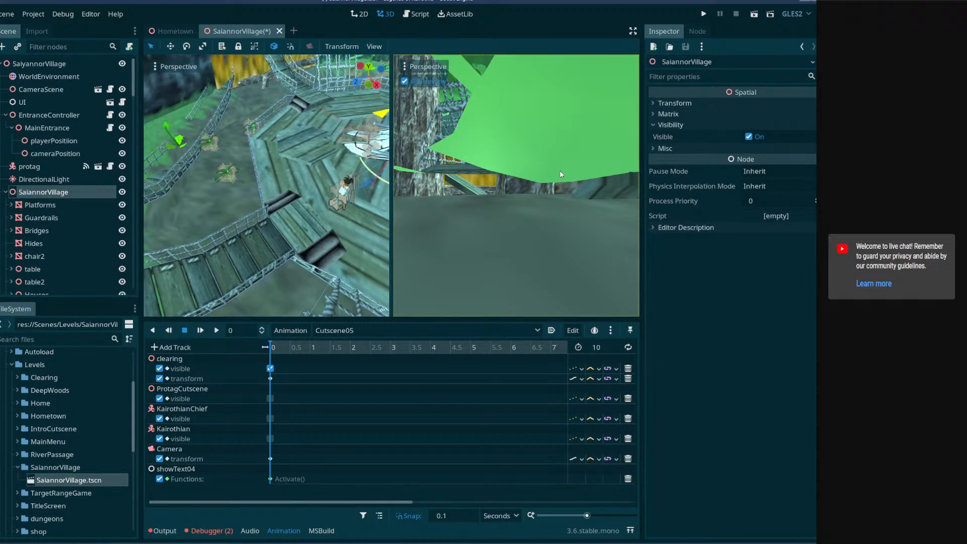
pyautogui.click(758, 137)
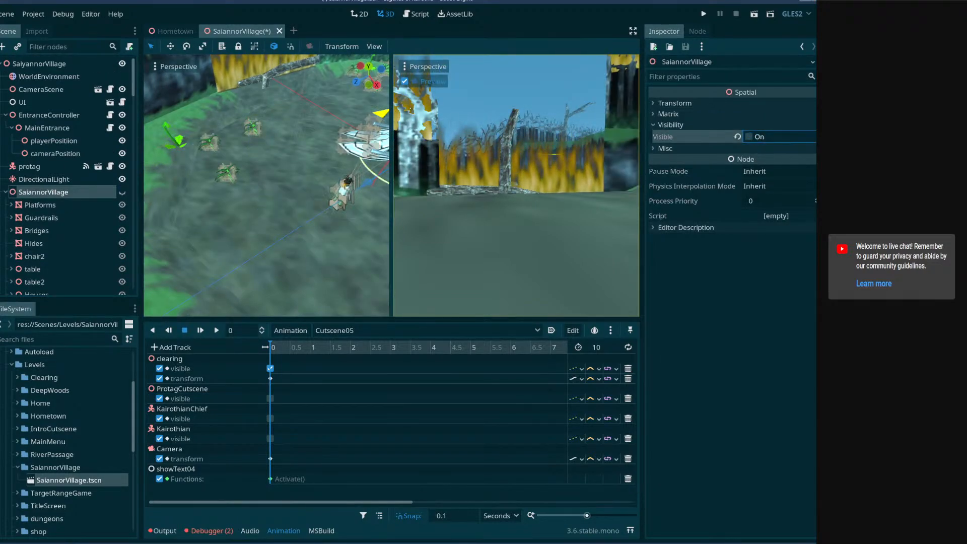
pyautogui.click(826, 136)
pyautogui.click(369, 288)
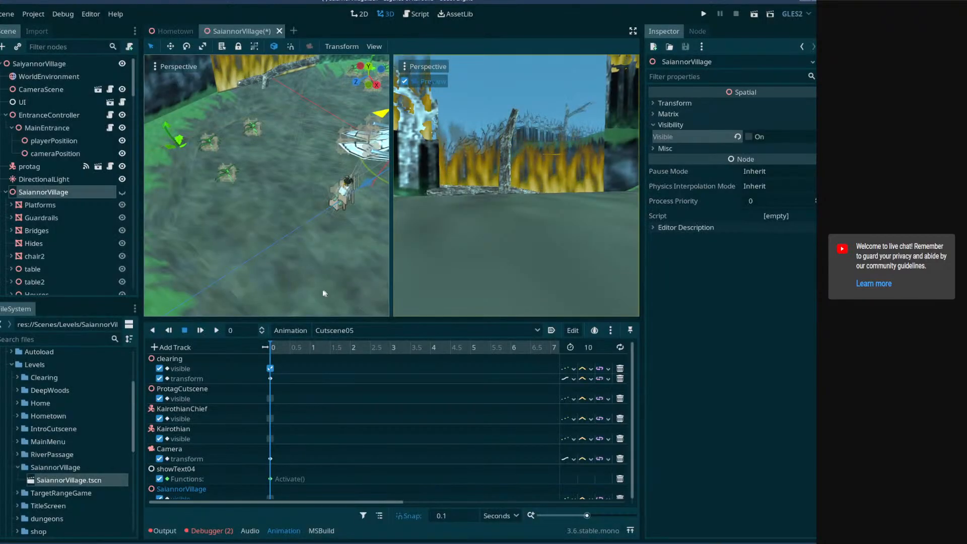
# - Assign EnvironmentBurned.tres to the WorldEnvironment node, key it in a new track at the start of Cutscene05, and scrub the animation
pyautogui.click(56, 89)
pyautogui.click(49, 76)
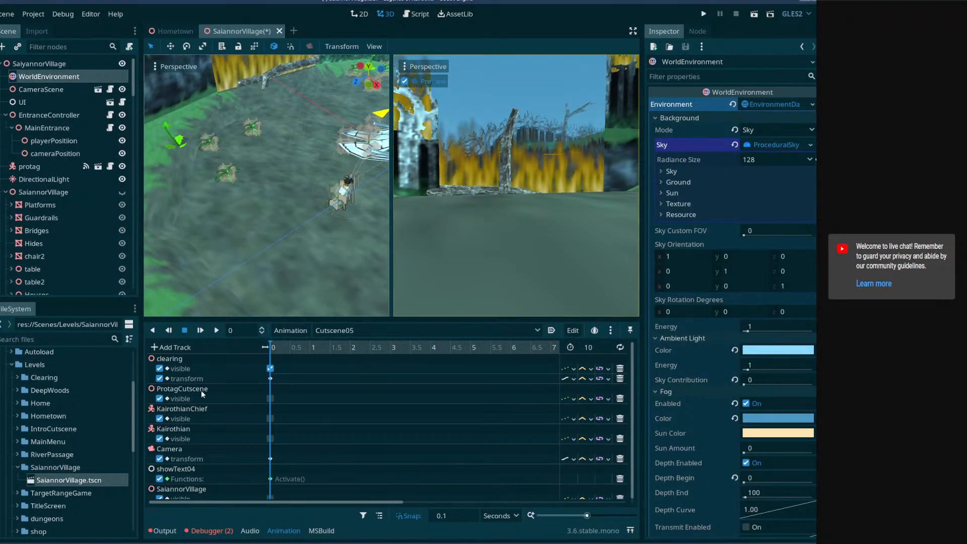
pyautogui.click(811, 104)
pyautogui.click(803, 215)
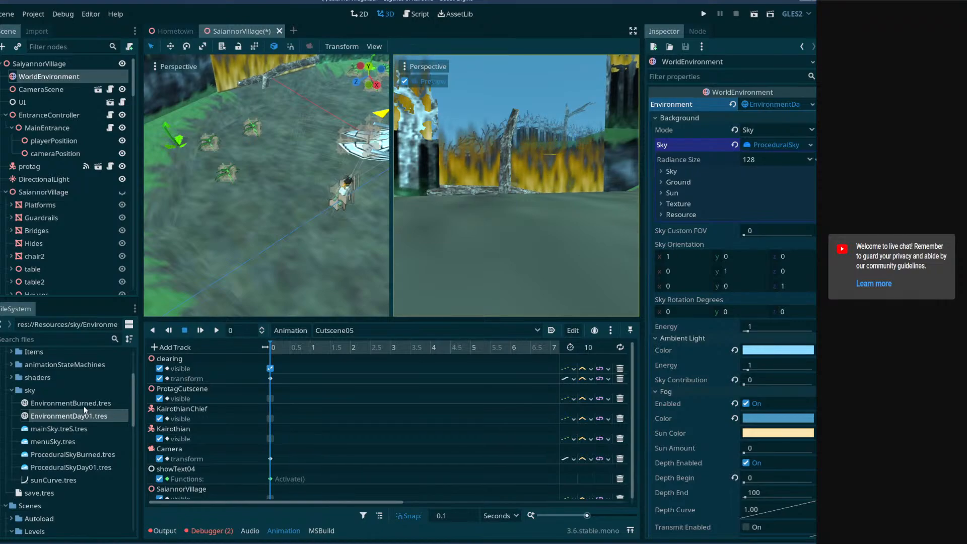
pyautogui.moveTo(83, 403); pyautogui.dragTo(775, 104)
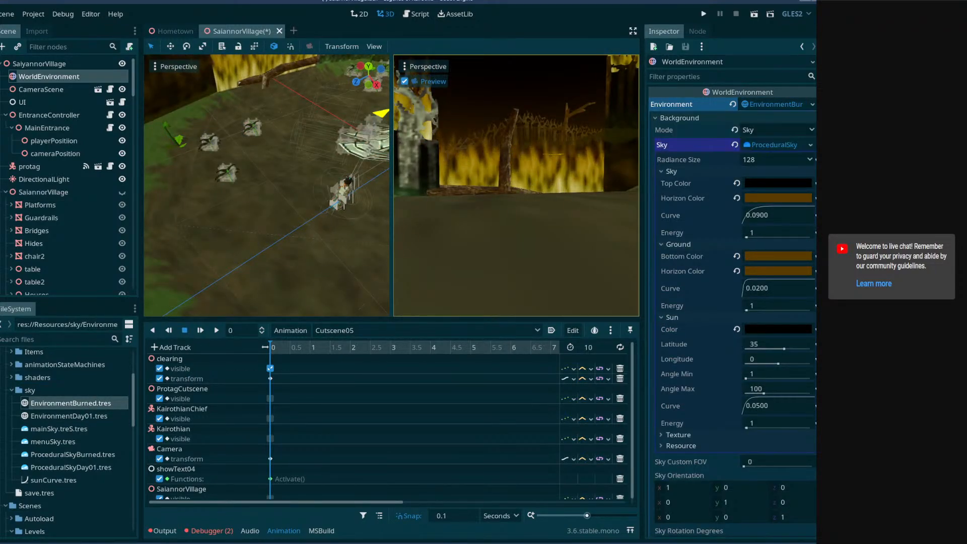
pyautogui.click(733, 104)
pyautogui.click(369, 289)
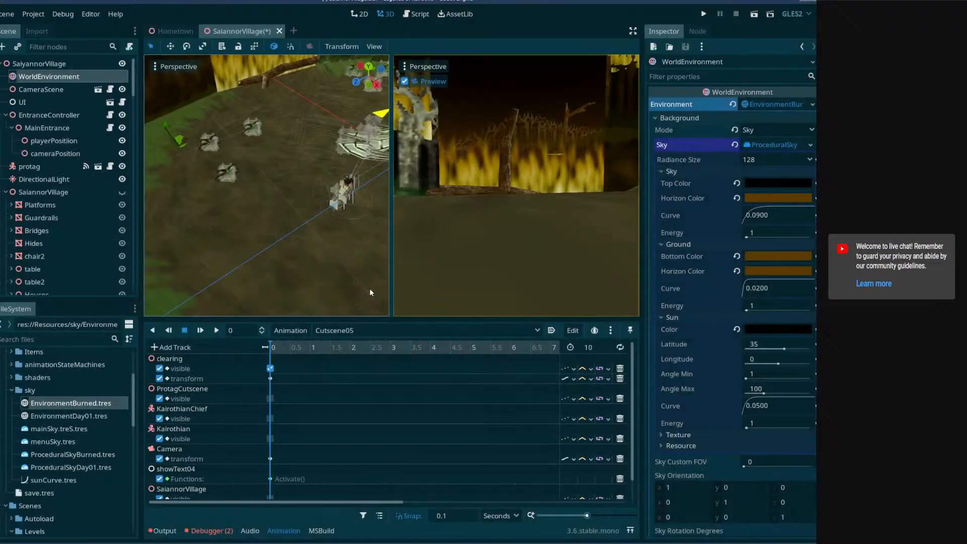
pyautogui.moveTo(282, 348); pyautogui.dragTo(787, 354)
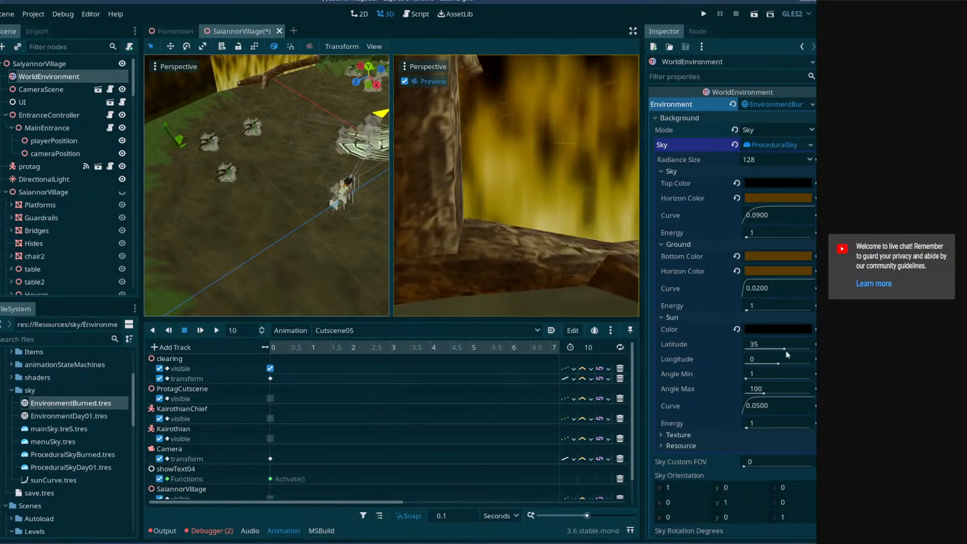
# - Open the Cutscene06 animation at time 0 and delete its ../WorldEnvironment environment track
pyautogui.click(422, 328)
pyautogui.click(367, 400)
pyautogui.moveTo(306, 353); pyautogui.dragTo(255, 352)
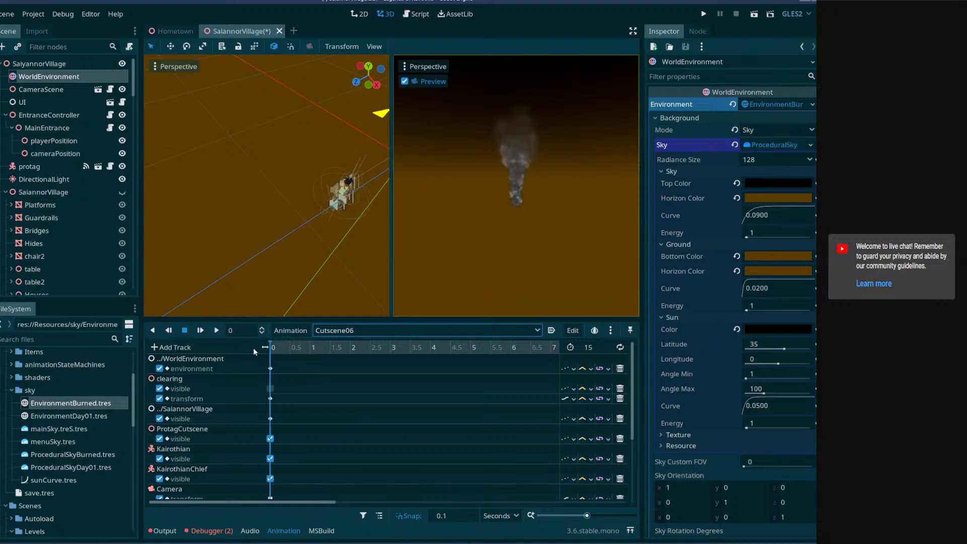
pyautogui.click(272, 369)
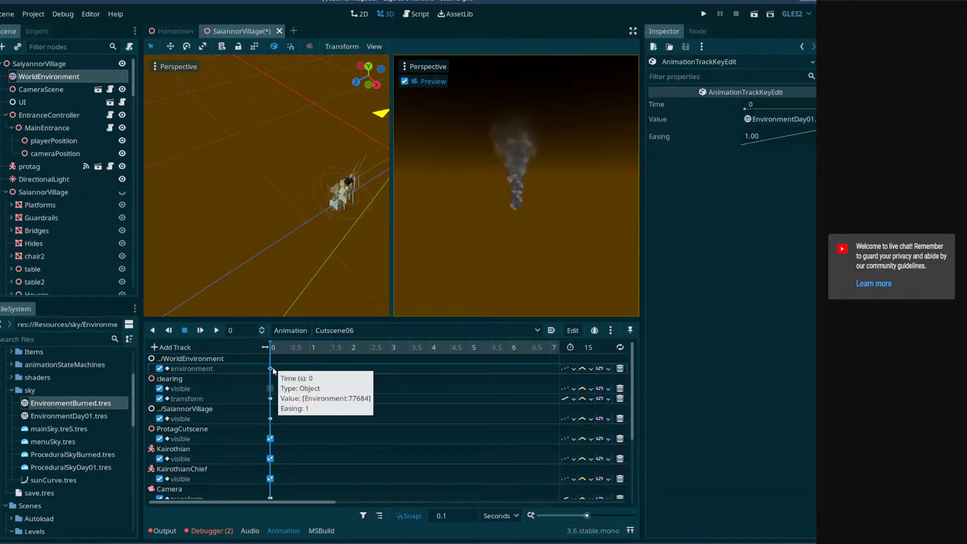
pyautogui.click(621, 368)
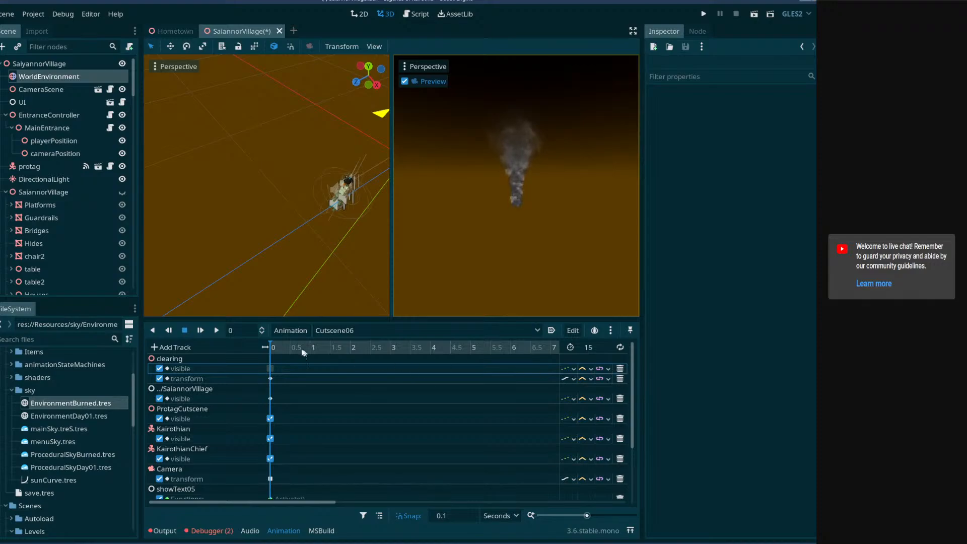
# - Assign EnvironmentDay01.tres to the WorldEnvironment node and key it in a new track at the start of Cutscene06
pyautogui.click(34, 78)
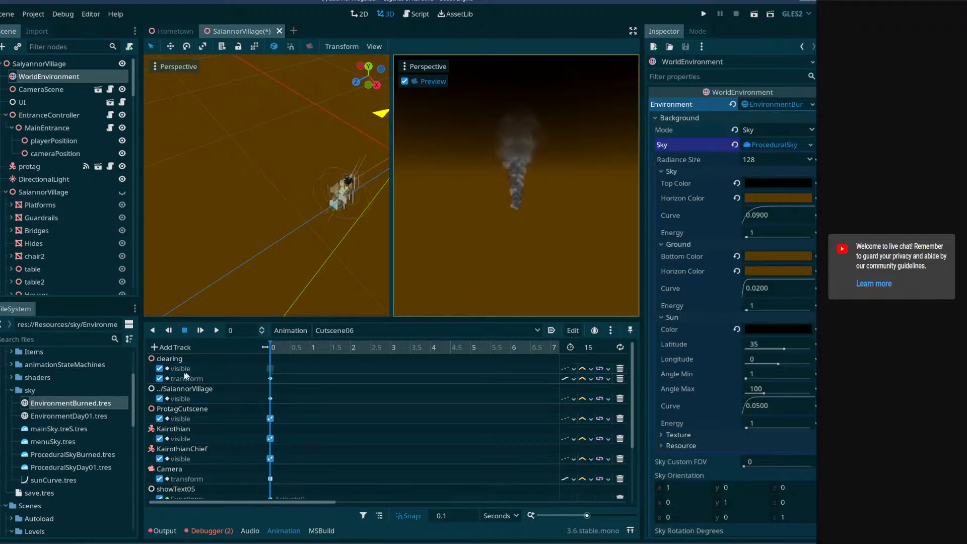
pyautogui.moveTo(64, 416); pyautogui.dragTo(787, 108)
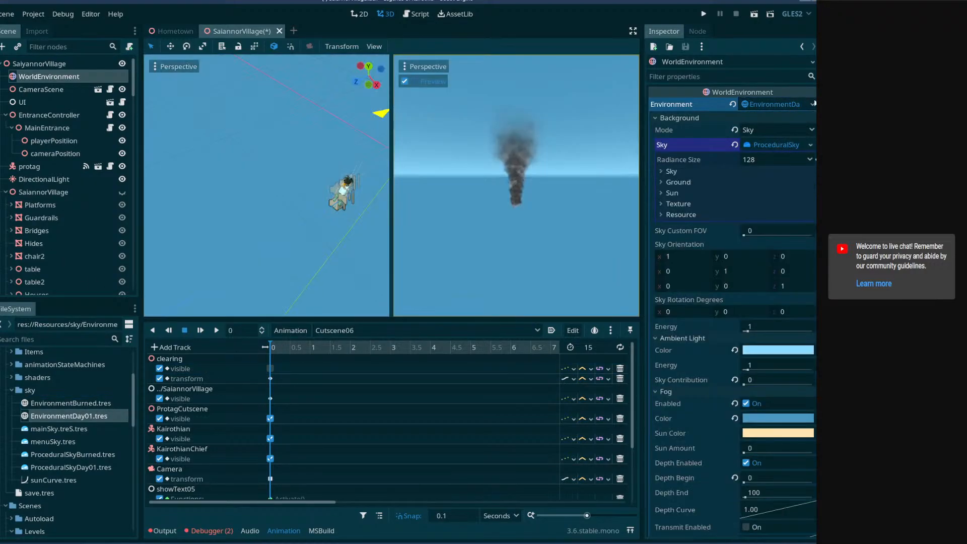
pyautogui.click(815, 105)
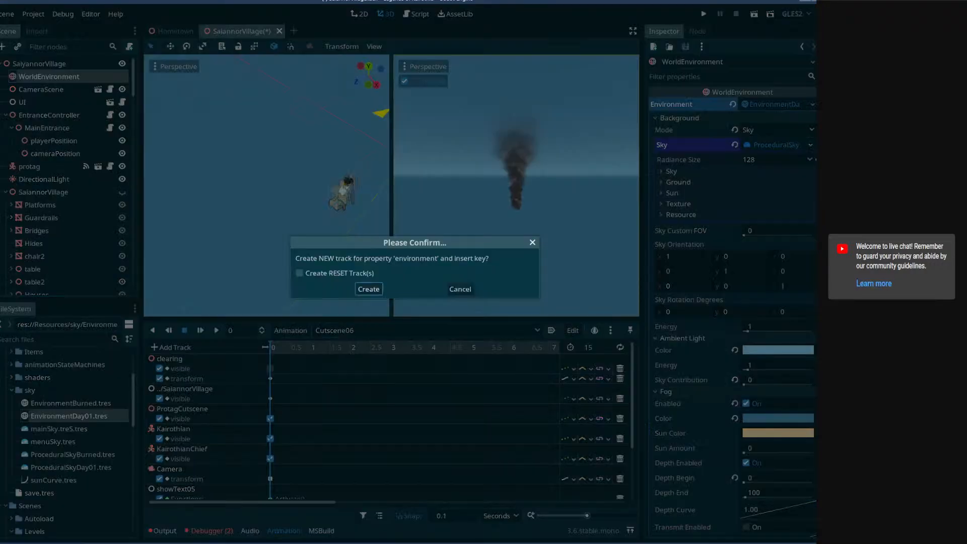
pyautogui.click(368, 289)
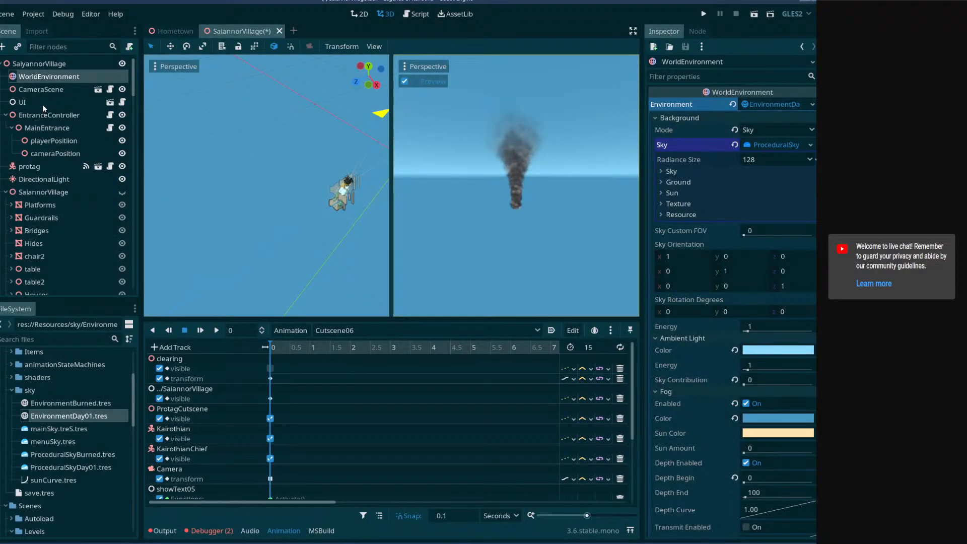
# - Make the SaiannorVillage node visible and key its Visible property in a new track at the start of Cutscene06
pyautogui.click(122, 192)
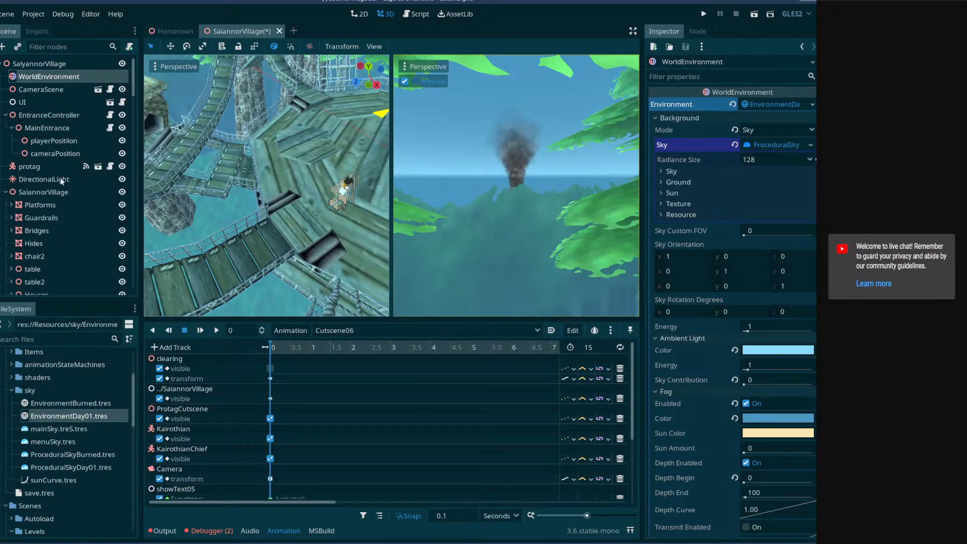
pyautogui.click(43, 193)
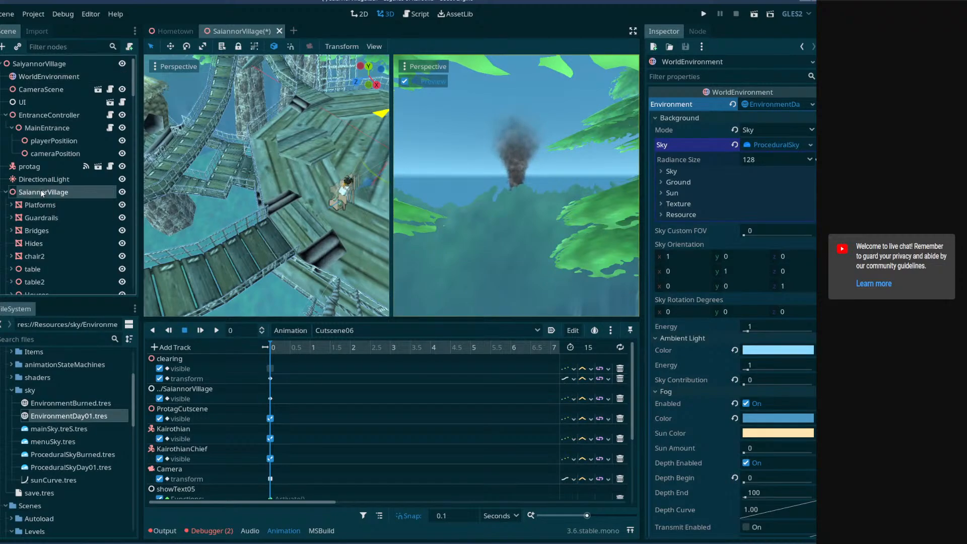
pyautogui.click(826, 137)
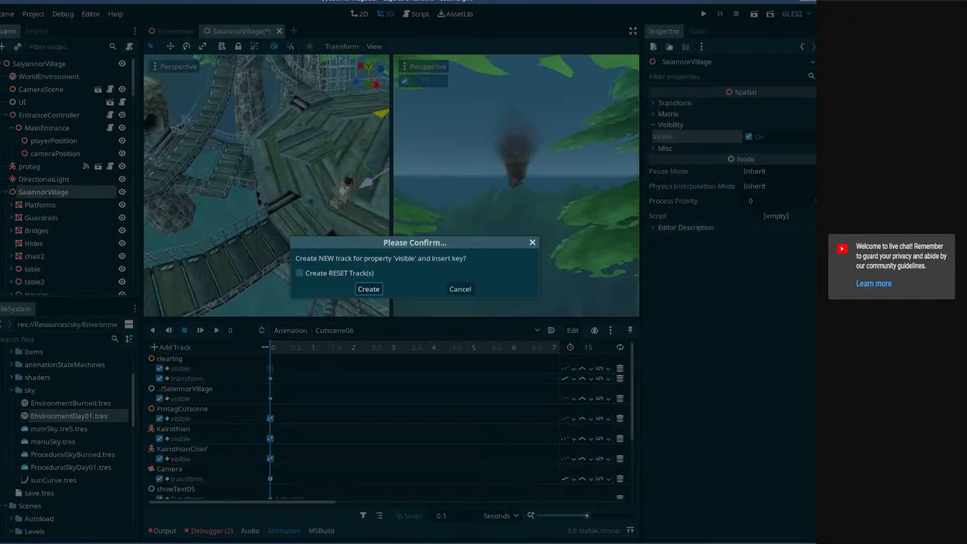
pyautogui.click(369, 292)
# - Check the Cutscene06 track list and delete the old ../SaiannorVillage visible track
pyautogui.moveTo(290, 347); pyautogui.dragTo(362, 354)
pyautogui.scroll(-3, 312, 414)
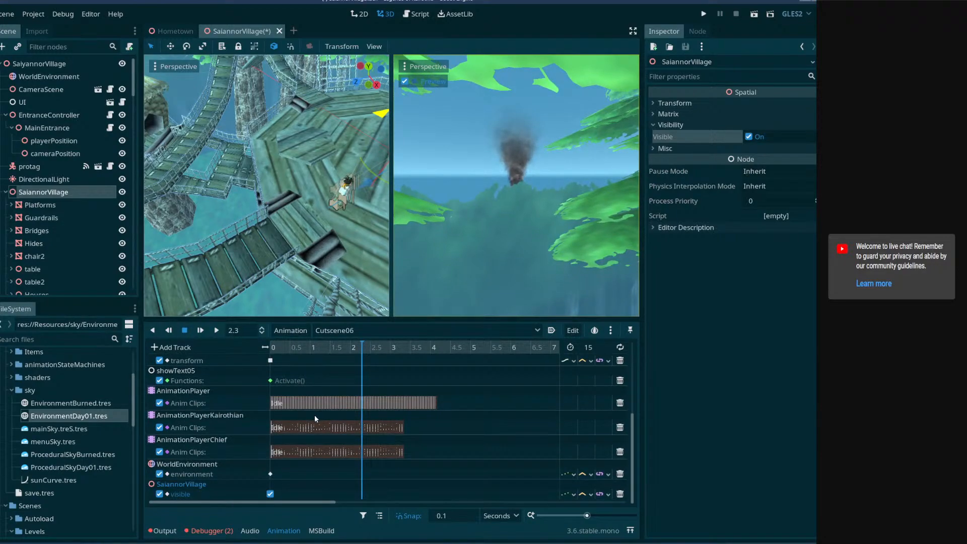
pyautogui.scroll(3, 315, 415)
pyautogui.click(619, 398)
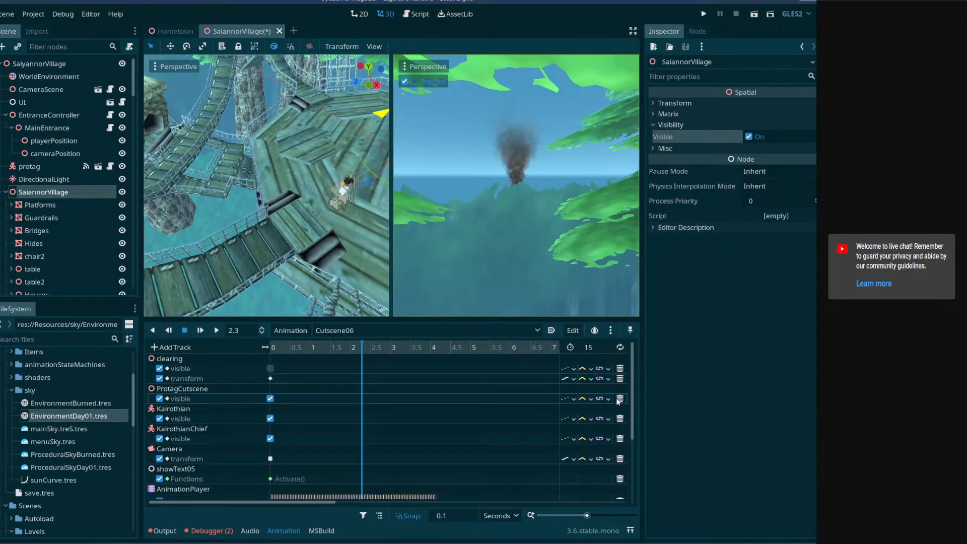
pyautogui.scroll(-3, 299, 400)
pyautogui.scroll(3, 301, 402)
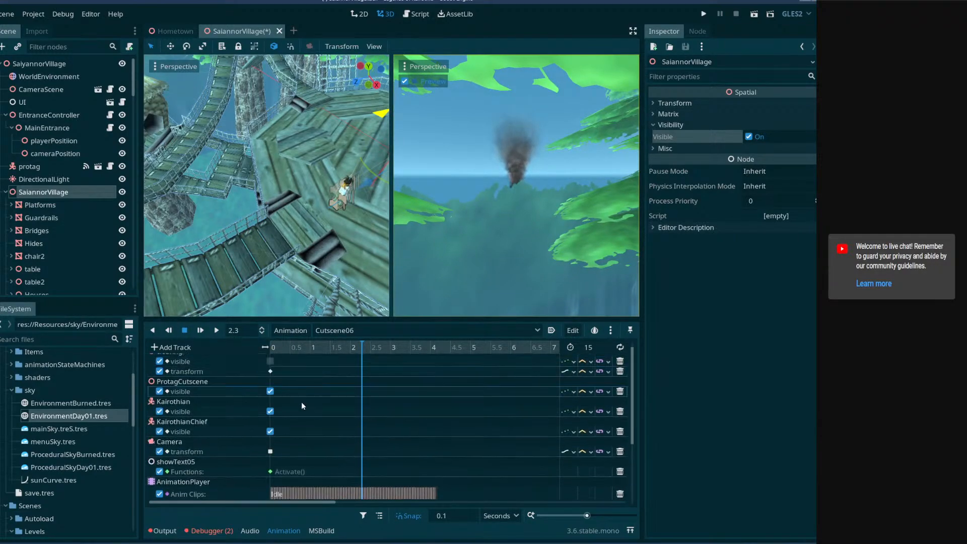
# - Review the Cutscene06, Cutscene07 and Cutscene08 animations one after another in the camera preview
pyautogui.click(353, 330)
pyautogui.click(283, 349)
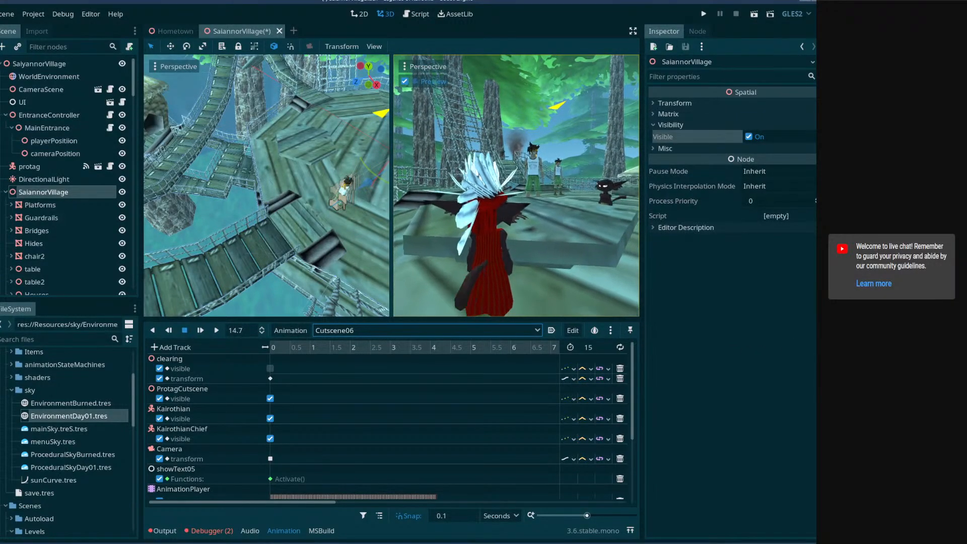
pyautogui.click(407, 329)
pyautogui.click(340, 419)
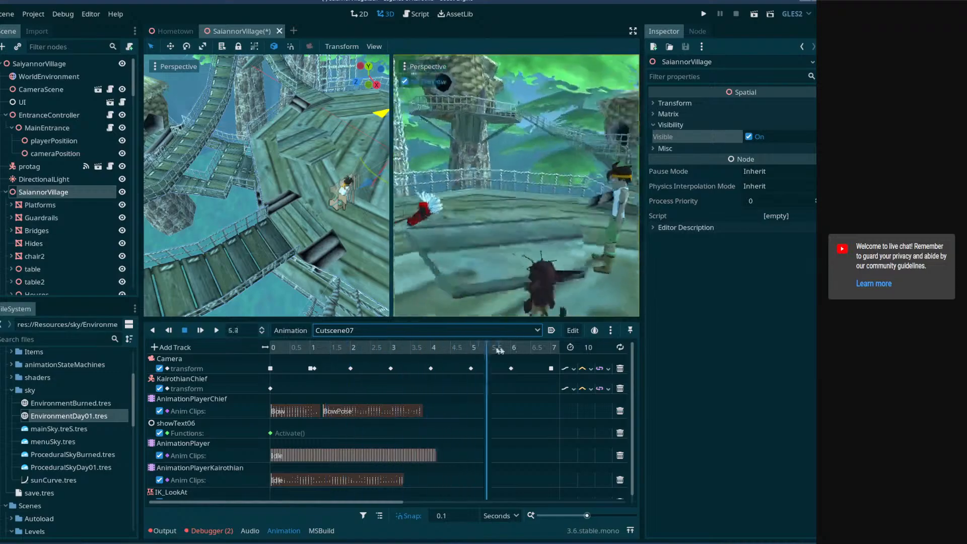
pyautogui.click(439, 330)
pyautogui.click(362, 424)
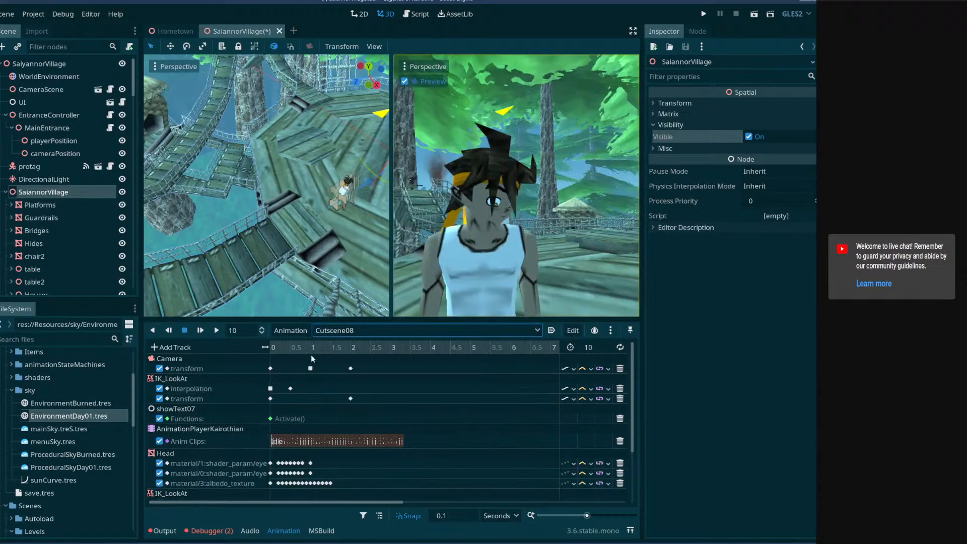
# - Open the RESET animation and look through its track list
pyautogui.click(322, 335)
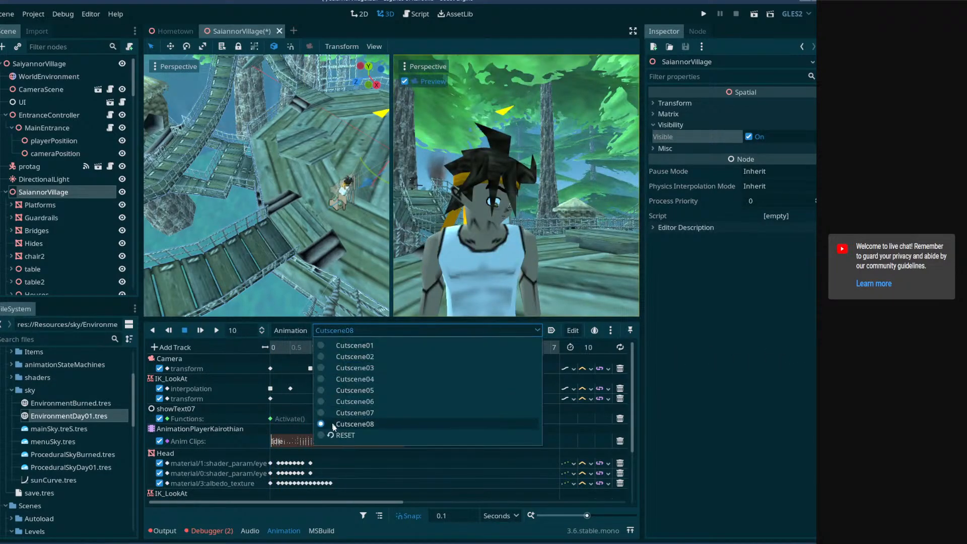
pyautogui.click(335, 431)
pyautogui.scroll(-5, 317, 392)
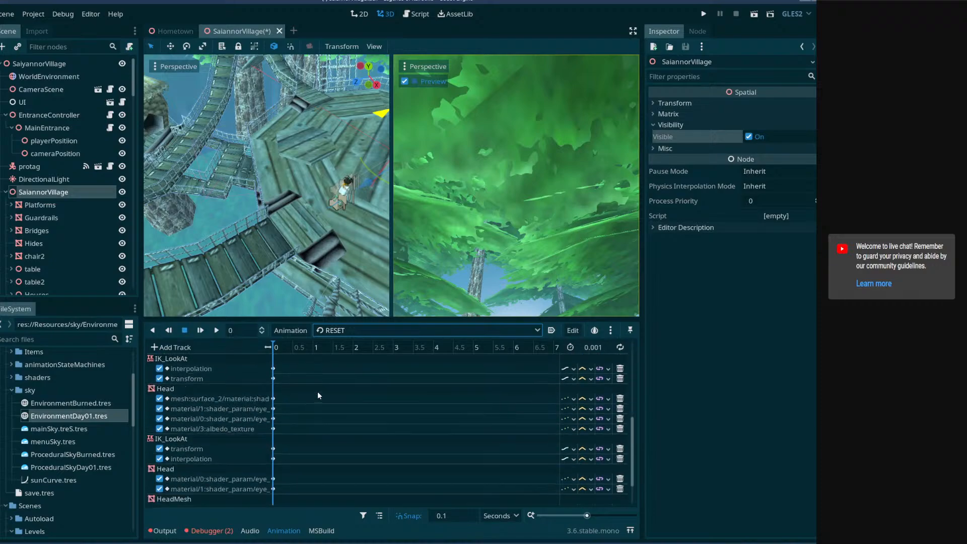
pyautogui.scroll(5, 317, 391)
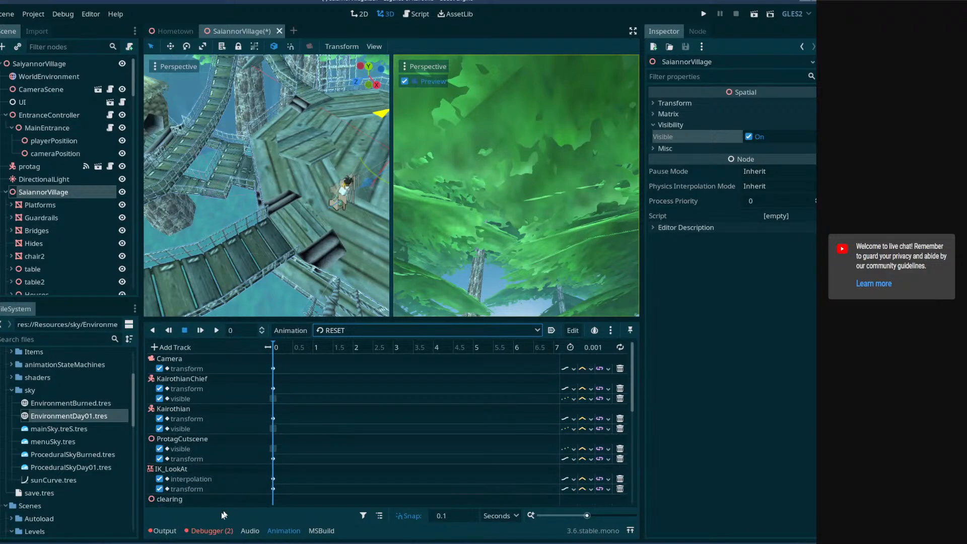
# - Inspect the debugger errors about the unresolved SaiannorVillage visible track in Cutscene05 and clear the error list
pyautogui.click(213, 531)
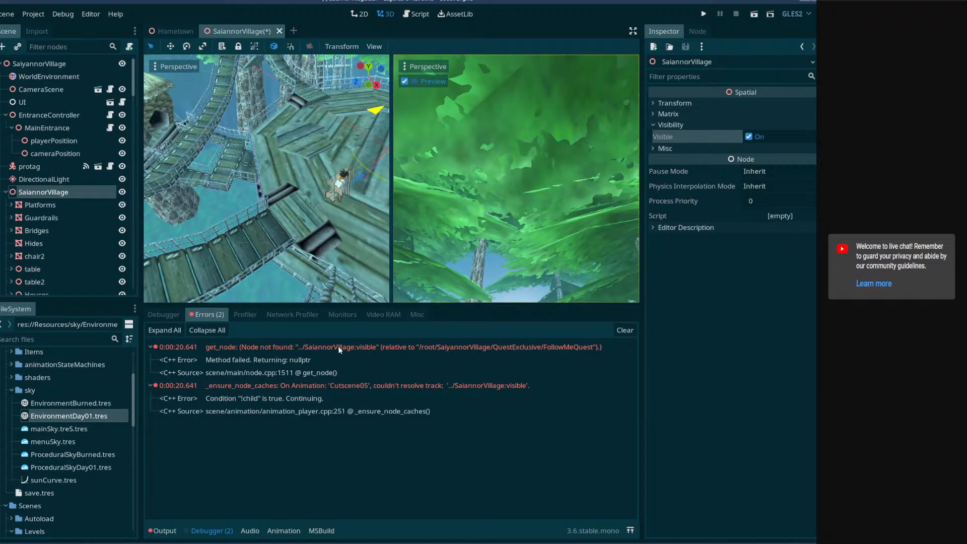
pyautogui.scroll(-10, 52, 239)
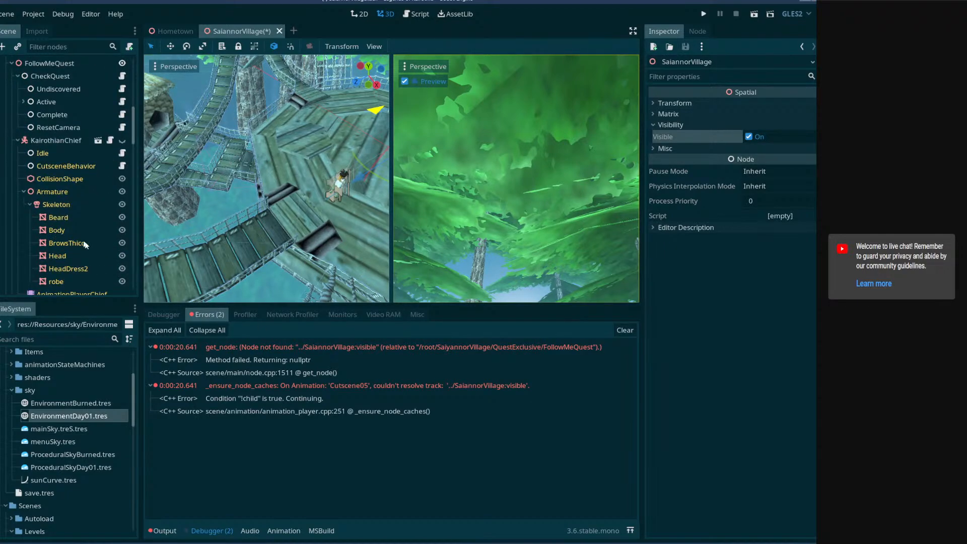
pyautogui.click(626, 330)
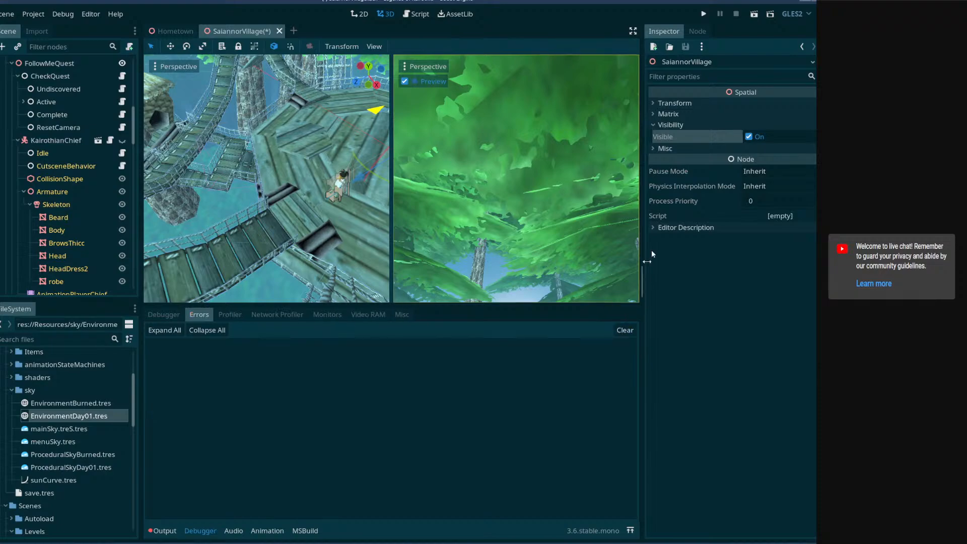
# - Run the SaiannorVillage scene in an enlarged game window, play through the quest cutscenes, and close the game
pyautogui.click(754, 20)
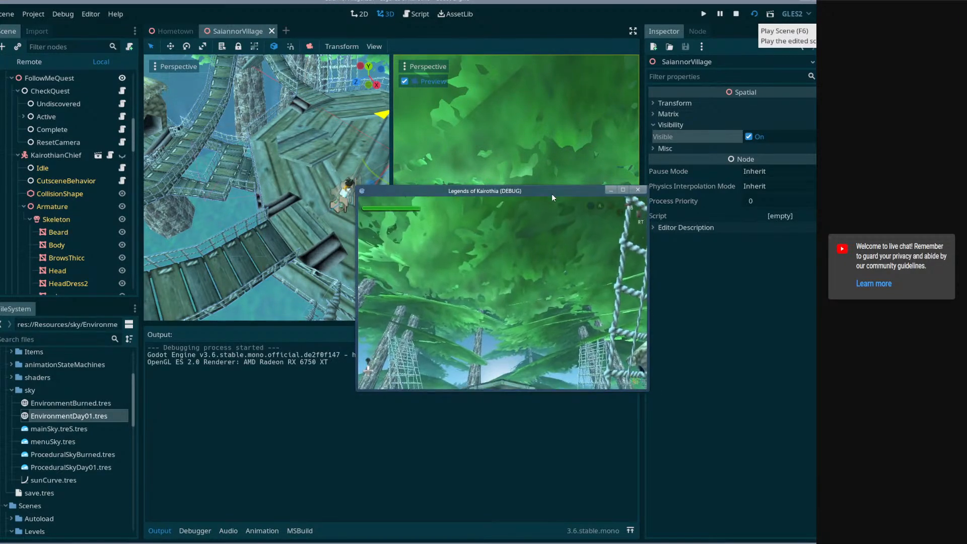
pyautogui.moveTo(551, 193); pyautogui.dragTo(329, 18)
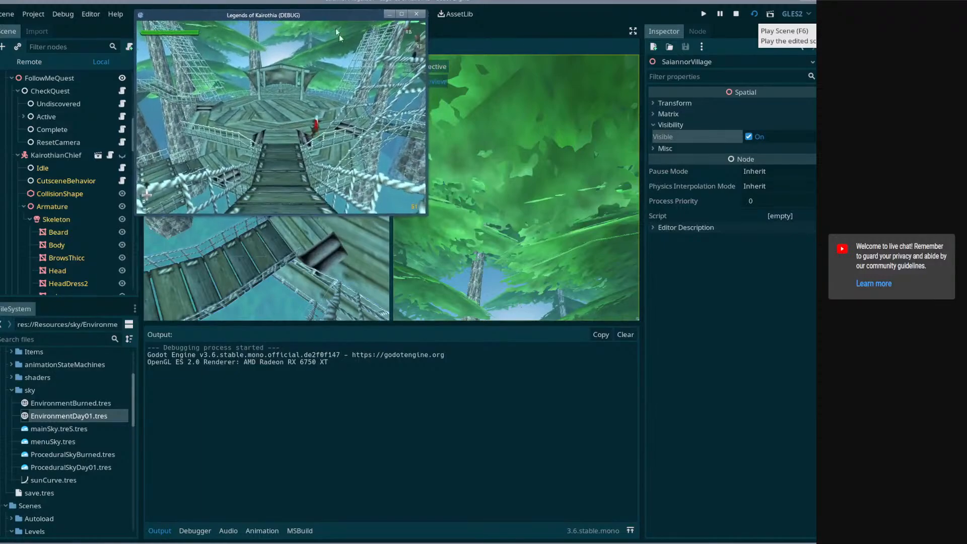
pyautogui.moveTo(430, 220); pyautogui.dragTo(722, 376)
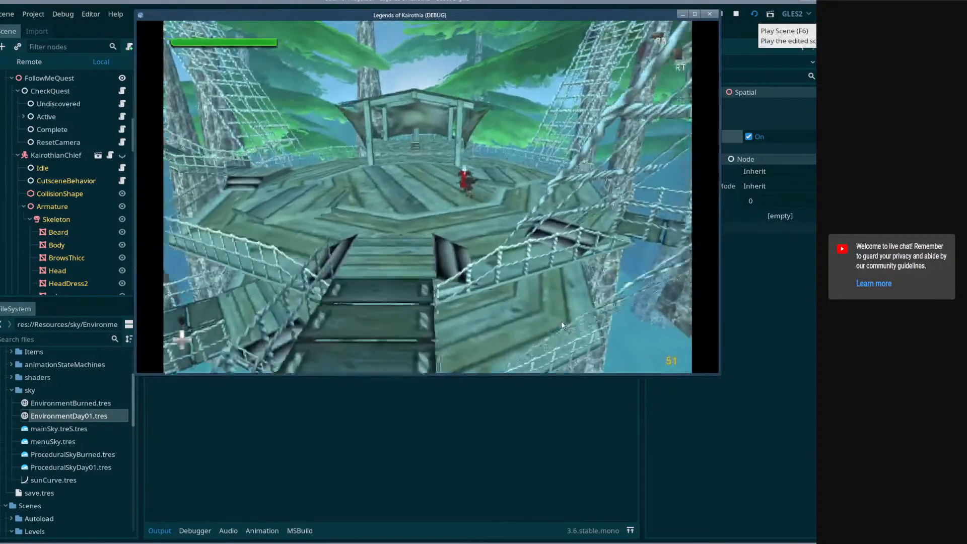
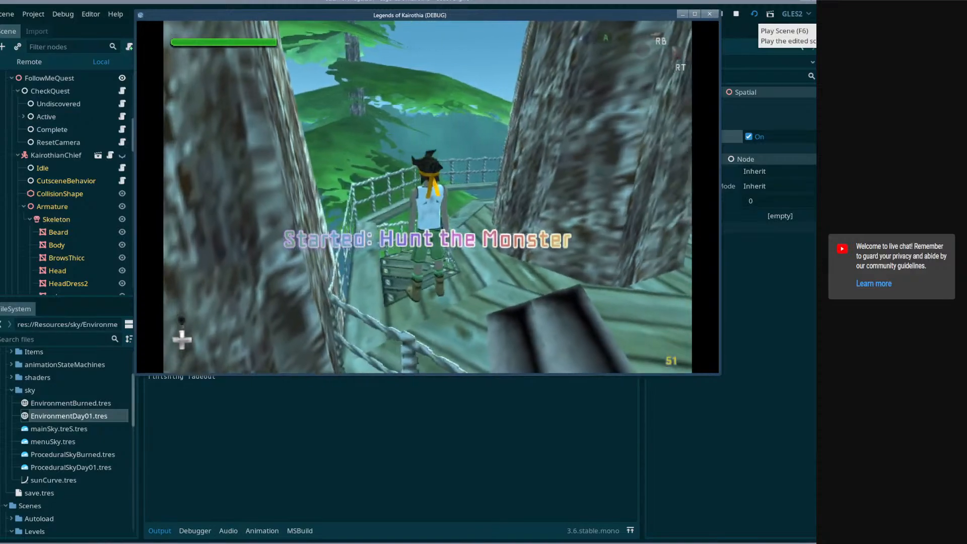
pyautogui.press('Escape')
pyautogui.click(711, 15)
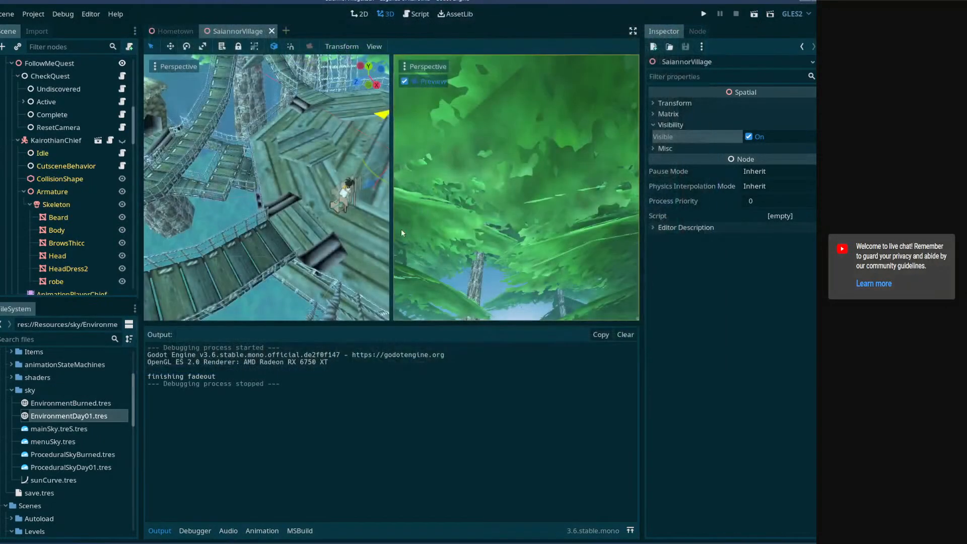
# - Enlarge the 3D viewport area by shrinking the surrounding docks, and switch from two viewports to a single one
pyautogui.moveTo(383, 324); pyautogui.dragTo(384, 400)
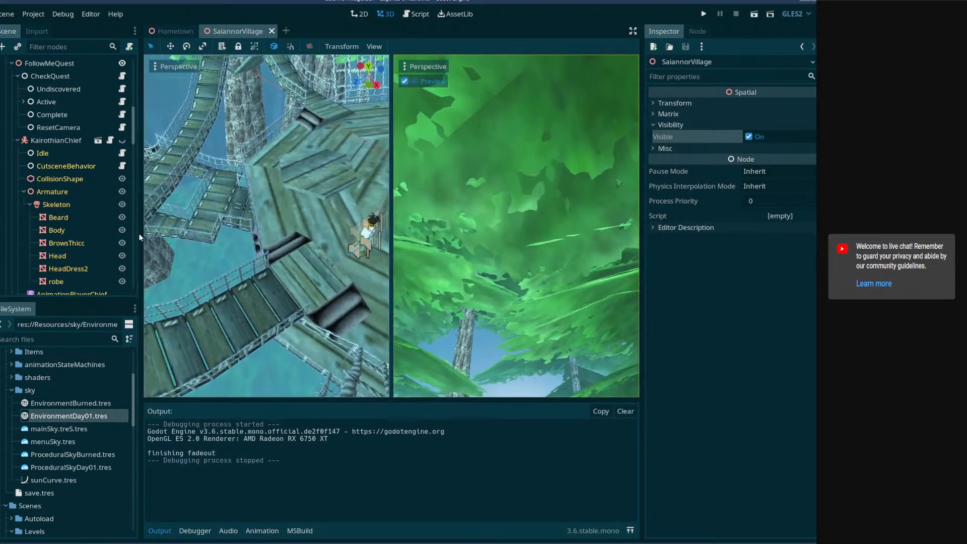
pyautogui.moveTo(140, 234); pyautogui.dragTo(121, 234)
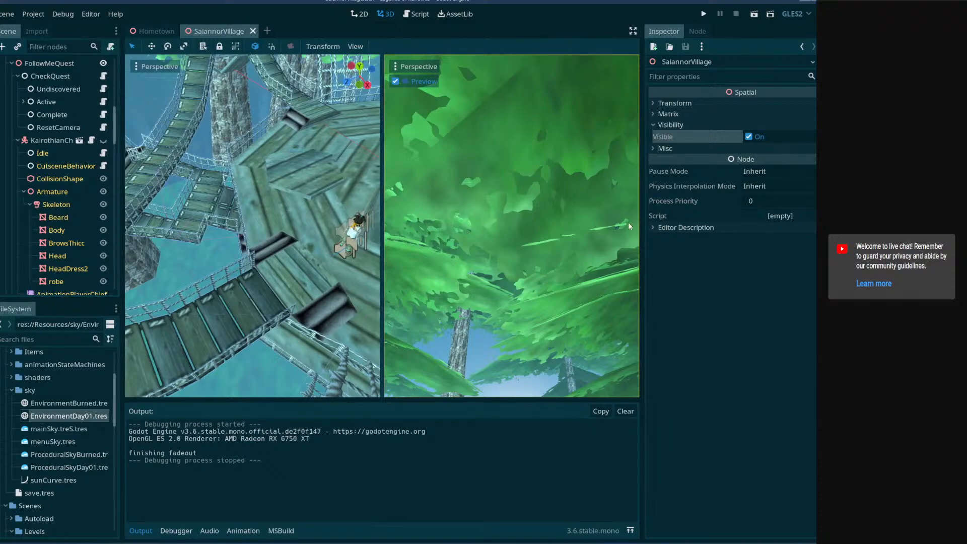
pyautogui.moveTo(642, 226); pyautogui.dragTo(672, 244)
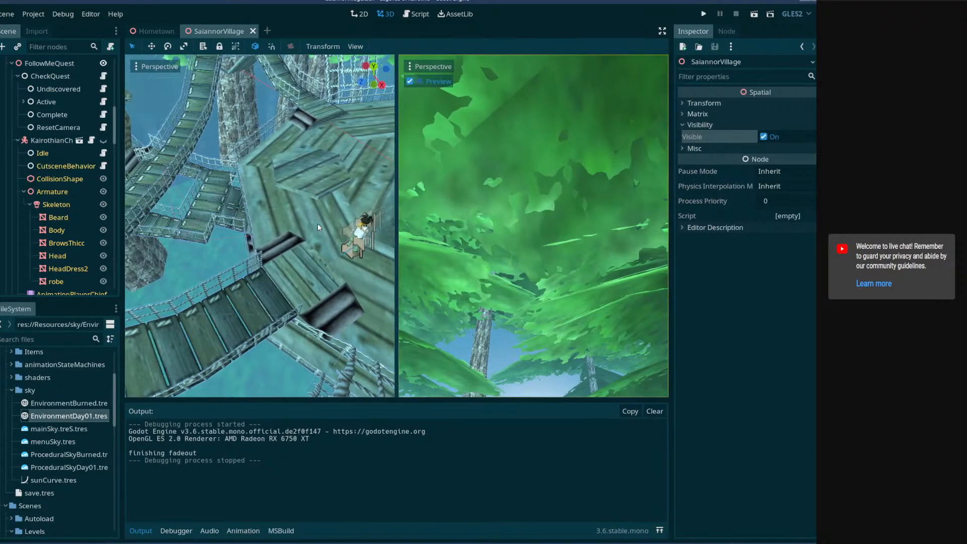
pyautogui.moveTo(318, 224); pyautogui.dragTo(342, 118, button='right')
pyautogui.click(407, 67)
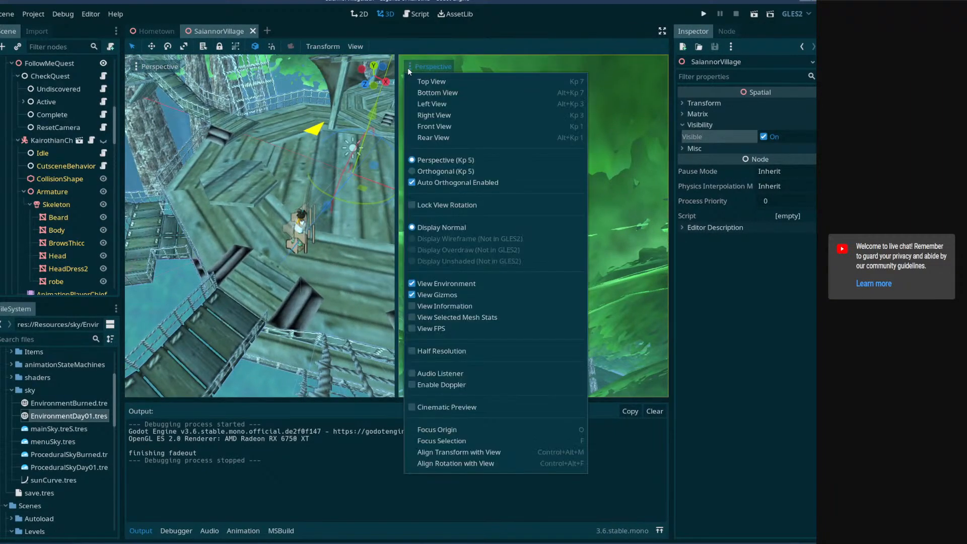
pyautogui.click(364, 41)
pyautogui.click(355, 46)
pyautogui.click(388, 61)
pyautogui.click(340, 227)
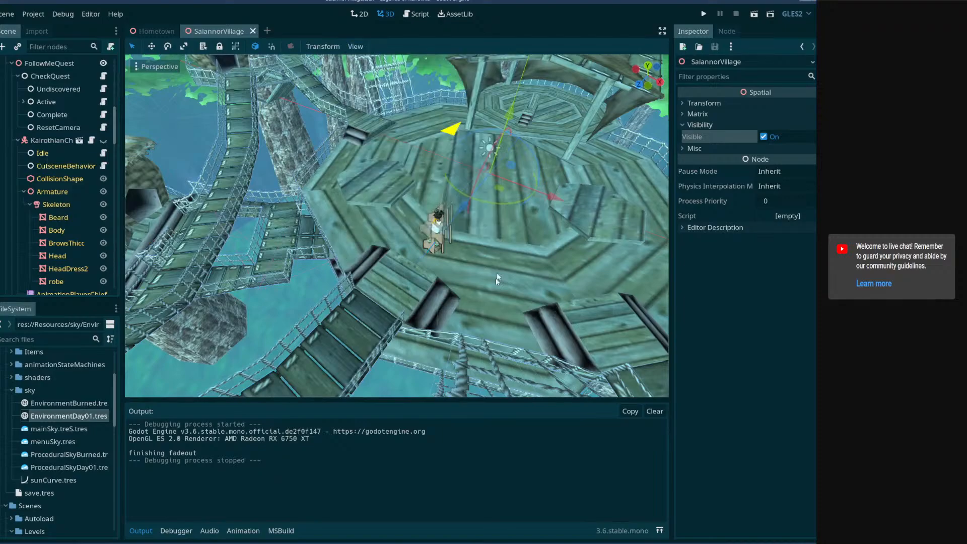
pyautogui.moveTo(495, 278); pyautogui.dragTo(605, 307, button='right')
pyautogui.moveTo(497, 255); pyautogui.dragTo(496, 255, button='right')
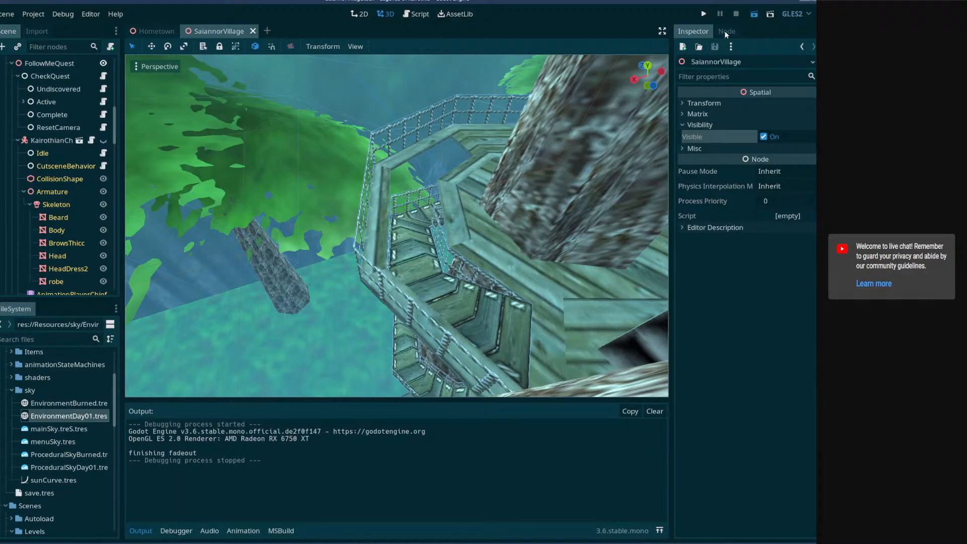
# - Save and run the SaiannorVillage scene again in an enlarged game window, and go through the cutscenes to the Hunt the Monster quest
pyautogui.hotkey('ctrl', 's')
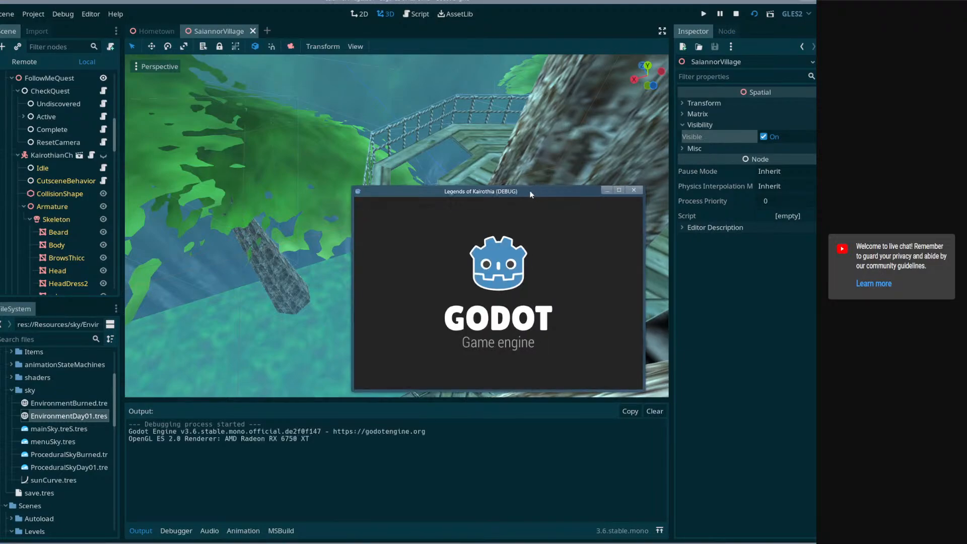
pyautogui.moveTo(514, 192); pyautogui.dragTo(285, 20)
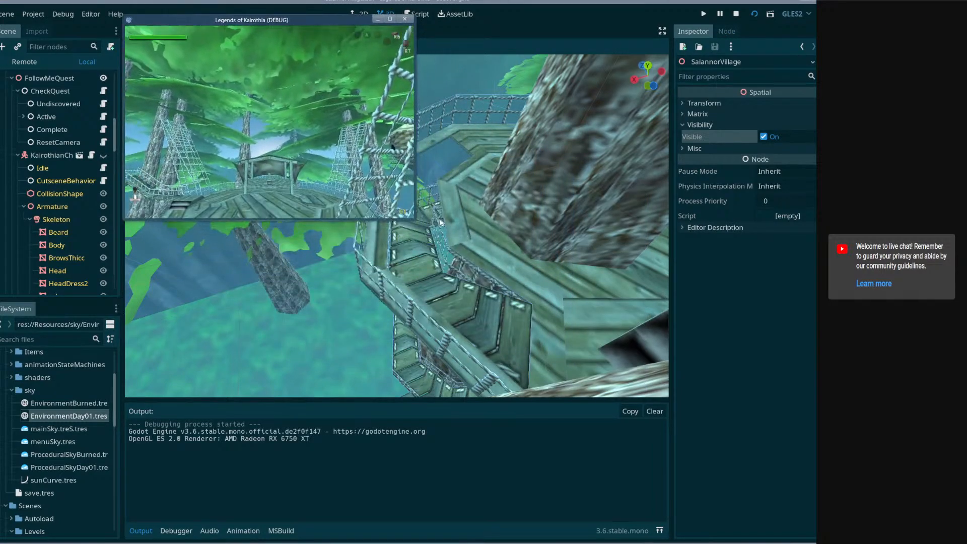
pyautogui.moveTo(415, 215); pyautogui.dragTo(746, 398)
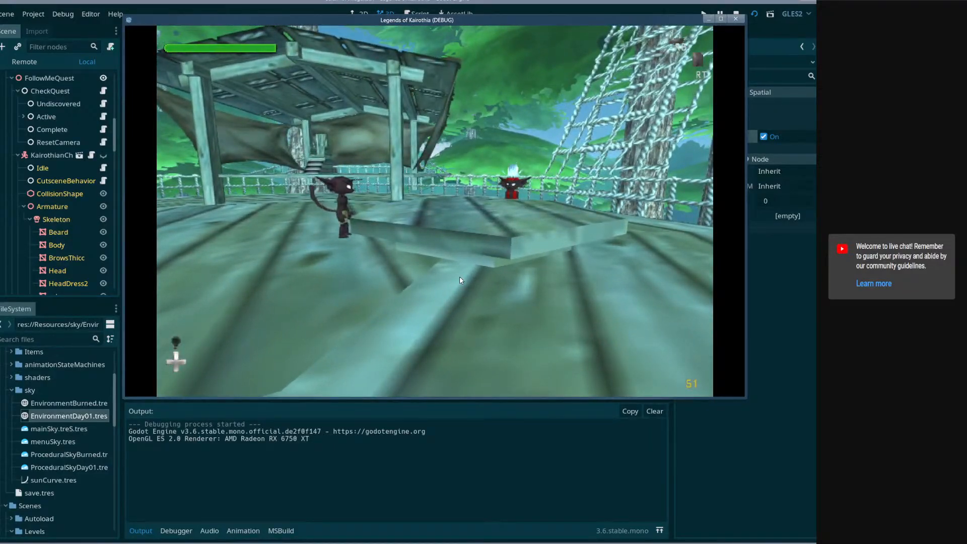
pyautogui.press('Escape')
pyautogui.press('Escape')
pyautogui.press('w')
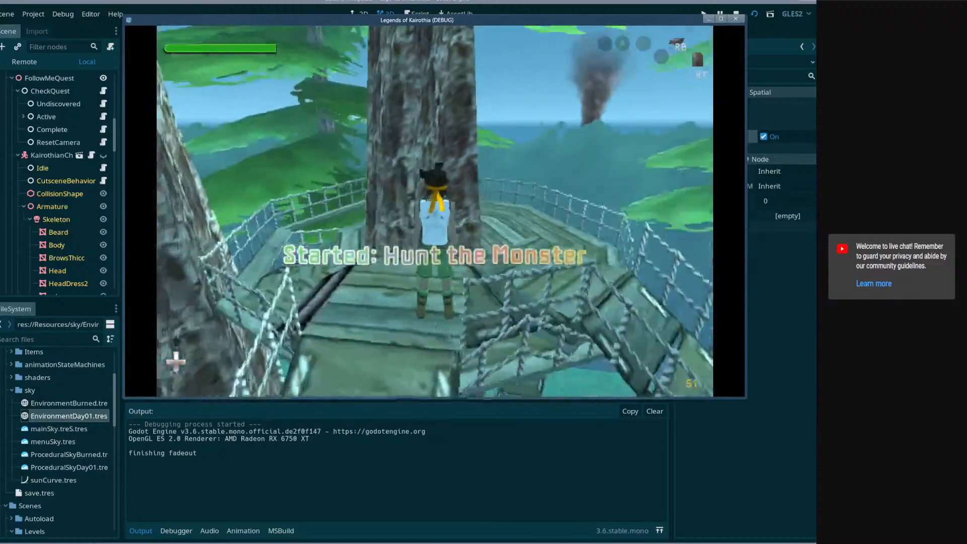
# - Open the in-game menu and switch from its Equipment page to the System page
pyautogui.press('Escape')
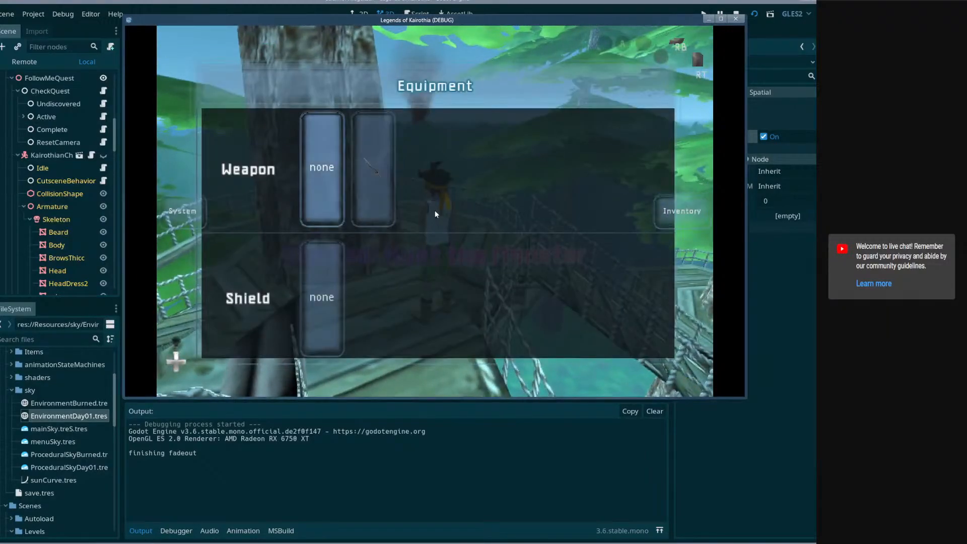
pyautogui.press('q')
pyautogui.press('Escape')
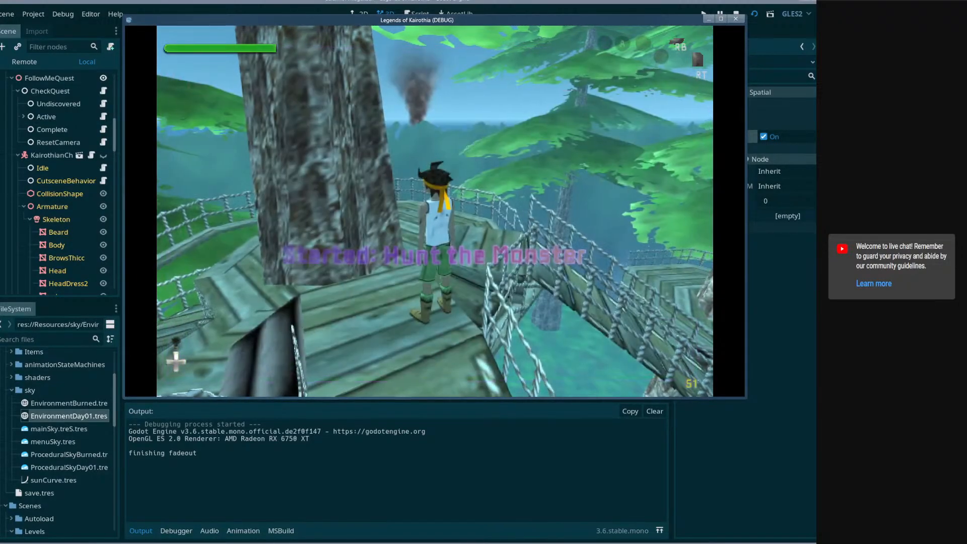
pyautogui.press('Escape')
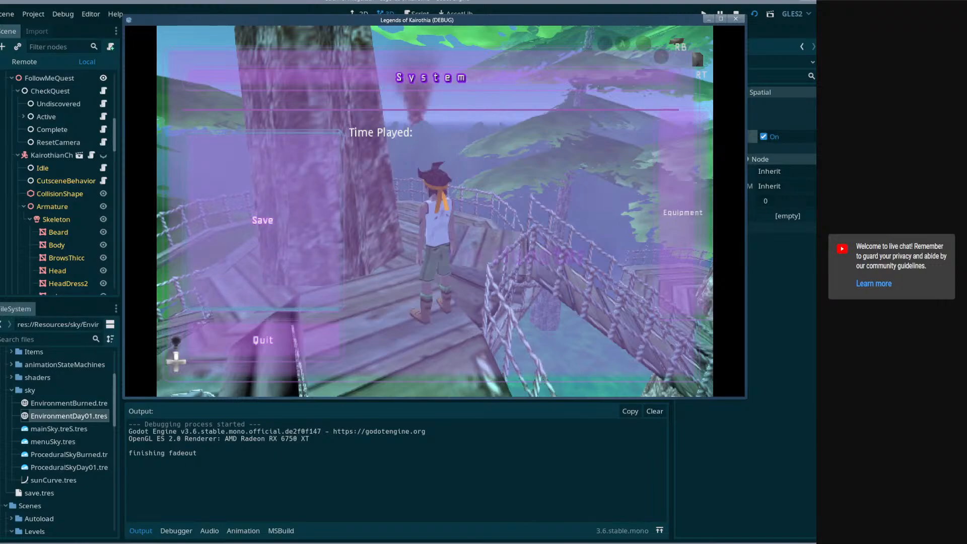
# - Switch to VS Code and examine the monster_hunt entry in the questlist of save1.json with the text enlarged
pyautogui.hotkey('alt', 'Tab')
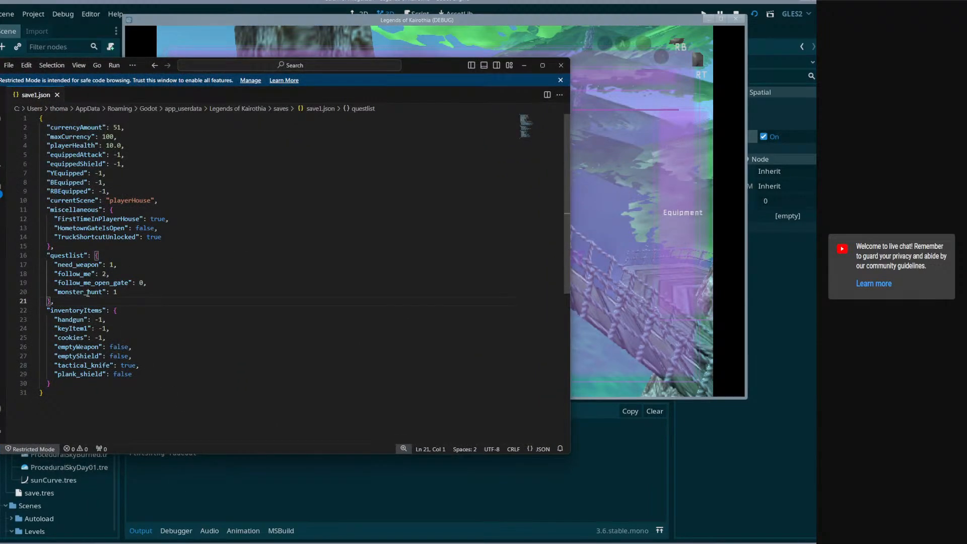
pyautogui.doubleClick(88, 293)
pyautogui.click(120, 292)
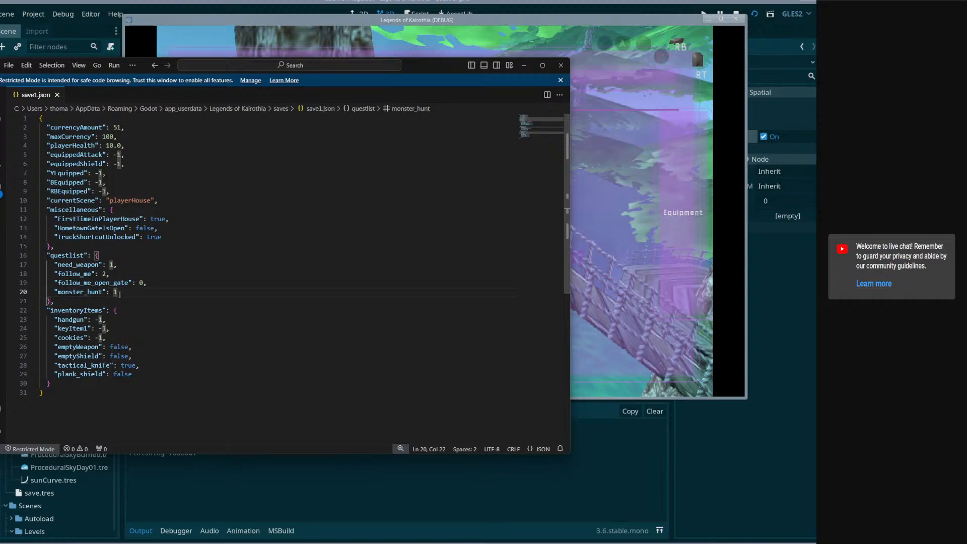
pyautogui.doubleClick(88, 292)
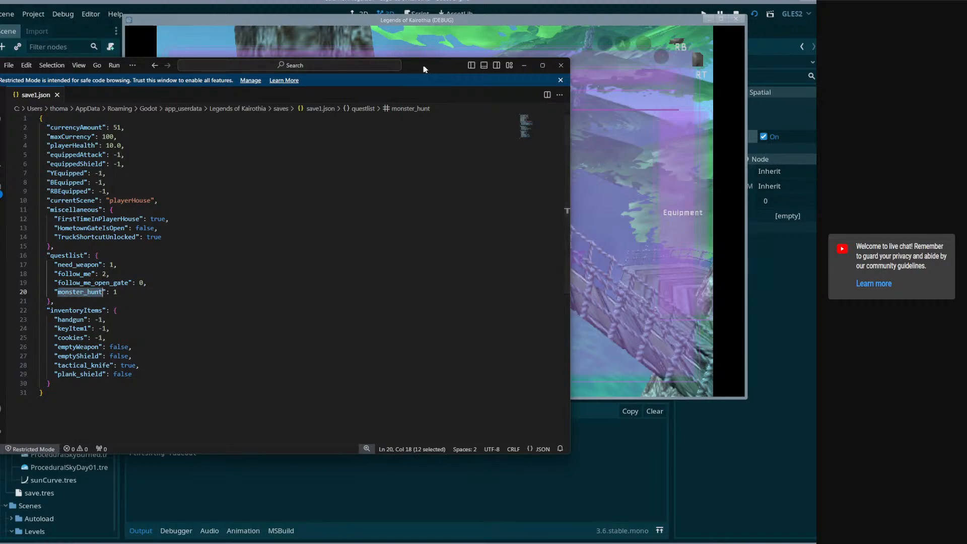
pyautogui.moveTo(233, 59); pyautogui.dragTo(373, 66)
pyautogui.click(264, 298)
pyautogui.hotkey('ctrl', '=')
pyautogui.hotkey('ctrl', '=')
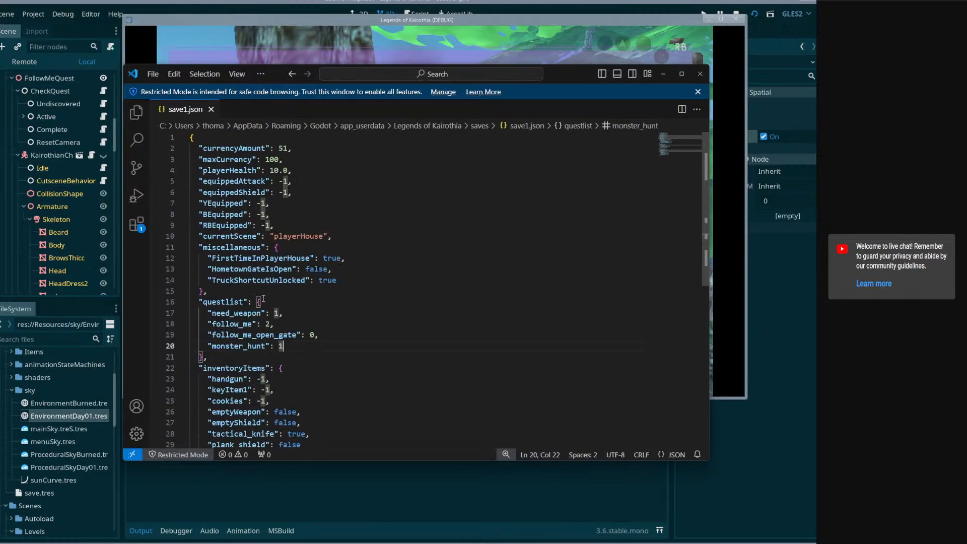
pyautogui.doubleClick(306, 309)
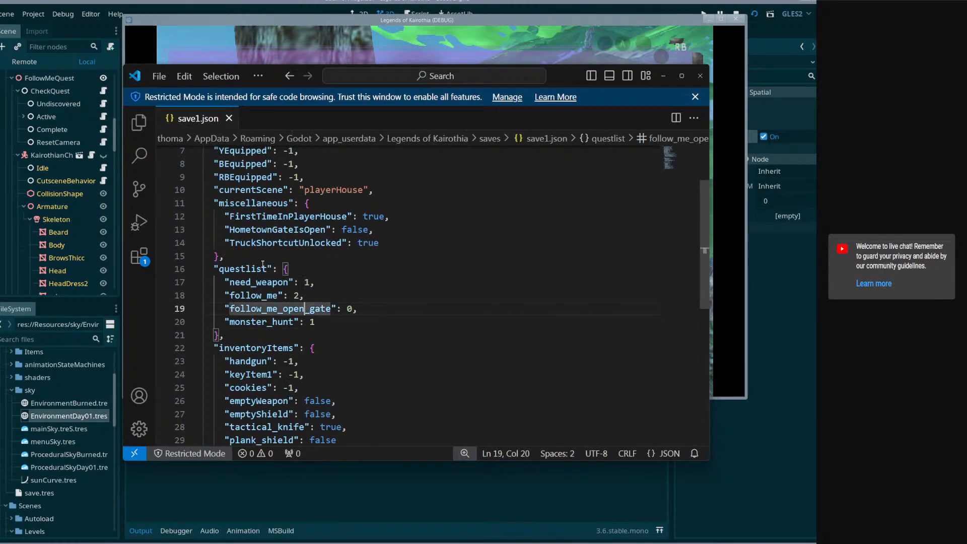
pyautogui.doubleClick(255, 268)
pyautogui.doubleClick(269, 322)
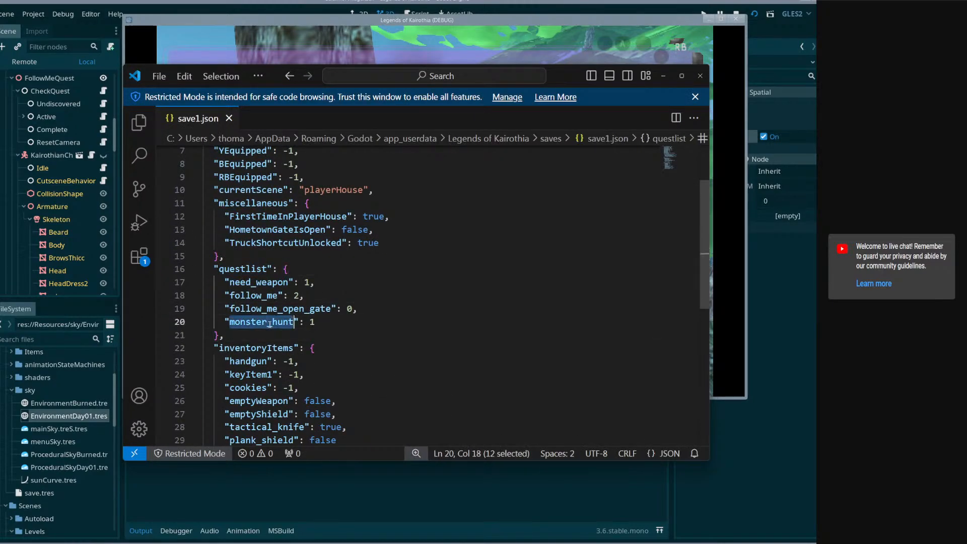
pyautogui.click(332, 323)
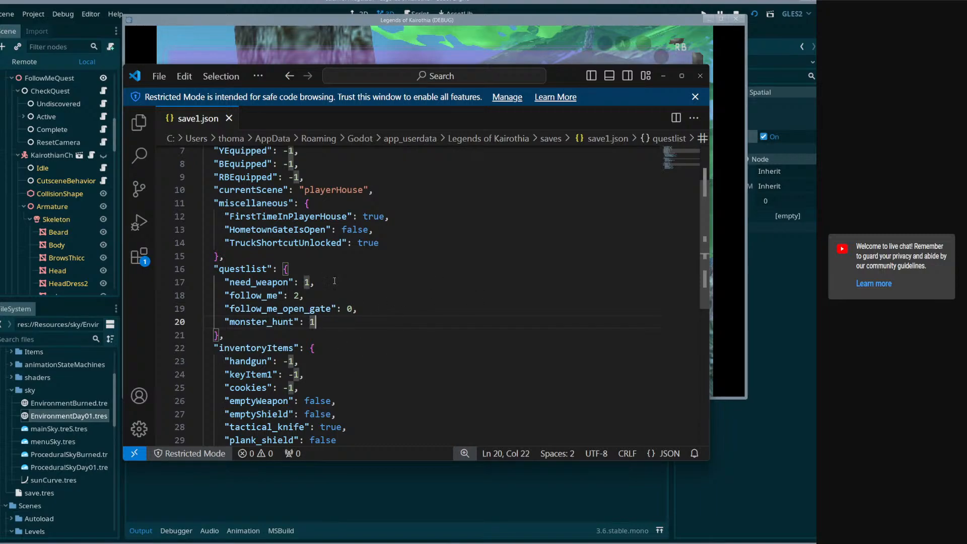
# - Try deleting the monster_hunt key name from the questlist and undo the deletion
pyautogui.press('Left')
pyautogui.press('Left')
pyautogui.press('Left')
pyautogui.press('Left')
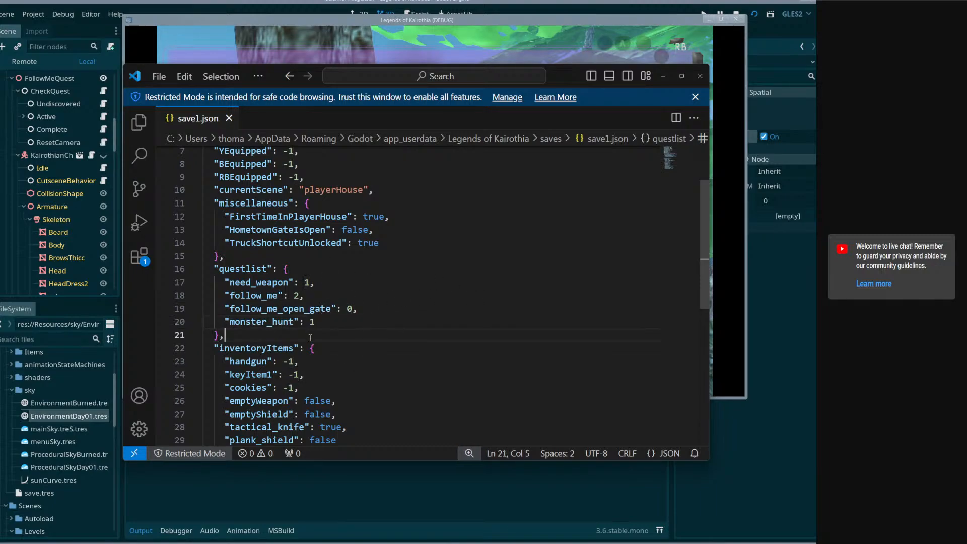
pyautogui.hotkey('ctrl', 'shift', 'Left')
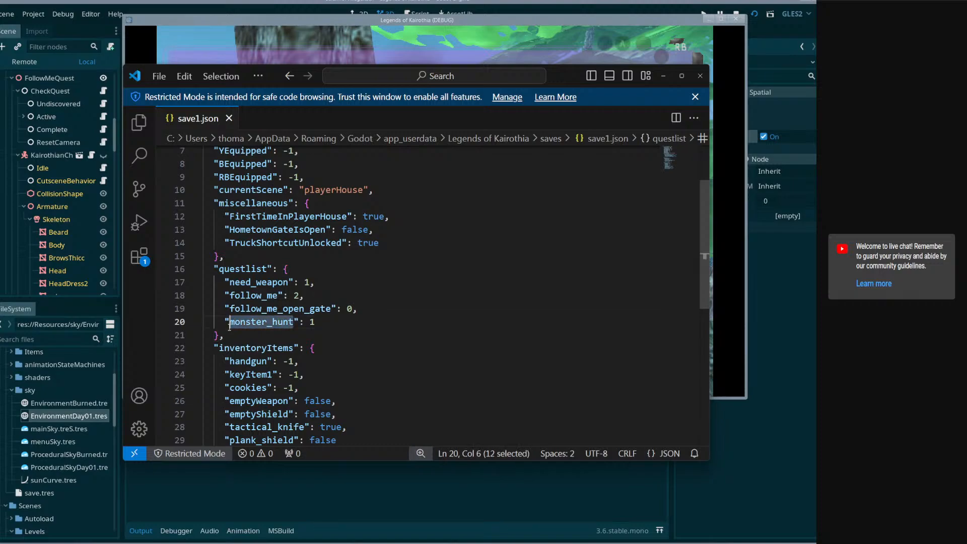
pyautogui.press('BackSpace')
pyautogui.click(297, 327)
pyautogui.hotkey('ctrl', 'z')
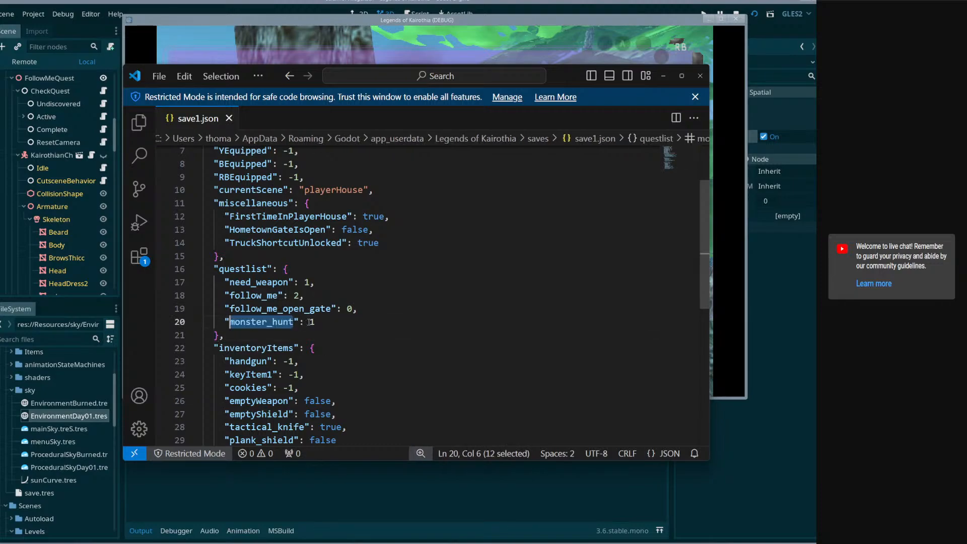
pyautogui.click(327, 322)
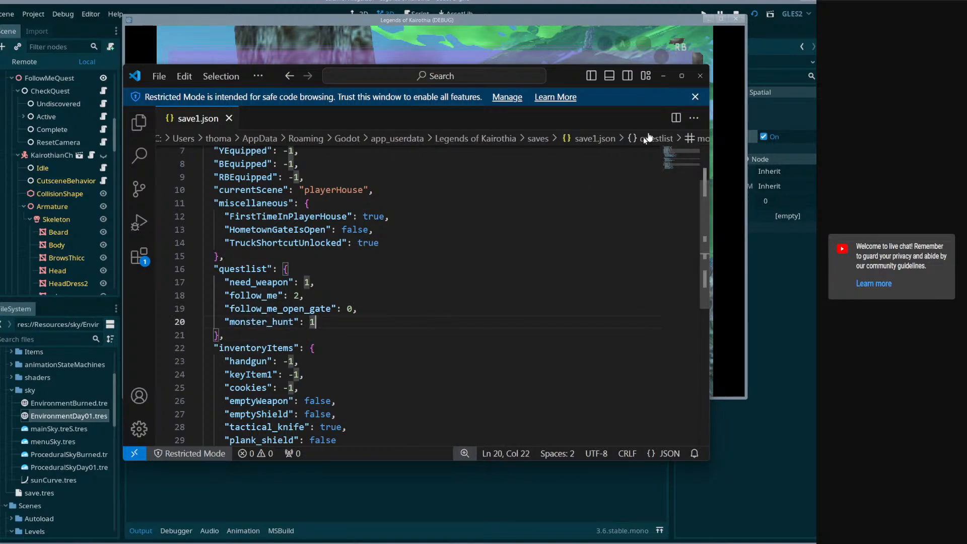
# - Reduce the editor's text size by one level and dismiss the Restricted Mode notice
pyautogui.click(583, 210)
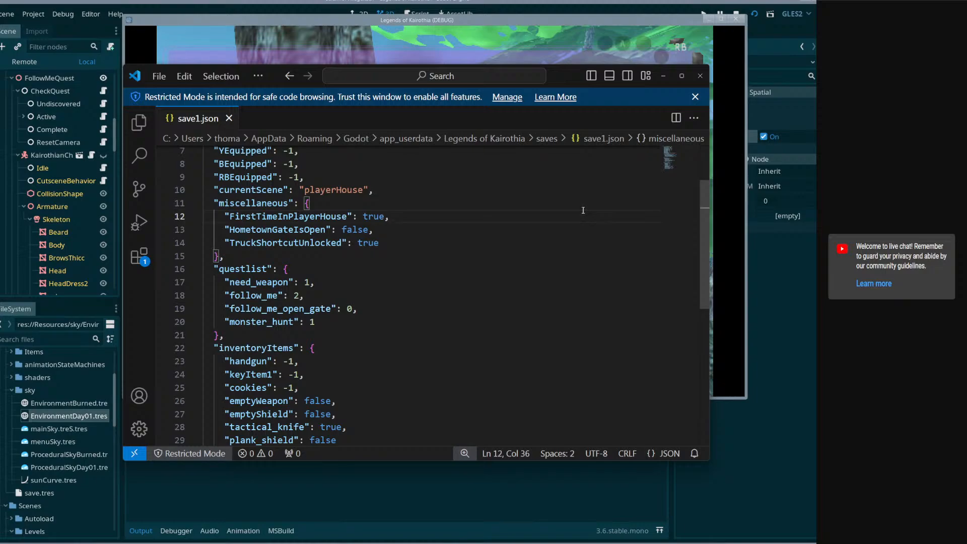
pyautogui.hotkey('ctrl', '-')
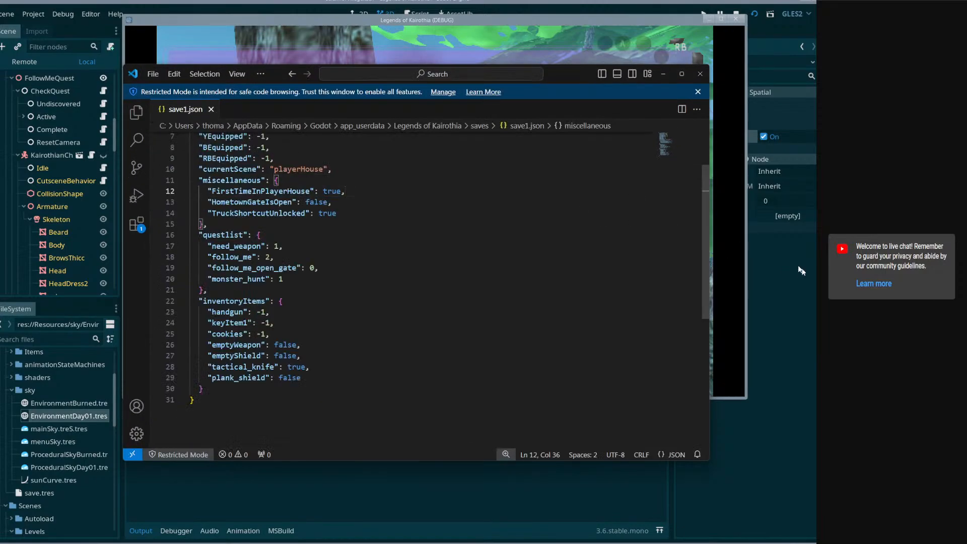
pyautogui.click(697, 92)
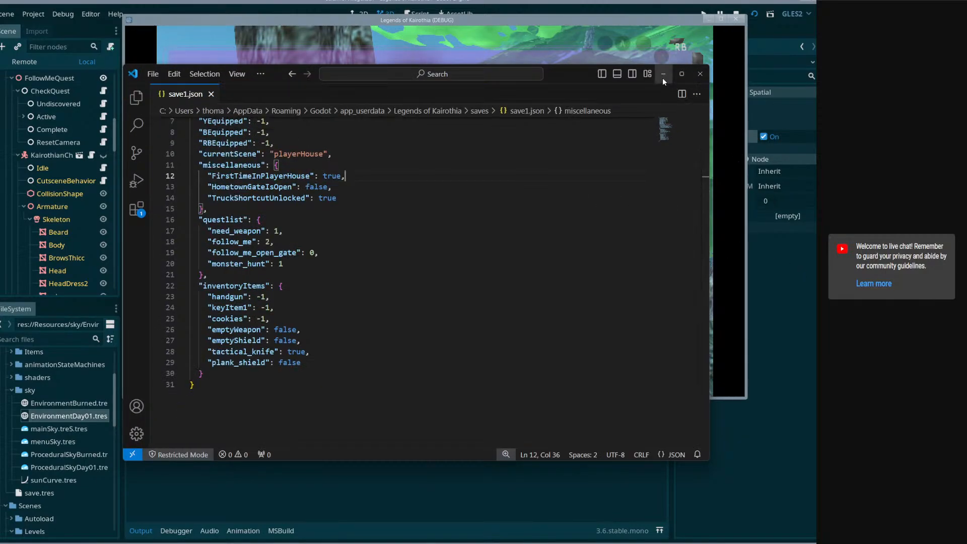
# - Close save1.json and the running game, and select the ToDeepWoods collision shape over the spiral stairs in the SaiannorVillage scene
pyautogui.click(701, 73)
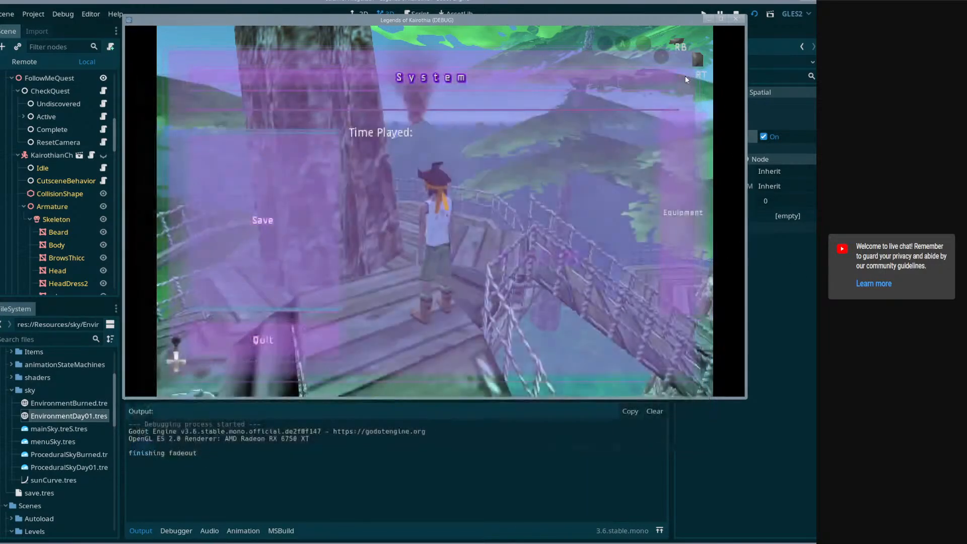
pyautogui.click(735, 19)
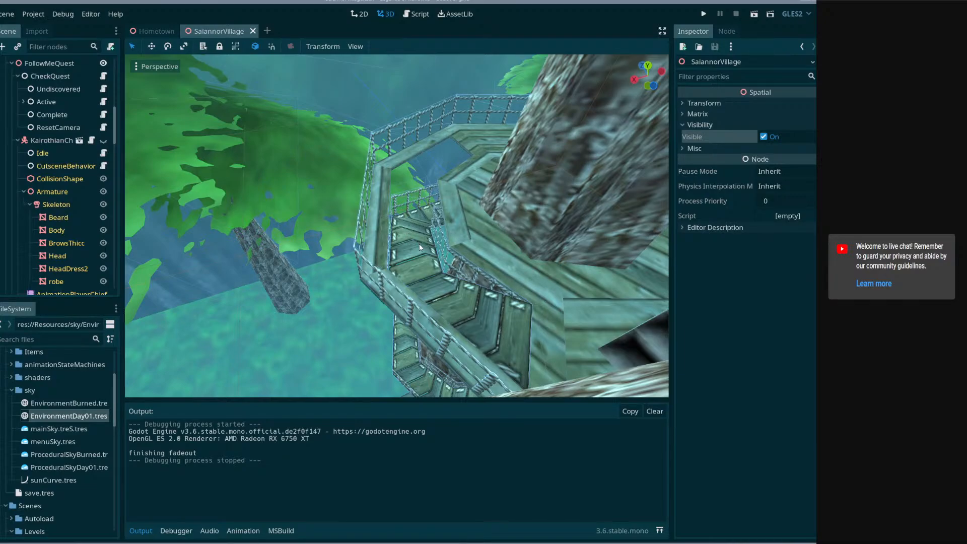
pyautogui.moveTo(420, 247); pyautogui.dragTo(430, 176, button='right')
pyautogui.click(430, 174)
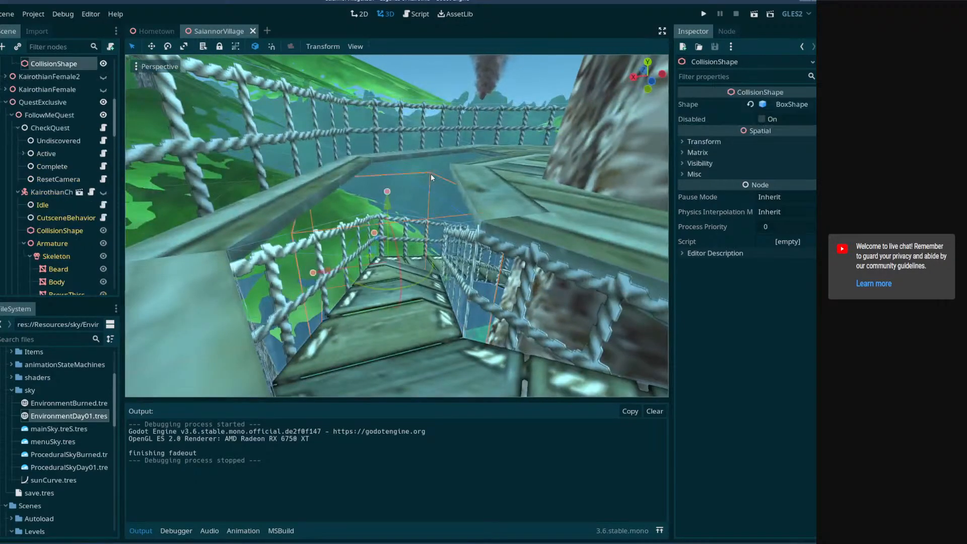
pyautogui.moveTo(301, 357); pyautogui.dragTo(430, 267, button='right')
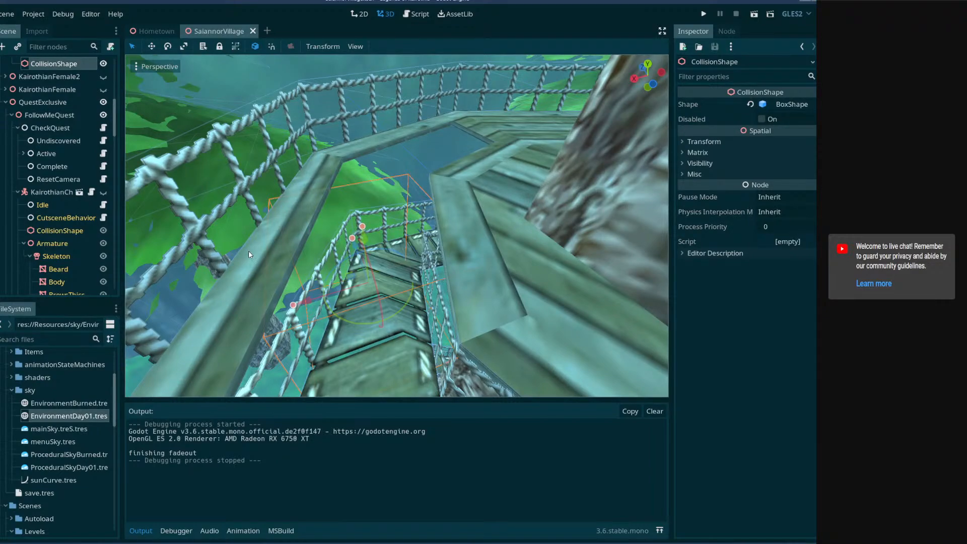
# - Move the ToDeepWoods area along the spiral stairs toward the bend beneath the platform opening
pyautogui.scroll(2, 41, 125)
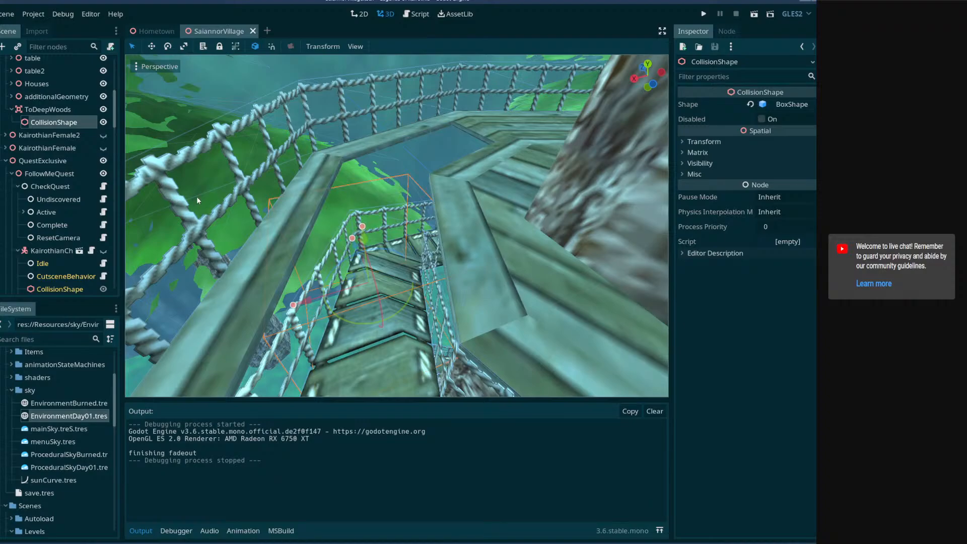
pyautogui.click(40, 109)
pyautogui.moveTo(396, 202); pyautogui.dragTo(373, 244, button='right')
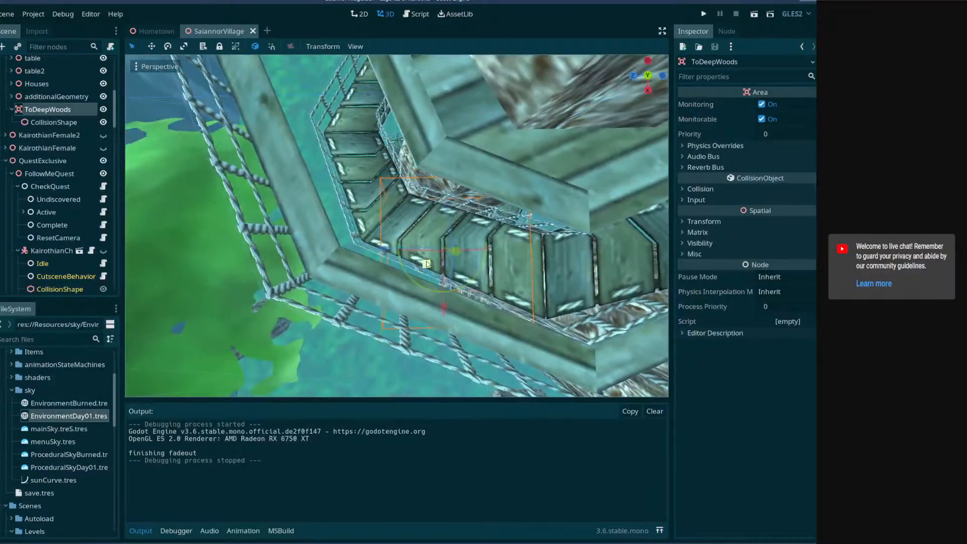
pyautogui.moveTo(425, 263); pyautogui.dragTo(358, 205)
pyautogui.moveTo(358, 204); pyautogui.dragTo(380, 211, button='right')
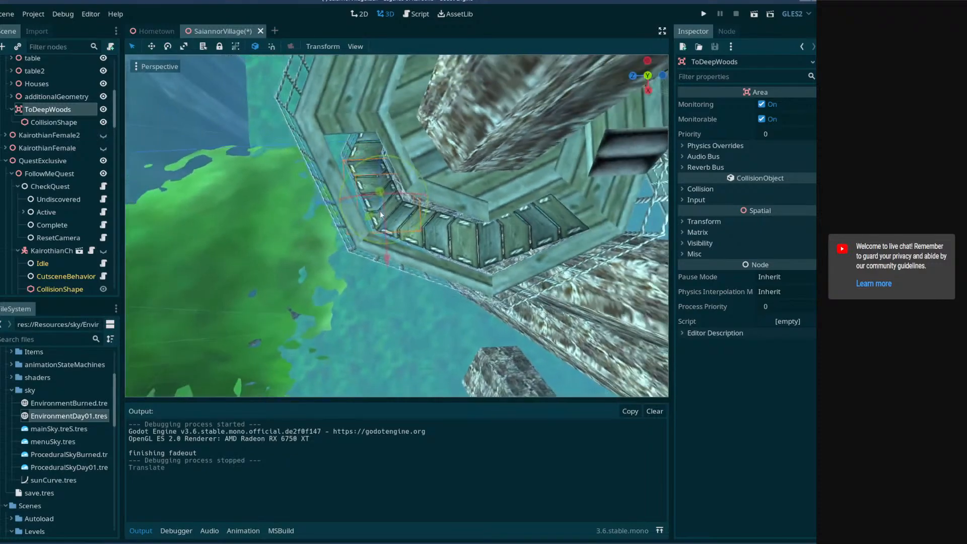
# - Enlarge the ToDeepWoods box collision shape to extents of about 2.27, 1, 1.67, and rotate and shift it over the stairs
pyautogui.click(90, 123)
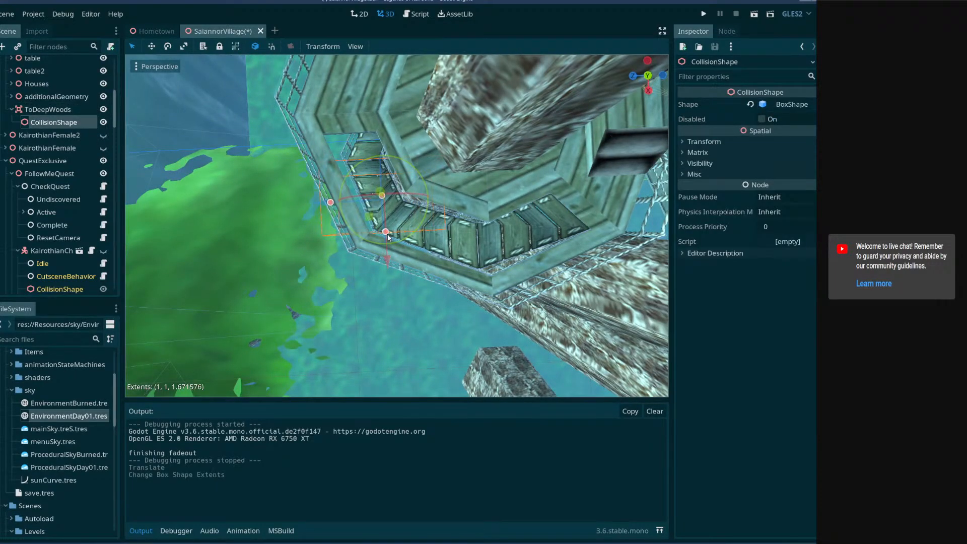
pyautogui.moveTo(392, 263); pyautogui.dragTo(394, 274)
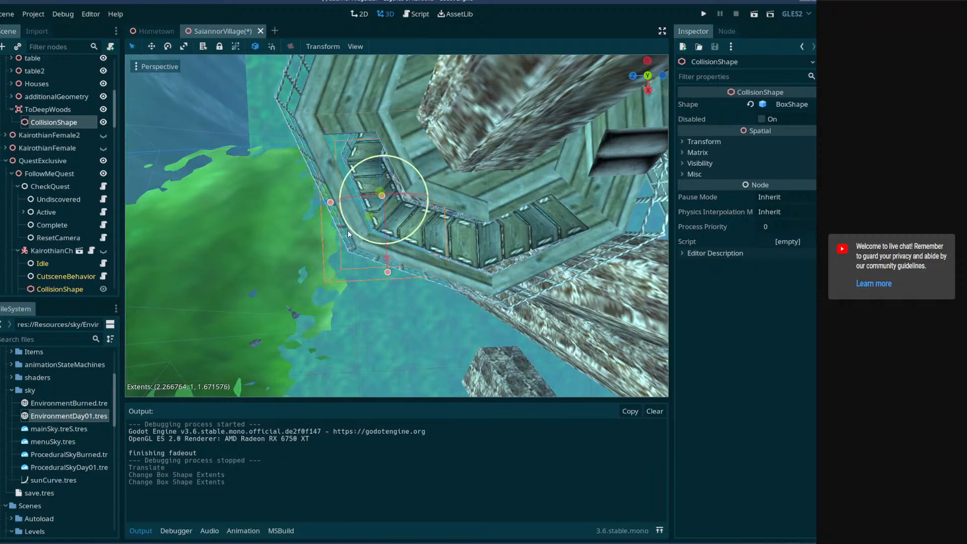
pyautogui.moveTo(351, 235); pyautogui.dragTo(393, 234)
pyautogui.moveTo(391, 223); pyautogui.dragTo(430, 213)
pyautogui.moveTo(430, 212); pyautogui.dragTo(545, 222, button='right')
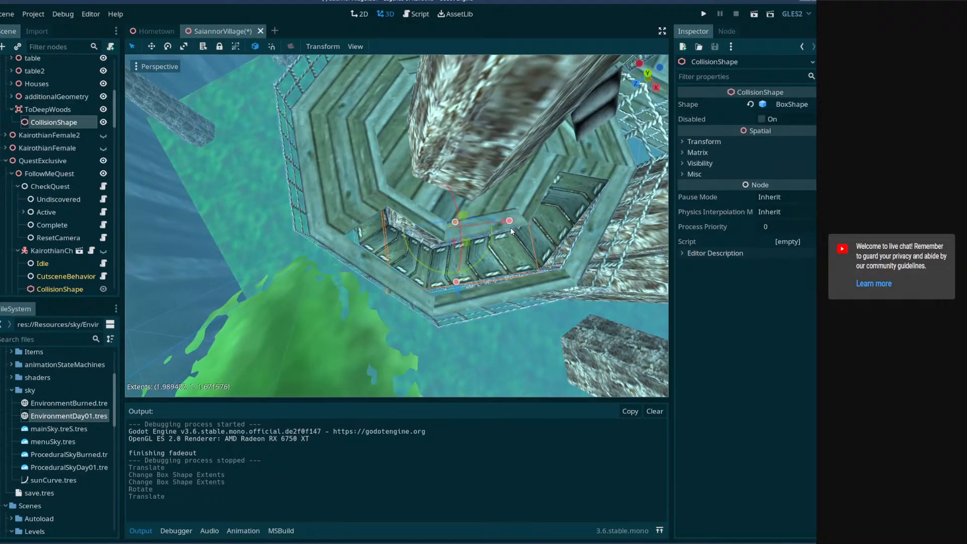
# - Reduce the box shape's X extent to about 1.99, and move and rotate it so its Y rotation is about 72.51 degrees
pyautogui.moveTo(513, 231); pyautogui.dragTo(512, 231)
pyautogui.moveTo(512, 231); pyautogui.dragTo(525, 250, button='right')
pyautogui.moveTo(487, 255)
pyautogui.mouseDown()
pyautogui.moveTo(496, 278)
pyautogui.moveTo(472, 261)
pyautogui.mouseUp()
pyautogui.moveTo(572, 189); pyautogui.dragTo(468, 235, button='right')
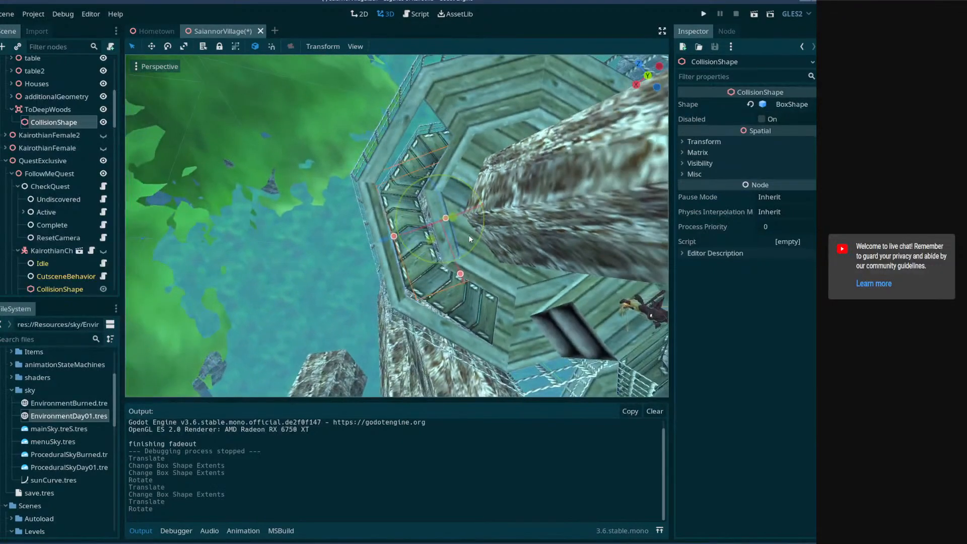
# - Set the collision shape's X translation to 0 and its Y rotation to 0
pyautogui.click(700, 141)
pyautogui.click(705, 164)
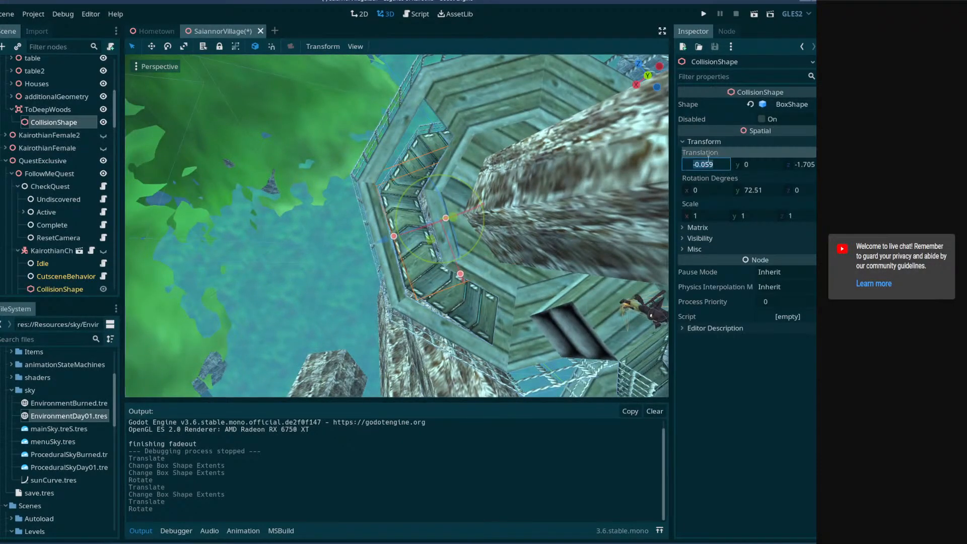
pyautogui.write('0')
pyautogui.click(760, 190)
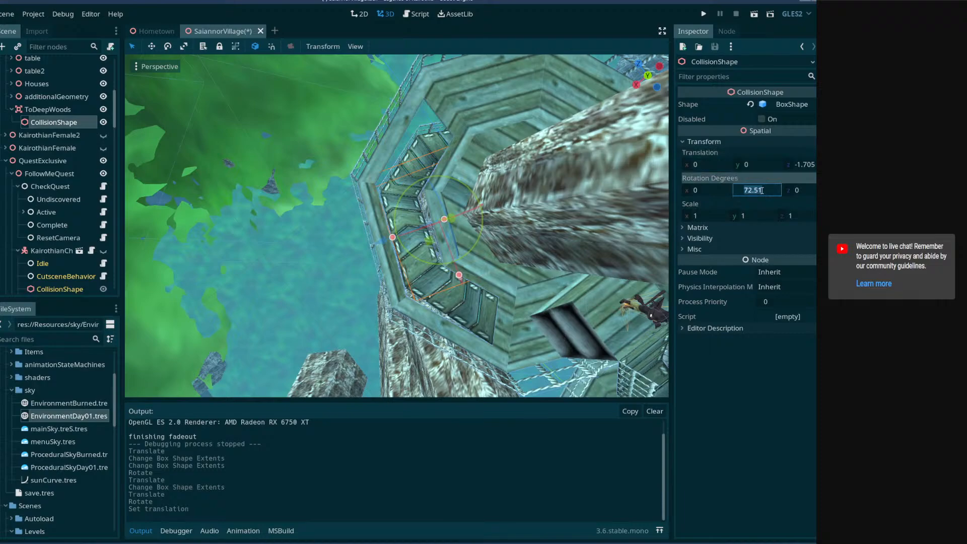
pyautogui.press('Return')
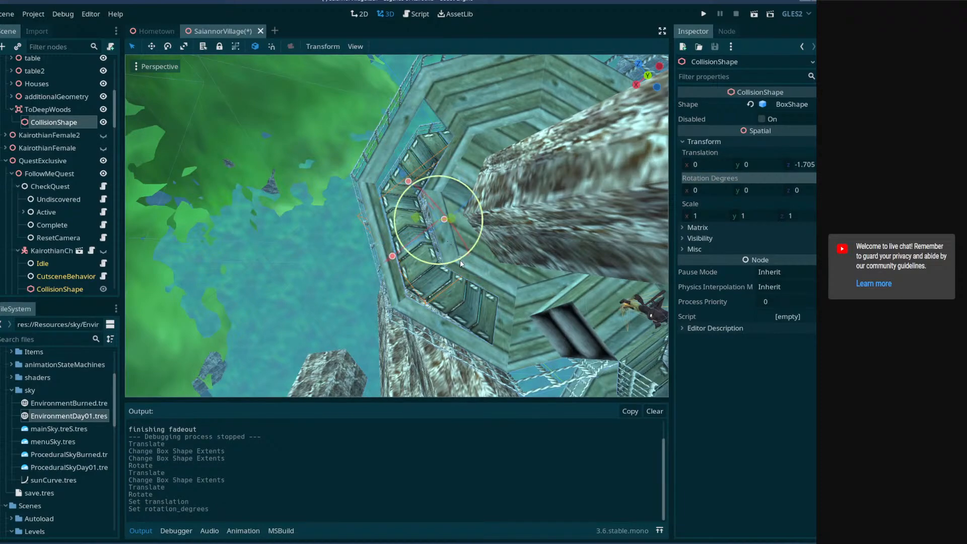
# - Rotate the collision shape to -20 degrees about Y and move it to about X -0.282, Z -1.808
pyautogui.moveTo(461, 260); pyautogui.dragTo(437, 265)
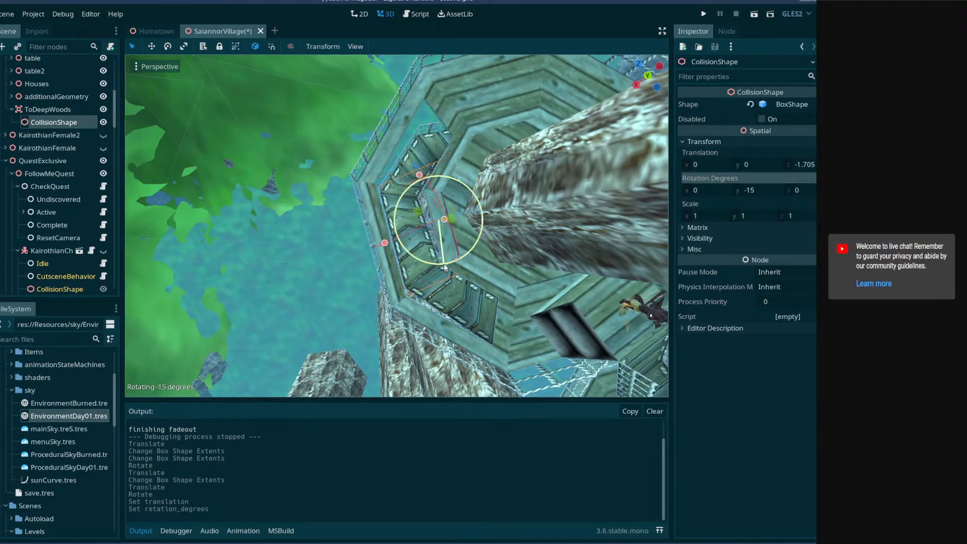
pyautogui.moveTo(439, 267); pyautogui.dragTo(440, 266)
pyautogui.moveTo(383, 244); pyautogui.dragTo(393, 241)
pyautogui.moveTo(415, 254); pyautogui.dragTo(394, 270, button='right')
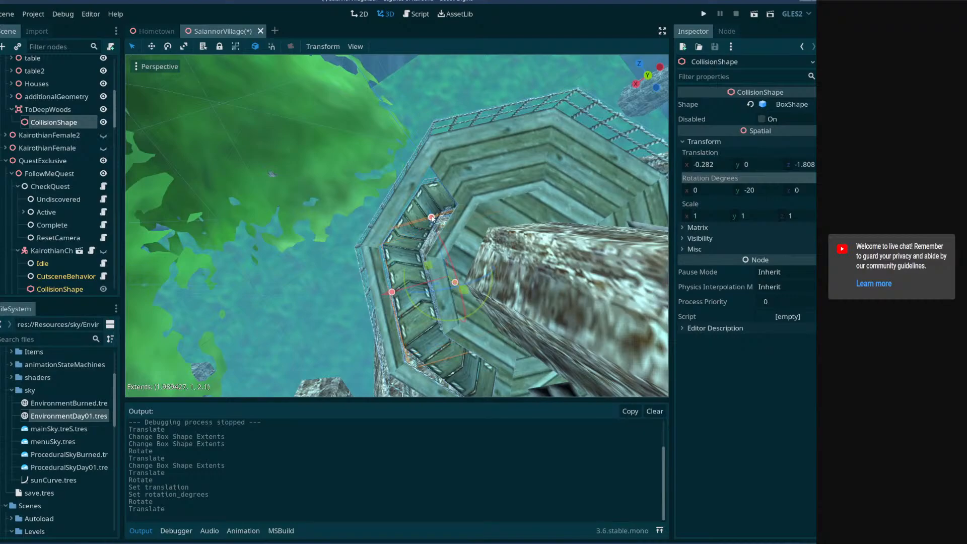
pyautogui.moveTo(424, 190); pyautogui.dragTo(430, 192)
pyautogui.hotkey('ctrl', 'z')
pyautogui.moveTo(446, 225); pyautogui.dragTo(460, 251, button='right')
# - Reselect the first collision shape under ToDeepWoods and adjust its position over the stairs
pyautogui.click(26, 110)
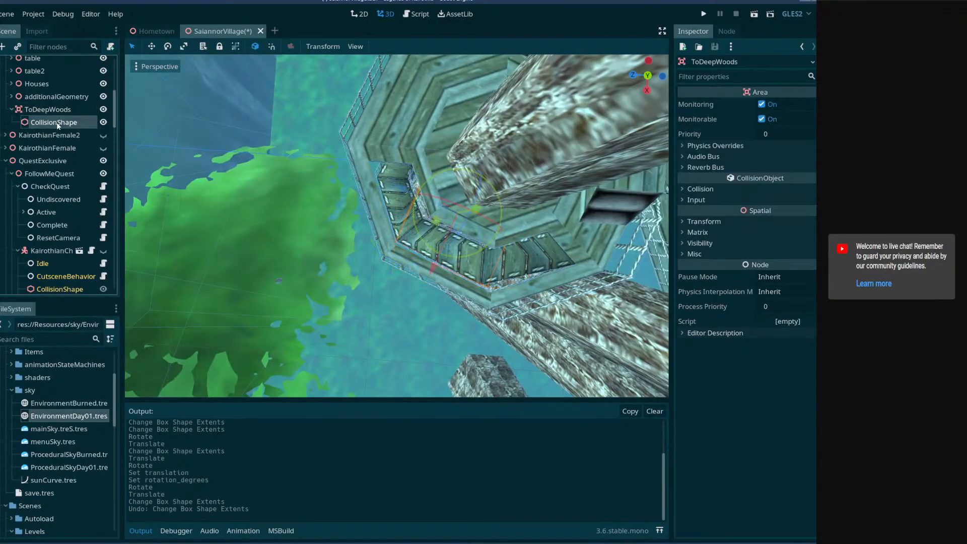
pyautogui.click(56, 122)
pyautogui.moveTo(352, 199); pyautogui.dragTo(466, 207, button='right')
pyautogui.moveTo(466, 207); pyautogui.dragTo(467, 221)
pyautogui.moveTo(466, 221); pyautogui.dragTo(406, 166, button='right')
# - Duplicate the collision shape, rotate and move the copy over the adjoining stair section, and save the scene
pyautogui.hotkey('ctrl', 'd')
pyautogui.moveTo(387, 179); pyautogui.dragTo(352, 195)
pyautogui.moveTo(352, 195); pyautogui.dragTo(350, 232, button='right')
pyautogui.moveTo(364, 257); pyautogui.dragTo(344, 312)
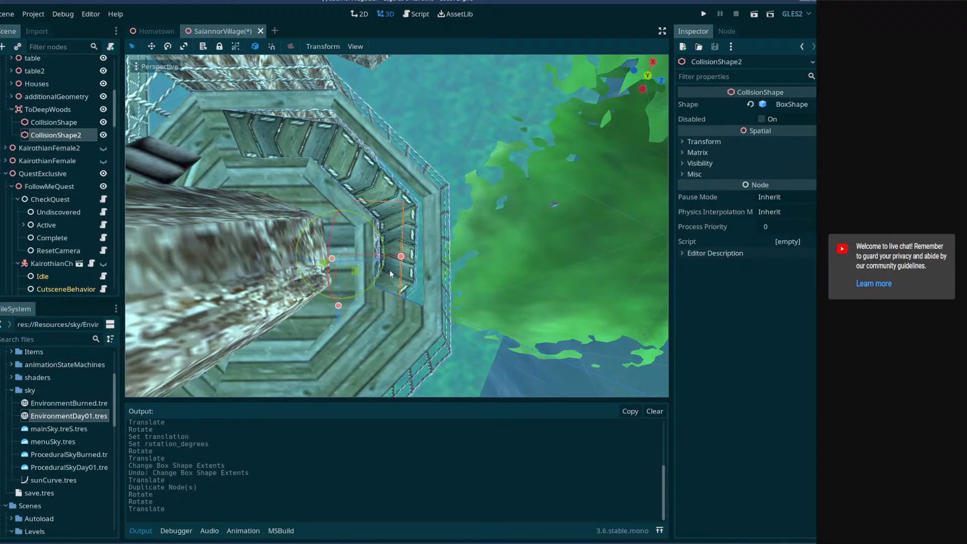
pyautogui.moveTo(409, 260); pyautogui.dragTo(423, 261)
pyautogui.moveTo(422, 261); pyautogui.dragTo(302, 163, button='right')
pyautogui.hotkey('ctrl', 's')
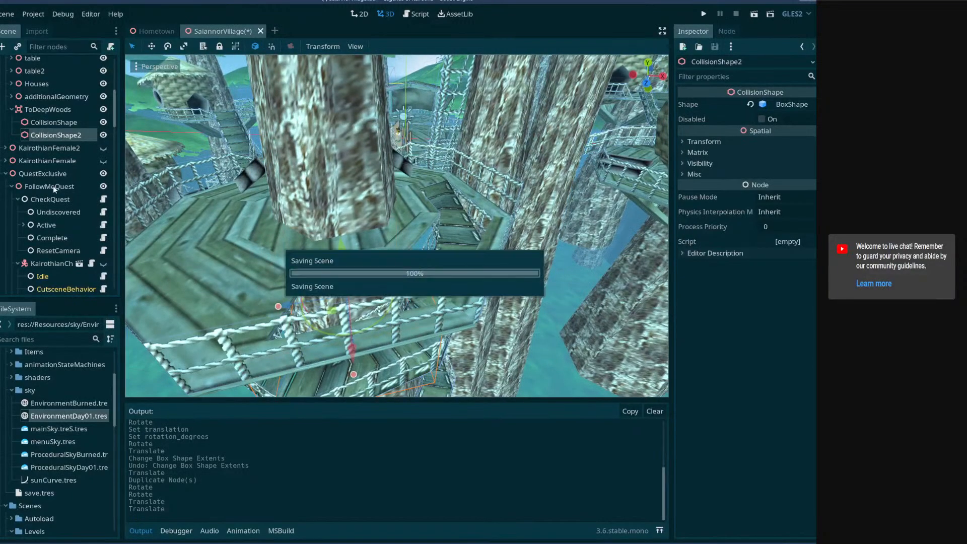
# - Inspect how the ToDeepWoods area and its two collision shapes cover the spiral stairs from several angles
pyautogui.click(50, 110)
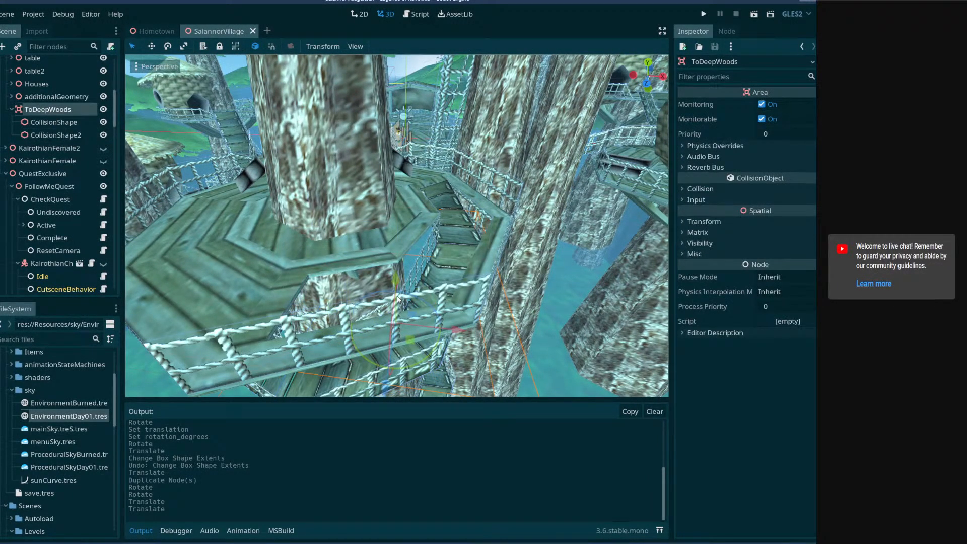
pyautogui.moveTo(398, 299); pyautogui.dragTo(381, 290, button='right')
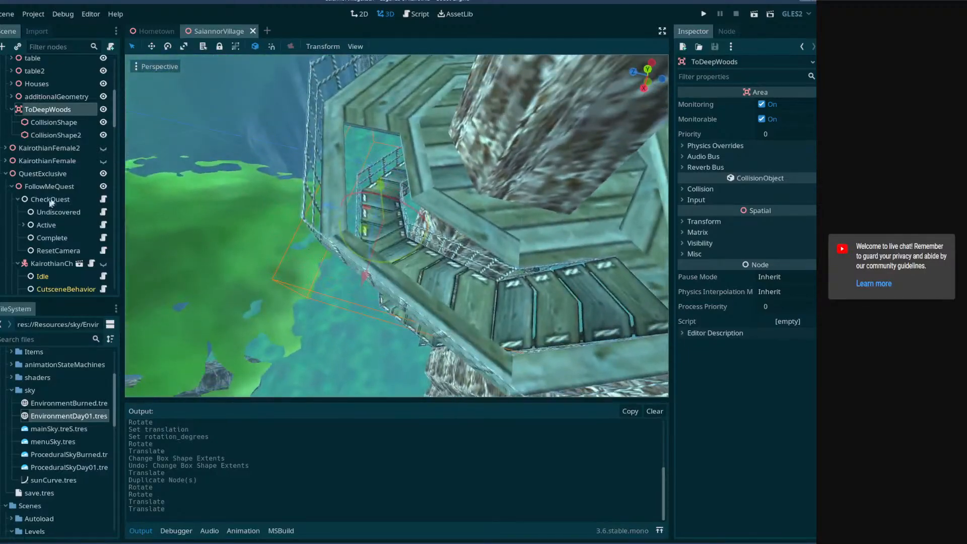
pyautogui.click(69, 136)
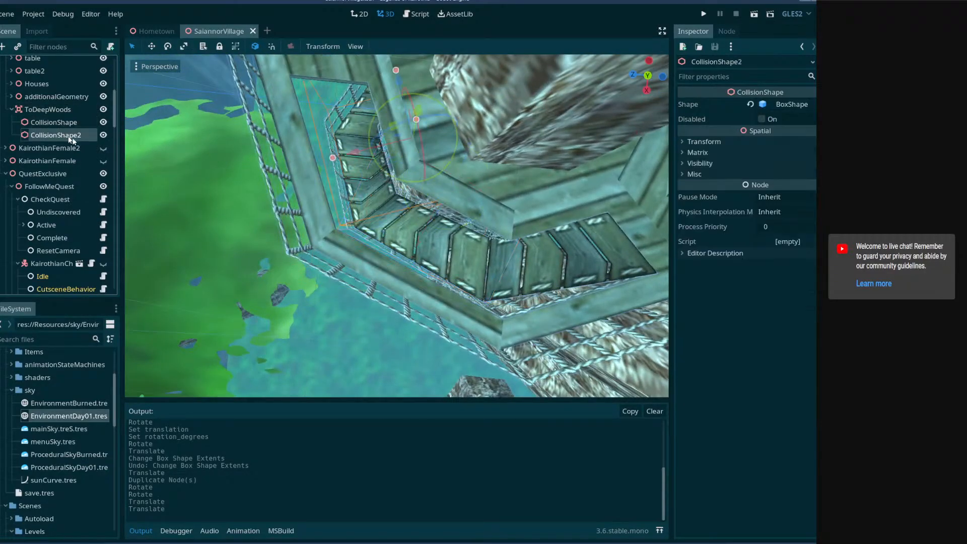
pyautogui.moveTo(282, 191); pyautogui.dragTo(184, 134, button='right')
pyautogui.click(57, 122)
pyautogui.click(71, 135)
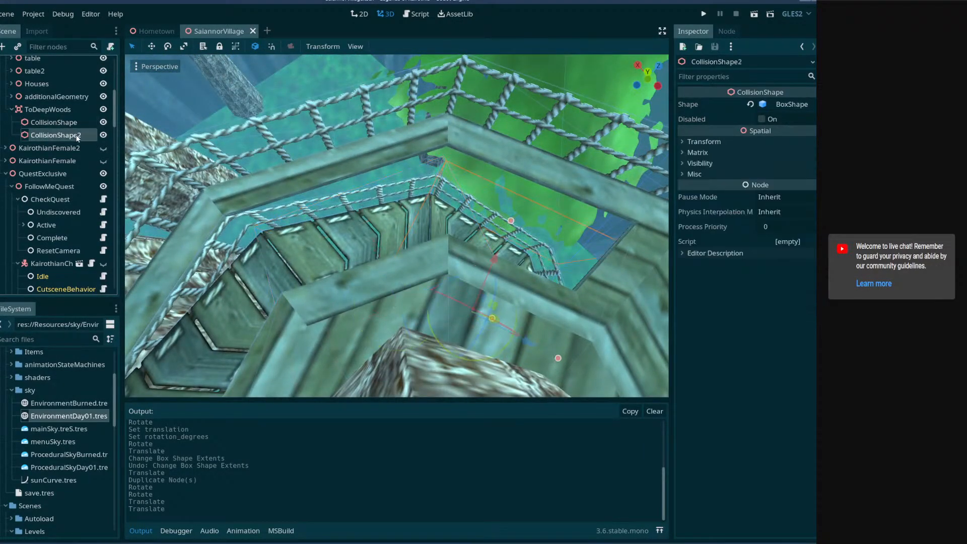
# - Attach the existing OnPlayerEnter.cs script to ToDeepWoods and turn off its Use Signals and Use Node Paths options
pyautogui.click(58, 110)
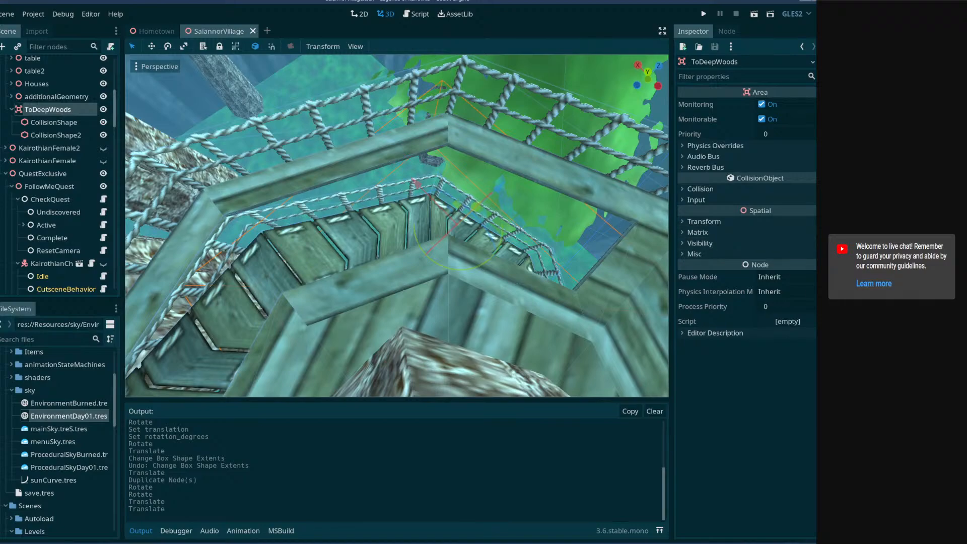
pyautogui.click(787, 322)
pyautogui.click(798, 357)
pyautogui.write('onplayer')
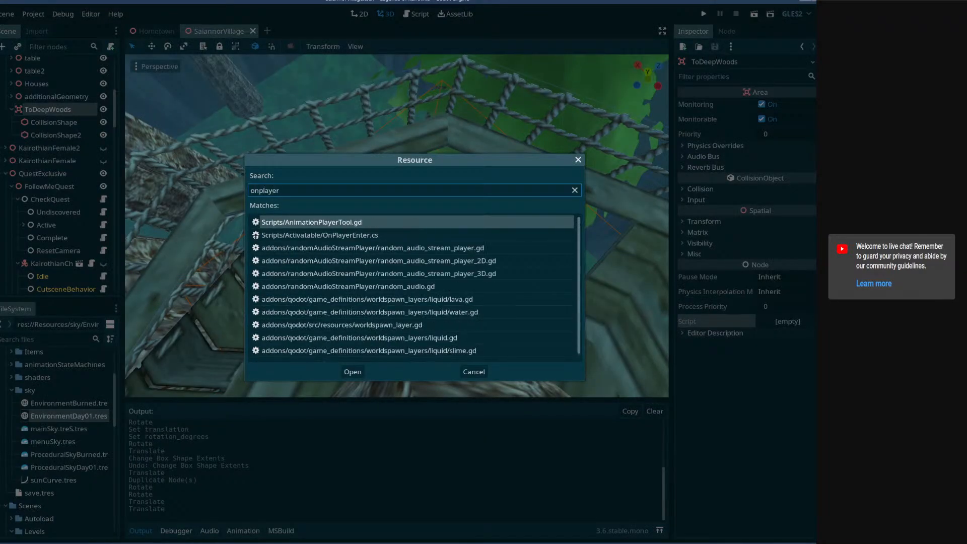
pyautogui.press('Down')
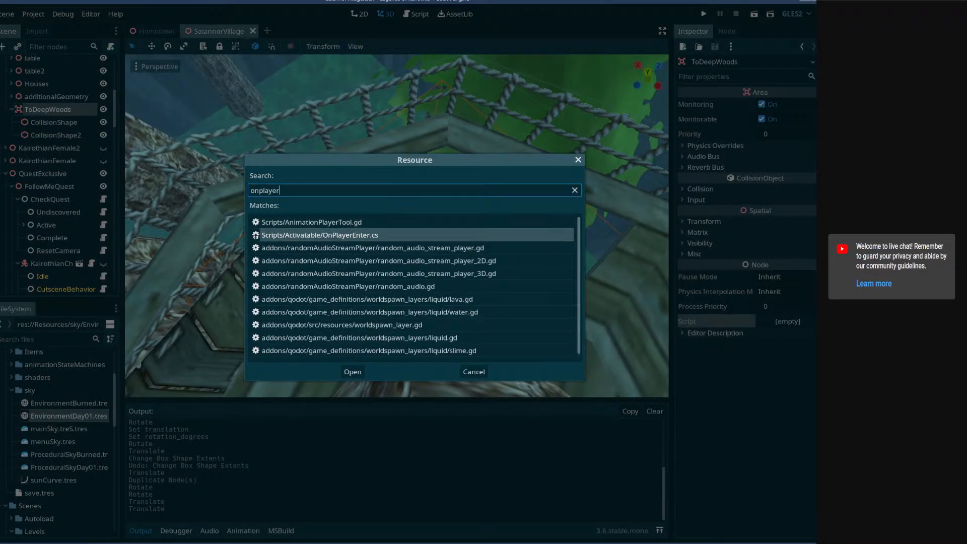
pyautogui.press('Return')
pyautogui.hotkey('ctrl', 's')
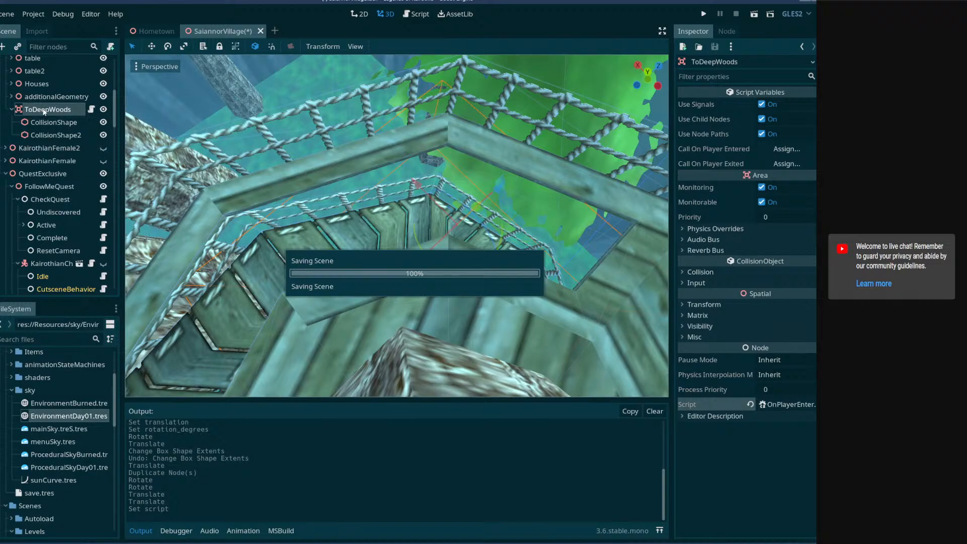
pyautogui.click(763, 104)
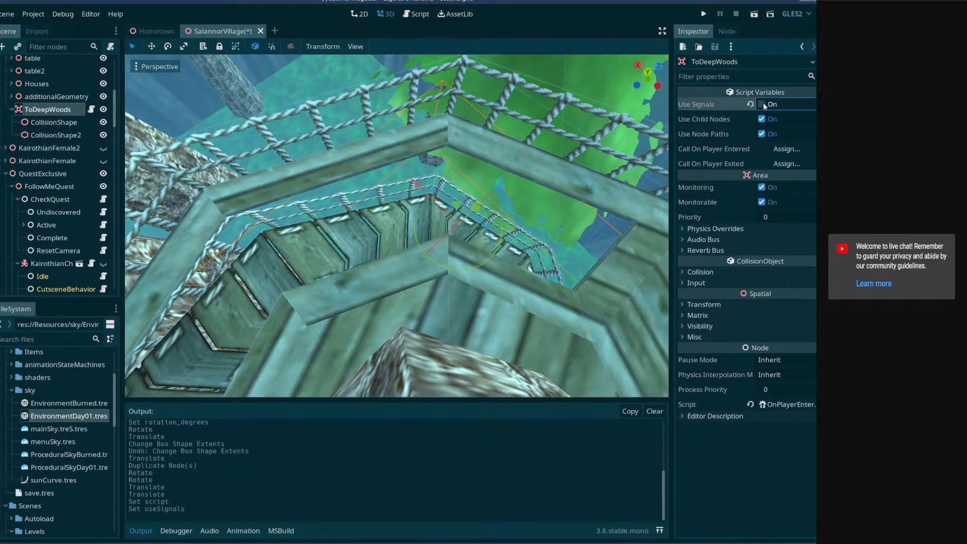
pyautogui.click(762, 134)
# - Add a plain Node under ToDeepWoods, place it above the collision shapes, and name it activatechildren
pyautogui.rightClick(79, 107)
pyautogui.click(121, 137)
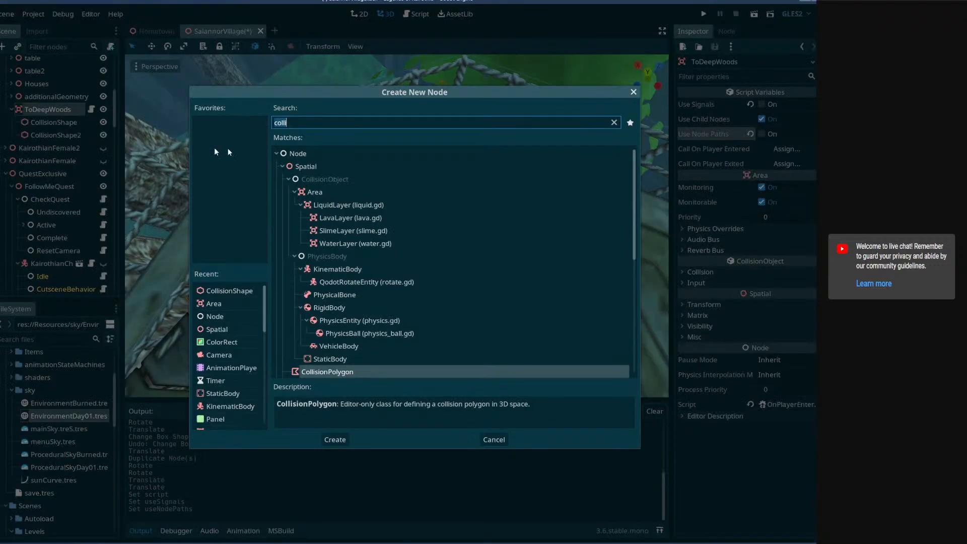
pyautogui.doubleClick(315, 151)
pyautogui.moveTo(68, 146); pyautogui.dragTo(60, 122)
pyautogui.doubleClick(60, 123)
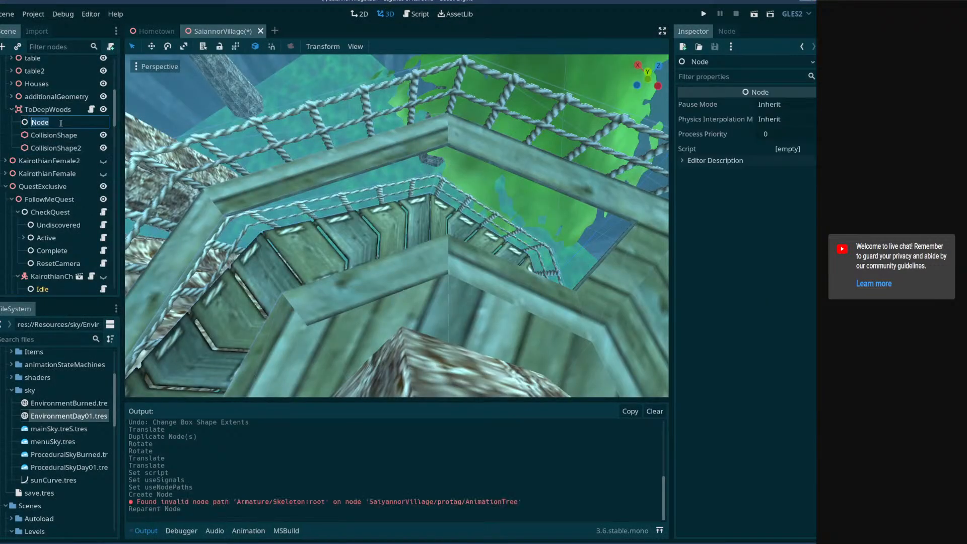
pyautogui.write('activatechildren')
pyautogui.press('Return')
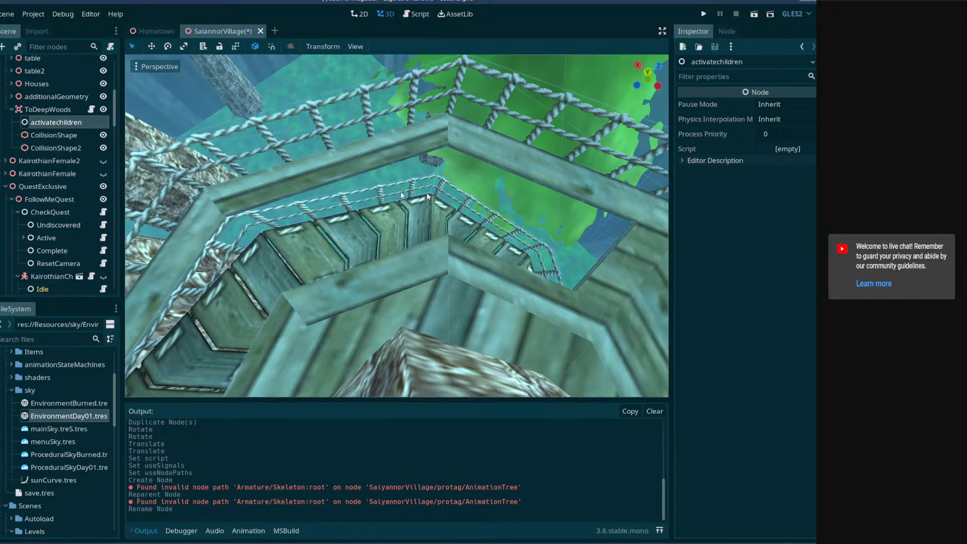
# - Attach the existing Act_ActivateChildren.cs script to the activatechildren node under ToDeepWoods and save the scene
pyautogui.click(48, 109)
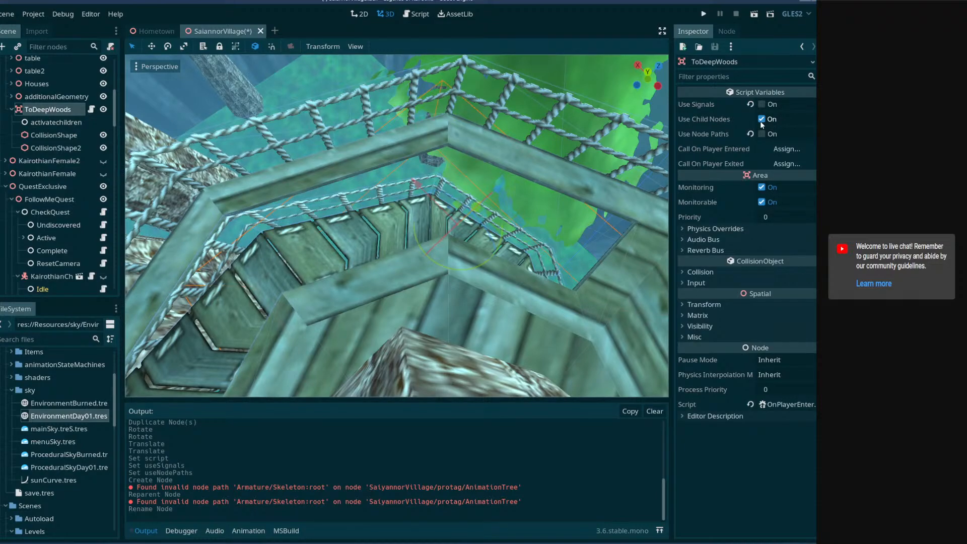
pyautogui.click(73, 121)
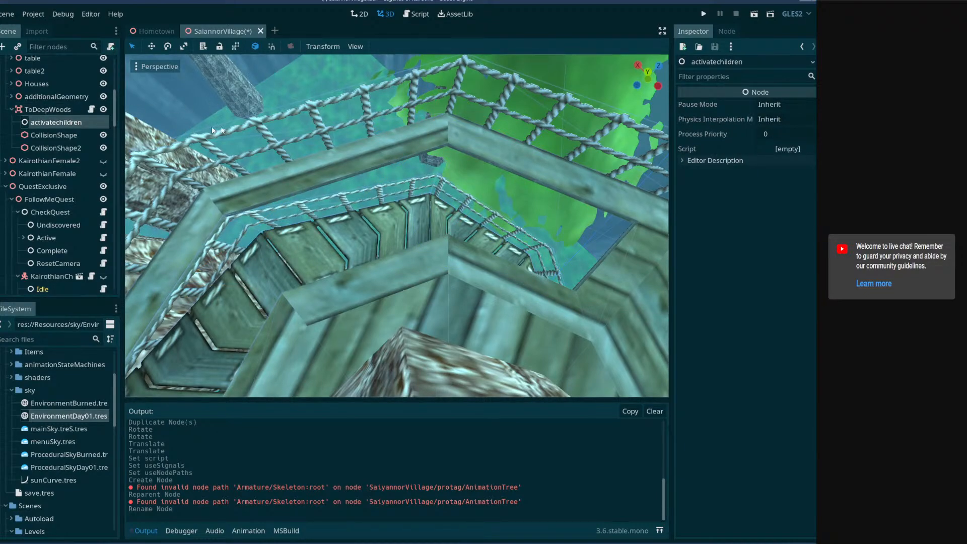
pyautogui.click(787, 149)
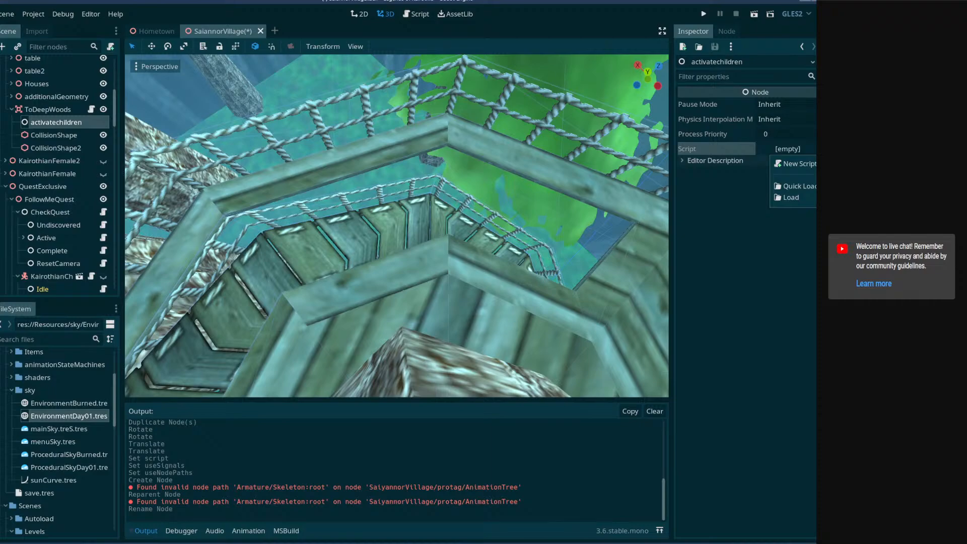
pyautogui.click(800, 186)
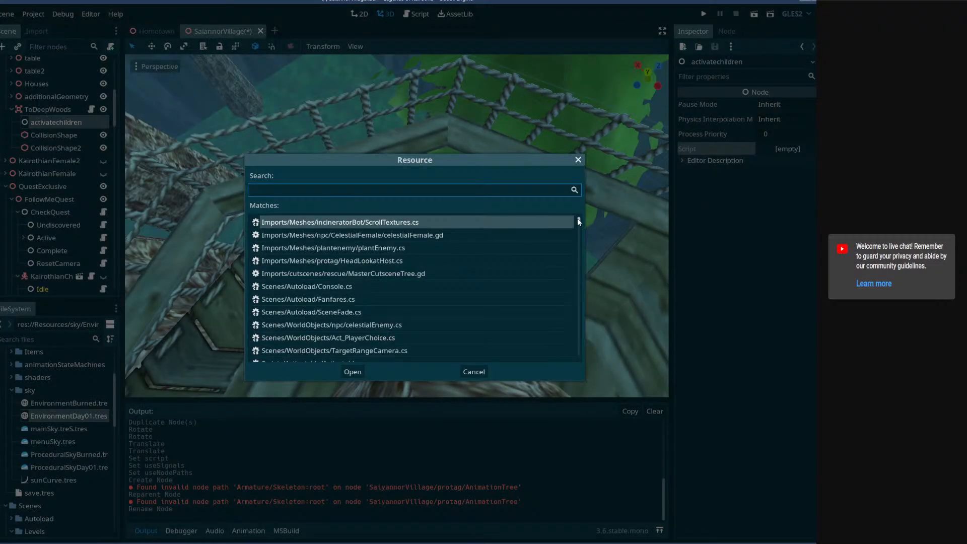
pyautogui.write('activatechi')
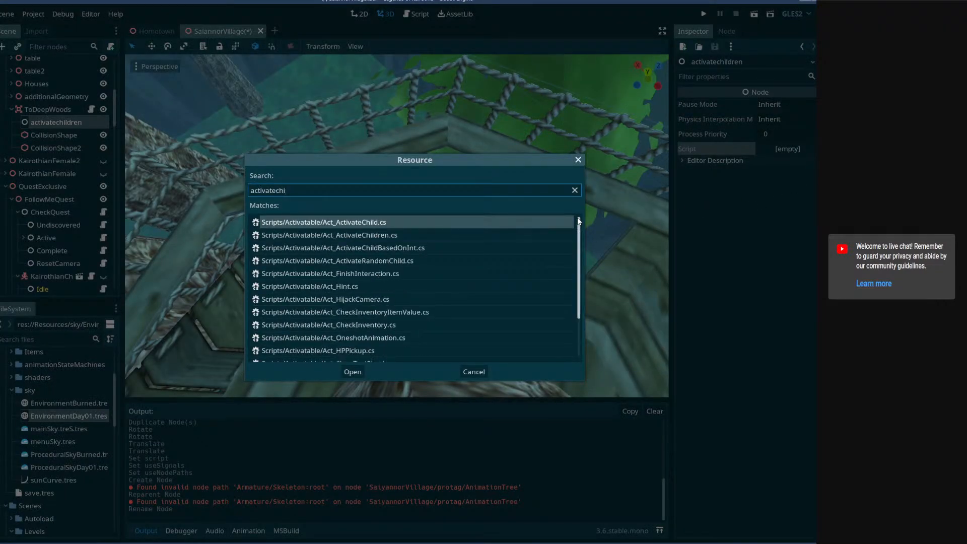
pyautogui.press('Down')
pyautogui.press('Return')
pyautogui.hotkey('ctrl', 's')
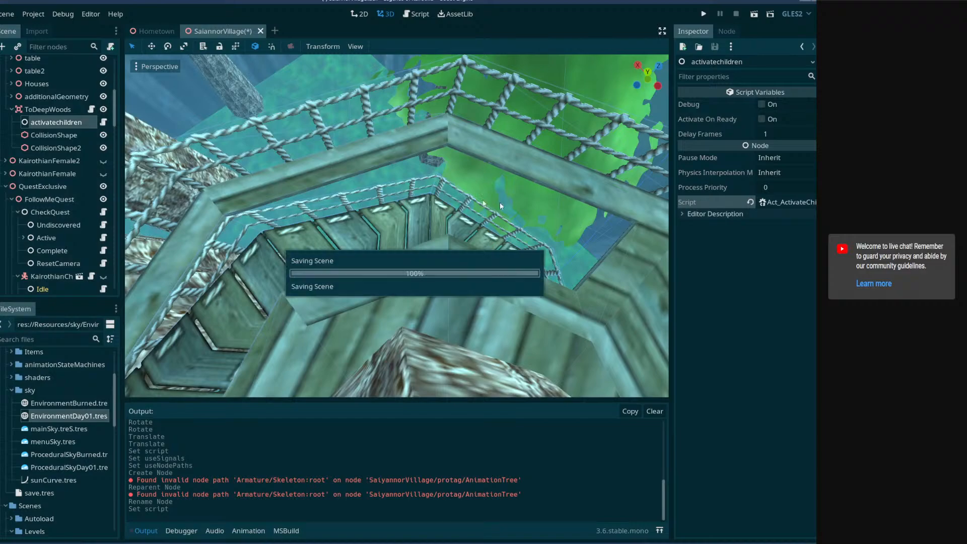
# - Add a plain Node as a child of activatechildren and name it loadScene
pyautogui.rightClick(59, 120)
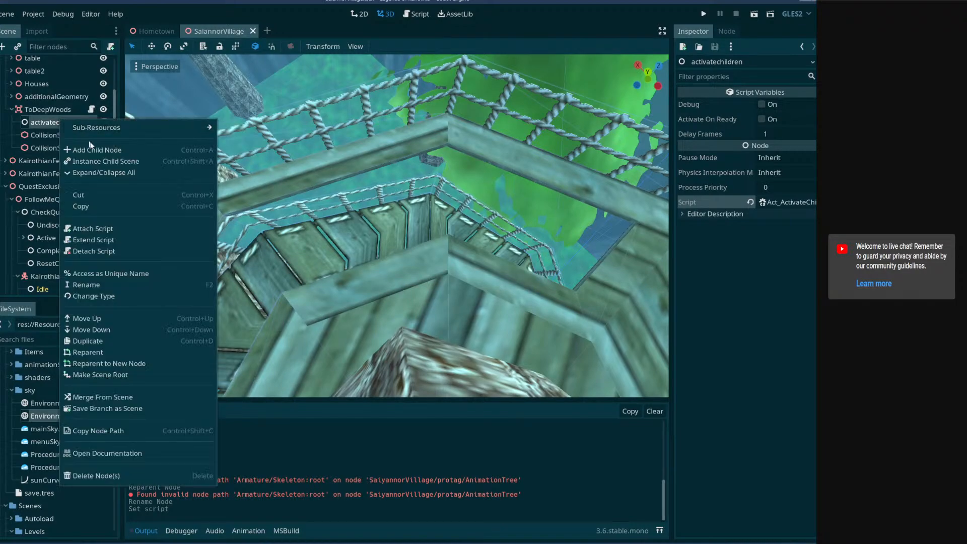
pyautogui.click(95, 149)
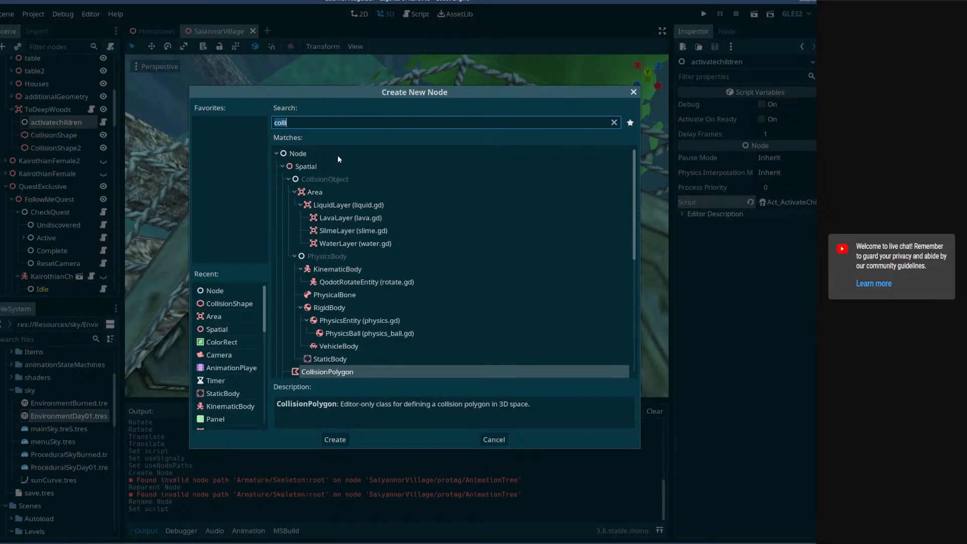
pyautogui.press('BackSpace')
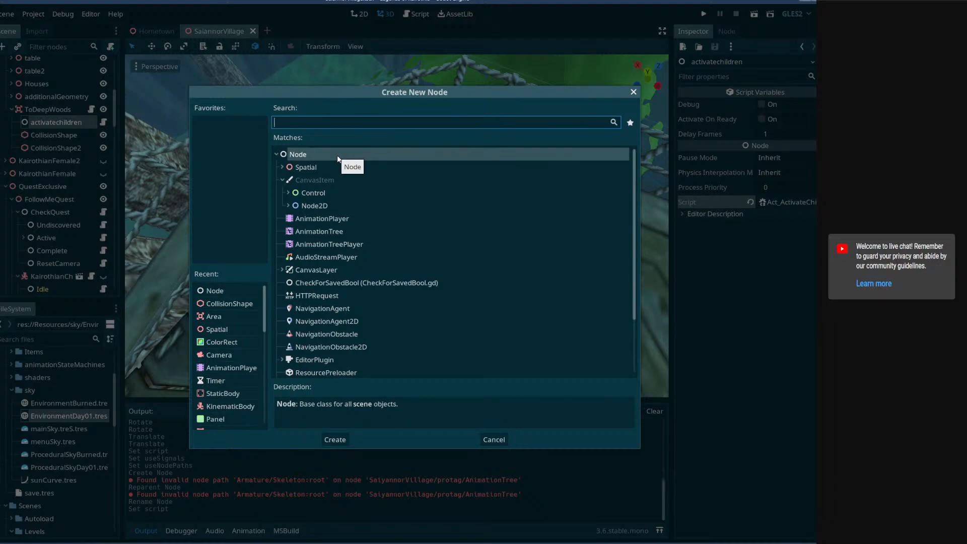
pyautogui.doubleClick(338, 154)
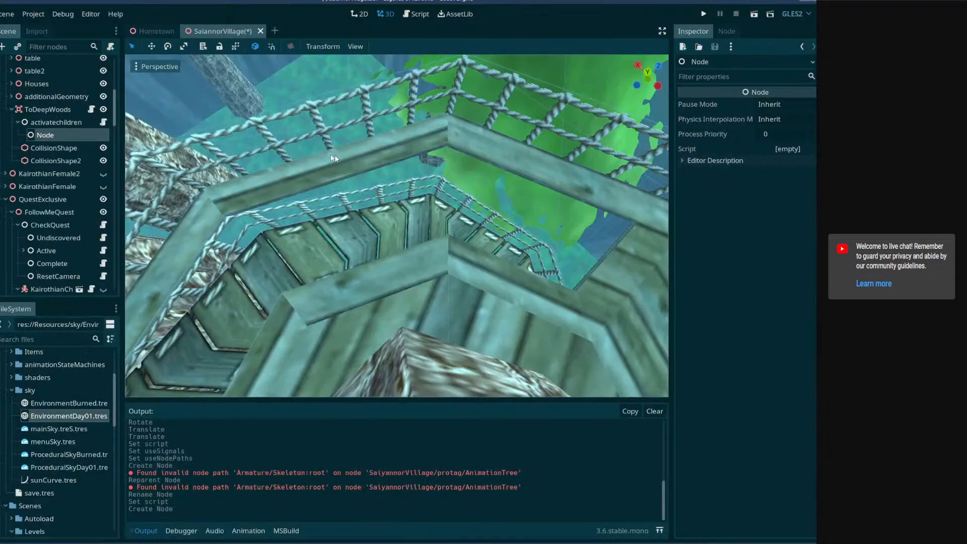
pyautogui.click(62, 135)
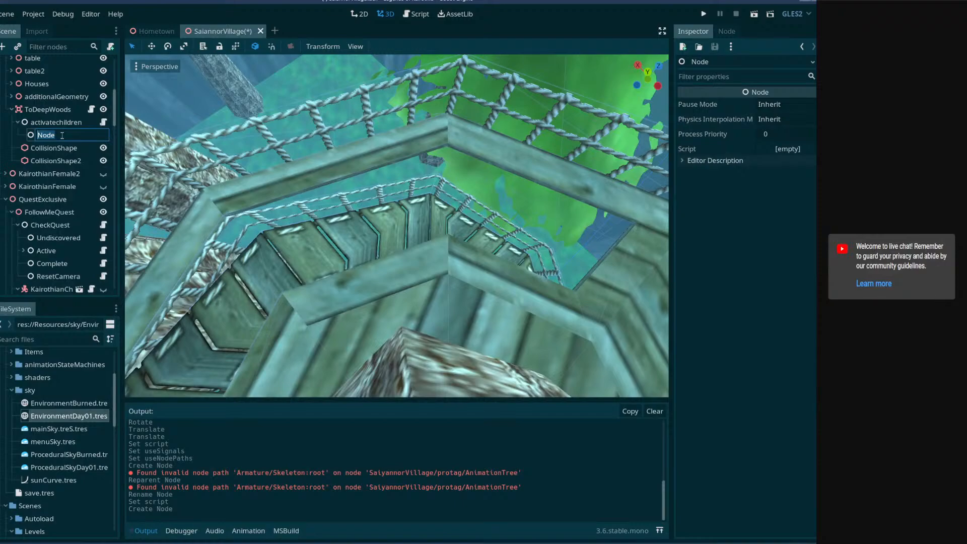
pyautogui.write('loadScene')
pyautogui.press('Return')
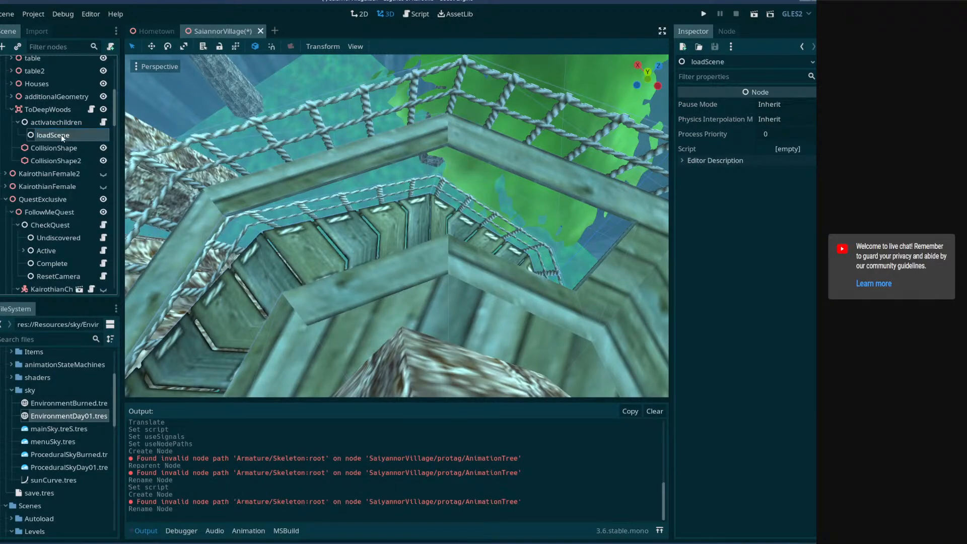
# - Attach the existing Act_LoadScene.cs script to the loadScene node and save the scene
pyautogui.doubleClick(69, 123)
pyautogui.click(77, 136)
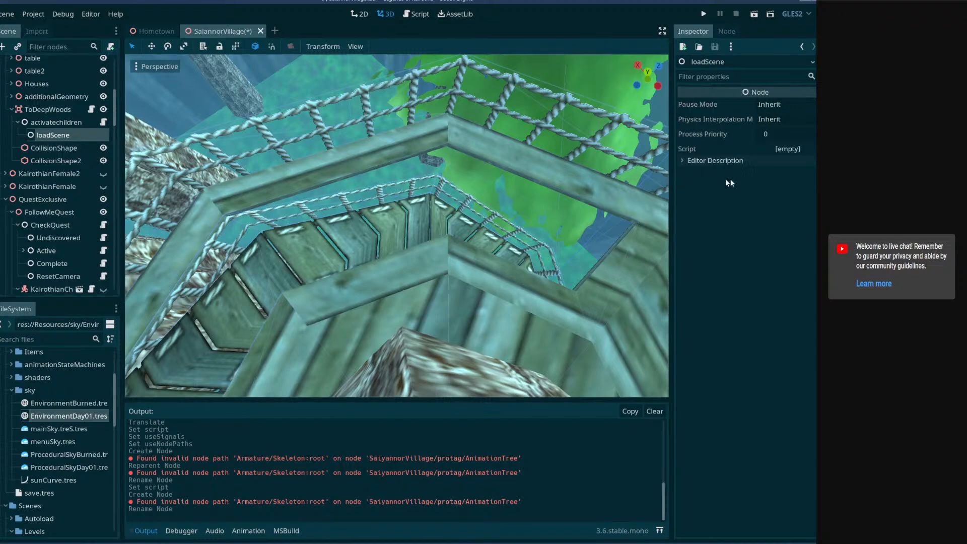
pyautogui.click(787, 149)
pyautogui.click(798, 183)
pyautogui.write('loadsc')
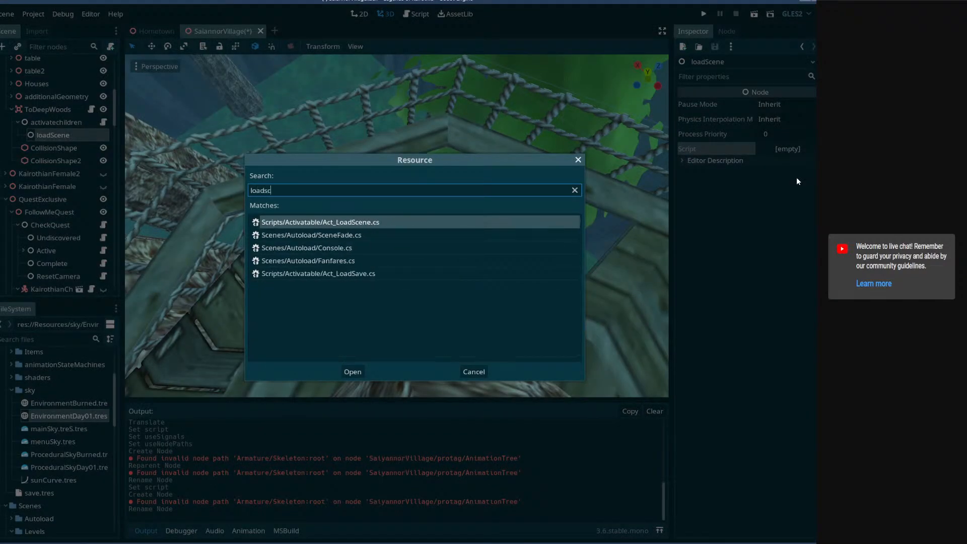
pyautogui.press('Return')
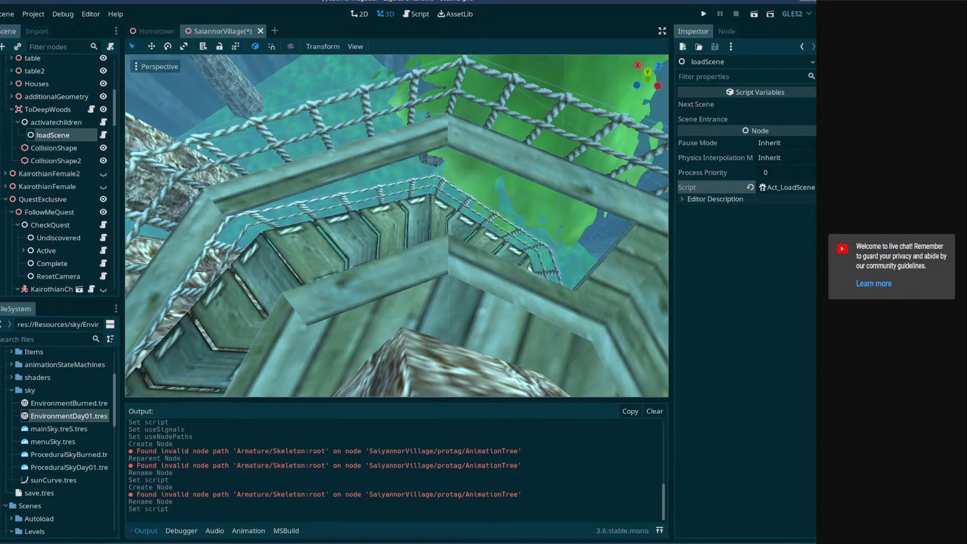
pyautogui.hotkey('ctrl', 's')
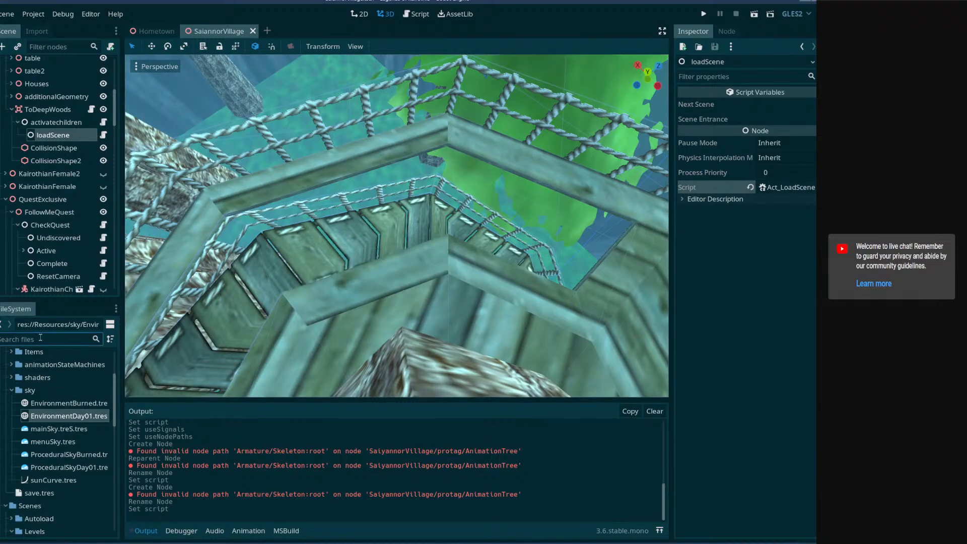
# - Open the GlobalData autoload scene from the project settings and look up the deep woods key in its Scenes dictionary
pyautogui.click(33, 14)
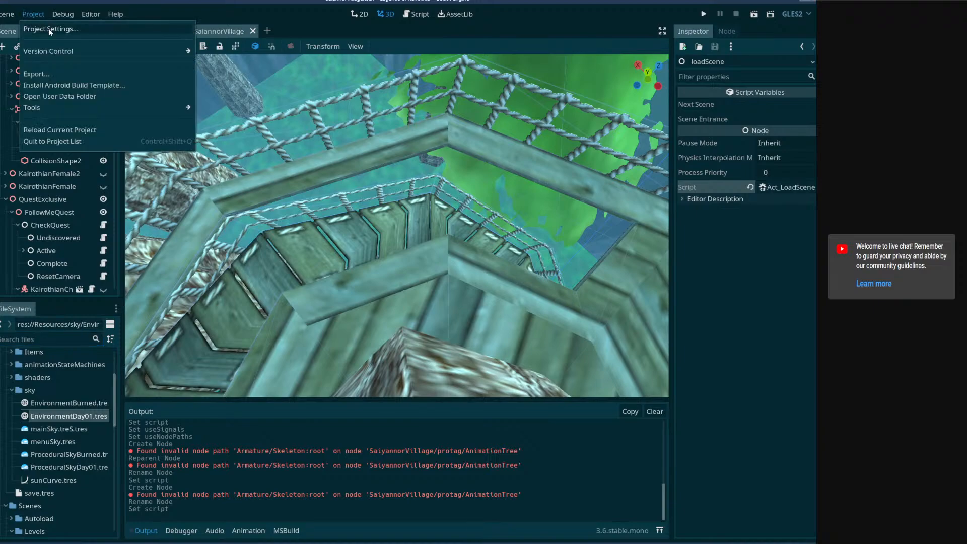
pyautogui.click(60, 30)
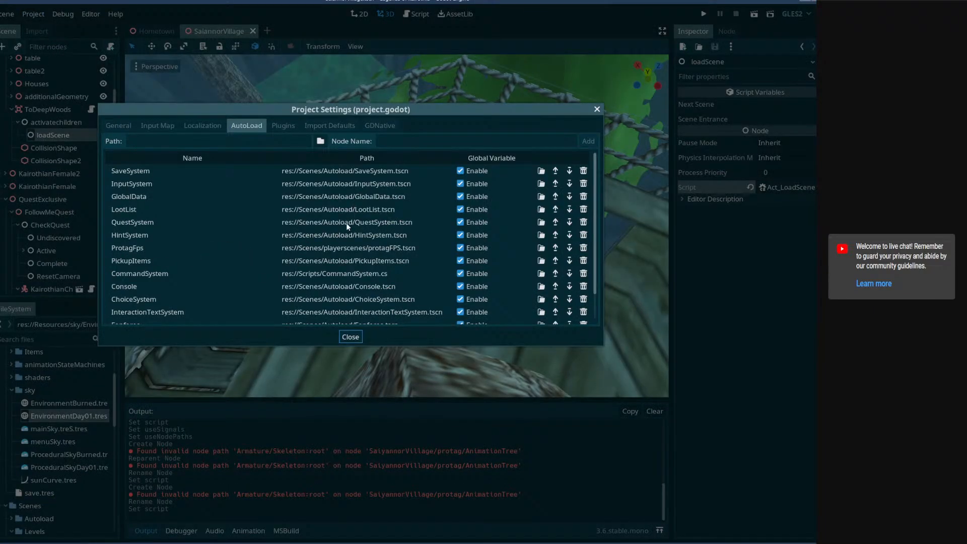
pyautogui.doubleClick(344, 196)
pyautogui.click(56, 64)
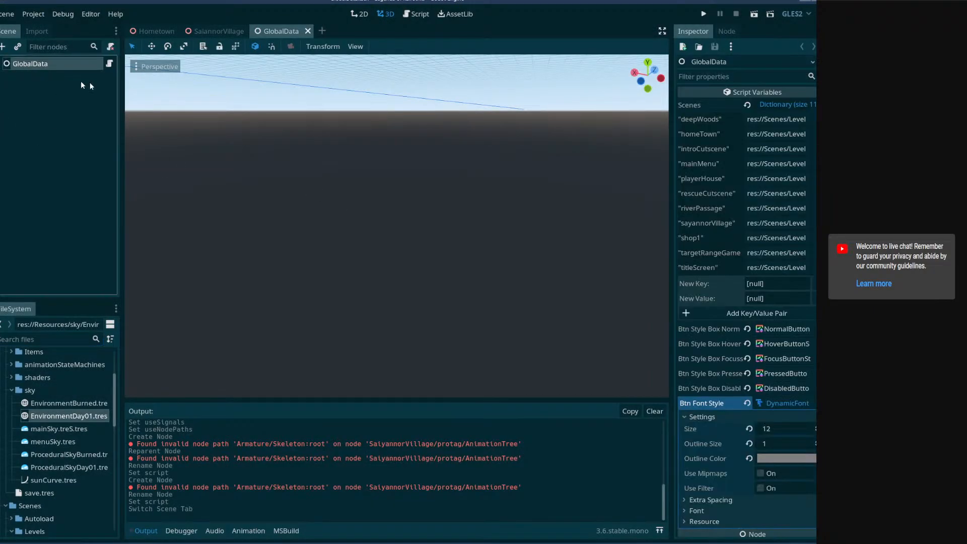
pyautogui.moveTo(672, 166); pyautogui.dragTo(351, 192)
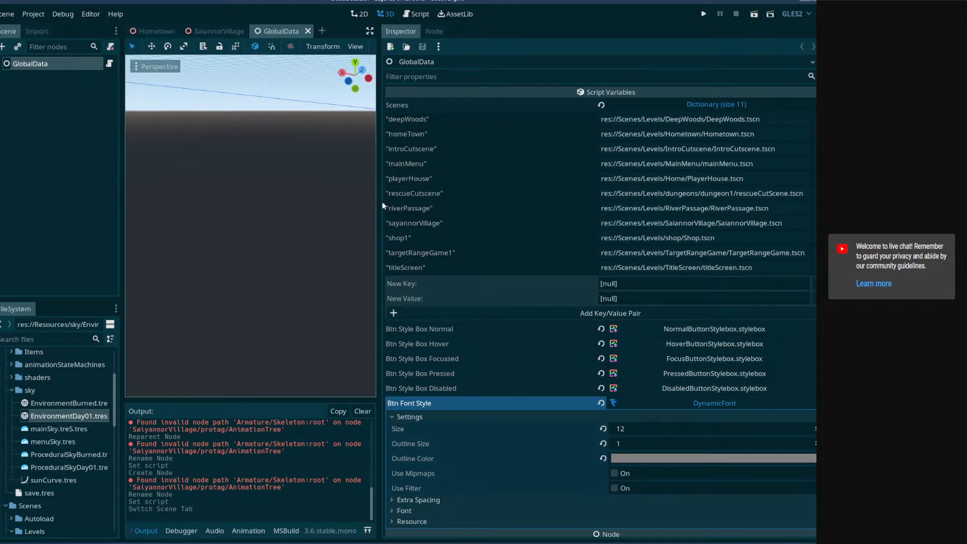
pyautogui.moveTo(381, 204); pyautogui.dragTo(428, 219)
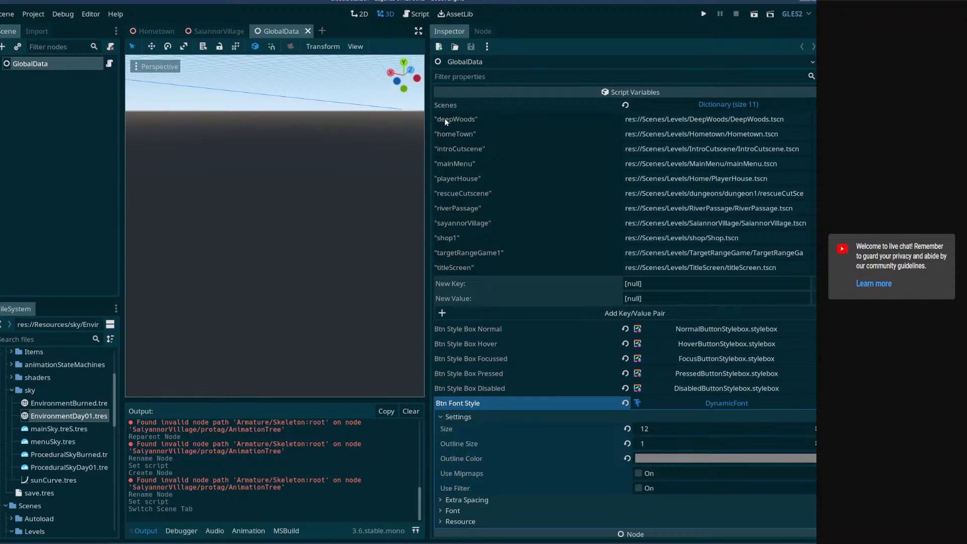
pyautogui.moveTo(429, 125); pyautogui.dragTo(608, 125)
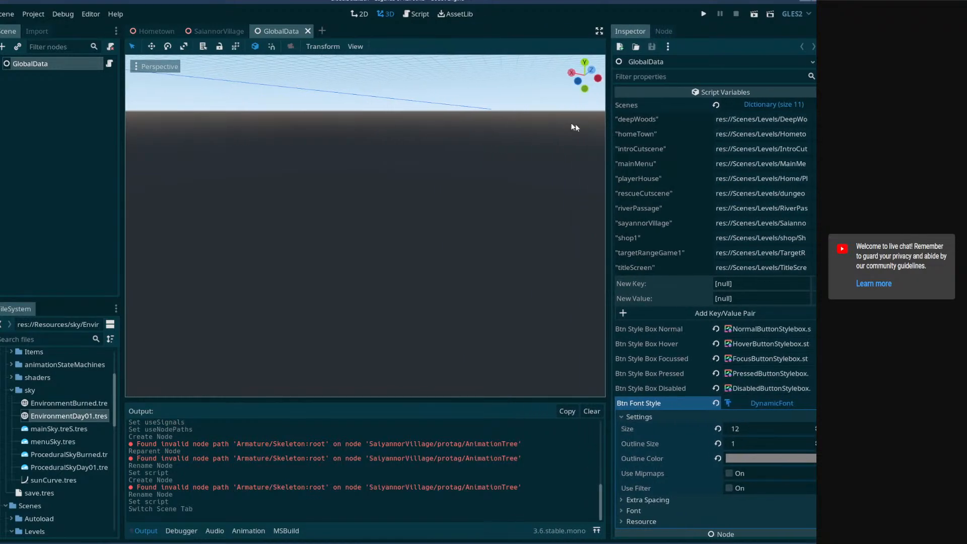
# - Back in SaiannorVillage, set the loadScene node's Next Scene to deepWoods and save the scene
pyautogui.click(217, 31)
pyautogui.click(83, 135)
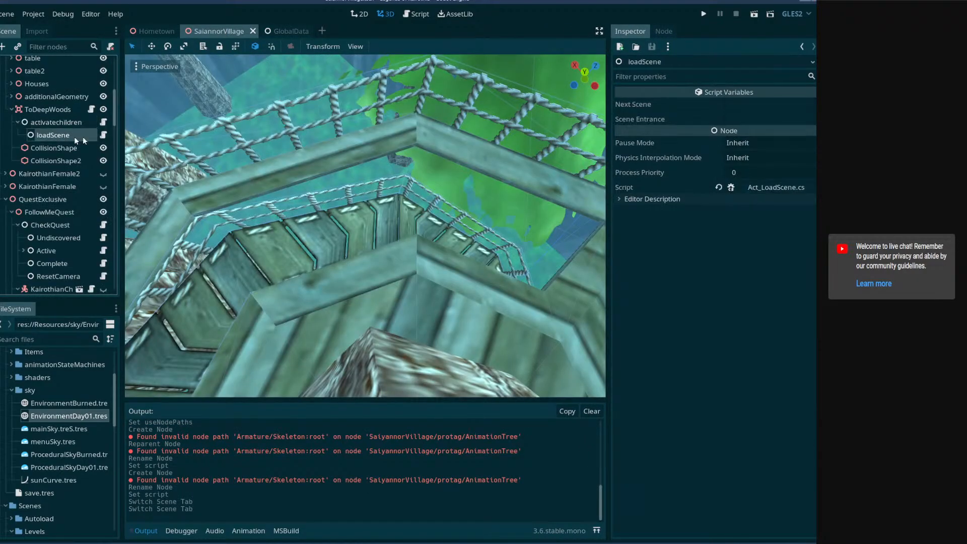
pyautogui.click(786, 103)
pyautogui.write('d')
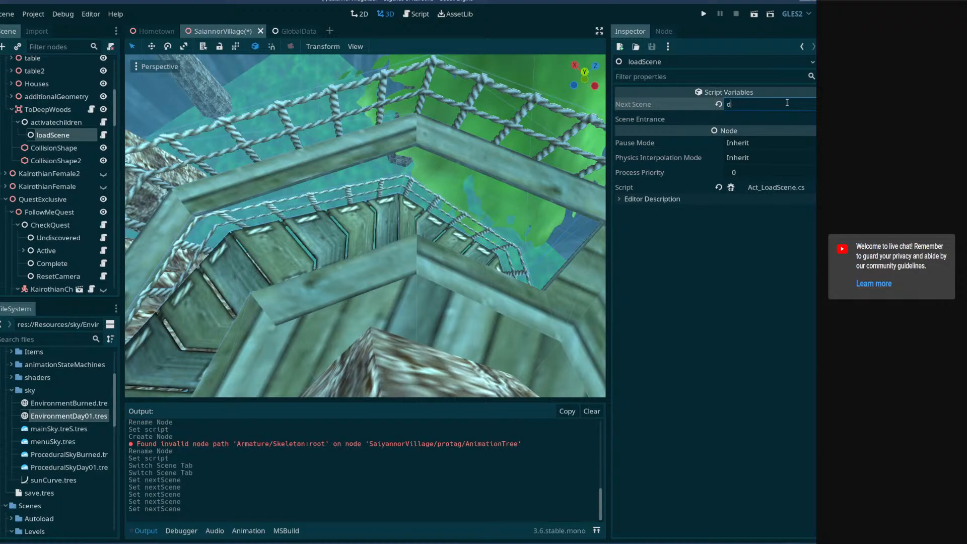
pyautogui.write('eepWoods')
pyautogui.press('Return')
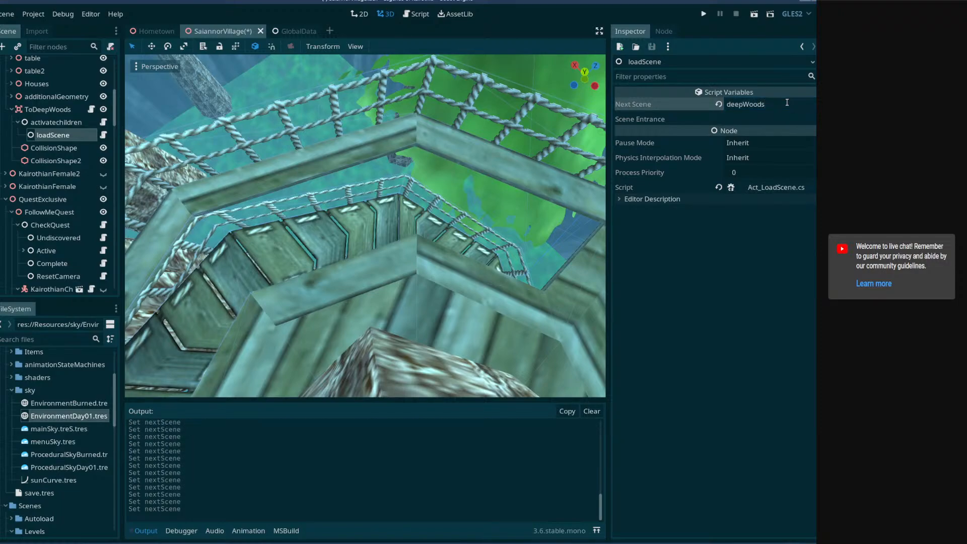
pyautogui.hotkey('ctrl', 's')
# - Search the project files for deepwoo and open the DeepWoods.tscn level scene
pyautogui.click(742, 117)
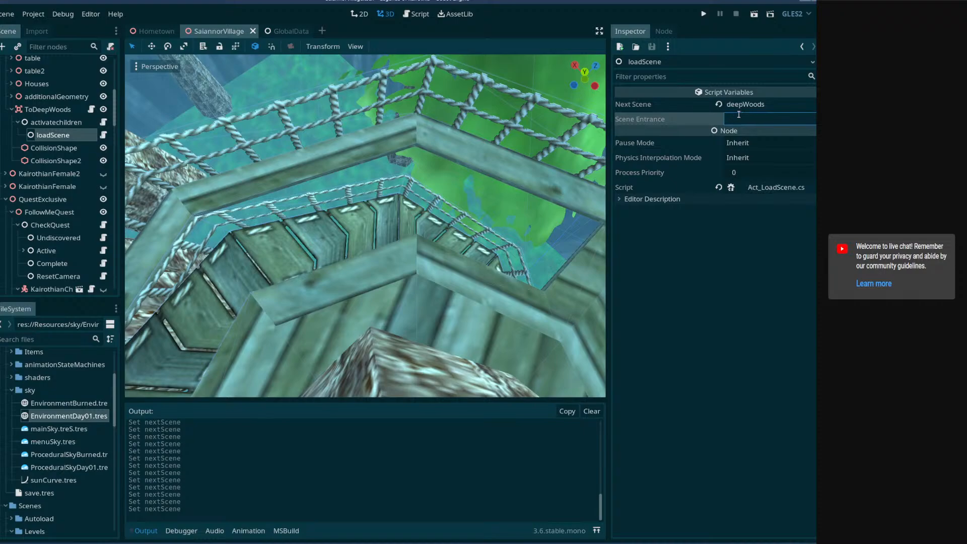
pyautogui.click(69, 332)
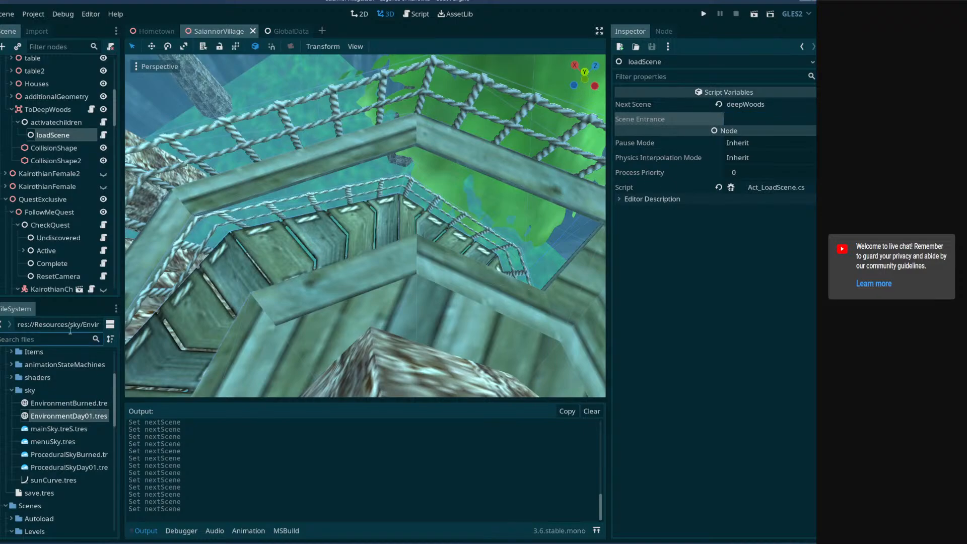
pyautogui.write('deepwoo')
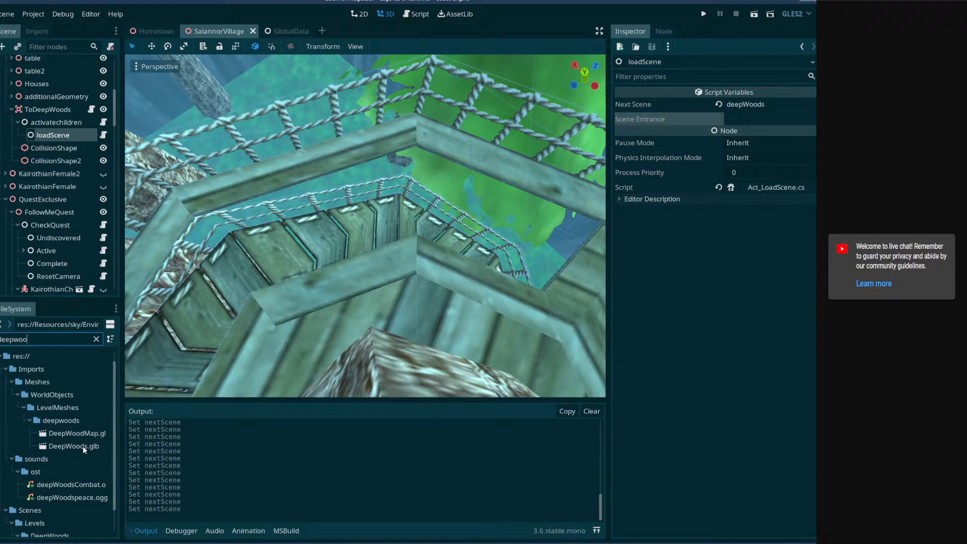
pyautogui.scroll(-1, 86, 442)
pyautogui.click(55, 523)
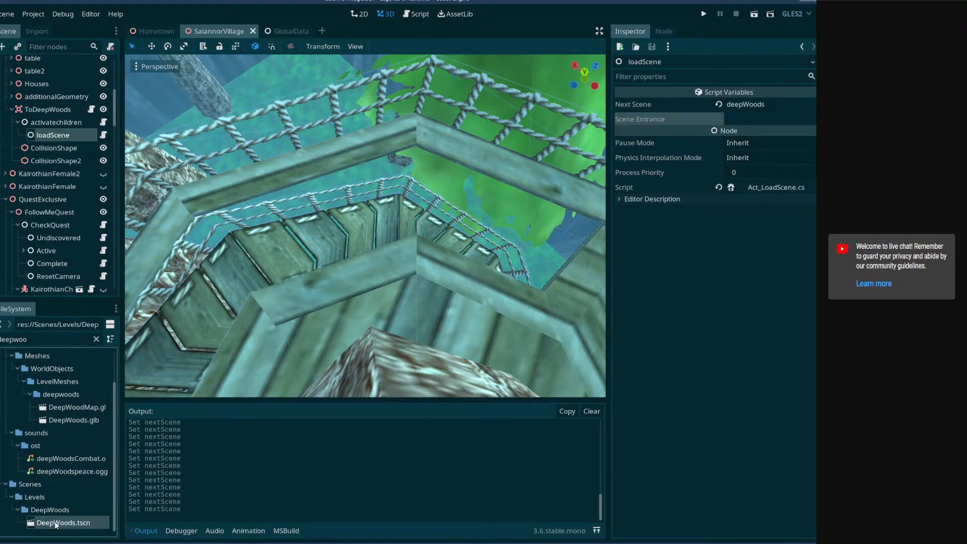
pyautogui.doubleClick(55, 522)
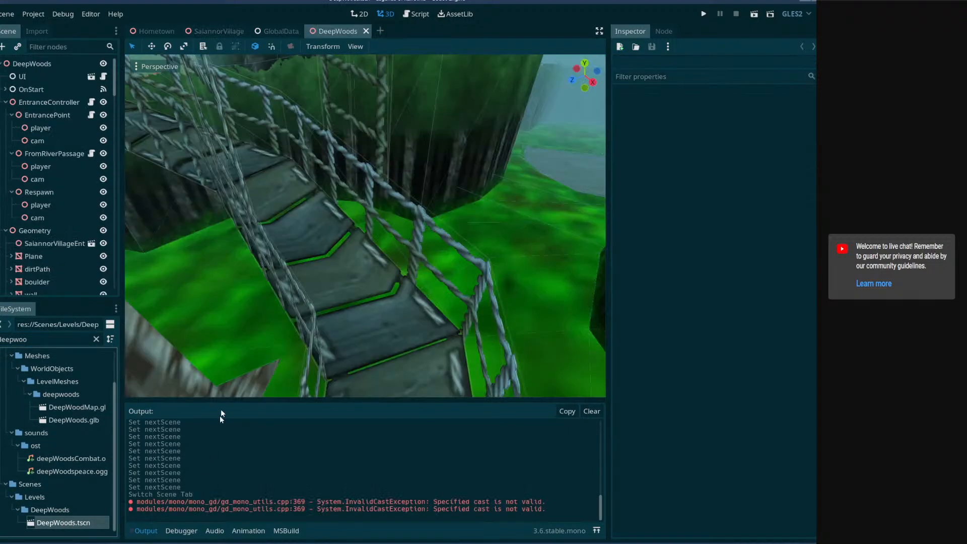
# - Examine the FromRiverPassage, Respawn and EntrancePoint nodes of EntranceController and the area around the stairs
pyautogui.moveTo(373, 270); pyautogui.dragTo(373, 270, button='right')
pyautogui.press('s')
pyautogui.click(73, 153)
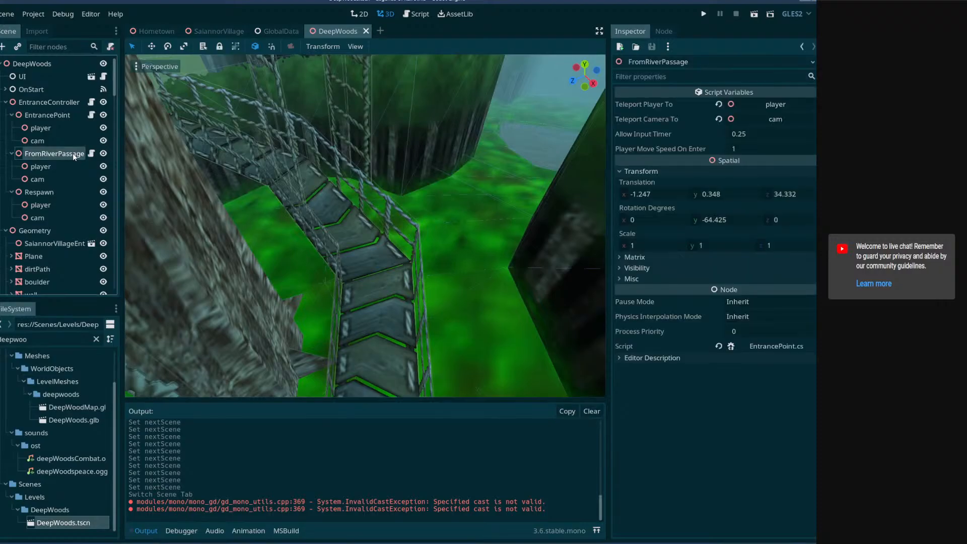
pyautogui.click(54, 192)
pyautogui.click(48, 116)
pyautogui.moveTo(365, 225); pyautogui.dragTo(365, 226, button='right')
# - Hide the FollowMeQuest node in the DeepWoods scene and collapse its branch in the node tree
pyautogui.scroll(-5, 44, 230)
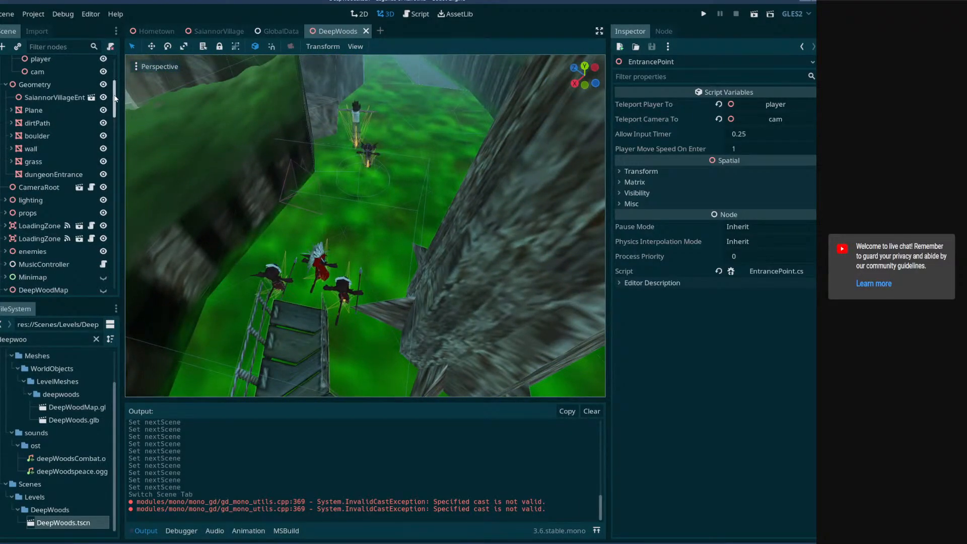
pyautogui.scroll(-5, 43, 179)
pyautogui.scroll(-3, 43, 180)
pyautogui.scroll(8, 36, 172)
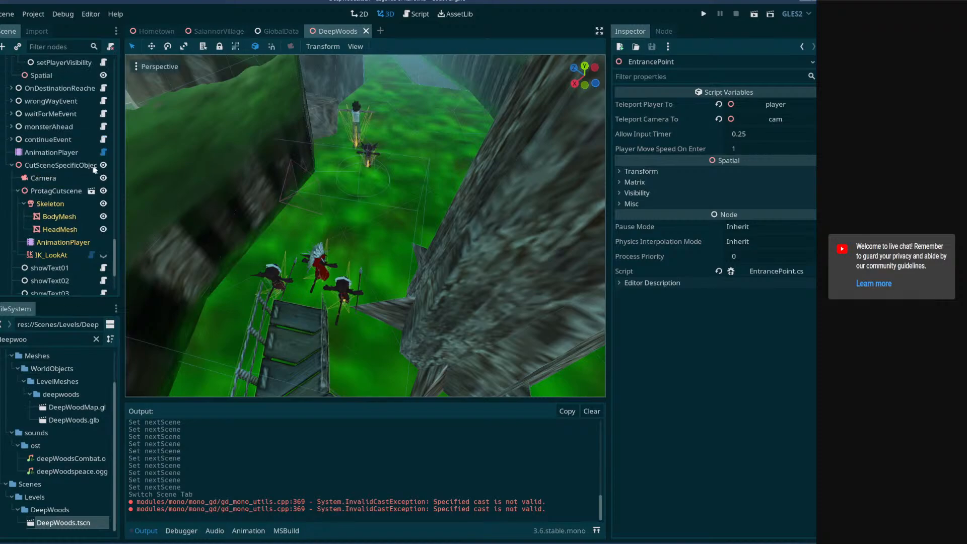
pyautogui.scroll(3, 61, 201)
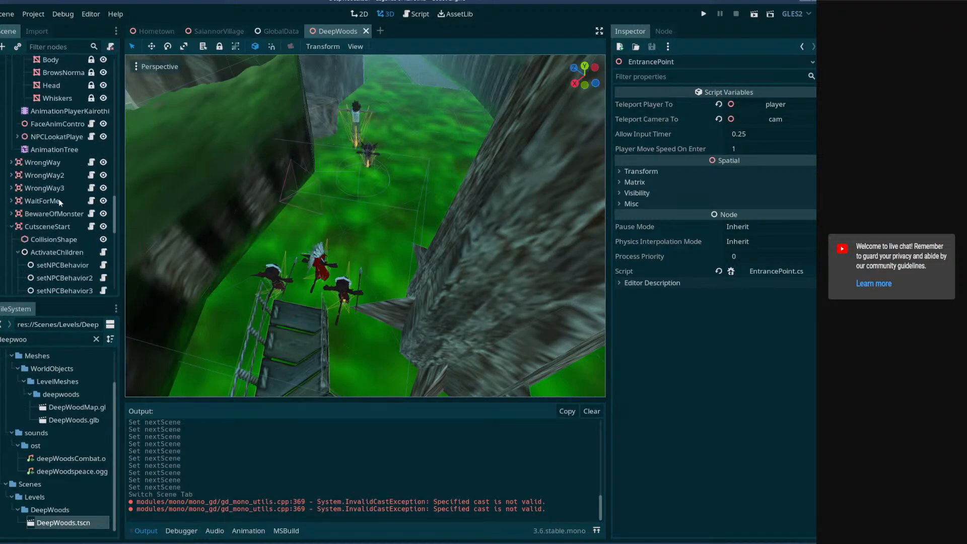
pyautogui.scroll(5, 62, 223)
pyautogui.scroll(10, 56, 186)
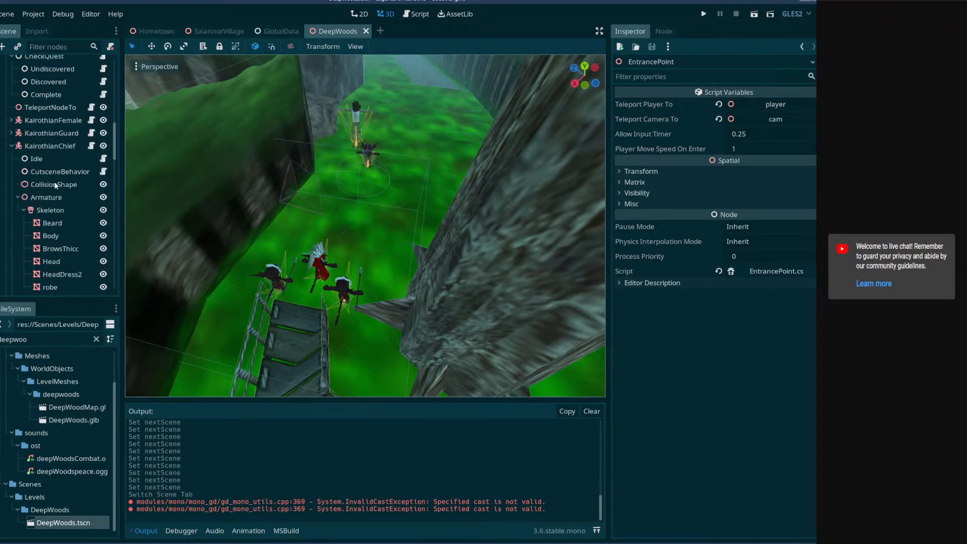
pyautogui.scroll(5, 53, 210)
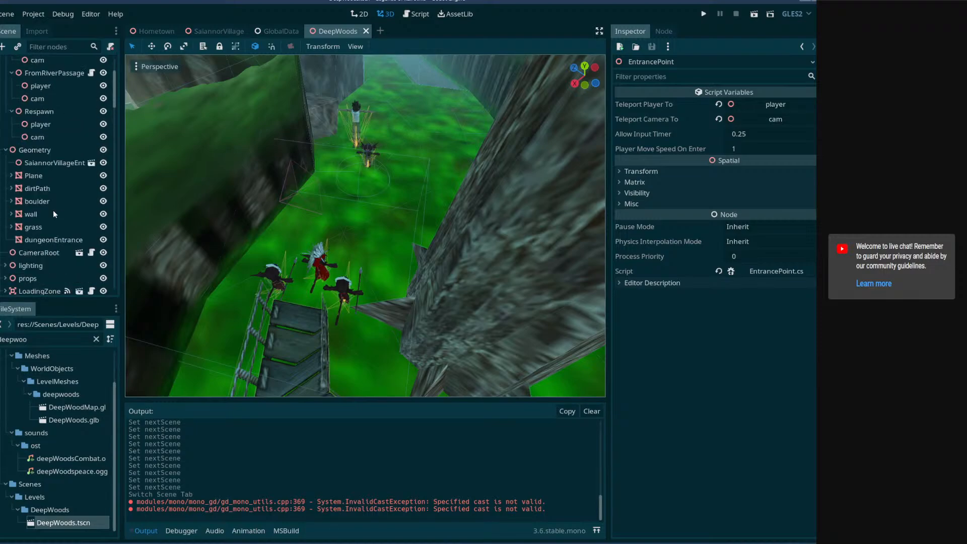
pyautogui.scroll(-3, 51, 171)
pyautogui.scroll(-5, 50, 171)
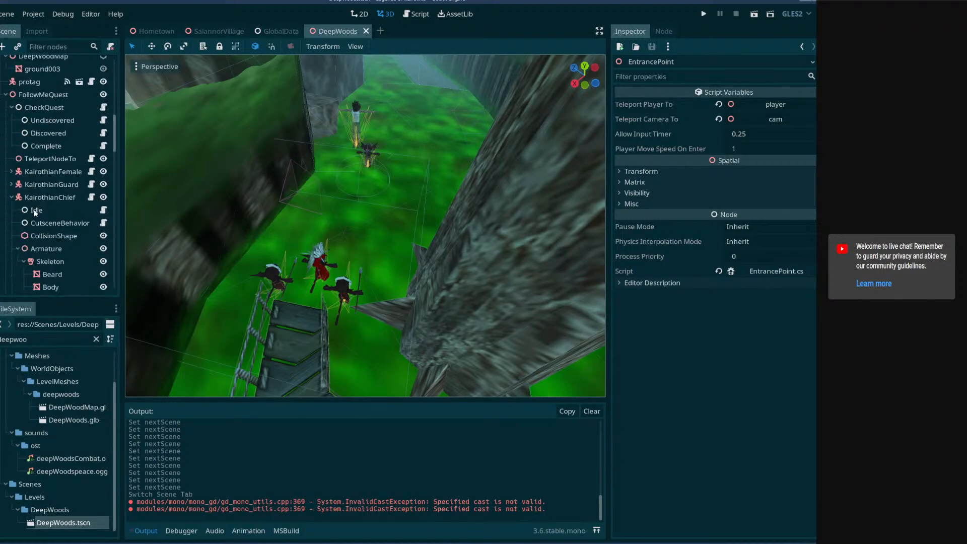
pyautogui.click(103, 94)
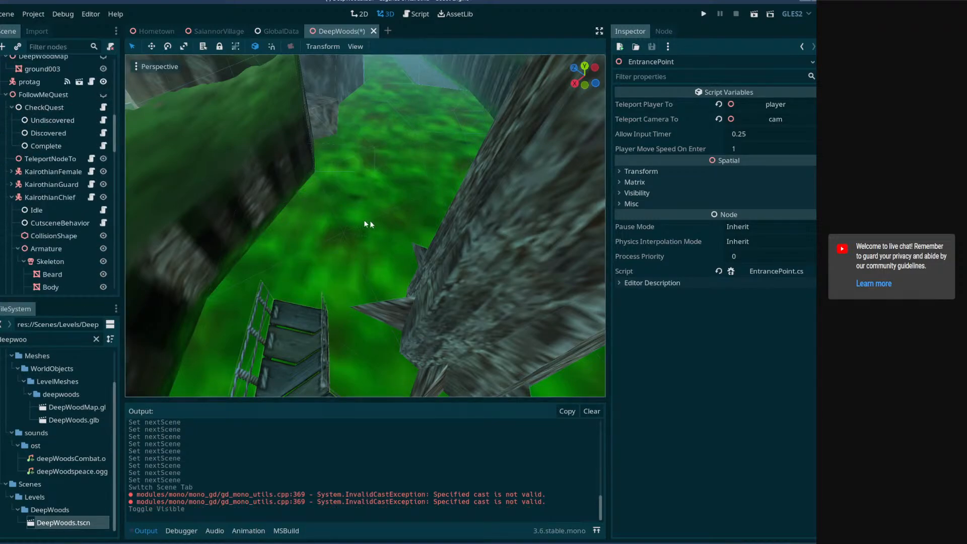
pyautogui.moveTo(367, 281); pyautogui.dragTo(195, 200, button='right')
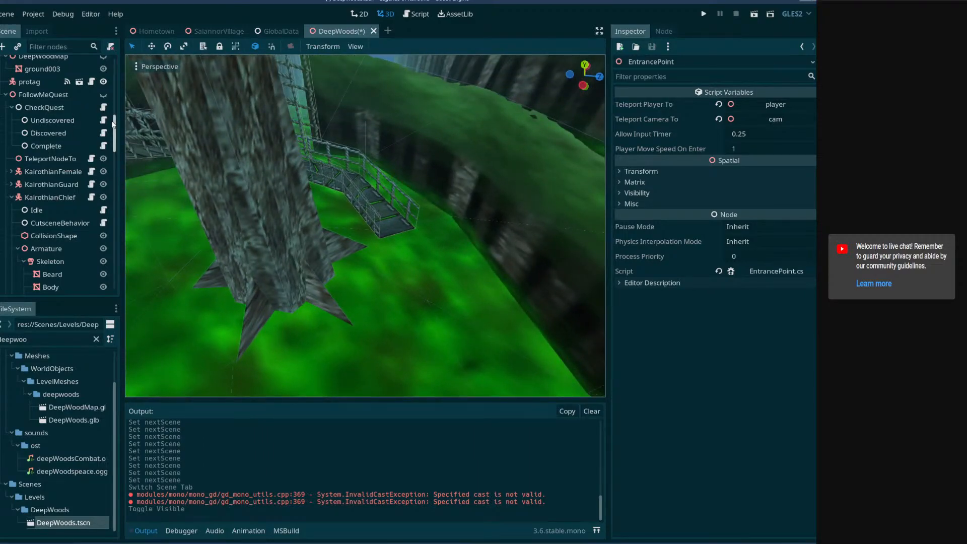
pyautogui.click(87, 93)
pyautogui.click(5, 95)
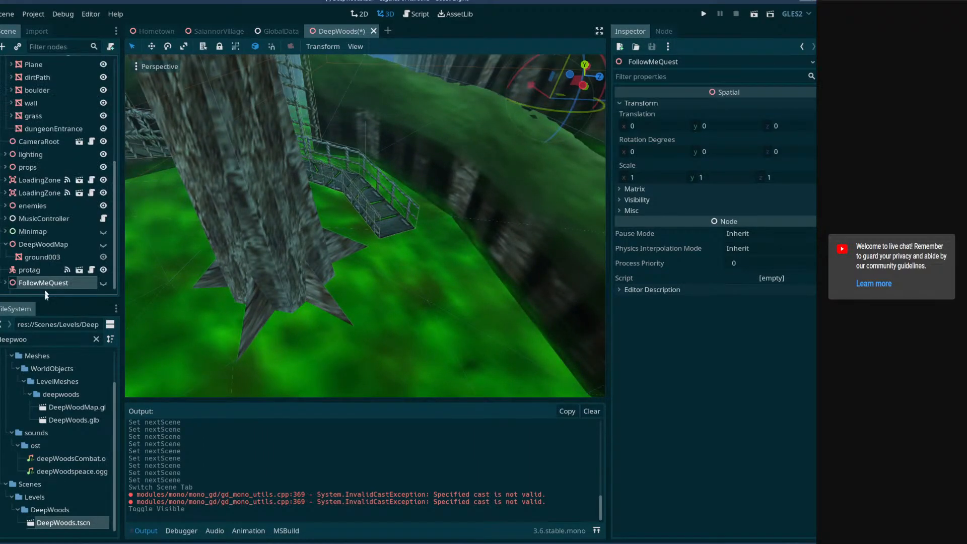
# - Add a Spatial node under EntranceController and rename it FromSayannorVillage
pyautogui.scroll(5, 43, 151)
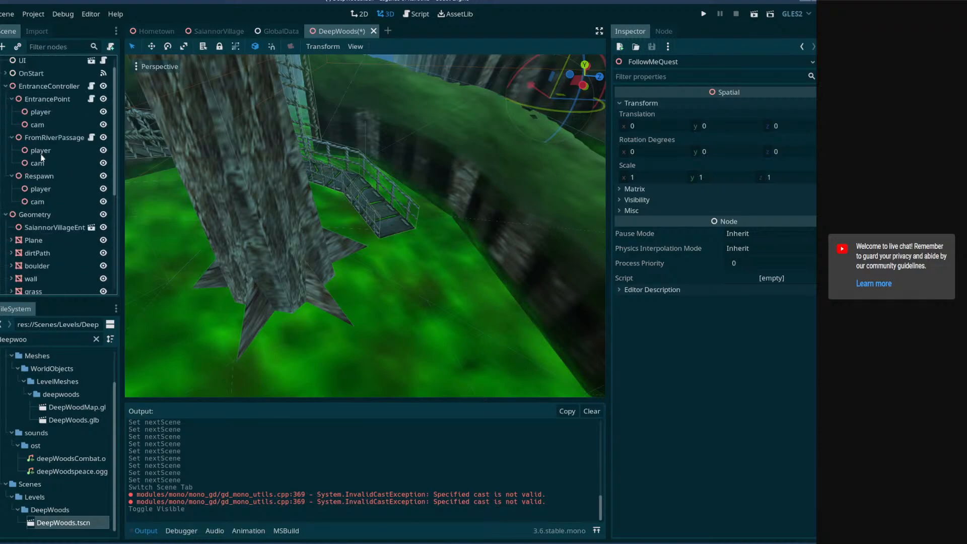
pyautogui.scroll(1, 43, 158)
pyautogui.rightClick(39, 101)
pyautogui.click(71, 129)
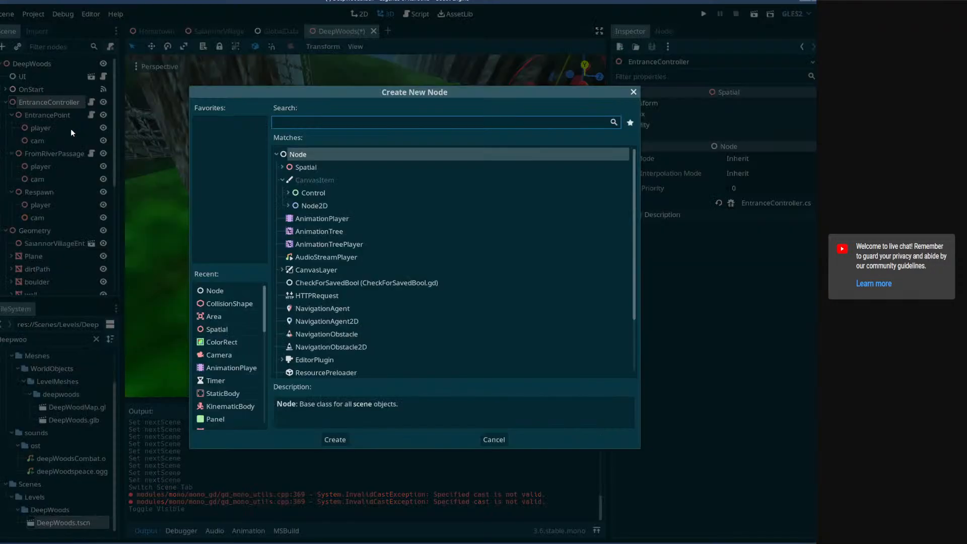
pyautogui.doubleClick(311, 167)
pyautogui.doubleClick(70, 228)
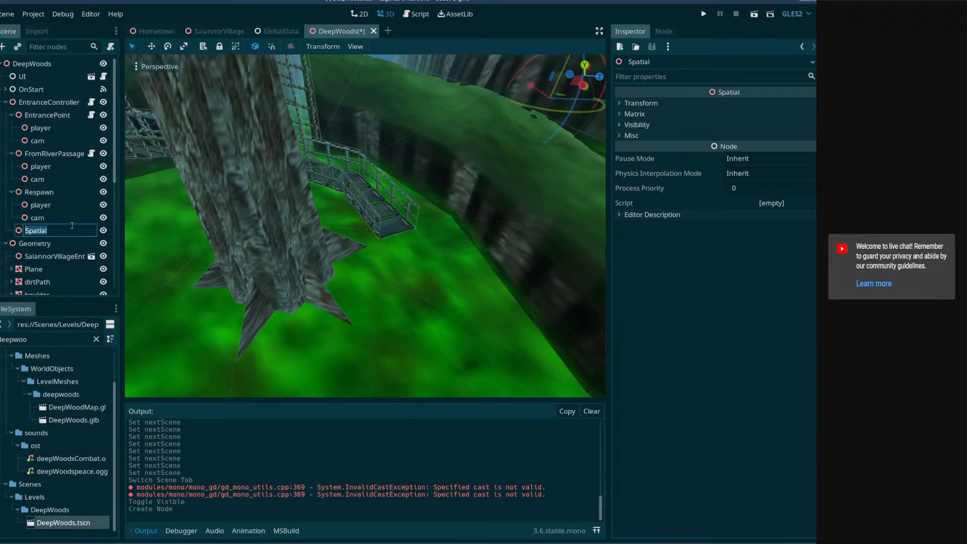
pyautogui.write('FromSayannorVillage')
pyautogui.press('Return')
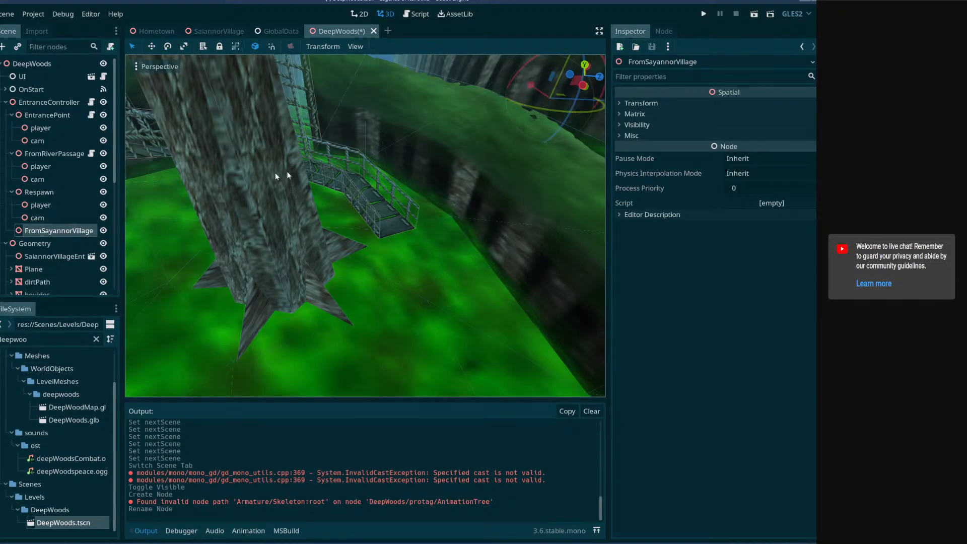
# - Attach the EntrancePoint.cs script to the Respawn node and assign its player and cam children as the player and camera teleport targets
pyautogui.click(59, 192)
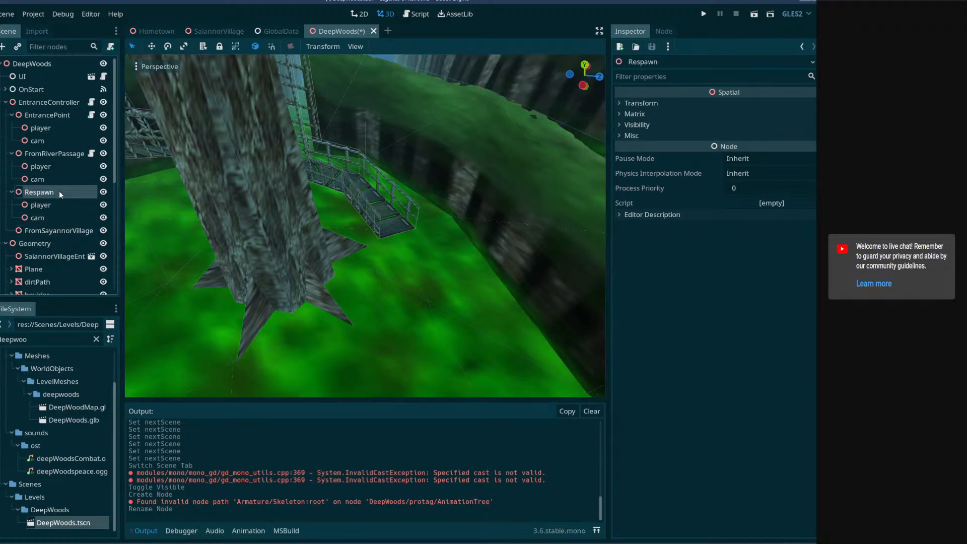
pyautogui.click(57, 154)
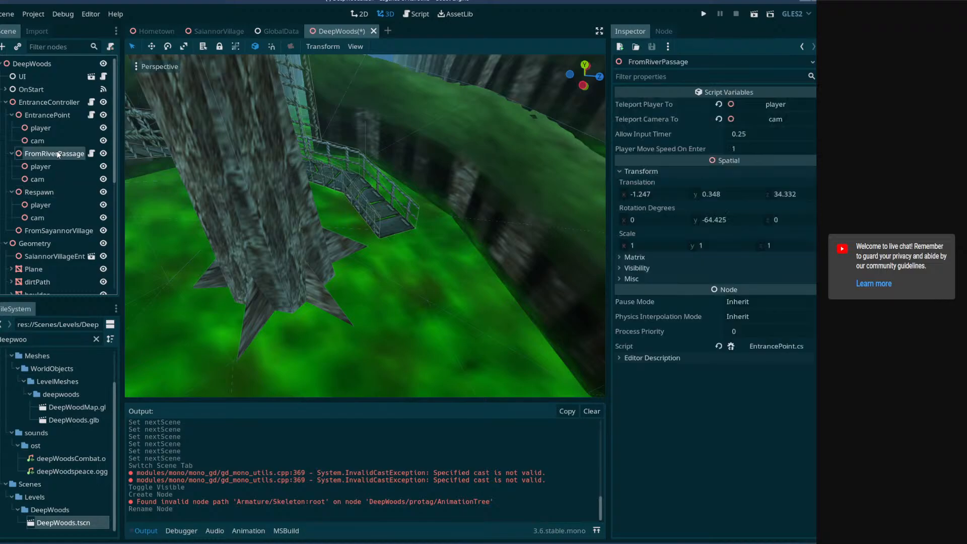
pyautogui.click(53, 192)
pyautogui.click(770, 202)
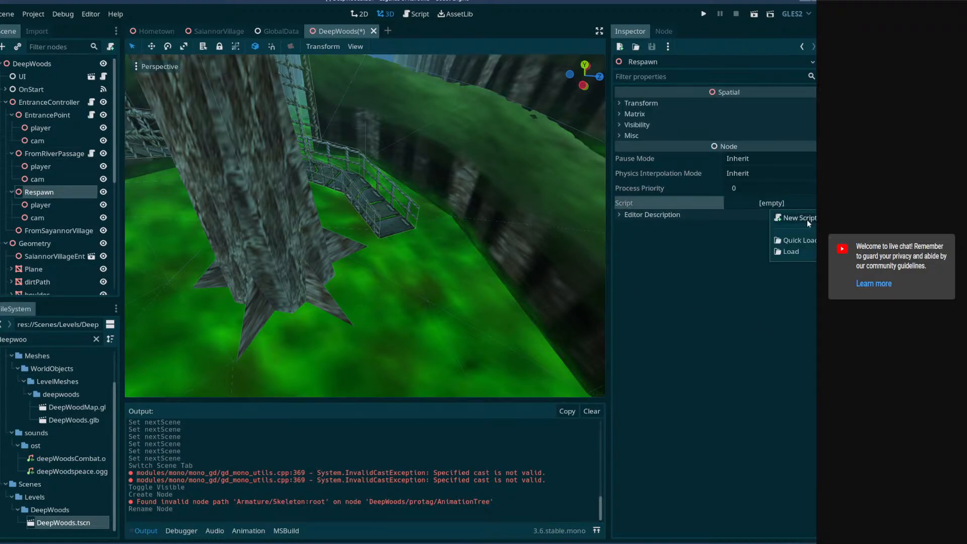
pyautogui.click(808, 242)
pyautogui.write('entrancepoint')
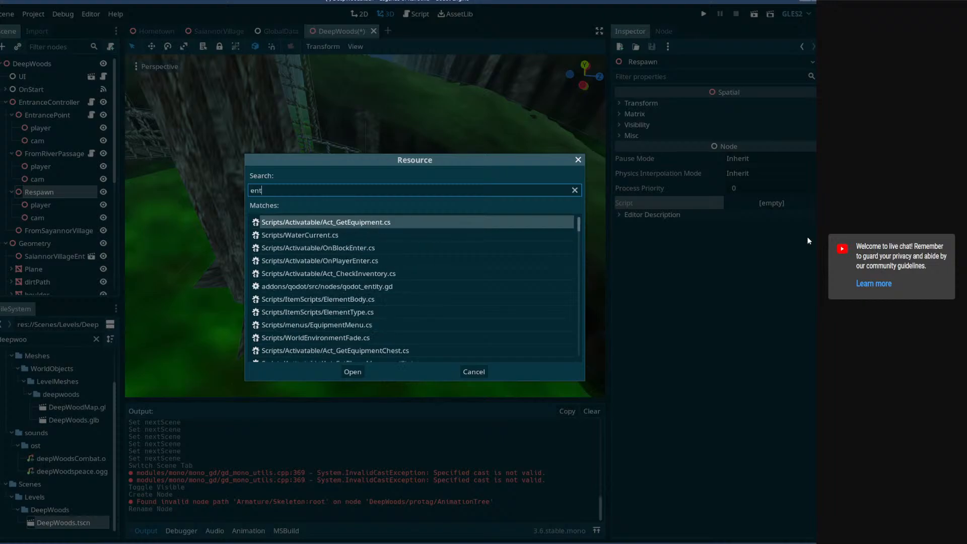
pyautogui.press('Return')
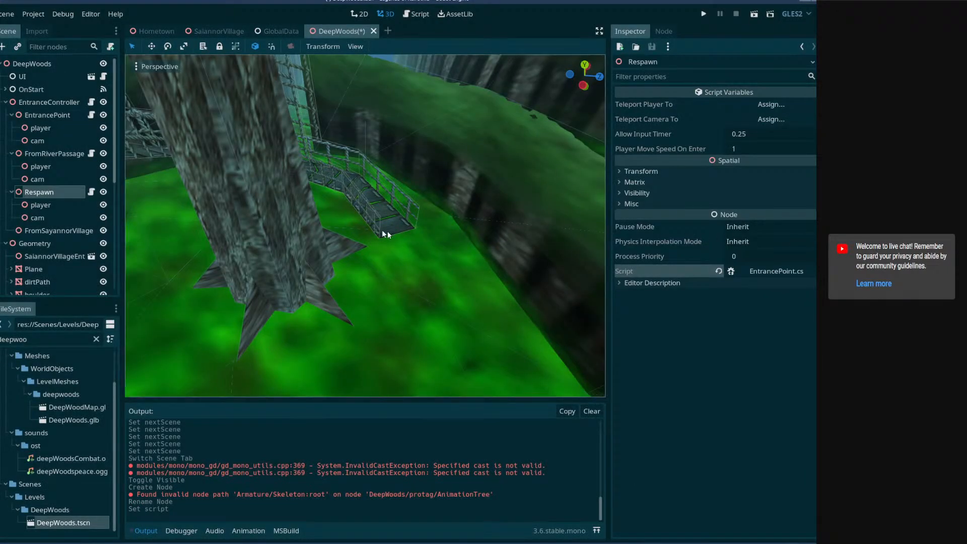
pyautogui.moveTo(58, 206); pyautogui.dragTo(804, 104)
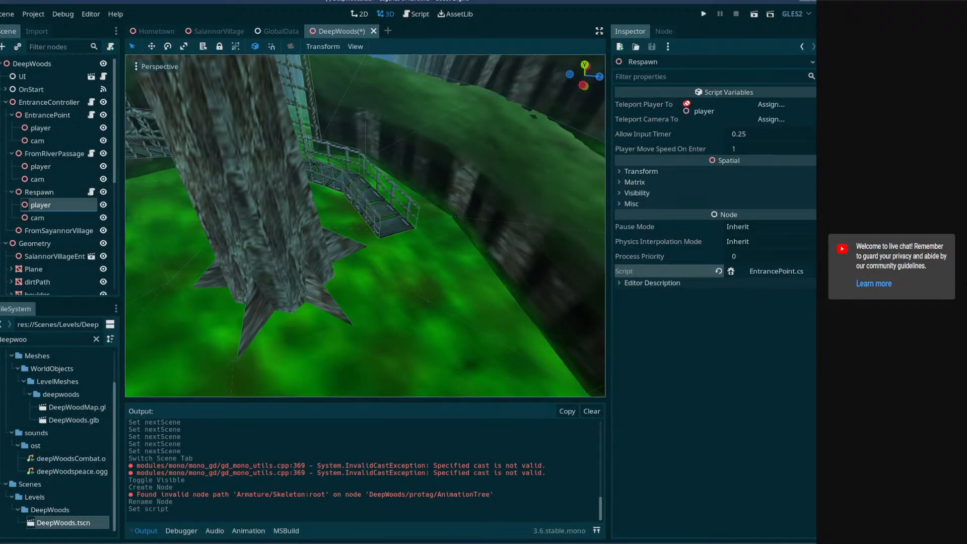
pyautogui.moveTo(65, 220); pyautogui.dragTo(771, 119)
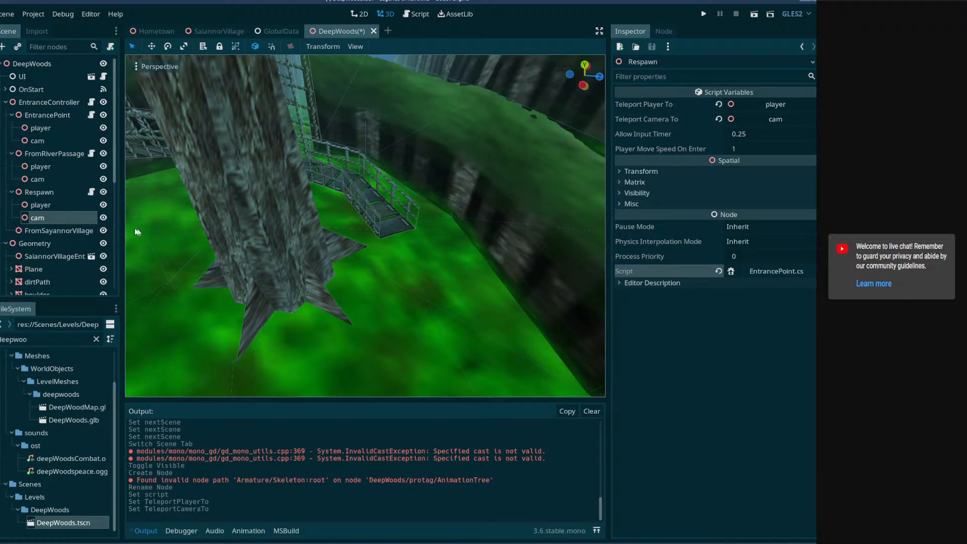
# - Copy the player and cam nodes from Respawn into FromSayannorVillage
pyautogui.click(62, 224)
pyautogui.click(61, 218)
pyautogui.keyDown('shift'); pyautogui.click(57, 206); pyautogui.keyUp('shift')
pyautogui.click(55, 229)
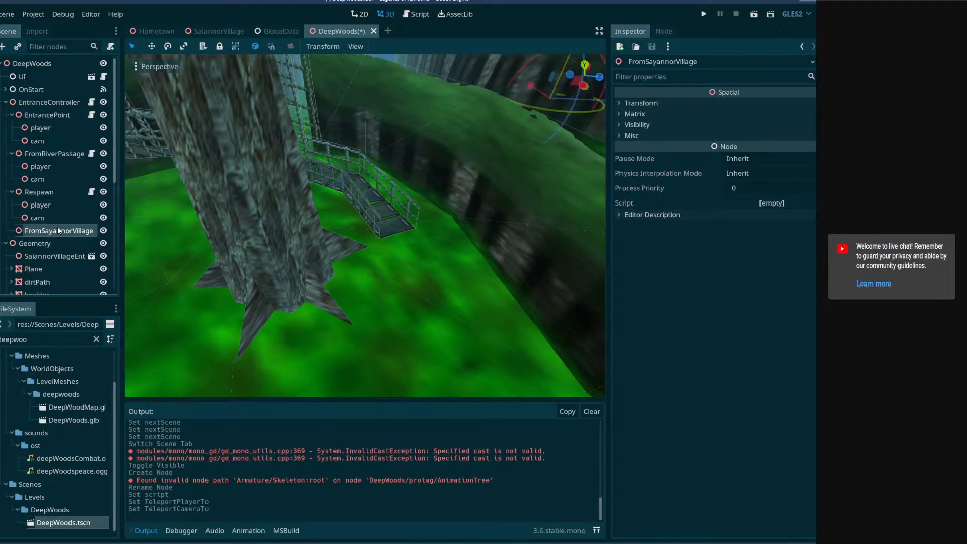
pyautogui.click(53, 230)
pyautogui.hotkey('ctrl', 'v')
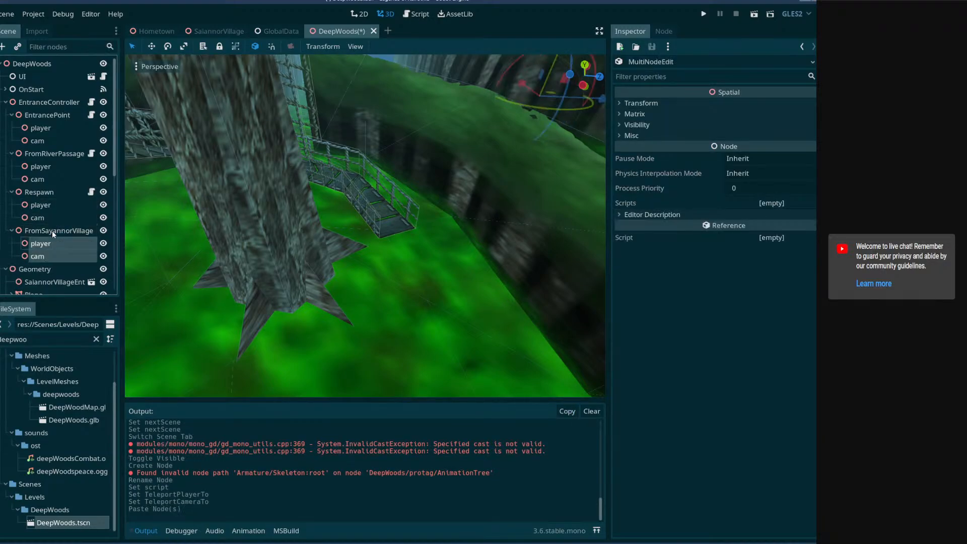
# - Attach EntrancePoint.cs to FromSayannorVillage, assign its own player and cam children as the teleport targets, and save the scene
pyautogui.click(53, 230)
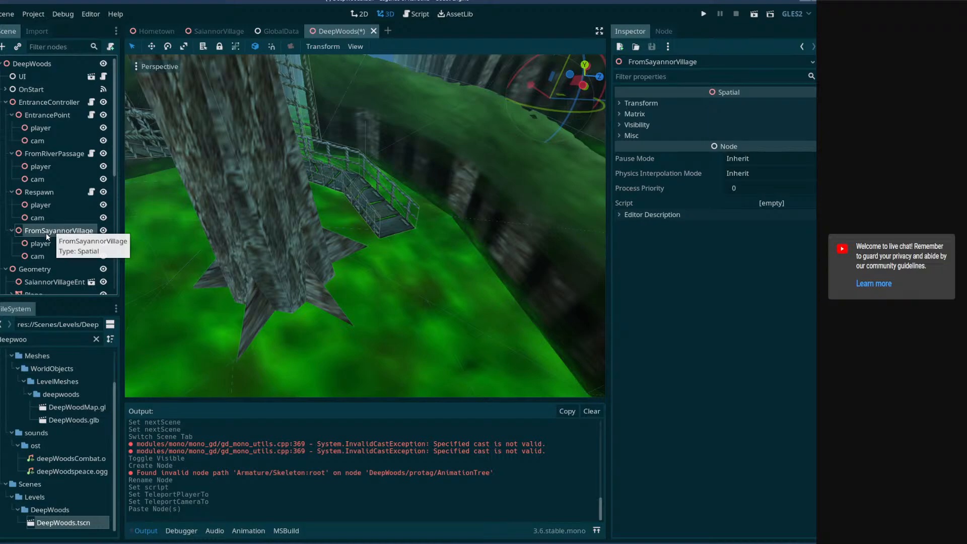
pyautogui.click(815, 201)
pyautogui.click(785, 249)
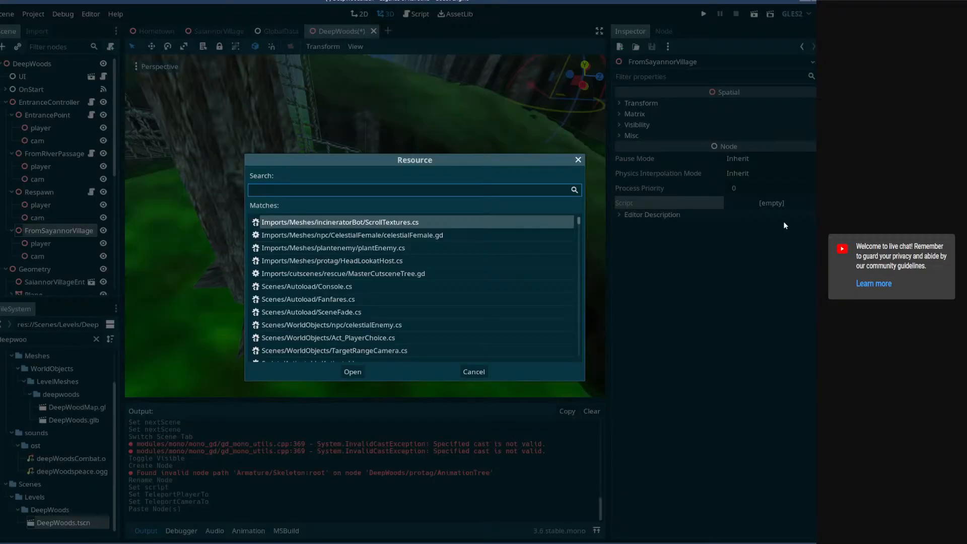
pyautogui.write('entrancepo')
pyautogui.press('Return')
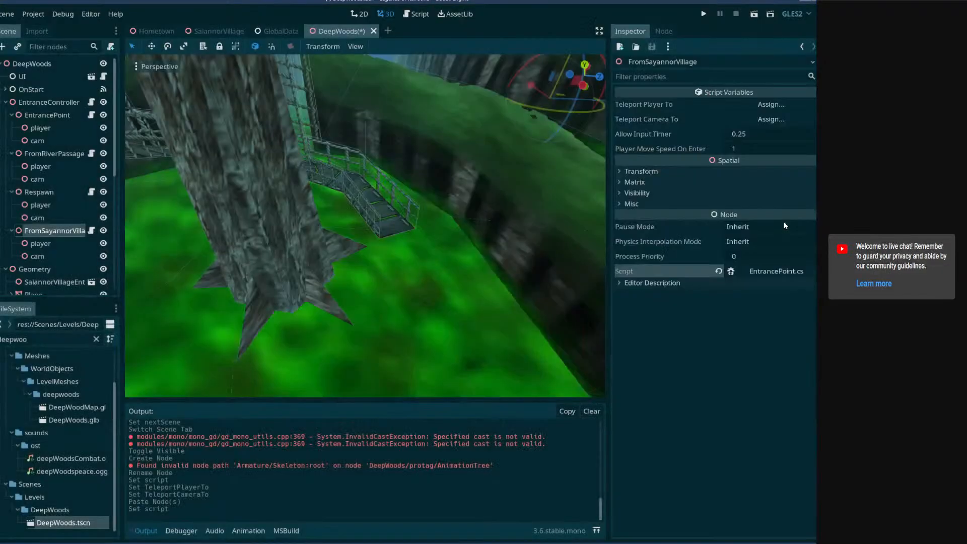
pyautogui.moveTo(57, 242); pyautogui.dragTo(771, 104)
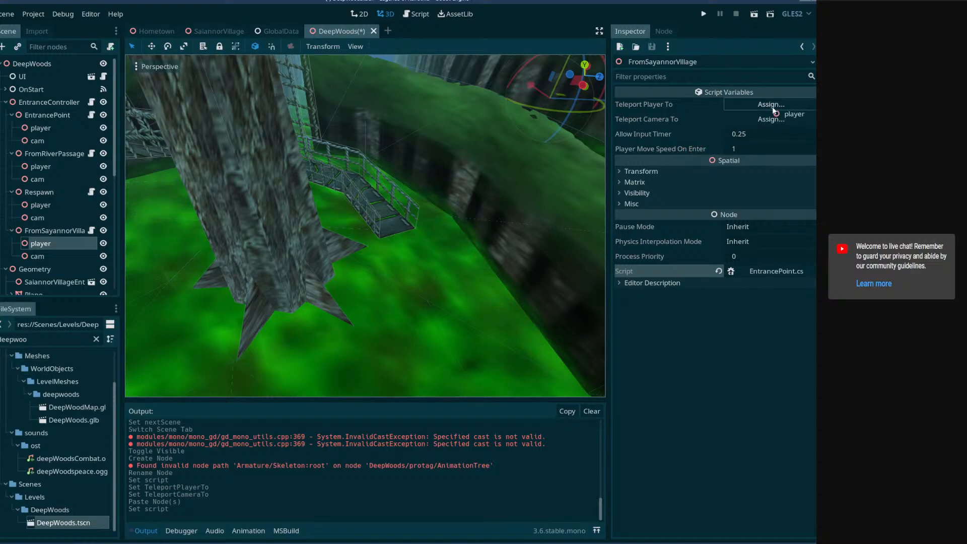
pyautogui.click(38, 258)
pyautogui.moveTo(52, 232); pyautogui.dragTo(757, 122)
pyautogui.hotkey('ctrl', 's')
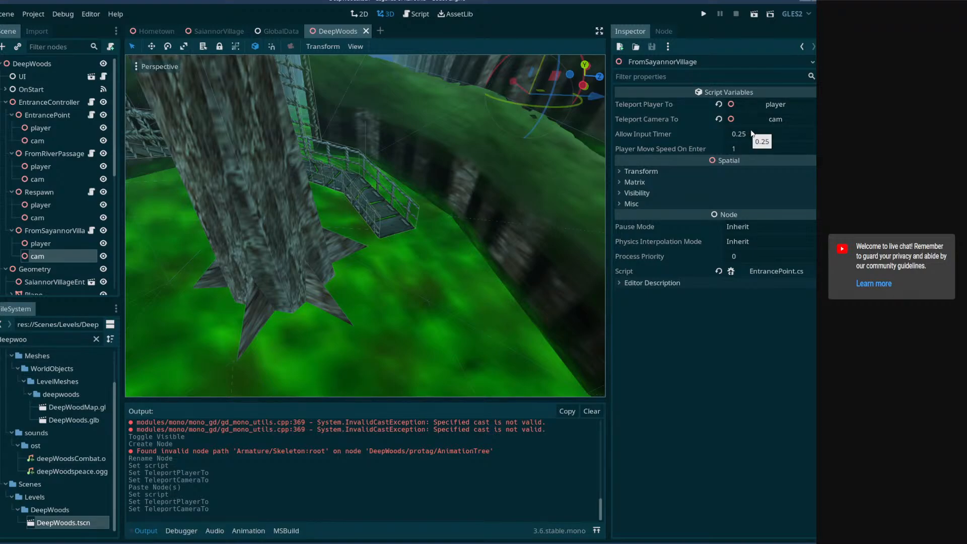
# - Move and rotate the FromSayannorVillage entrance point to the foot of the walkway beside the large tree, and save the scene
pyautogui.click(55, 230)
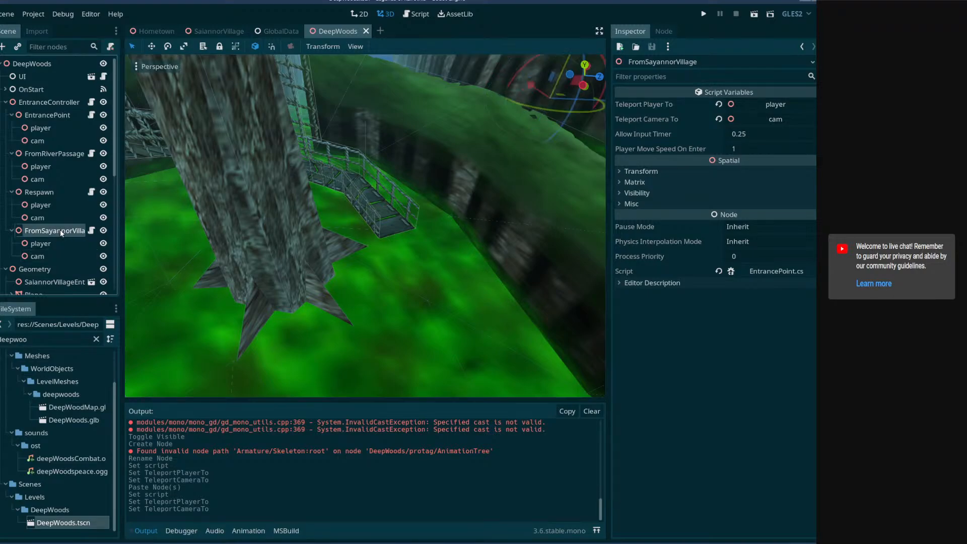
pyautogui.moveTo(479, 194); pyautogui.dragTo(480, 193, button='right')
pyautogui.moveTo(417, 161); pyautogui.dragTo(404, 198)
pyautogui.hotkey('ctrl', 'z')
pyautogui.moveTo(411, 154); pyautogui.dragTo(353, 333)
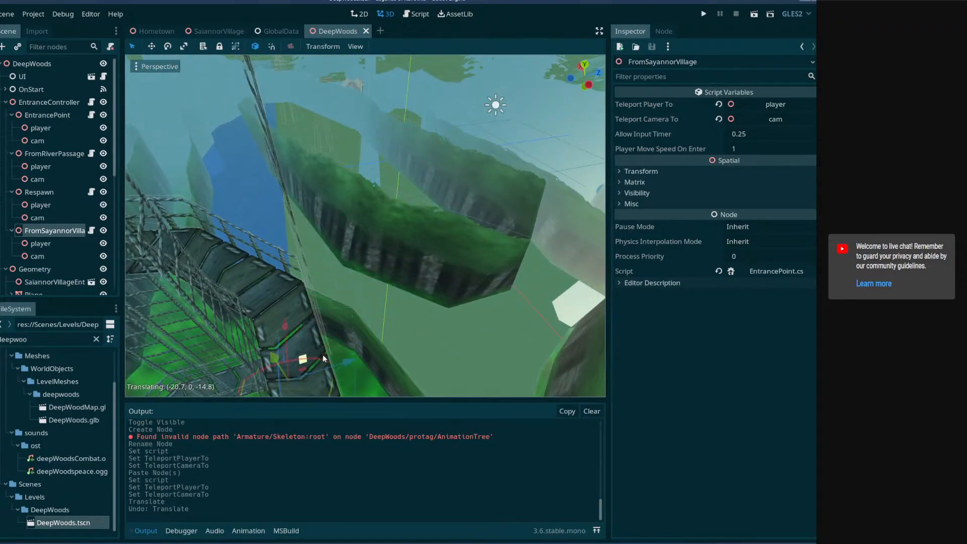
pyautogui.moveTo(352, 332); pyautogui.dragTo(384, 216, button='right')
pyautogui.moveTo(384, 216); pyautogui.dragTo(377, 242)
pyautogui.moveTo(376, 242); pyautogui.dragTo(377, 256, button='right')
pyautogui.moveTo(360, 284); pyautogui.dragTo(413, 183)
pyautogui.hotkey('ctrl', 's')
# - Fine-tune the position of FromSayannorVillage on the grass in front of the walkway and save the scene
pyautogui.moveTo(404, 215); pyautogui.dragTo(441, 248, button='middle')
pyautogui.moveTo(440, 249); pyautogui.dragTo(428, 246)
pyautogui.hotkey('ctrl', 's')
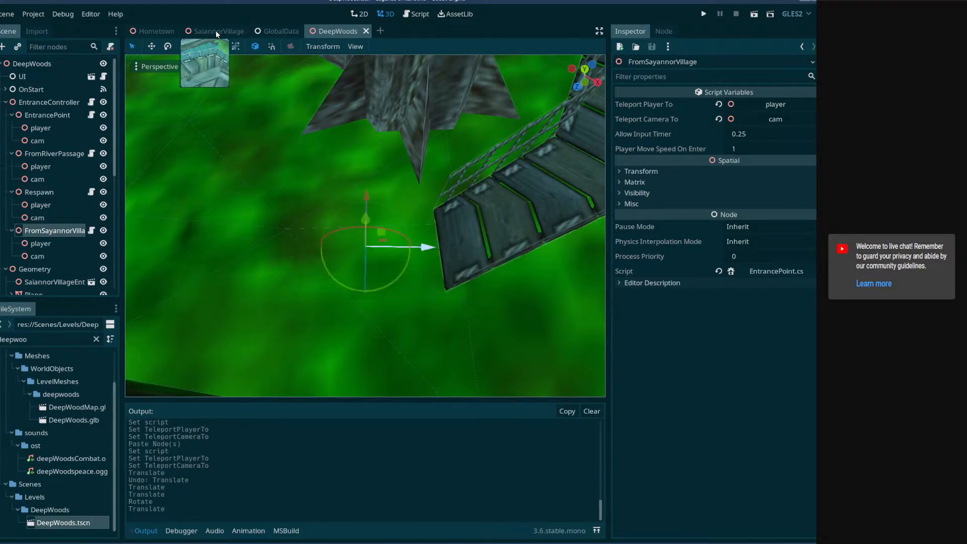
# - In the SaiannorVillage scene, shift the MainEntrance point from the protagonist toward the adjacent plank bridge and save
pyautogui.click(216, 31)
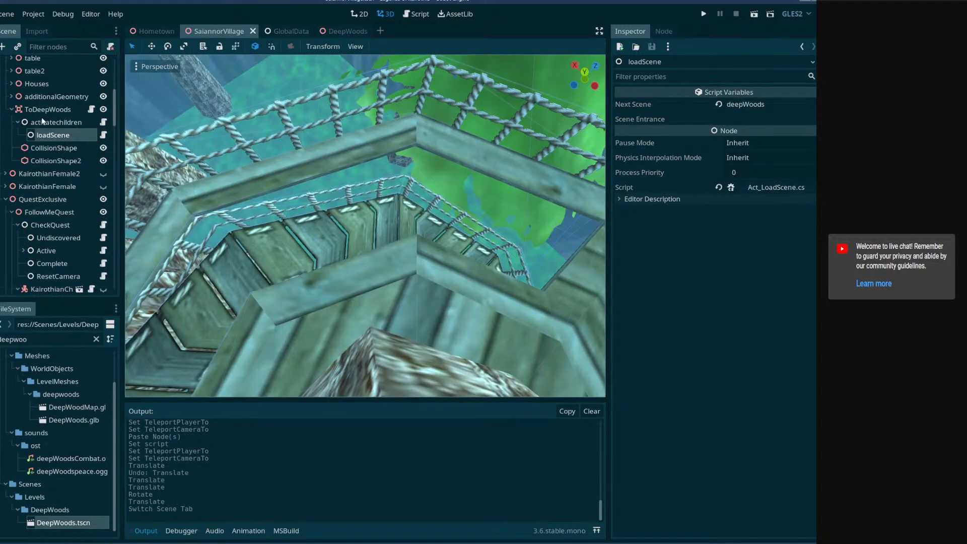
pyautogui.scroll(5, 53, 114)
pyautogui.click(56, 130)
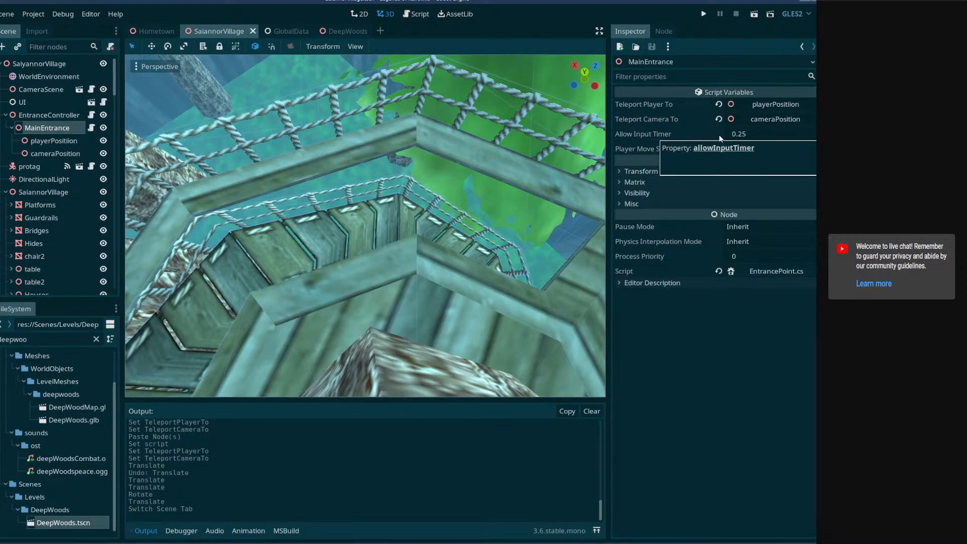
pyautogui.moveTo(493, 176); pyautogui.dragTo(494, 176, button='right')
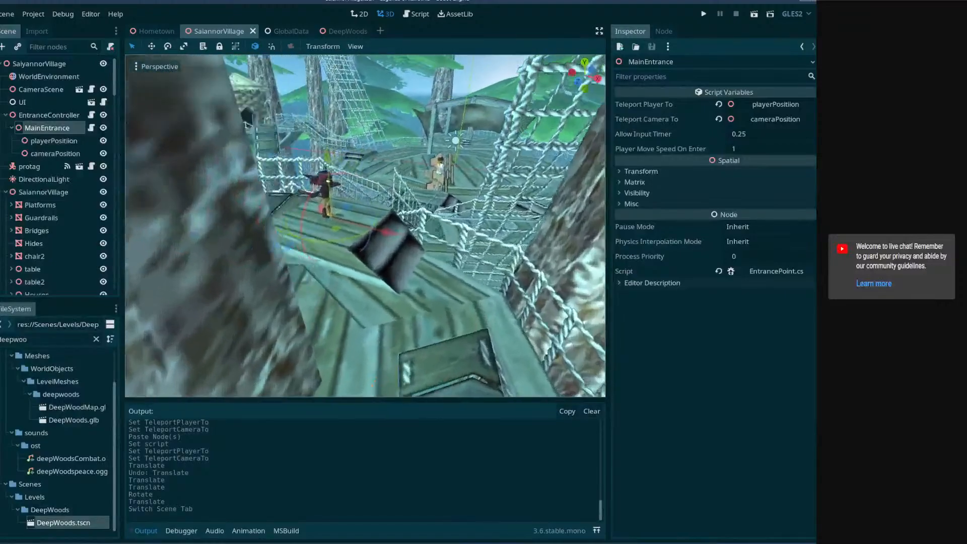
pyautogui.moveTo(182, 177); pyautogui.dragTo(182, 178, button='right')
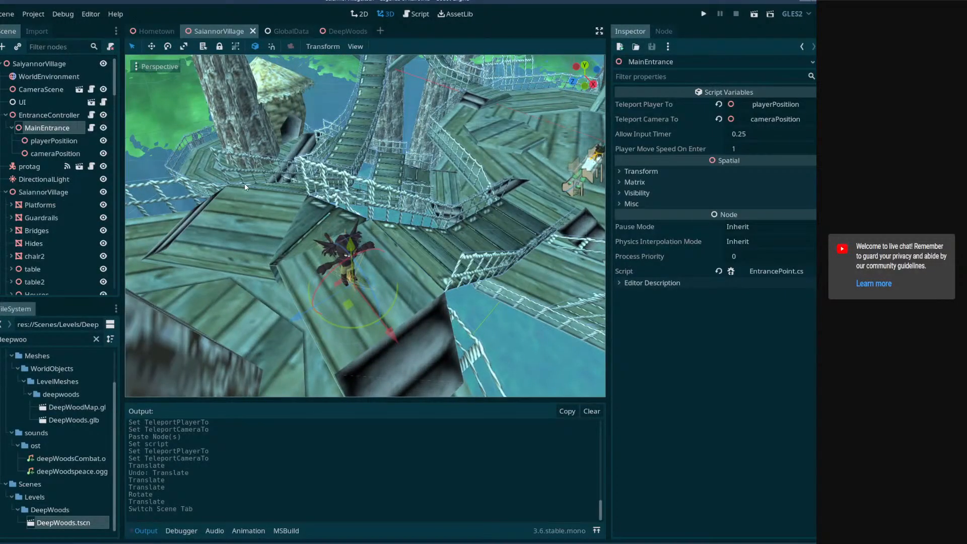
pyautogui.moveTo(246, 186); pyautogui.dragTo(370, 247, button='right')
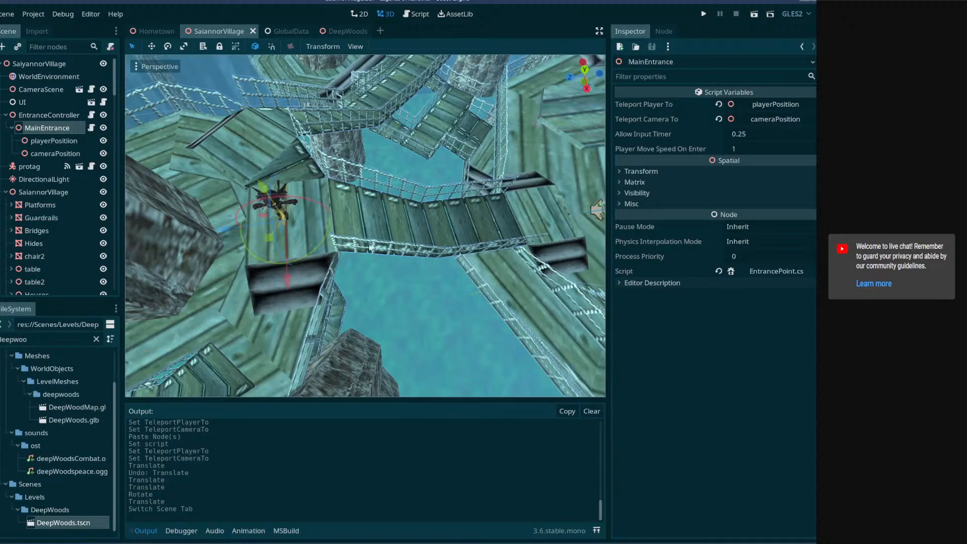
pyautogui.moveTo(224, 232); pyautogui.dragTo(253, 227)
pyautogui.hotkey('ctrl', 's')
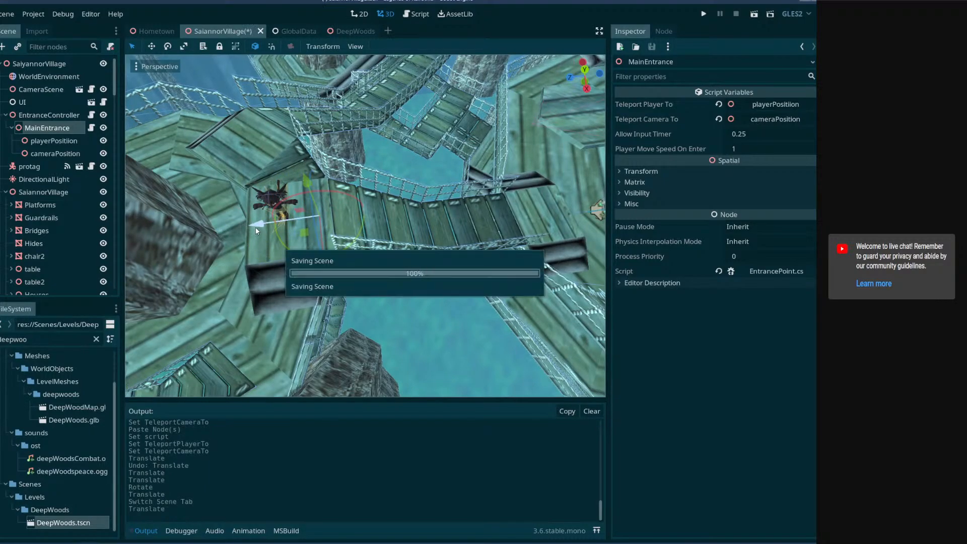
# - Run the SaiannorVillage scene, move the game window aside, and dismiss the load errors dialog
pyautogui.click(759, 16)
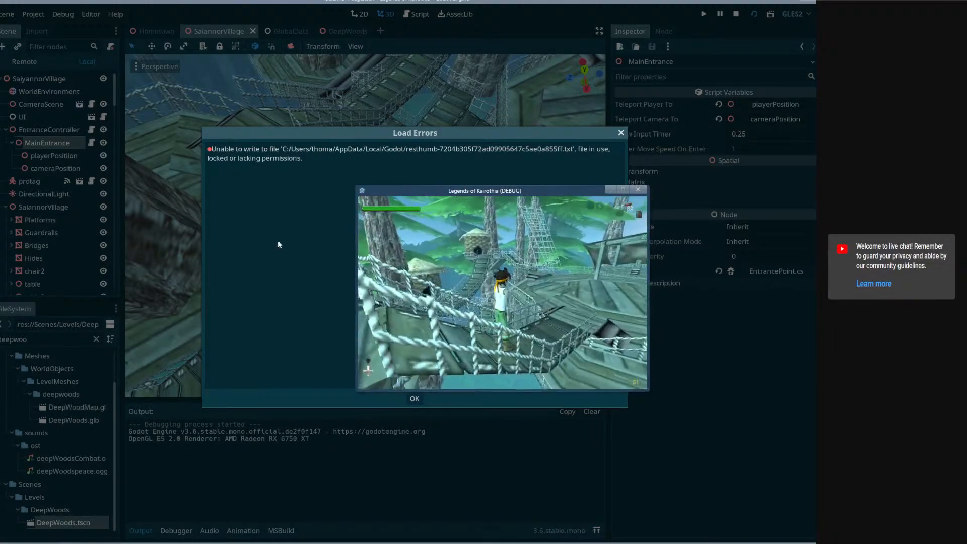
pyautogui.press('Escape')
pyautogui.moveTo(483, 191); pyautogui.dragTo(584, 135)
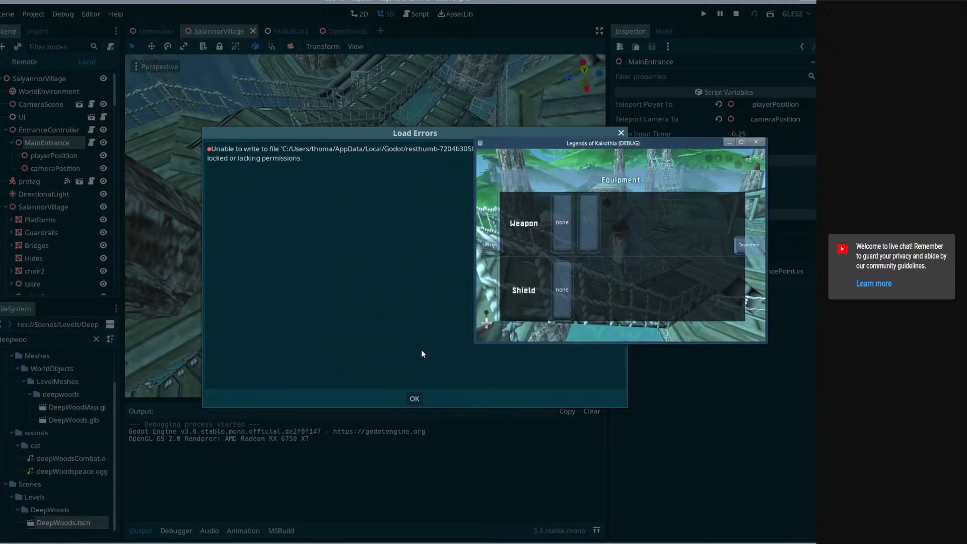
pyautogui.click(421, 399)
# - Examine the placement of MainEntrance and its player and camera position nodes relative to the protagonist on the platform
pyautogui.press('f')
pyautogui.scroll(5, 391, 187)
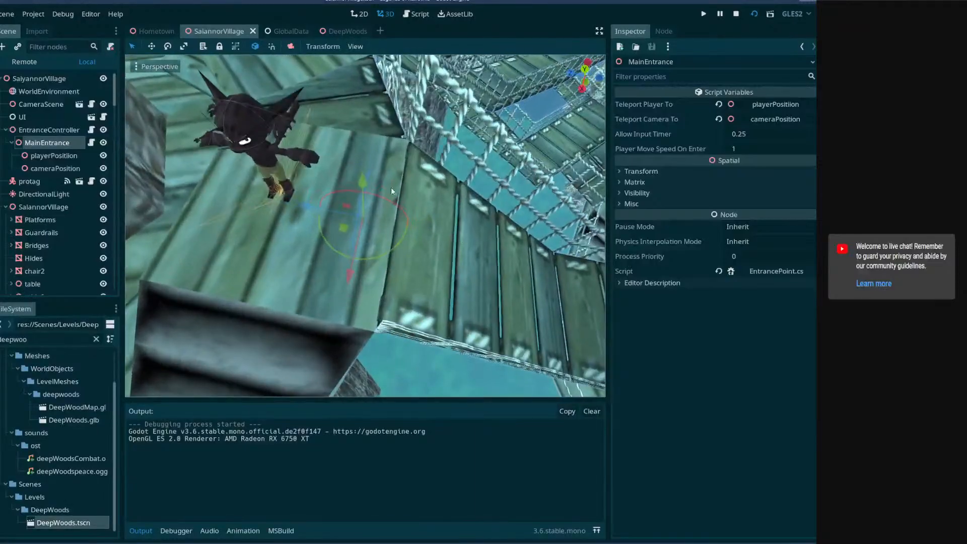
pyautogui.moveTo(373, 220); pyautogui.dragTo(406, 221, button='right')
pyautogui.moveTo(257, 529); pyautogui.dragTo(279, 536)
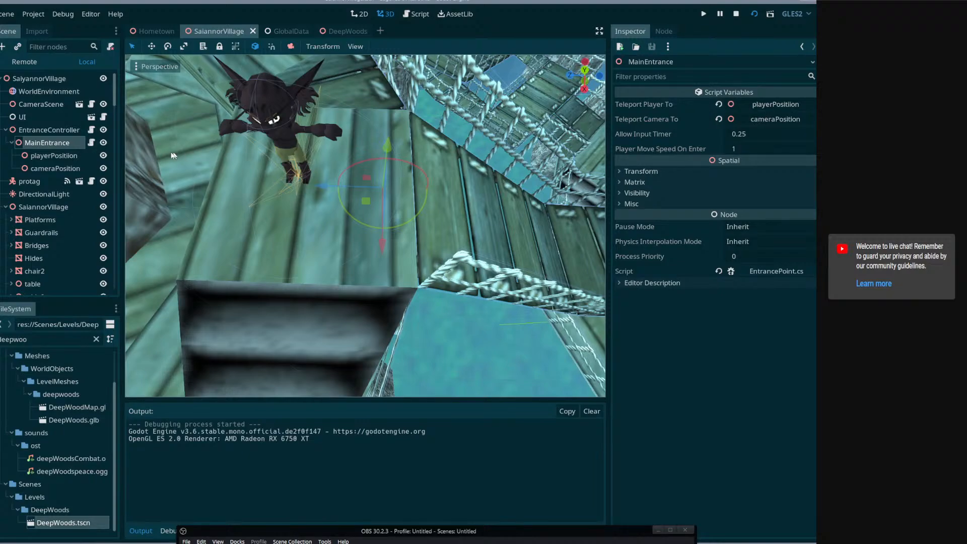
pyautogui.click(43, 158)
pyautogui.click(42, 147)
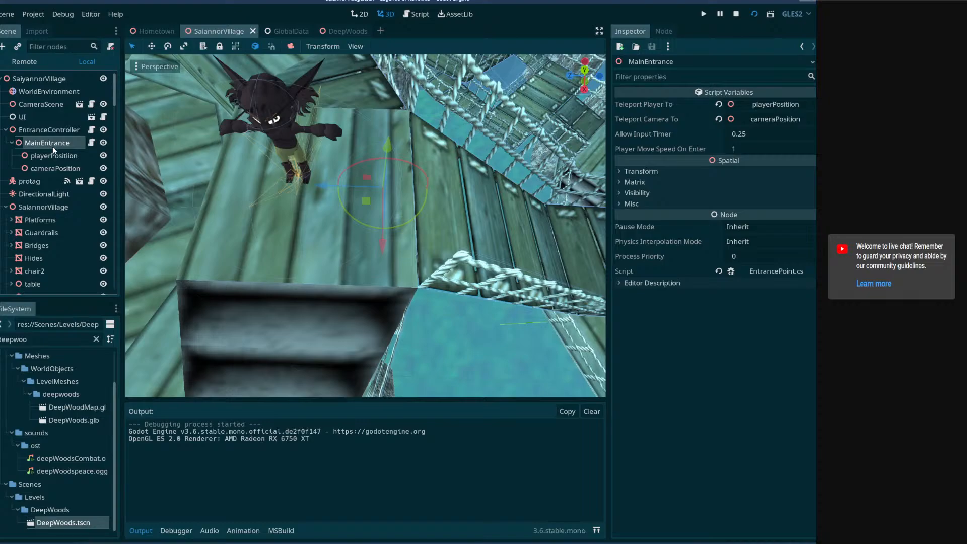
pyautogui.click(51, 154)
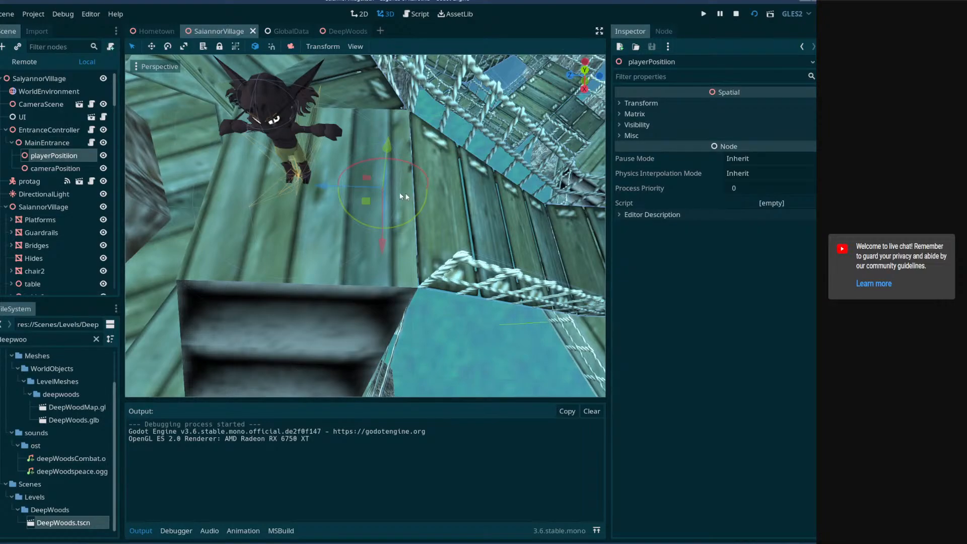
pyautogui.click(73, 170)
pyautogui.moveTo(307, 229); pyautogui.dragTo(373, 206, button='middle')
pyautogui.moveTo(373, 207); pyautogui.dragTo(433, 272, button='right')
# - Examine MainEntrance's player move speed setting and its placement between the protagonist and the plank bridge
pyautogui.doubleClick(44, 145)
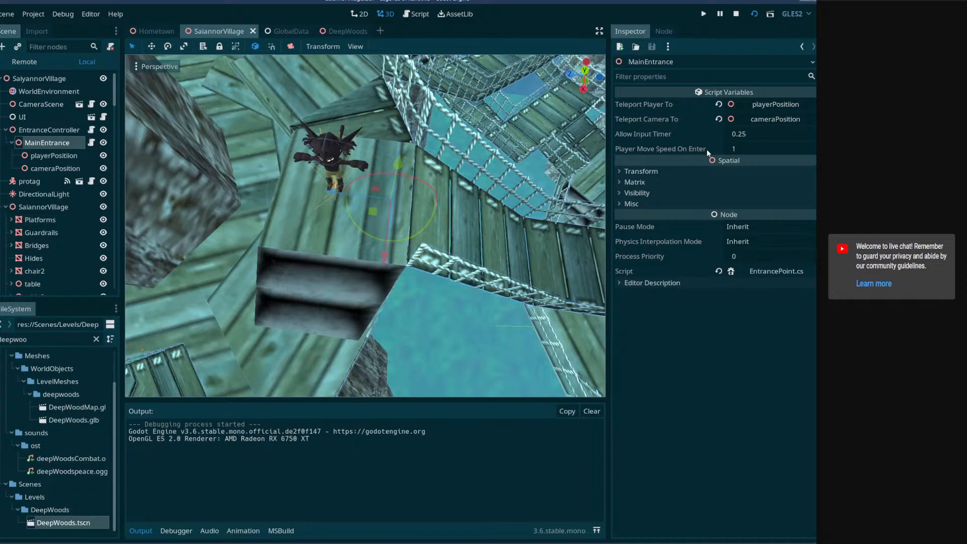
pyautogui.click(734, 148)
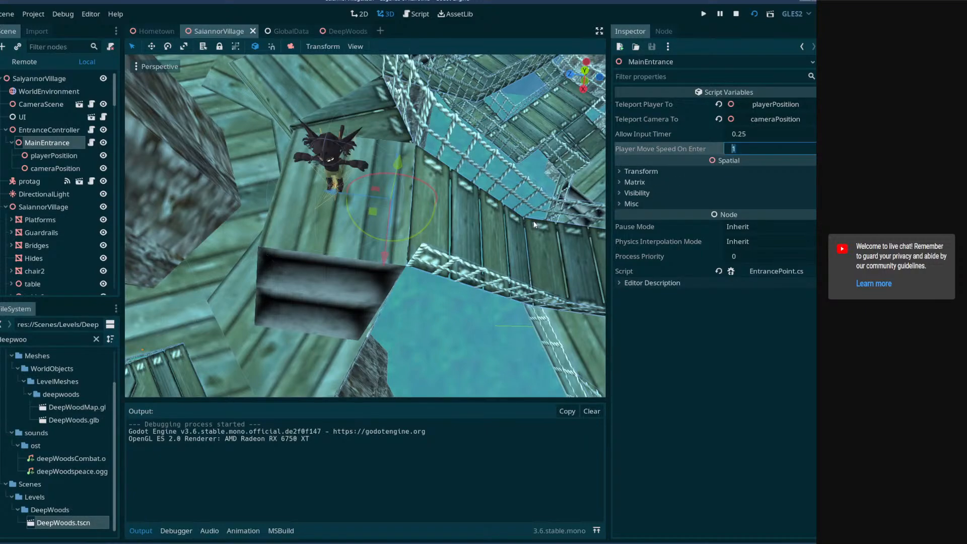
pyautogui.moveTo(504, 201)
pyautogui.mouseDown(button='right')
pyautogui.moveTo(520, 201)
pyautogui.moveTo(512, 187)
pyautogui.moveTo(570, 187)
pyautogui.moveTo(524, 185)
pyautogui.moveTo(490, 206)
pyautogui.mouseUp(button='right')
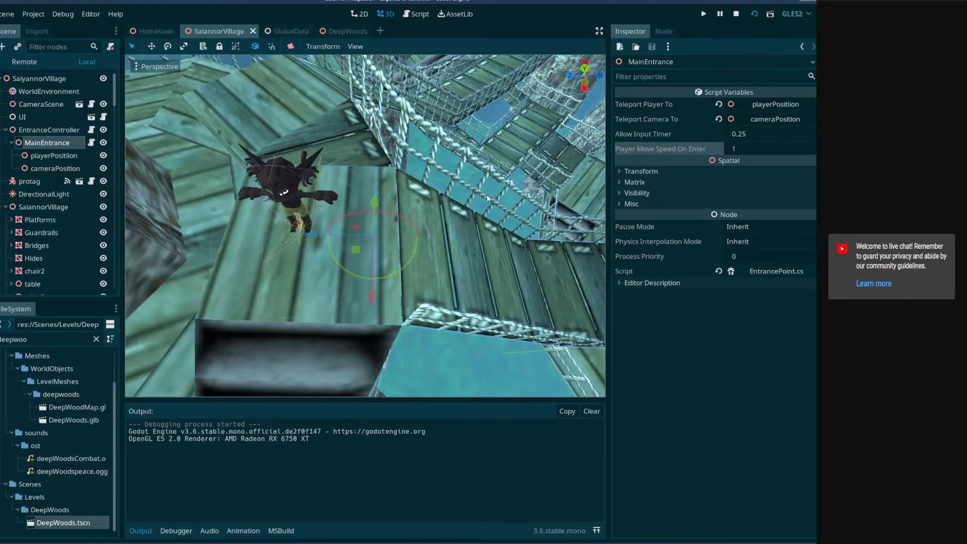
pyautogui.moveTo(419, 245); pyautogui.dragTo(399, 208, button='right')
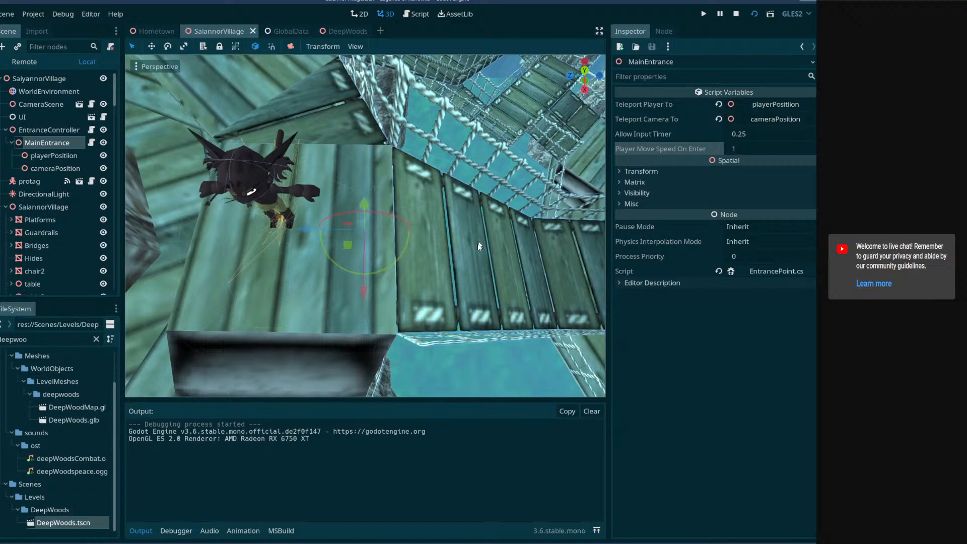
pyautogui.moveTo(516, 263); pyautogui.dragTo(147, 252, button='right')
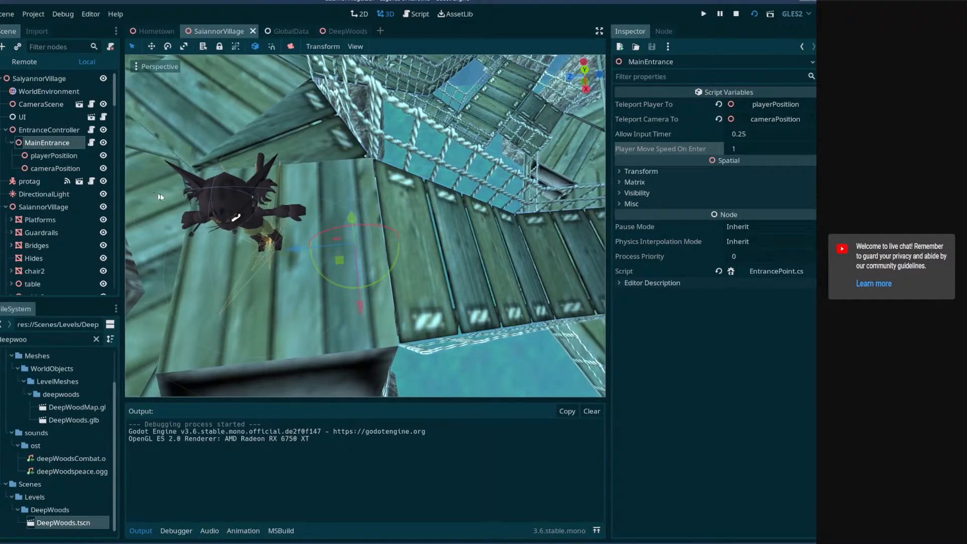
# - Open the script attached to MainEntrance in Visual Studio Code and review its Activate and EnableMovement methods
pyautogui.click(92, 142)
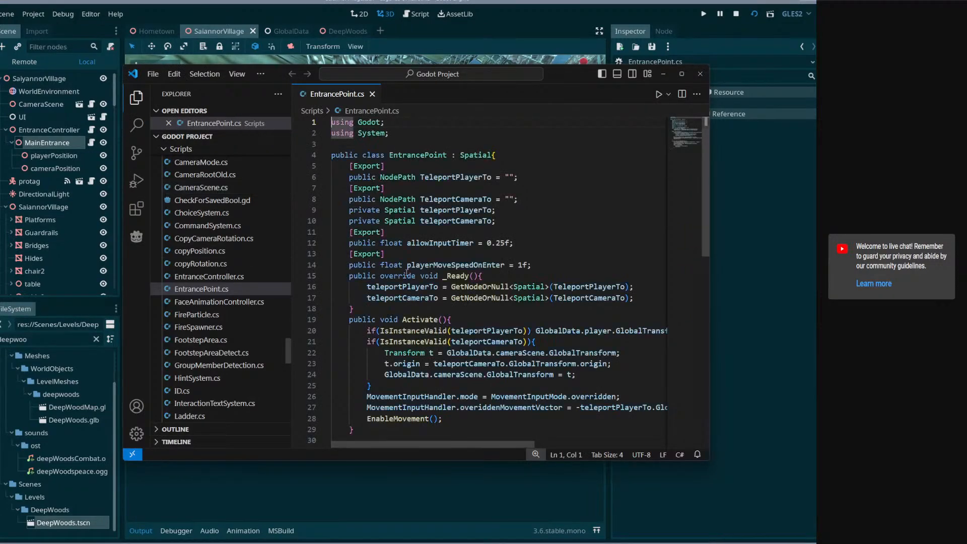
pyautogui.scroll(-4, 408, 282)
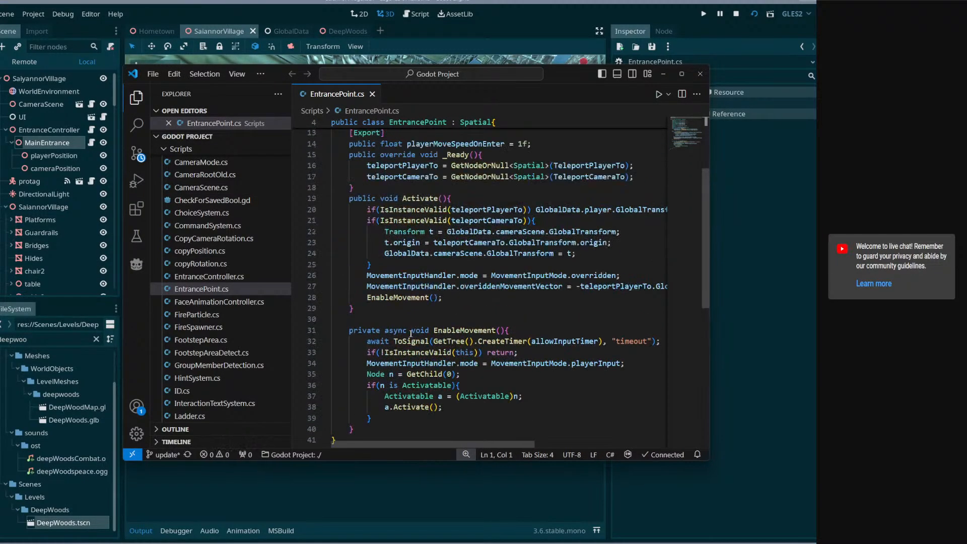
pyautogui.click(467, 367)
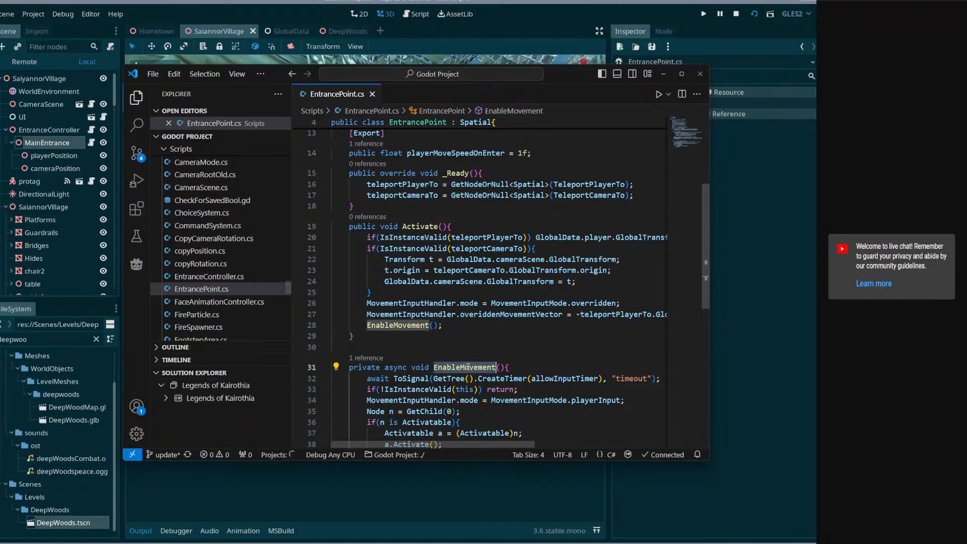
pyautogui.scroll(3, 429, 324)
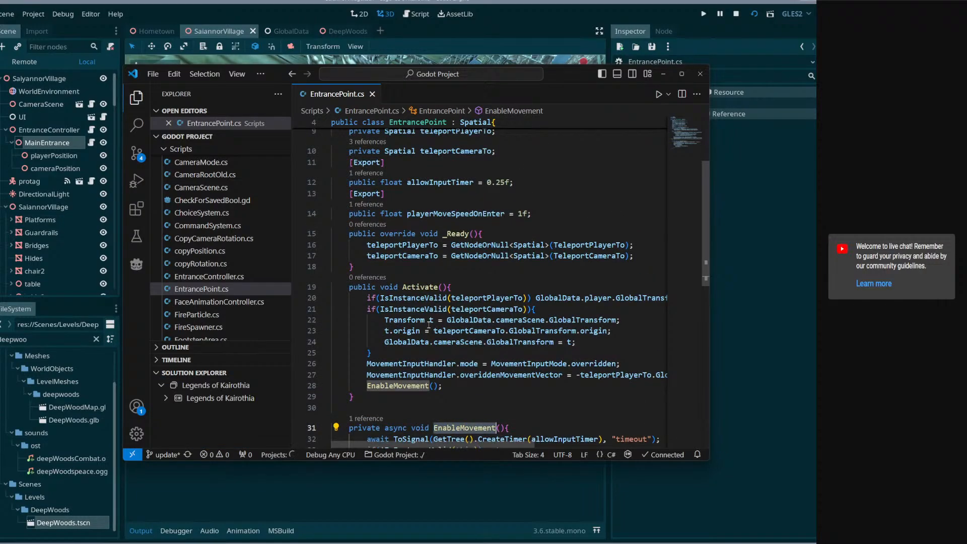
pyautogui.click(419, 287)
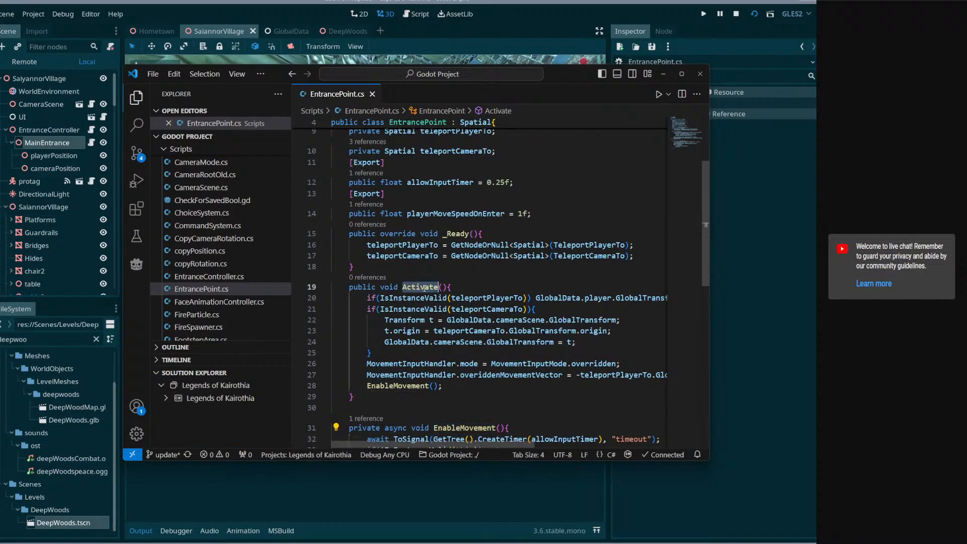
pyautogui.click(471, 291)
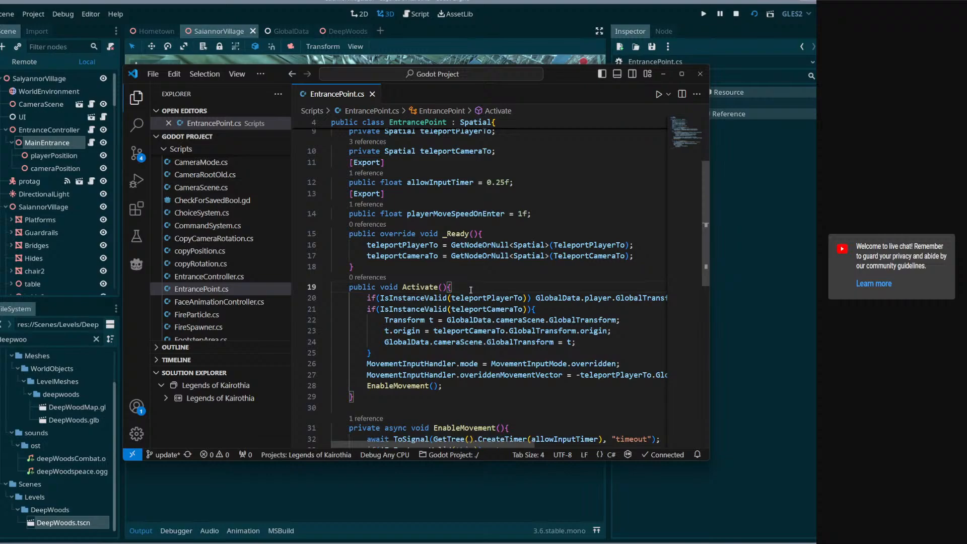
pyautogui.scroll(-1, 456, 289)
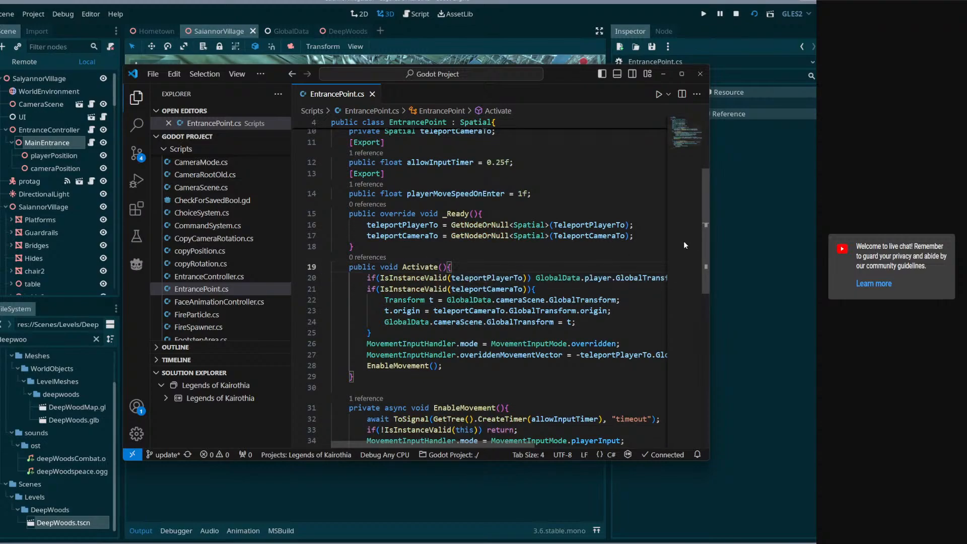
# - Enlarge the code view to fit the full lines and examine the overiddenMovementVector assignment in Activate
pyautogui.moveTo(709, 236); pyautogui.dragTo(816, 236)
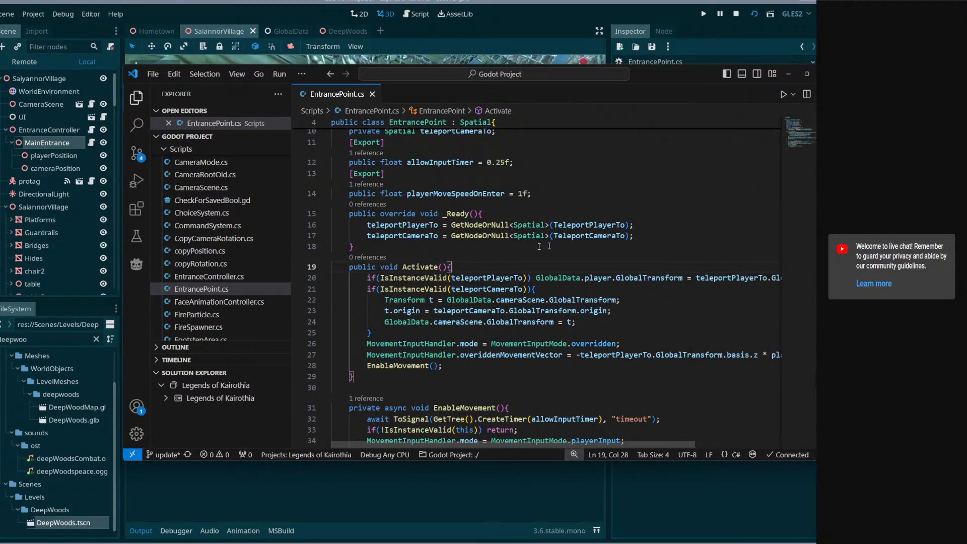
pyautogui.hotkey('ctrl', '-')
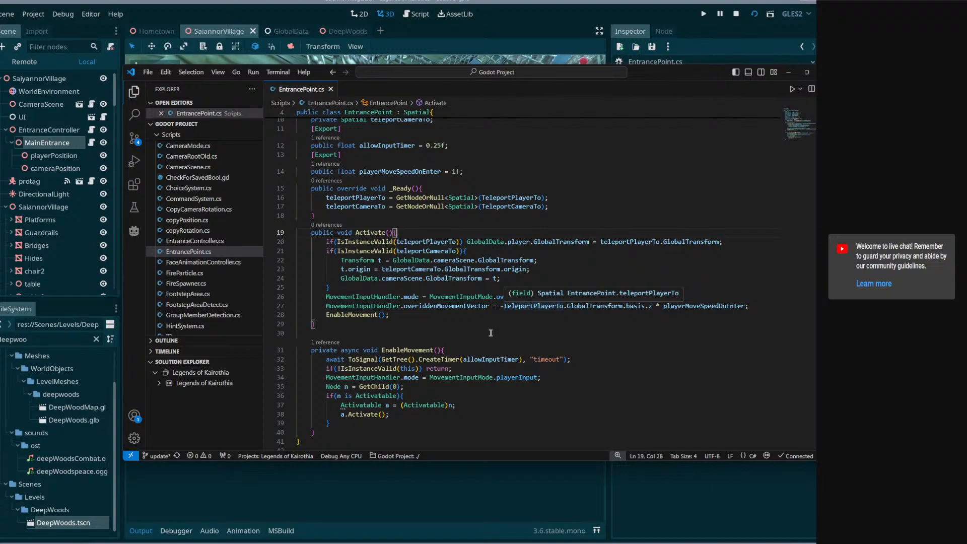
pyautogui.click(474, 316)
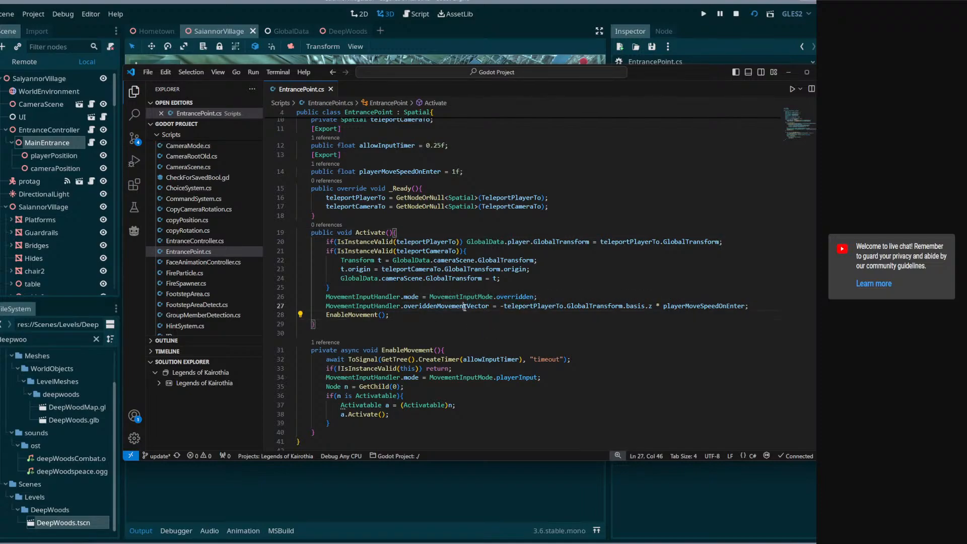
pyautogui.doubleClick(464, 307)
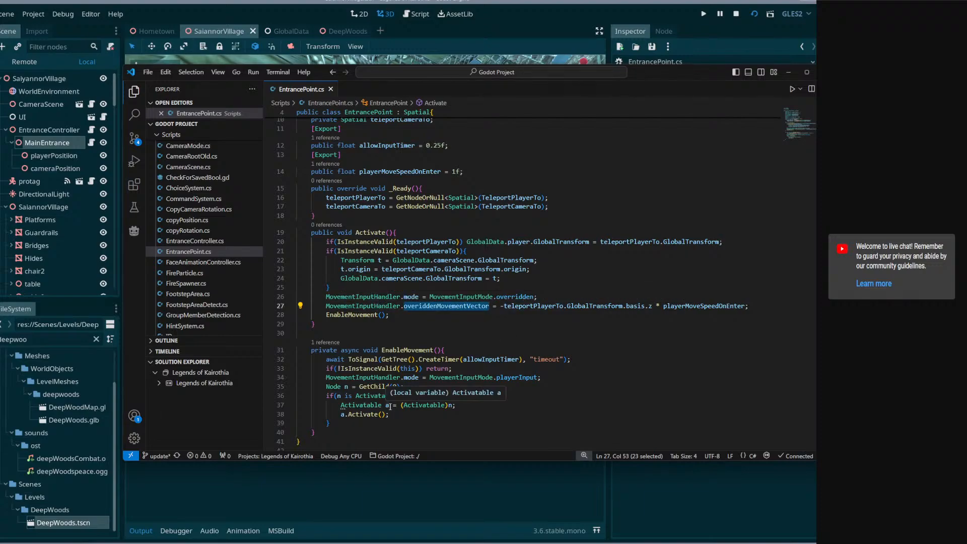
# - Add the debug line GD.Print("a;lskjfal;kds"); as the first statement of Activate and save EntrancePoint.cs
pyautogui.click(452, 233)
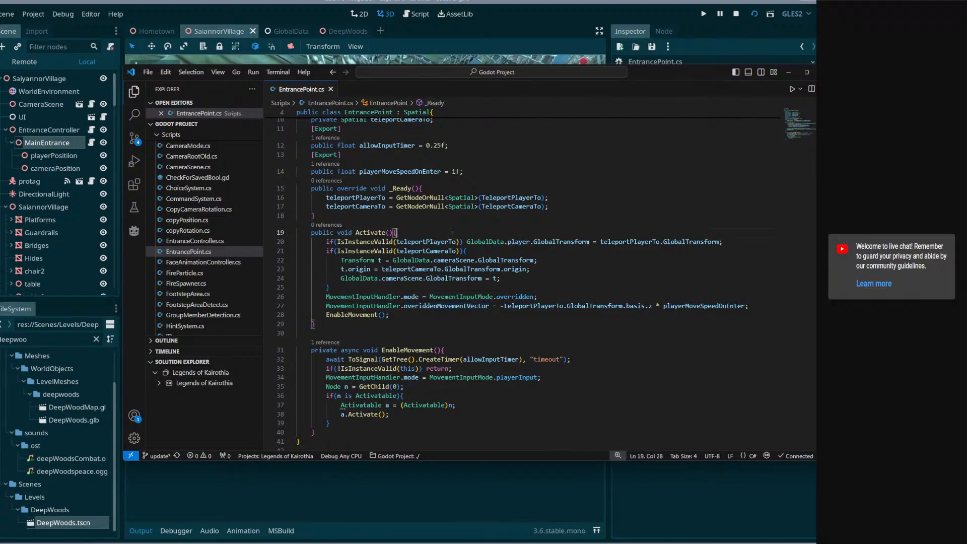
pyautogui.press('Return')
pyautogui.write('GD.')
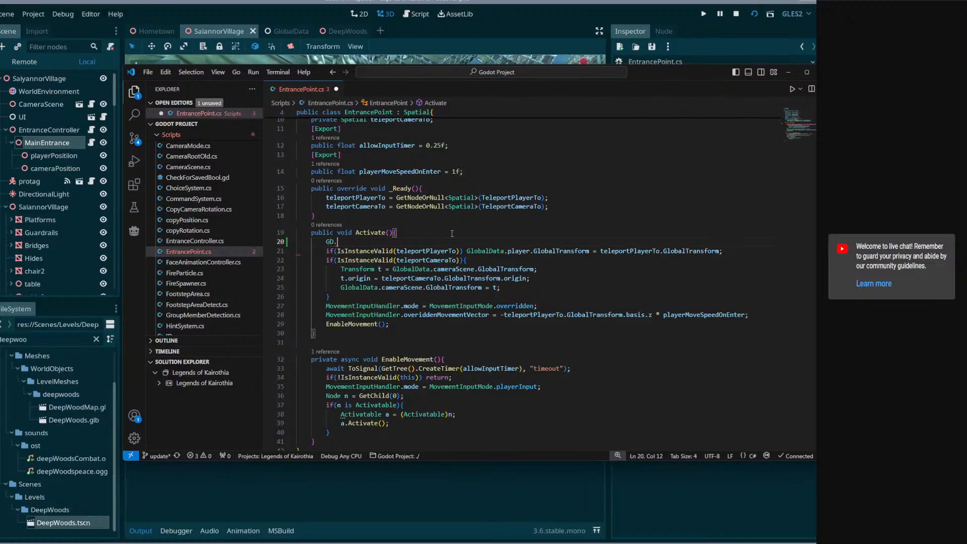
pyautogui.write('Printg("a;lskjfal;kds");')
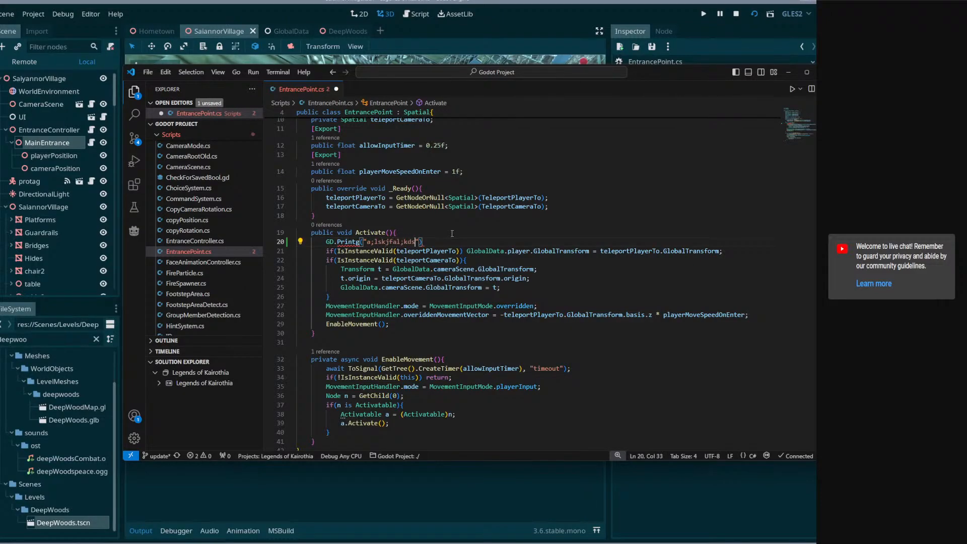
pyautogui.hotkey('ctrl', 's')
pyautogui.click(360, 242)
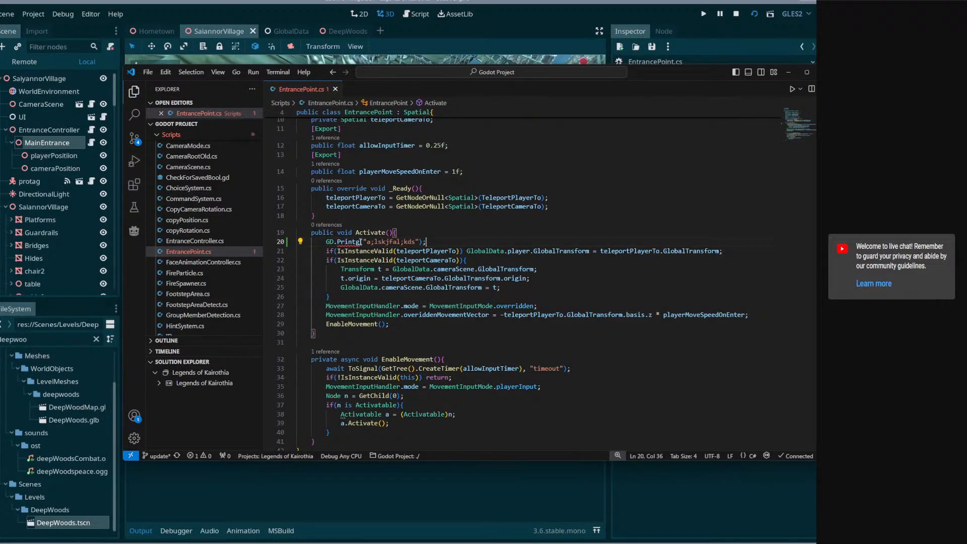
pyautogui.press('BackSpace')
pyautogui.click(445, 250)
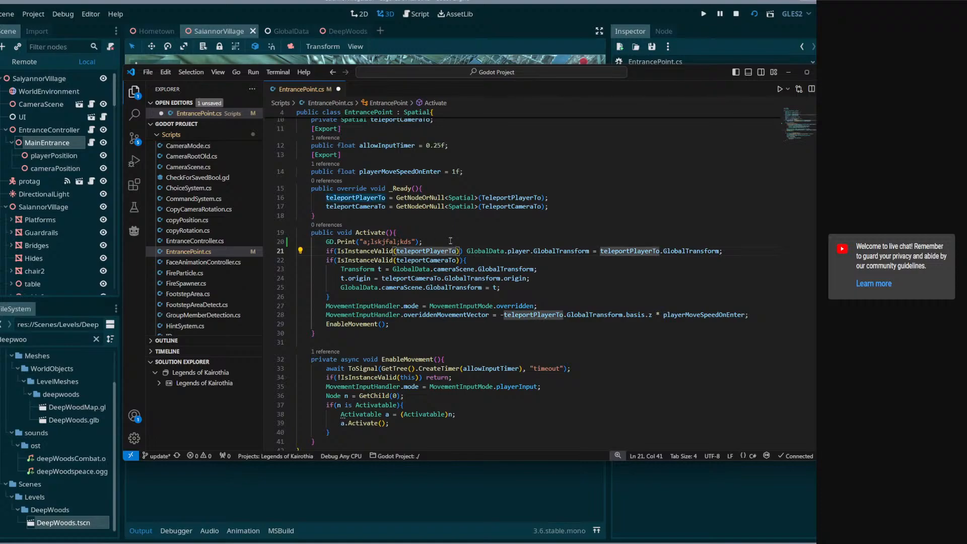
pyautogui.click(450, 241)
pyautogui.hotkey('ctrl', 's')
# - Return to Godot, test-run the SaiannorVillage scene, then close the game and dismiss the load errors dialog
pyautogui.click(484, 26)
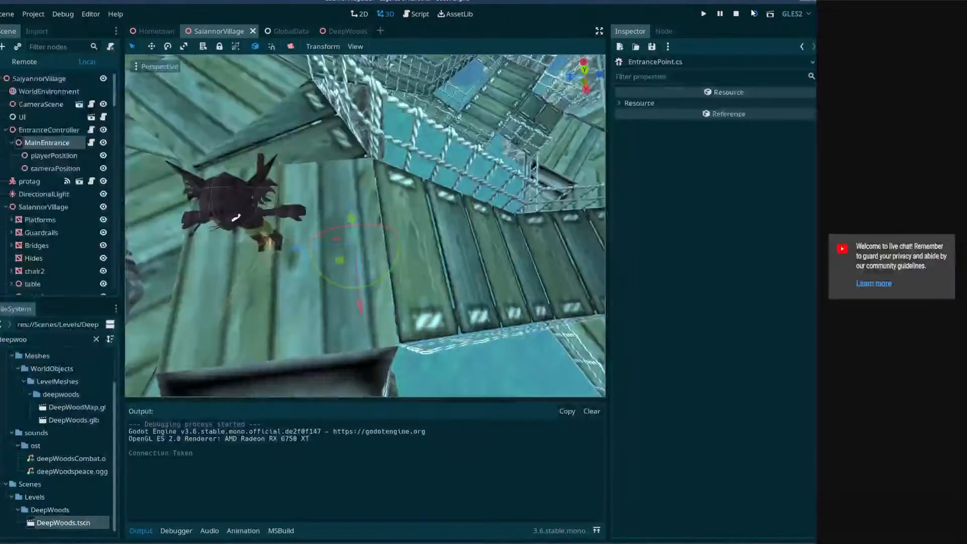
pyautogui.press('F5')
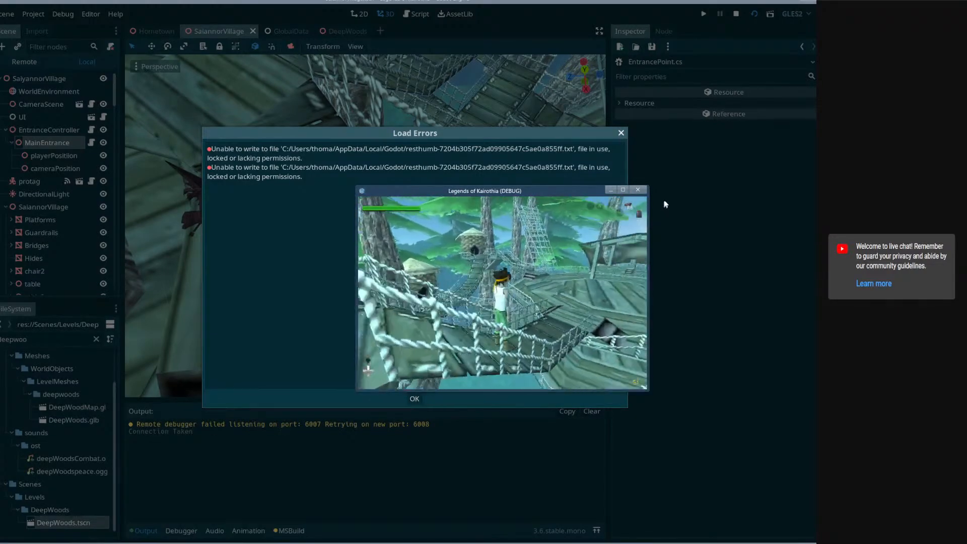
pyautogui.click(639, 191)
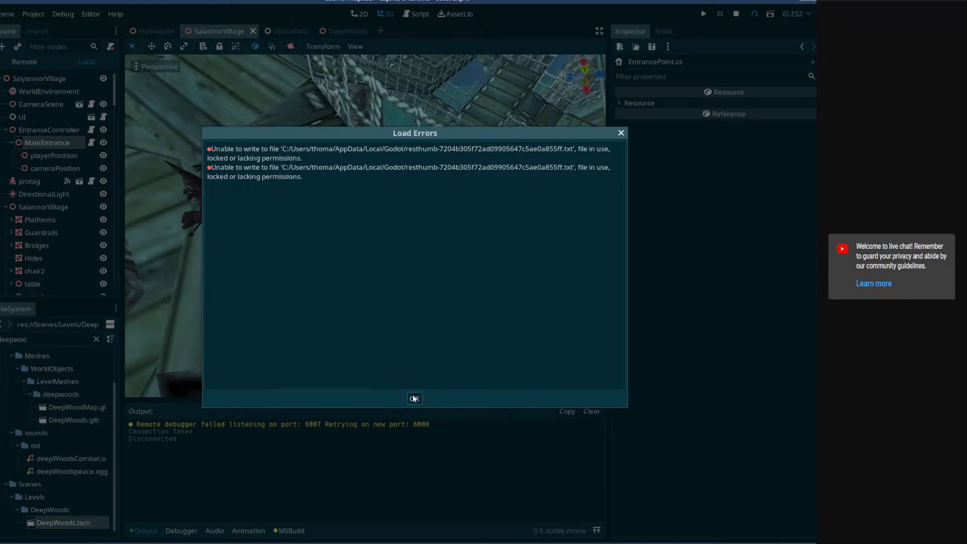
pyautogui.click(414, 398)
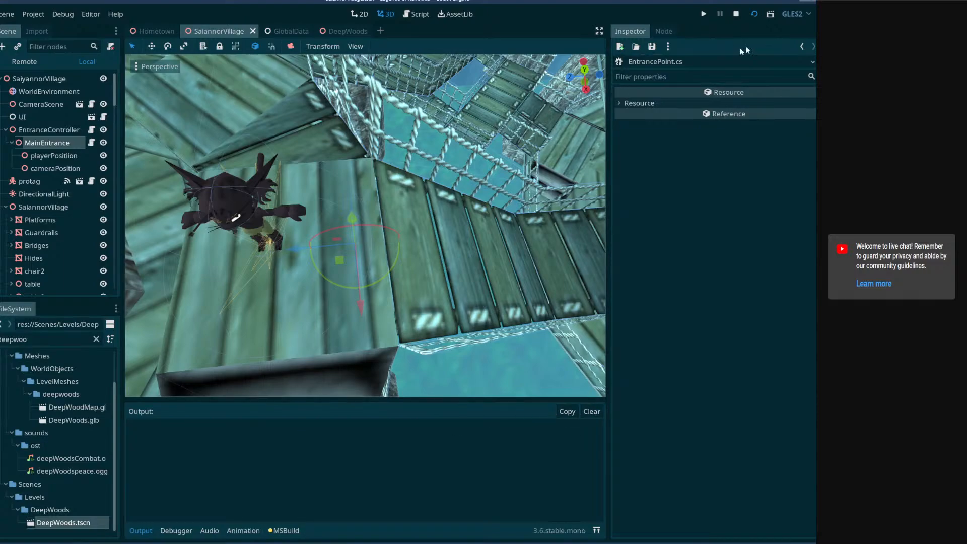
# - Test the SaiannorVillage scene two more times, closing the game and dismissing the load errors dialog after each run
pyautogui.hotkey('ctrl', 's')
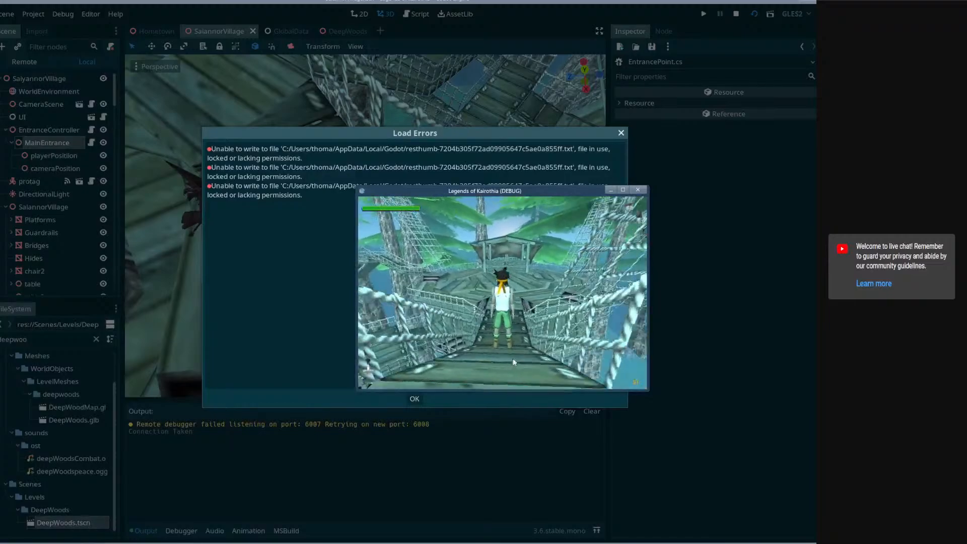
pyautogui.click(639, 189)
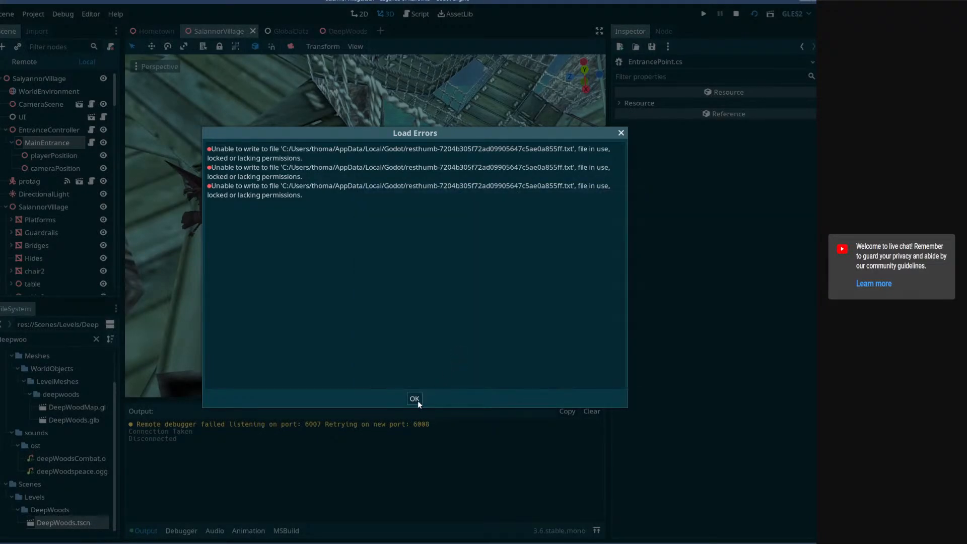
pyautogui.click(414, 398)
pyautogui.moveTo(528, 271); pyautogui.dragTo(486, 246, button='middle')
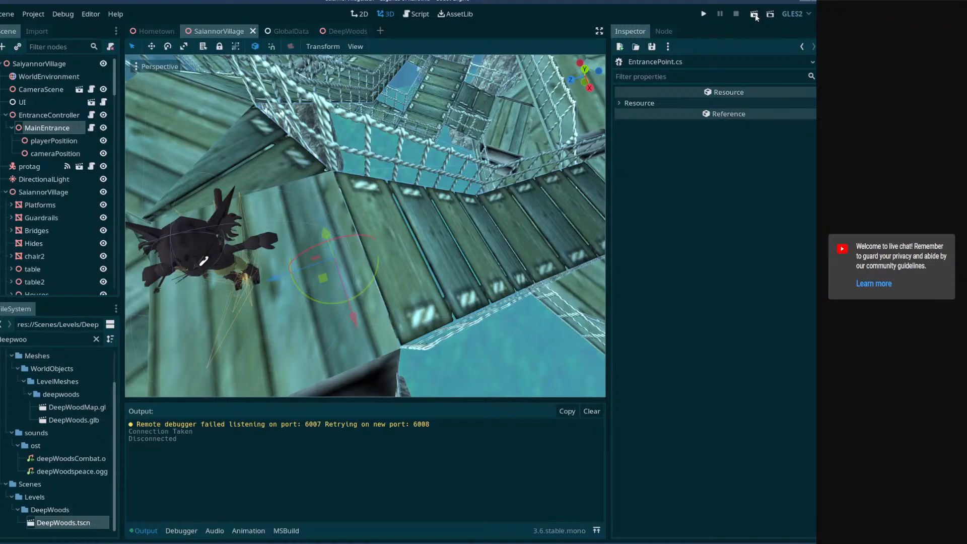
pyautogui.hotkey('ctrl', 's')
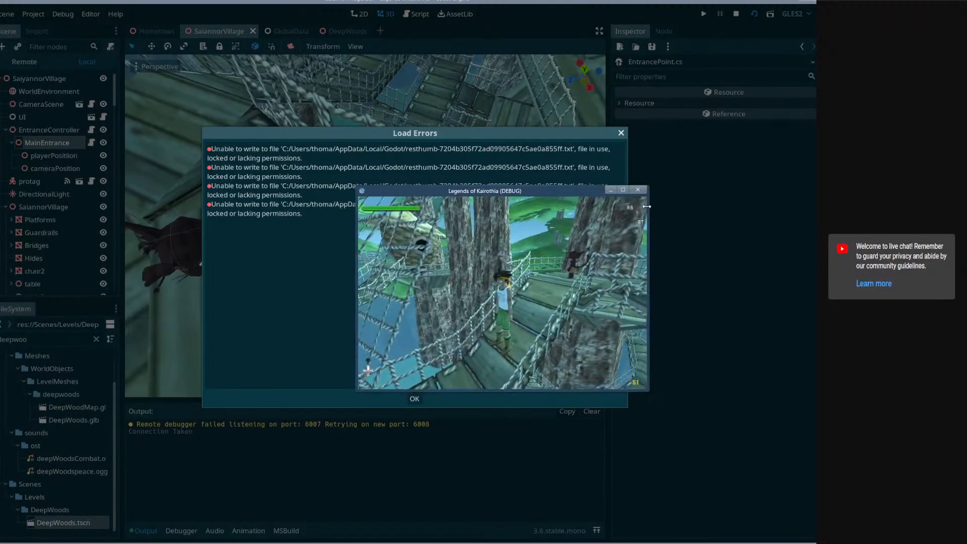
pyautogui.click(638, 189)
pyautogui.click(417, 399)
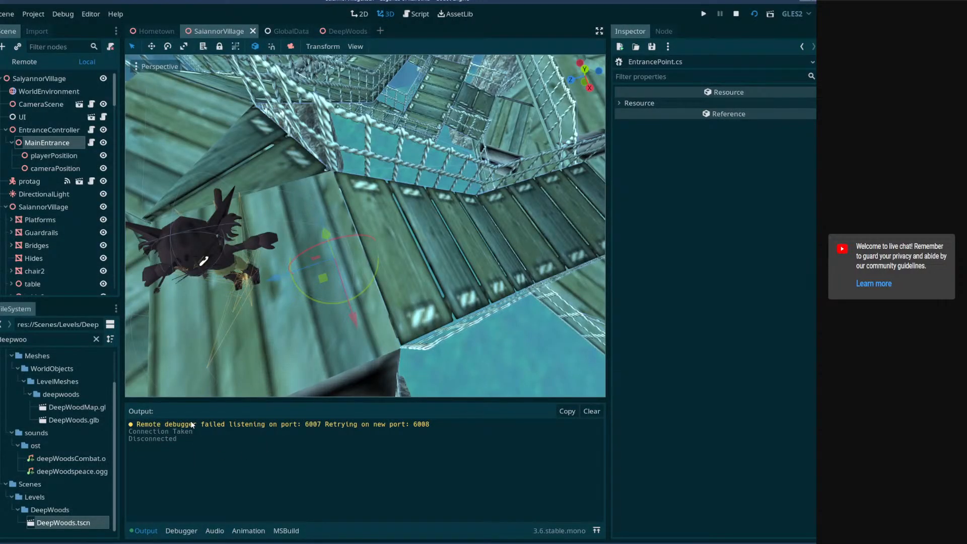
# - Quit the Godot editor, relaunch it, and reopen the Legends of Kairothia project
pyautogui.hotkey('ctrl', 'q')
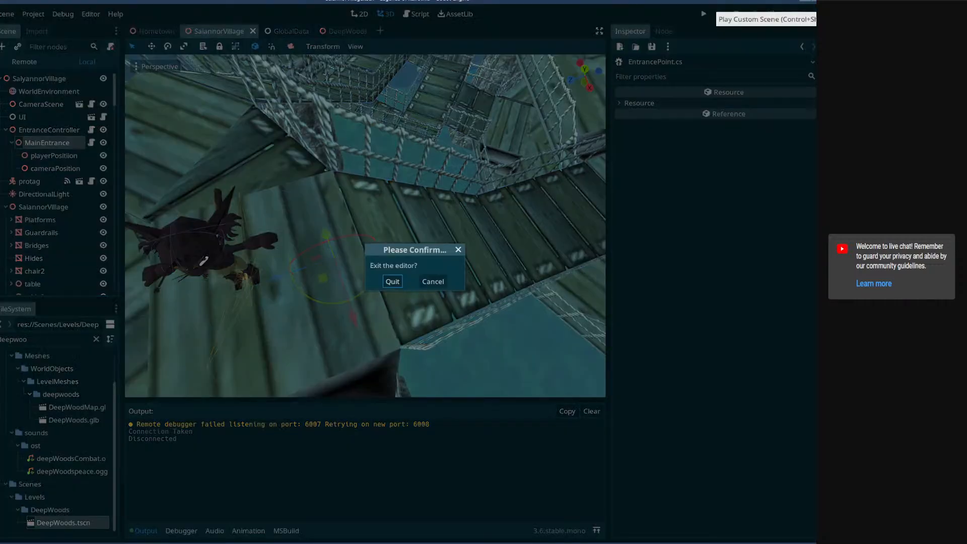
pyautogui.click(394, 281)
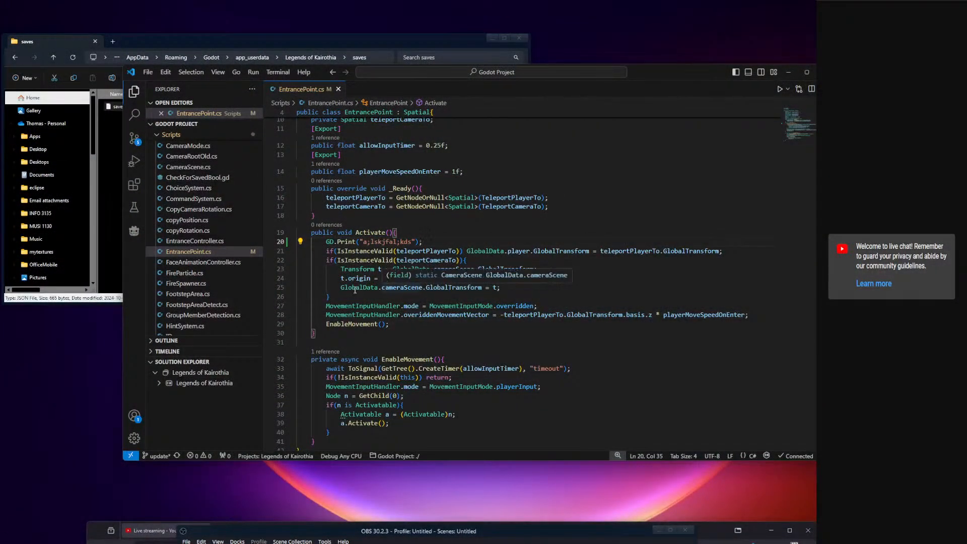
pyautogui.press('super')
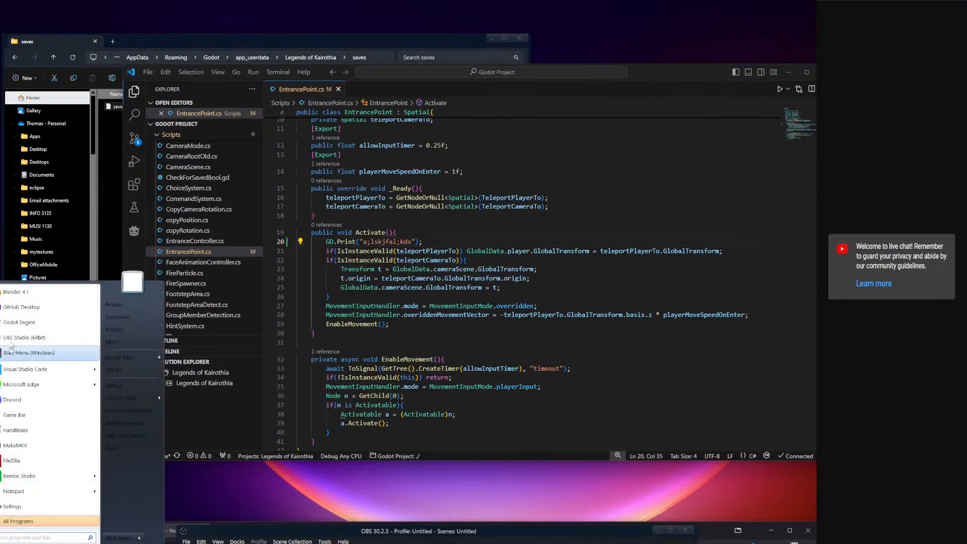
pyautogui.click(60, 327)
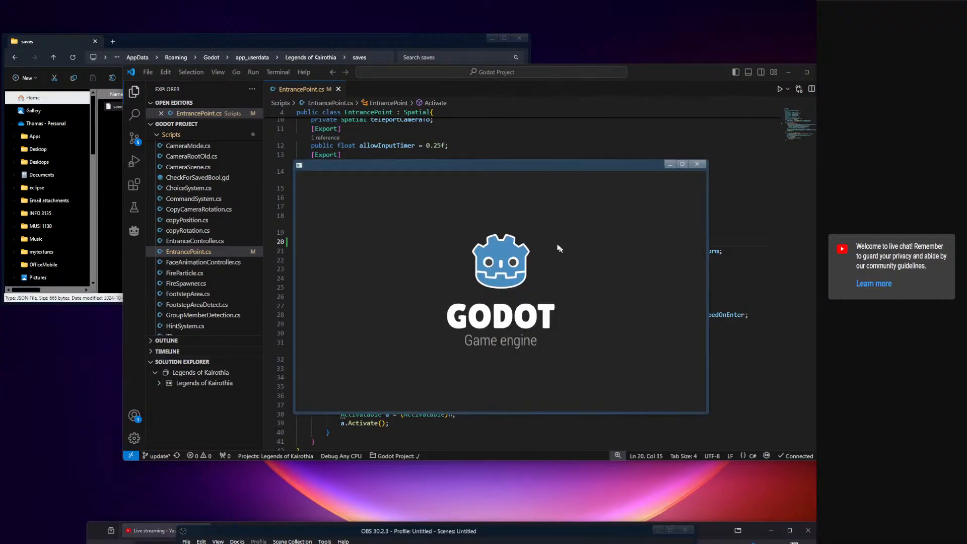
pyautogui.click(431, 196)
pyautogui.doubleClick(450, 194)
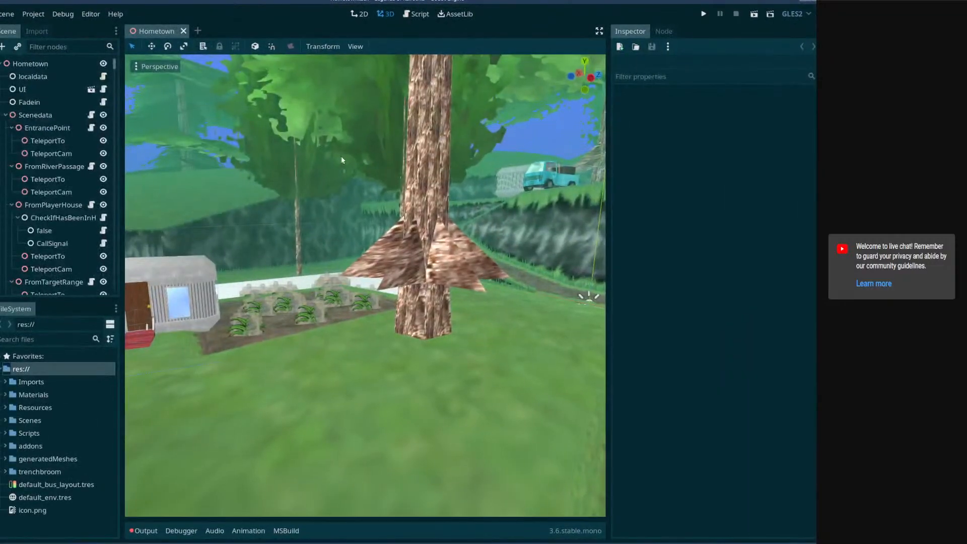
# - Open SaiannorVillage.tscn from the Scenes/Levels/SaiannorVillage folder of the project
pyautogui.click(6, 421)
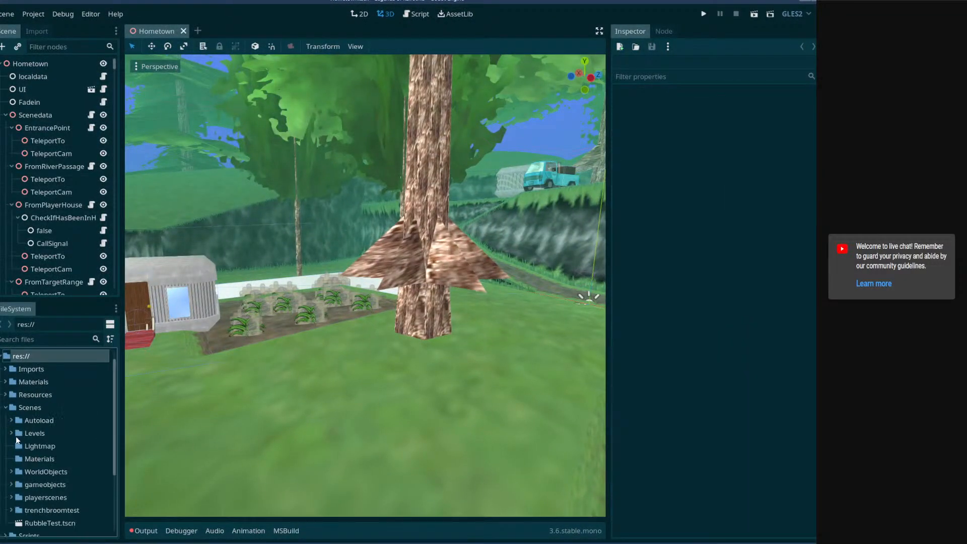
pyautogui.click(12, 433)
pyautogui.scroll(-3, 20, 458)
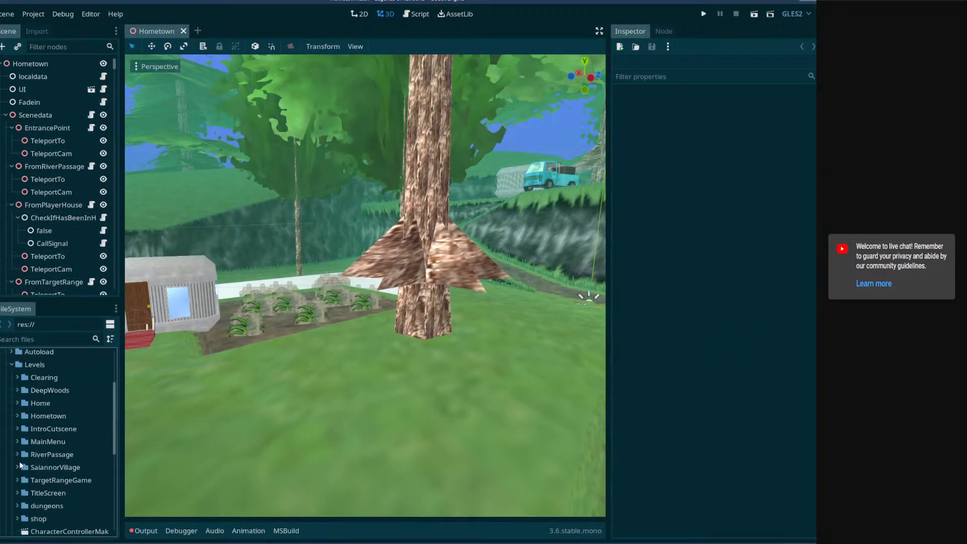
pyautogui.click(18, 468)
pyautogui.click(39, 480)
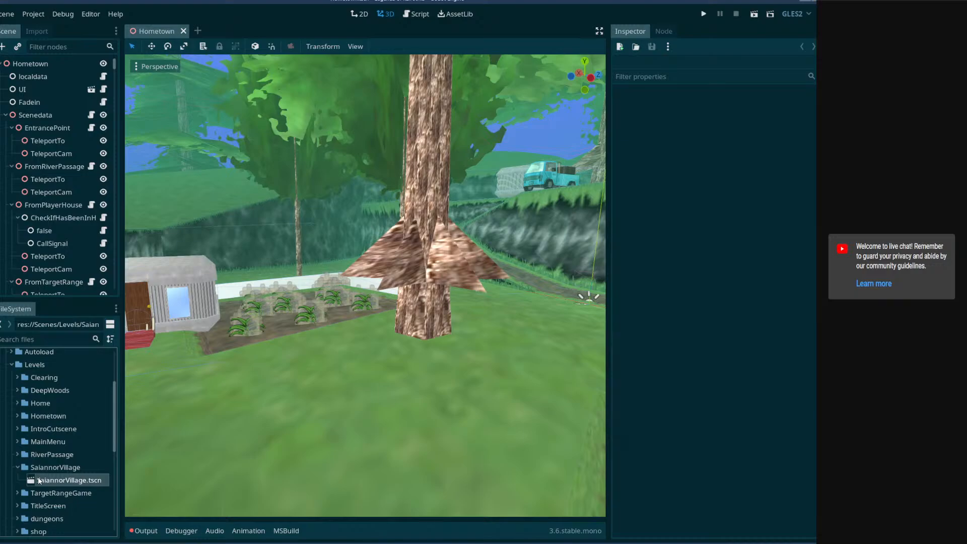
pyautogui.doubleClick(39, 480)
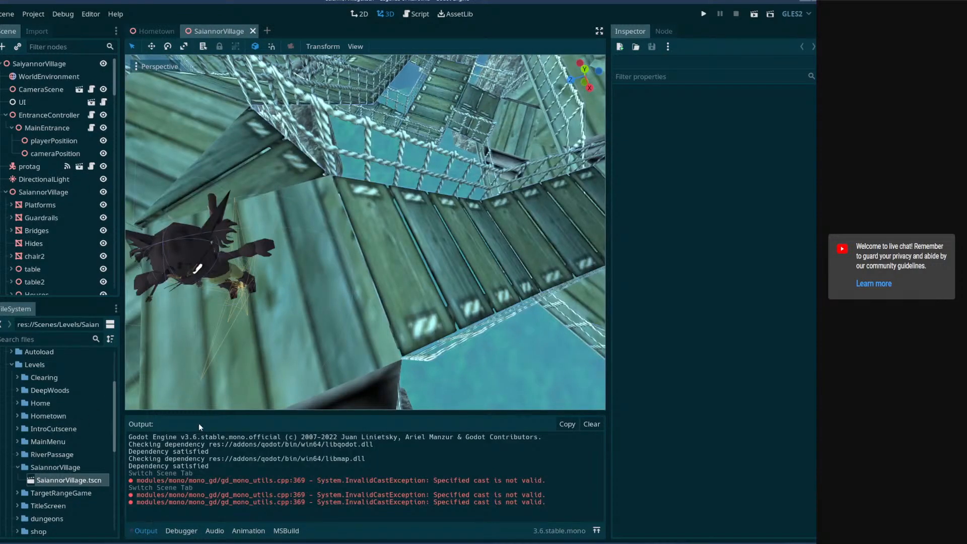
# - Clear the output log, widen the 3D viewport slightly, and test-run the SaiannorVillage scene
pyautogui.click(597, 426)
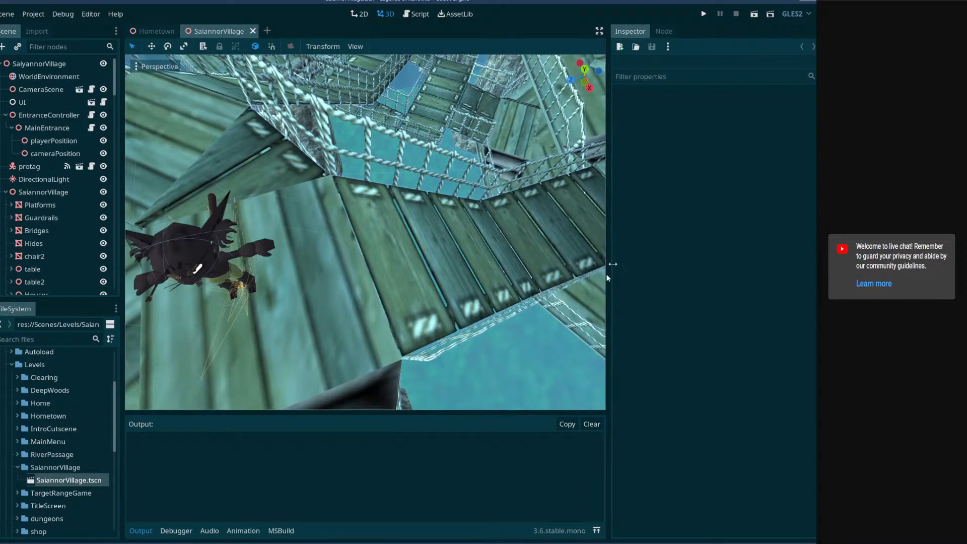
pyautogui.moveTo(609, 113); pyautogui.dragTo(660, 104)
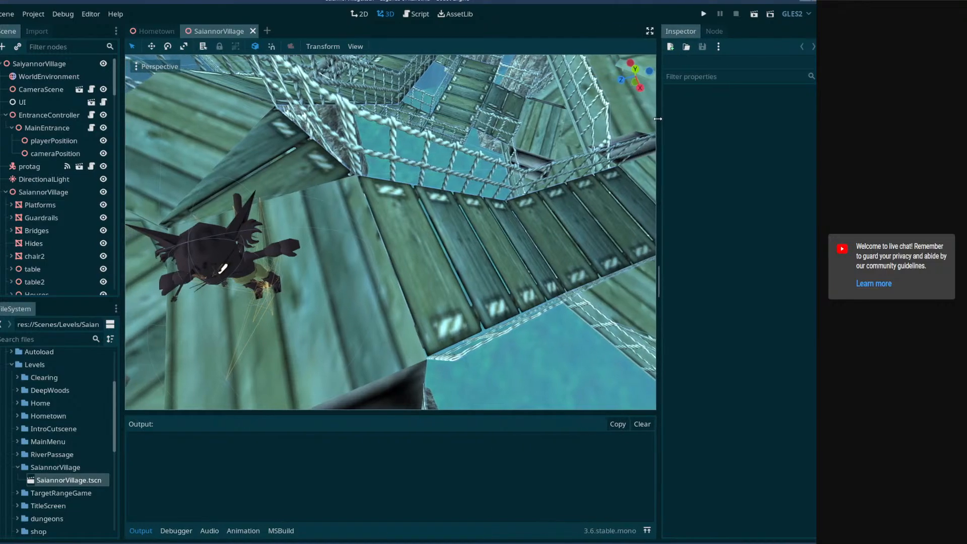
pyautogui.click(754, 15)
pyautogui.hotkey('ctrl', 's')
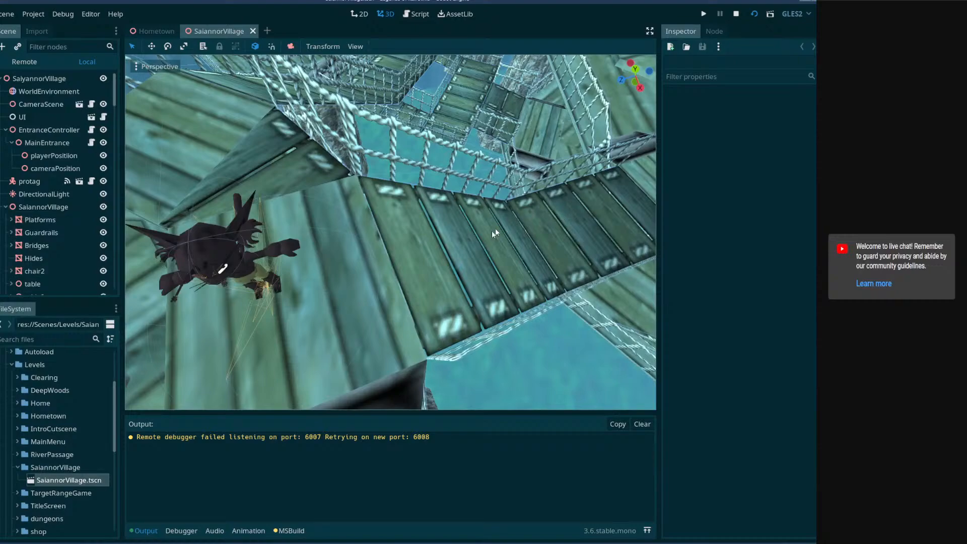
# - Switch to Visual Studio Code, delete the GD.Print("a;lskjfal;kds"); line from Activate, and save EntrancePoint.cs
pyautogui.hotkey('alt', 'Tab')
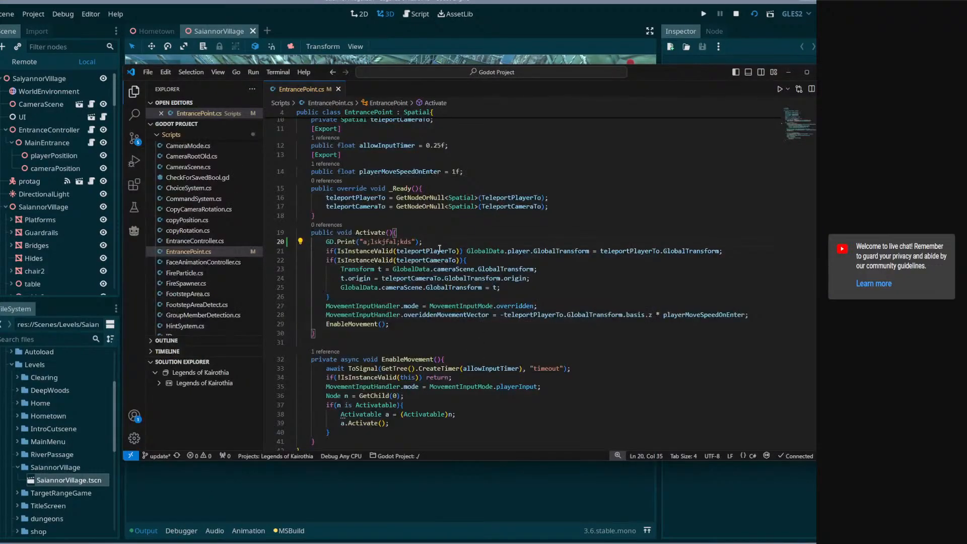
pyautogui.click(790, 72)
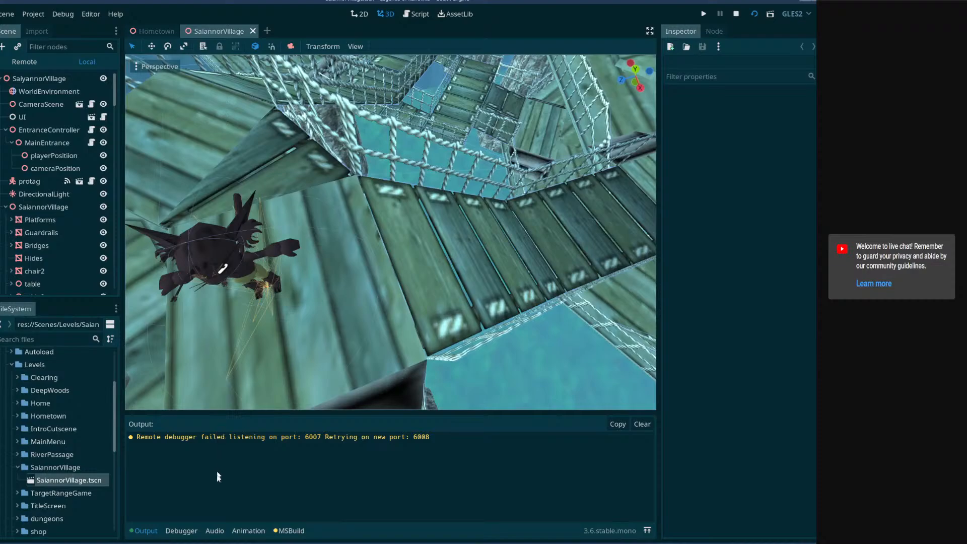
pyautogui.click(134, 543)
pyautogui.click(134, 543)
pyautogui.click(120, 543)
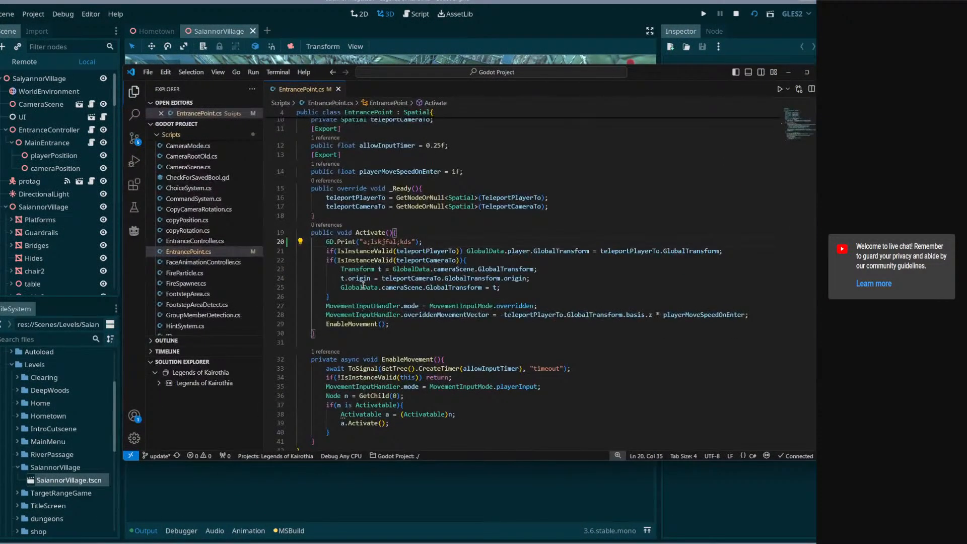
pyautogui.tripleClick(379, 242)
pyautogui.press('BackSpace')
pyautogui.click(428, 233)
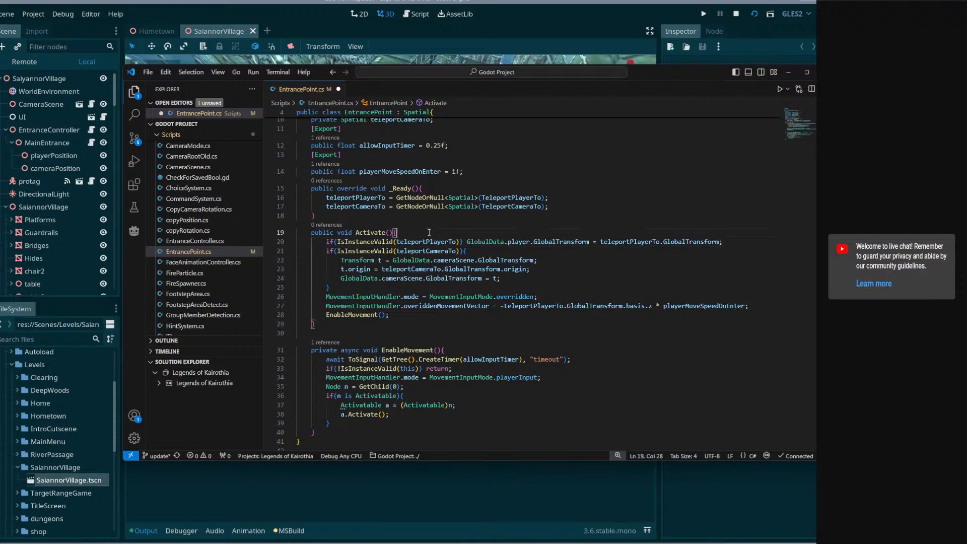
pyautogui.hotkey('ctrl', 's')
# - Return to Godot, rerun the SaiannorVillage scene to check the player spawn, and close the game
pyautogui.click(540, 34)
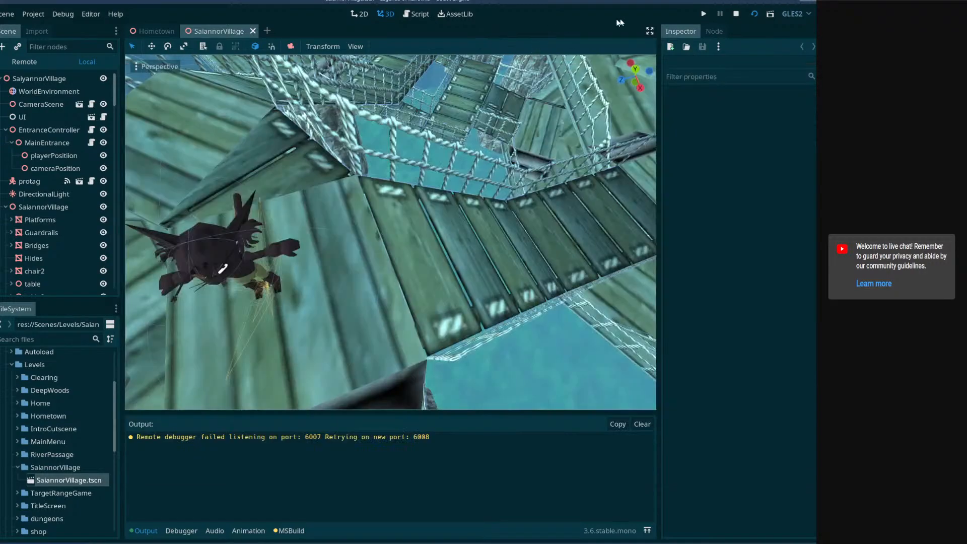
pyautogui.click(755, 15)
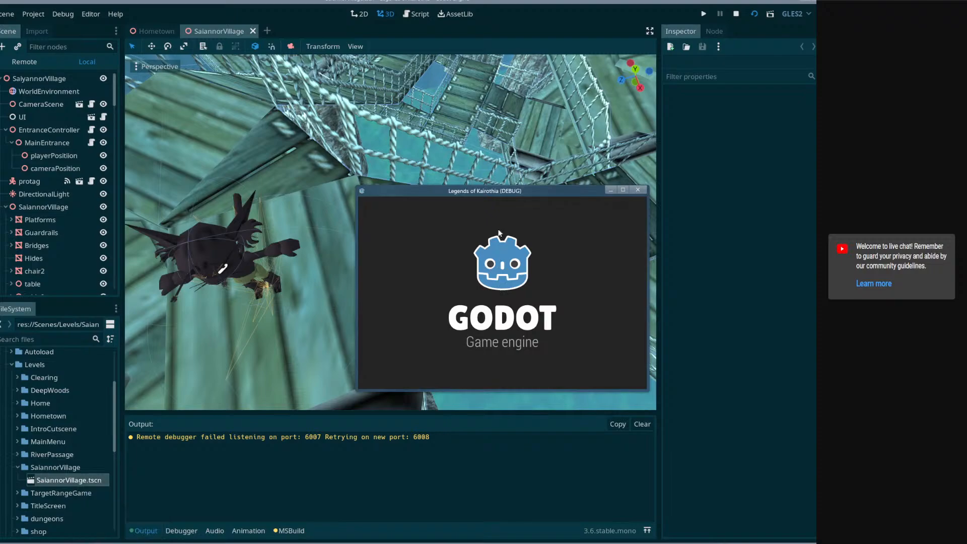
pyautogui.moveTo(544, 193); pyautogui.dragTo(519, 187)
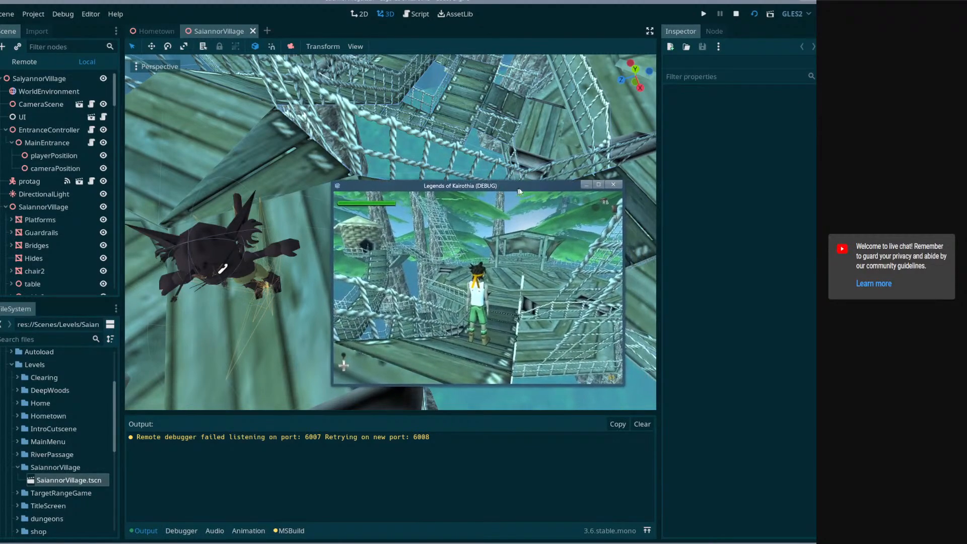
pyautogui.click(614, 185)
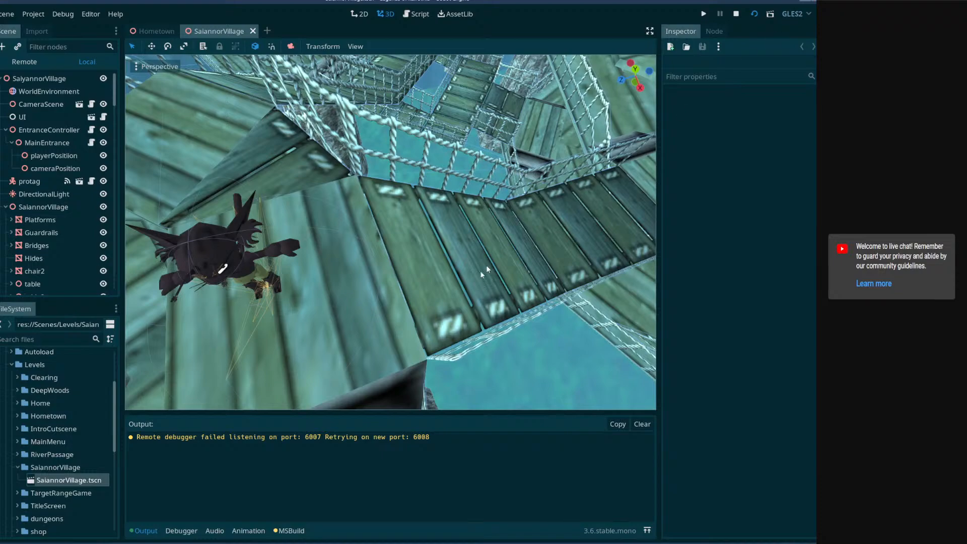
# - Examine the MSBuild log for build errors, then return to the output log and clear it
pyautogui.click(290, 532)
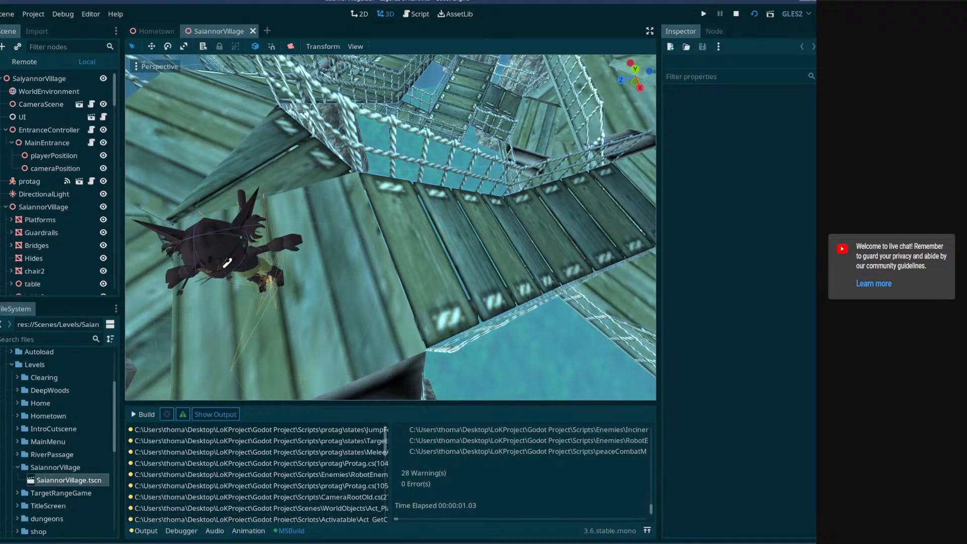
pyautogui.hotkey('alt', 'Tab')
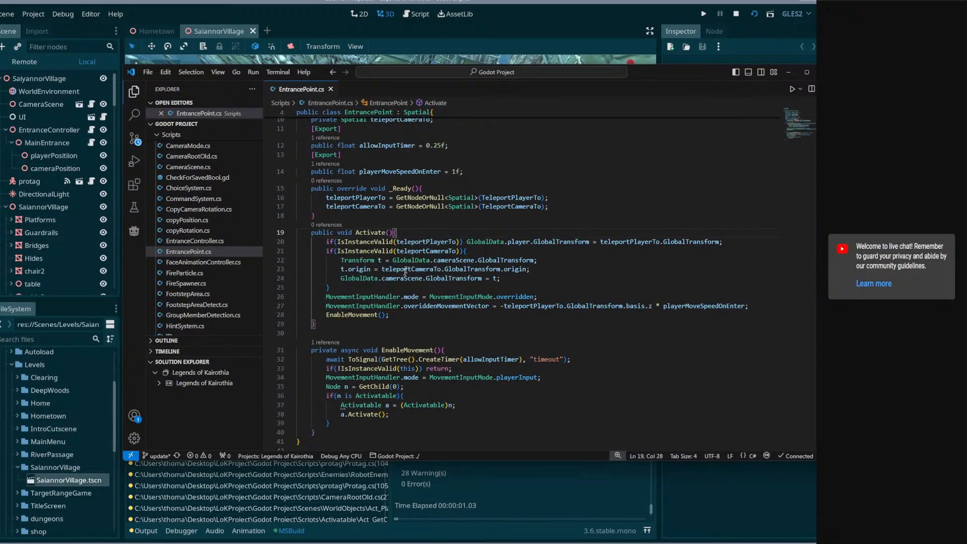
pyautogui.click(453, 503)
pyautogui.click(146, 536)
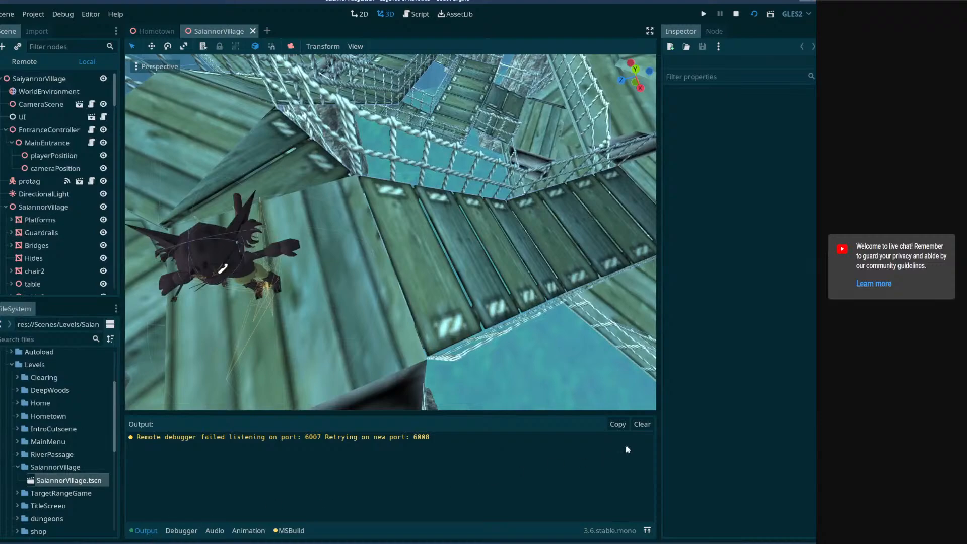
pyautogui.click(643, 424)
# - Try to launch the web browser by searching the installed programs for "goo"
pyautogui.press('super')
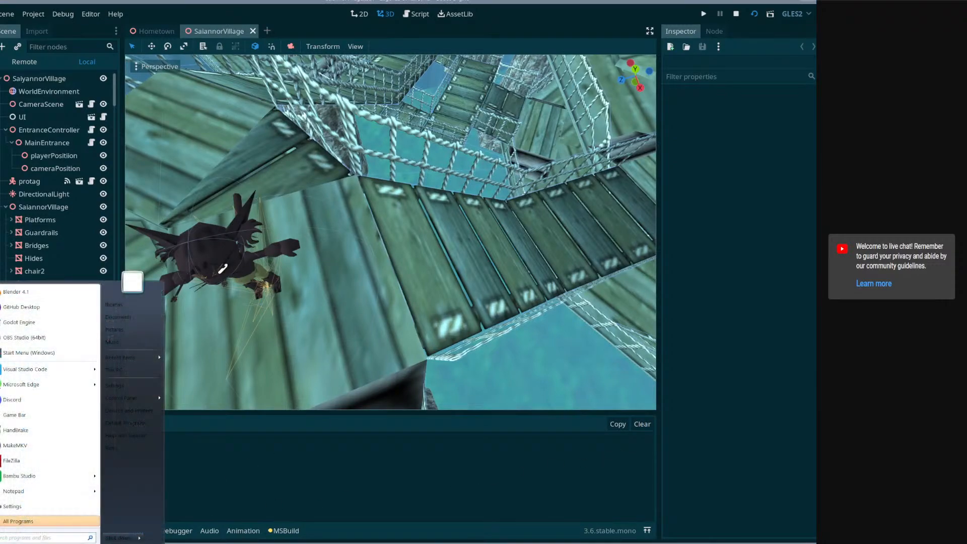
pyautogui.write('goo')
pyautogui.press('Return')
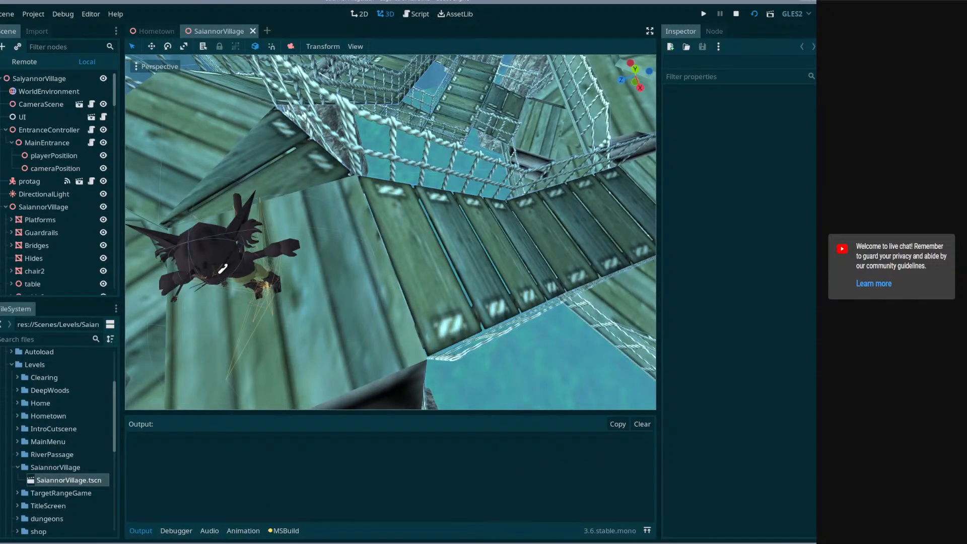
# - Restart the SaiannorVillage scene twice to check the output log and the player spawn again
pyautogui.click(755, 16)
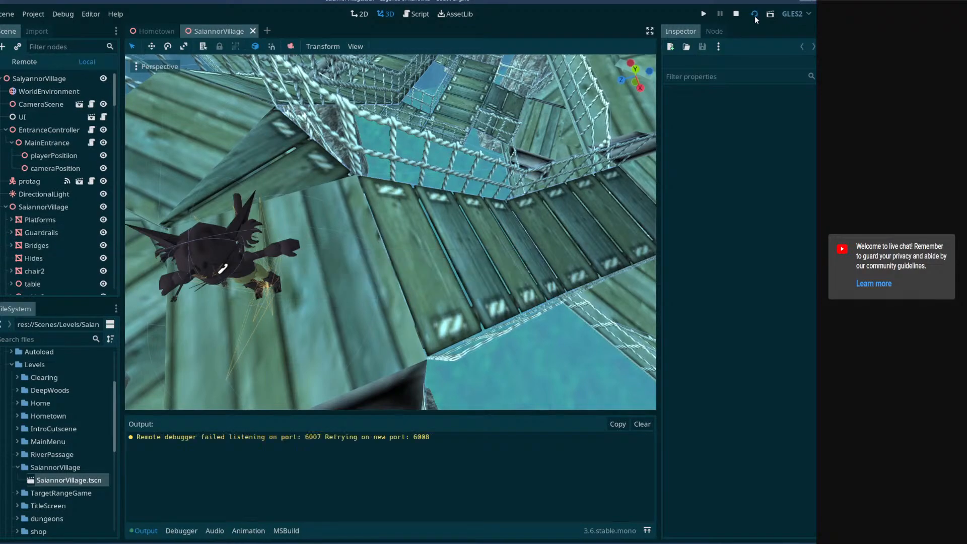
pyautogui.click(755, 15)
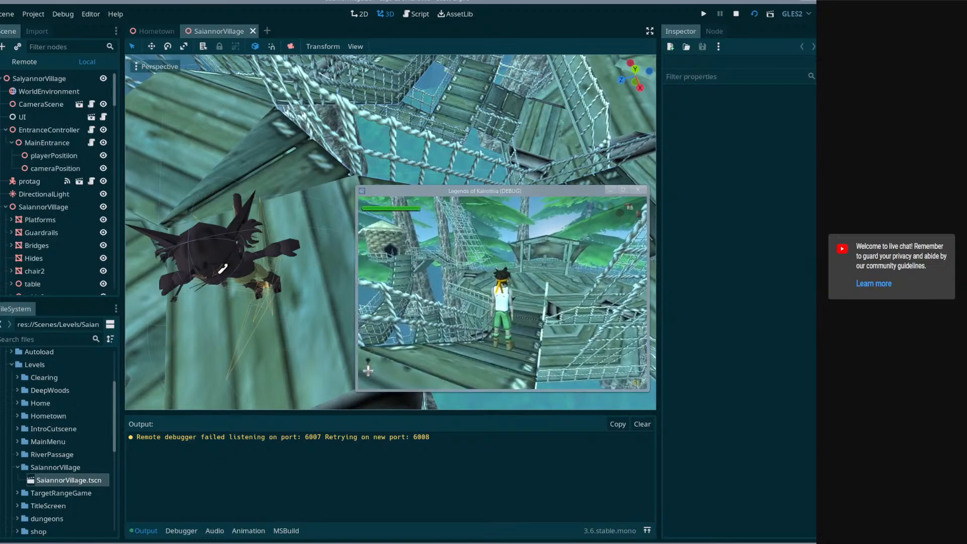
# - Launch Google Chrome, move its window clear of the screen edge, and open google.ca
pyautogui.press('super')
pyautogui.write('me')
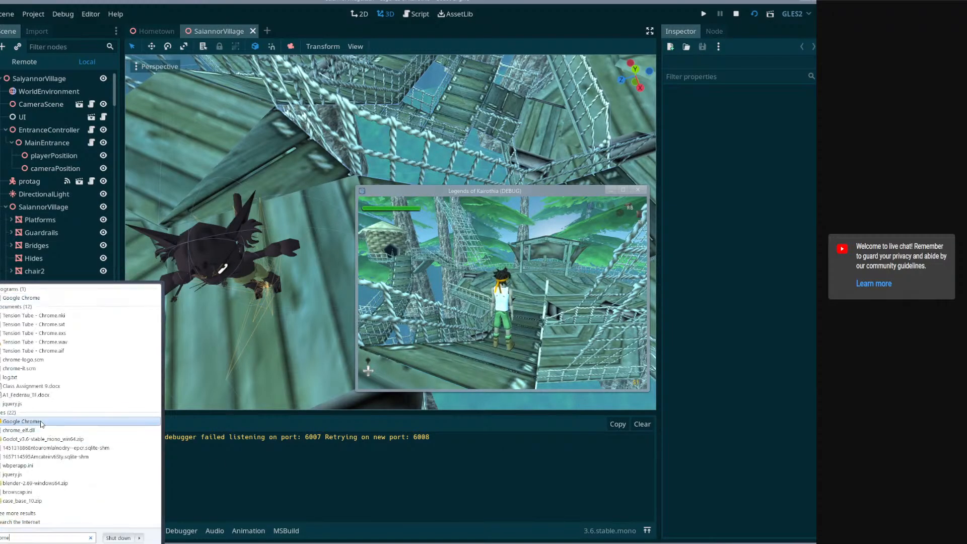
pyautogui.click(80, 434)
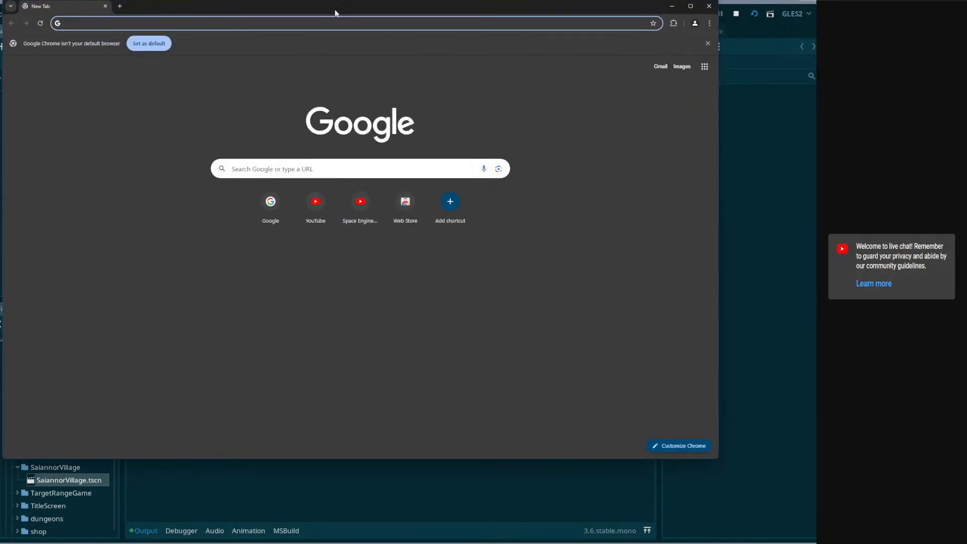
pyautogui.moveTo(336, 12); pyautogui.dragTo(439, 8)
pyautogui.write('go')
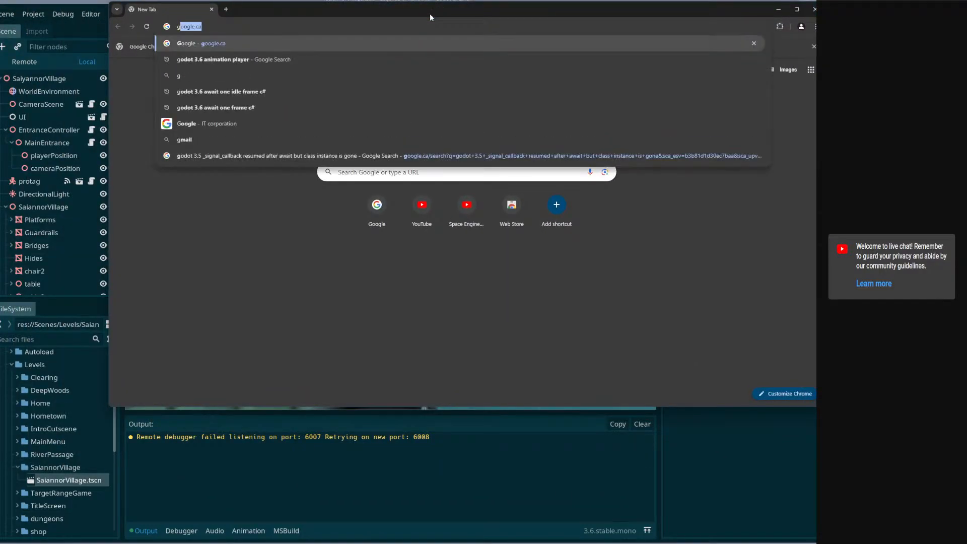
pyautogui.press('Return')
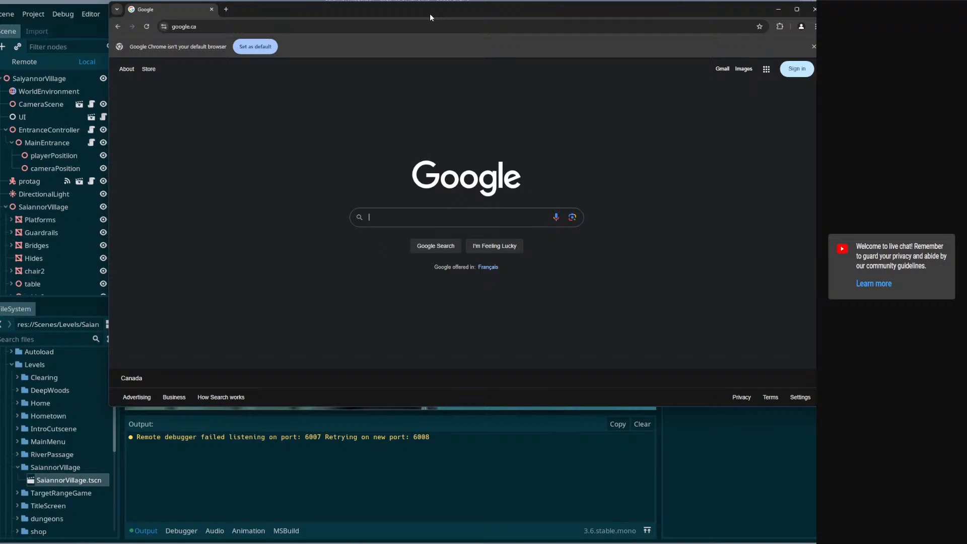
# - Search Google for "godot 3.6 remote debugger failed listening on port: 6007"
pyautogui.write('godot 3')
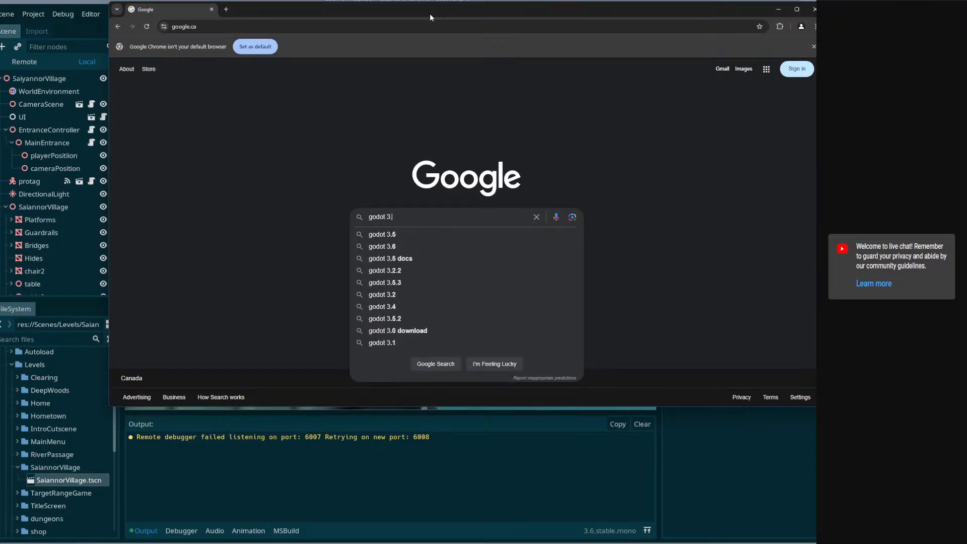
pyautogui.write('.6 remote d')
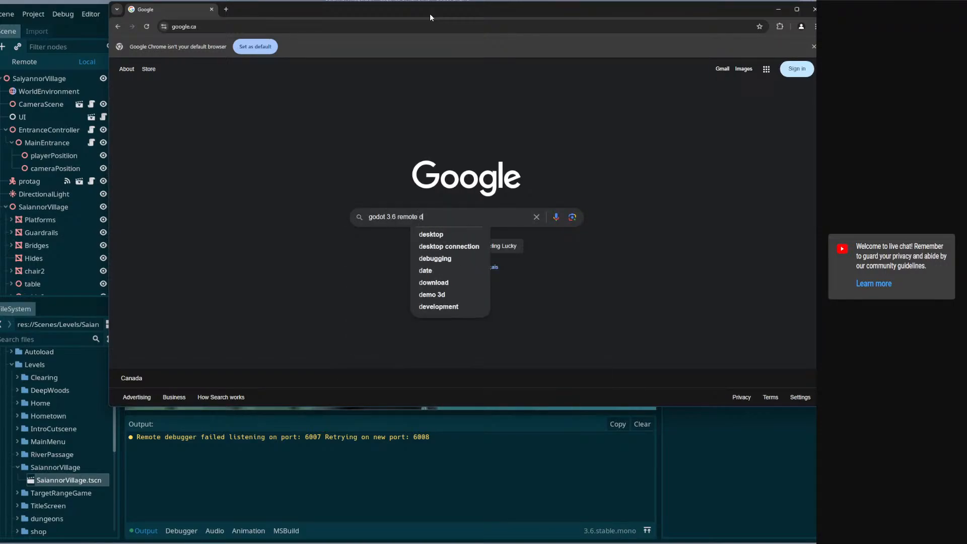
pyautogui.write('ebugger ')
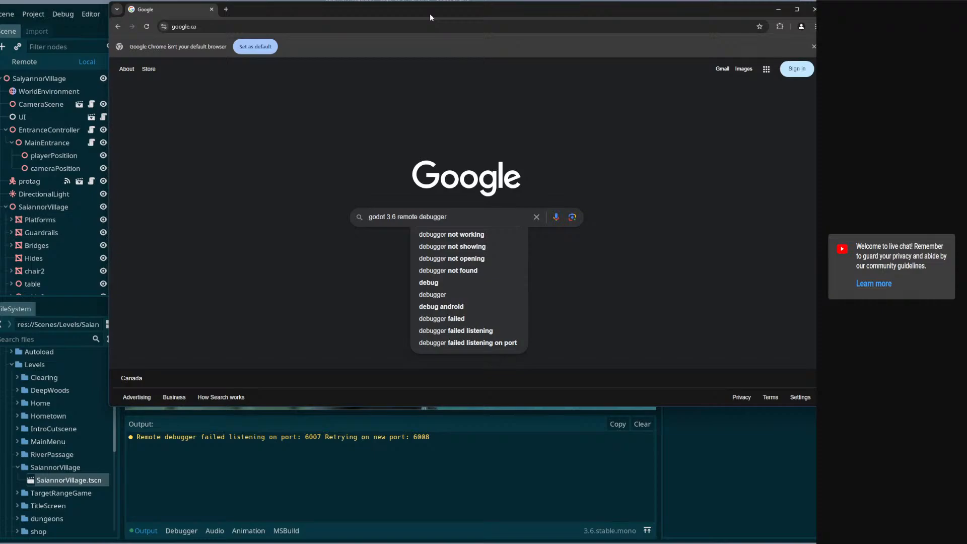
pyautogui.write('failed listening on')
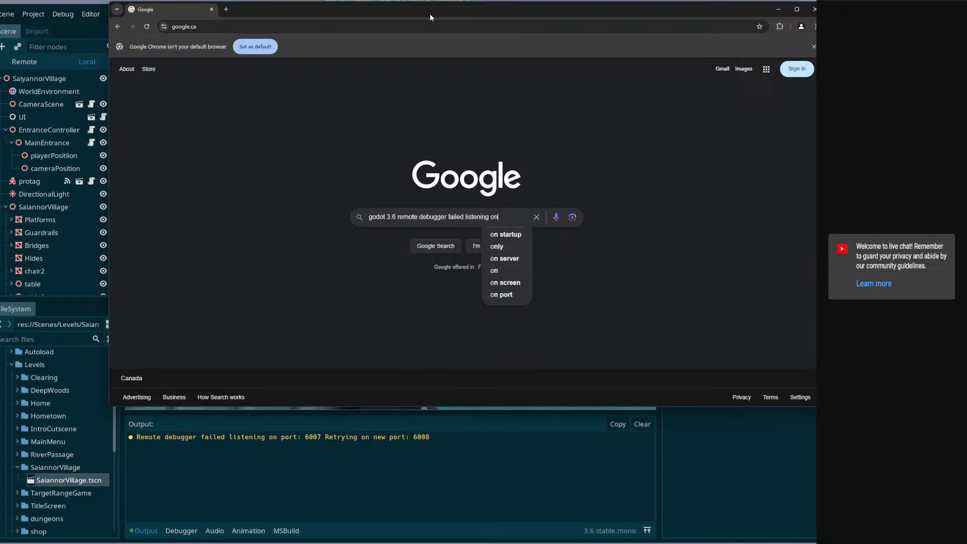
pyautogui.write(' port: ')
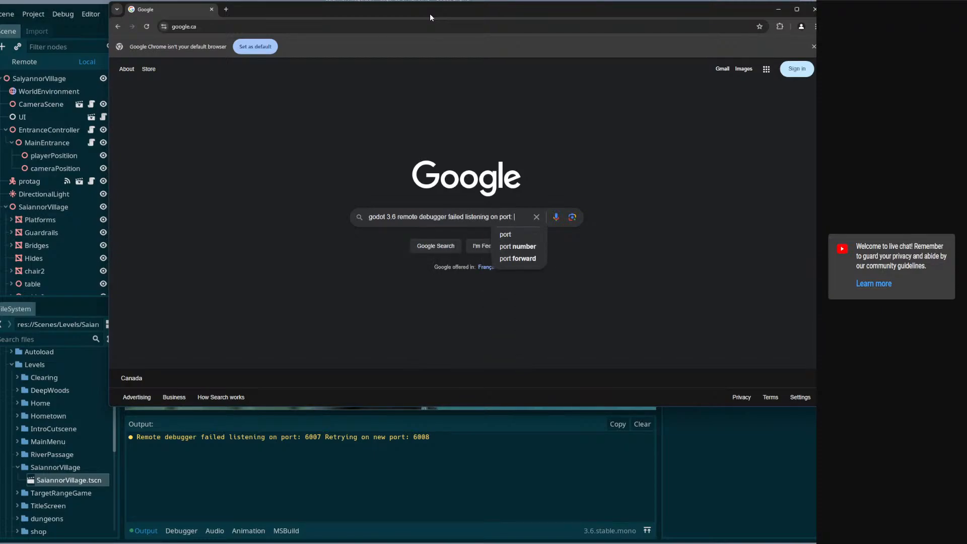
pyautogui.write('6007')
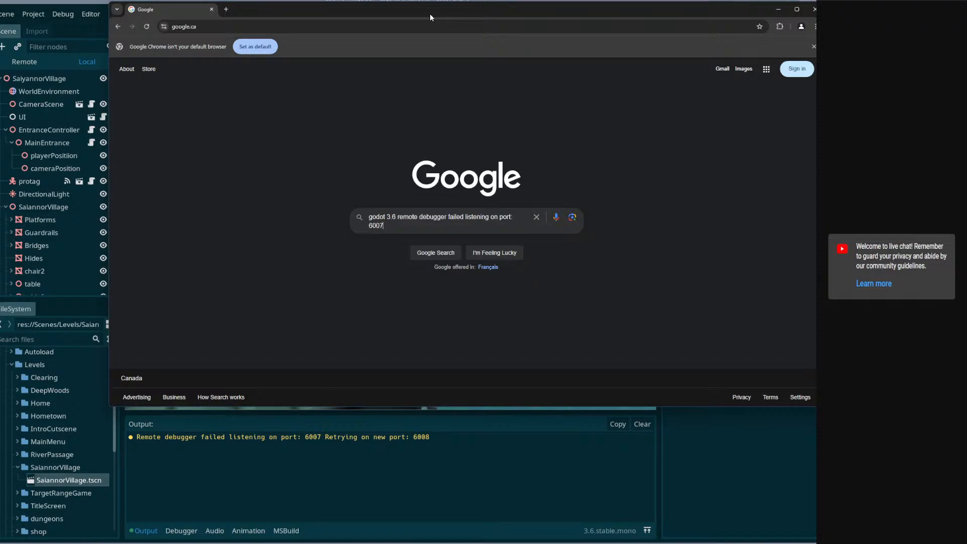
pyautogui.press('Return')
# - Open the Godot forum topic "Error listening on port 6007" and read the suggested fix in the reply
pyautogui.click(296, 145)
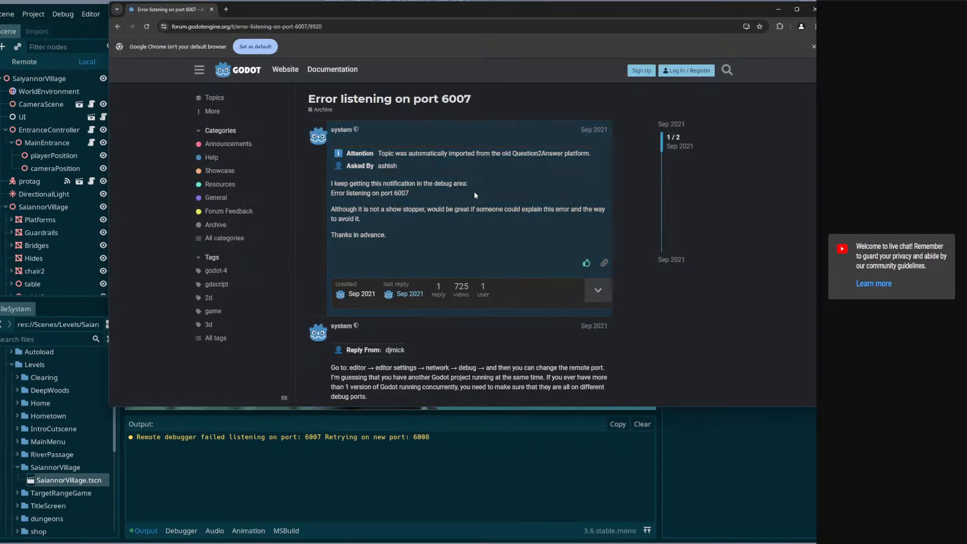
pyautogui.scroll(-2, 486, 219)
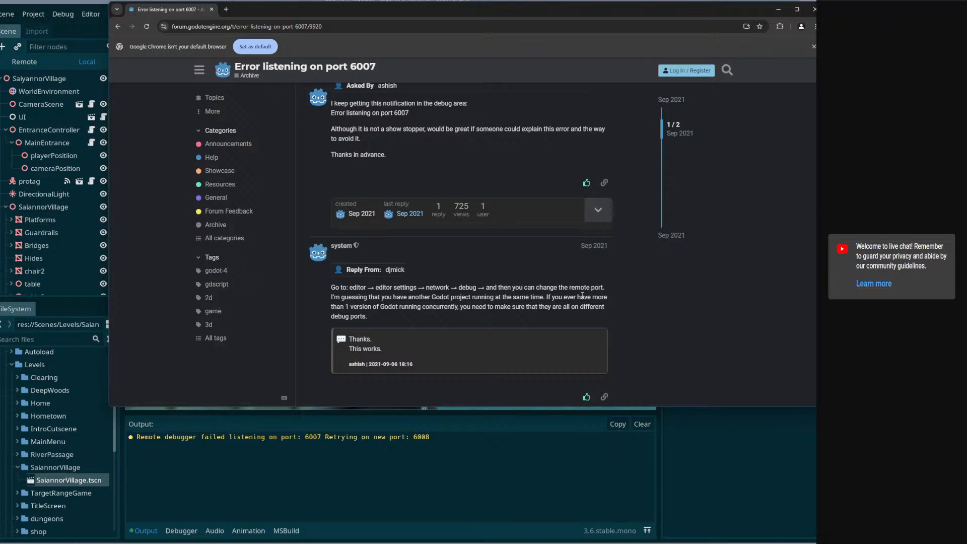
pyautogui.scroll(-3, 408, 312)
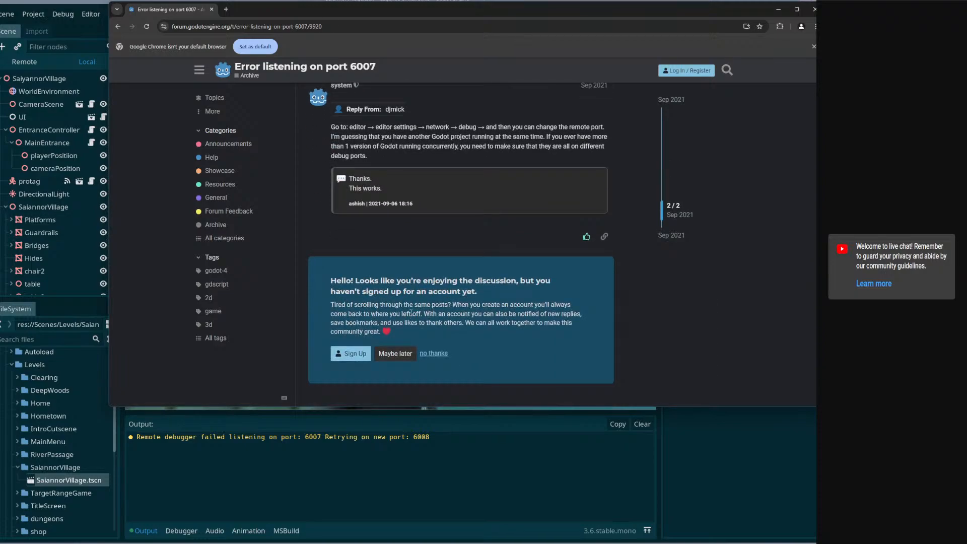
# - Close the browser showing the forum topic and the running game window
pyautogui.scroll(5, 419, 311)
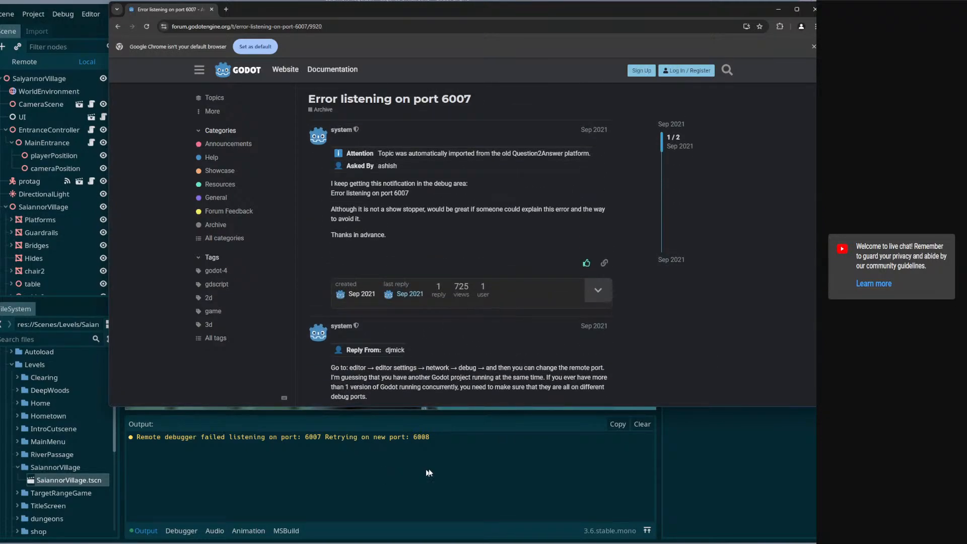
pyautogui.click(813, 9)
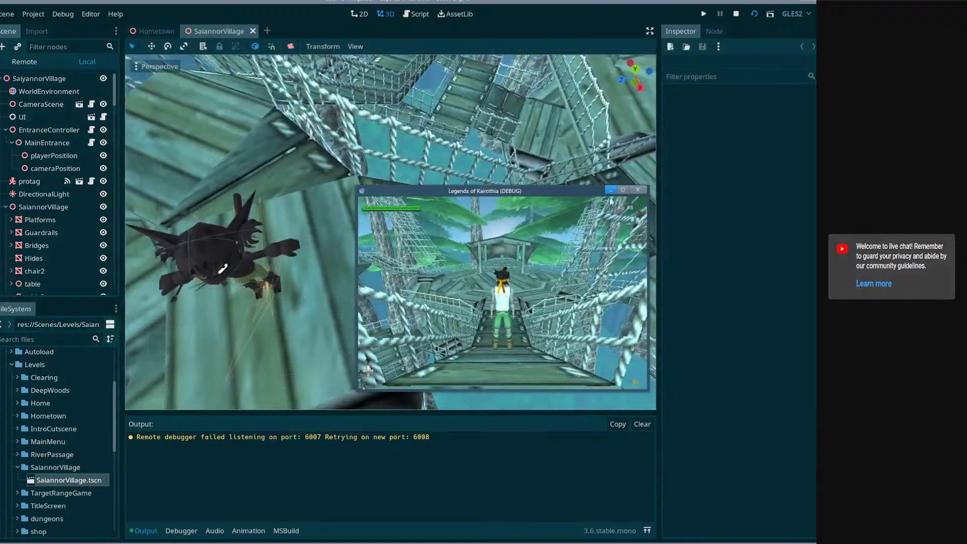
pyautogui.click(637, 189)
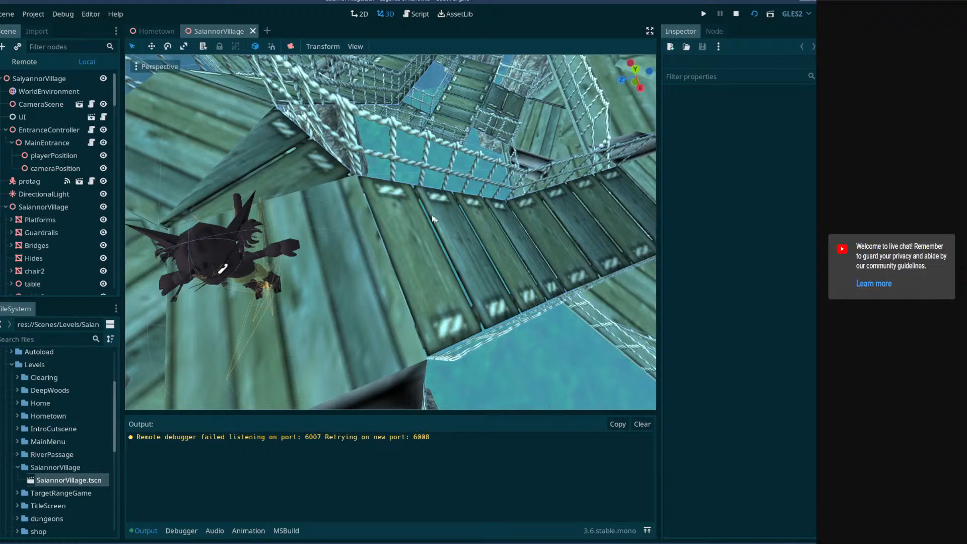
pyautogui.click(35, 17)
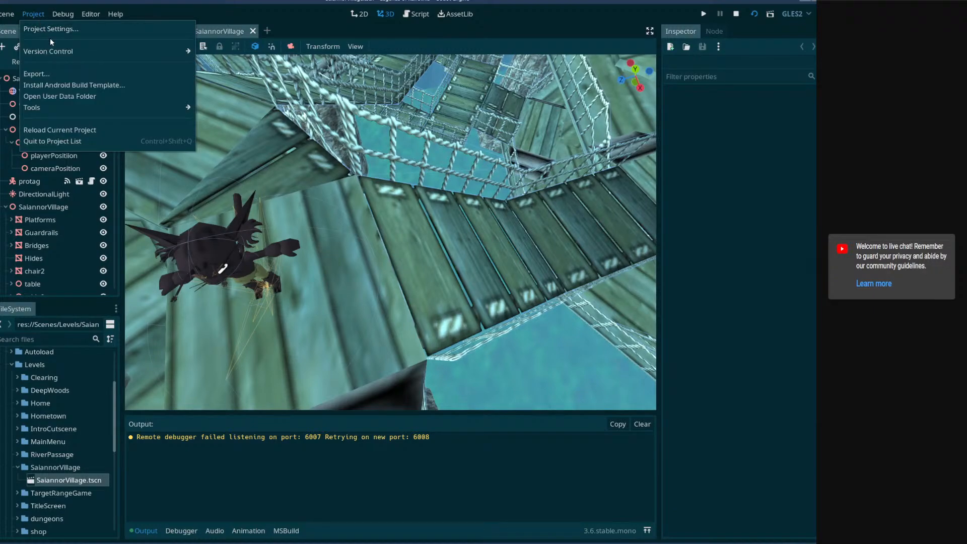
# - Launch Google Chrome again and open google.ca
pyautogui.press('super')
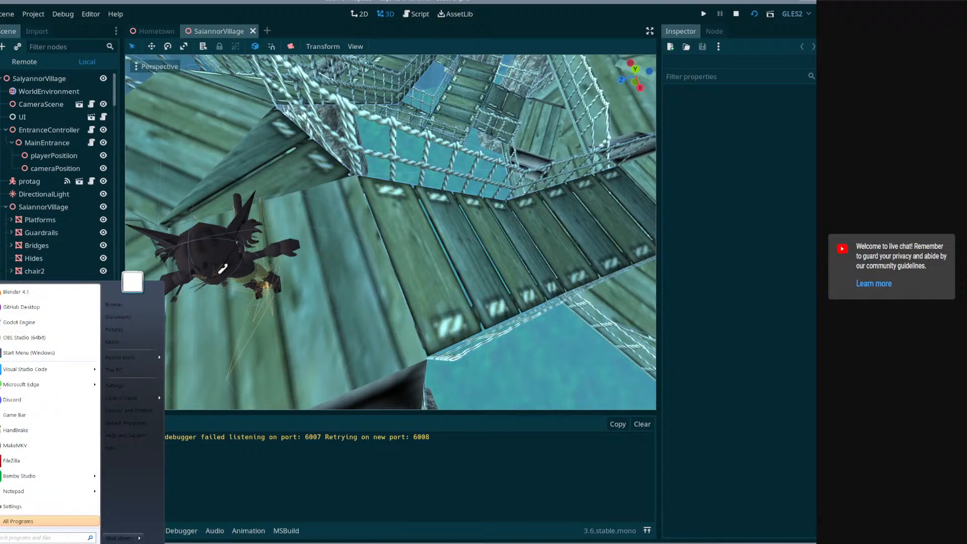
pyautogui.write('chrome')
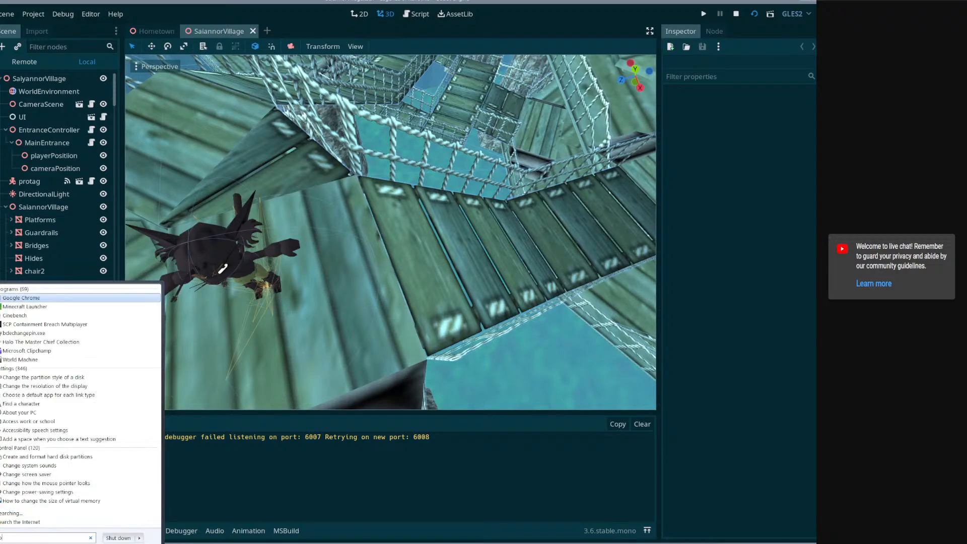
pyautogui.click(50, 421)
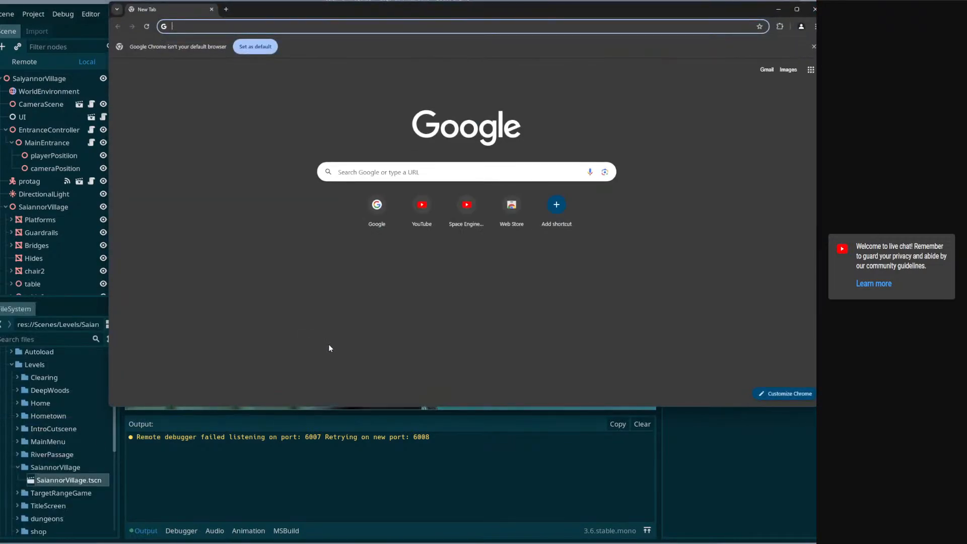
pyautogui.moveTo(138, 543)
pyautogui.write('go')
pyautogui.press('Return')
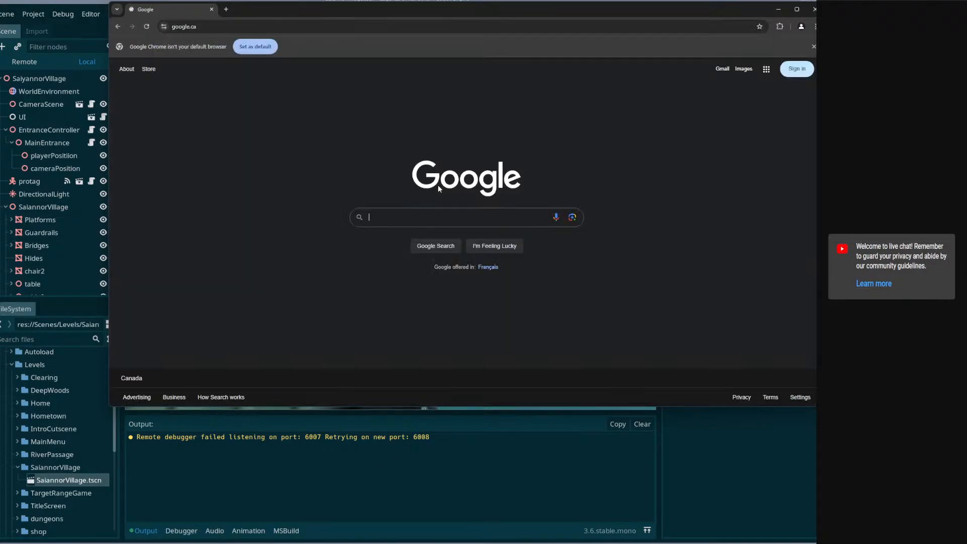
# - Search Google for "godot 3.6 remote debugger failed listening on port" and reread the Godot Forum topic "Error listening on port 6007"
pyautogui.write('godot ')
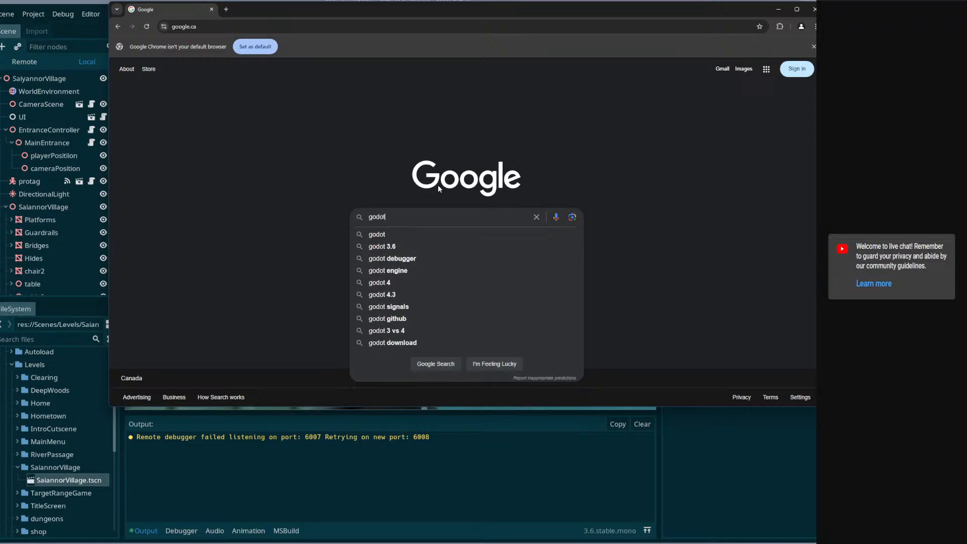
pyautogui.write('3.6 ')
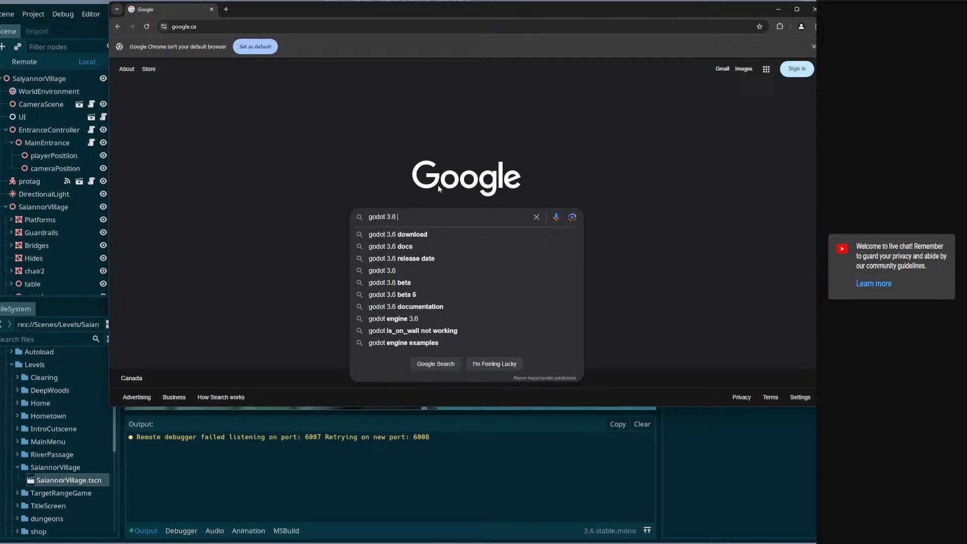
pyautogui.write('remote debugg')
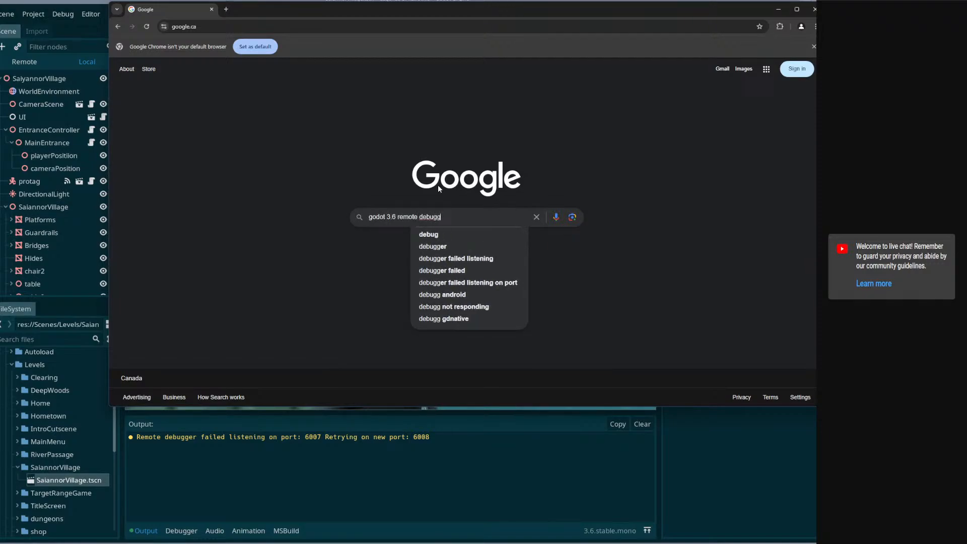
pyautogui.write('er failed list')
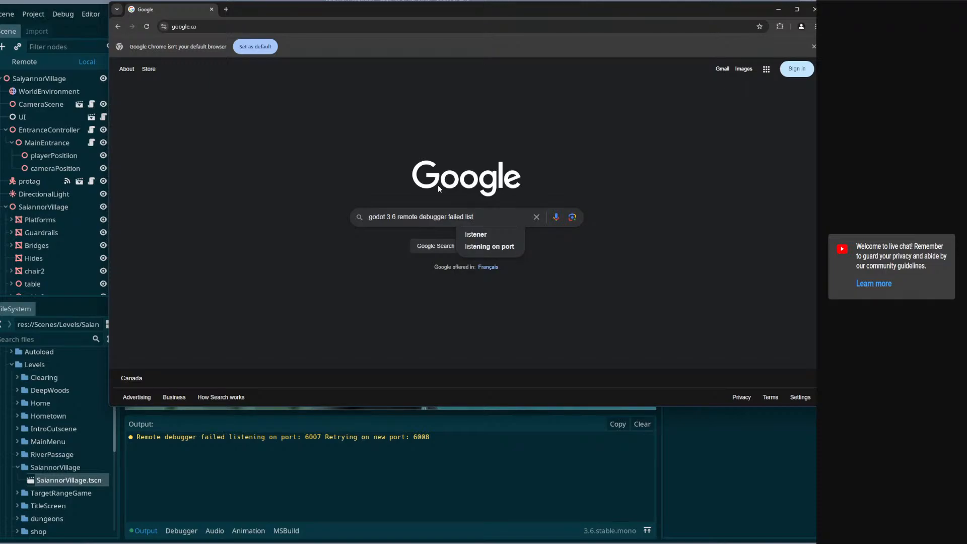
pyautogui.press('Down')
pyautogui.press('Down')
pyautogui.press('Return')
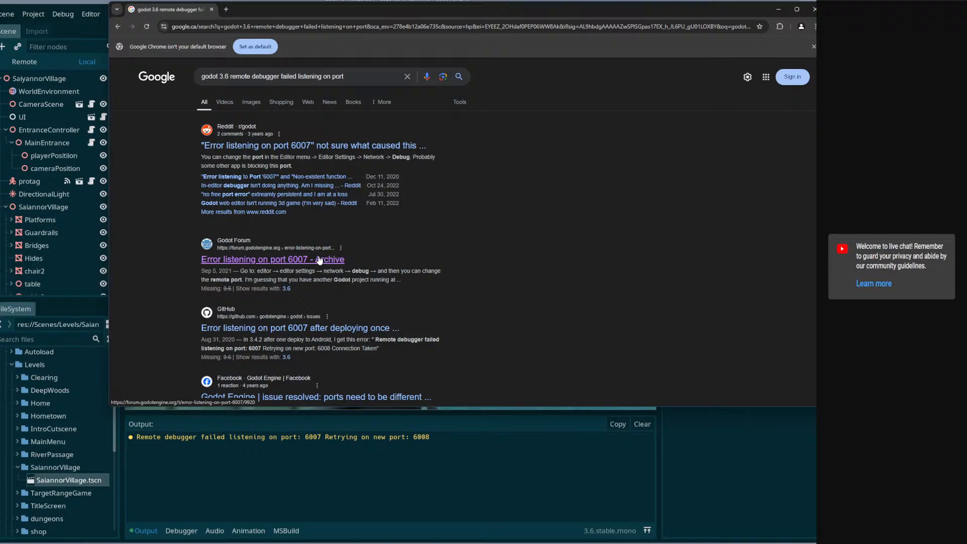
pyautogui.click(279, 260)
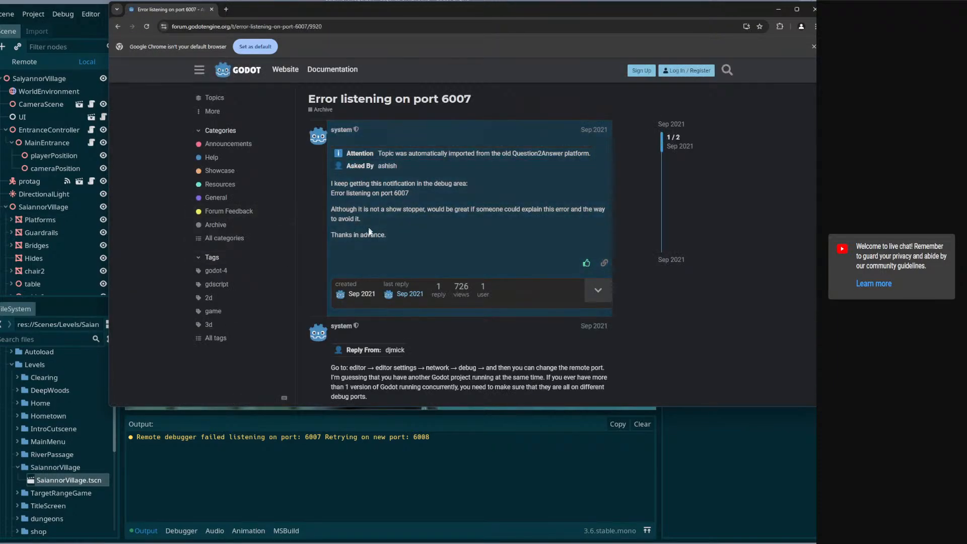
pyautogui.scroll(-1, 361, 344)
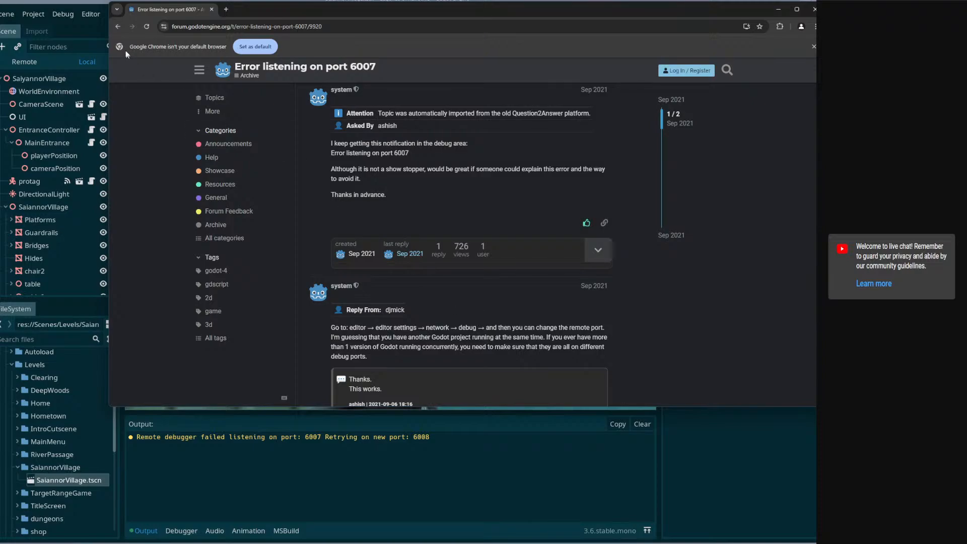
# - Raise the Remote Port by one in the Network Debug section of Godot's Editor Settings and close the settings
pyautogui.click(89, 14)
pyautogui.click(97, 29)
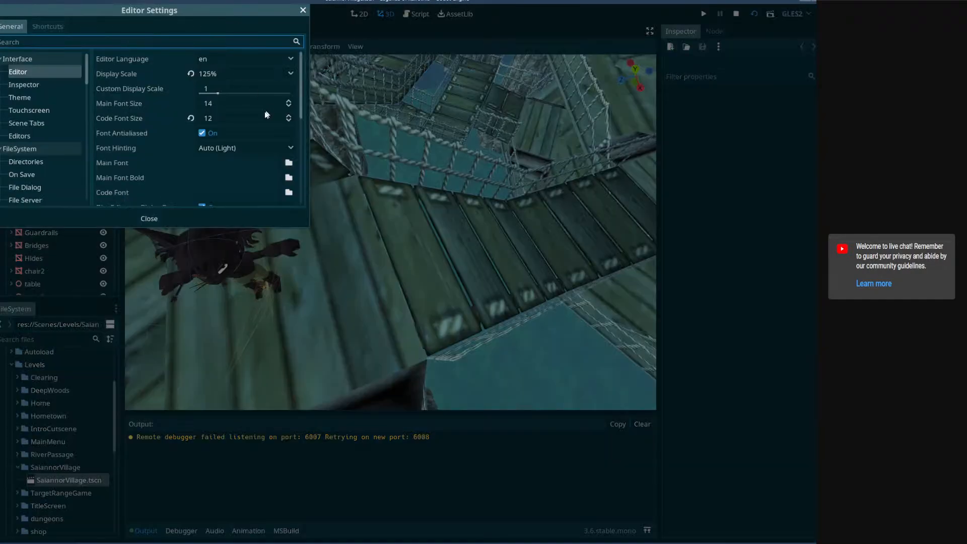
pyautogui.scroll(-10, 52, 146)
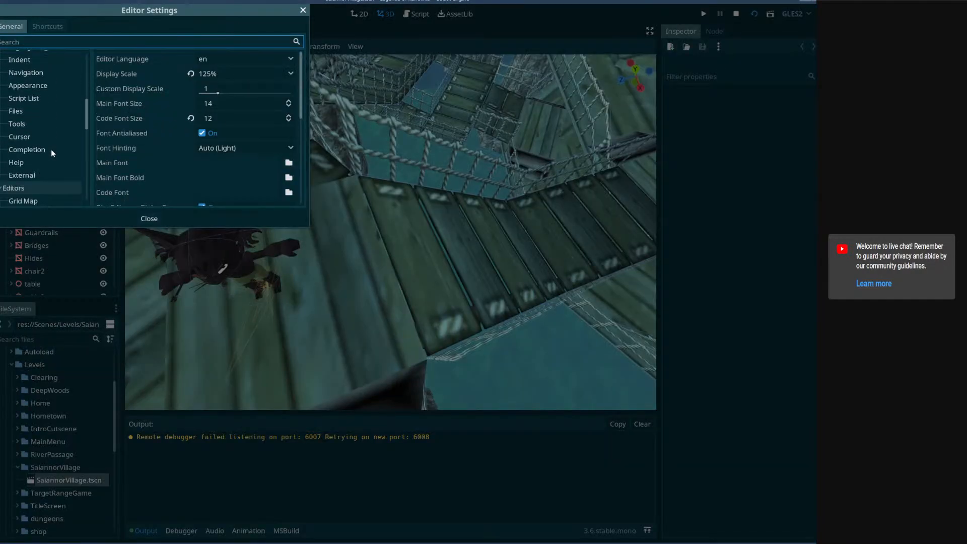
pyautogui.scroll(-10, 50, 145)
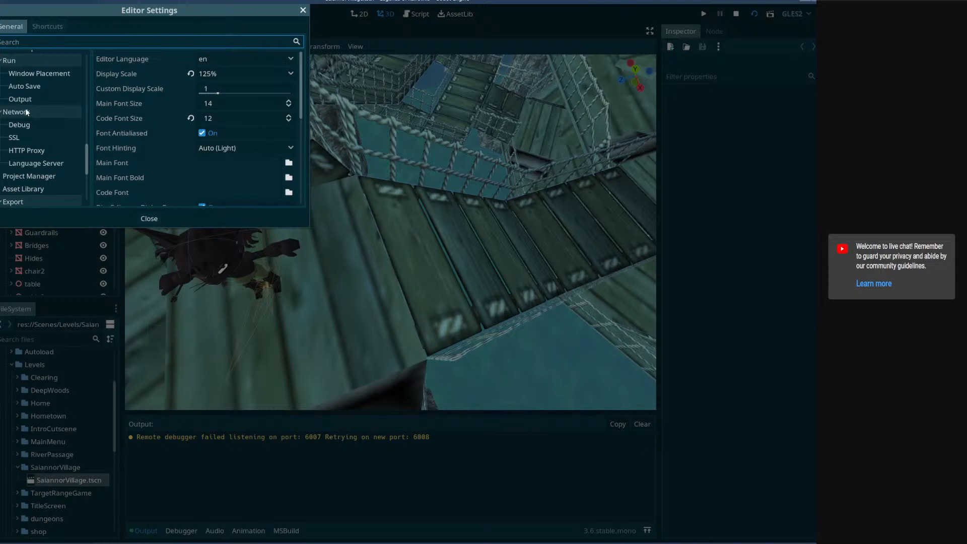
pyautogui.scroll(-3, 33, 130)
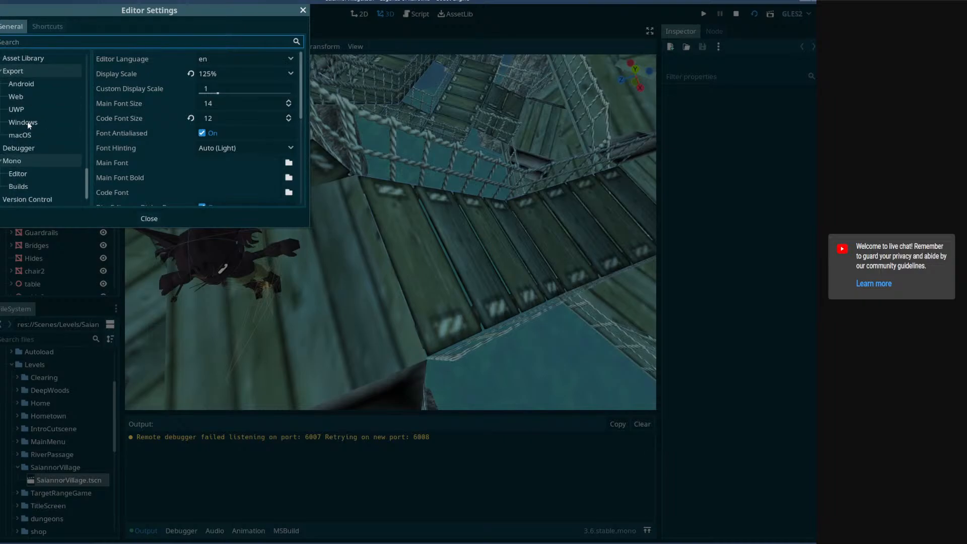
pyautogui.scroll(5, 24, 148)
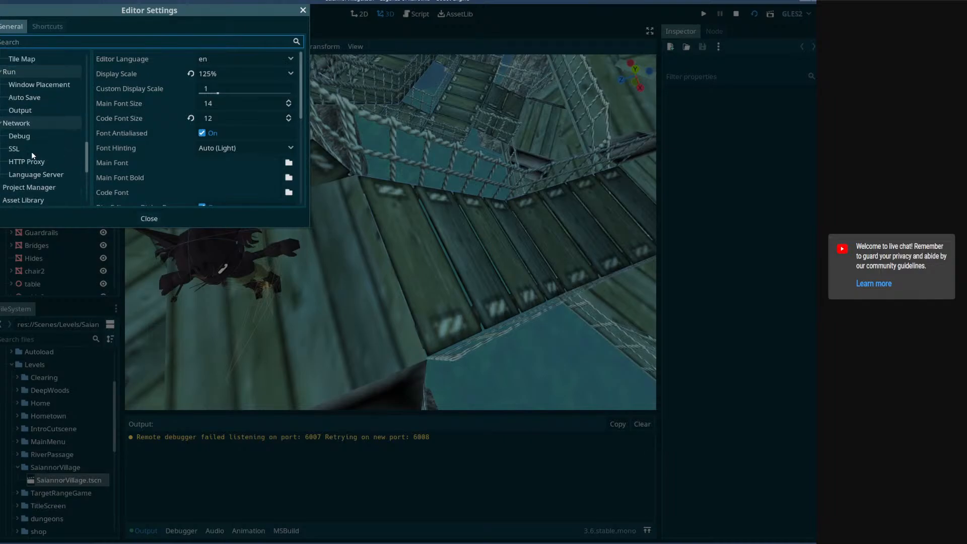
pyautogui.click(25, 135)
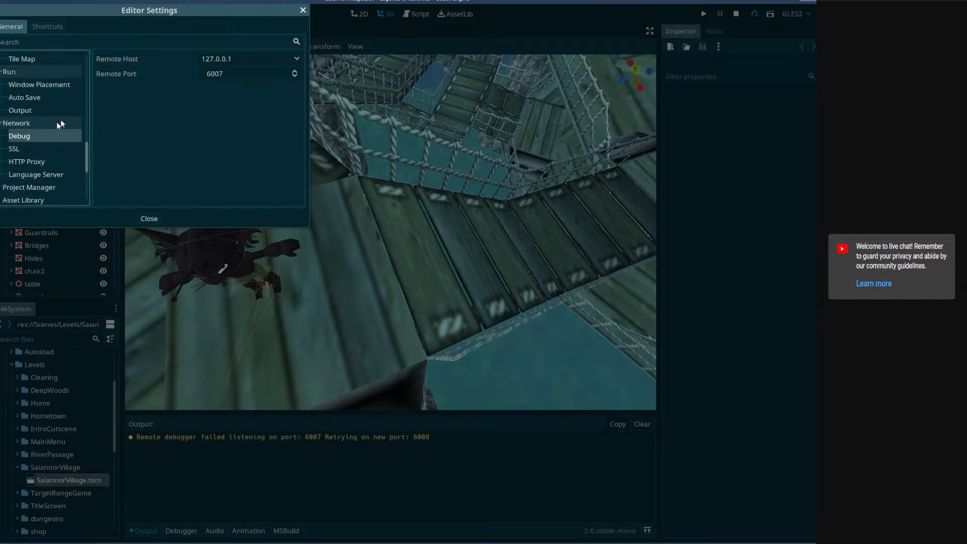
pyautogui.click(295, 71)
pyautogui.click(149, 218)
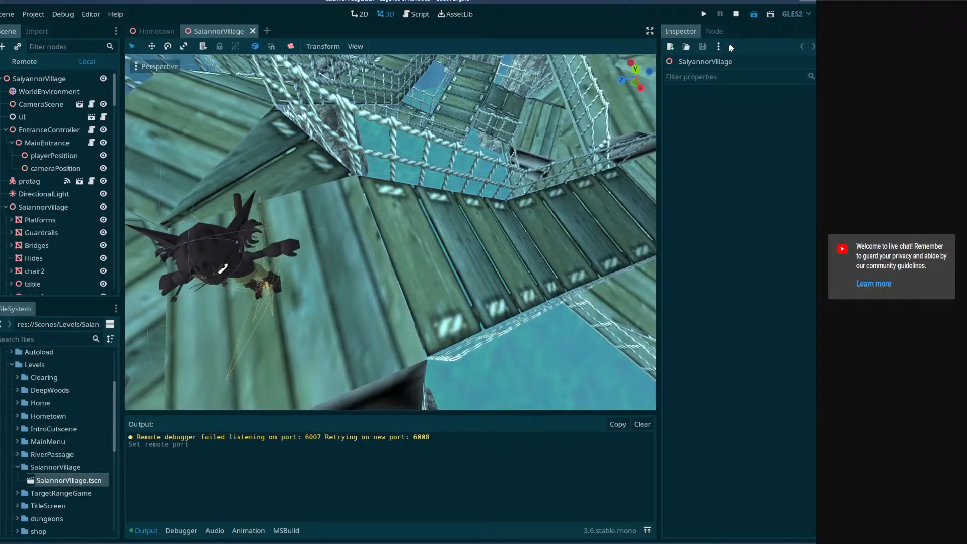
# - Run the SaiannorVillage scene to check the output log for the port warning
pyautogui.click(753, 15)
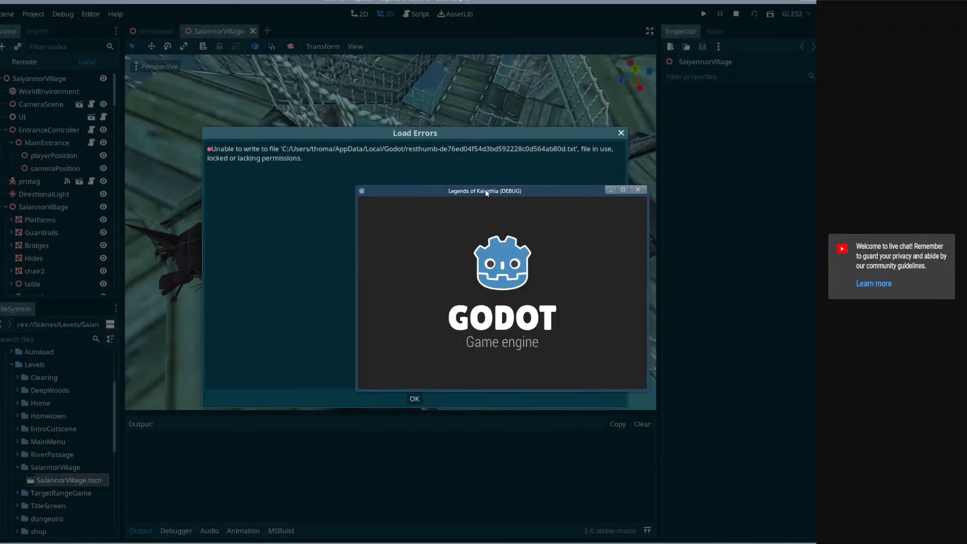
pyautogui.moveTo(486, 193); pyautogui.dragTo(315, 96)
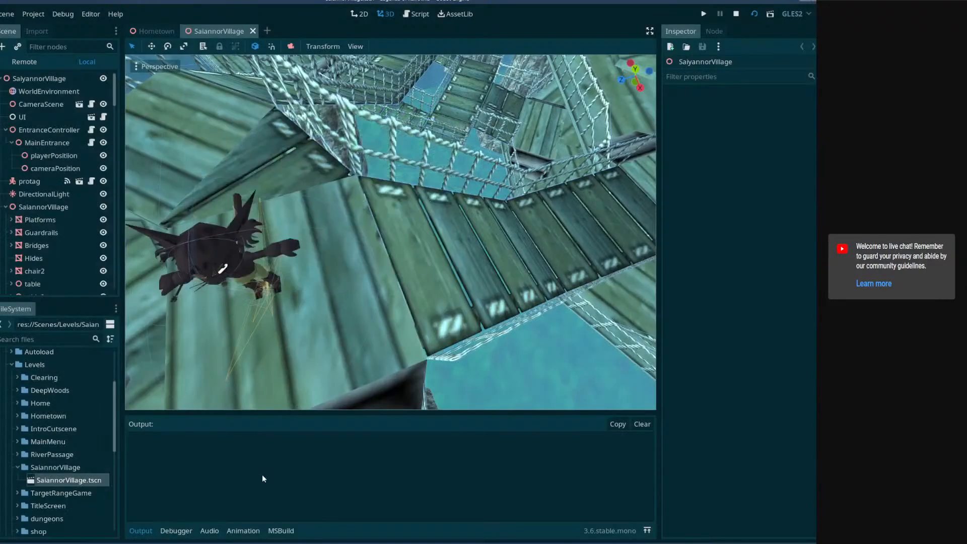
# - Switch to Visual Studio Code, add GD.Print("a;lskjfal;kds"); as the first line of Activate() in EntrancePoint.cs, and save the script
pyautogui.click(120, 543)
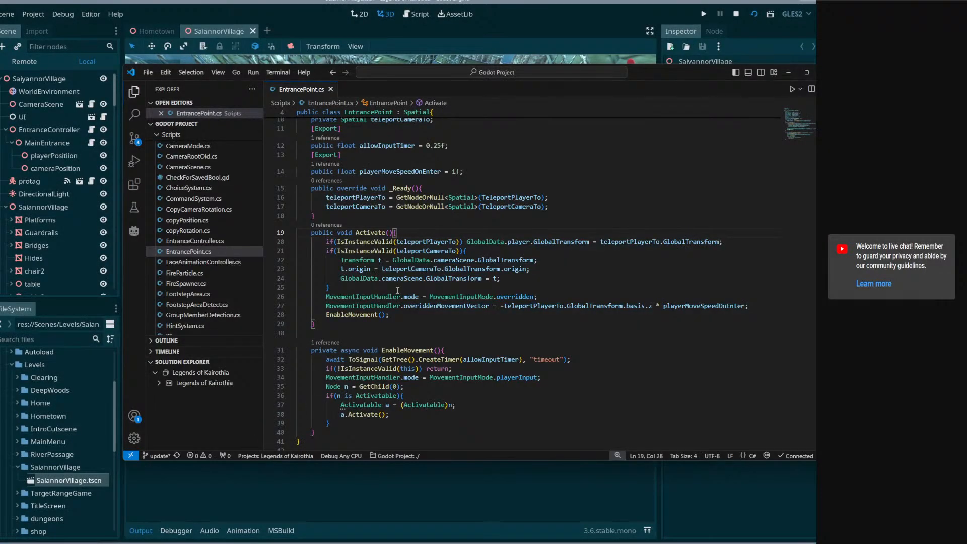
pyautogui.press('Return')
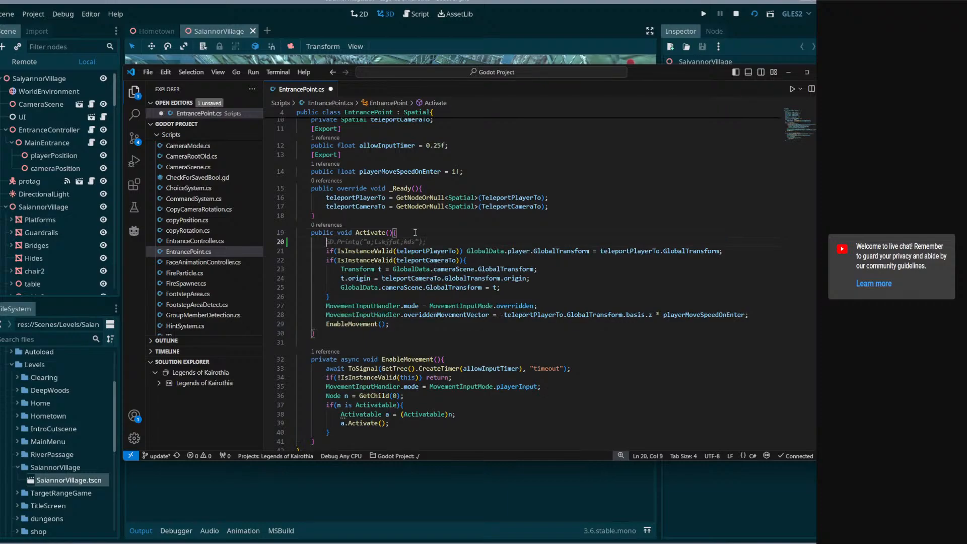
pyautogui.press('Tab')
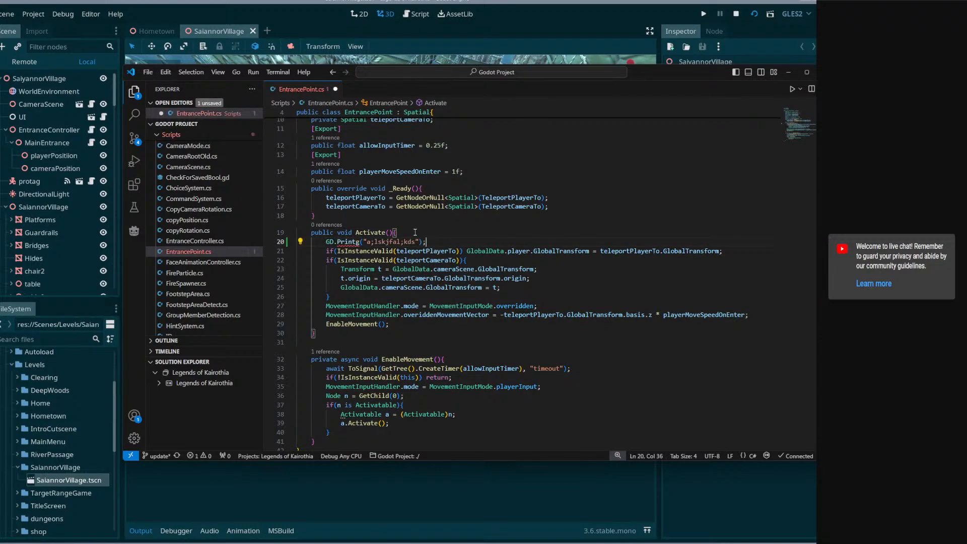
pyautogui.hotkey('ctrl', 'Left')
pyautogui.hotkey('ctrl', 'Left')
pyautogui.hotkey('ctrl', 'Left')
pyautogui.press('BackSpace')
pyautogui.hotkey('ctrl', 's')
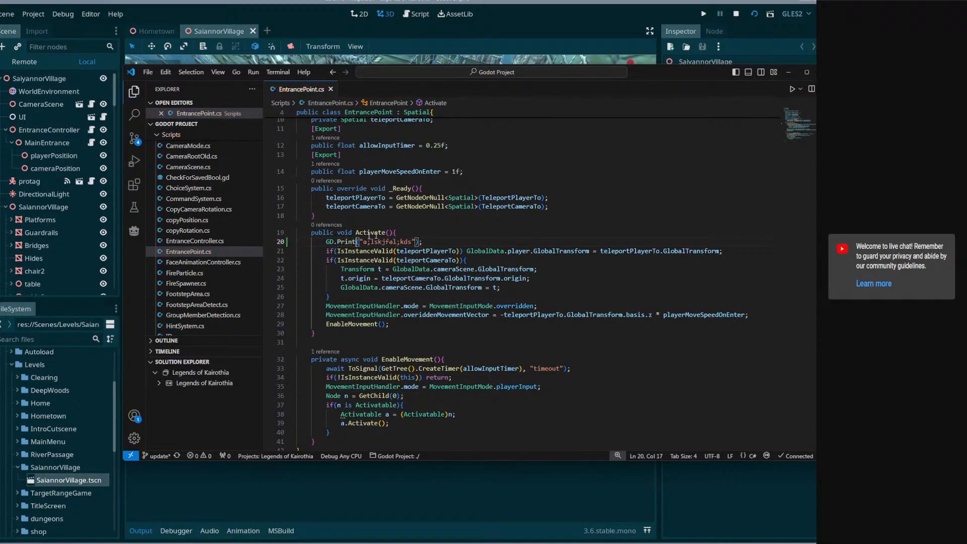
# - Run the SaiannorVillage scene in Godot to test the debug print, and close the game window
pyautogui.click(531, 14)
pyautogui.click(754, 14)
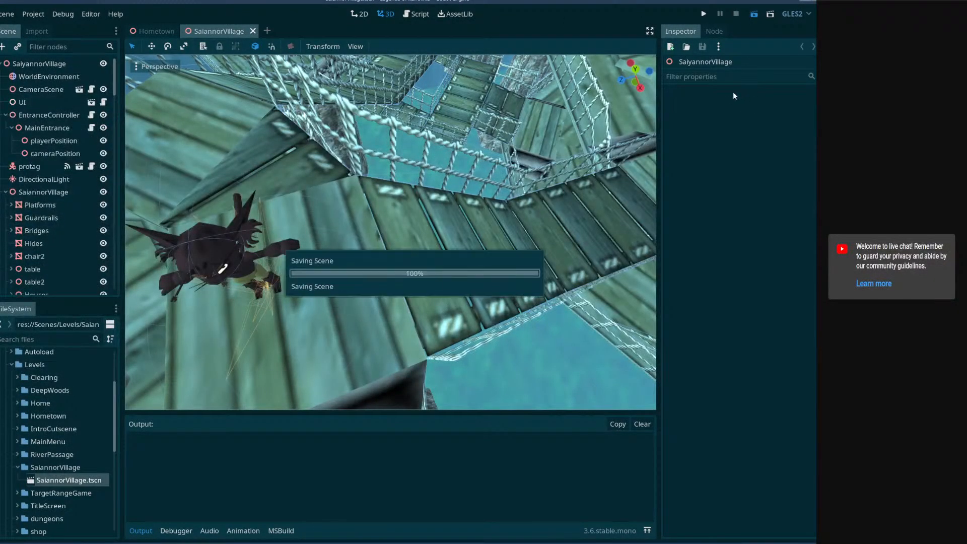
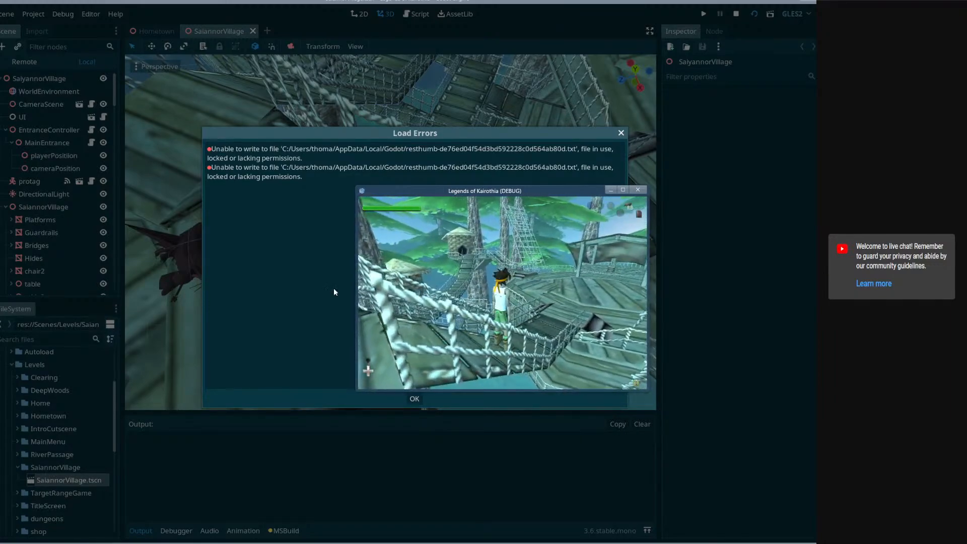
pyautogui.press('Escape')
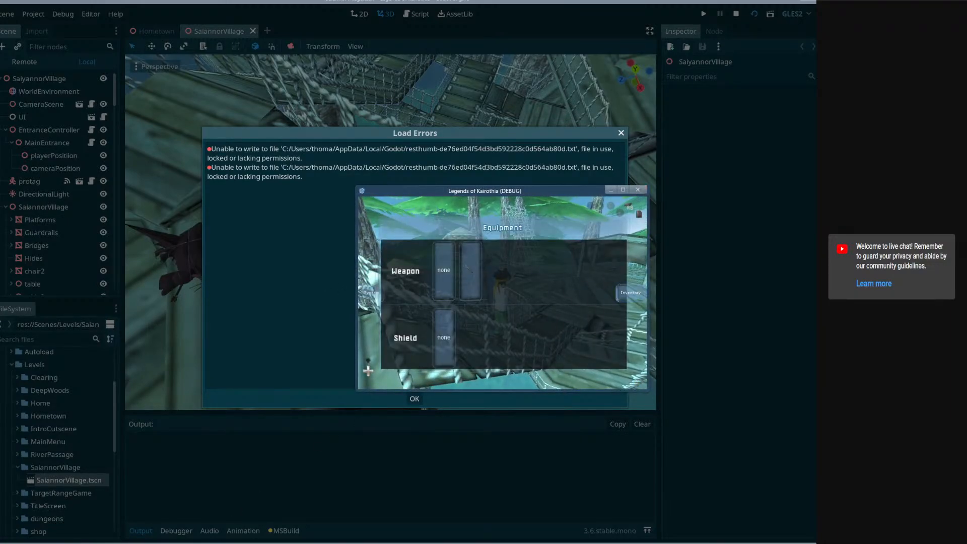
pyautogui.click(638, 190)
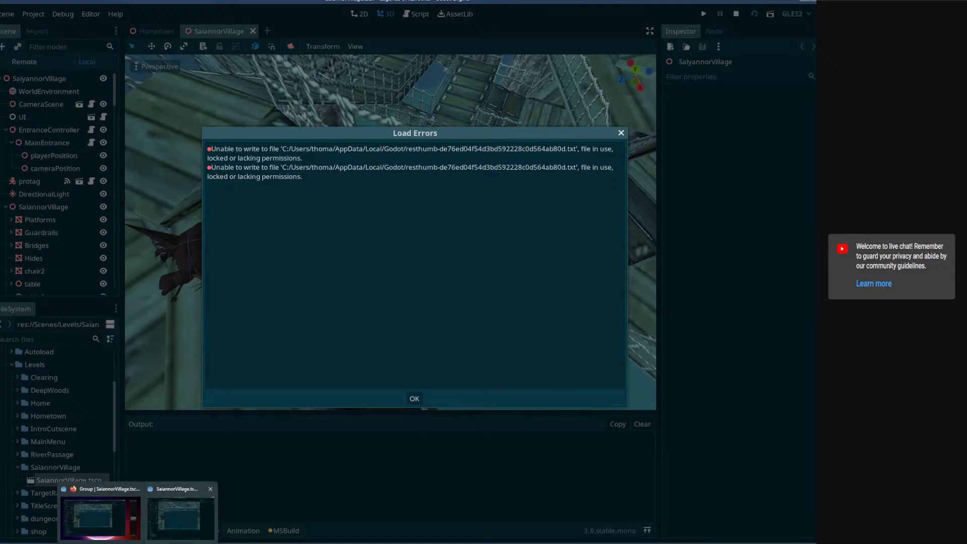
# - Dismiss the load errors in Godot and open the script attached to the EntranceController node
pyautogui.hotkey('alt', 'Tab')
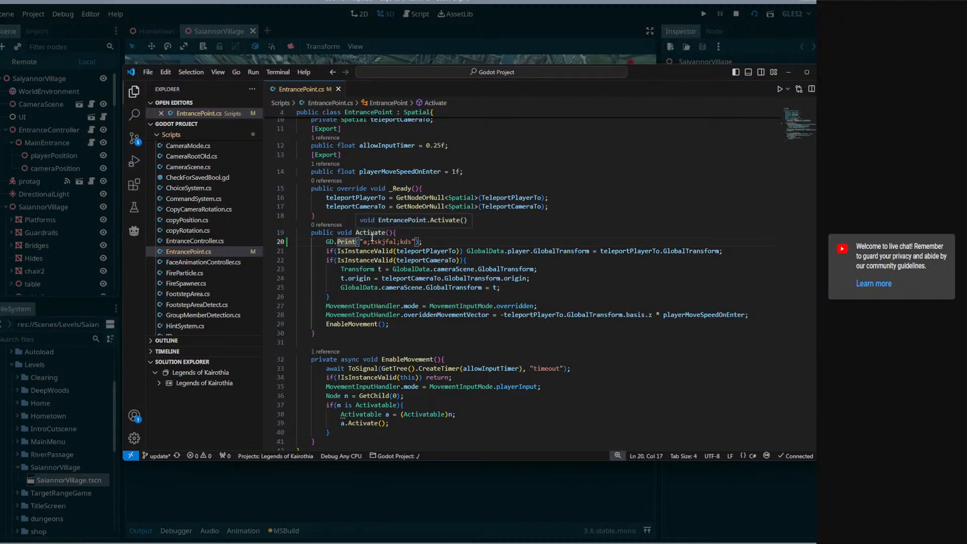
pyautogui.click(111, 197)
pyautogui.click(57, 132)
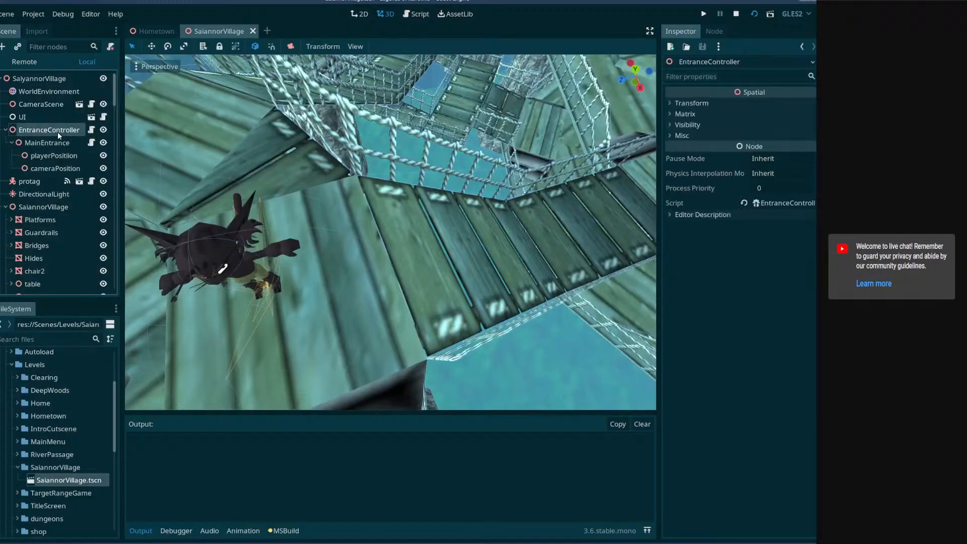
pyautogui.click(91, 130)
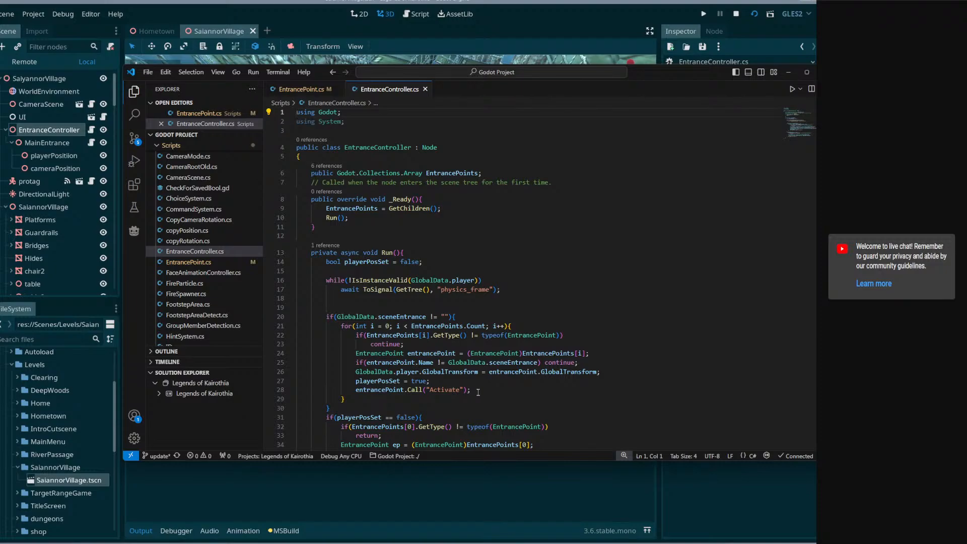
# - Cut the GD.Print("a;lskjfal;kds"); line from Activate() in EntrancePoint.cs and save the script
pyautogui.click(300, 89)
pyautogui.scroll(3, 492, 216)
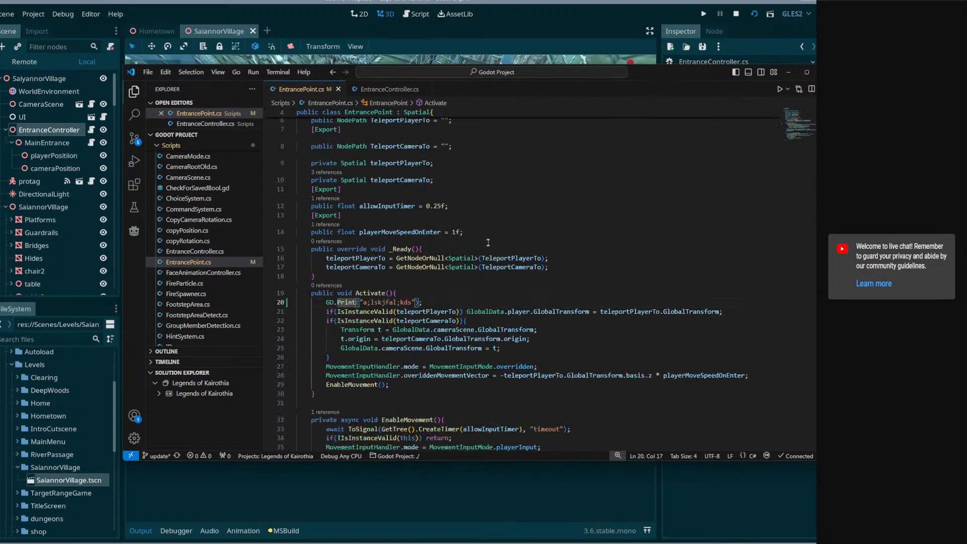
pyautogui.tripleClick(393, 351)
pyautogui.hotkey('ctrl', 'c')
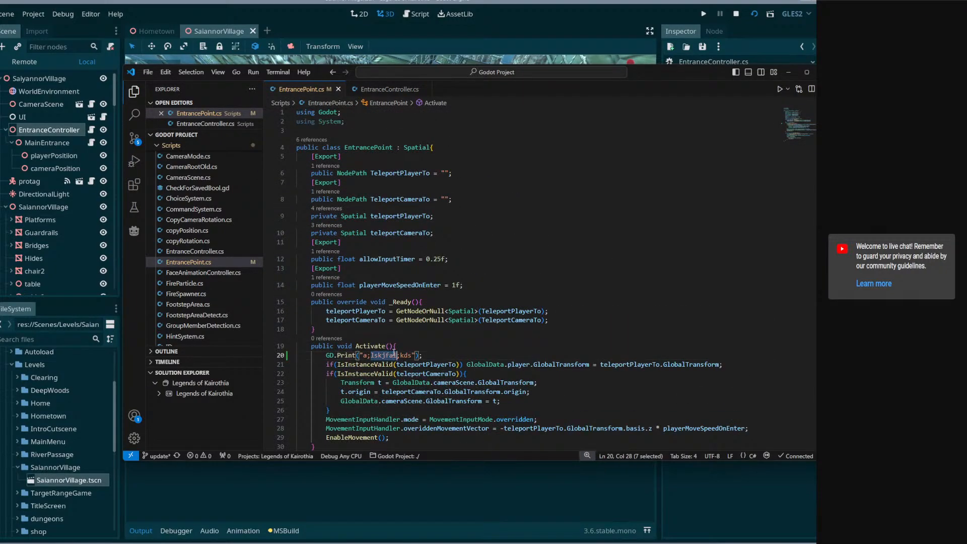
pyautogui.press('BackSpace')
pyautogui.hotkey('ctrl', 's')
# - Paste GD.Print("a;lskjfal;kds"); as the first line of _Ready() in EntranceController.cs
pyautogui.click(389, 89)
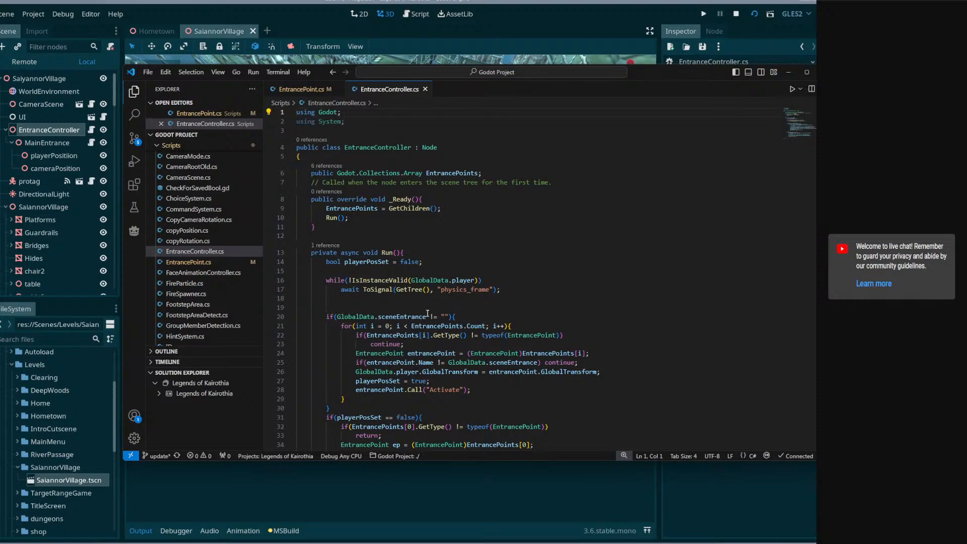
pyautogui.click(450, 202)
pyautogui.press('Return')
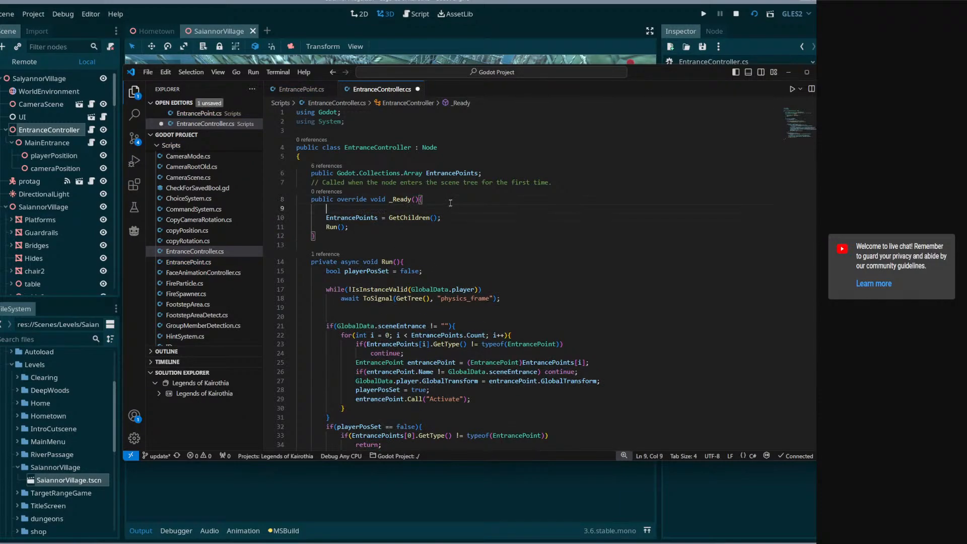
pyautogui.hotkey('ctrl', 'v')
# - Switch to Godot, run the SaiannorVillage scene to test the _Ready() debug print, and close the game window
pyautogui.click(337, 43)
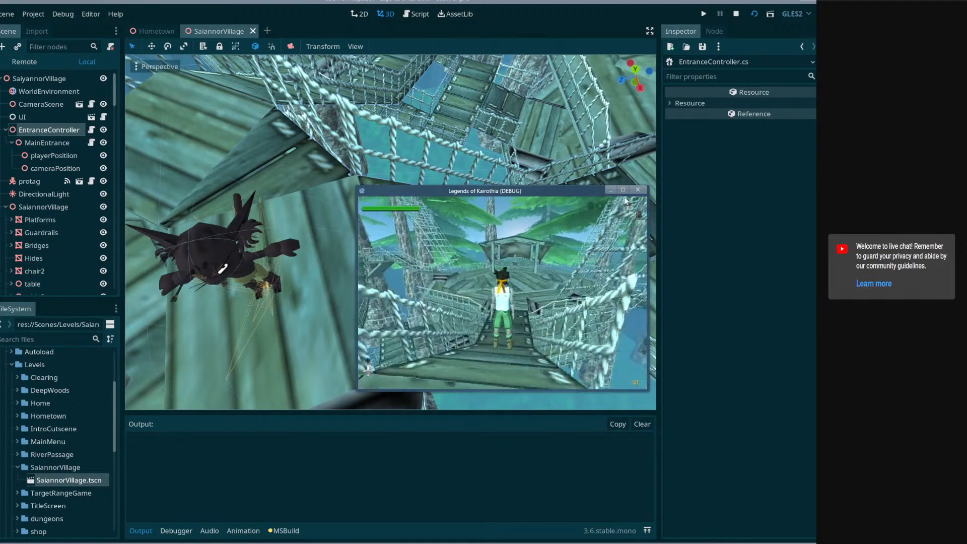
pyautogui.click(638, 189)
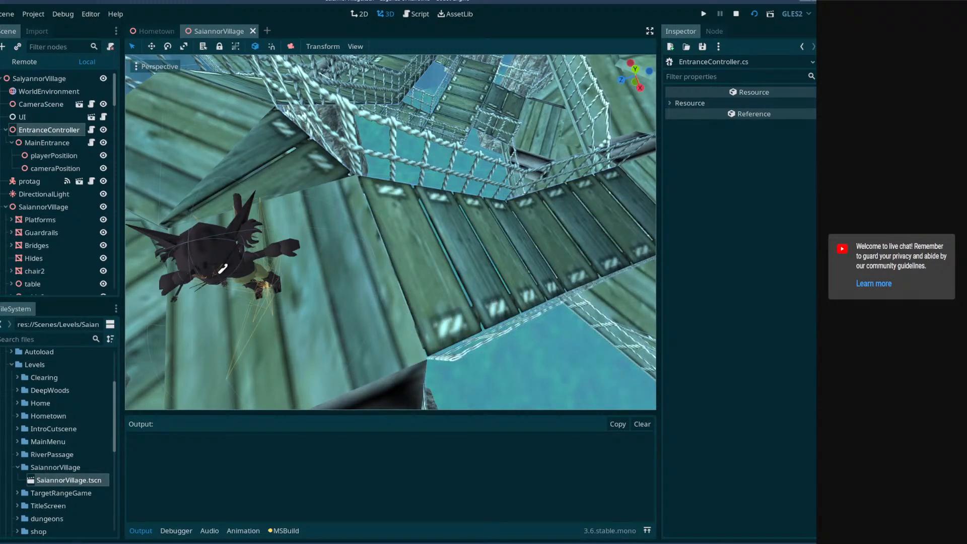
# - Switch to Visual Studio Code and remove the debug print line from _Ready() in EntranceController.cs
pyautogui.hotkey('alt', 'Tab')
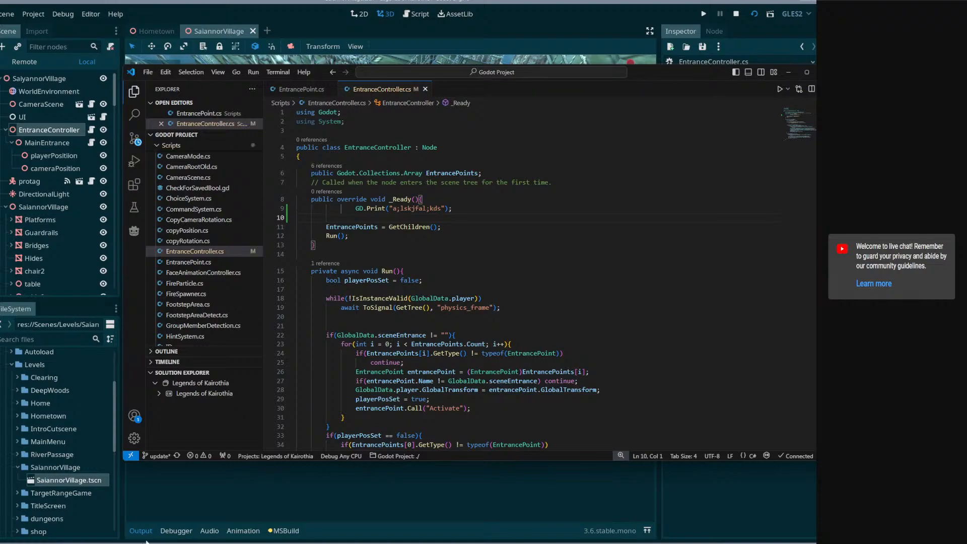
pyautogui.tripleClick(395, 208)
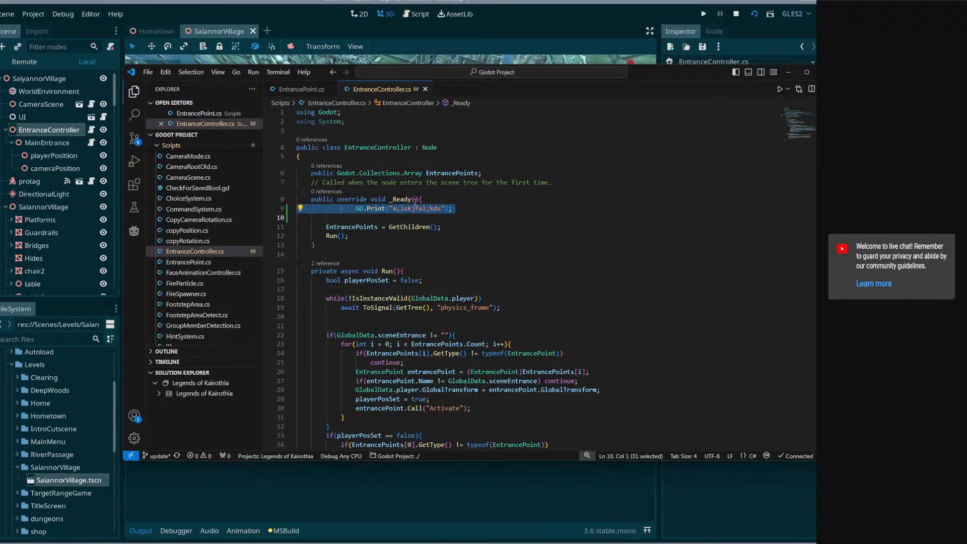
pyautogui.press('BackSpace')
pyautogui.press('BackSpace')
pyautogui.click(466, 208)
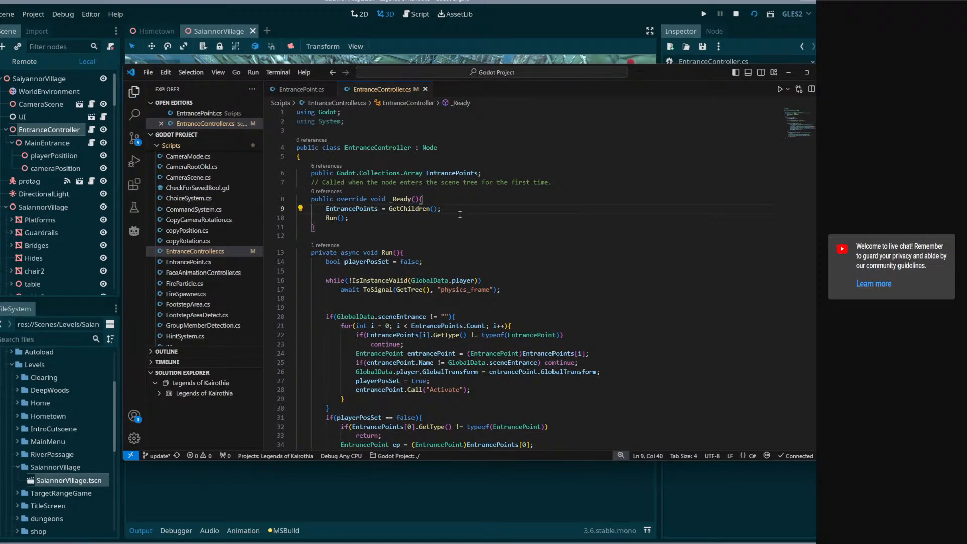
# - In Godot's editor settings for network debugging, reset the remote port to its default and view the remote host options, then clear the output log
pyautogui.click(33, 14)
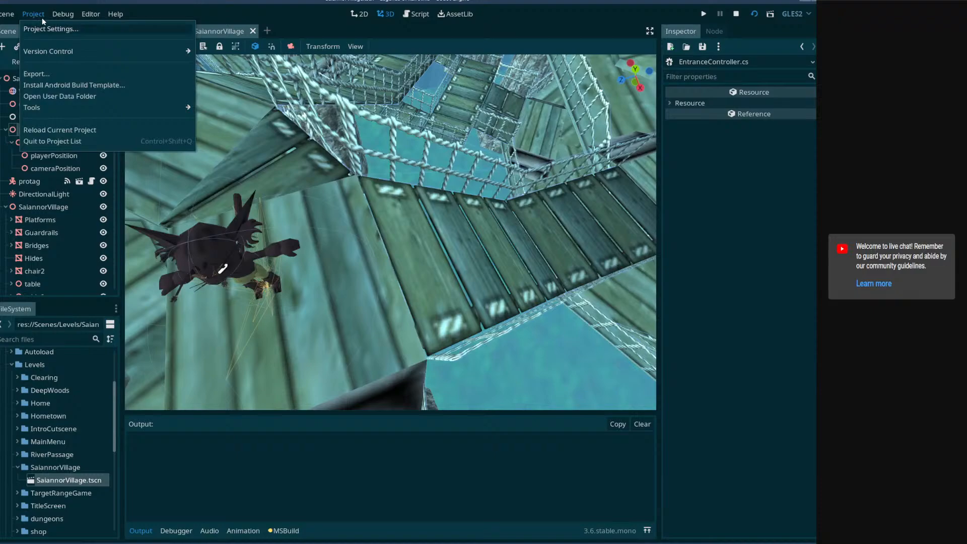
pyautogui.click(90, 28)
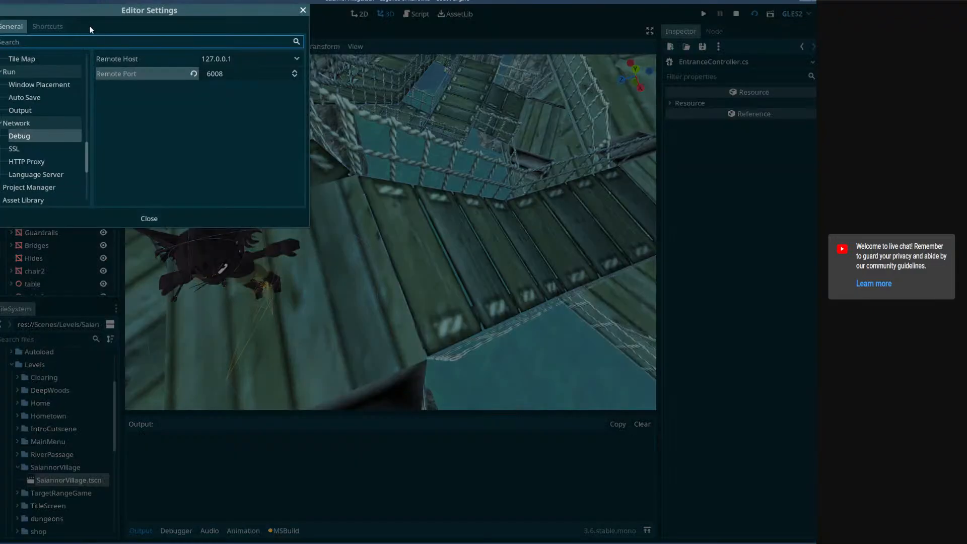
pyautogui.click(296, 59)
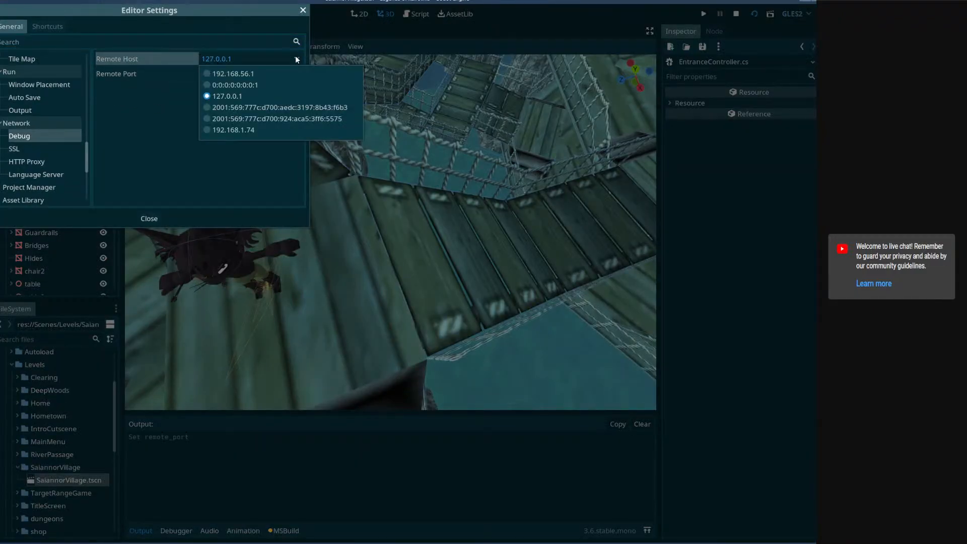
pyautogui.click(296, 58)
pyautogui.click(295, 60)
pyautogui.click(295, 59)
pyautogui.click(154, 220)
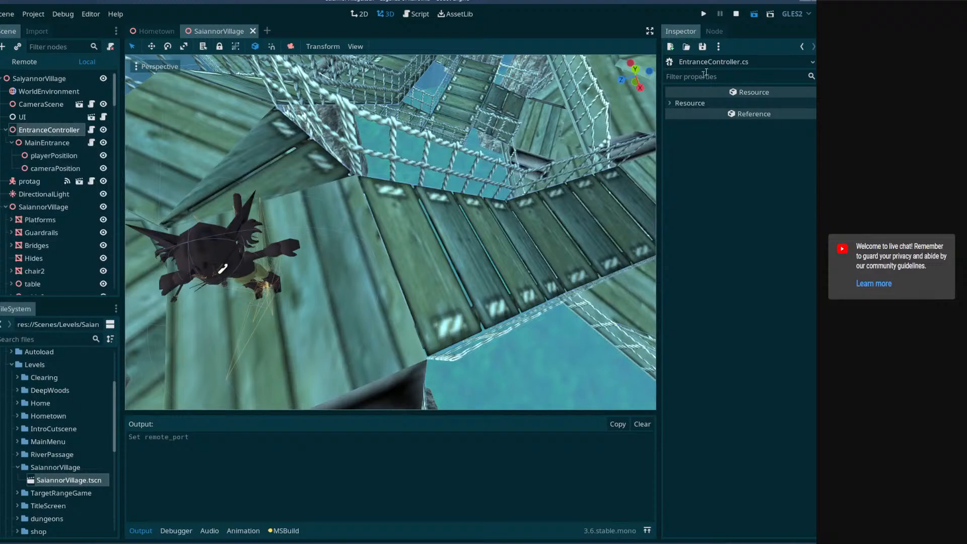
pyautogui.click(648, 425)
# - Switch to the browser and read the Godot Forum thread "Error listening on port 6007" for a fix
pyautogui.hotkey('alt', 'Tab')
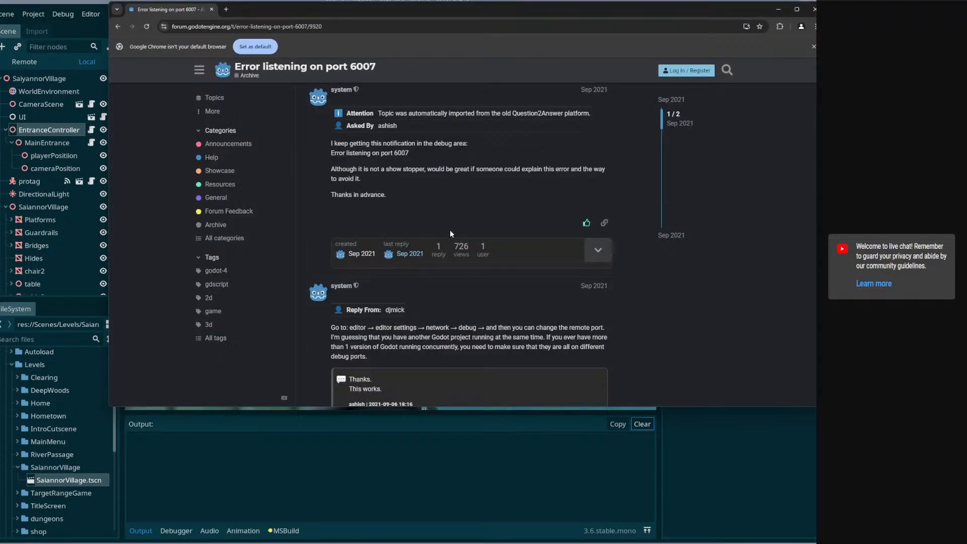
pyautogui.scroll(1, 452, 229)
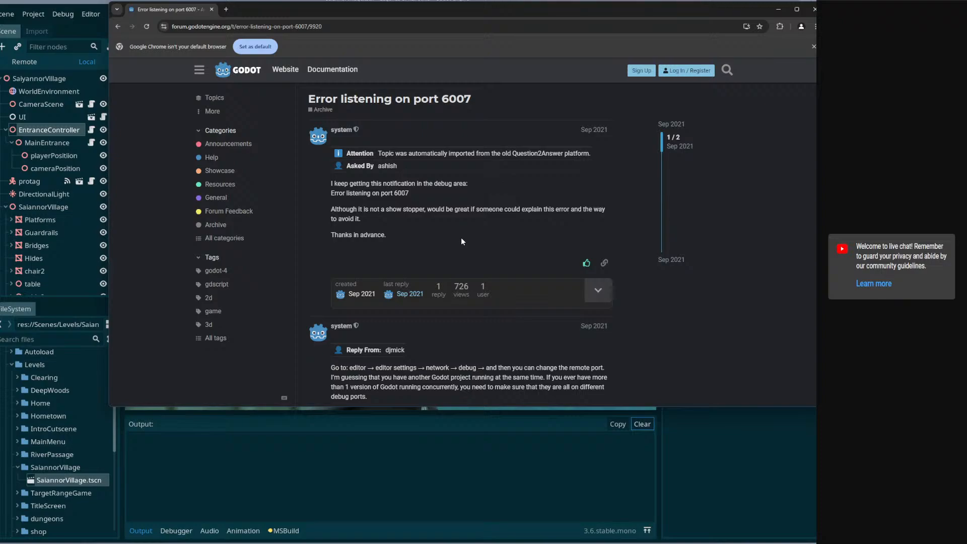
pyautogui.scroll(-1, 573, 347)
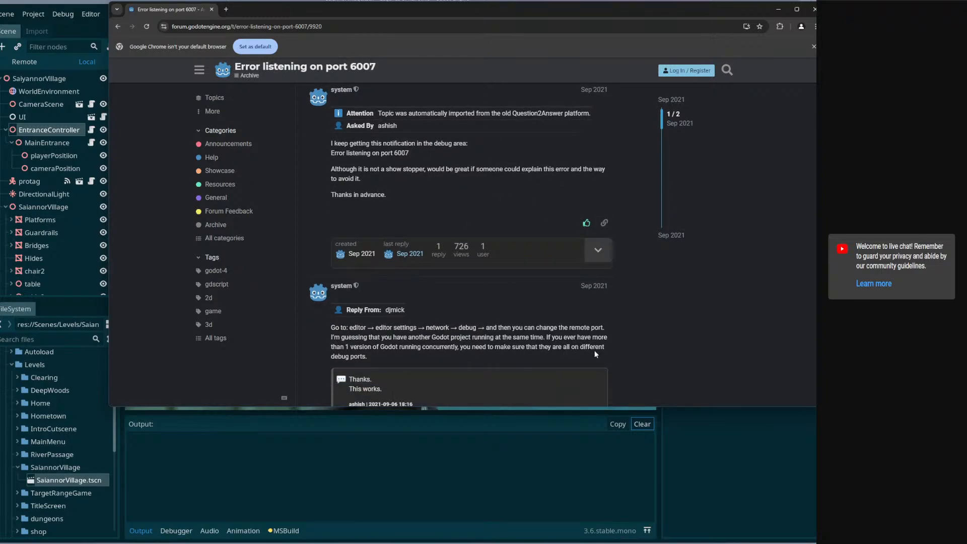
pyautogui.scroll(-3, 598, 351)
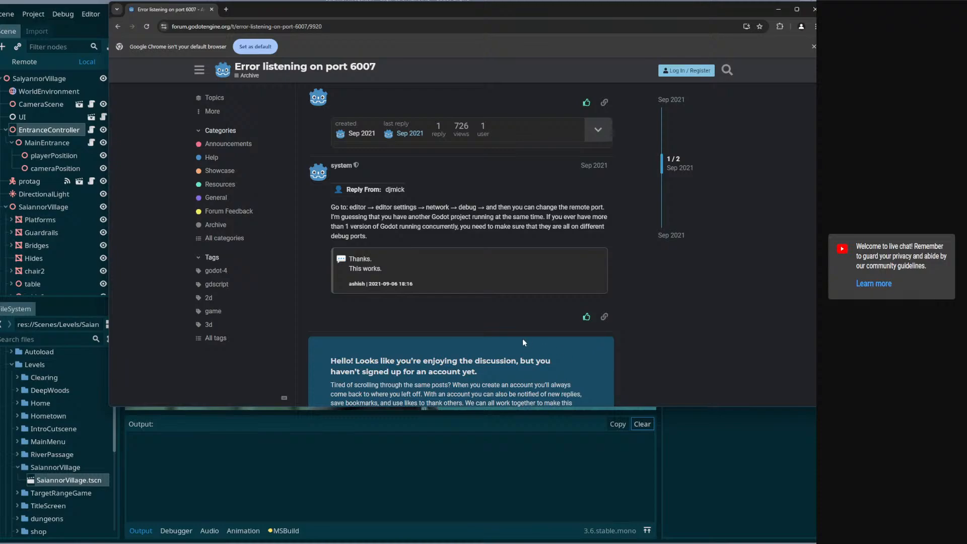
pyautogui.scroll(-1, 473, 332)
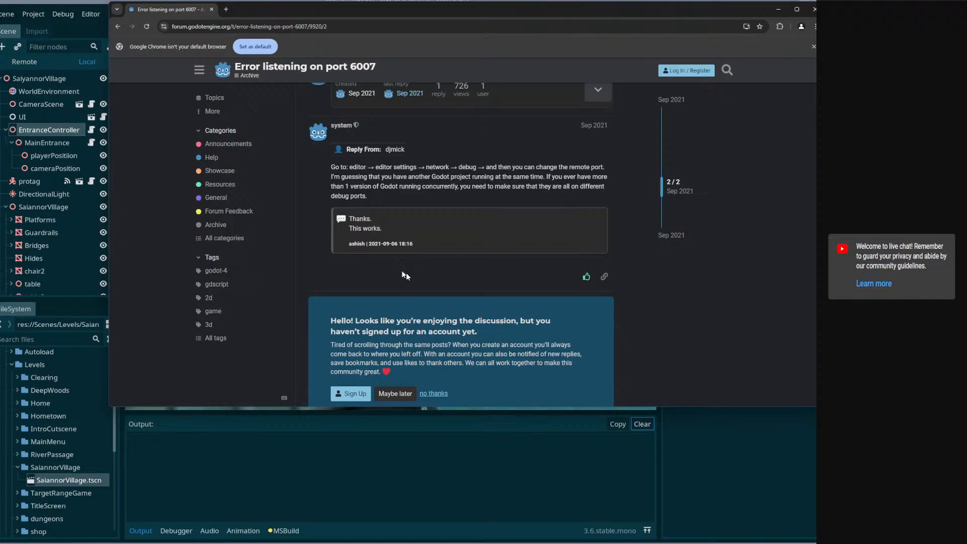
# - Return to the search results and read the Reddit thread about "Error listening on port 6007", including its nested reply
pyautogui.click(117, 26)
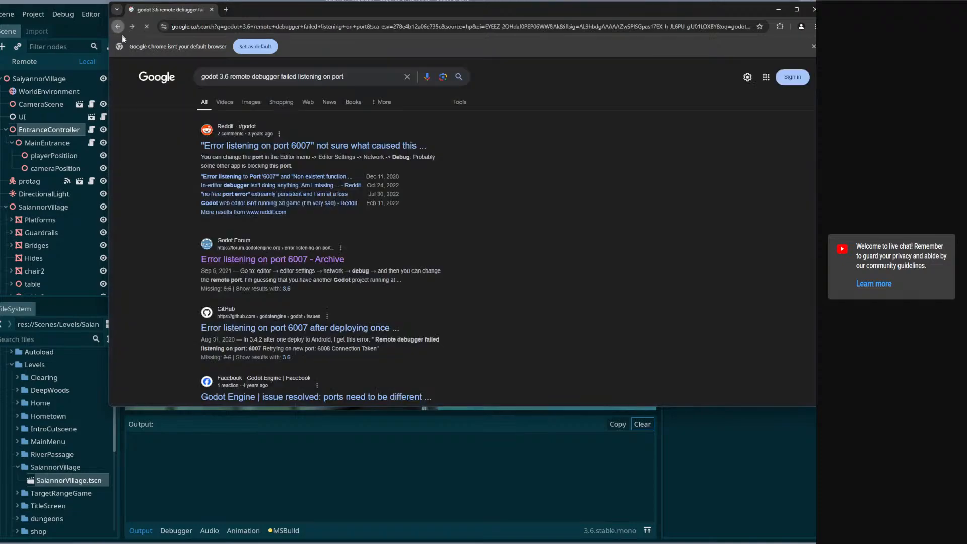
pyautogui.click(303, 147)
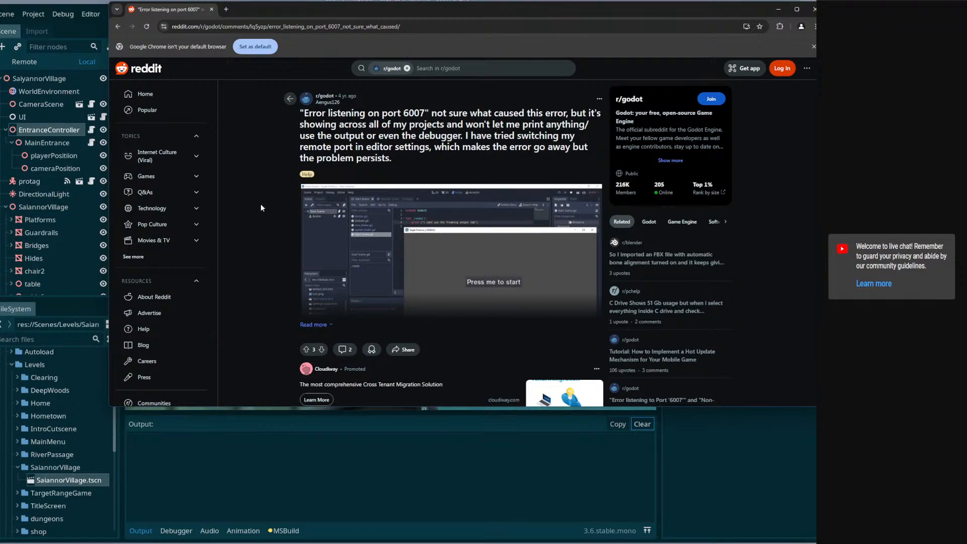
pyautogui.scroll(-1, 261, 205)
pyautogui.scroll(-3, 260, 207)
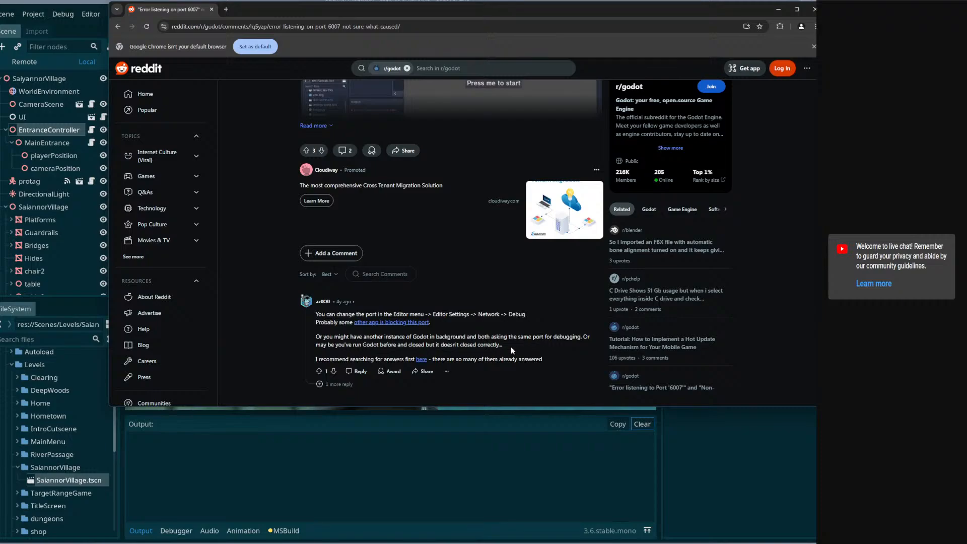
pyautogui.click(323, 384)
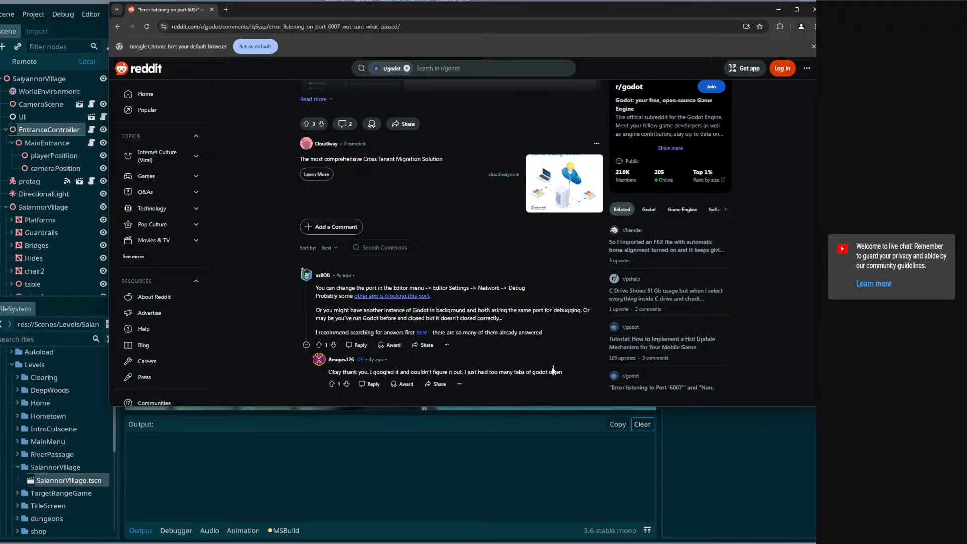
# - Close the browser window and quit the Godot editor
pyautogui.click(815, 9)
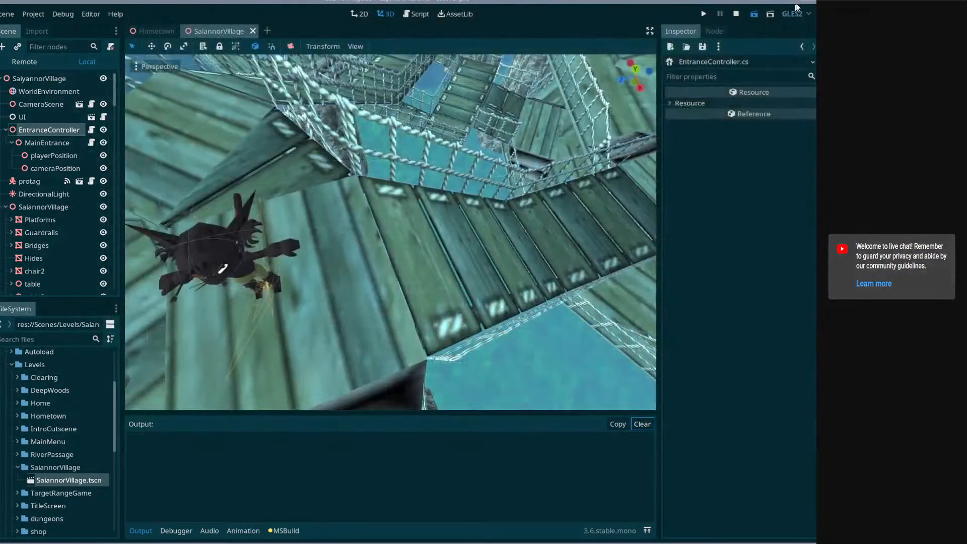
pyautogui.click(812, 6)
pyautogui.click(397, 285)
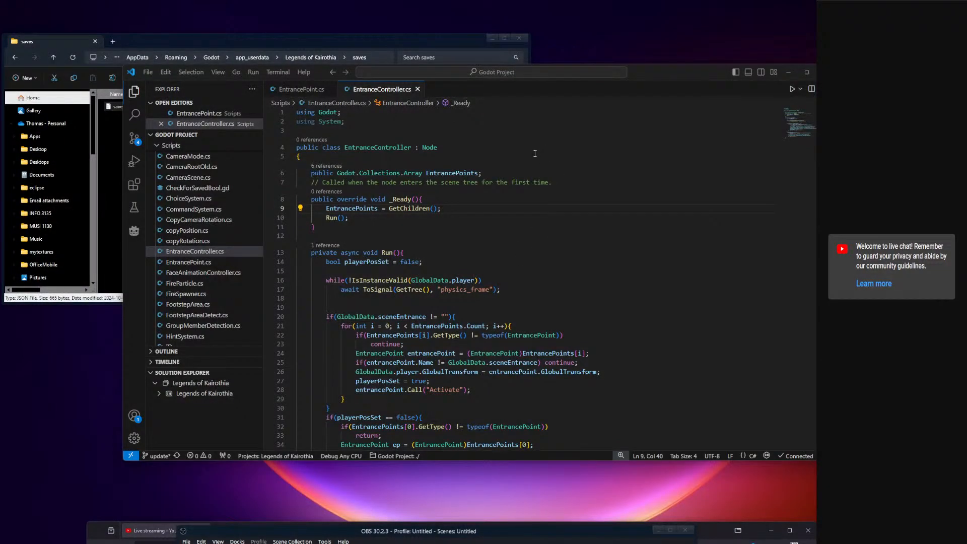
# - Open Task Manager and look through the background processes for a leftover Godot instance
pyautogui.hotkey('ctrl', 'shift', 'Escape')
pyautogui.scroll(-1, 152, 254)
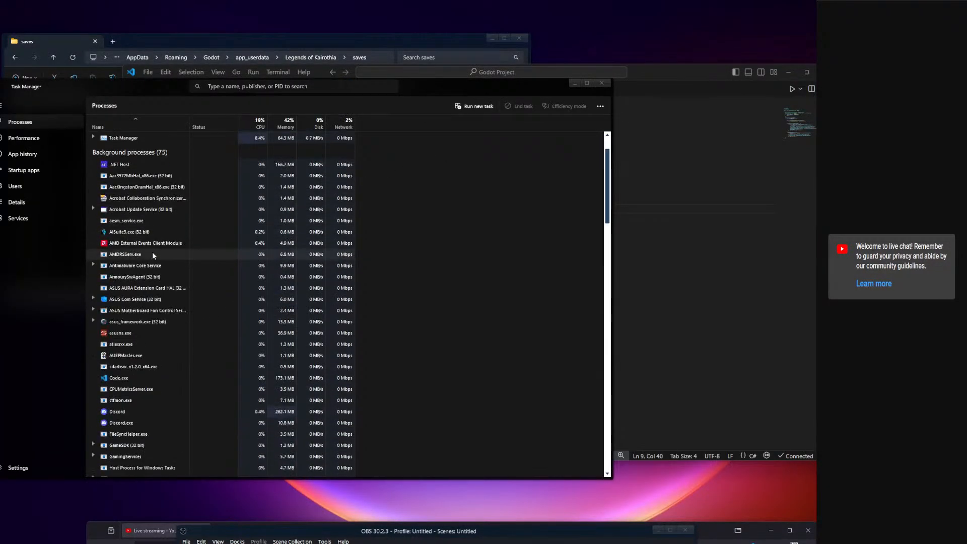
pyautogui.scroll(-3, 120, 271)
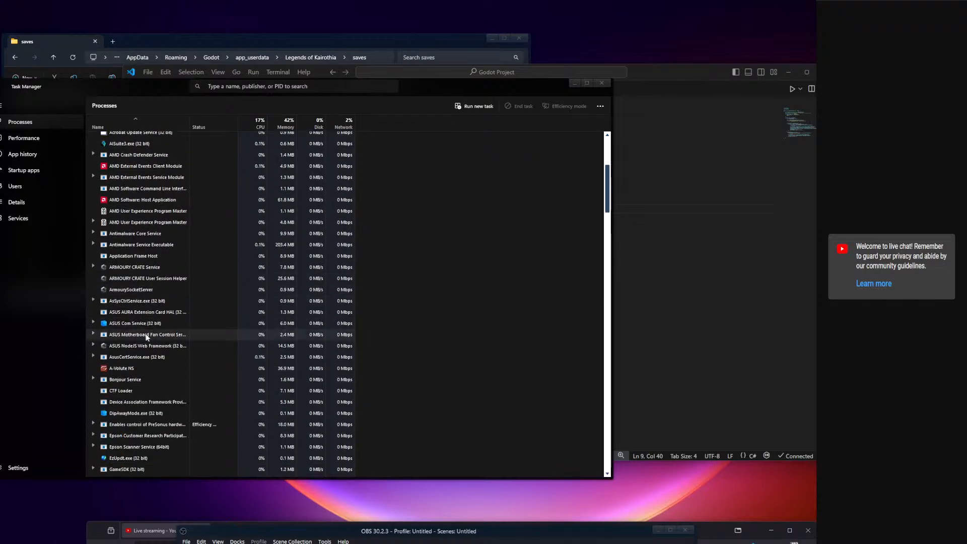
pyautogui.scroll(-6, 147, 337)
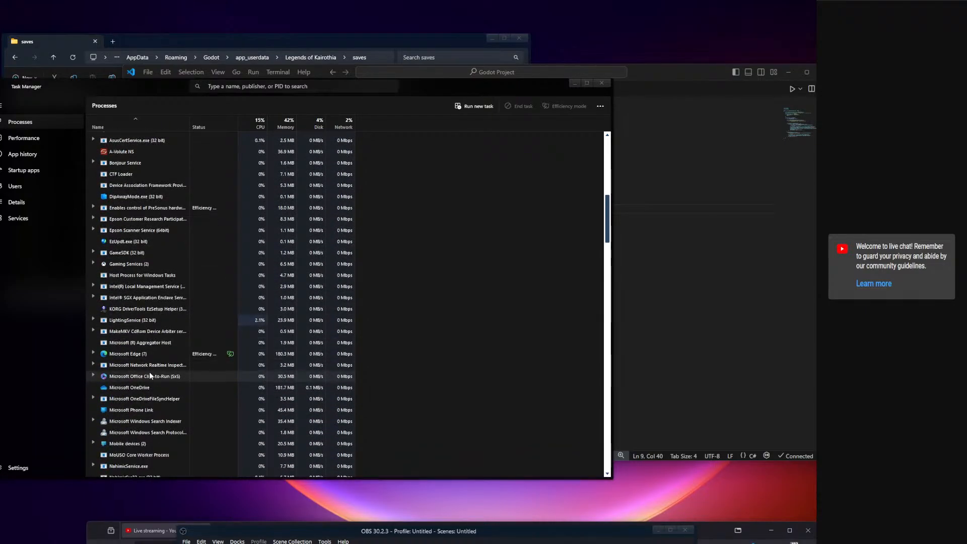
pyautogui.scroll(2, 138, 316)
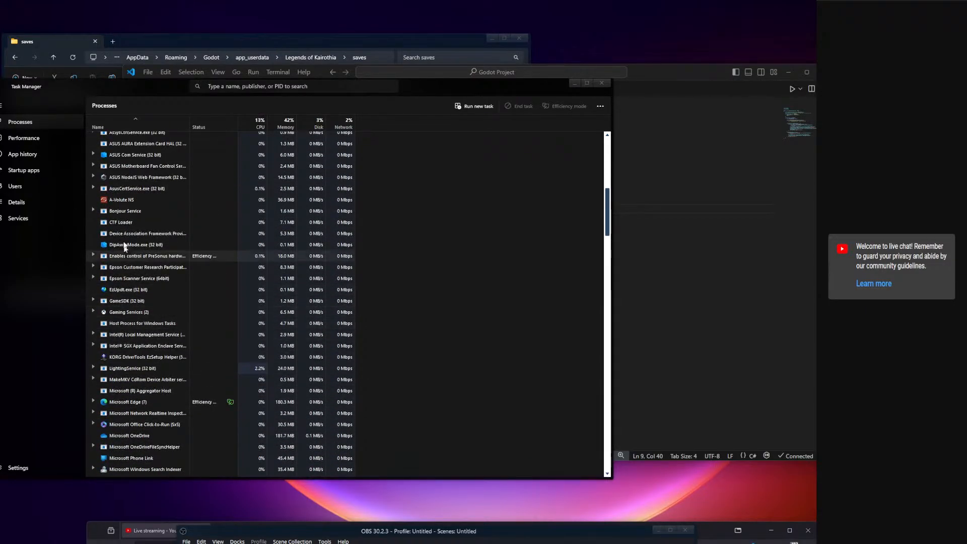
pyautogui.scroll(-5, 170, 340)
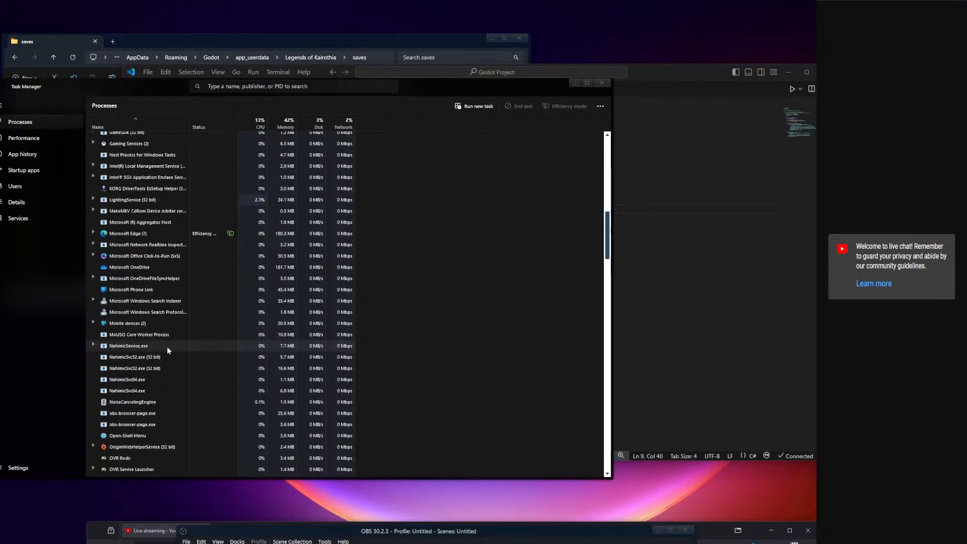
pyautogui.click(167, 346)
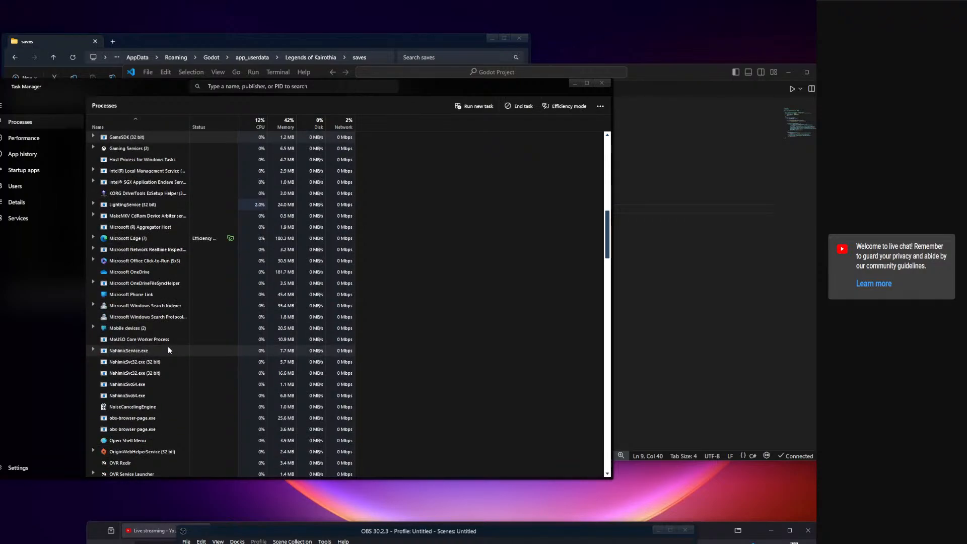
pyautogui.scroll(3, 168, 348)
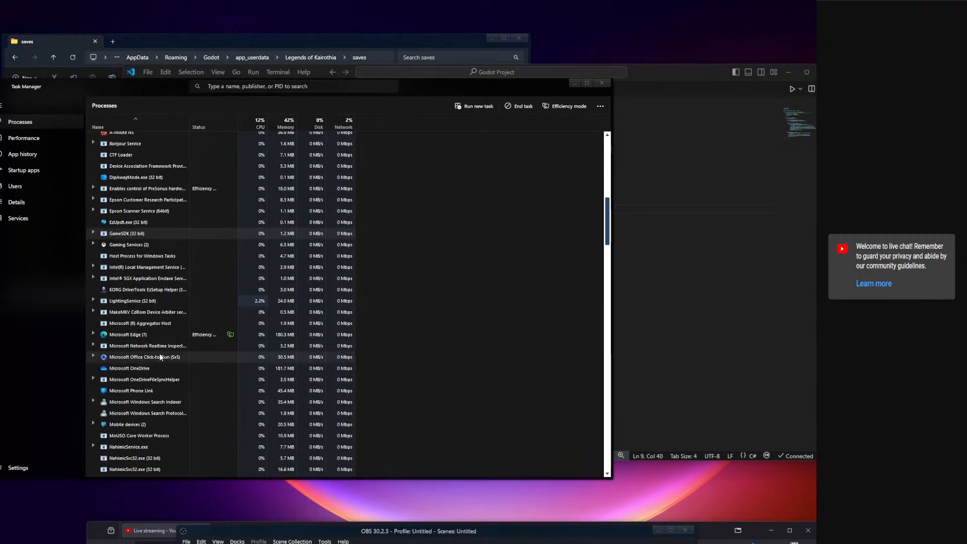
# - Show Task Manager's detailed process list and examine the entries starting with G for a Godot process
pyautogui.click(20, 202)
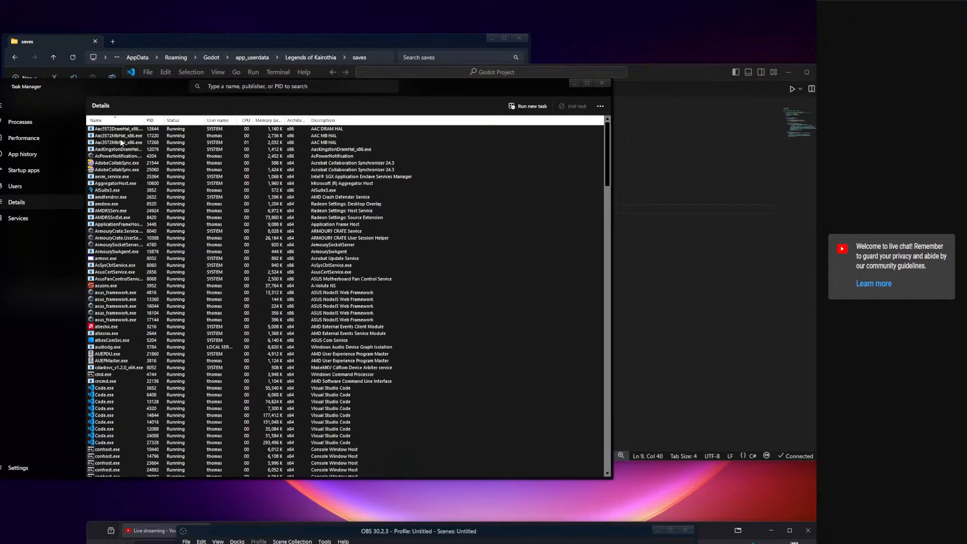
pyautogui.click(228, 201)
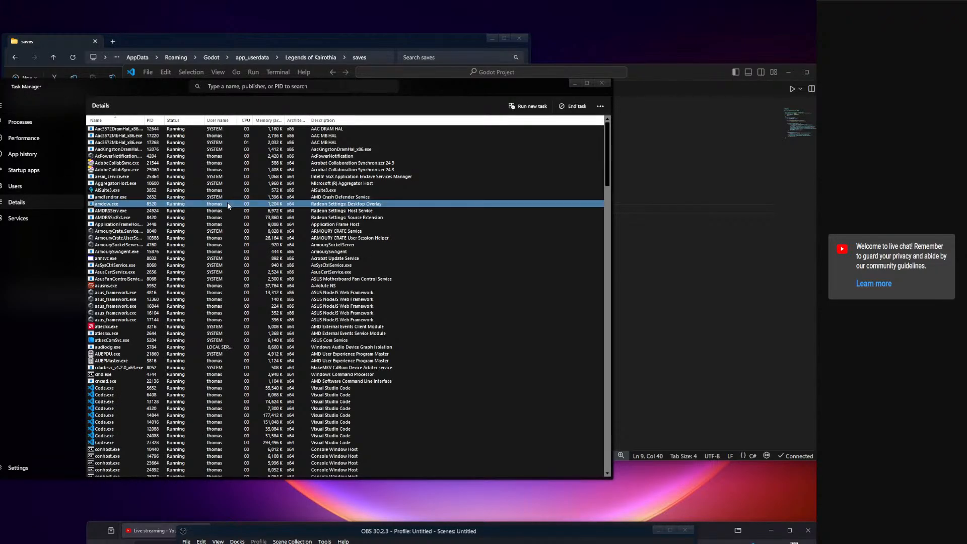
pyautogui.press('g')
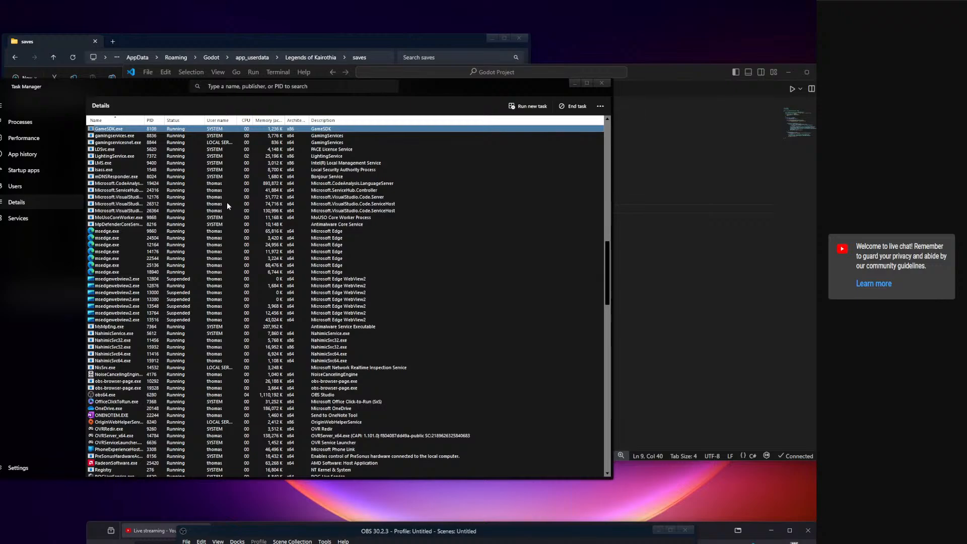
pyautogui.scroll(1, 227, 203)
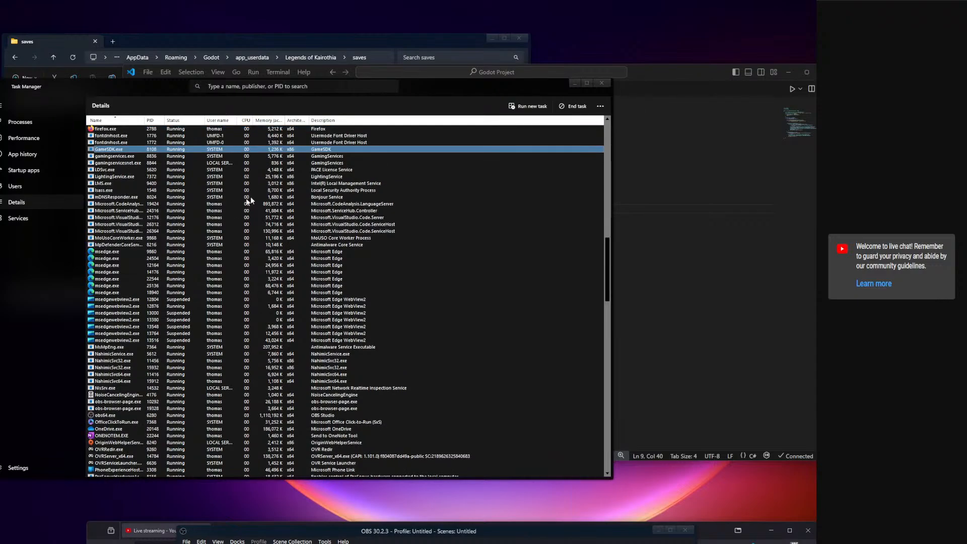
# - Close Task Manager and the code editor, and relaunch Godot with the Legends of Kairothia project in a maximized window
pyautogui.click(601, 85)
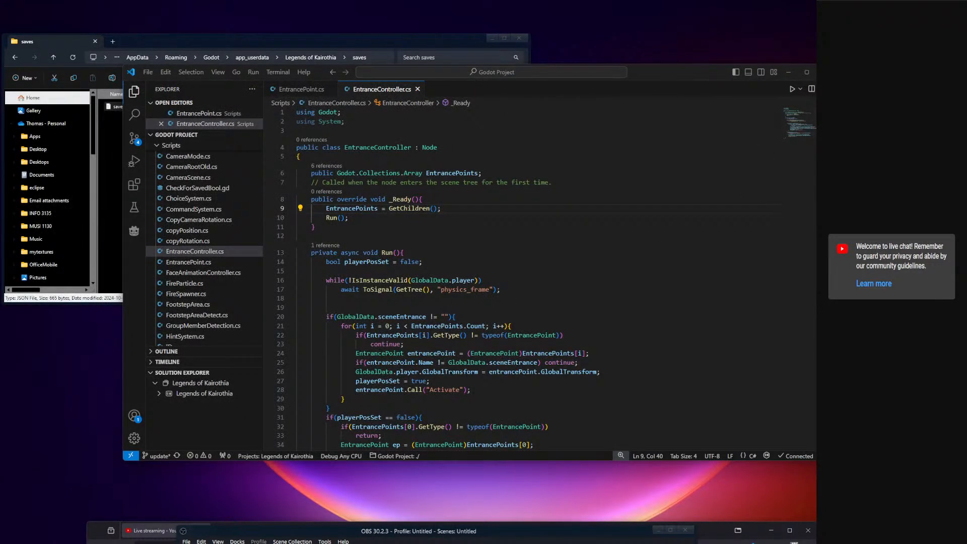
pyautogui.click(825, 72)
pyautogui.click(2, 542)
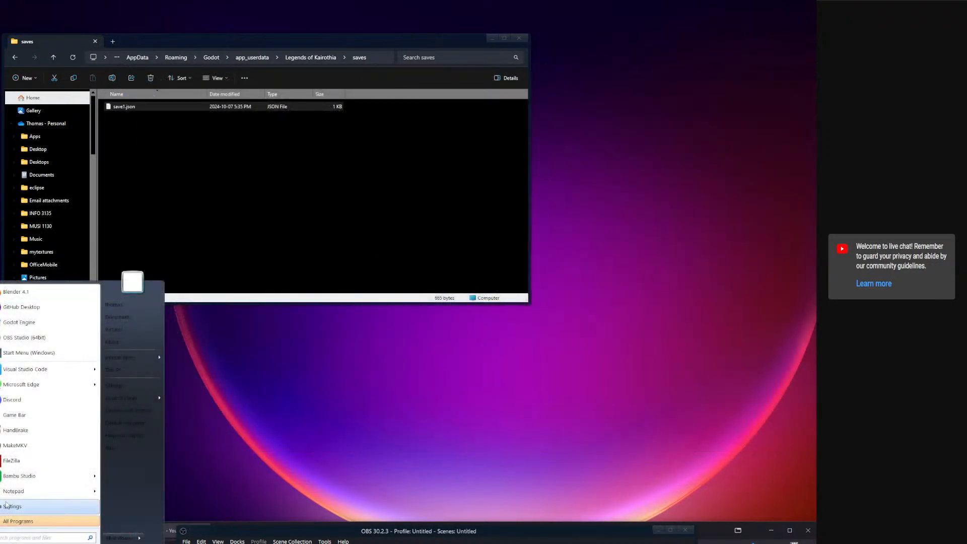
pyautogui.click(5, 323)
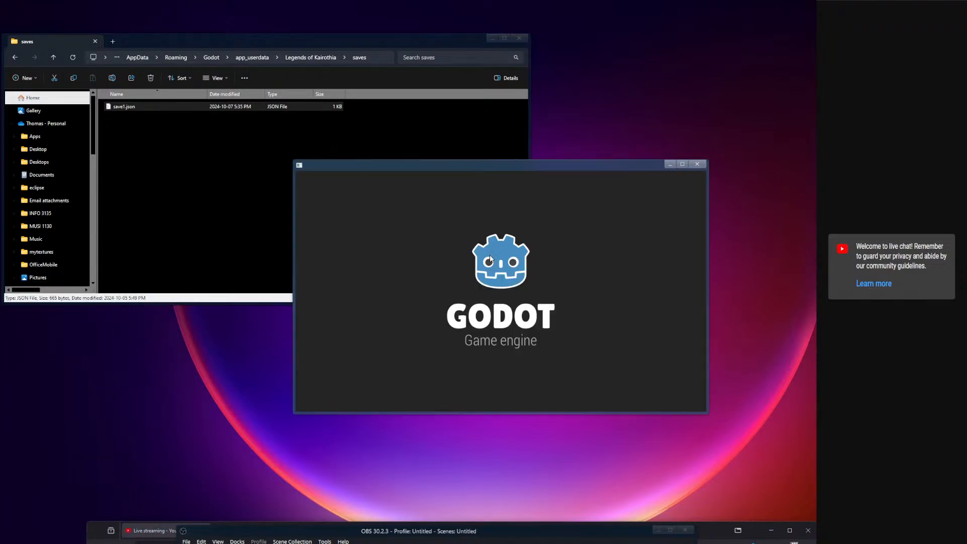
pyautogui.moveTo(519, 141); pyautogui.dragTo(261, 1)
pyautogui.doubleClick(229, 56)
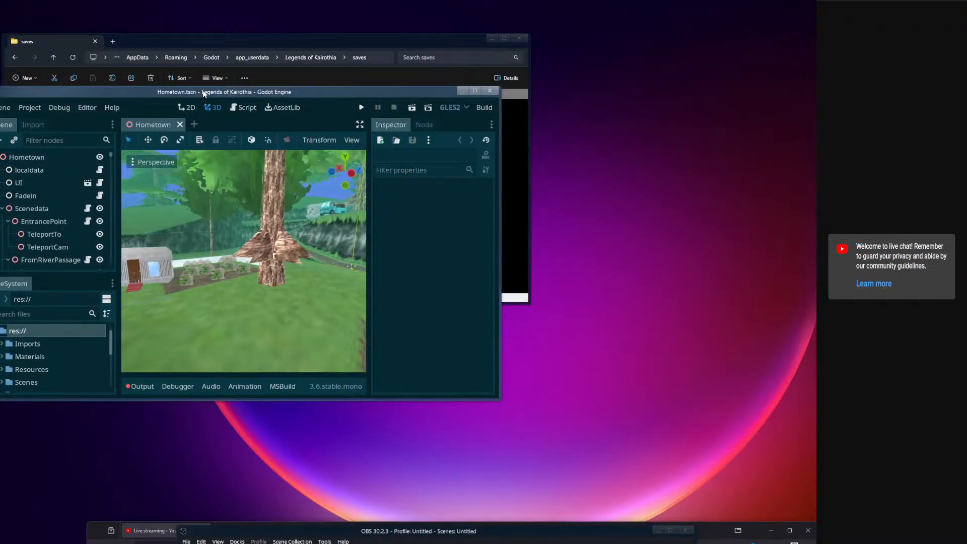
pyautogui.doubleClick(208, 95)
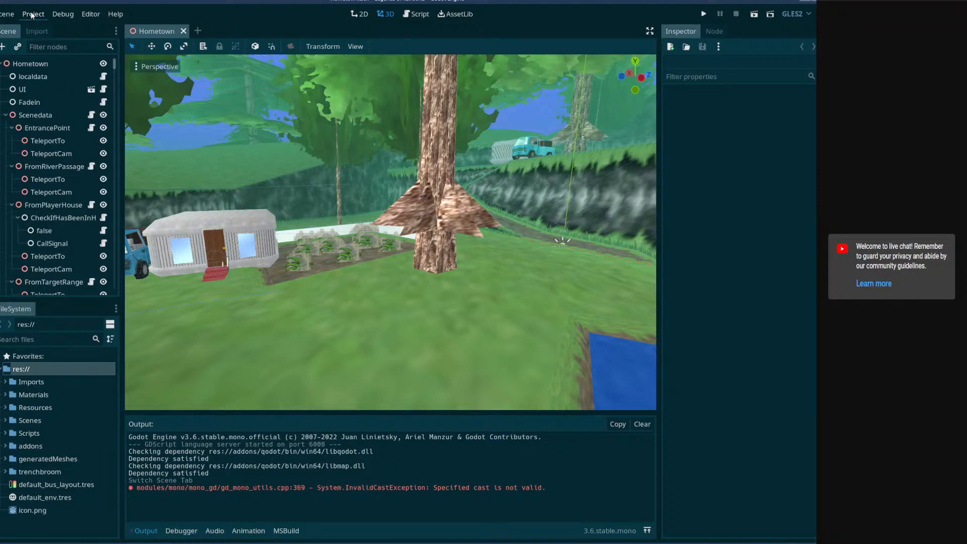
# - Run the Hometown scene to check the debug output, and close the game window
pyautogui.click(758, 15)
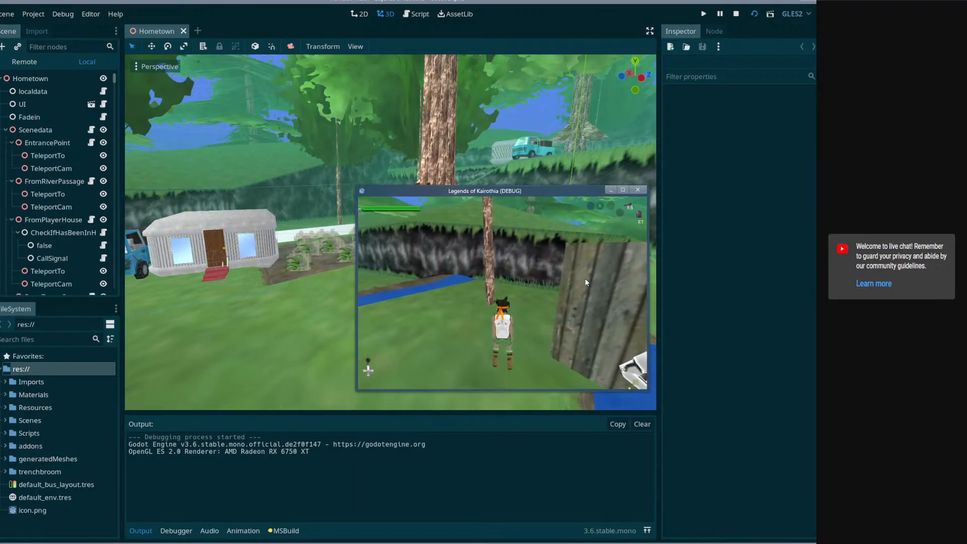
pyautogui.click(637, 190)
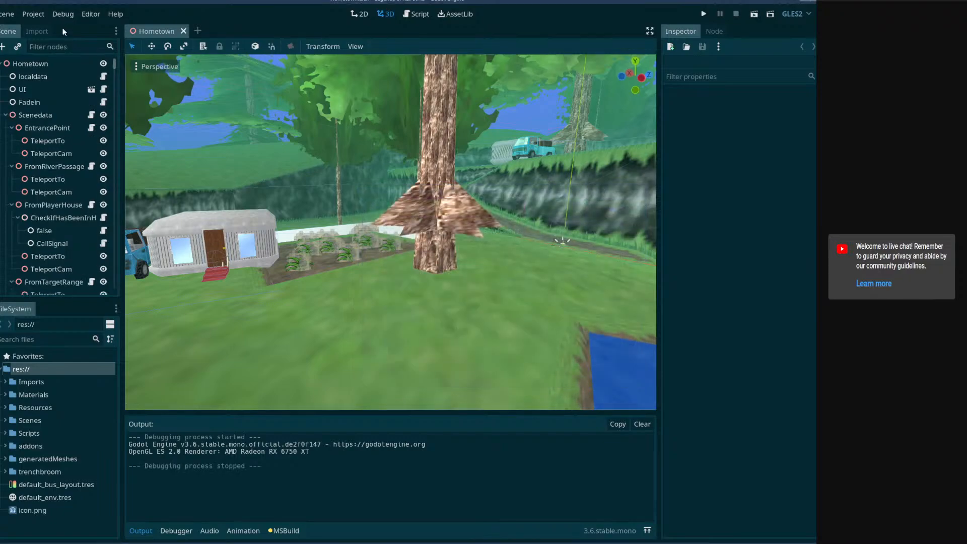
pyautogui.click(34, 14)
pyautogui.click(20, 409)
# - Open SaiannorVillage.tscn from the project's Scenes/Levels/SaiannorVillage folder
pyautogui.click(6, 421)
pyautogui.scroll(-2, 18, 432)
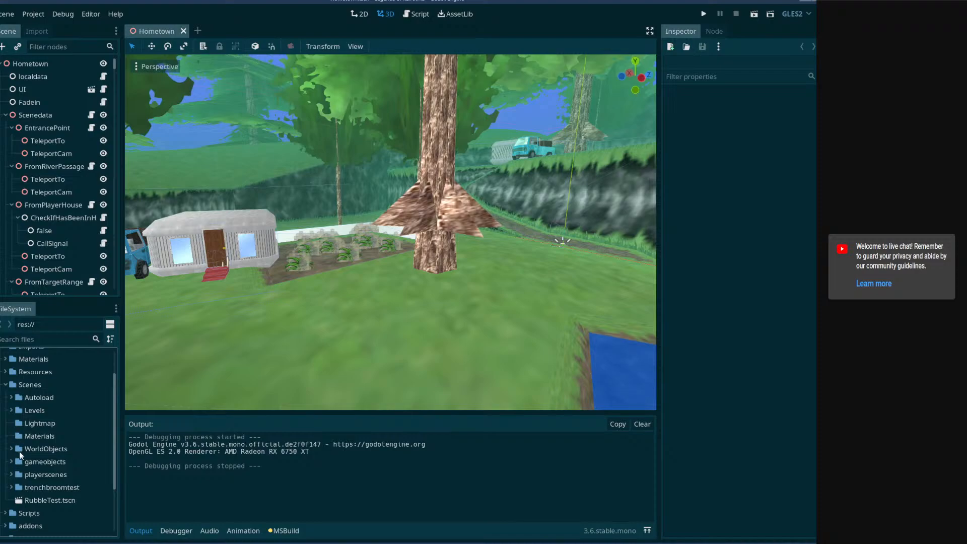
pyautogui.click(11, 410)
pyautogui.scroll(-4, 32, 421)
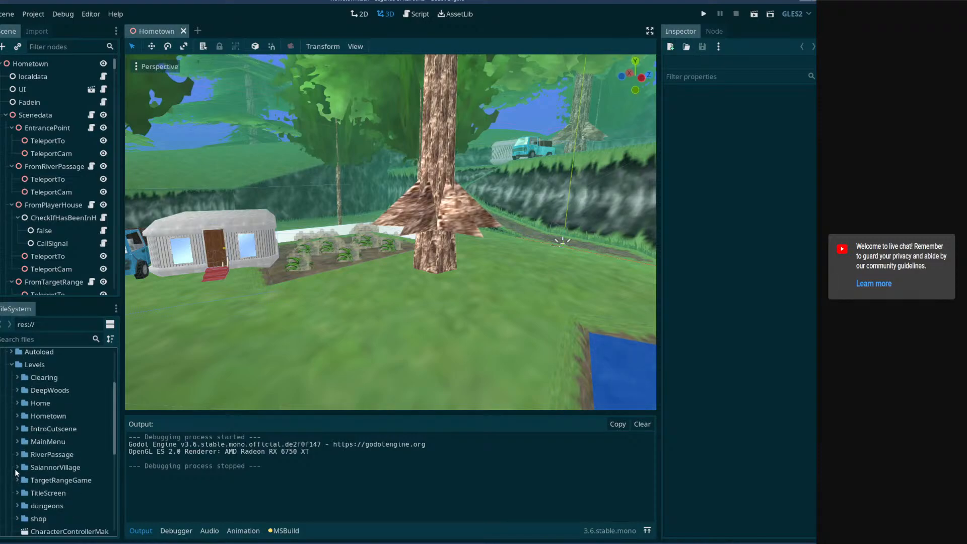
pyautogui.click(17, 468)
pyautogui.click(38, 481)
pyautogui.doubleClick(39, 481)
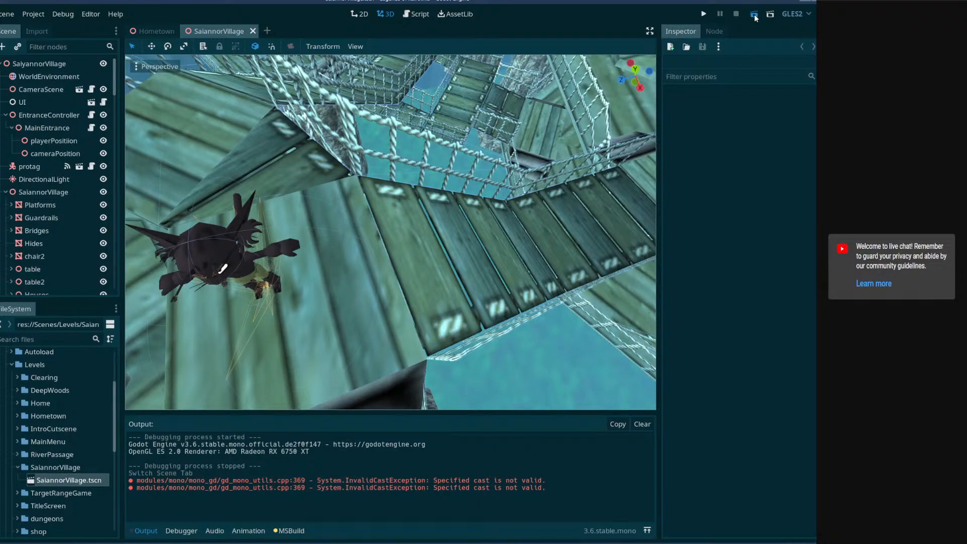
# - Run the SaiannorVillage scene, enlarge the game window to check the player's spawn, and close the game
pyautogui.hotkey('ctrl', 's')
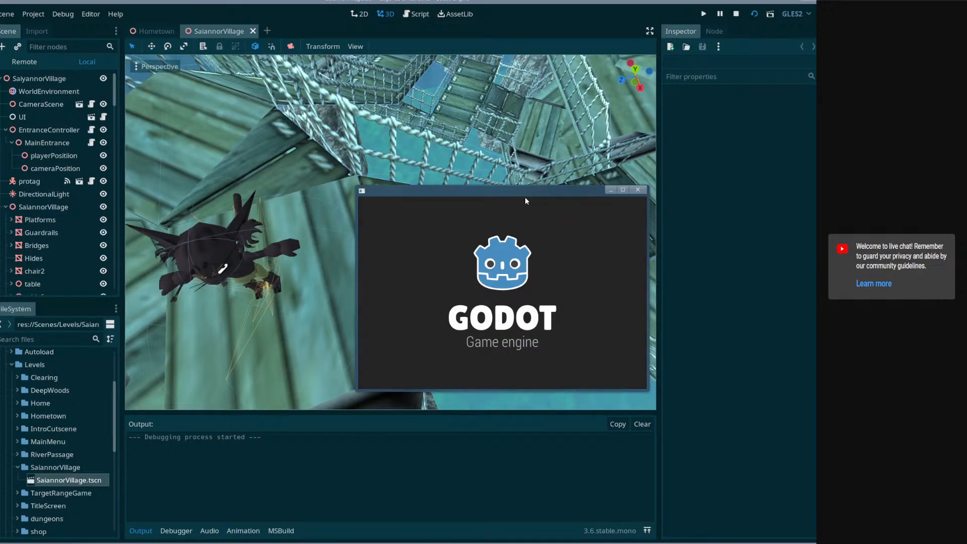
pyautogui.moveTo(530, 192); pyautogui.dragTo(271, 33)
pyautogui.moveTo(386, 228); pyautogui.dragTo(724, 432)
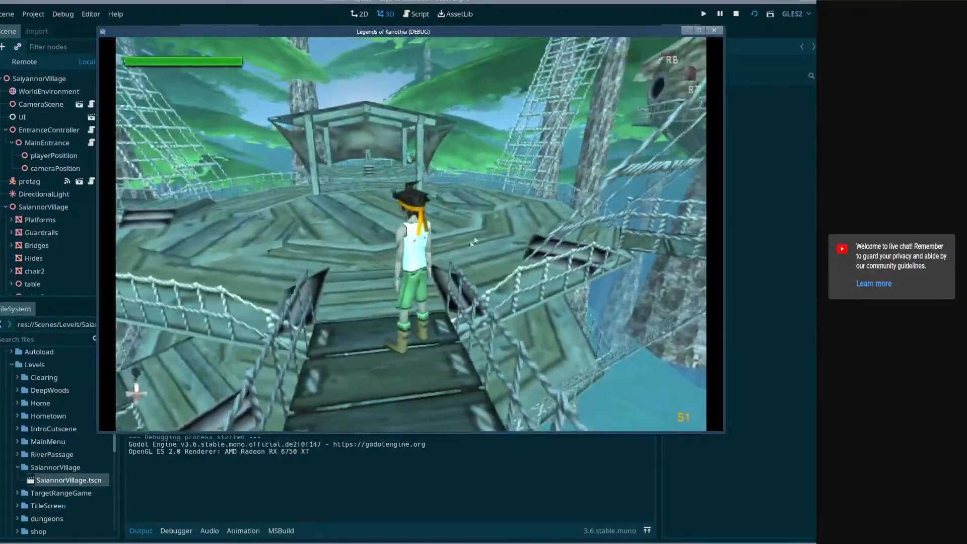
pyautogui.click(693, 73)
pyautogui.click(714, 31)
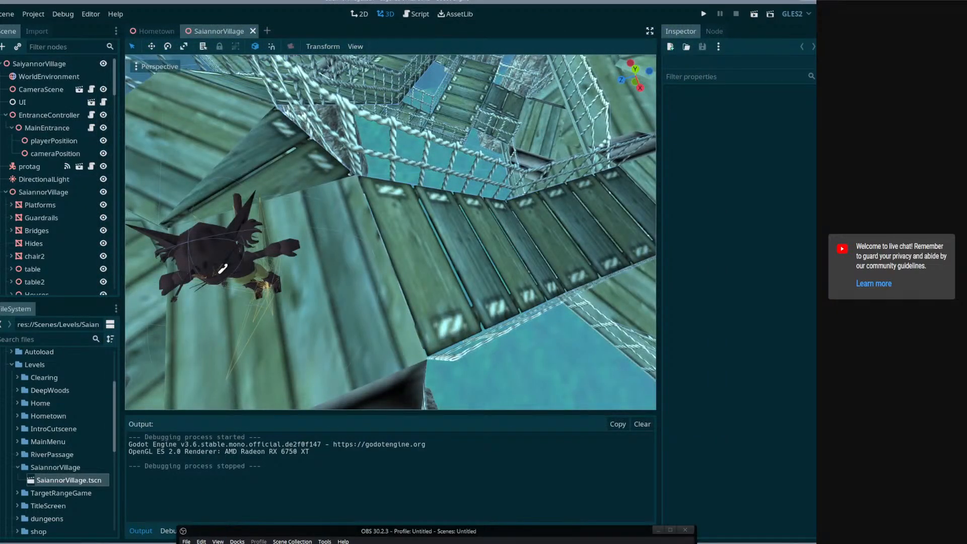
# - Open the script attached to the EntranceController node in VS Code, and open EntrancePoint.cs alongside it
pyautogui.click(64, 116)
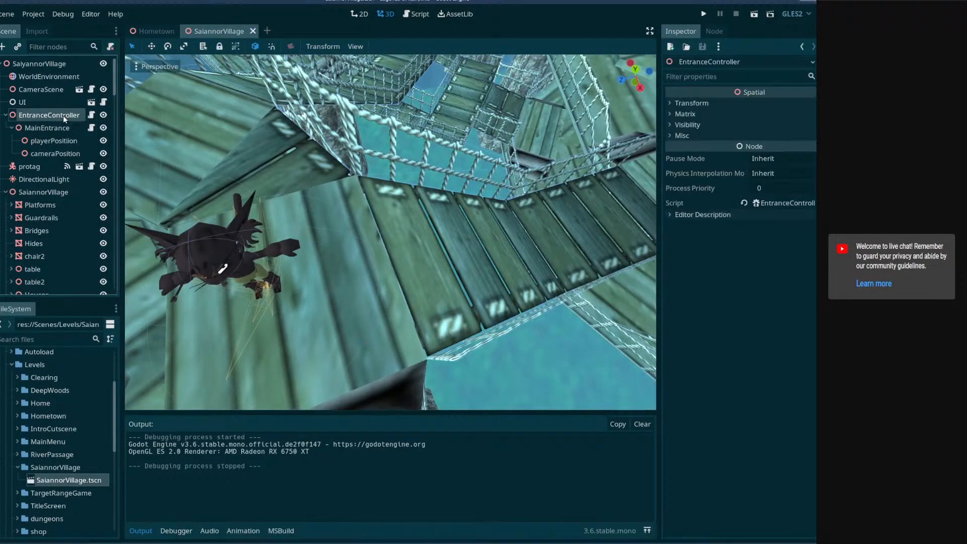
pyautogui.click(91, 115)
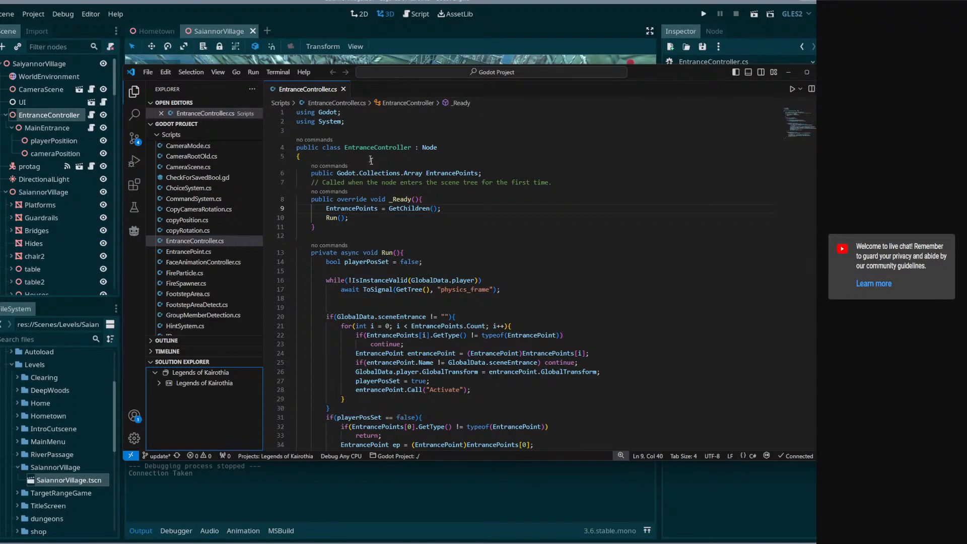
pyautogui.click(434, 256)
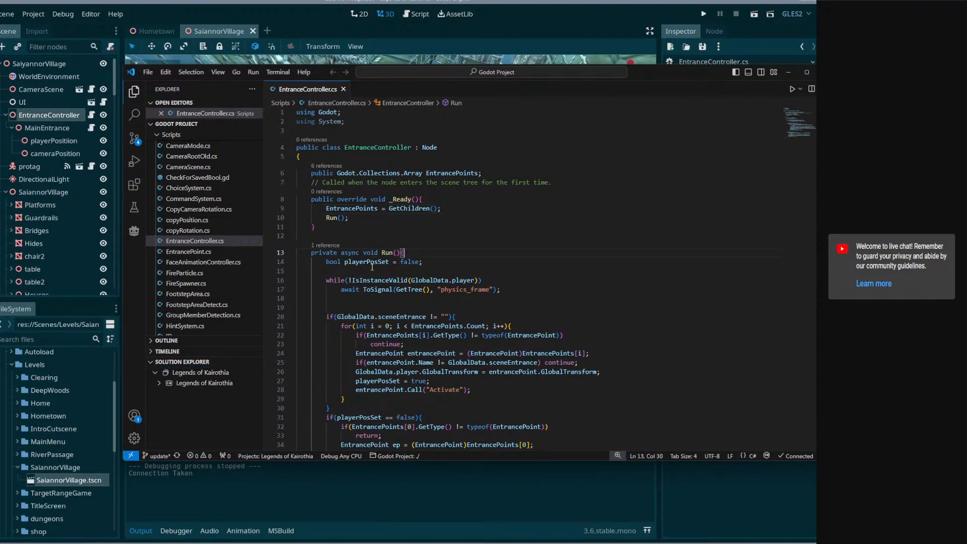
pyautogui.doubleClick(202, 251)
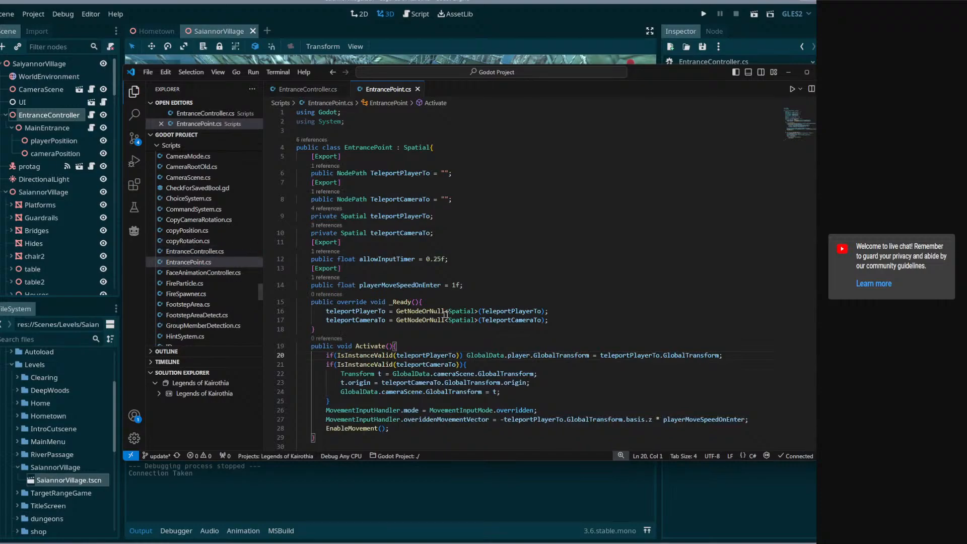
# - Add GD.Print("asdfa"); as the first line of the Activate method in EntrancePoint.cs and save the script
pyautogui.click(473, 347)
pyautogui.press('Return')
pyautogui.write('GD')
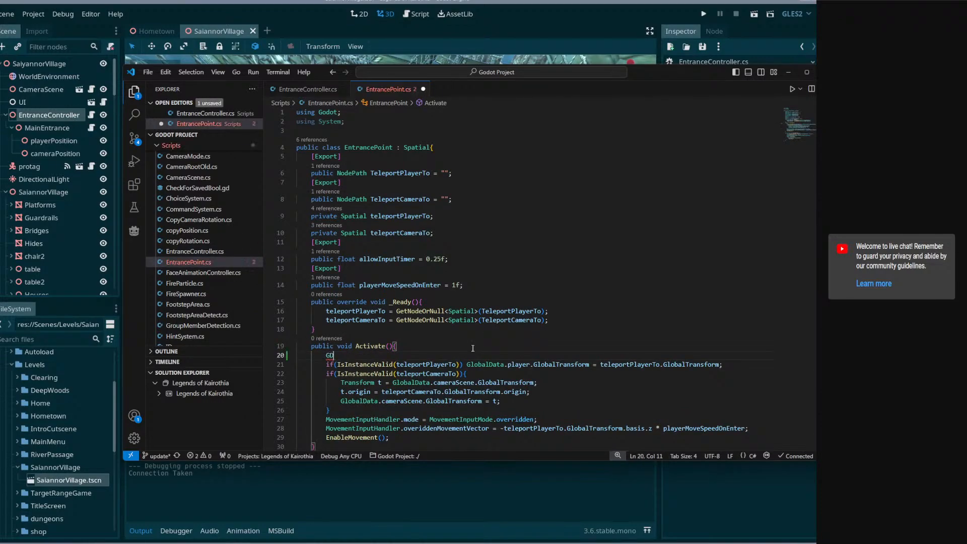
pyautogui.write('.Print("asd')
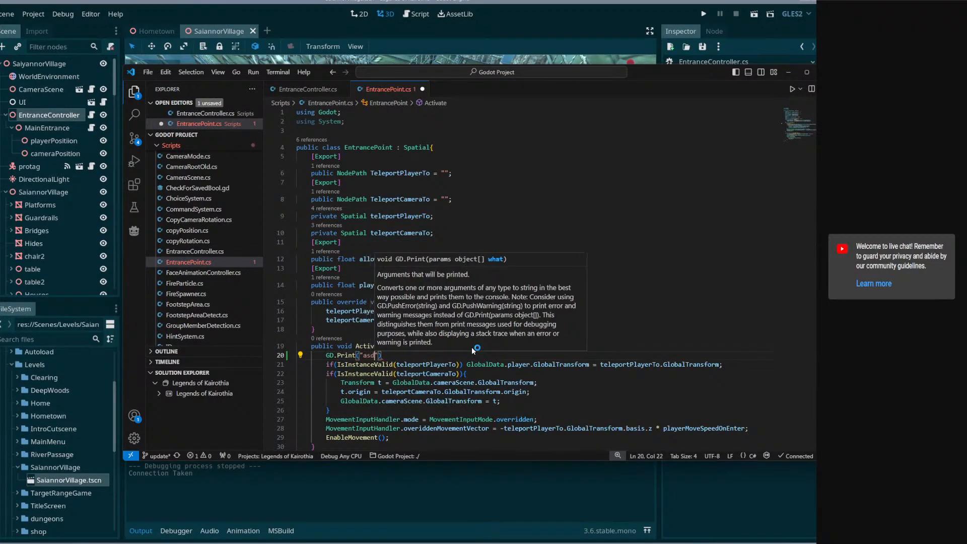
pyautogui.write('fa");')
pyautogui.hotkey('ctrl', 's')
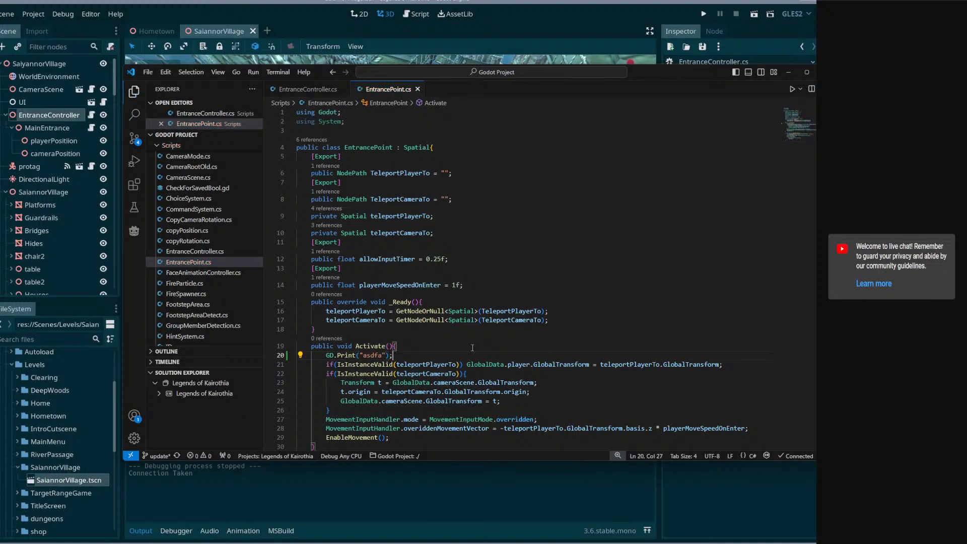
pyautogui.moveTo(336, 356); pyautogui.dragTo(356, 355)
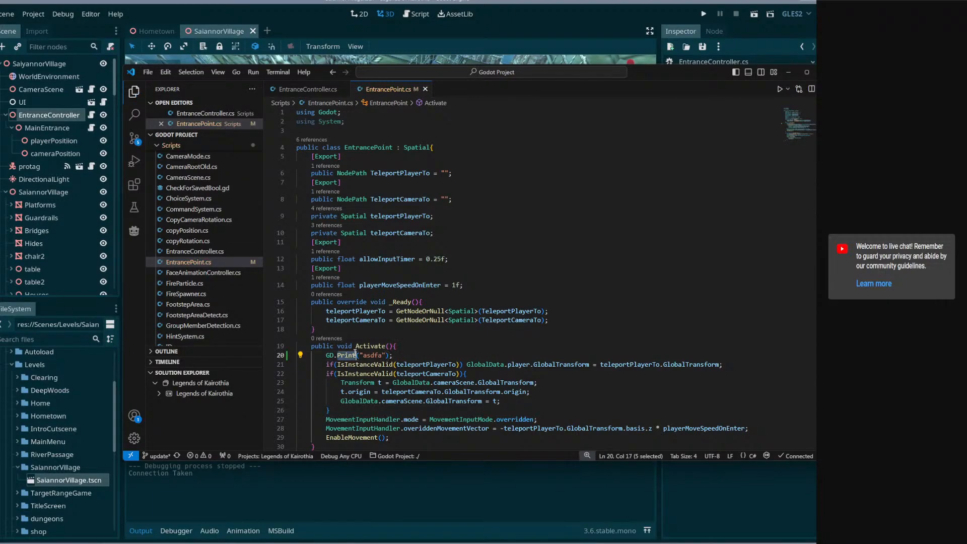
pyautogui.tripleClick(355, 355)
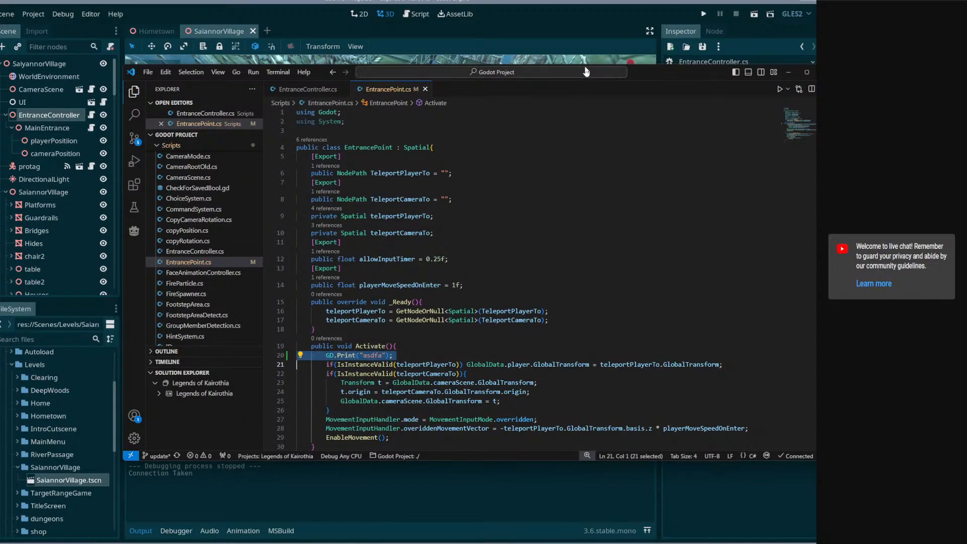
# - Run SaiannorVillage in Godot to test the debug print, close the game and dismiss the Load Errors dialog
pyautogui.click(754, 14)
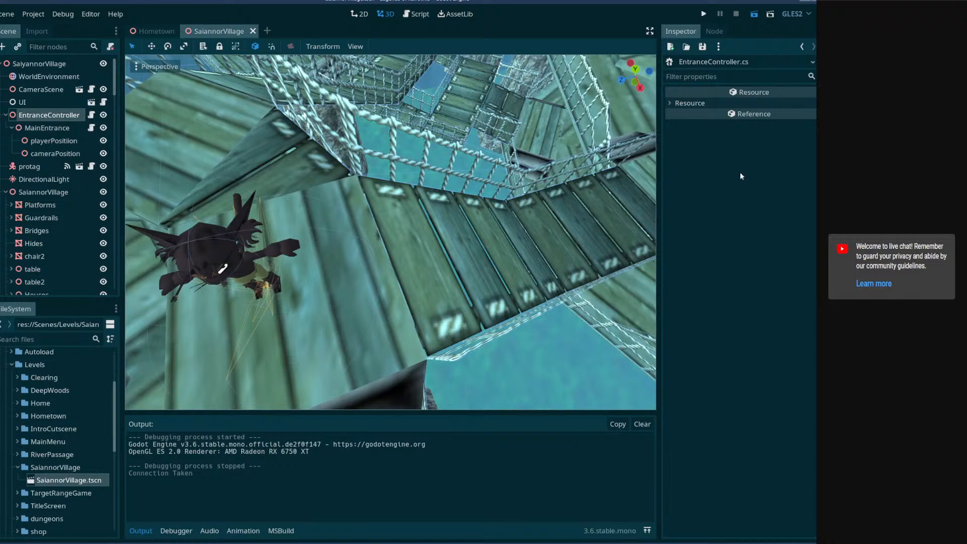
pyautogui.hotkey('ctrl', 's')
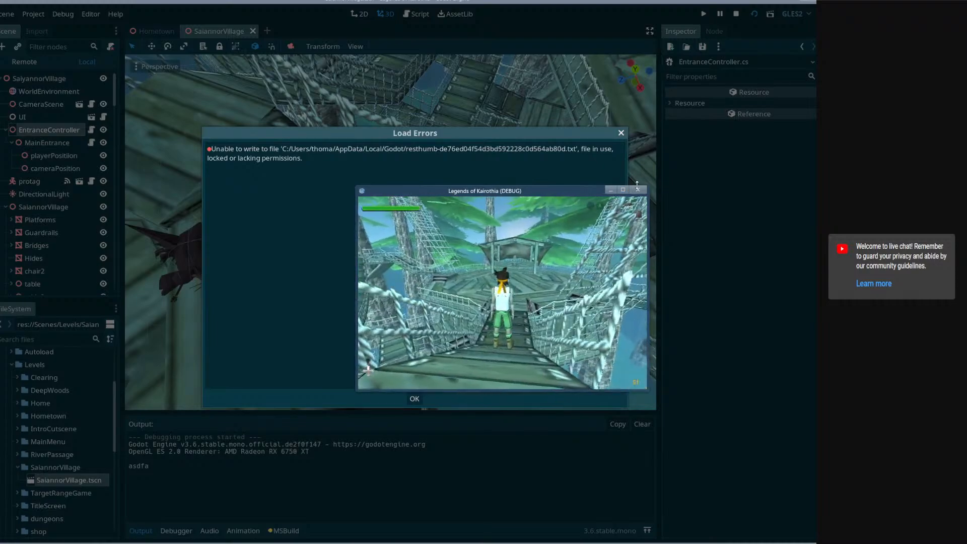
pyautogui.hotkey('alt', 'F4')
pyautogui.click(414, 401)
# - Return to VS Code, delete the GD.Print("asdfa"); line from the Activate method and save EntrancePoint.cs
pyautogui.hotkey('alt', 'Tab')
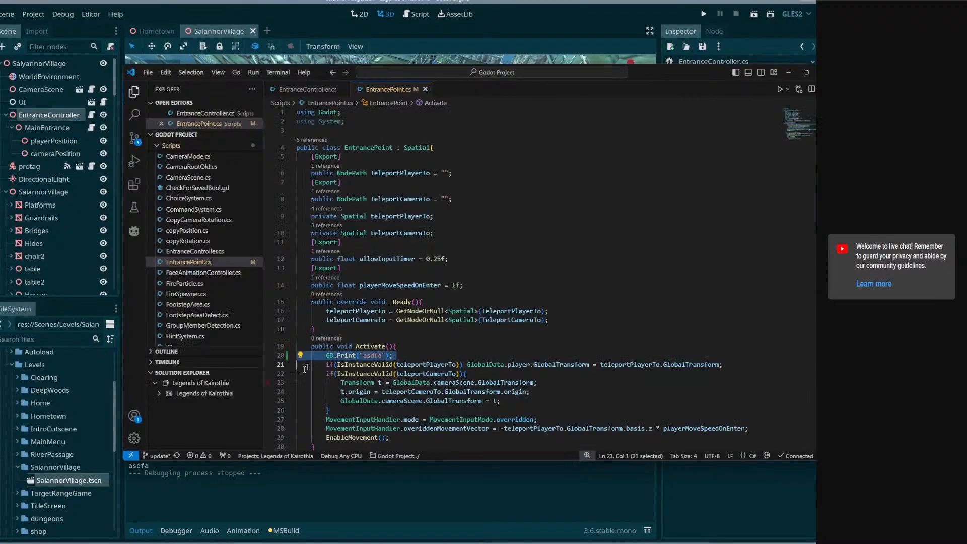
pyautogui.doubleClick(373, 355)
pyautogui.hotkey('ctrl', 'shift', 'k')
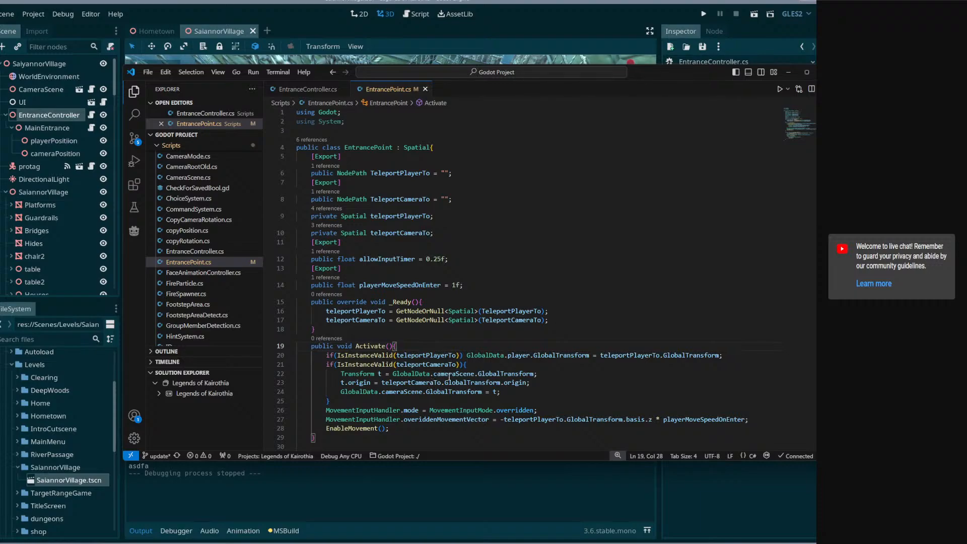
pyautogui.hotkey('ctrl', 's')
# - Examine the Activate method in EntrancePoint.cs, including its validity checks, teleport fields, movement mode and EnableMovement call
pyautogui.scroll(-1, 450, 377)
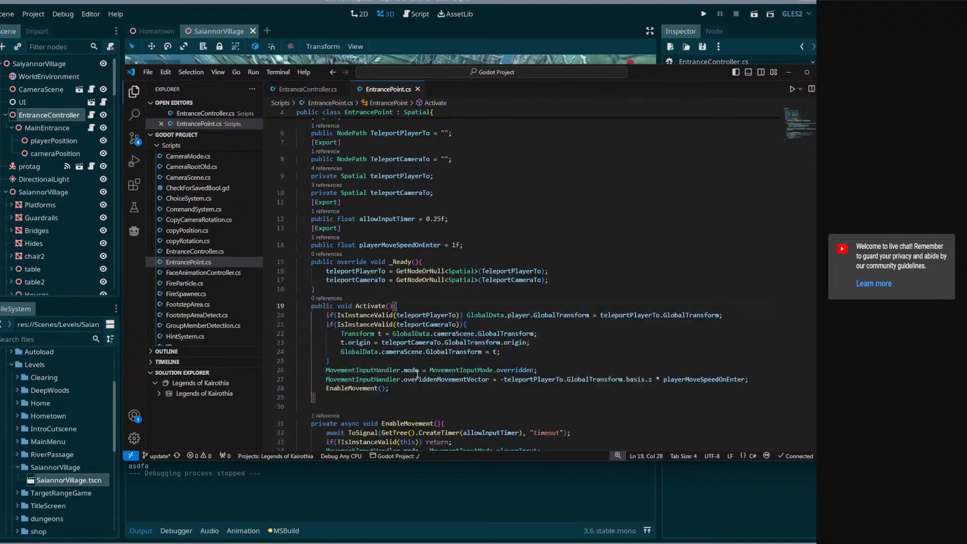
pyautogui.click(401, 363)
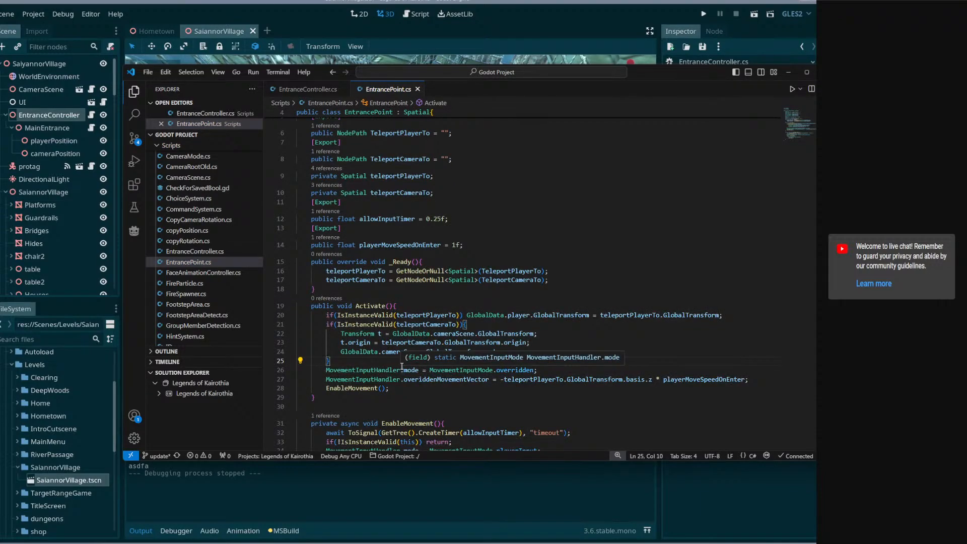
pyautogui.doubleClick(352, 388)
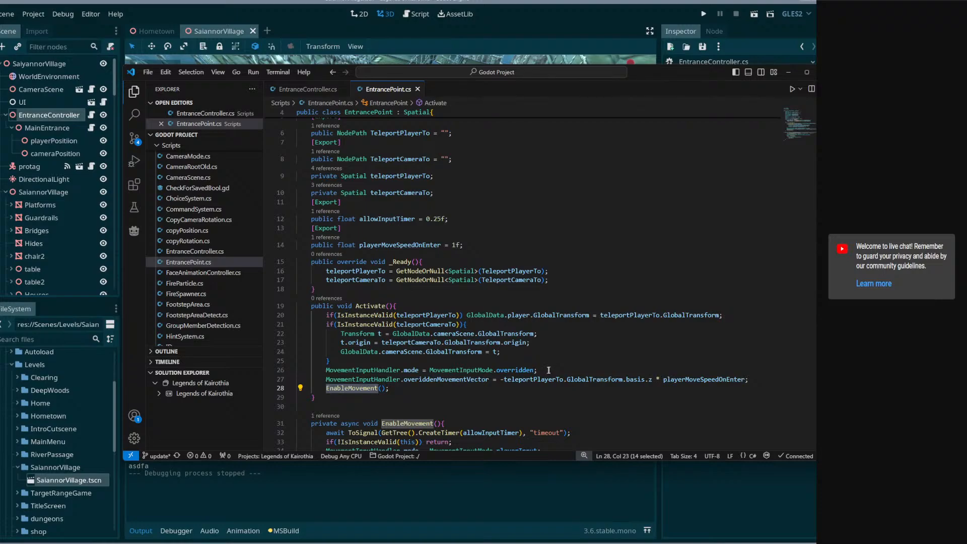
pyautogui.click(403, 315)
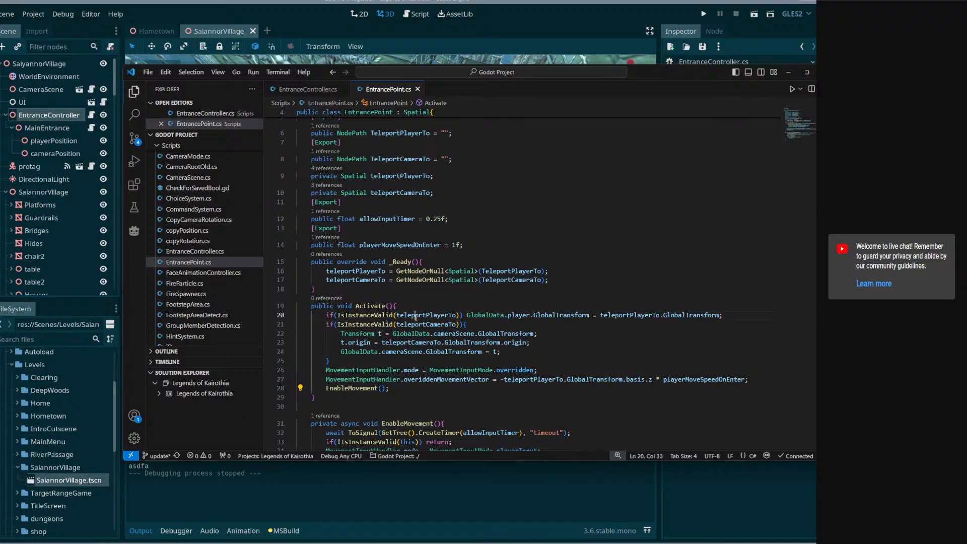
pyautogui.click(360, 315)
pyautogui.doubleClick(359, 316)
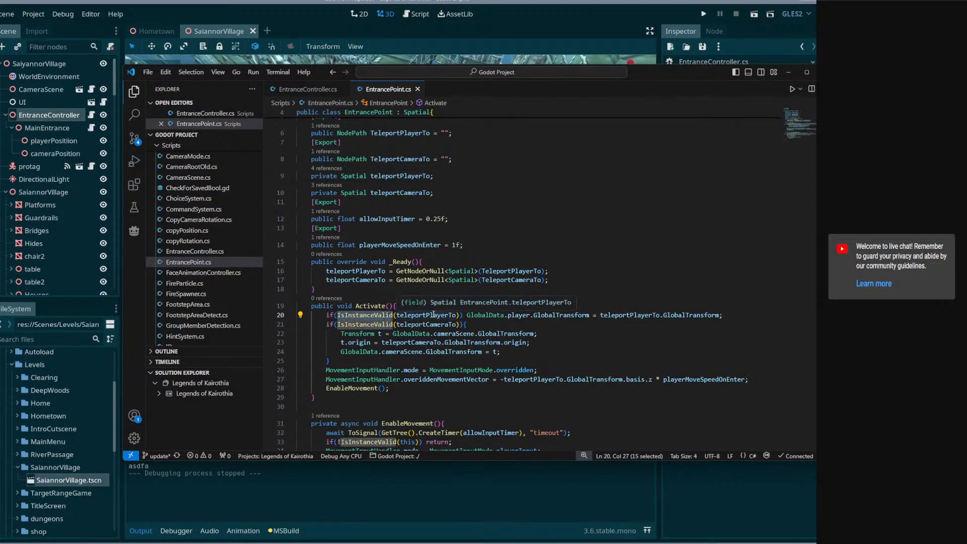
pyautogui.scroll(1, 430, 304)
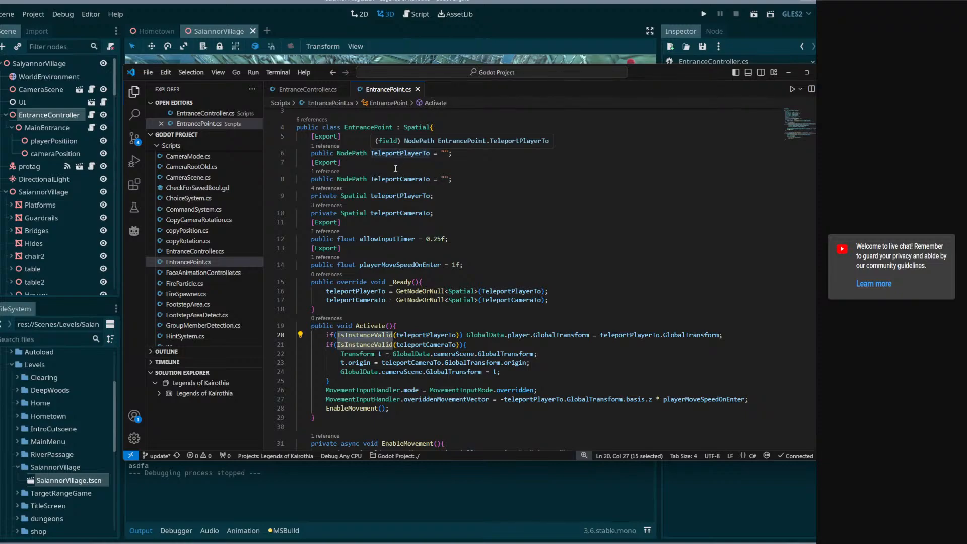
pyautogui.doubleClick(394, 197)
pyautogui.click(395, 213)
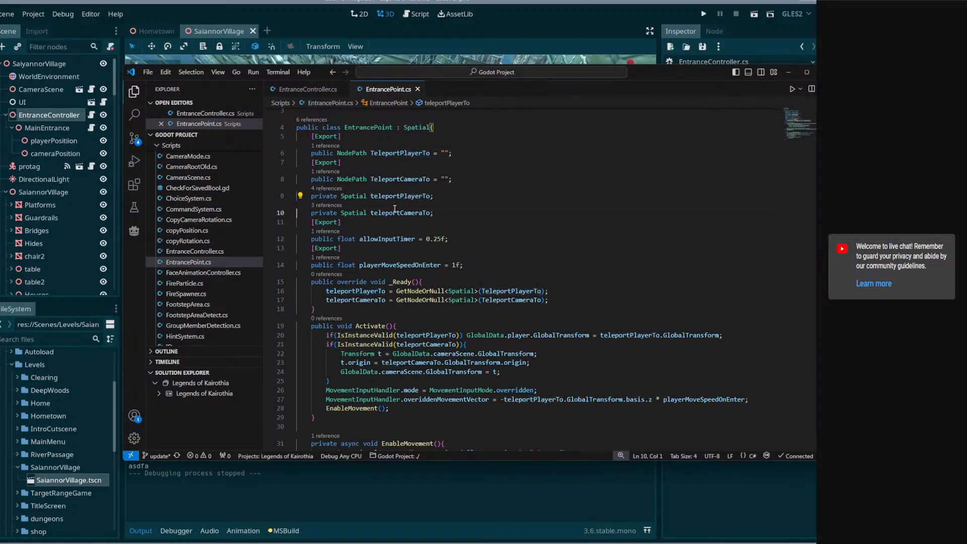
pyautogui.doubleClick(395, 212)
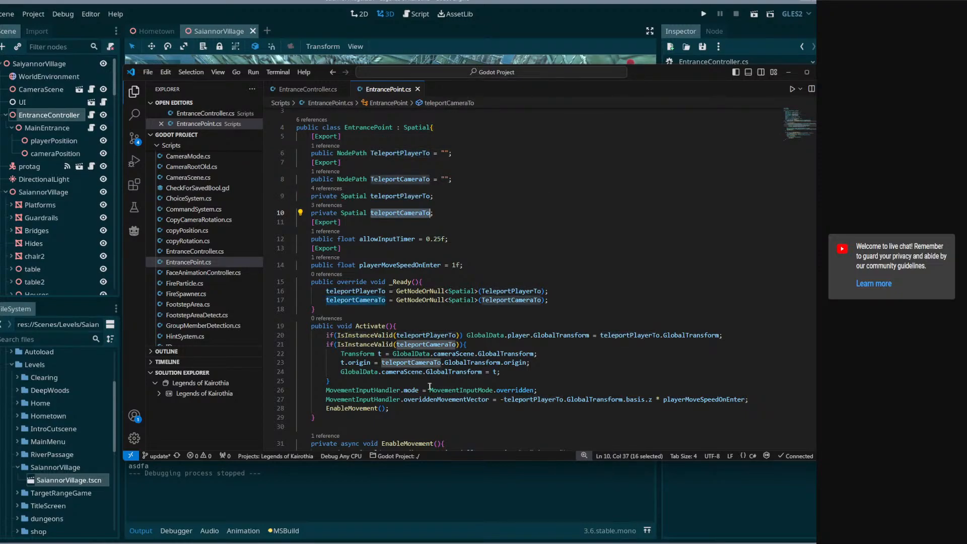
pyautogui.doubleClick(404, 391)
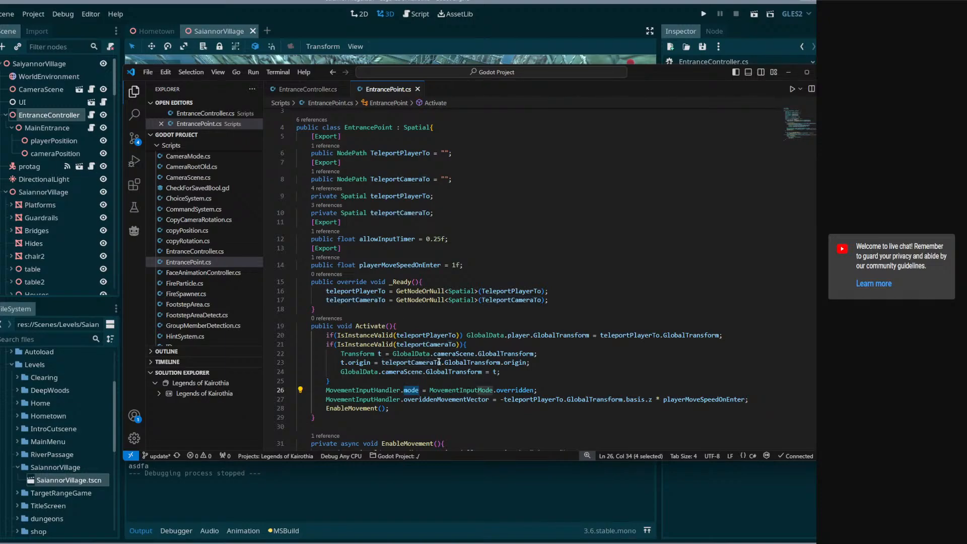
# - Examine how EntrancePoint.cs sets MovementInputHandler's mode and overriddenMovementVector in Activate, and read through the EnableMovement method
pyautogui.doubleClick(397, 390)
pyautogui.doubleClick(407, 390)
pyautogui.scroll(-1, 426, 408)
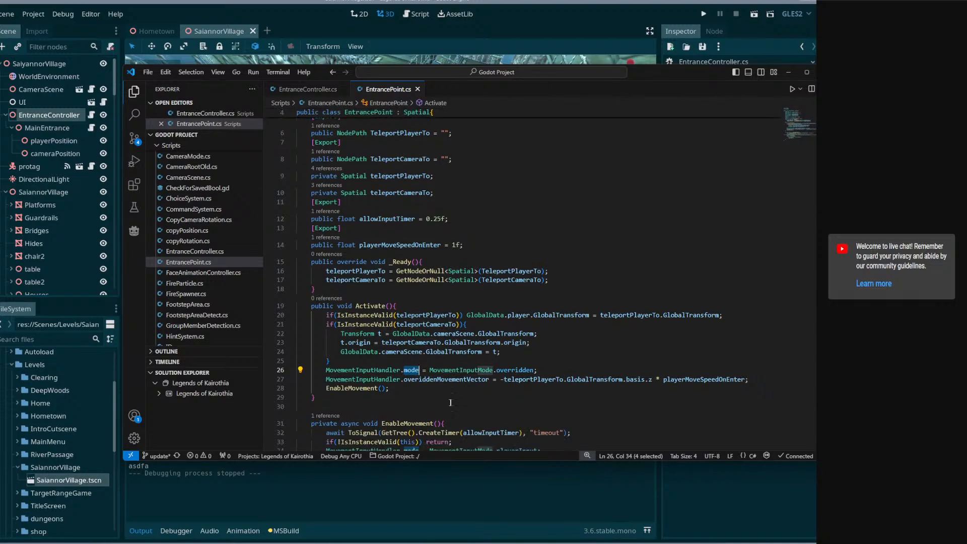
pyautogui.doubleClick(542, 380)
pyautogui.doubleClick(454, 380)
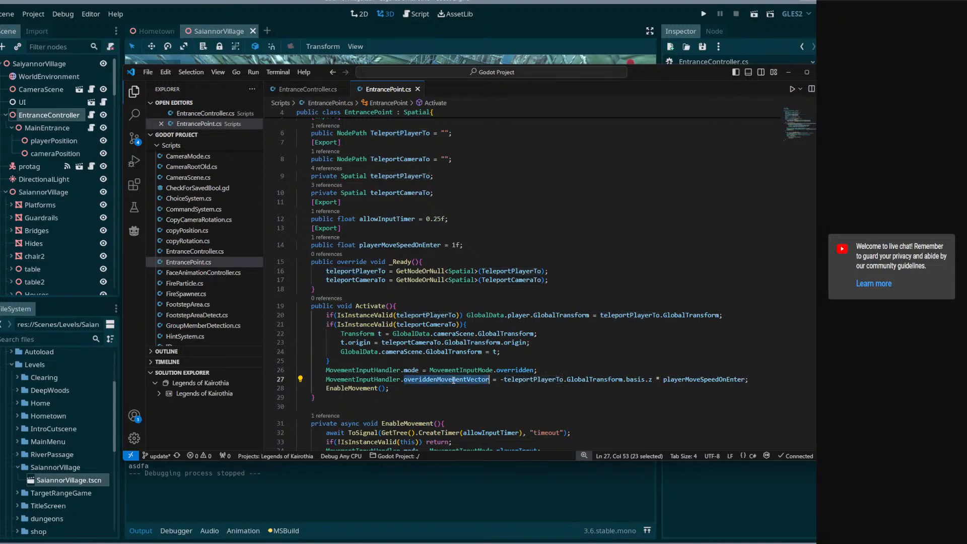
pyautogui.scroll(-2, 450, 344)
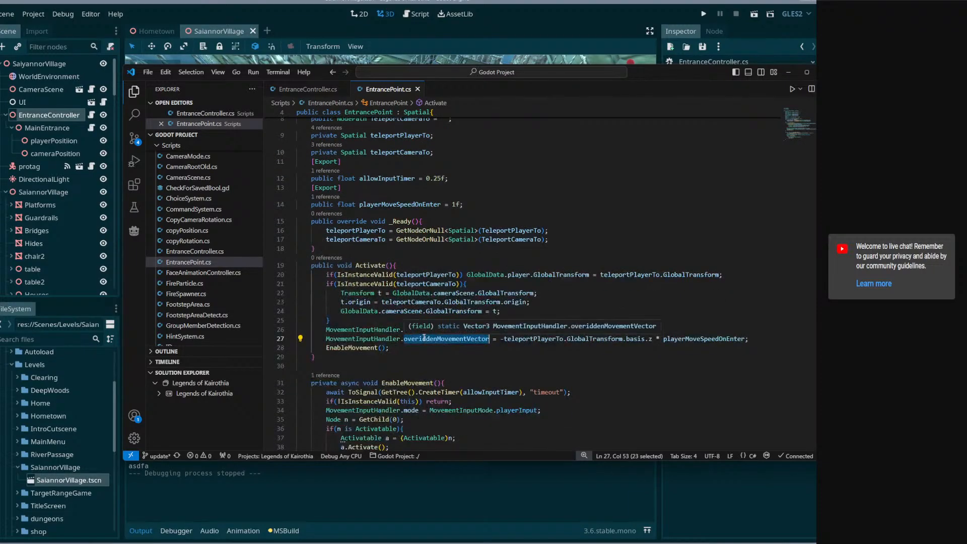
pyautogui.scroll(-3, 423, 337)
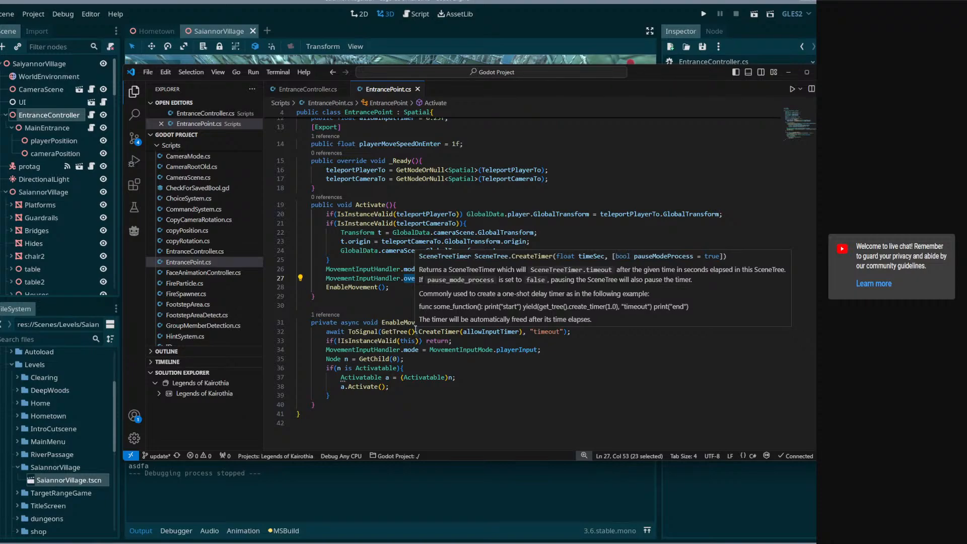
# - Return to Godot, select the MainEntrance node, set its Allow Input Timer to 5 and save the scene
pyautogui.click(298, 23)
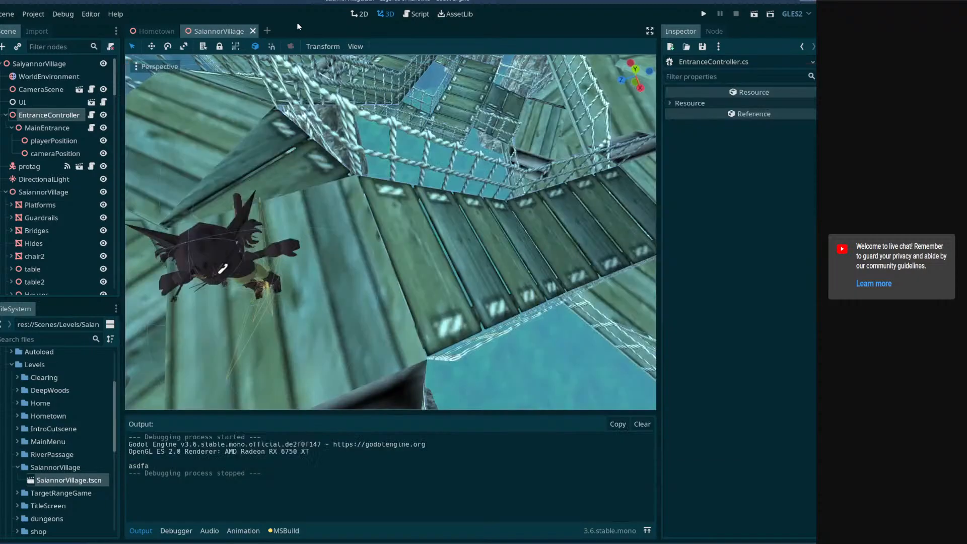
pyautogui.click(69, 142)
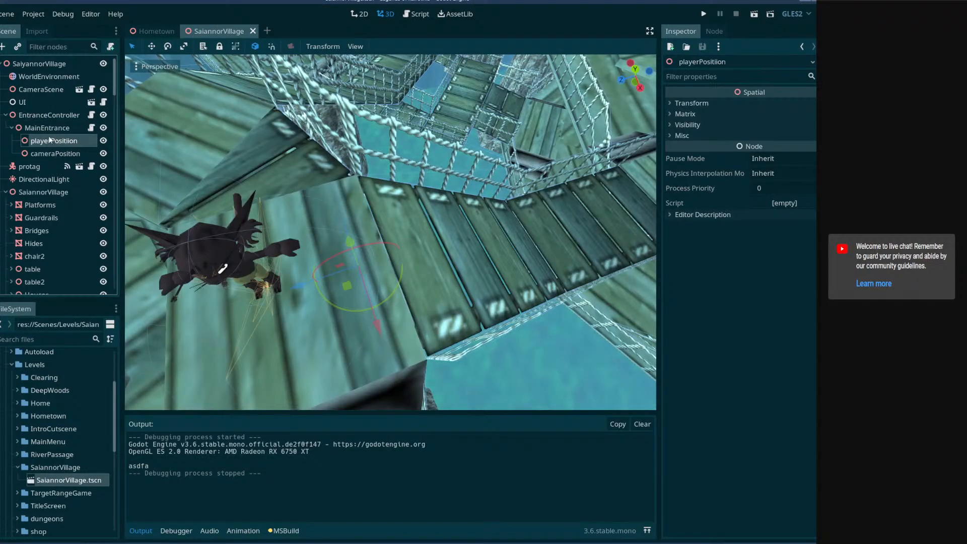
pyautogui.click(50, 129)
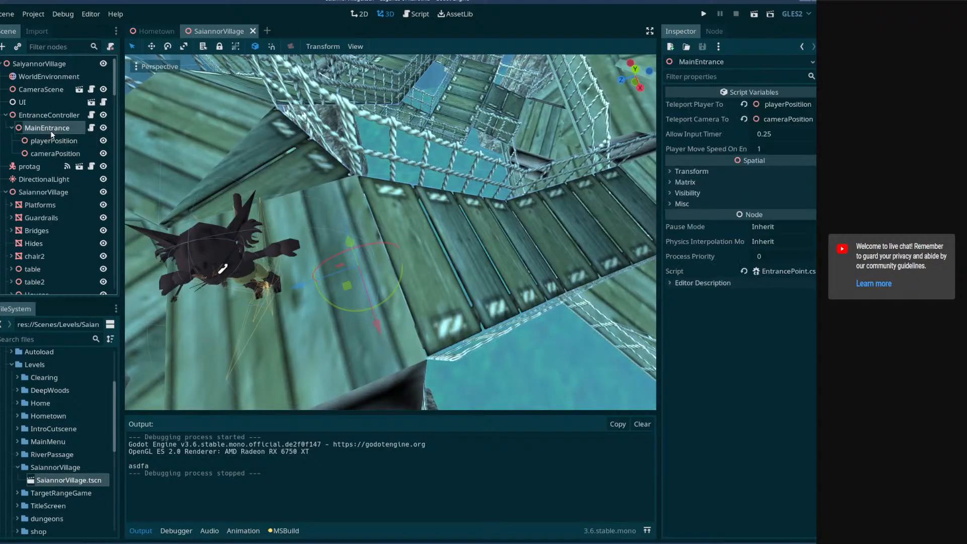
pyautogui.click(779, 134)
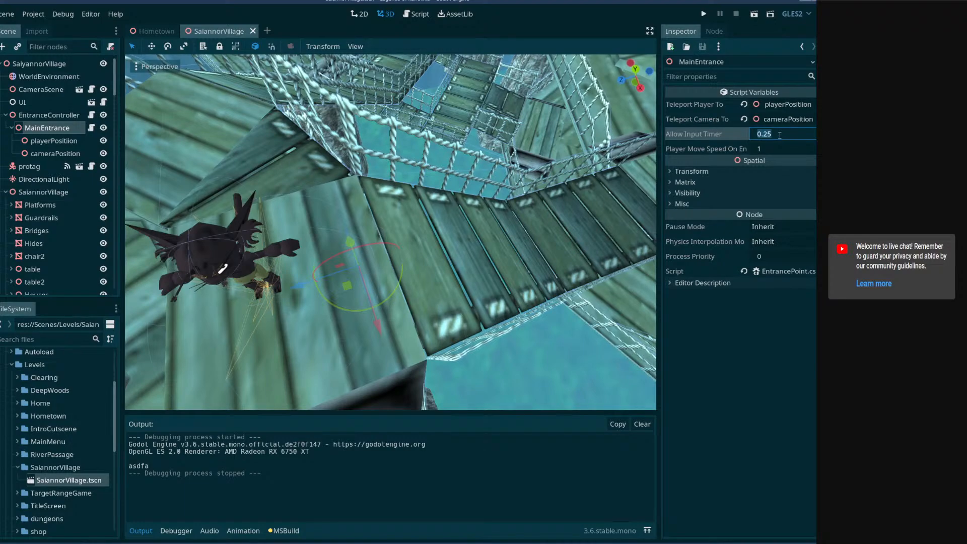
pyautogui.write('5')
pyautogui.press('Return')
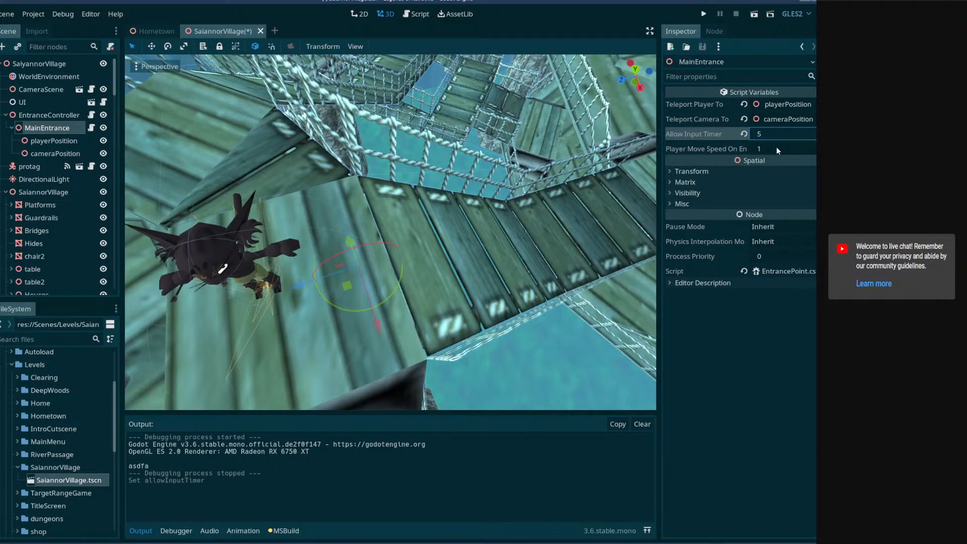
pyautogui.hotkey('ctrl', 's')
# - Open save1.json from the saves folder in the project's user data, check its questlist entries in VS Code, and return to Godot
pyautogui.hotkey('alt', 'Tab')
pyautogui.hotkey('alt', 'Tab')
pyautogui.click(33, 15)
pyautogui.click(60, 96)
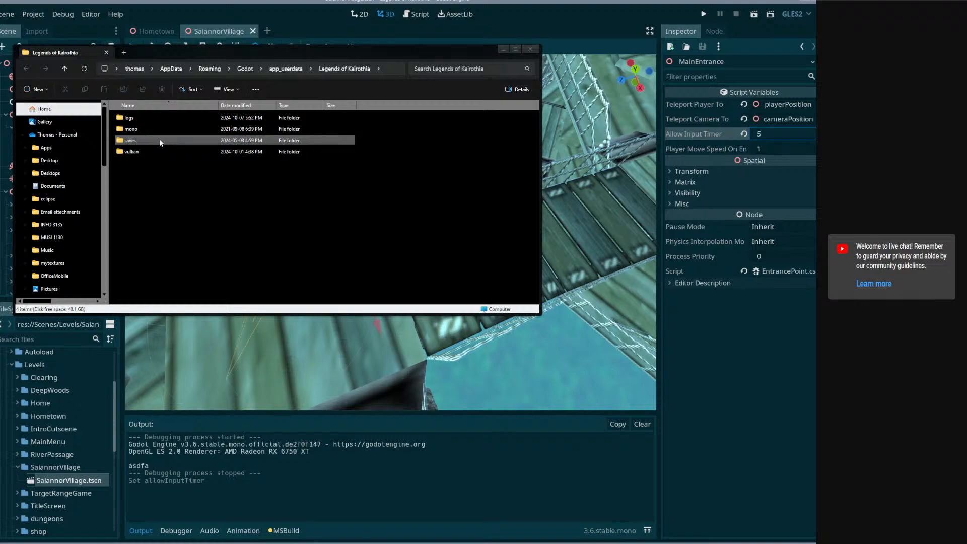
pyautogui.doubleClick(159, 140)
pyautogui.doubleClick(159, 120)
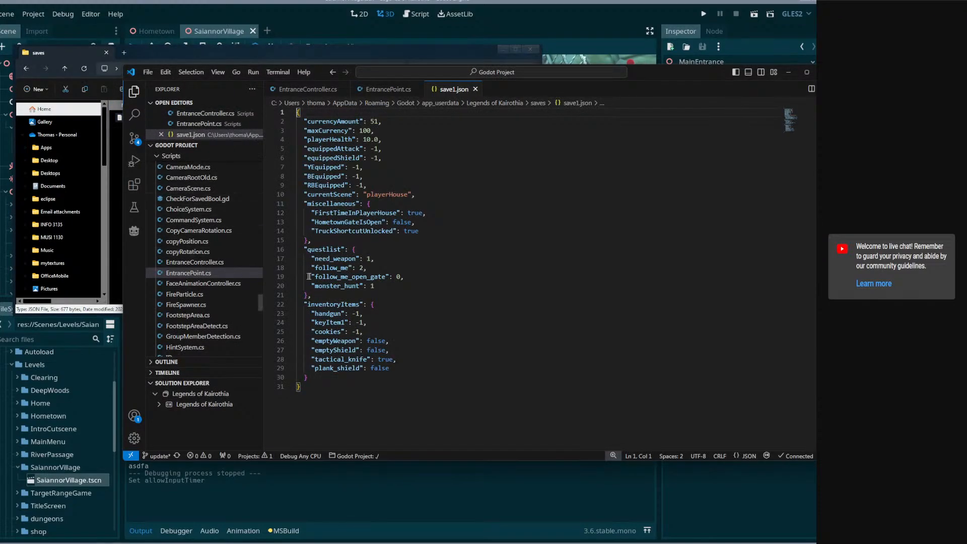
pyautogui.click(372, 284)
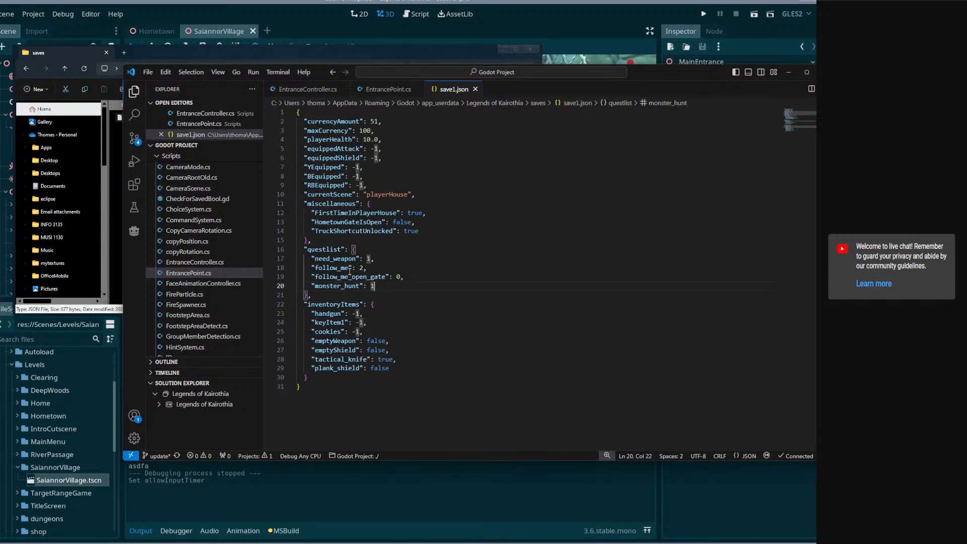
pyautogui.click(682, 1)
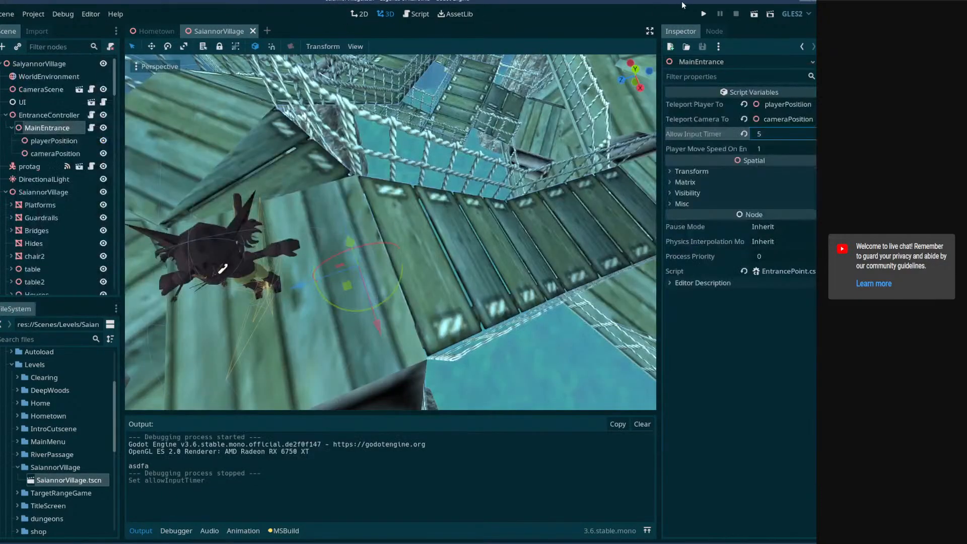
# - Run the SaiannorVillage scene to test the entrance movement, and close the game
pyautogui.click(755, 16)
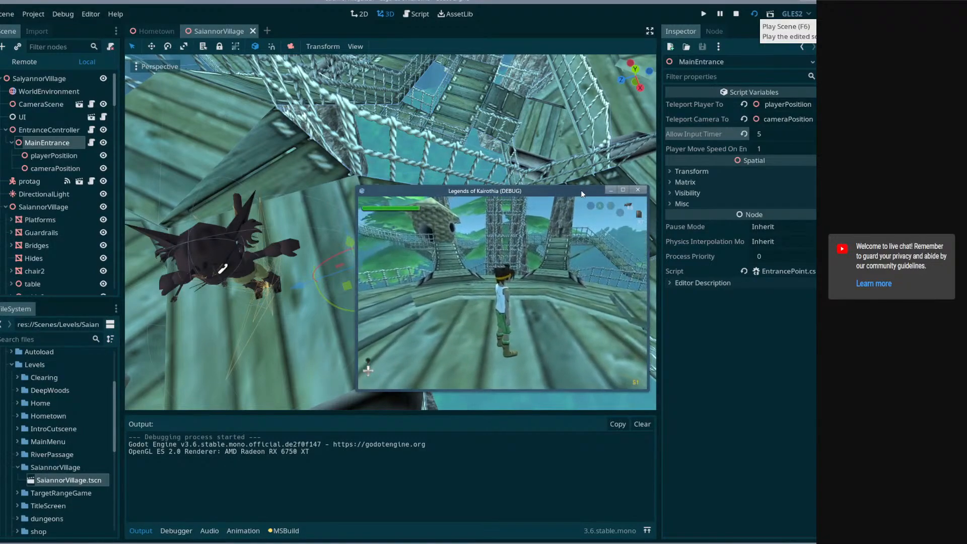
pyautogui.moveTo(581, 189); pyautogui.dragTo(477, 134)
pyautogui.click(537, 140)
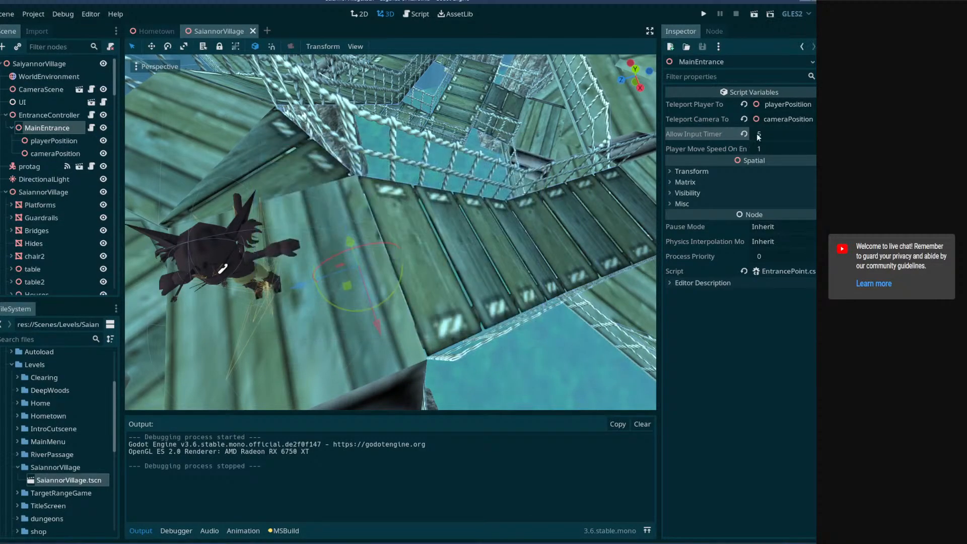
# - Set MainEntrance's Allow Input Timer to 0 and Player Move Speed On Enter to 0.5, save and test-run the scene
pyautogui.click(759, 135)
pyautogui.write('0')
pyautogui.press('Return')
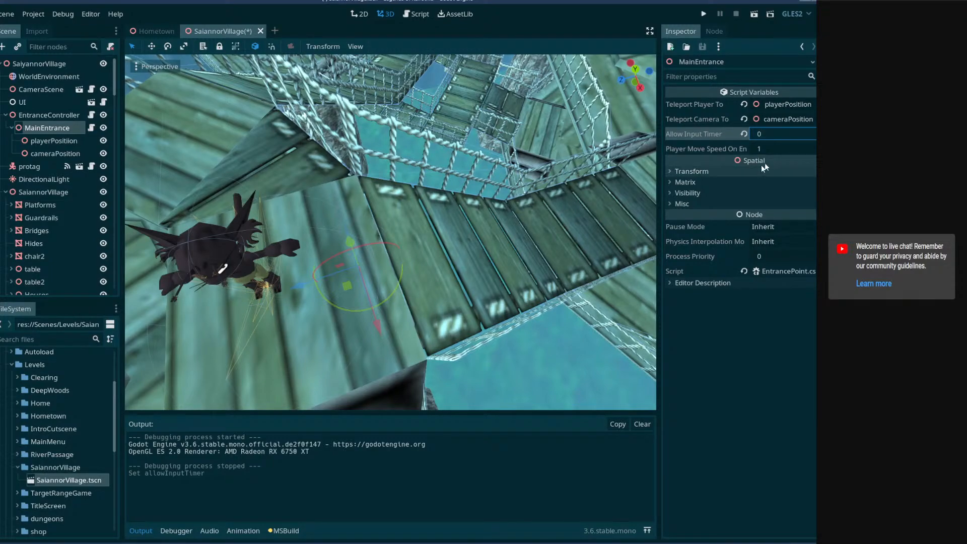
pyautogui.click(786, 148)
pyautogui.write('0.5')
pyautogui.press('Return')
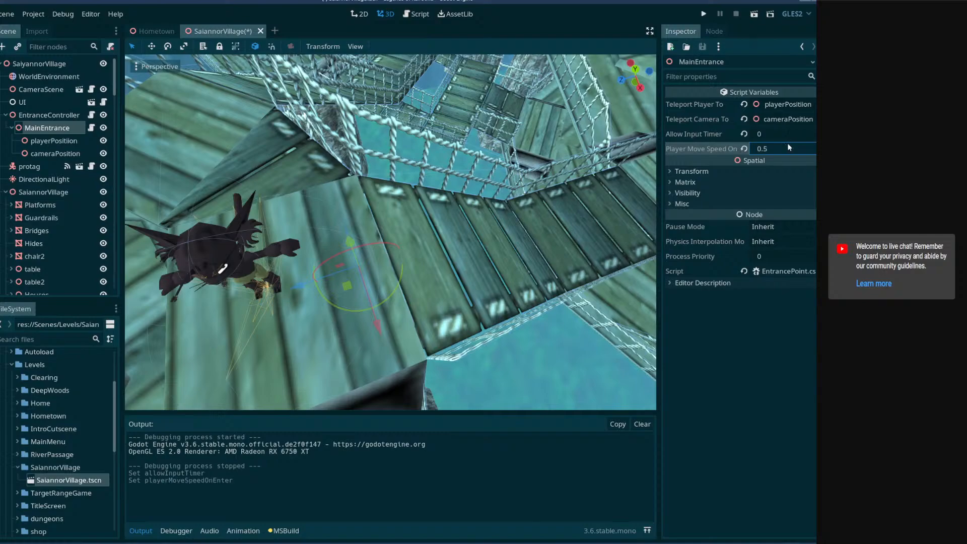
pyautogui.hotkey('ctrl', 's')
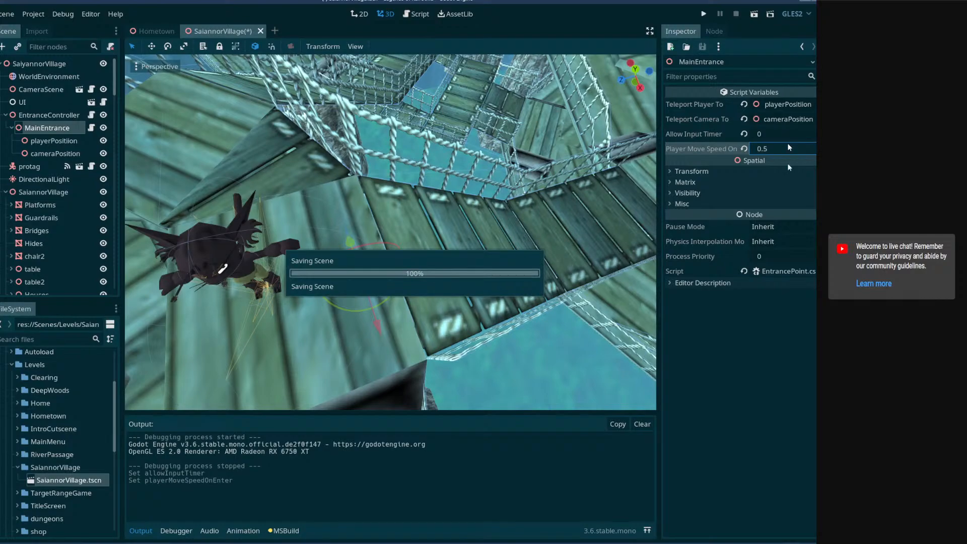
pyautogui.click(752, 16)
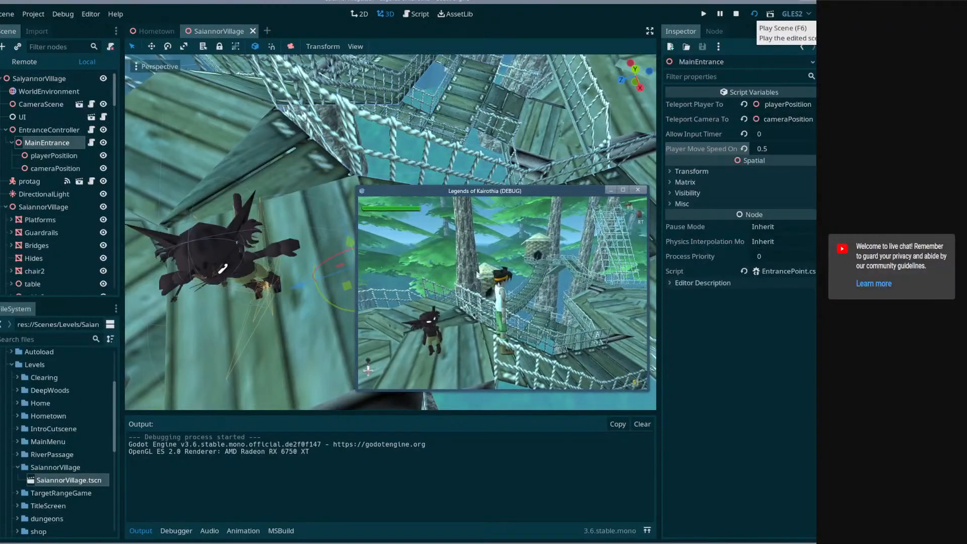
pyautogui.click(637, 189)
# - Set MainEntrance's Allow Input Timer to 1 and save the scene
pyautogui.write('1')
pyautogui.press('Return')
pyautogui.hotkey('ctrl', 's')
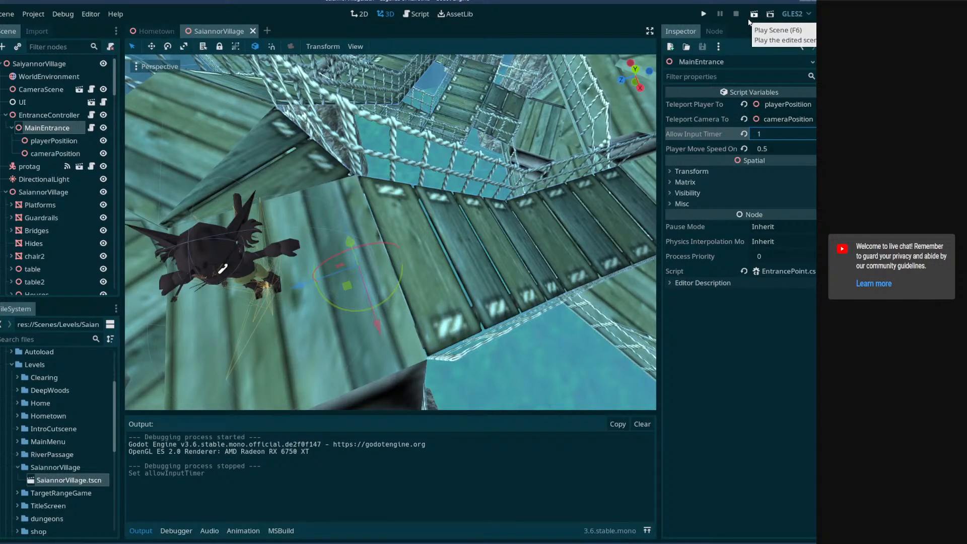
# - Run SaiannorVillage, enlarge the game window to watch the character's entrance, and stop the game
pyautogui.click(749, 18)
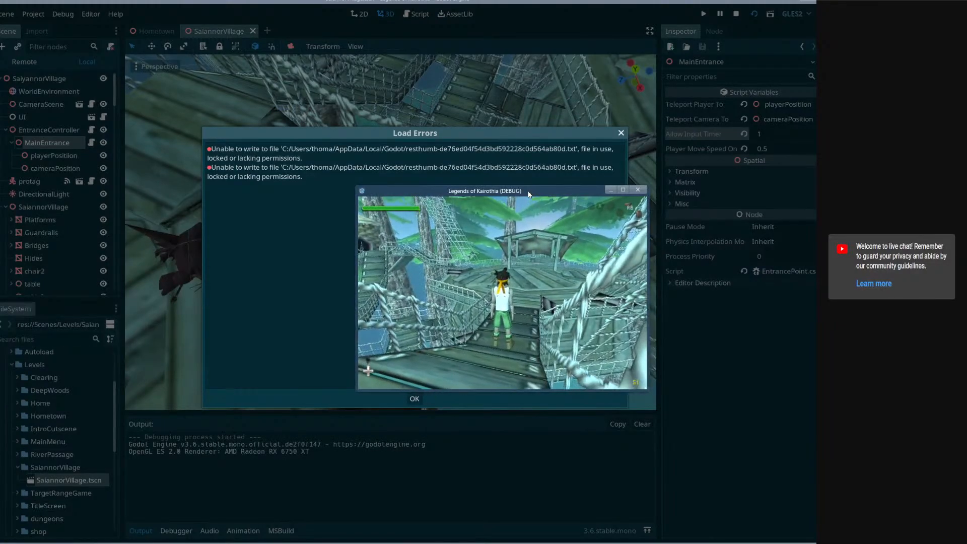
pyautogui.moveTo(535, 193); pyautogui.dragTo(292, 33)
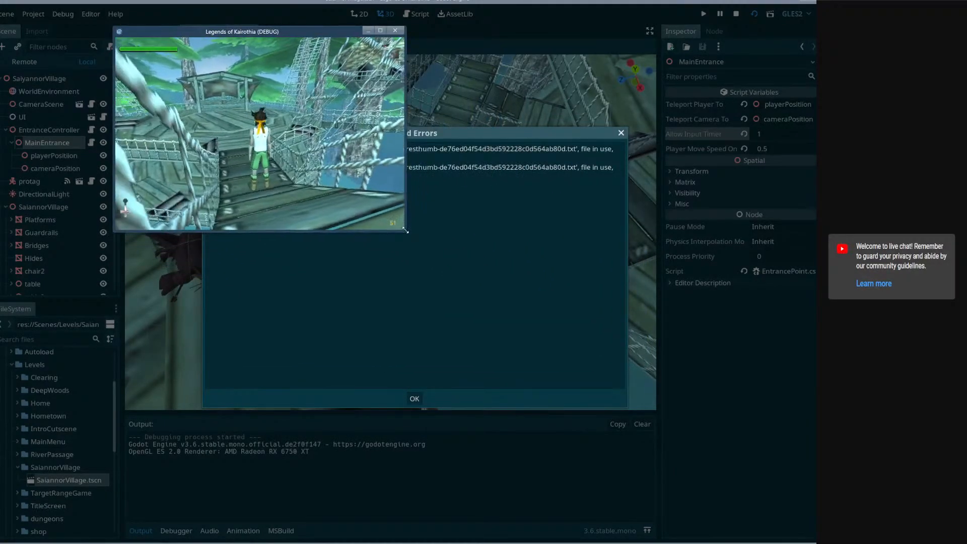
pyautogui.moveTo(406, 227); pyautogui.dragTo(707, 419)
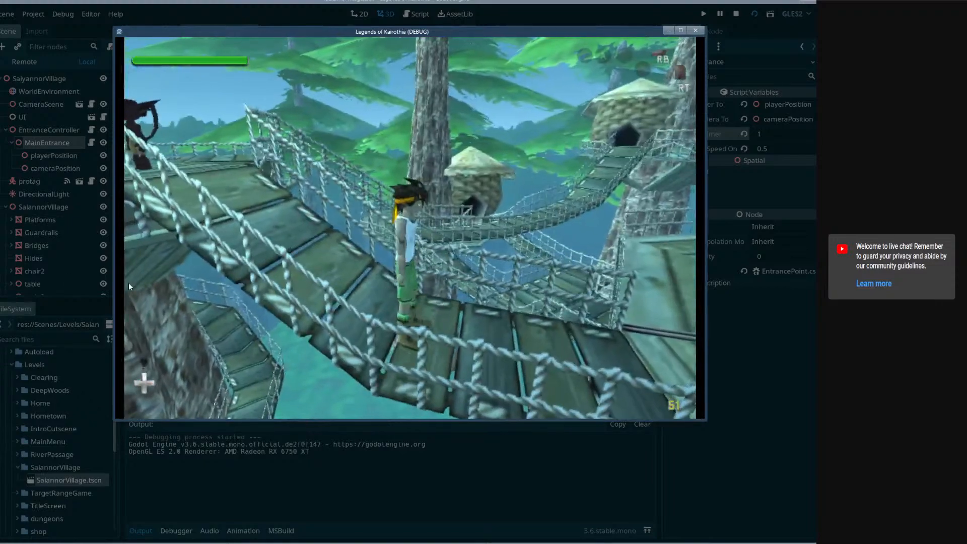
pyautogui.press('Escape')
pyautogui.press('F8')
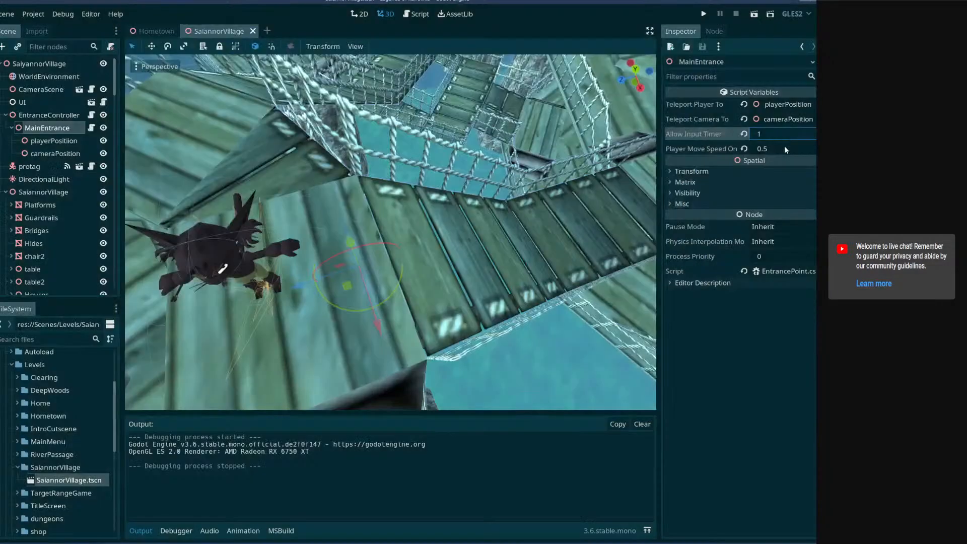
# - Set MainEntrance's Player Move Speed On Enter to 0.25, save the scene and test-run it
pyautogui.click(784, 147)
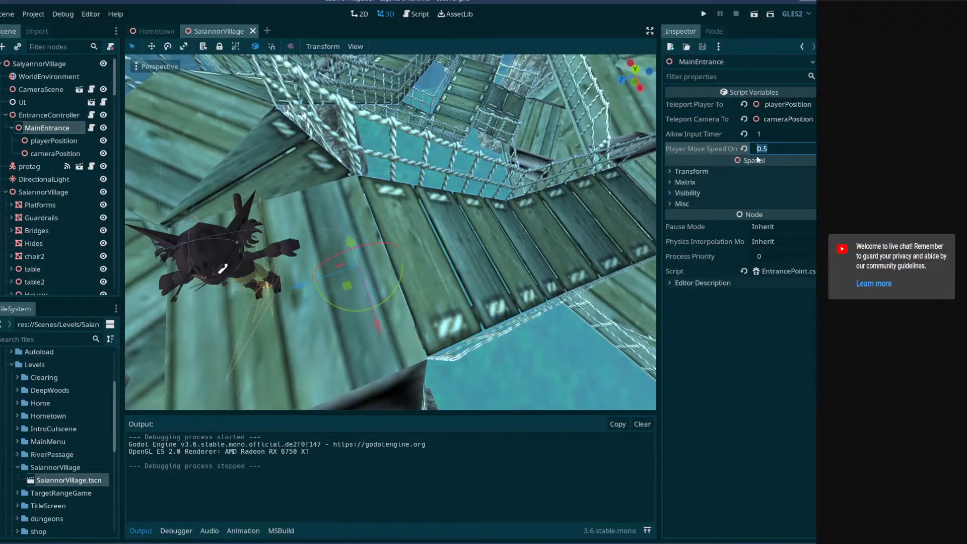
pyautogui.write('0.25')
pyautogui.press('Return')
pyautogui.hotkey('ctrl', 's')
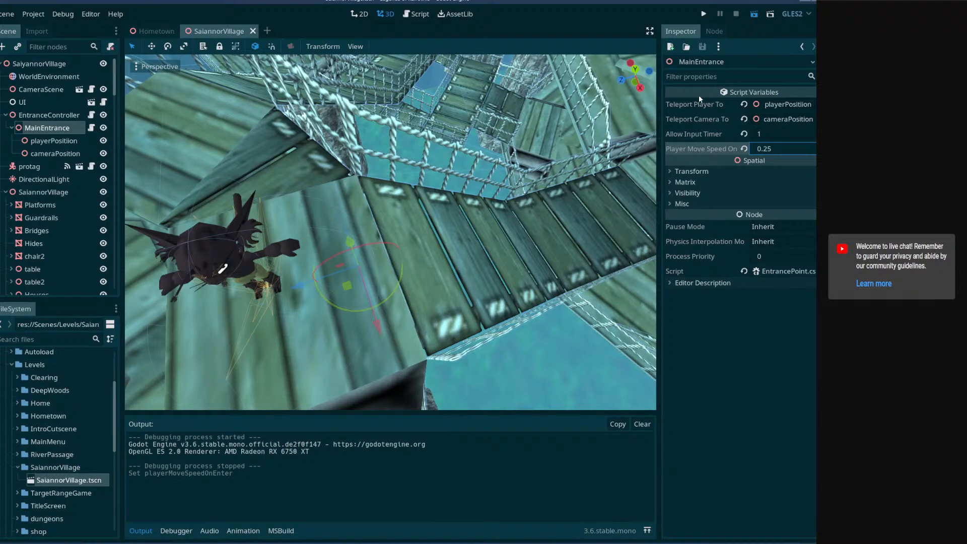
pyautogui.hotkey('ctrl', 's')
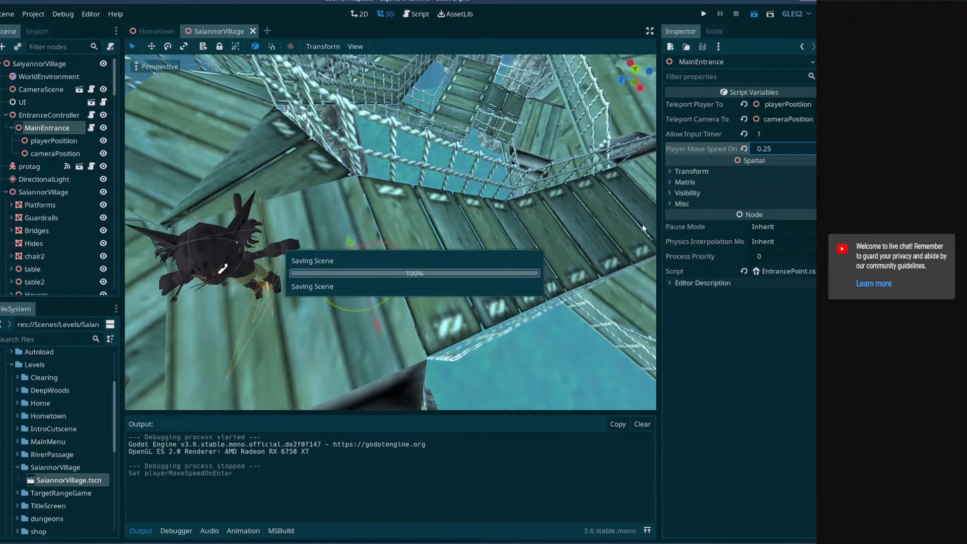
pyautogui.press('F5')
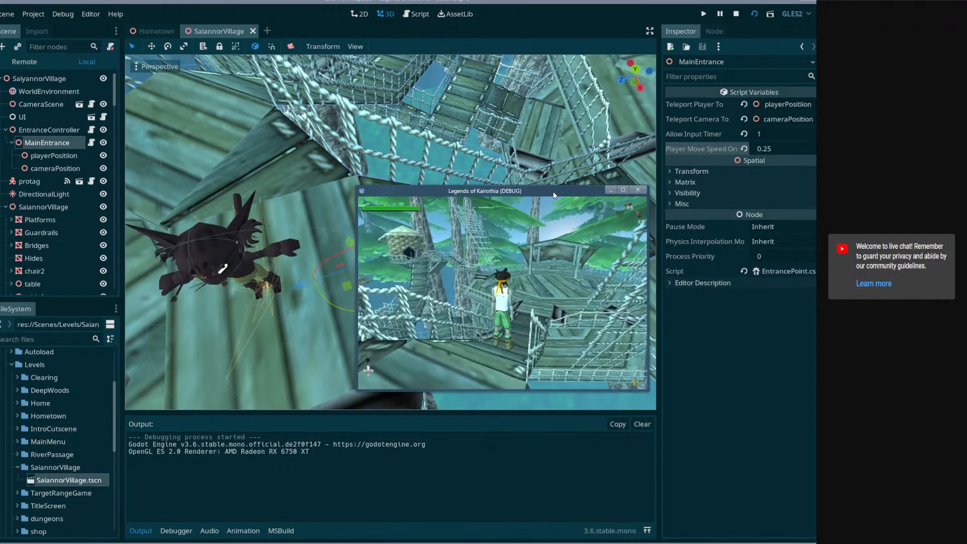
pyautogui.click(638, 189)
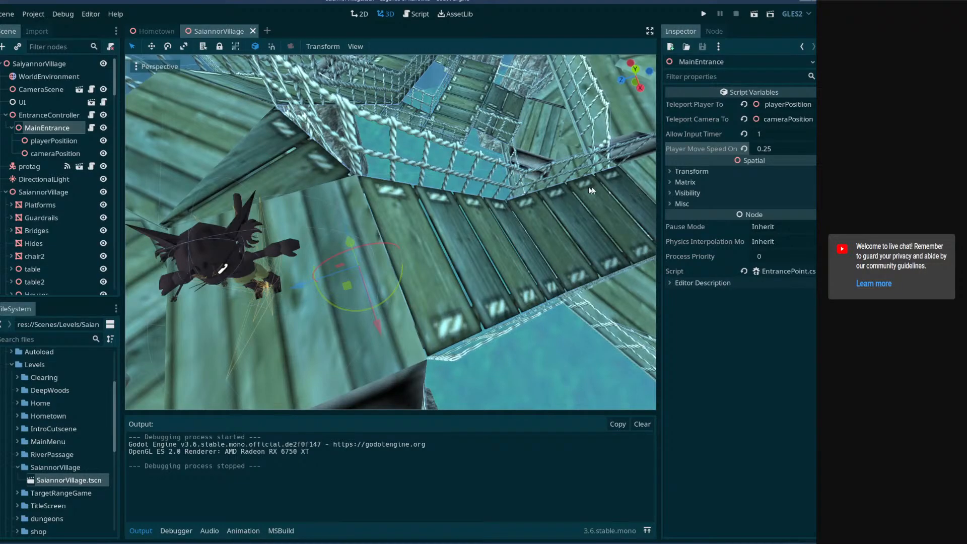
# - Move the MainEntrance node away from the rope bridge to the dark figure on the platform, and save the scene
pyautogui.moveTo(302, 286); pyautogui.dragTo(493, 246)
pyautogui.hotkey('ctrl', 'z')
pyautogui.moveTo(437, 276)
pyautogui.mouseDown(button='right')
pyautogui.moveTo(403, 252)
pyautogui.moveTo(435, 278)
pyautogui.mouseUp(button='right')
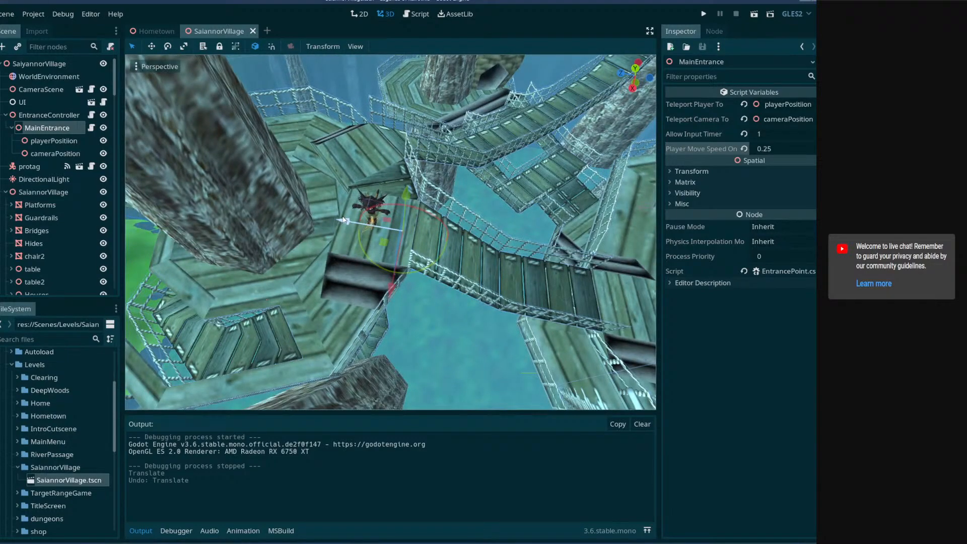
pyautogui.moveTo(343, 220); pyautogui.dragTo(306, 222)
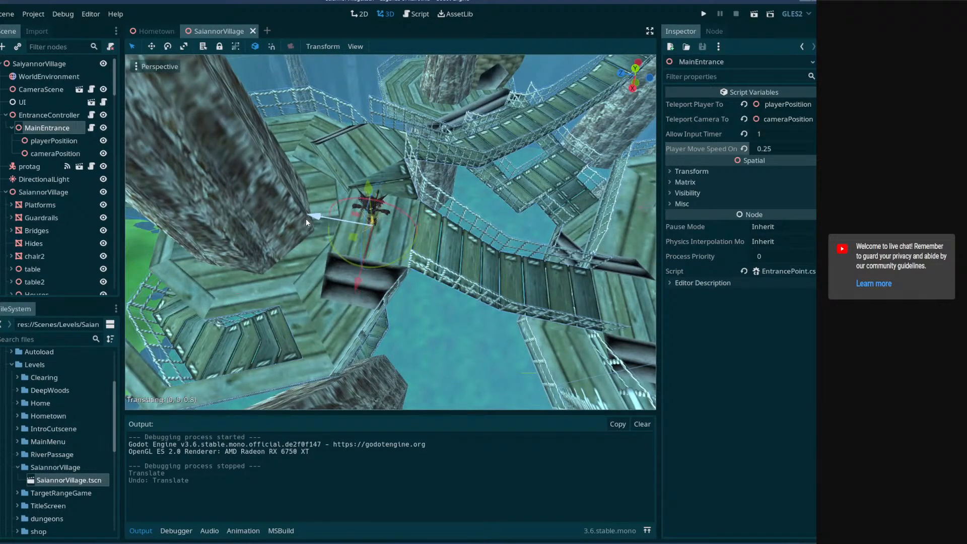
pyautogui.hotkey('ctrl', 's')
pyautogui.moveTo(366, 203); pyautogui.dragTo(201, 166, button='right')
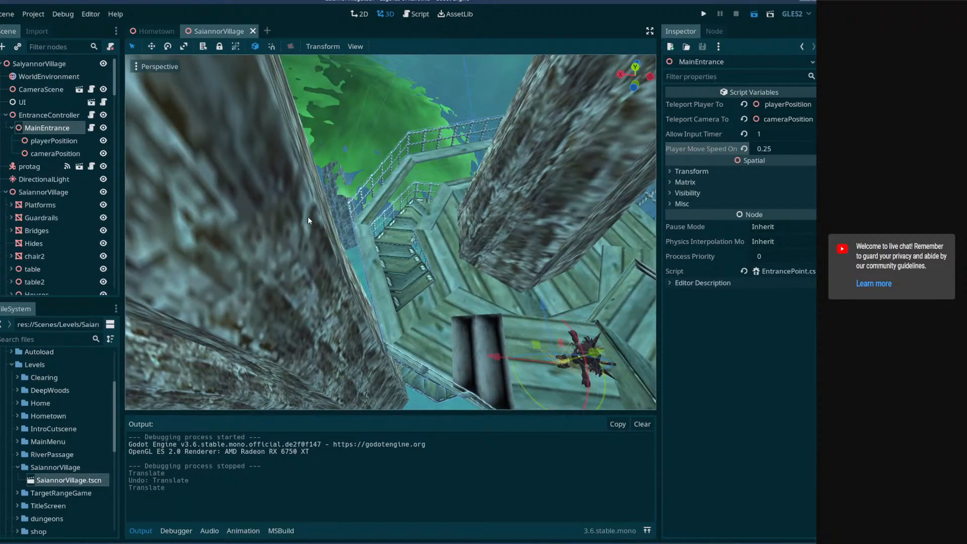
pyautogui.hotkey('ctrl', 's')
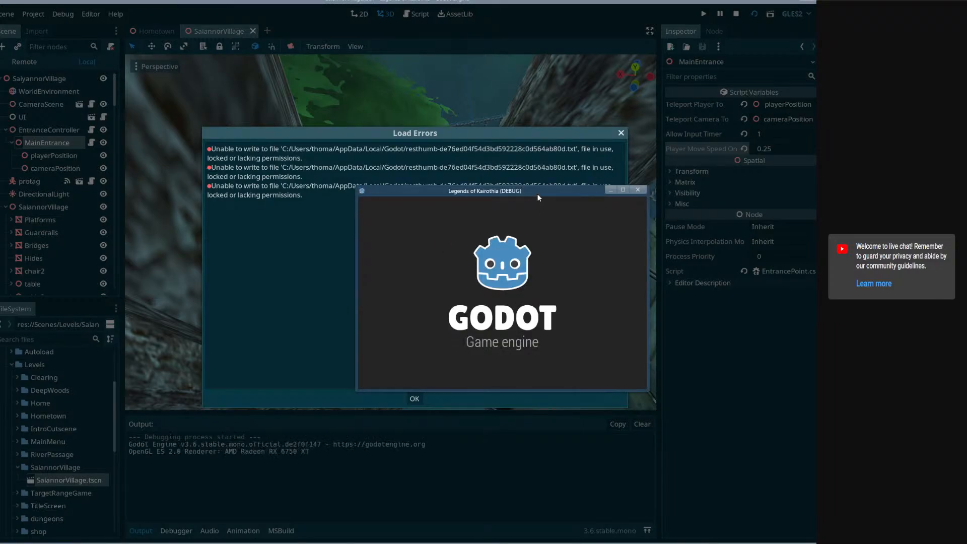
# - Enlarge the running game's window, playtest the level with the relocated entrance, and close the game
pyautogui.moveTo(508, 192); pyautogui.dragTo(292, 30)
pyautogui.moveTo(403, 228); pyautogui.dragTo(735, 432)
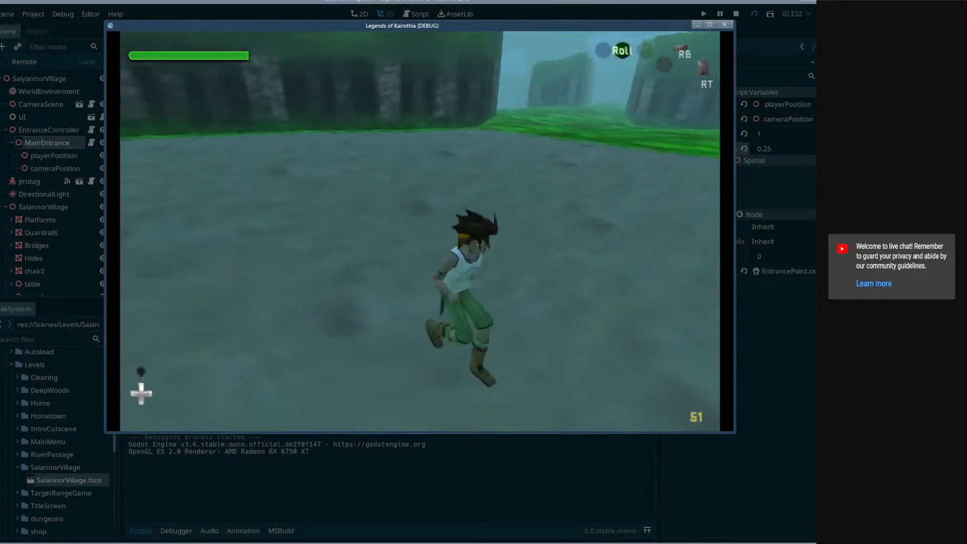
pyautogui.press('Escape')
pyautogui.click(725, 25)
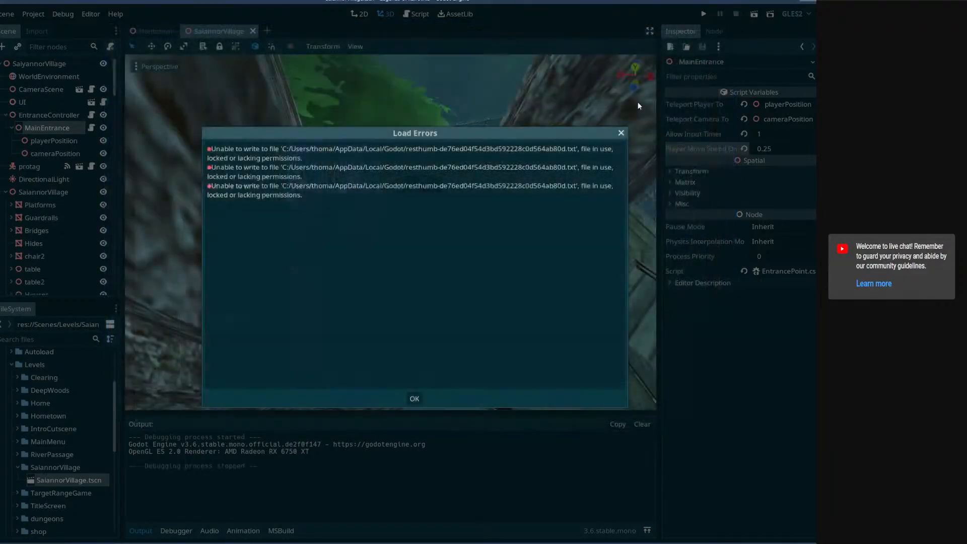
# - Dismiss the load errors and inspect MainEntrance and its player position child node
pyautogui.click(418, 399)
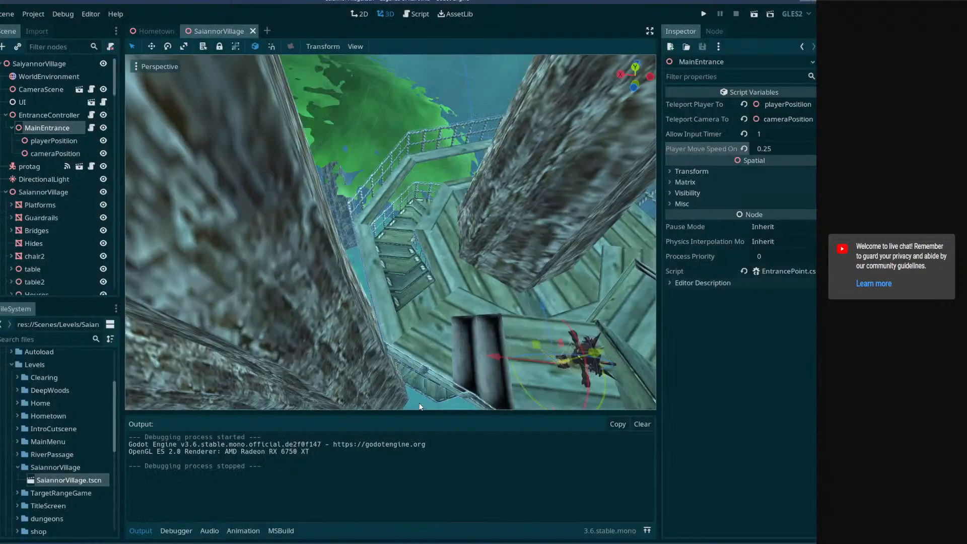
pyautogui.click(54, 154)
pyautogui.click(46, 129)
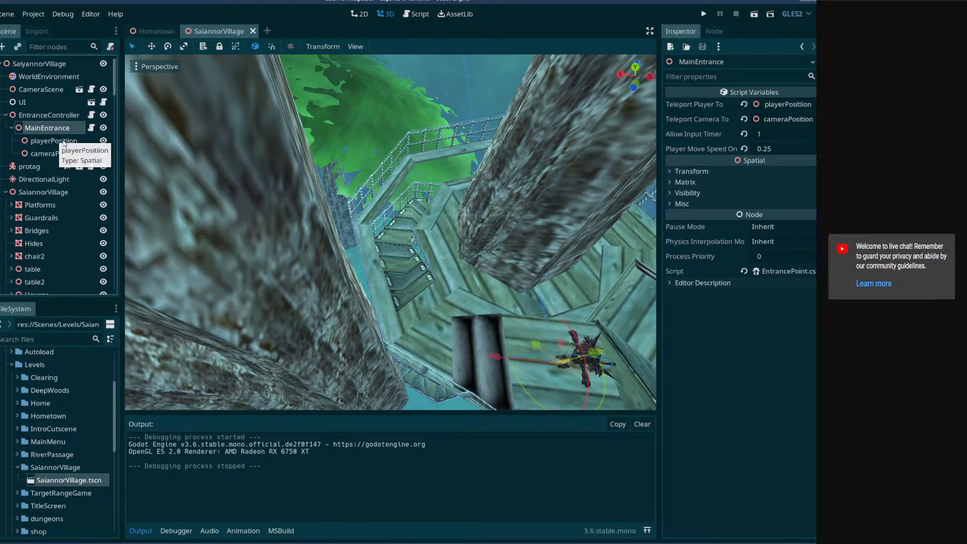
pyautogui.click(62, 142)
pyautogui.click(56, 128)
pyautogui.click(62, 141)
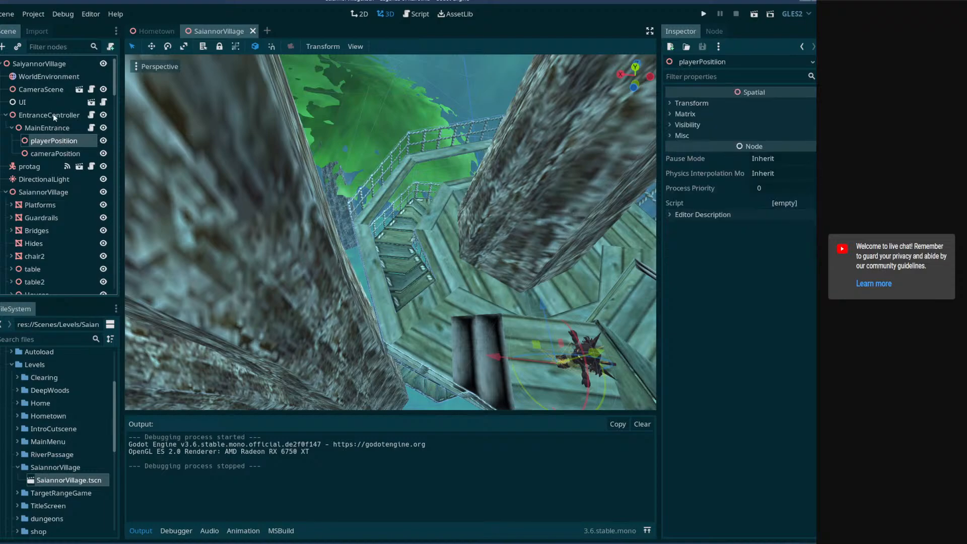
# - Show the properties of the loadScene node under ToDeepWoods, and close the Hometown scene
pyautogui.scroll(-5, 54, 119)
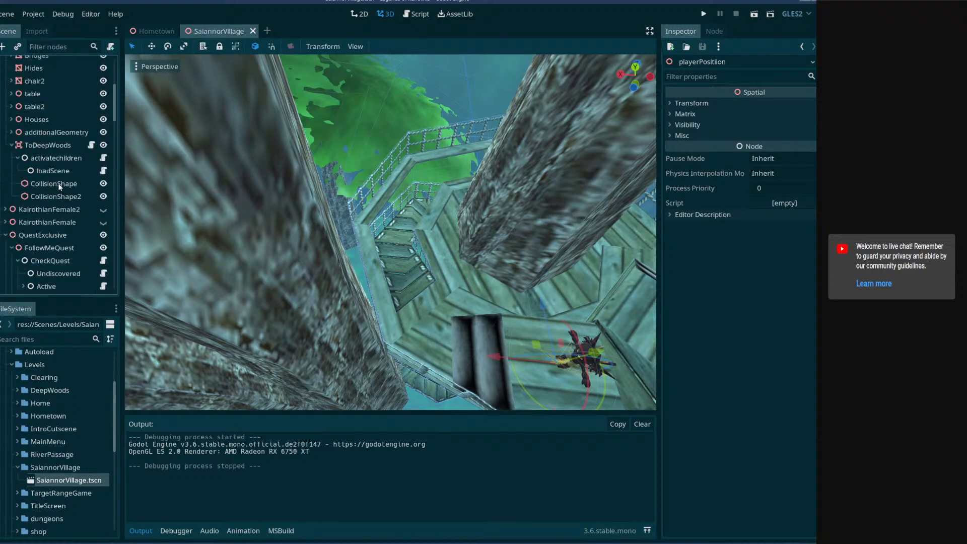
pyautogui.click(51, 171)
pyautogui.click(780, 118)
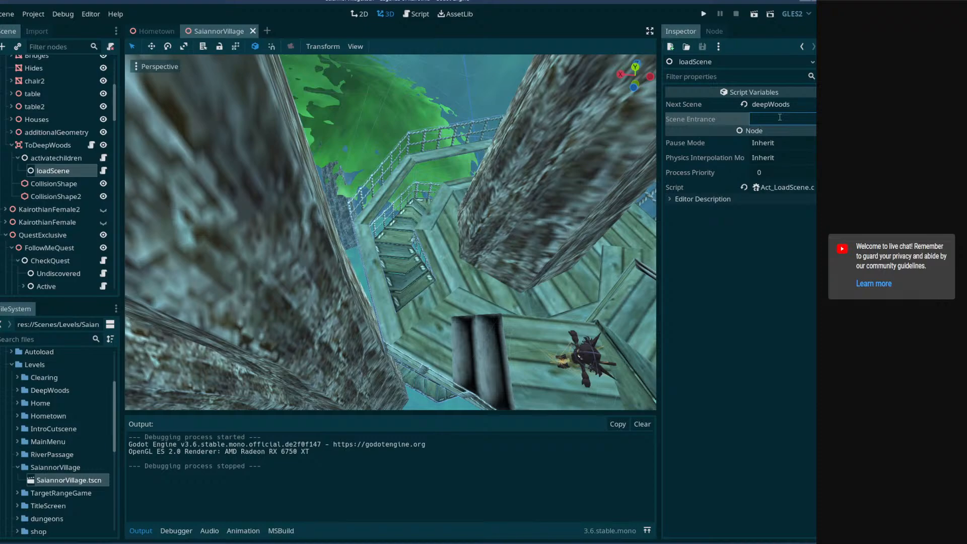
pyautogui.press('Return')
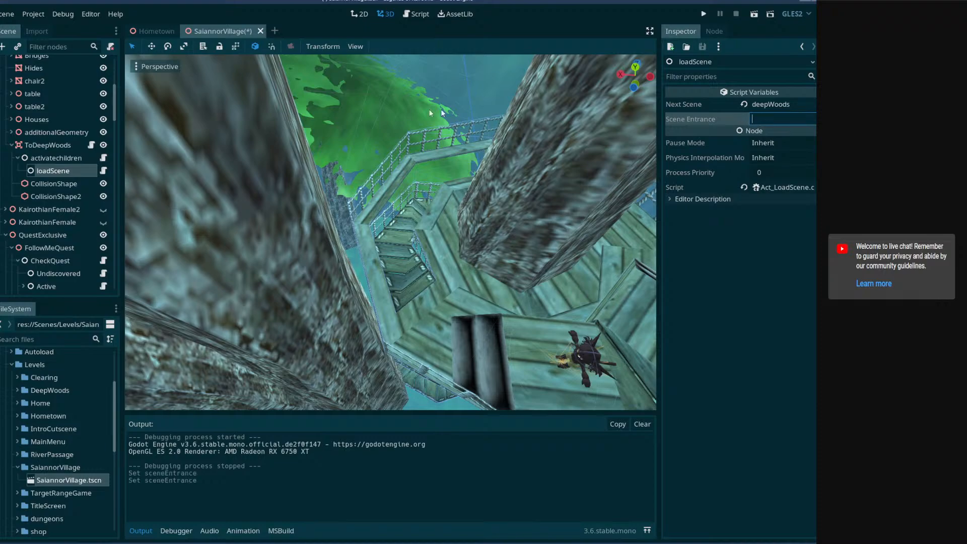
pyautogui.click(157, 31)
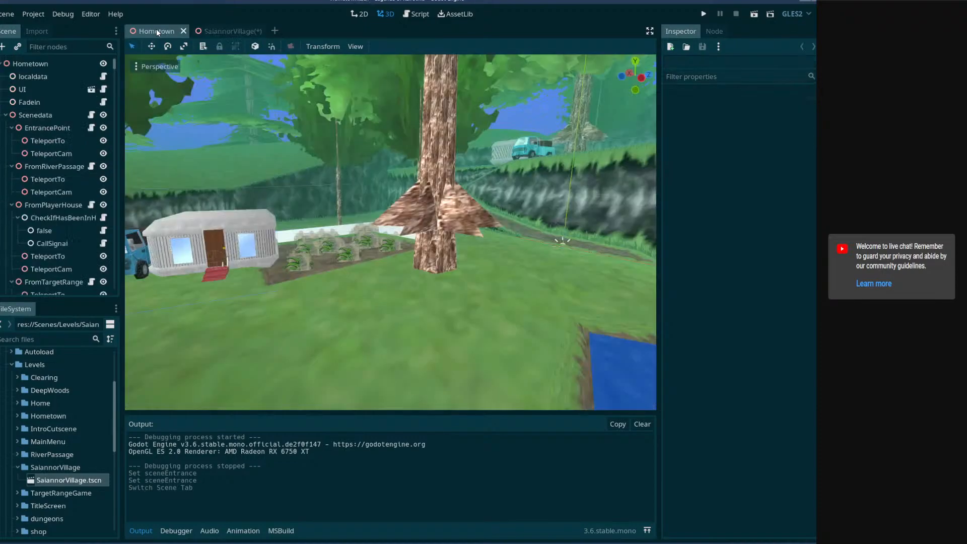
pyautogui.click(183, 31)
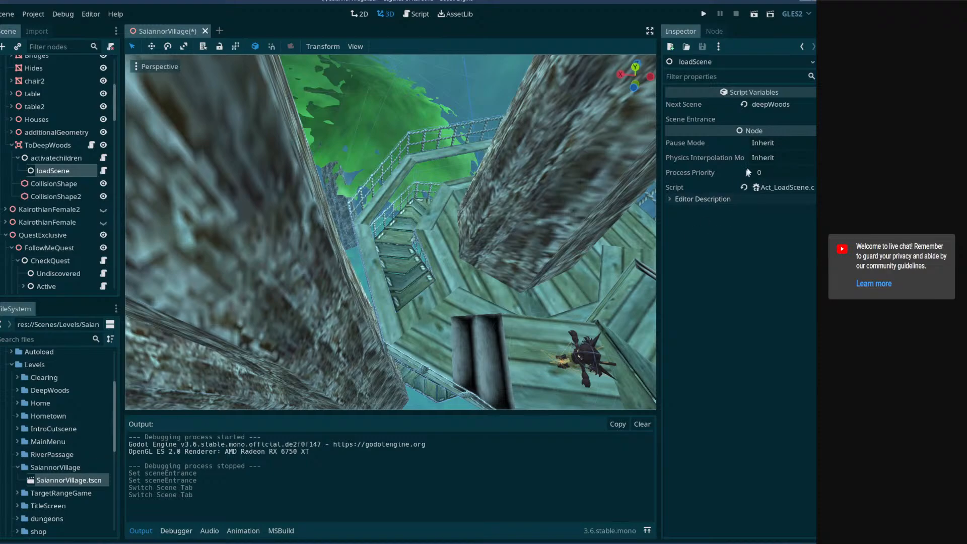
# - Set the Scene Entrance of ToDeepWoods' loadScene node to FromSayannorVillage and save the scene
pyautogui.click(776, 119)
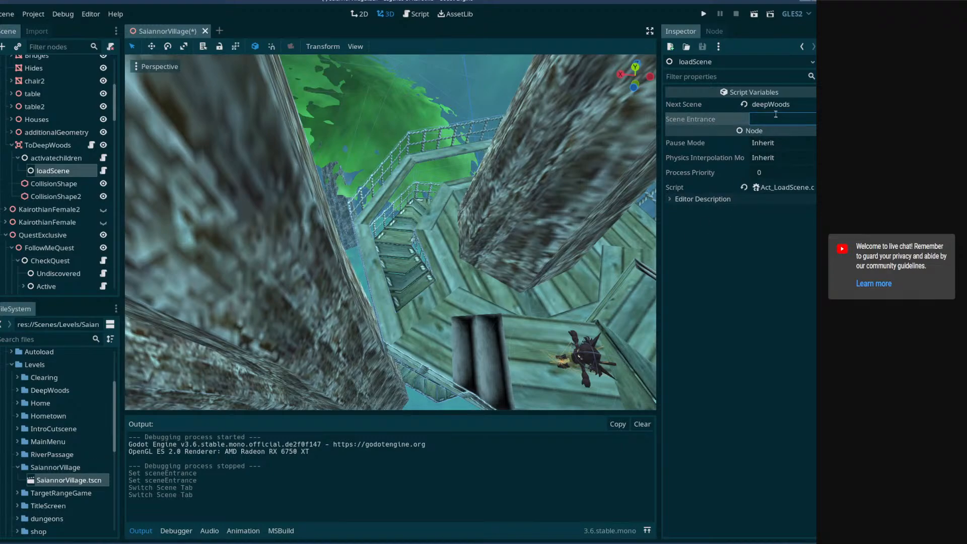
pyautogui.write('FromSa')
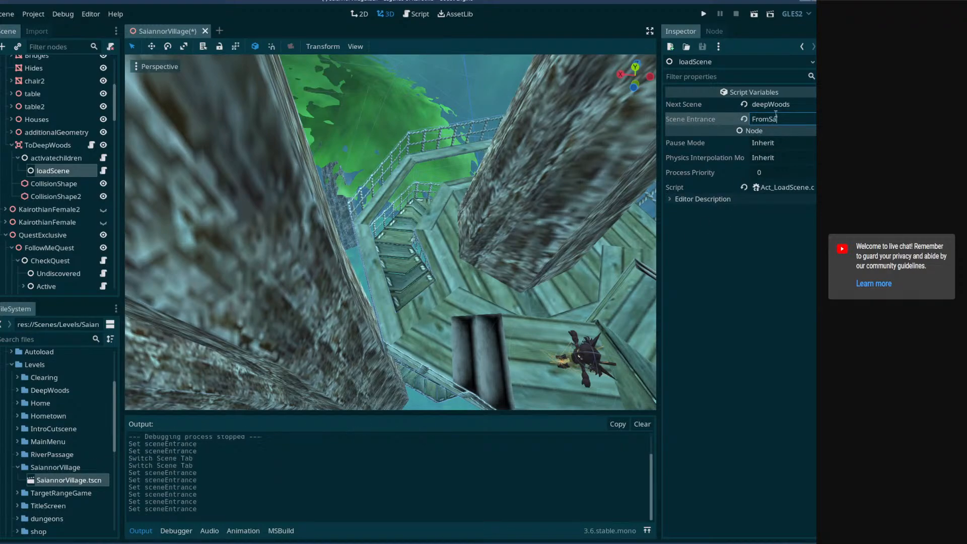
pyautogui.write('yannor')
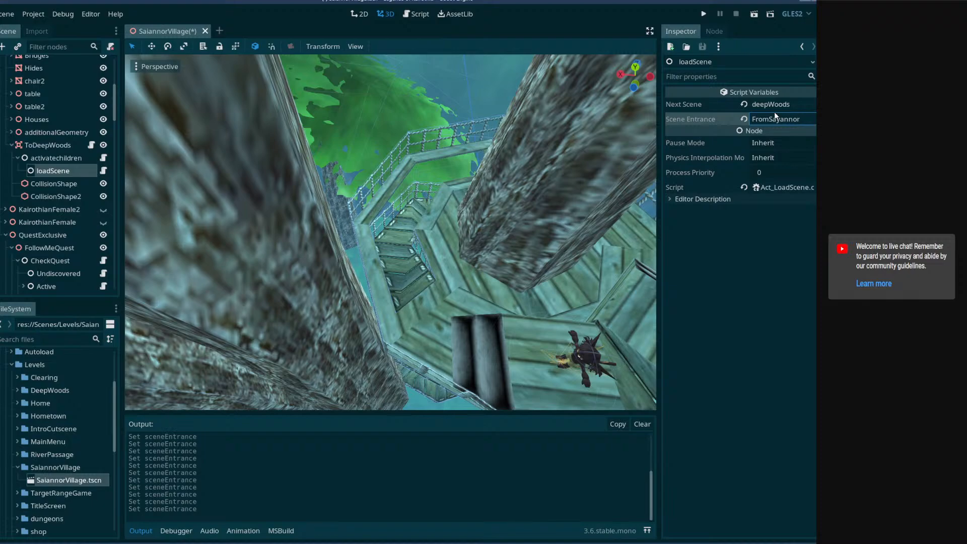
pyautogui.write('Village')
pyautogui.press('Return')
pyautogui.hotkey('ctrl', 's')
# - Run the scene in an enlarged game window, playtest the exit into DeepWoods, close the game and dismiss the load errors
pyautogui.click(753, 14)
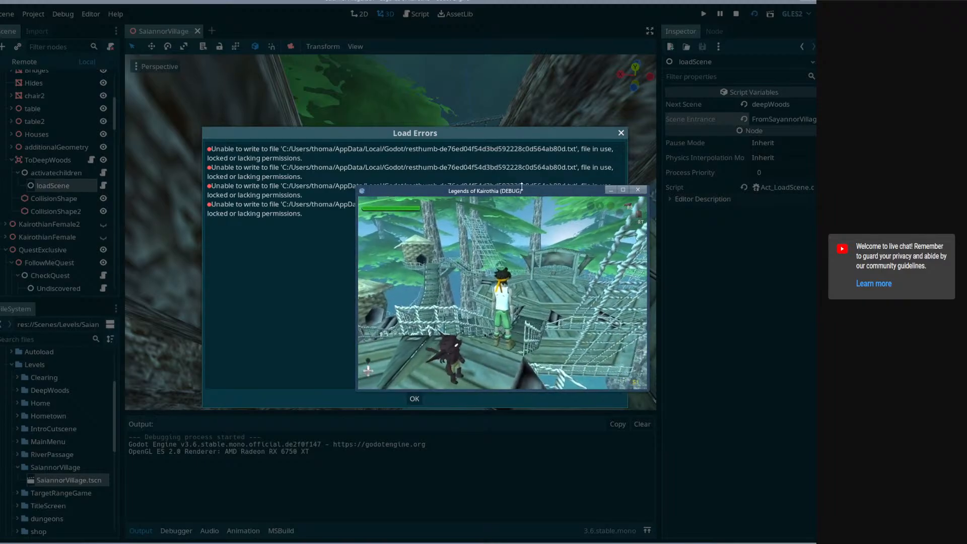
pyautogui.moveTo(537, 192); pyautogui.dragTo(305, 27)
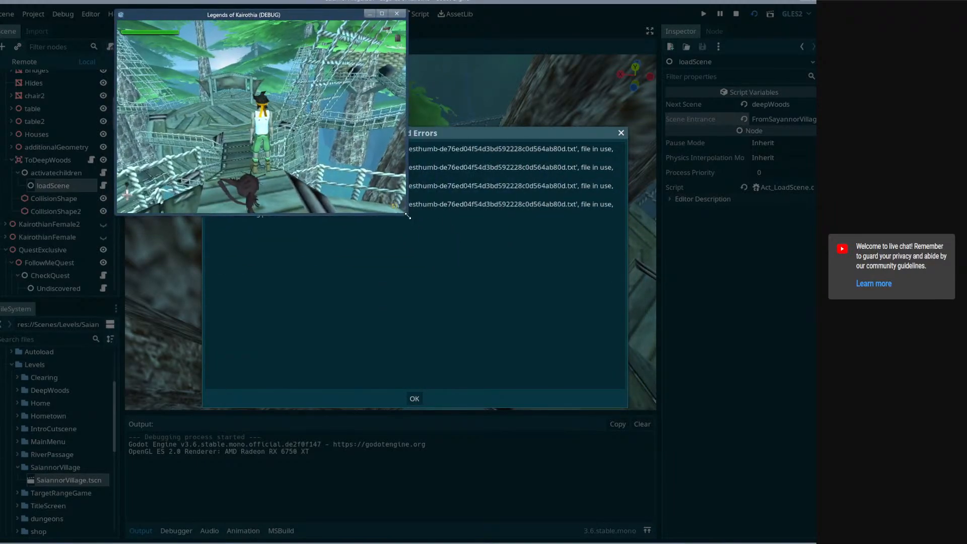
pyautogui.moveTo(407, 214); pyautogui.dragTo(752, 422)
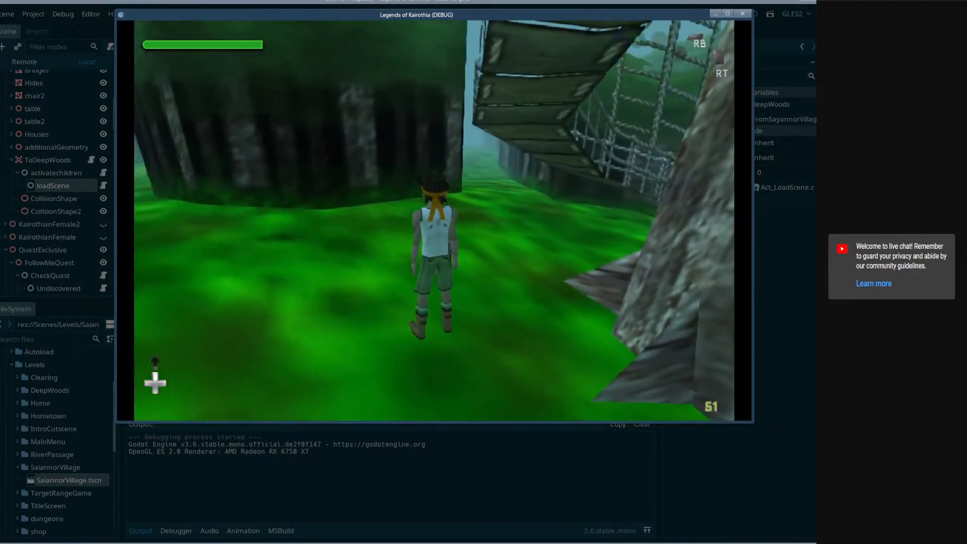
pyautogui.press('Escape')
pyautogui.press('Escape')
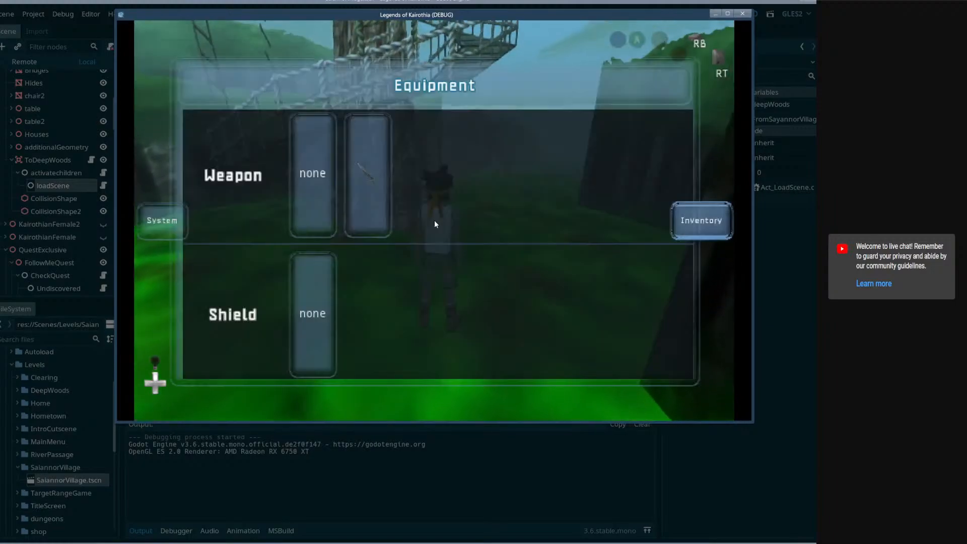
pyautogui.click(742, 15)
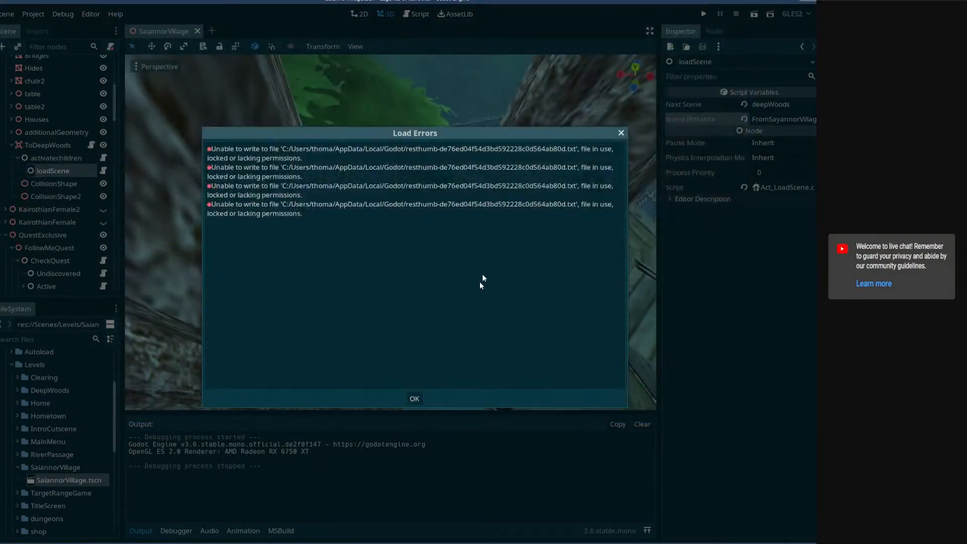
pyautogui.click(419, 397)
# - Add a plain Node as a child of activatechildren under ToDeepWoods
pyautogui.moveTo(425, 256); pyautogui.dragTo(445, 245, button='right')
pyautogui.moveTo(228, 192); pyautogui.dragTo(201, 194, button='right')
pyautogui.rightClick(60, 159)
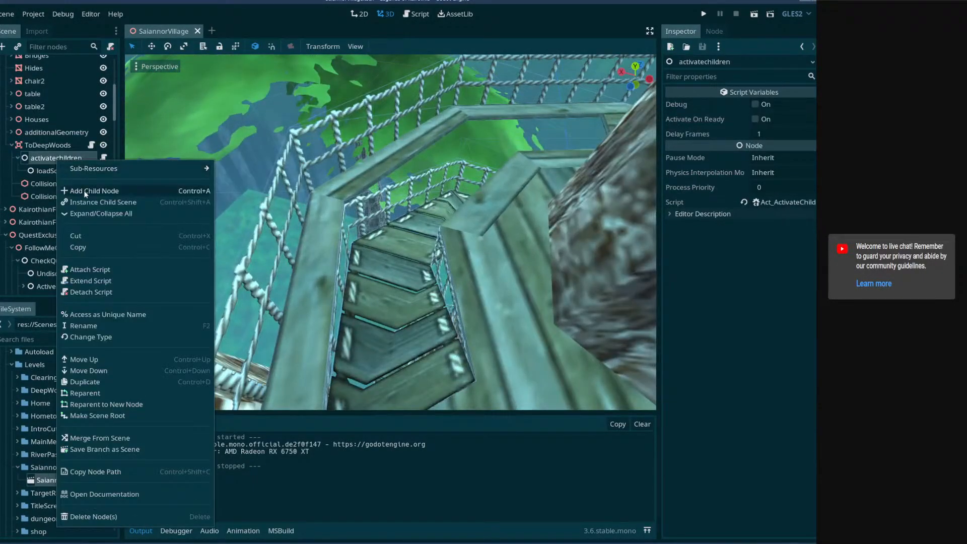
pyautogui.click(83, 190)
pyautogui.write('f')
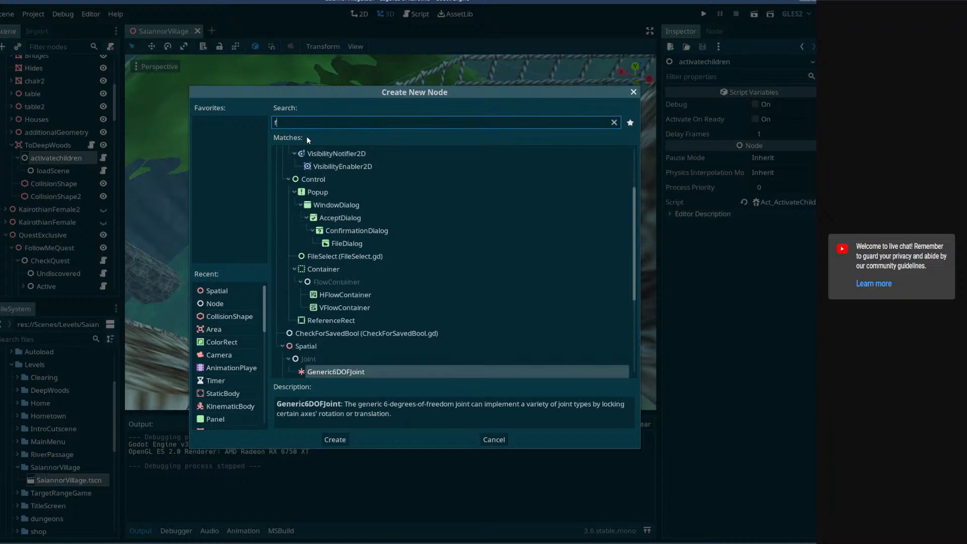
pyautogui.press('BackSpace')
pyautogui.click(317, 157)
pyautogui.doubleClick(317, 155)
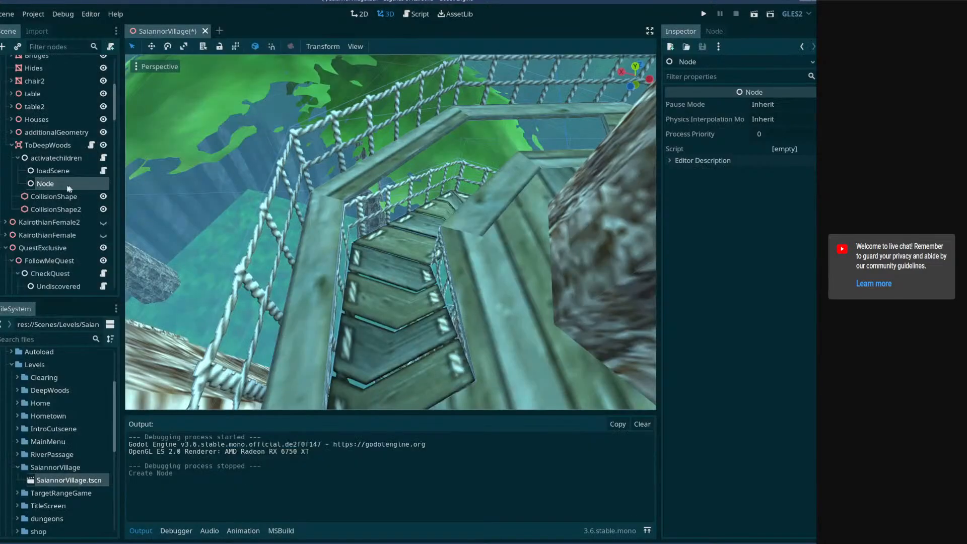
# - Place the new child node above loadScene and rename it fadeout
pyautogui.doubleClick(57, 172)
pyautogui.write('fad')
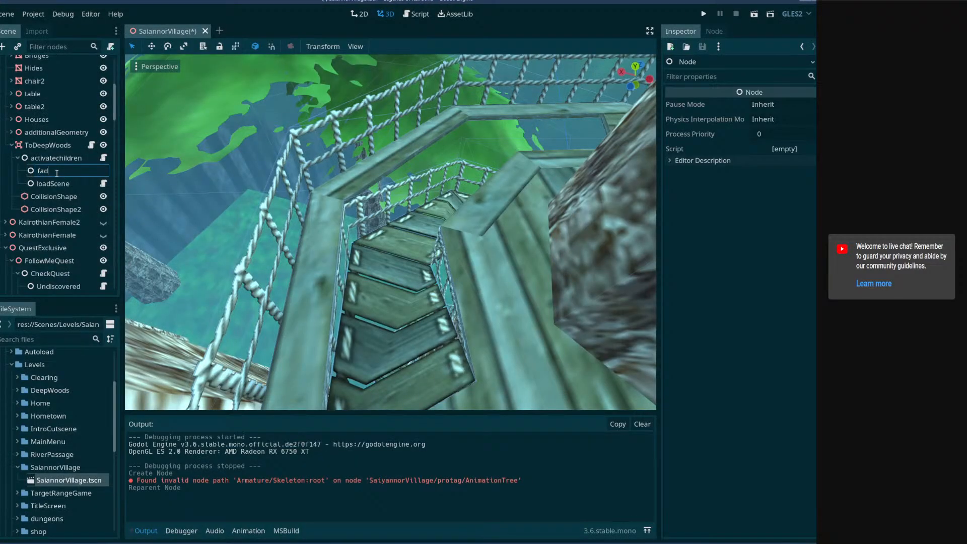
pyautogui.write('eout')
pyautogui.press('Return')
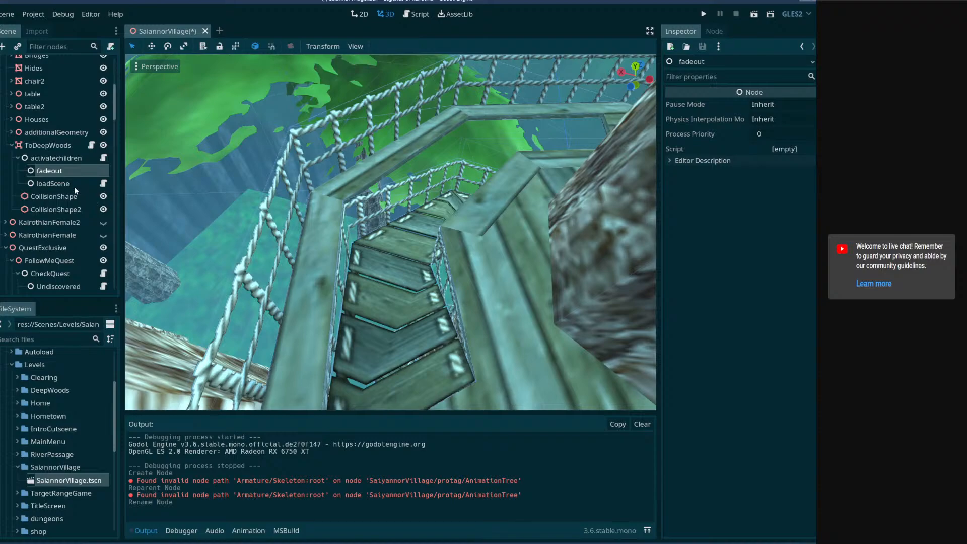
# - Attach the Act_Fadeout.cs script to fadeout, assign loadScene, nested beneath it, as its Call On Finish target, and save
pyautogui.click(784, 148)
pyautogui.click(803, 175)
pyautogui.write('f')
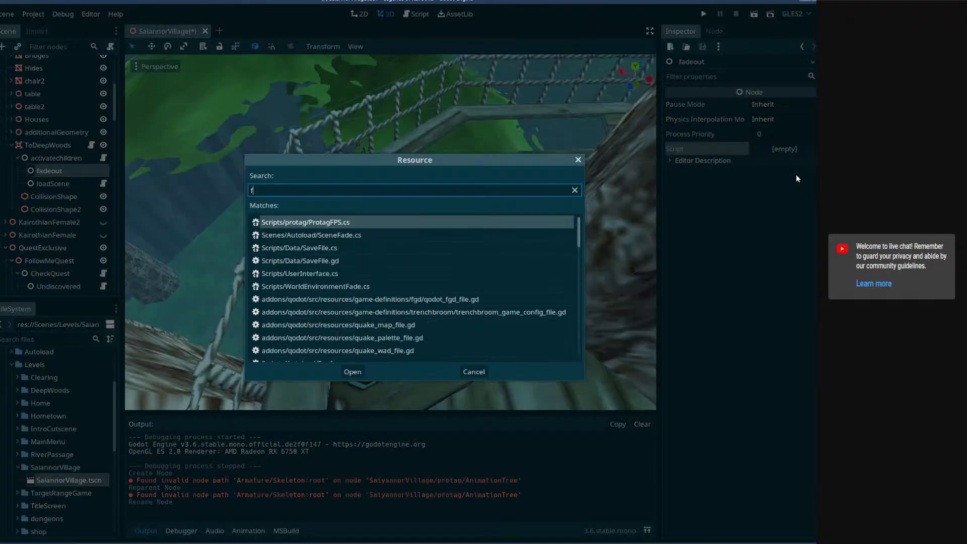
pyautogui.write('adeout')
pyautogui.press('Return')
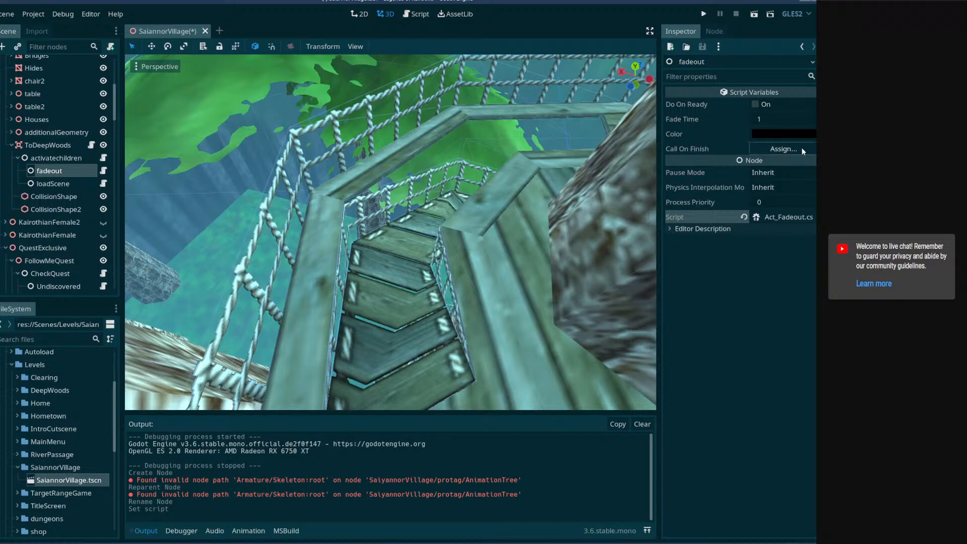
pyautogui.moveTo(65, 184); pyautogui.dragTo(769, 147)
pyautogui.hotkey('ctrl', 's')
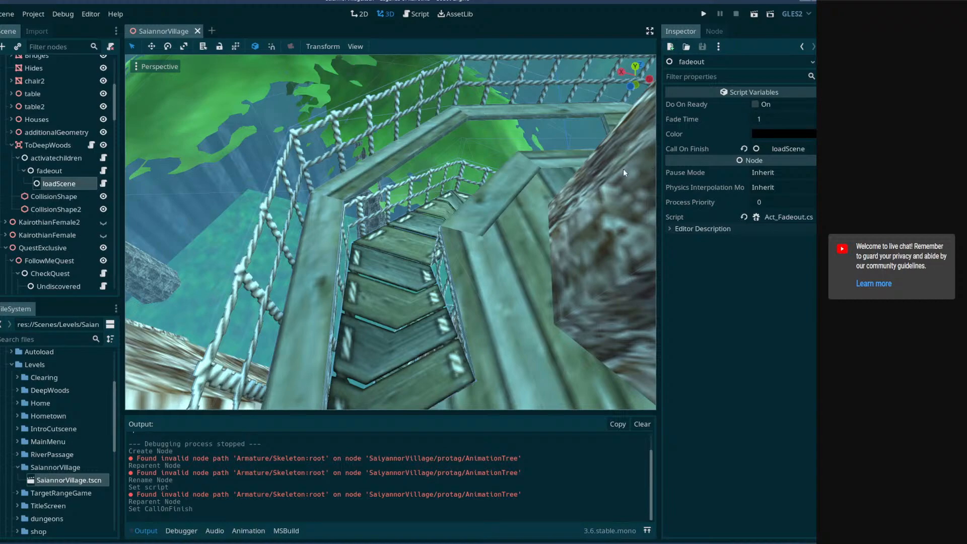
# - Run SaiannorVillage in an enlarged window, playtest the fadeout on the exit to DeepWoods, and close the game
pyautogui.click(754, 14)
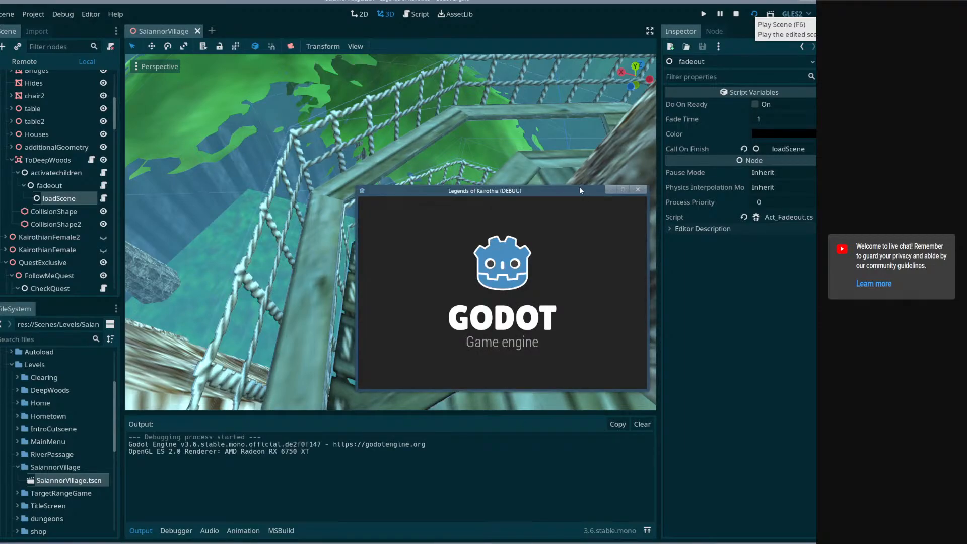
pyautogui.moveTo(587, 192); pyautogui.dragTo(343, 19)
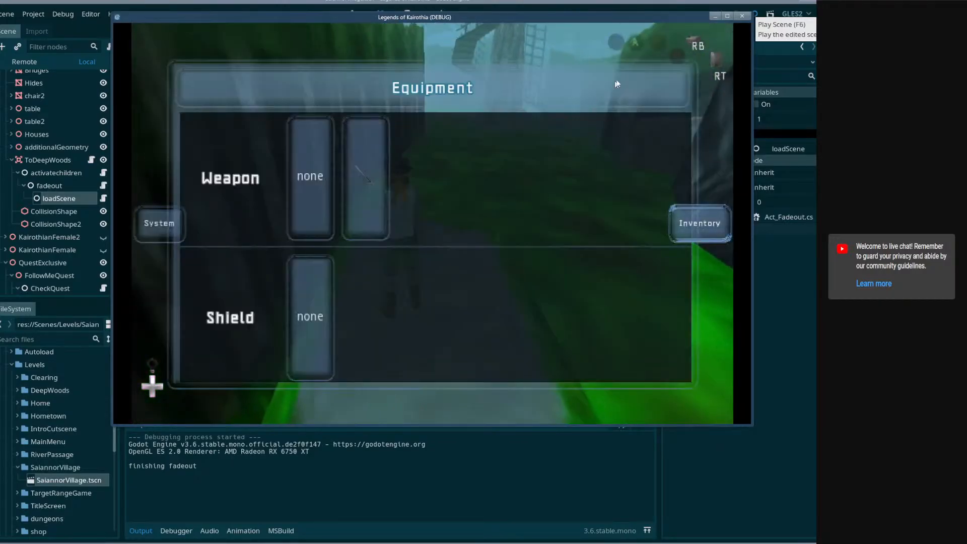
pyautogui.click(741, 17)
# - Add a plain Node under activatechildren, place it above fadeout, and rename it overridePlayerMovement
pyautogui.moveTo(371, 287); pyautogui.dragTo(149, 197, button='right')
pyautogui.moveTo(390, 232); pyautogui.dragTo(340, 285, button='right')
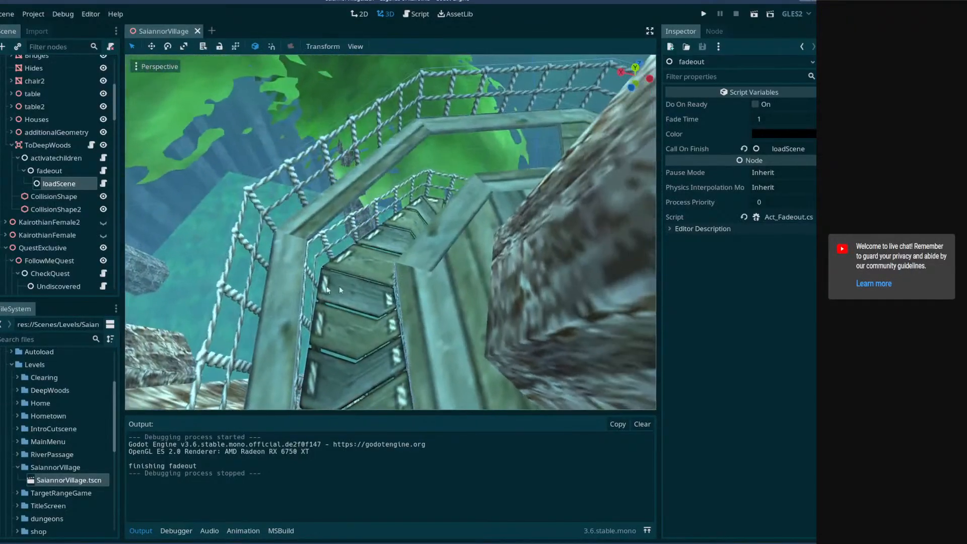
pyautogui.rightClick(59, 162)
pyautogui.click(76, 171)
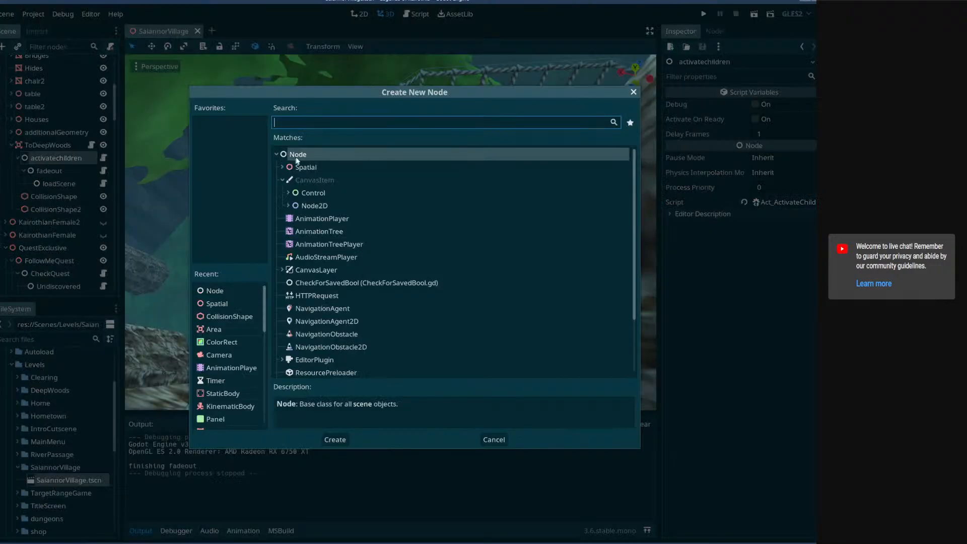
pyautogui.doubleClick(301, 154)
pyautogui.moveTo(48, 195); pyautogui.dragTo(59, 167)
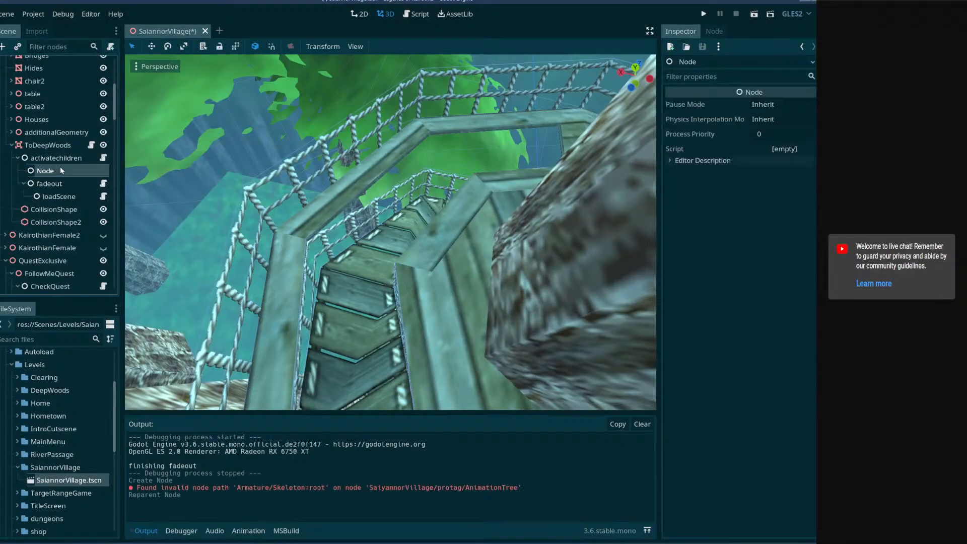
pyautogui.doubleClick(60, 166)
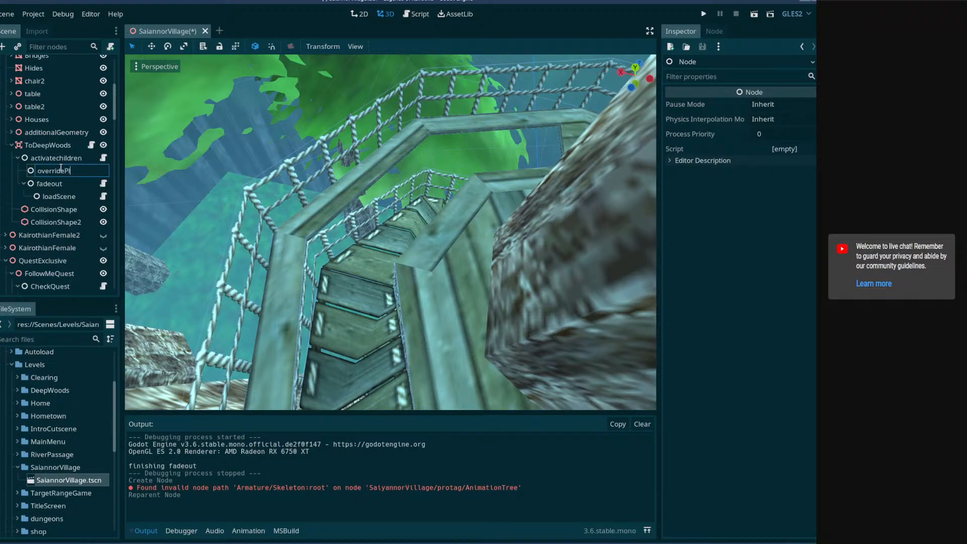
pyautogui.write('overridePlayerMovement')
pyautogui.press('Return')
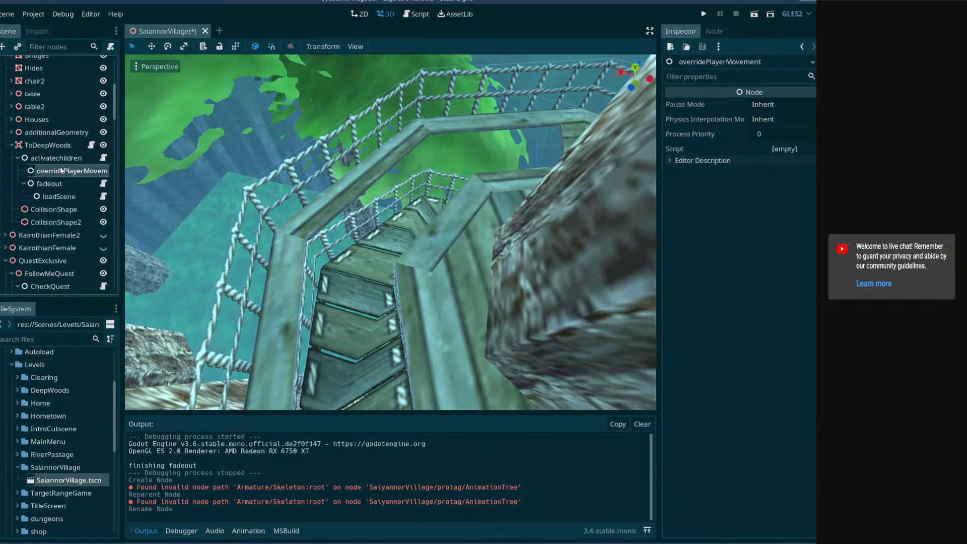
# - Attach the Act_SetPlayerMovementState.cs script to overridePlayerMovement and set its Movement Input Mode to overridden
pyautogui.click(71, 172)
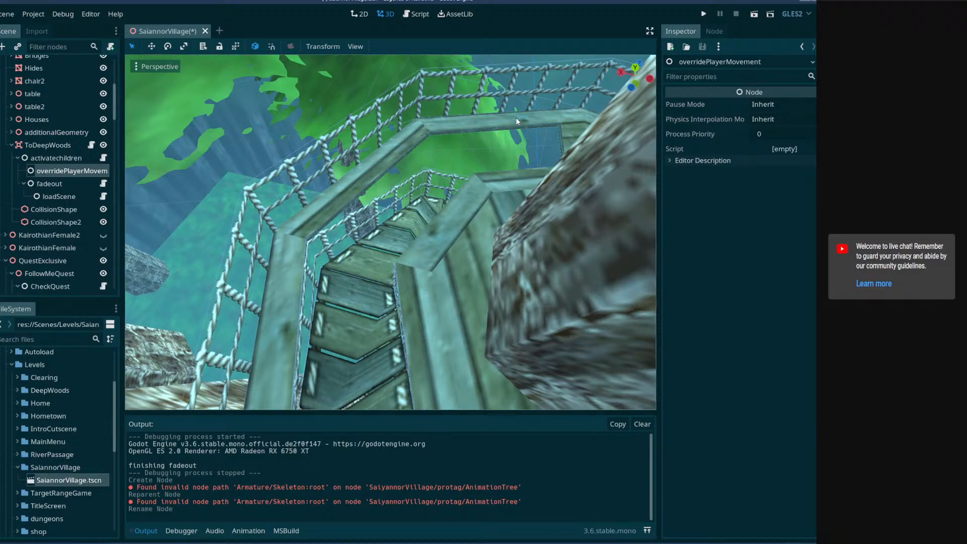
pyautogui.click(784, 149)
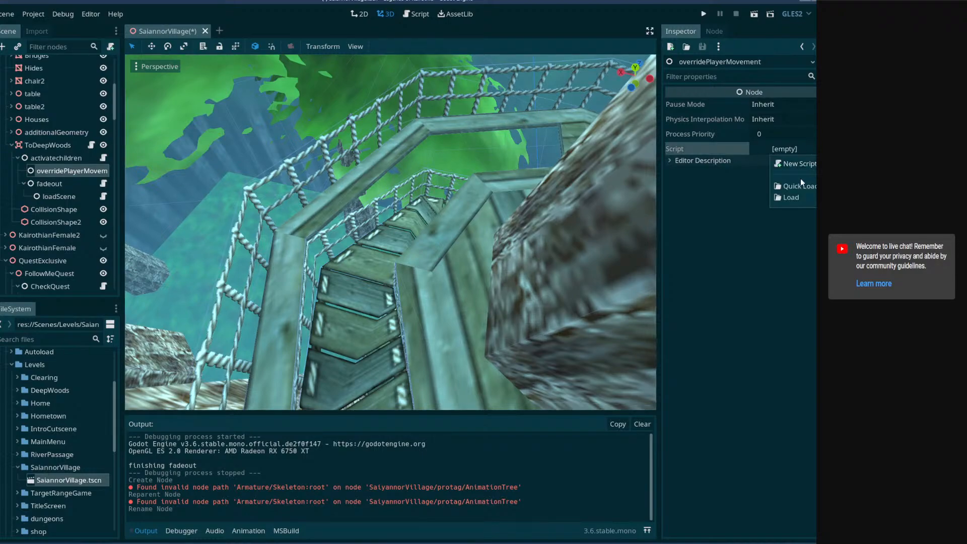
pyautogui.click(800, 180)
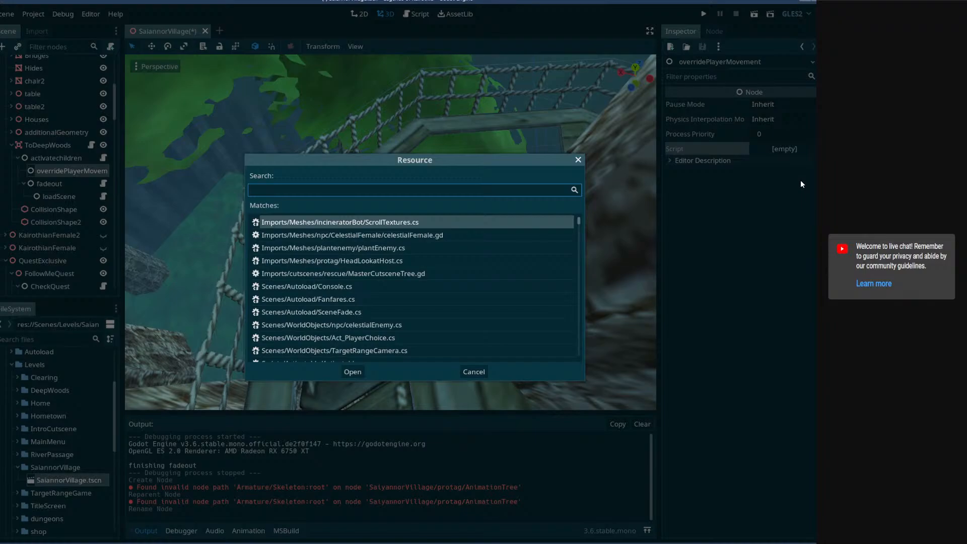
pyautogui.write('movement')
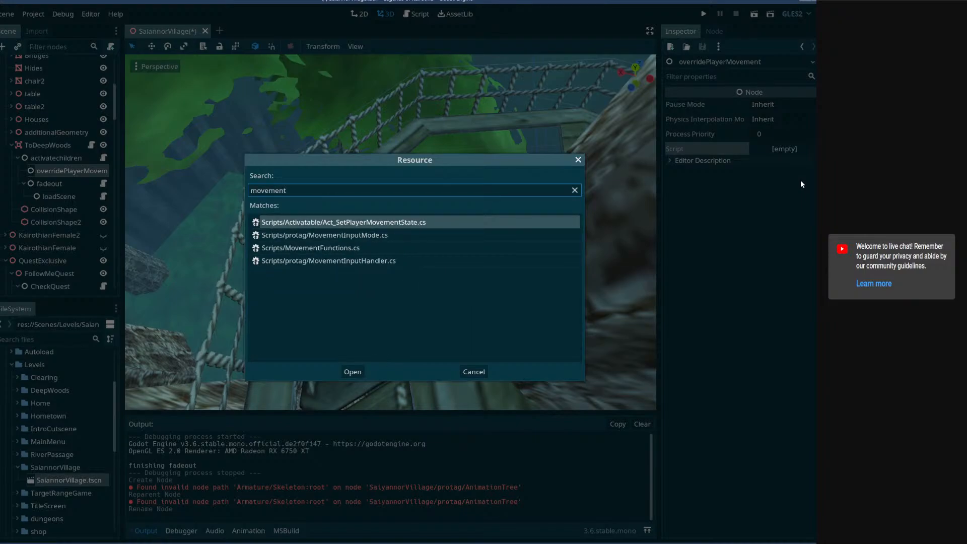
pyautogui.press('Return')
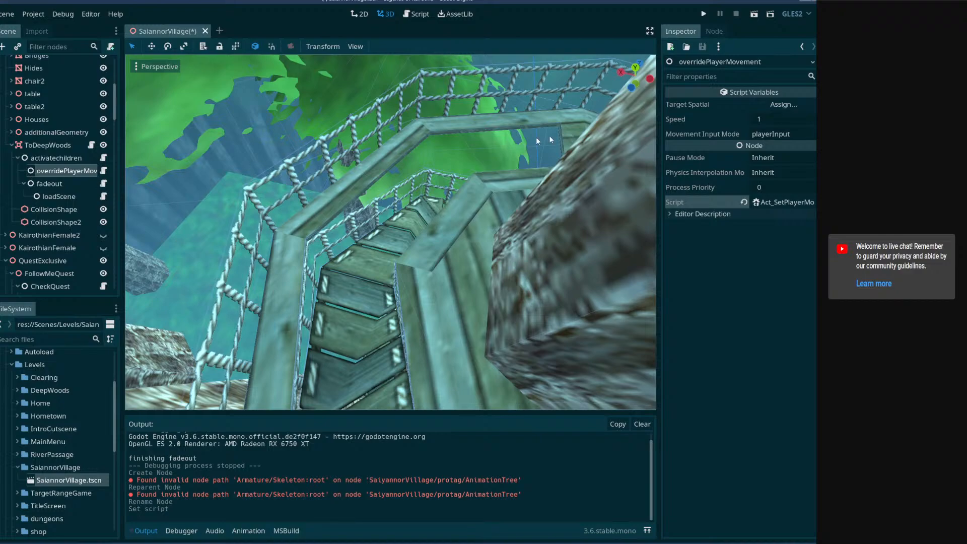
pyautogui.click(796, 134)
pyautogui.click(775, 160)
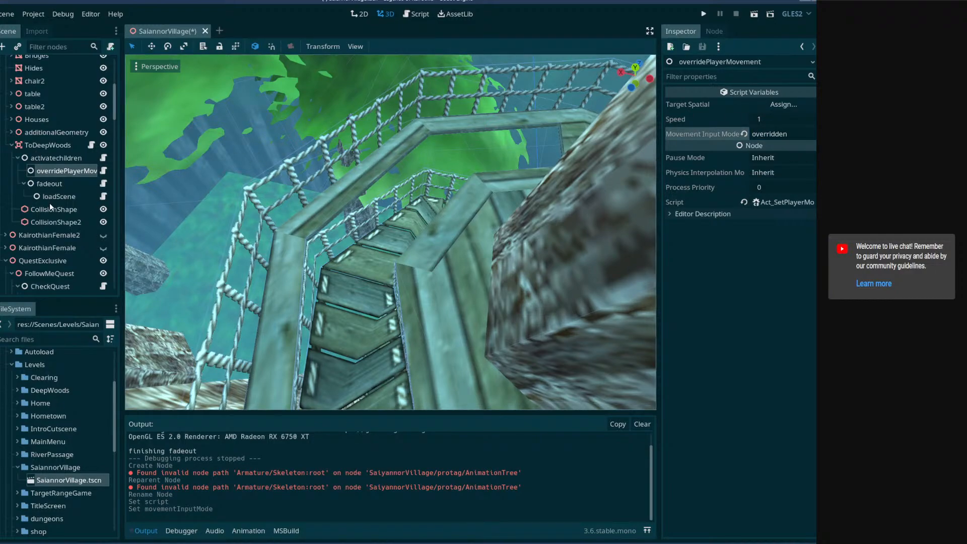
# - Add a Spatial child named OverrideMovement under ToDeepWoods and assign it as the Target Spatial of overridePlayerMovement
pyautogui.rightClick(40, 147)
pyautogui.click(68, 177)
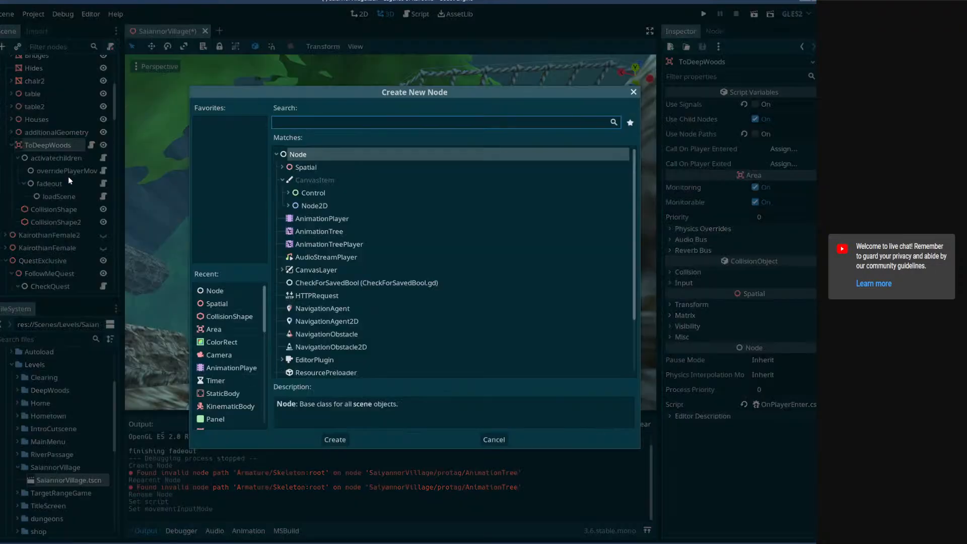
pyautogui.doubleClick(302, 167)
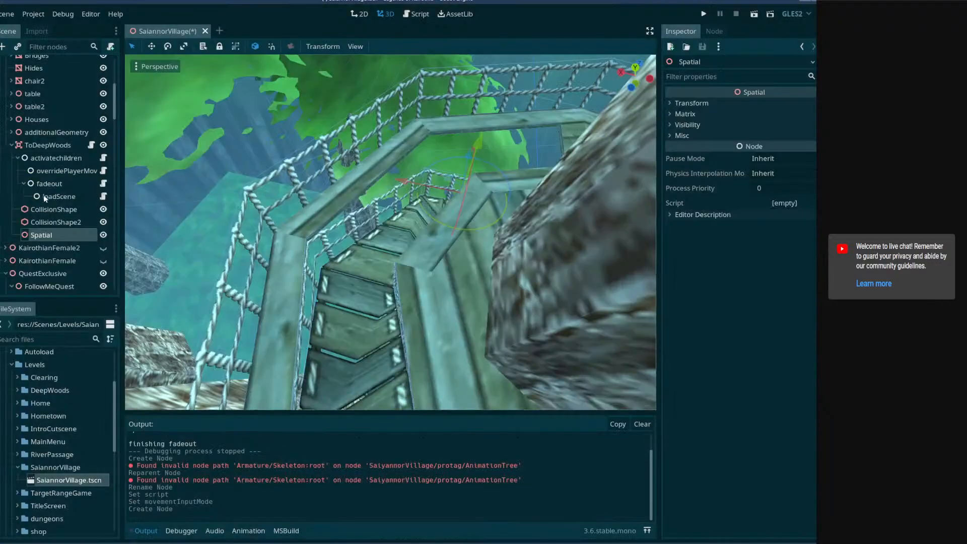
pyautogui.doubleClick(64, 235)
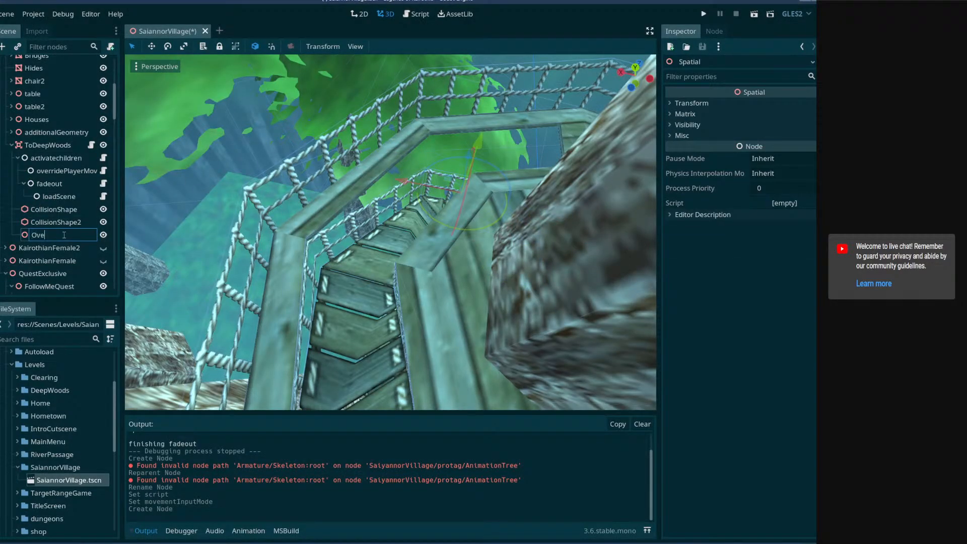
pyautogui.write('OverrideMovement')
pyautogui.press('Return')
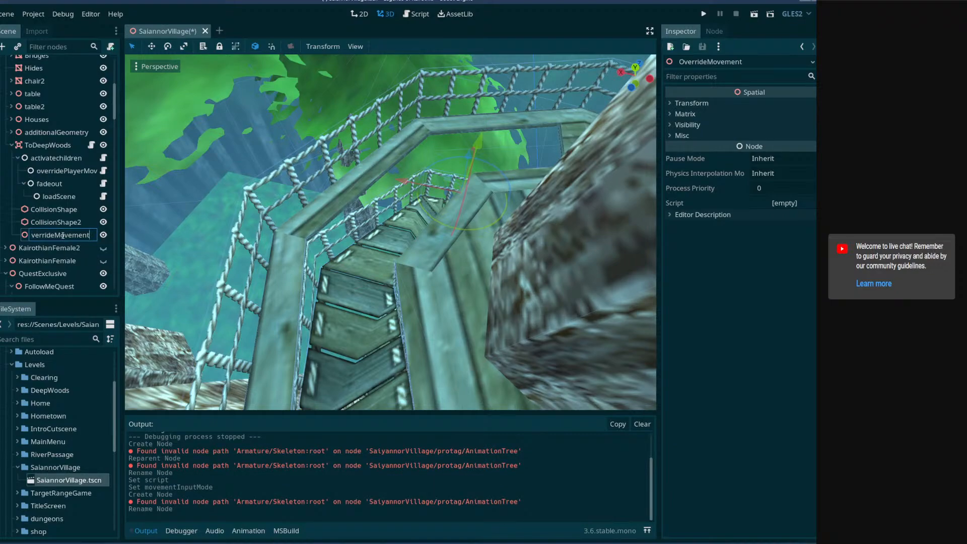
pyautogui.press('Return')
pyautogui.click(63, 171)
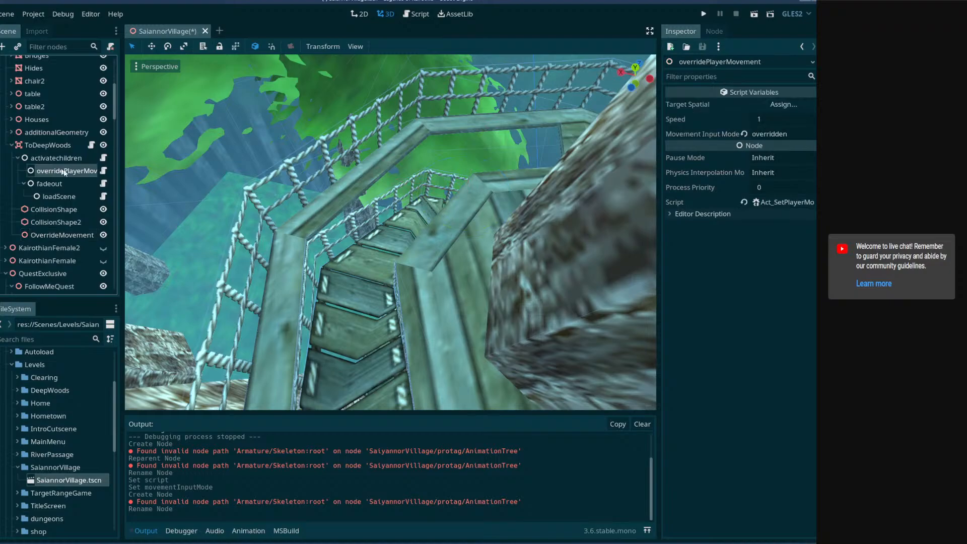
pyautogui.moveTo(57, 231); pyautogui.dragTo(784, 104)
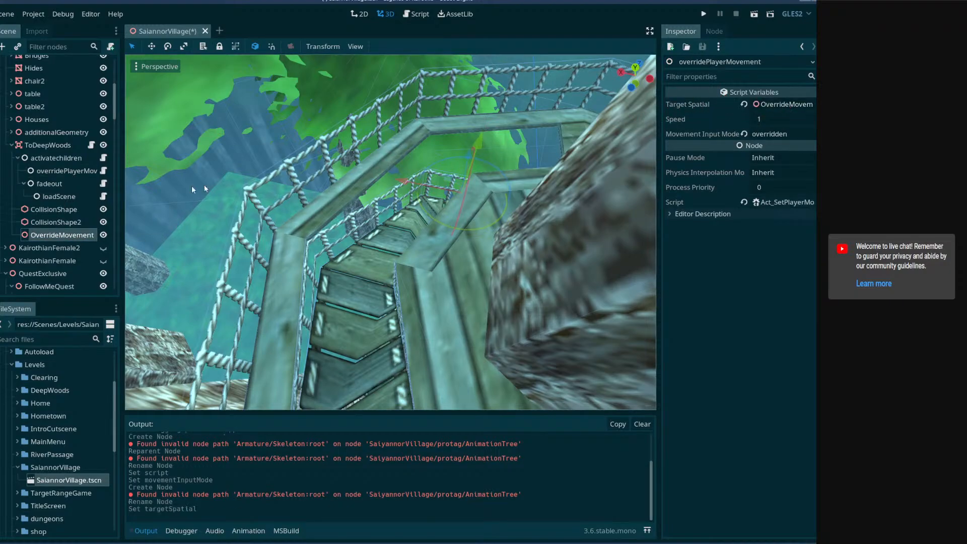
# - Move OverrideMovement along the spiral stairs, rotate it to follow the steps' direction, and save the scene
pyautogui.moveTo(420, 174); pyautogui.dragTo(419, 174, button='right')
pyautogui.moveTo(393, 127); pyautogui.dragTo(393, 127, button='right')
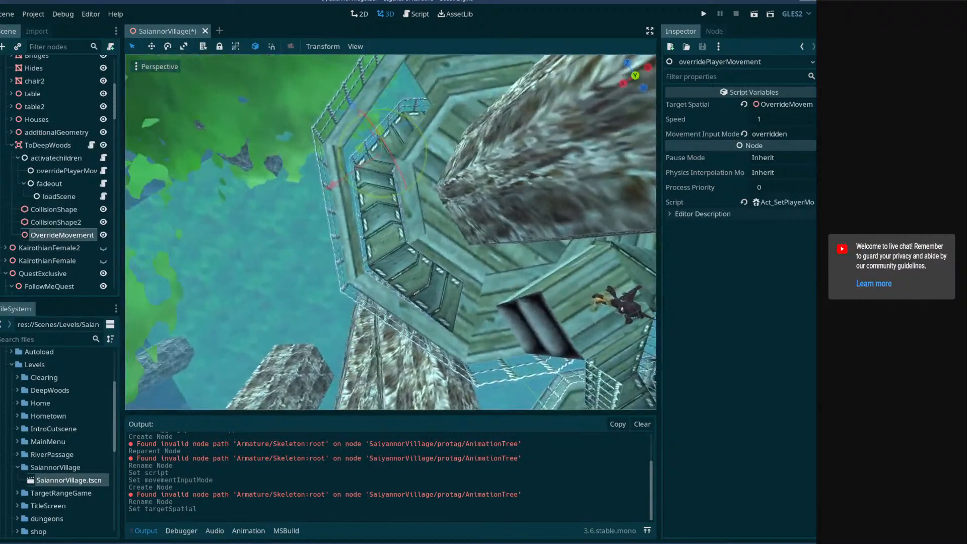
pyautogui.moveTo(362, 146); pyautogui.dragTo(365, 225)
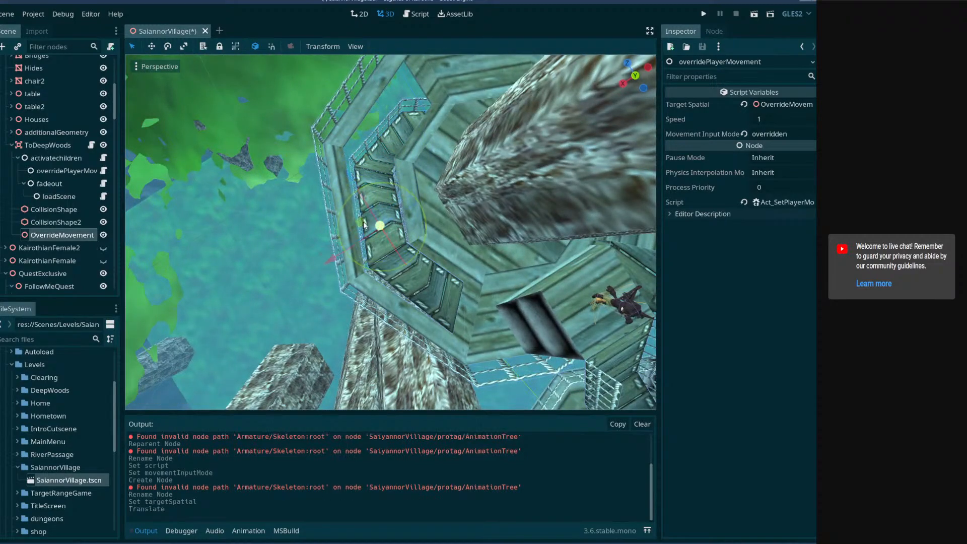
pyautogui.moveTo(392, 272); pyautogui.dragTo(401, 262, button='right')
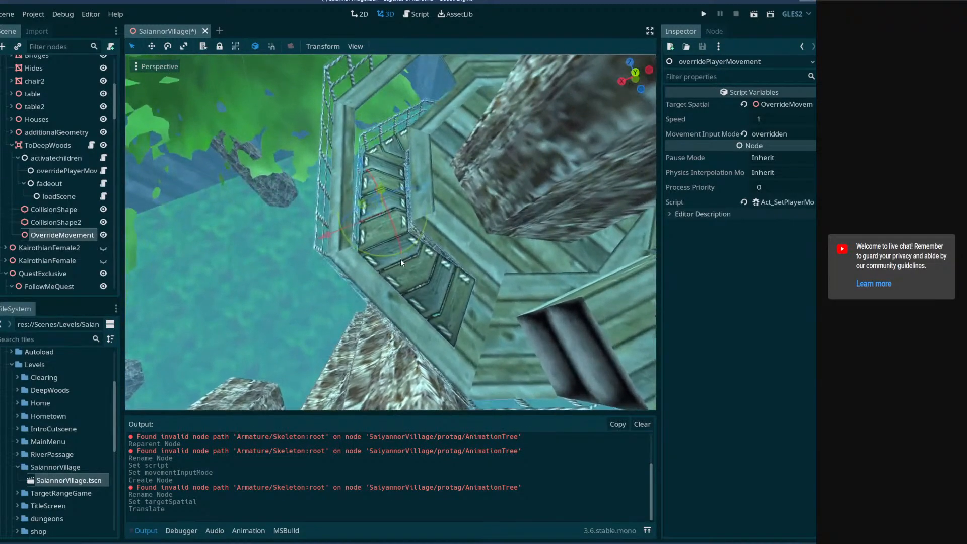
pyautogui.moveTo(399, 258); pyautogui.dragTo(400, 139)
pyautogui.hotkey('ctrl', 's')
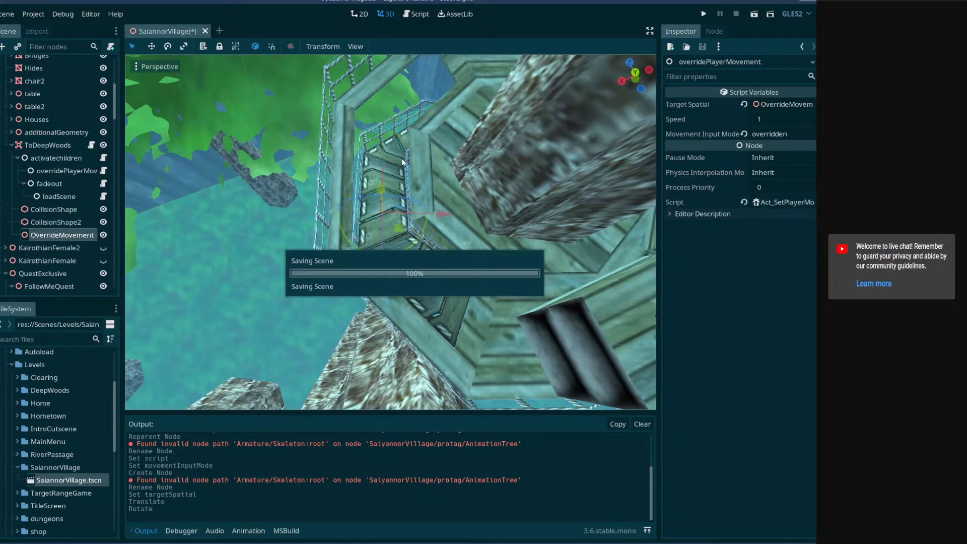
# - Examine the position and orientation of OverrideMovement on the stairs from several angles, close up and from above
pyautogui.moveTo(403, 169); pyautogui.dragTo(565, 166, button='right')
pyautogui.press('w')
pyautogui.press('s')
pyautogui.press('w')
pyautogui.press('w')
pyautogui.press('s')
pyautogui.press('s')
pyautogui.moveTo(390, 232); pyautogui.dragTo(485, 211, button='right')
pyautogui.press('w')
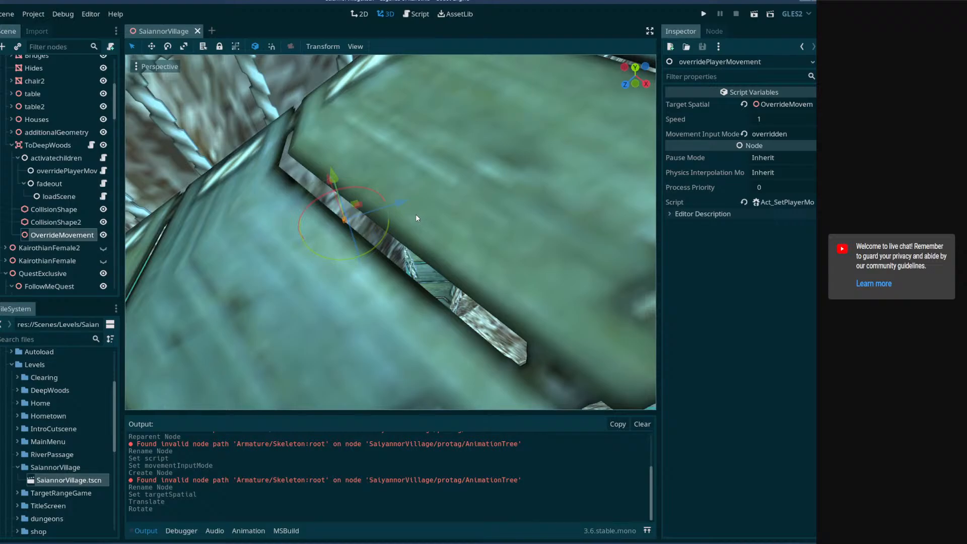
pyautogui.moveTo(416, 220)
pyautogui.mouseDown(button='right')
pyautogui.moveTo(423, 197)
pyautogui.moveTo(411, 226)
pyautogui.mouseUp(button='right')
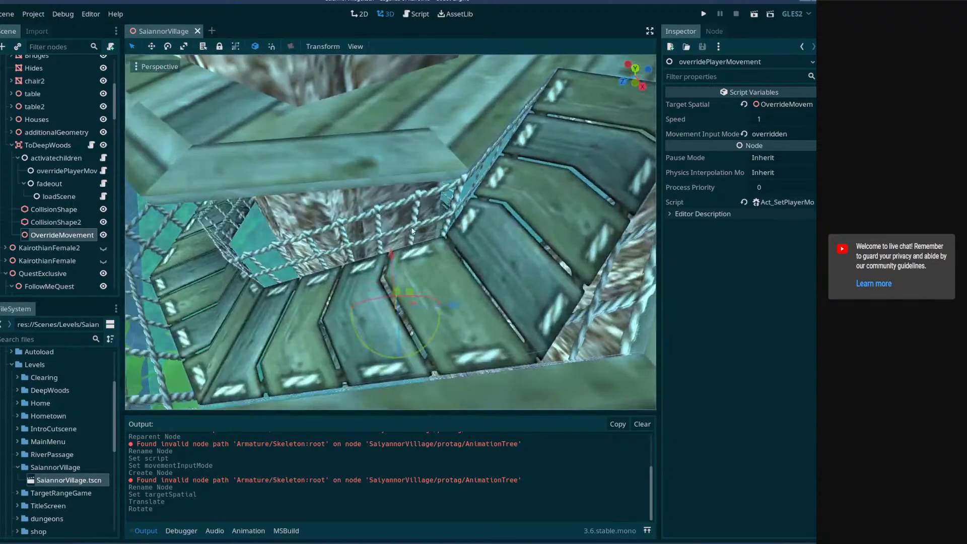
pyautogui.moveTo(543, 104); pyautogui.dragTo(422, 302, button='right')
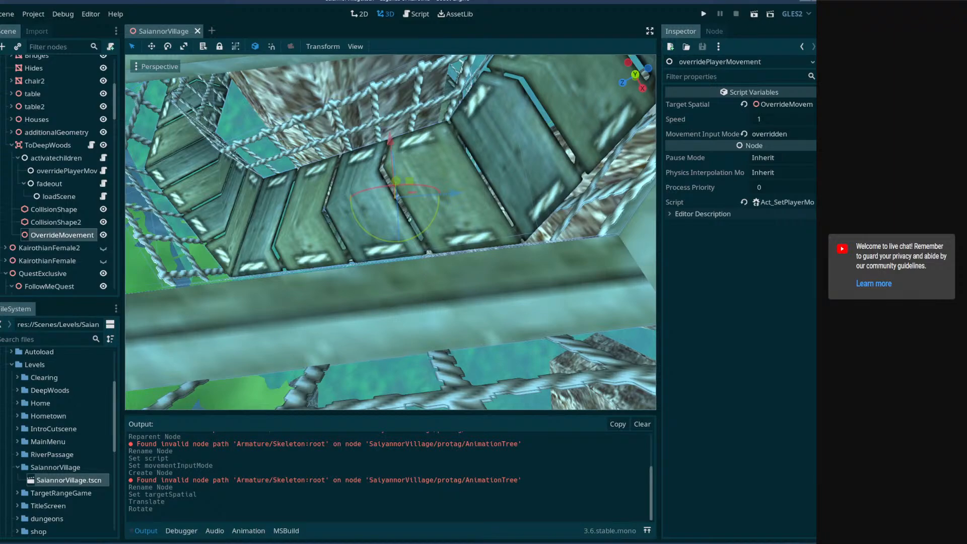
pyautogui.moveTo(564, 268); pyautogui.dragTo(594, 204, button='right')
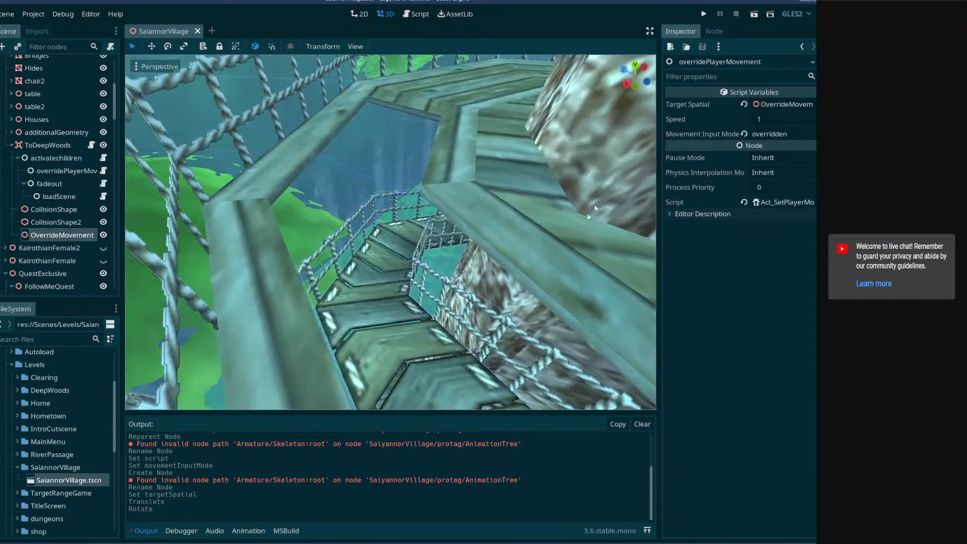
# - Run SaiannorVillage in an enlarged window, playtest the movement override on the exit to DeepWoods, close the game, and dismiss the load errors
pyautogui.click(753, 15)
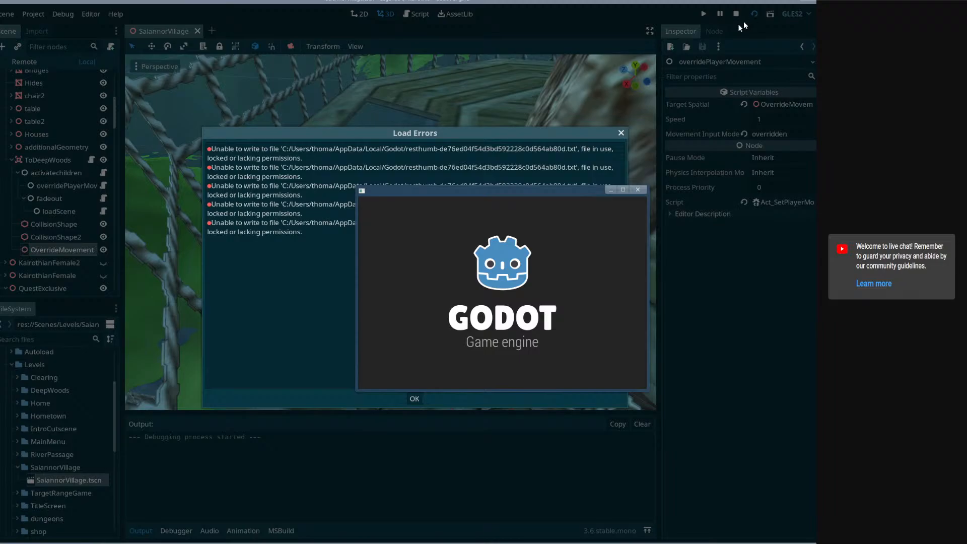
pyautogui.moveTo(585, 196); pyautogui.dragTo(348, 16)
pyautogui.moveTo(415, 219); pyautogui.dragTo(736, 464)
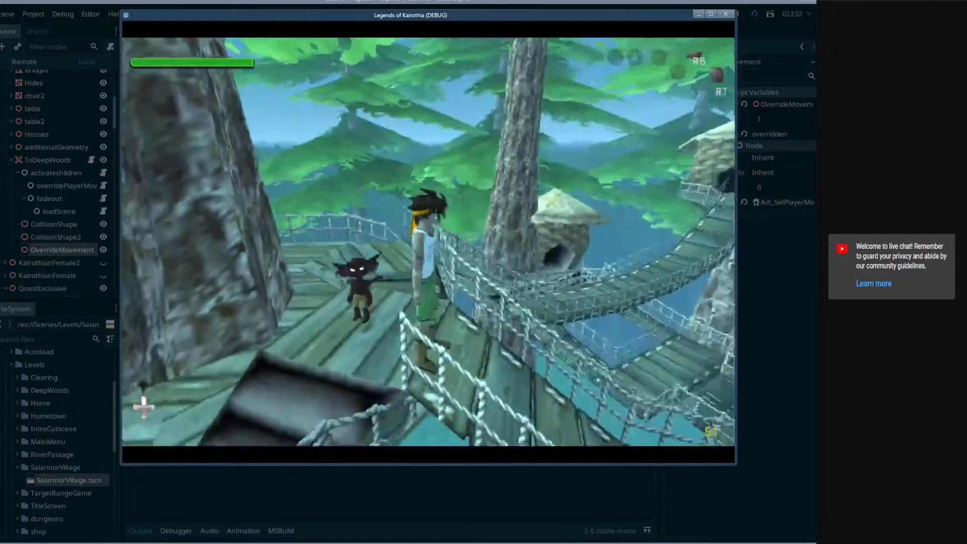
pyautogui.press('Escape')
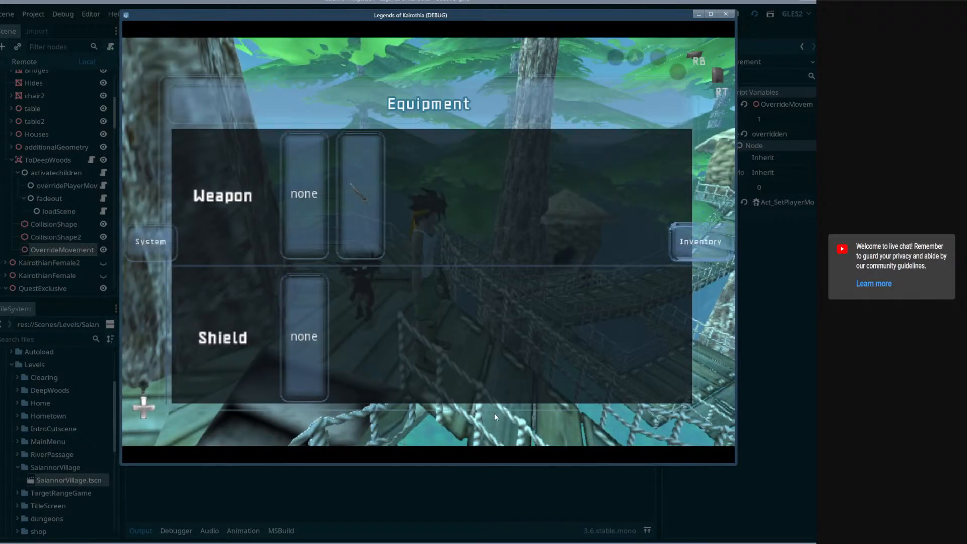
pyautogui.press('Escape')
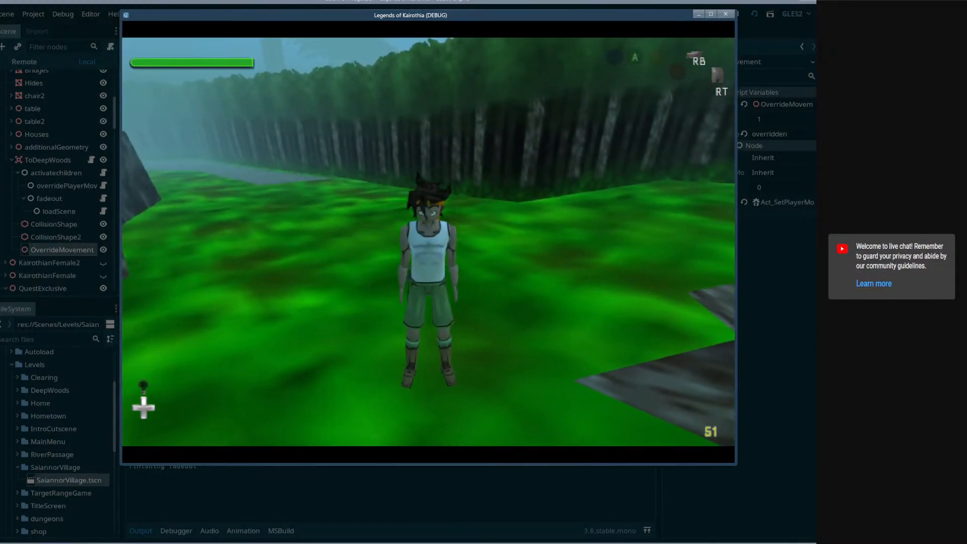
pyautogui.press('a')
pyautogui.press('Escape')
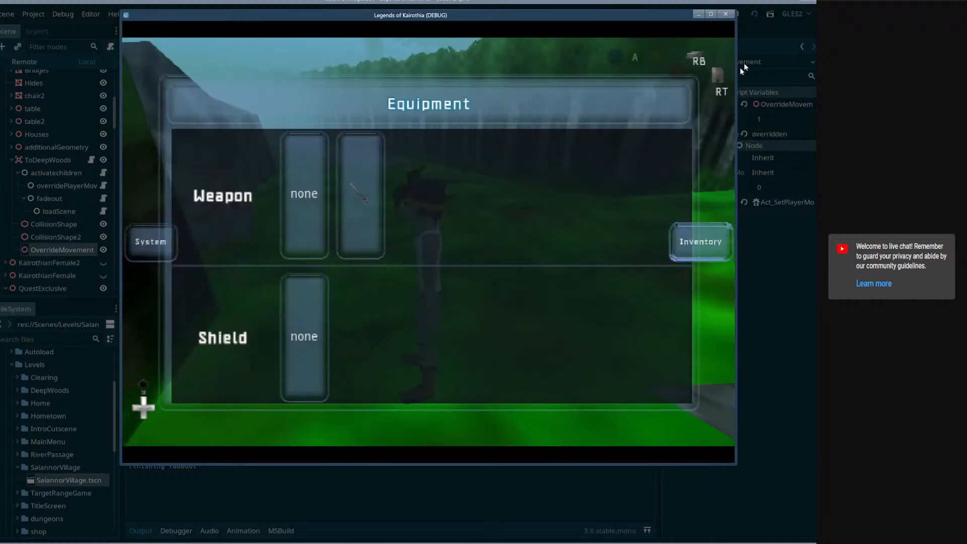
pyautogui.click(725, 14)
pyautogui.click(414, 397)
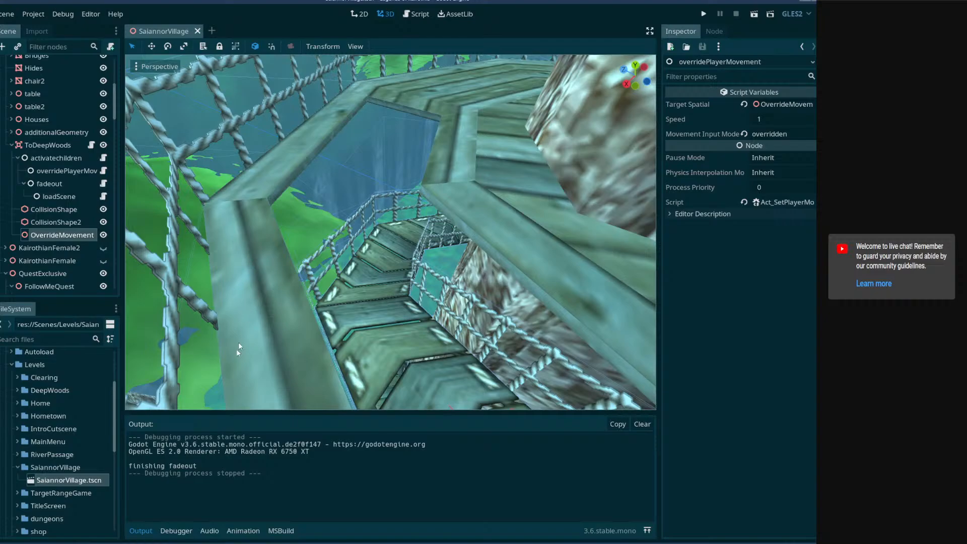
pyautogui.click(195, 541)
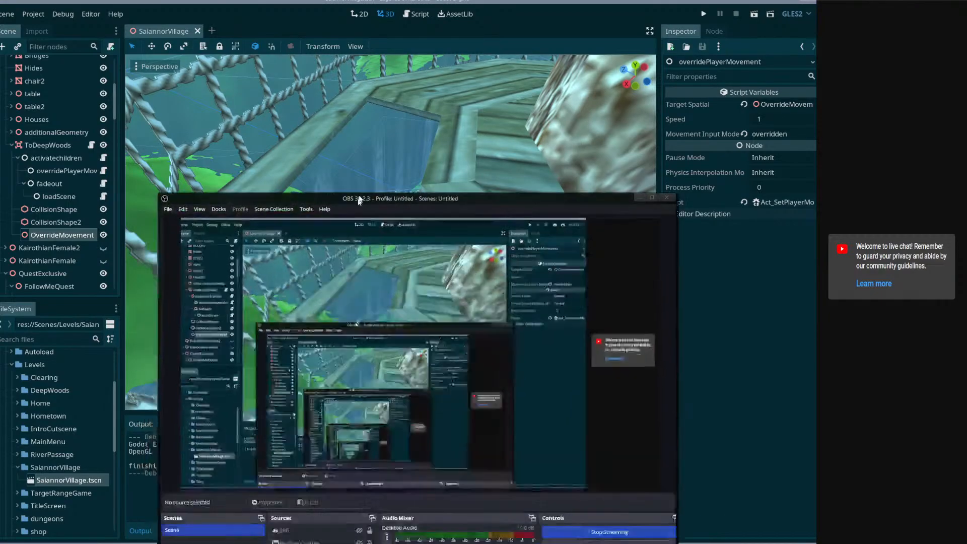